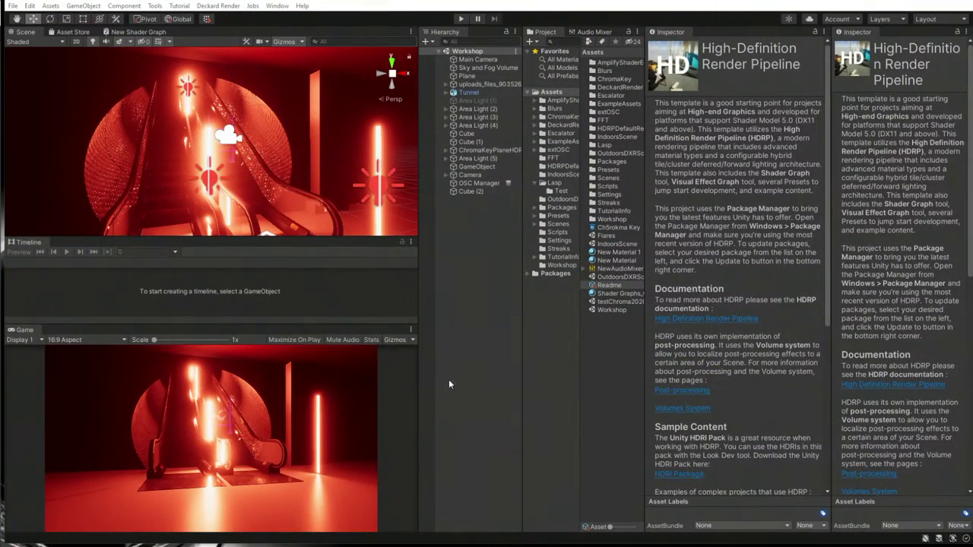
Step: Widen the Scene and Game views and raise the Game preview's top edge to make it taller
drag(418, 394, 465, 394)
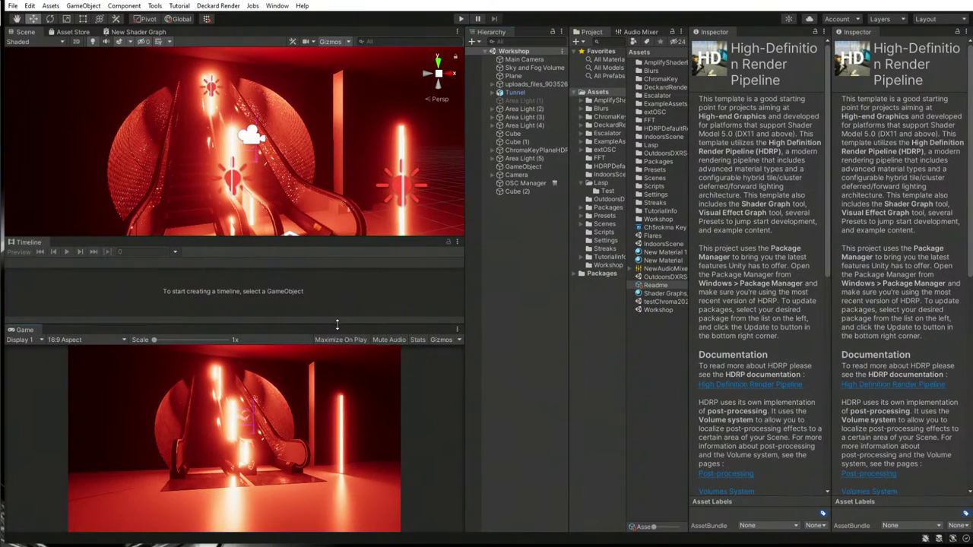
drag(337, 325, 339, 262)
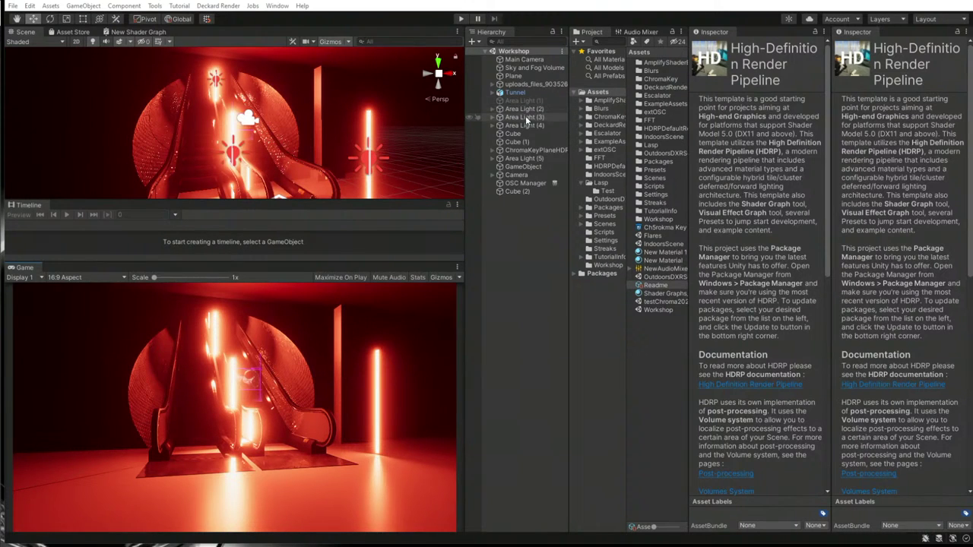
Step: Select the uploads_files_903526 escalator model in the Hierarchy
click(531, 83)
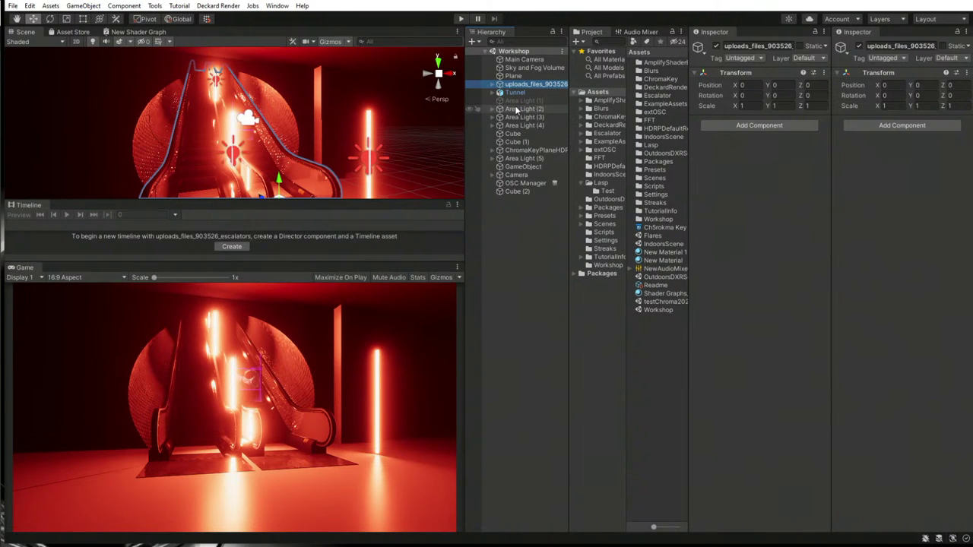
Step: Select OSC Manager, then ChromaKeyPlaneHDRP to show its Deckard Chroma Key settings
click(525, 183)
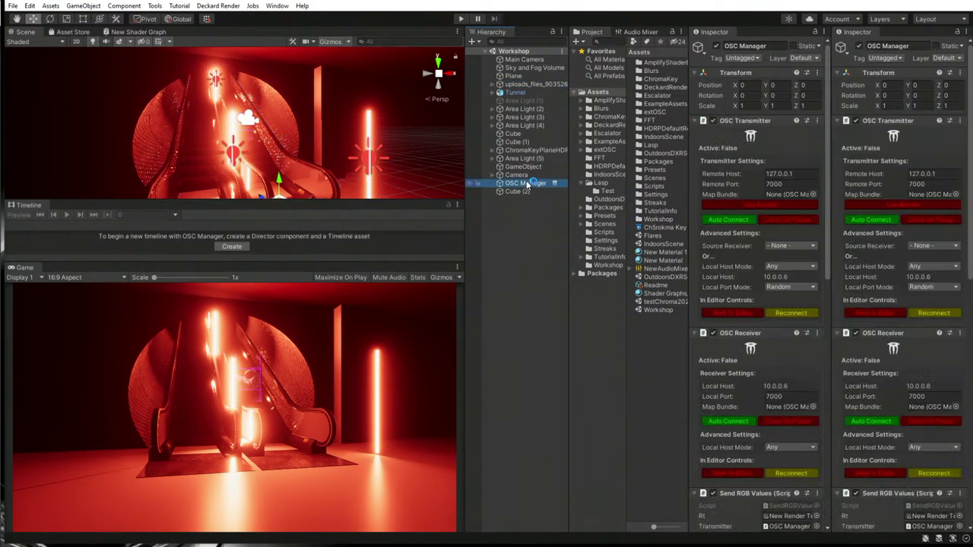
click(533, 150)
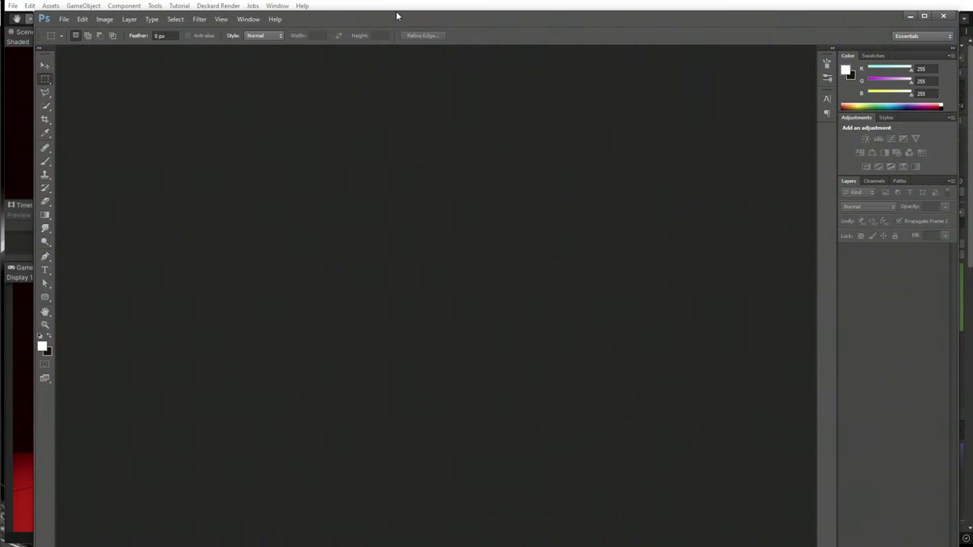
Step: Maximize Photoshop and open the Virtual Production for Live Concerts poster JPG from Pictures
double_click(371, 25)
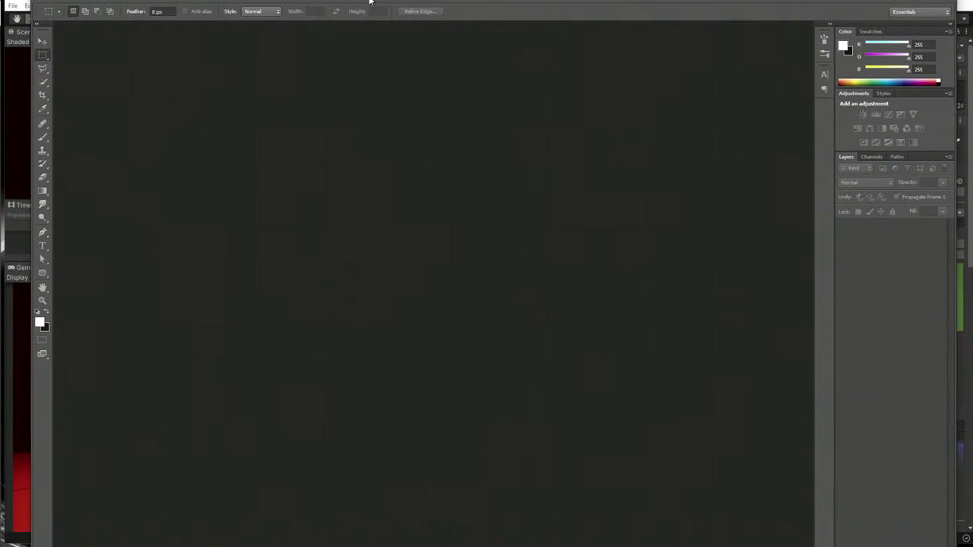
click(70, 2)
click(72, 16)
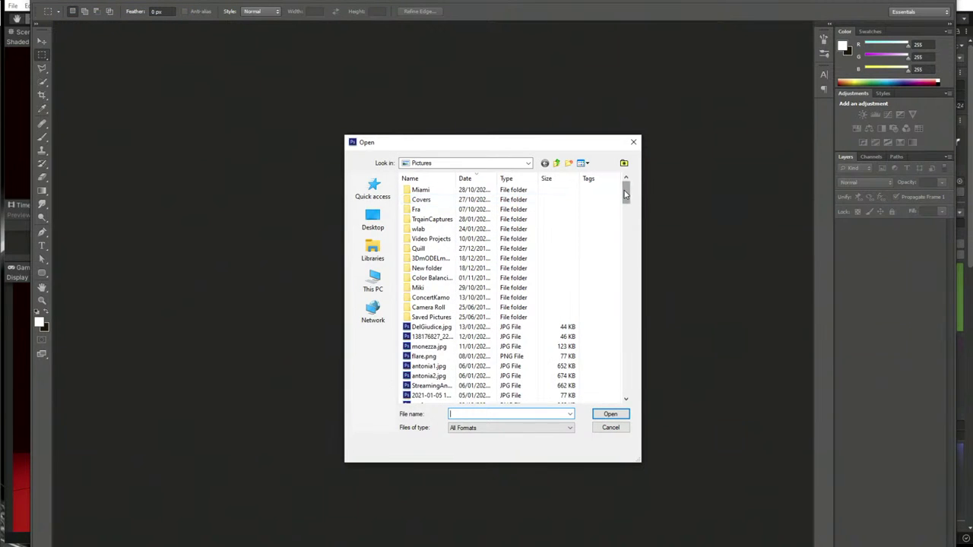
drag(626, 197, 627, 201)
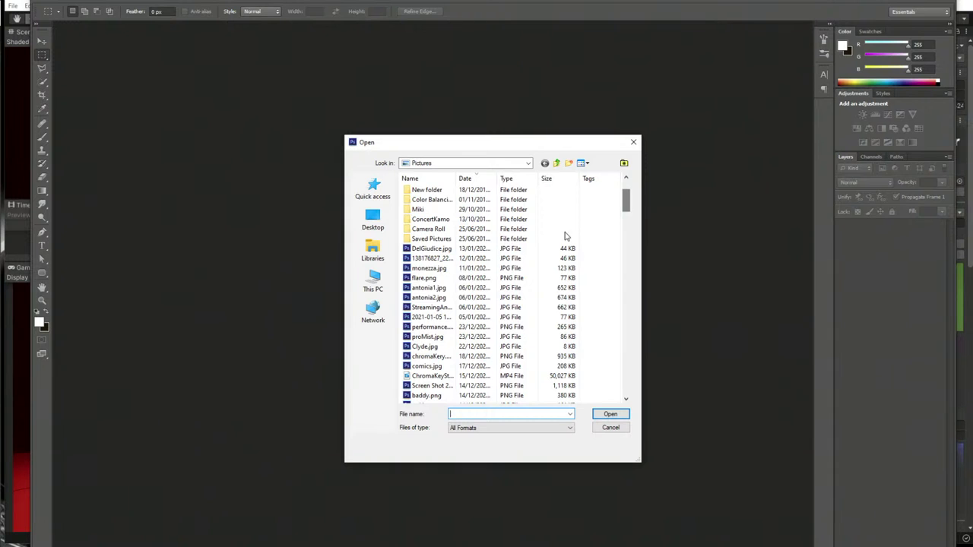
double_click(423, 287)
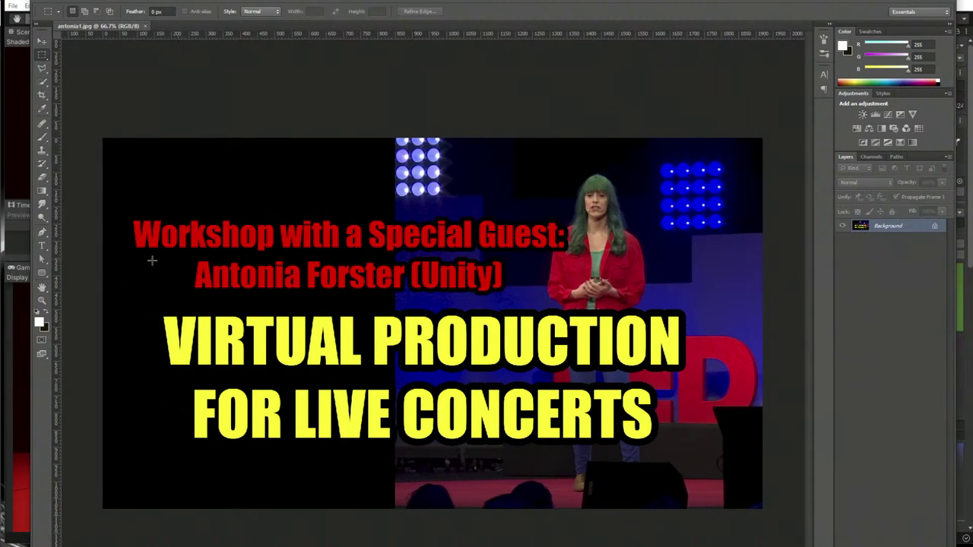
Step: Zoom in on the yellow title lettering to 300%
click(42, 301)
click(287, 342)
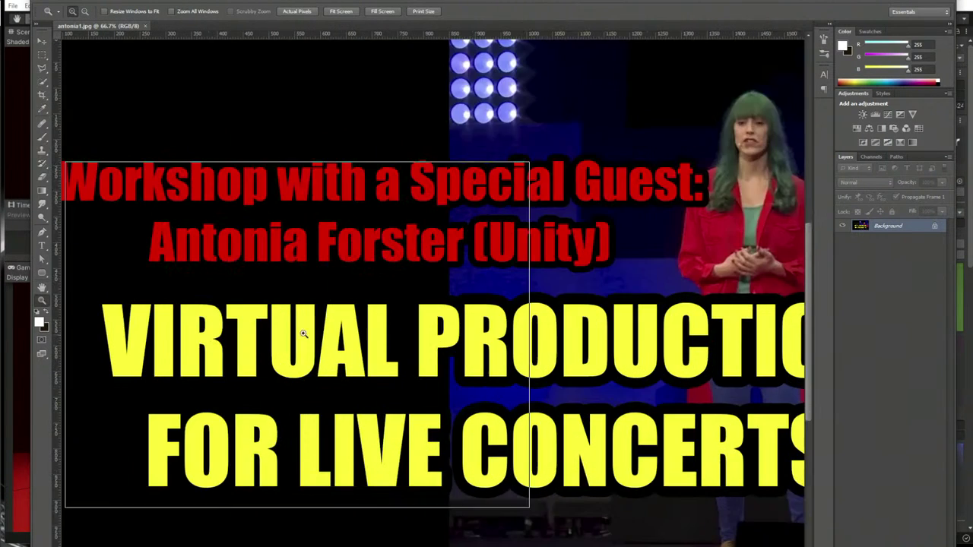
click(304, 335)
click(356, 317)
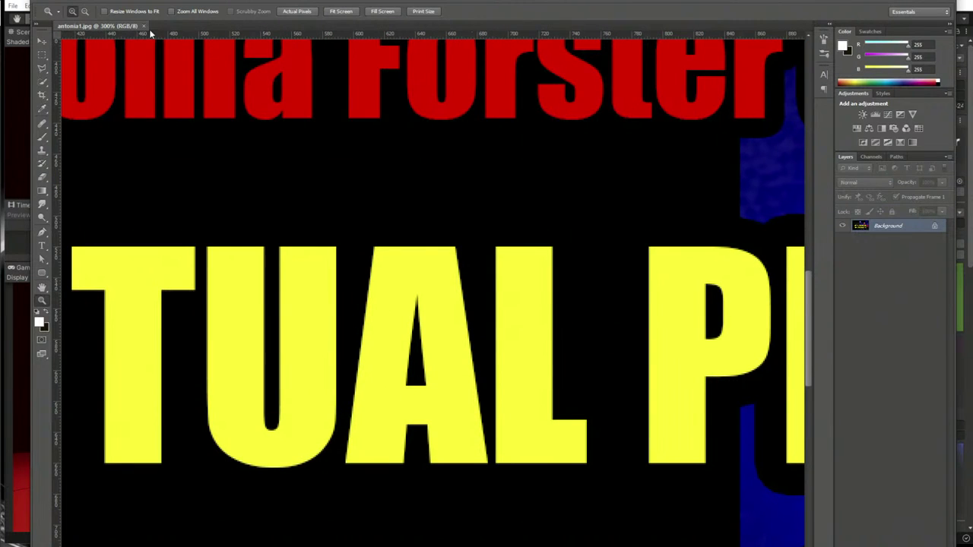
Step: Trial an Unsharp Mask with Amount 193%, Radius 1.3 and Threshold 26, then cancel it
click(190, 6)
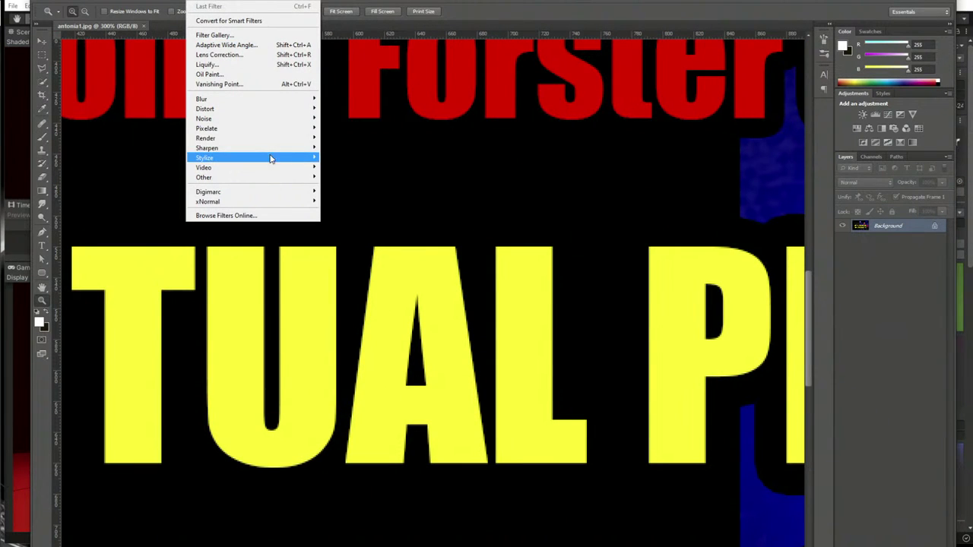
mouse_move(274, 148)
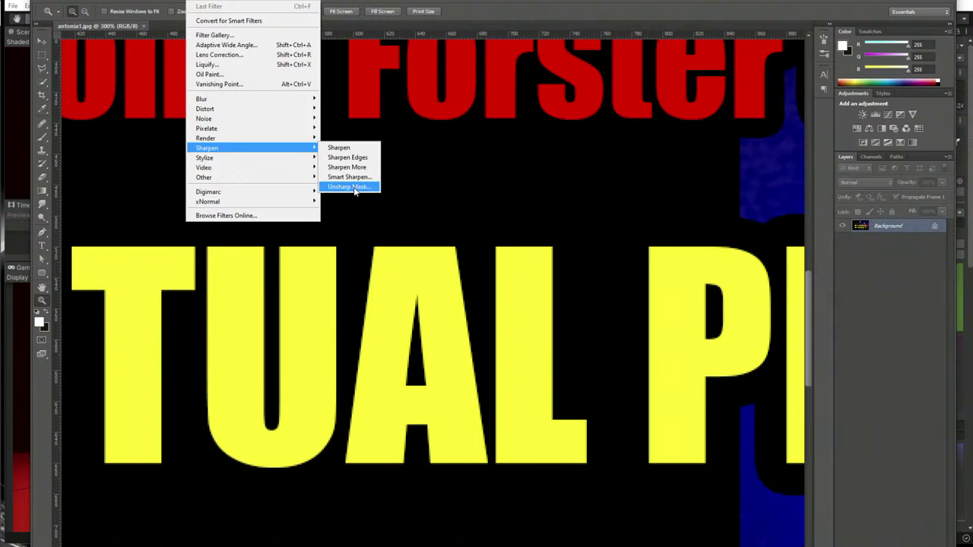
click(352, 187)
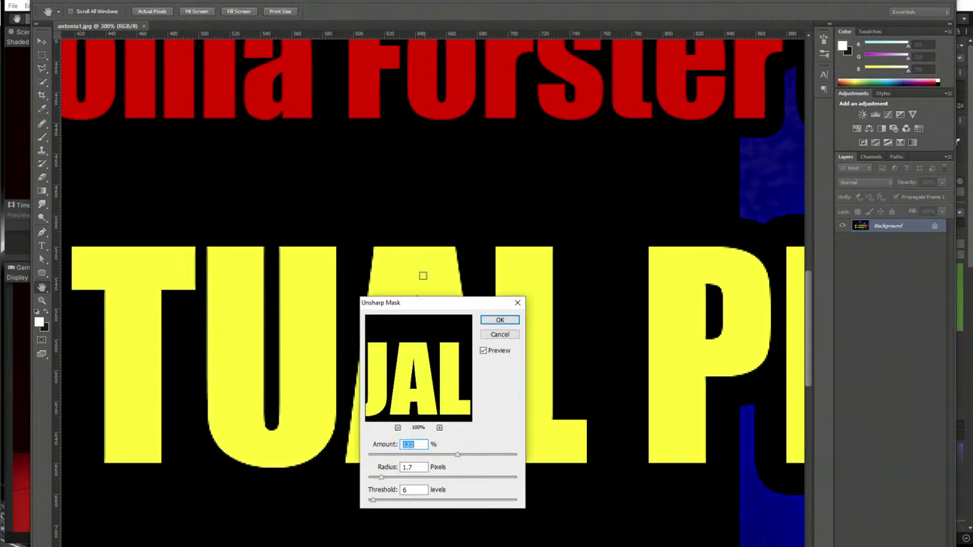
drag(428, 310, 436, 192)
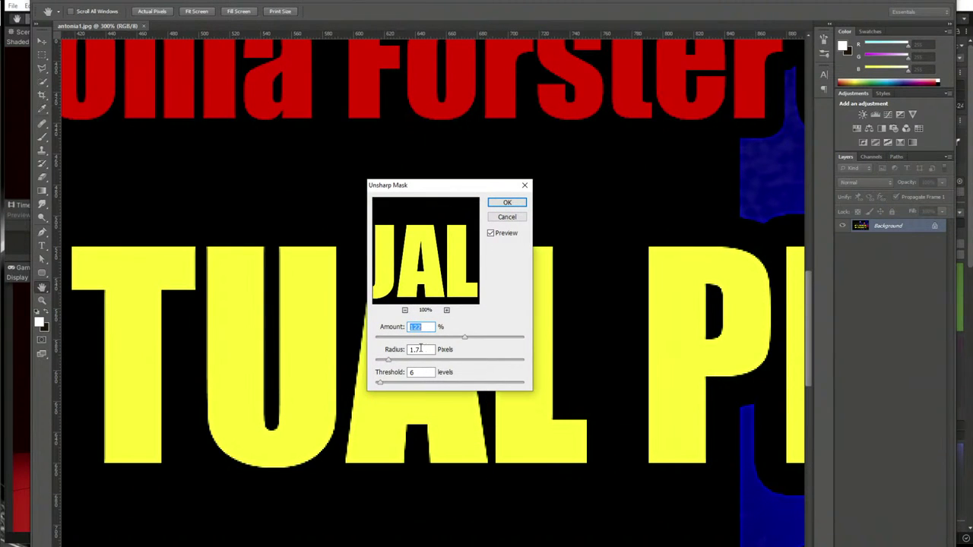
drag(466, 342, 494, 346)
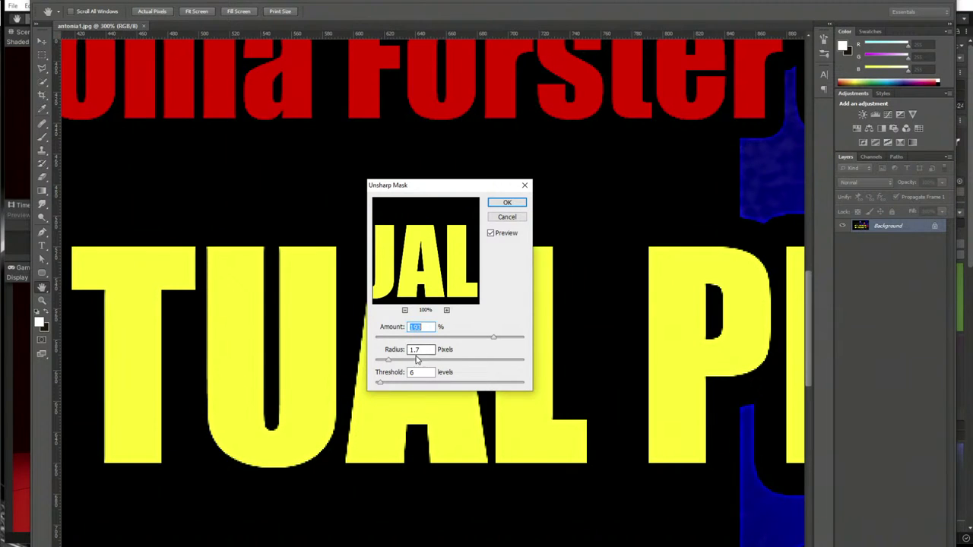
key(Tab)
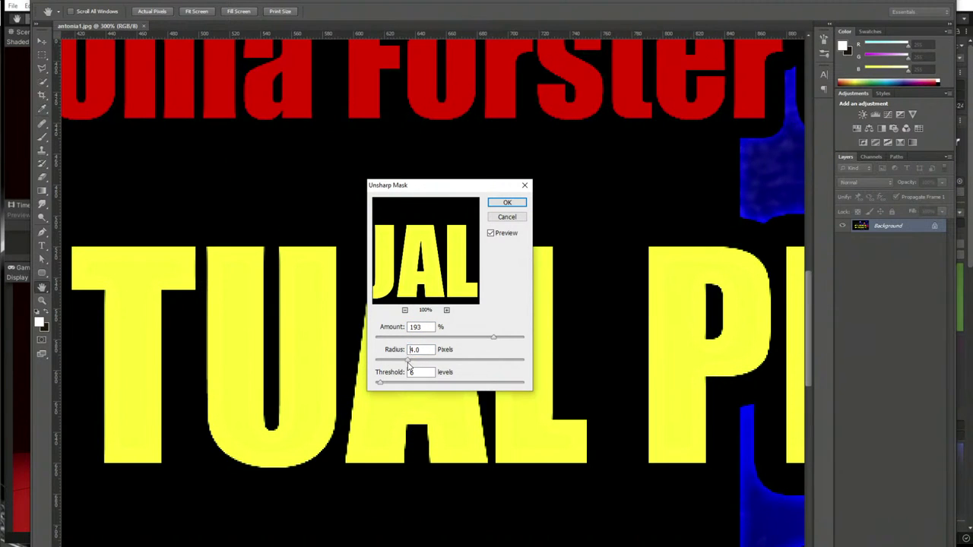
drag(386, 365, 385, 364)
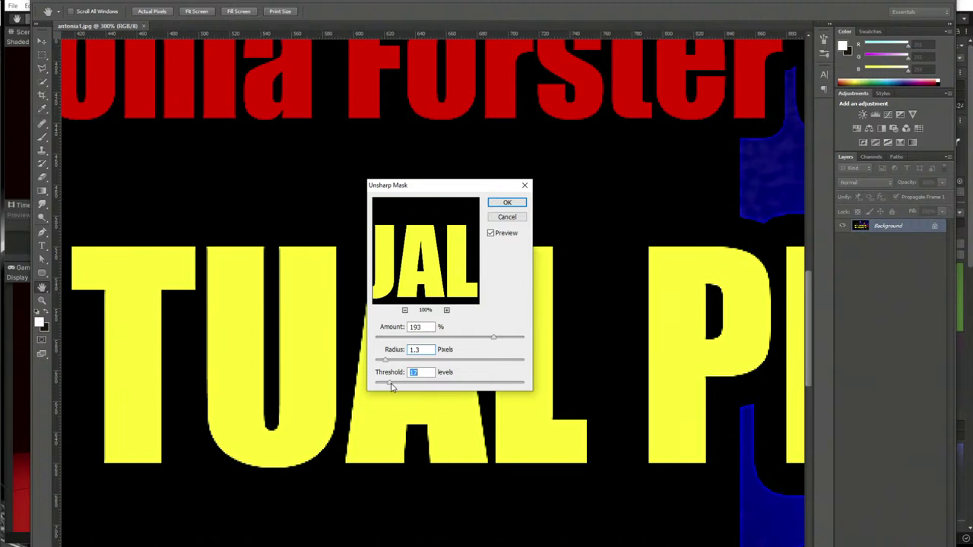
drag(419, 388, 395, 386)
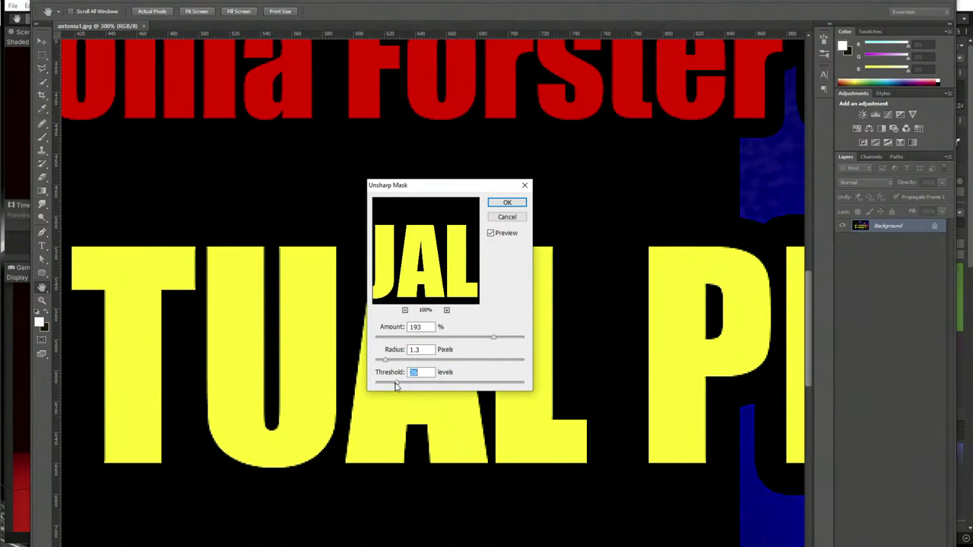
click(507, 217)
Step: Scroll around the banner image to frame the speaker photo
key(z)
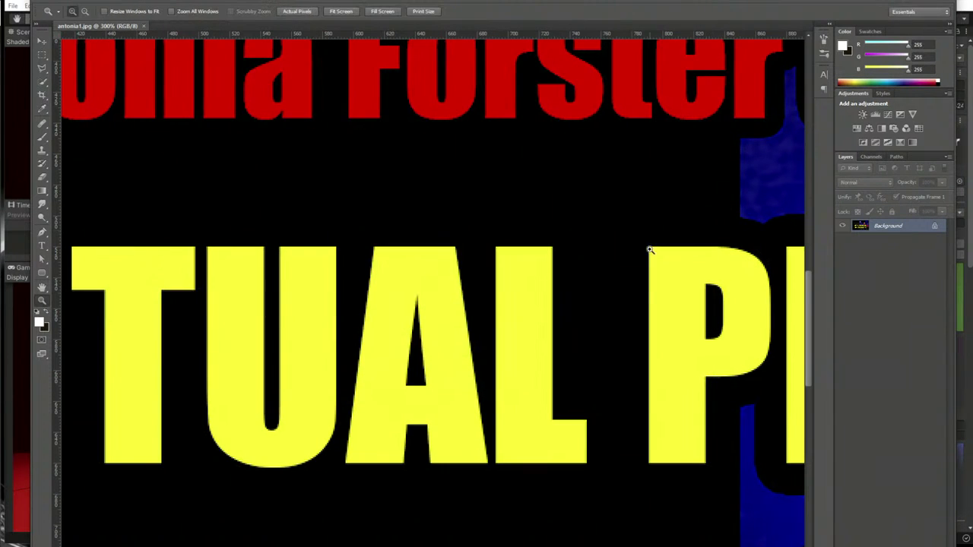
scroll(355, 276, right, 10)
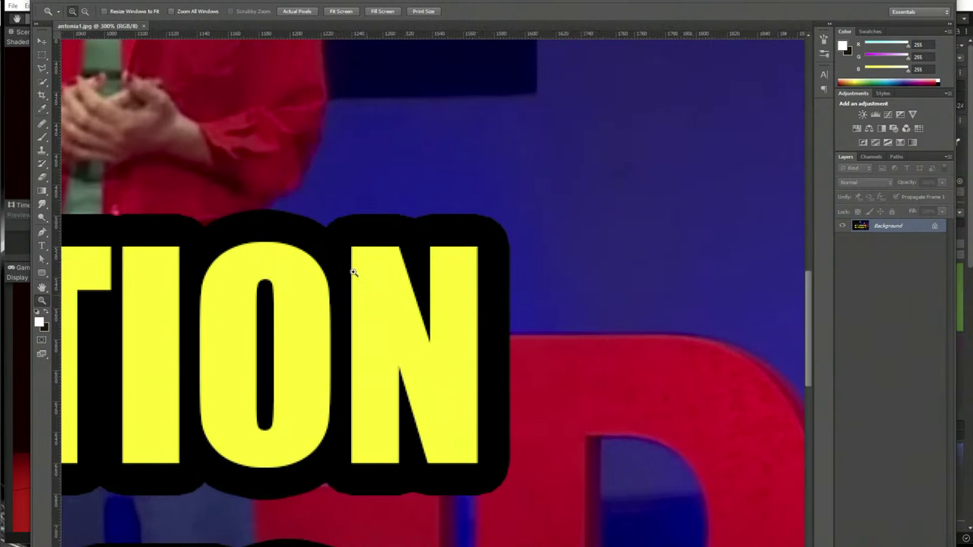
scroll(354, 251, up, 2)
scroll(352, 229, up, 5)
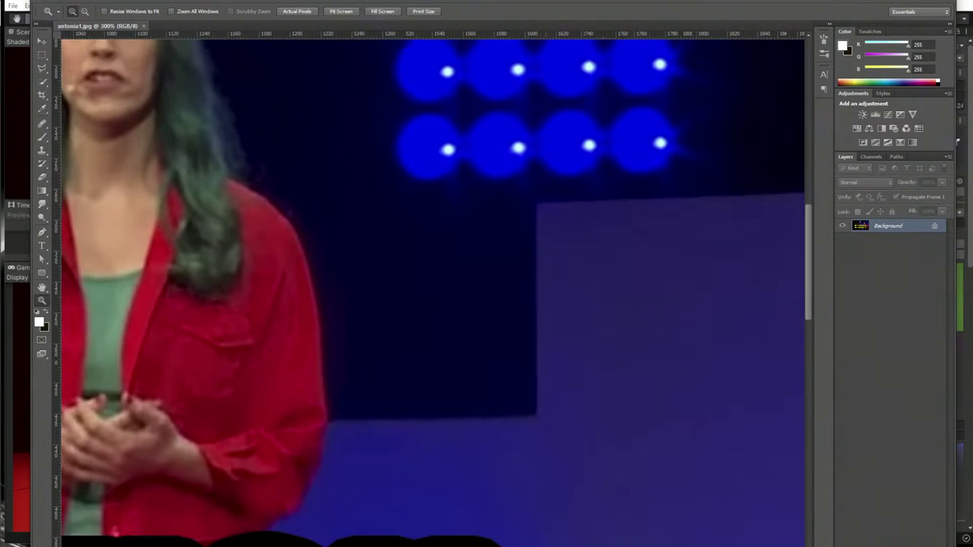
scroll(433, 289, left, 8)
scroll(432, 289, right, 4)
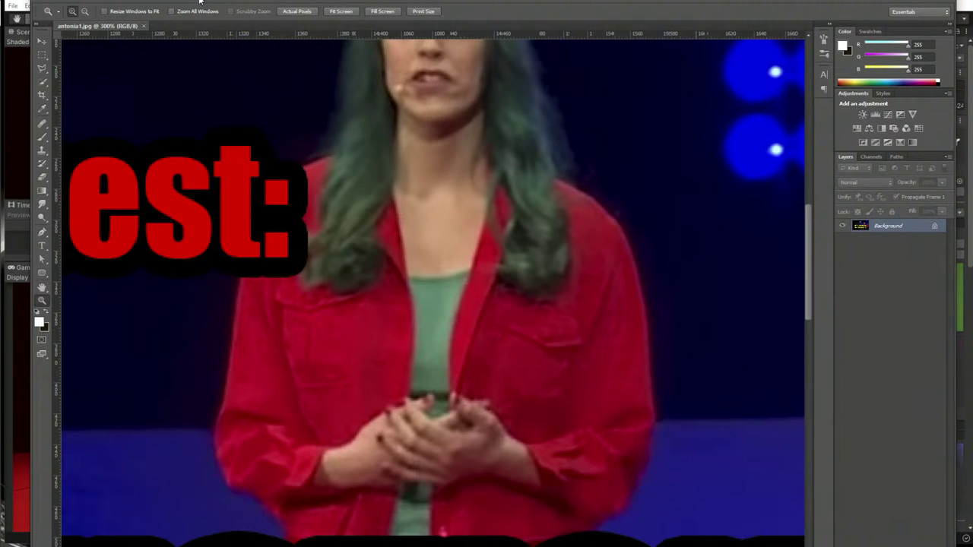
Step: Apply an Unsharp Mask with Radius 3.2, Threshold 0 and Amount about 187%, then zoom to 100%
click(200, 1)
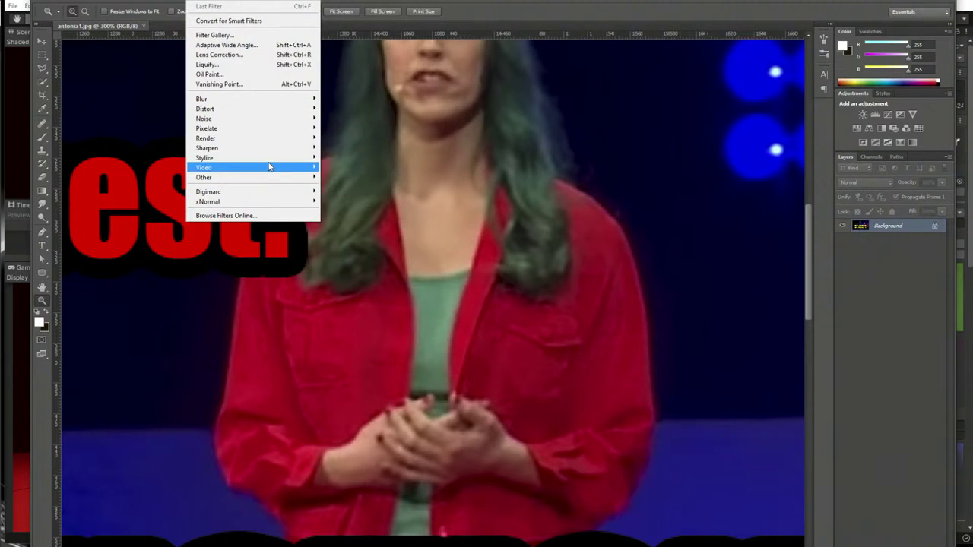
mouse_move(273, 148)
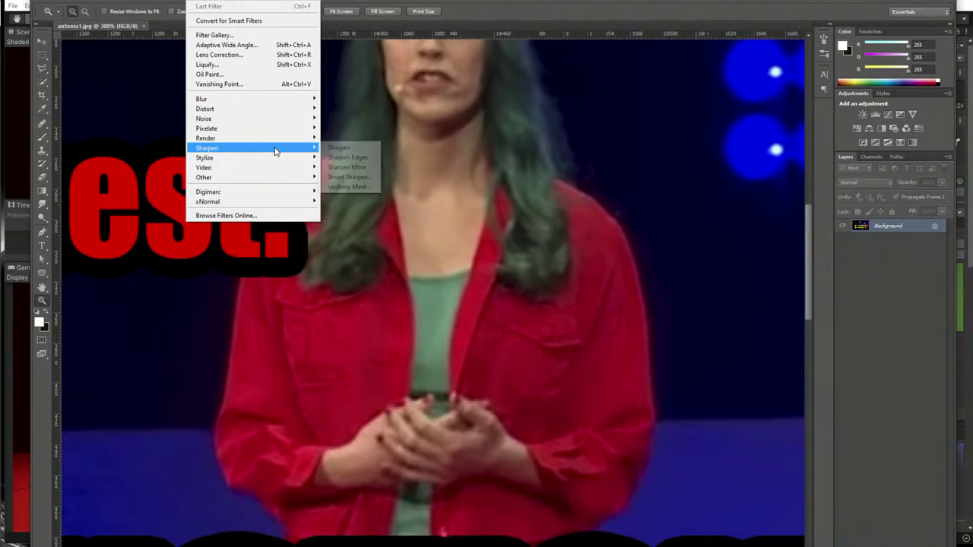
click(350, 186)
drag(416, 193, 79, 213)
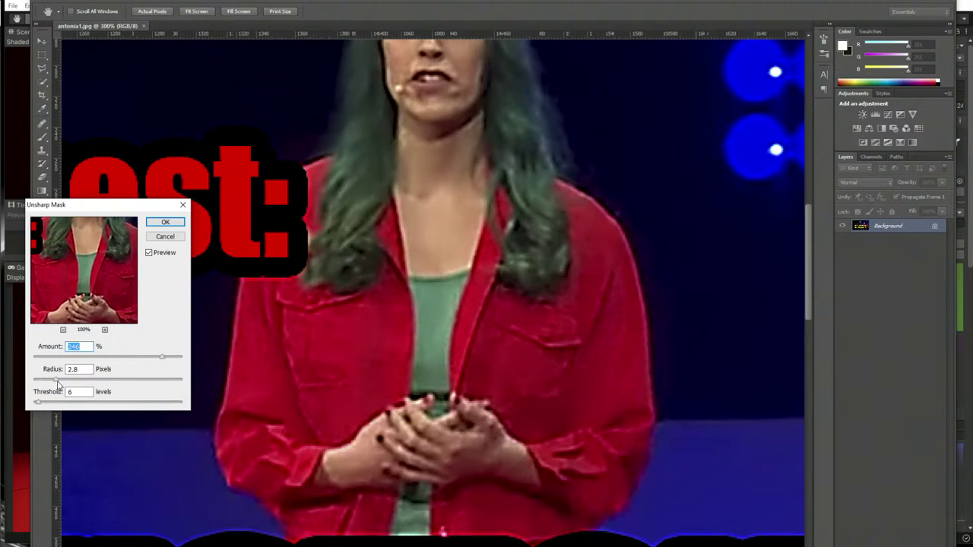
drag(57, 380, 67, 382)
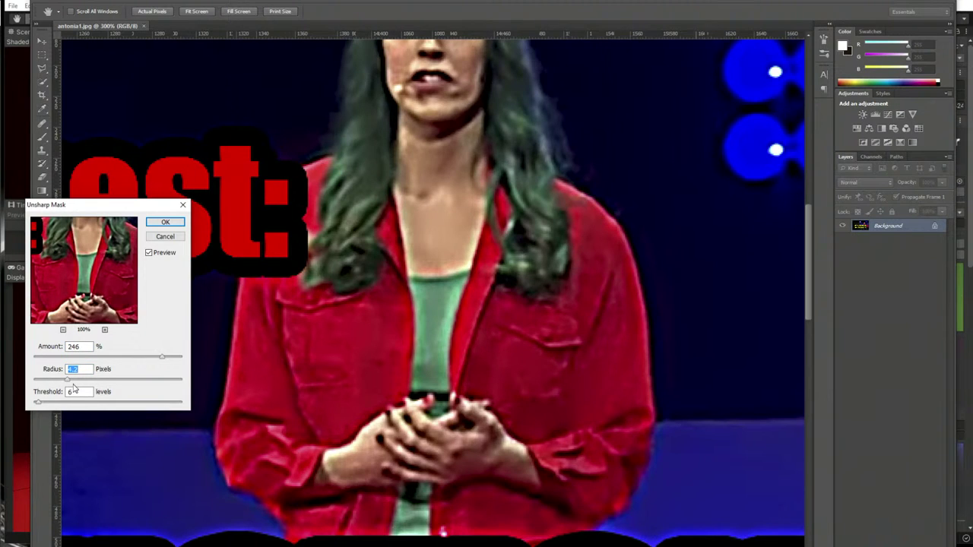
click(59, 379)
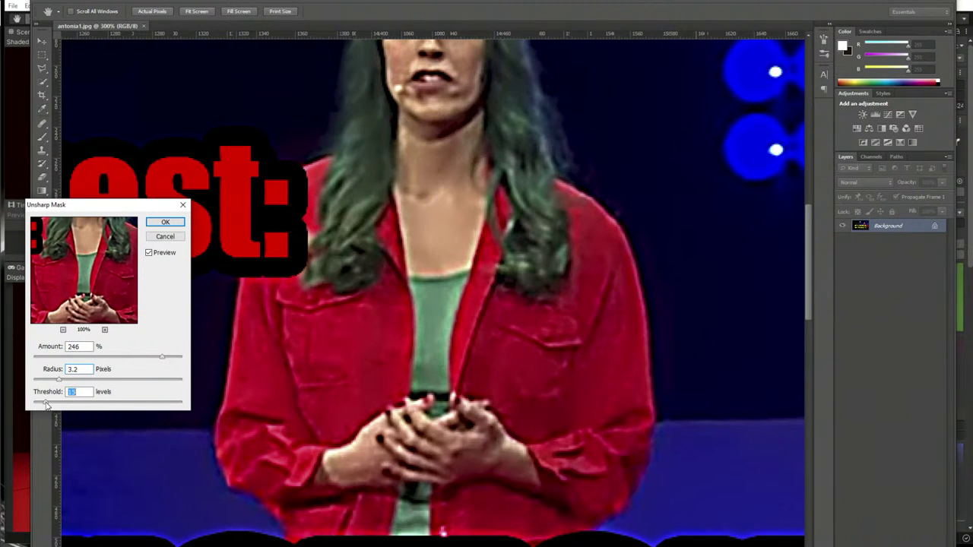
drag(56, 405, 32, 403)
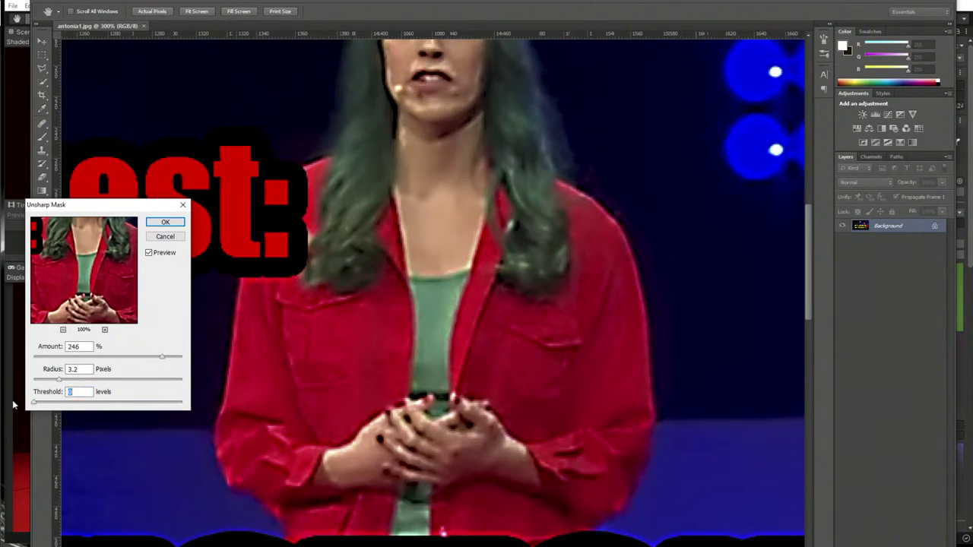
drag(163, 363, 150, 362)
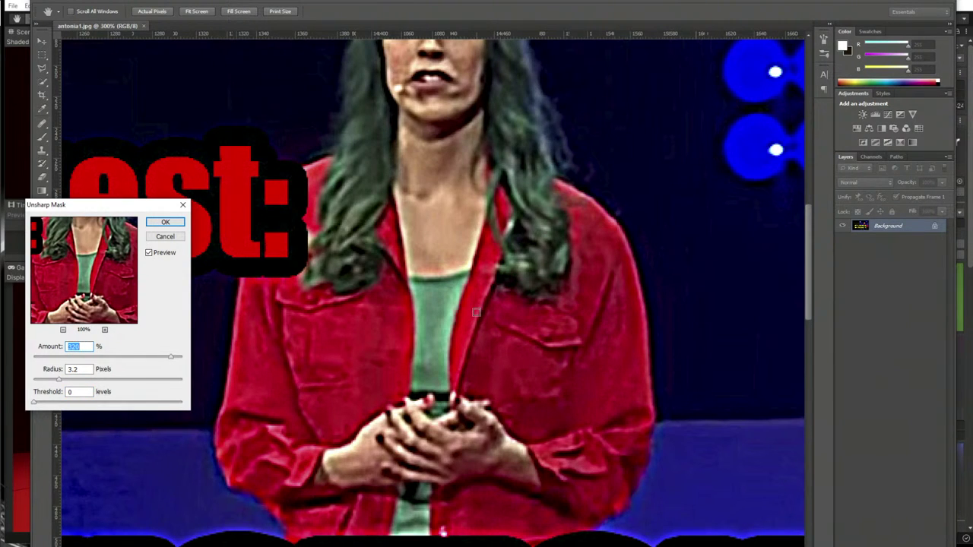
key(Return)
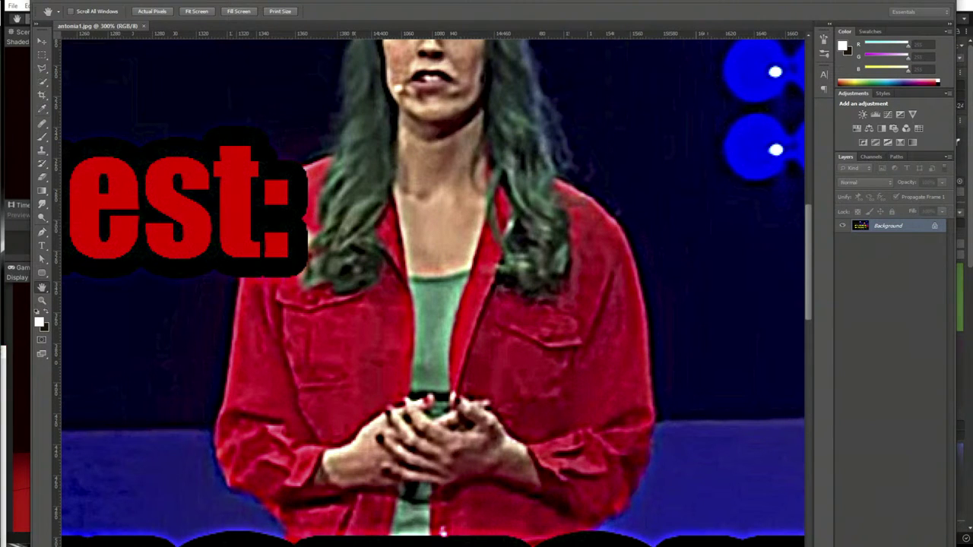
key(z)
alt+click(439, 300)
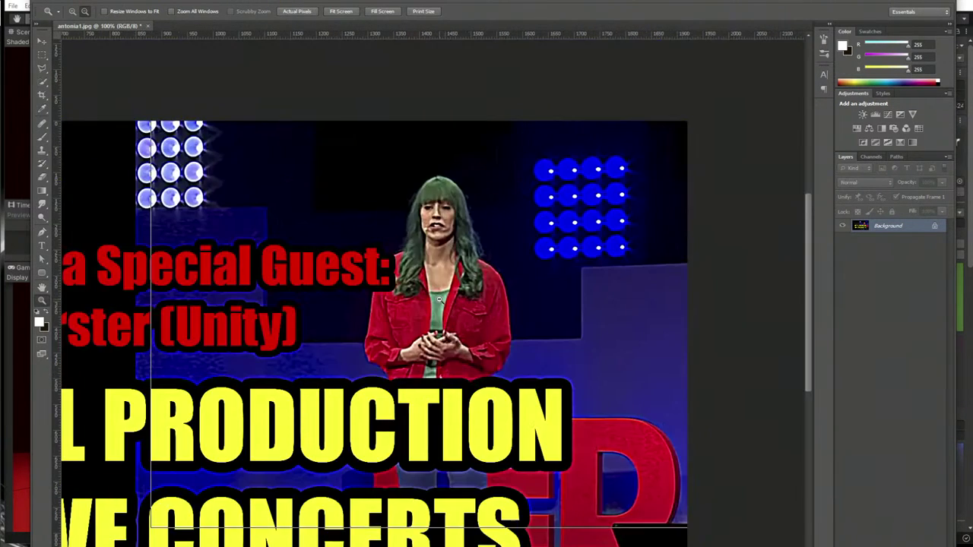
Step: Zoom to 200% around PRODUCTION to inspect, then close the banner without saving
alt+click(463, 284)
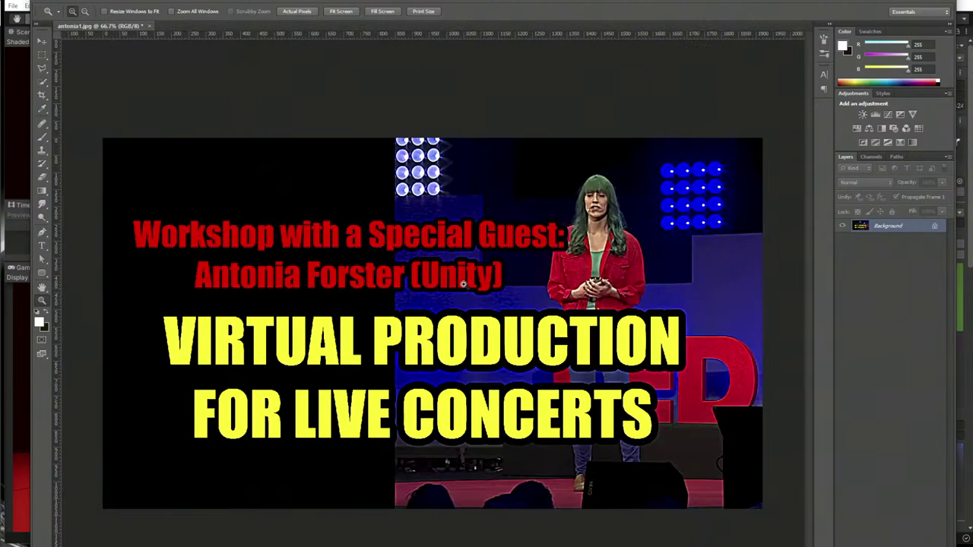
click(429, 312)
click(407, 312)
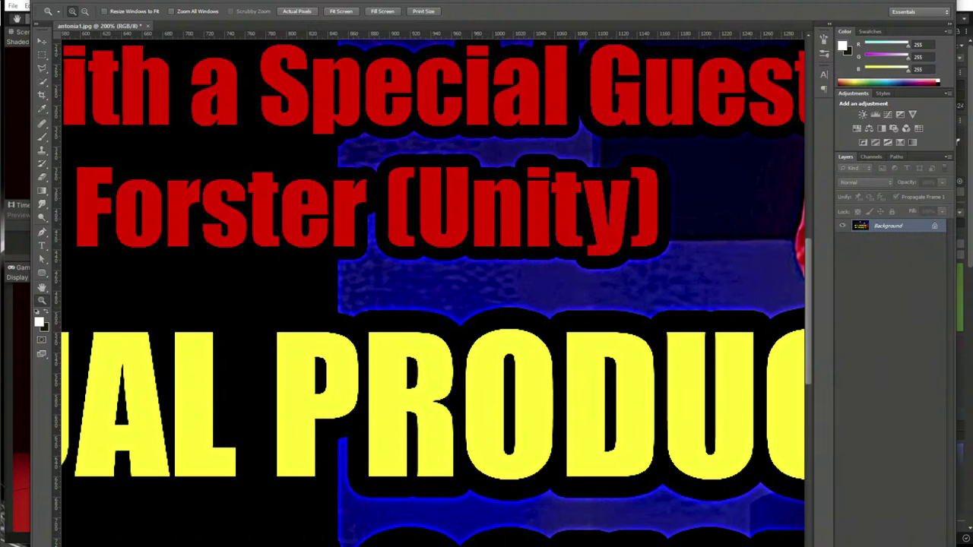
click(148, 27)
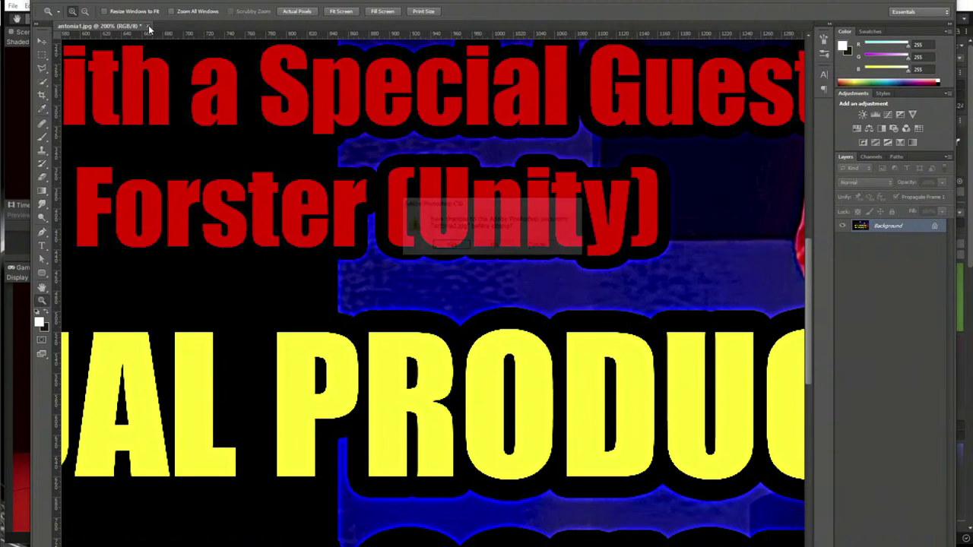
click(499, 248)
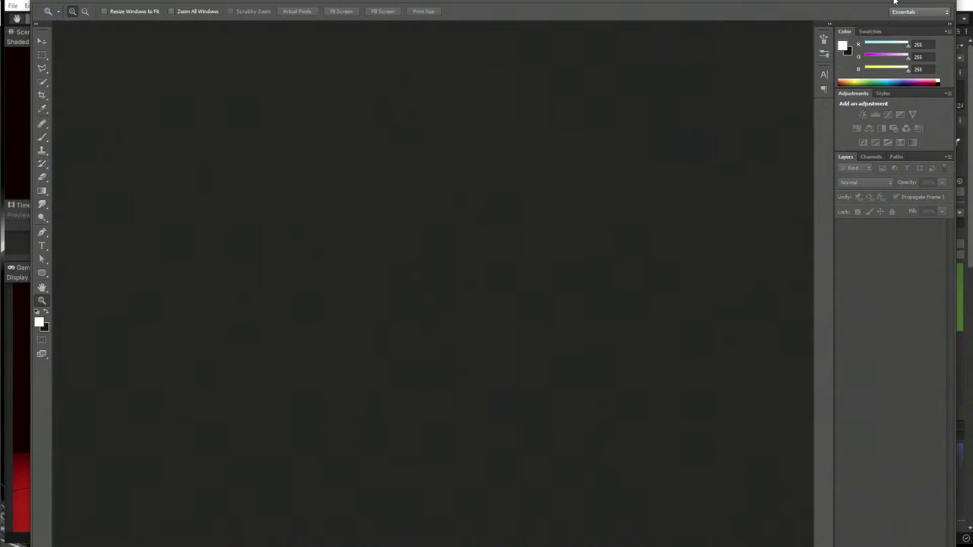
Step: Switch back to the Unity editor showing the tunnel scene and Deckard Keyer settings
key(alt+Tab)
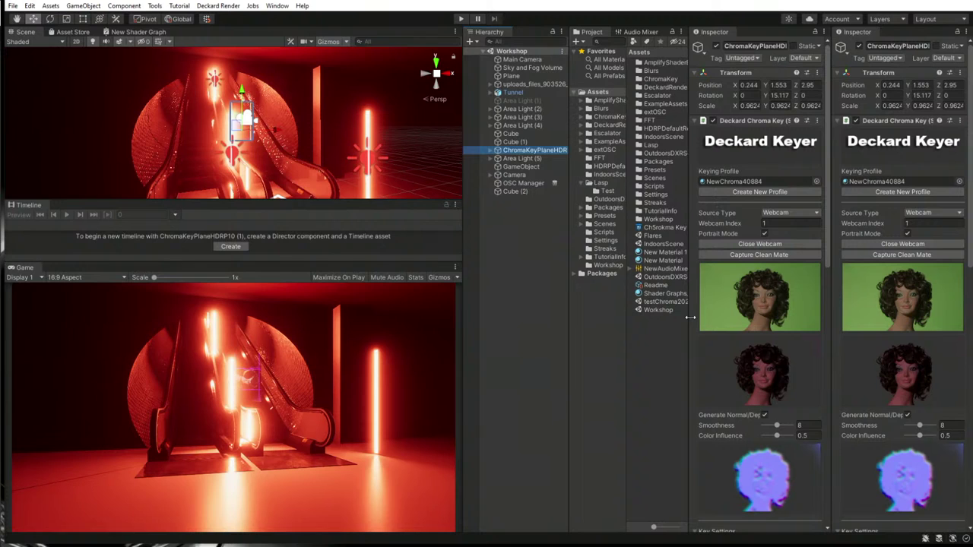
Step: Widen the Inspector slightly, check the Tunnel object, then select the uploads_files_903526_escalators model
drag(691, 317, 684, 317)
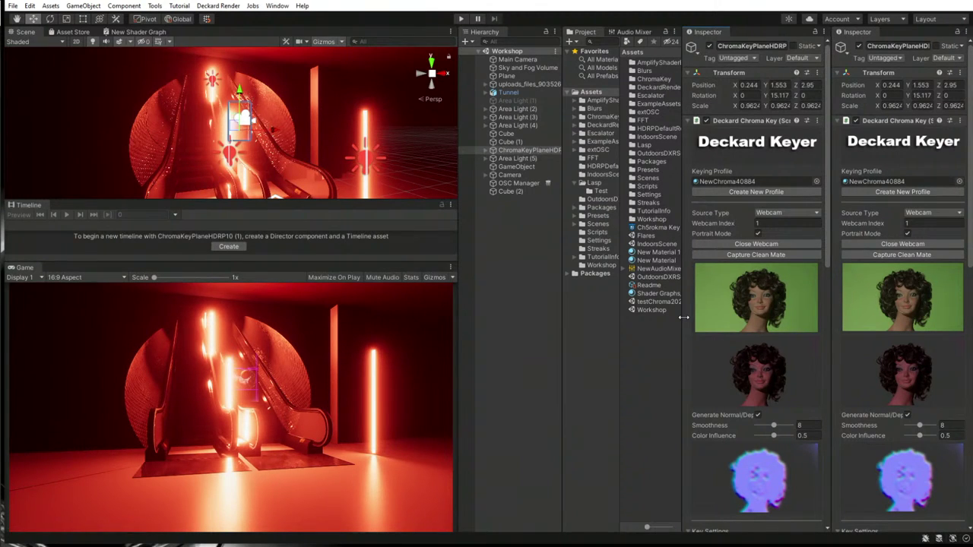
click(521, 83)
click(510, 92)
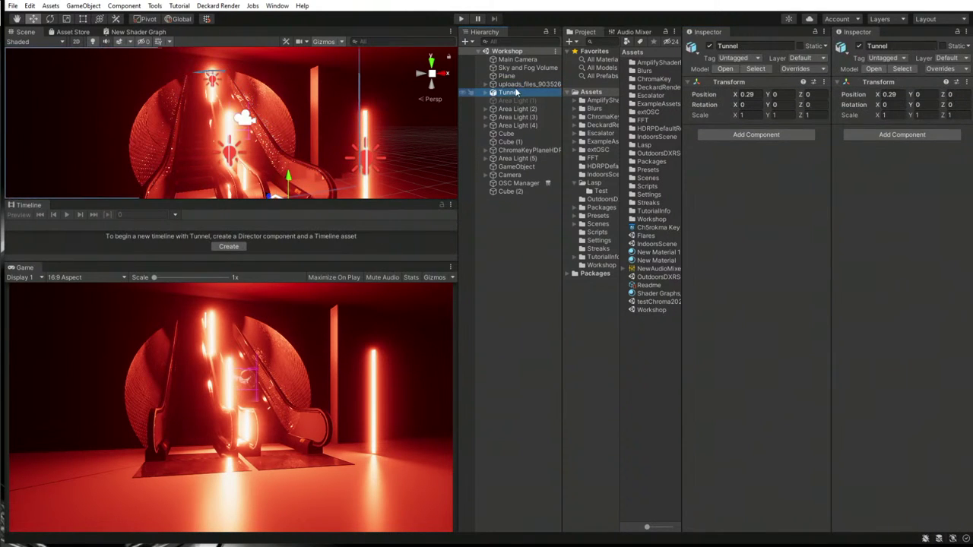
click(525, 84)
click(511, 92)
click(515, 86)
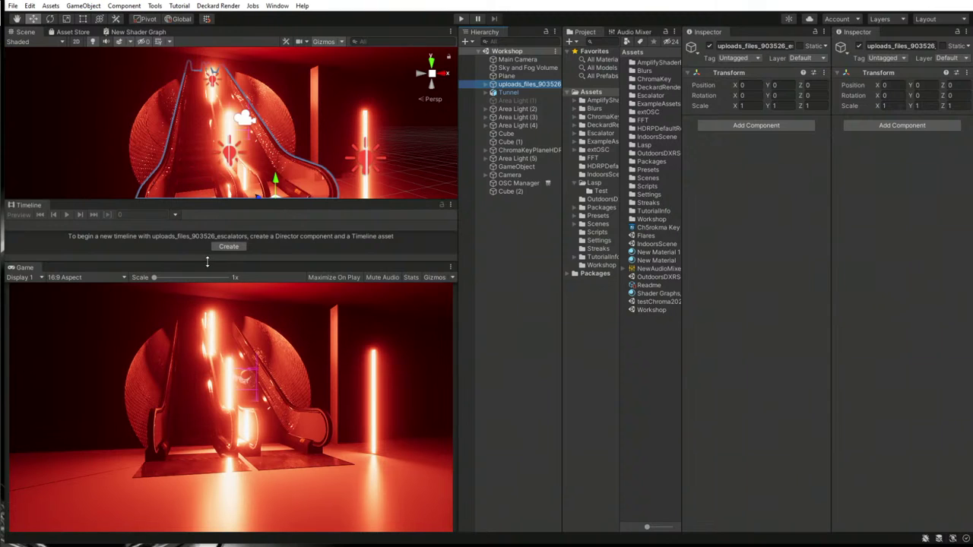
Step: Enlarge the Scene view and zoom and pan in close to the chroma key face plane
drag(208, 264, 207, 233)
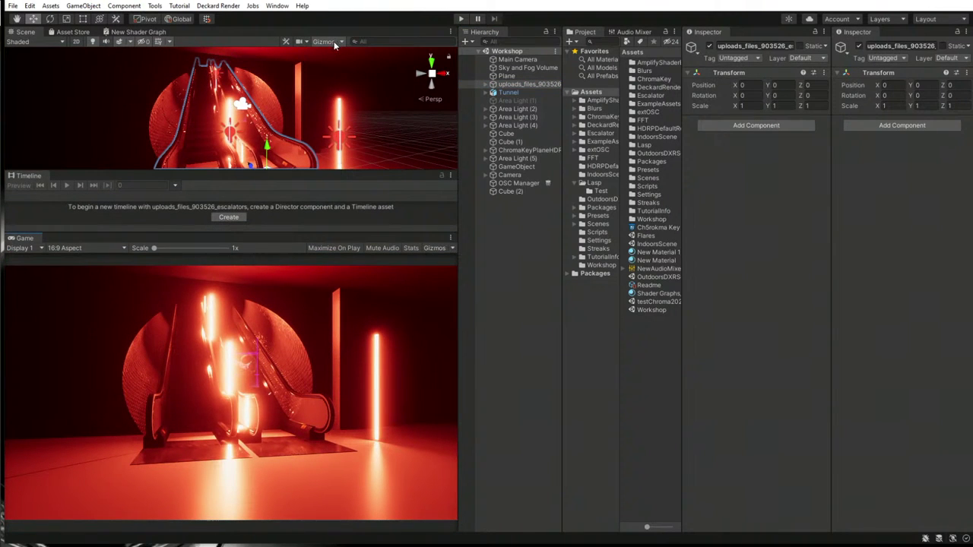
scroll(249, 106, up, 10)
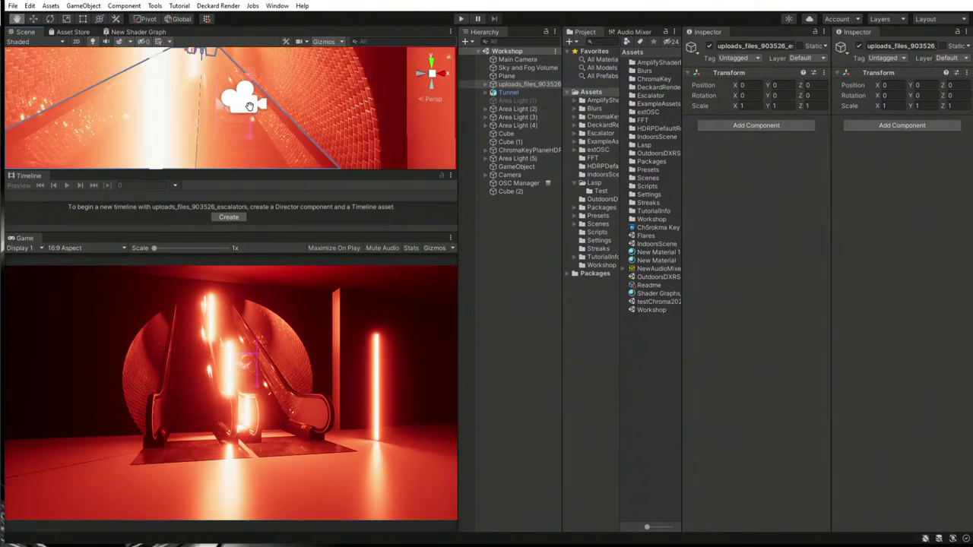
scroll(250, 106, up, 5)
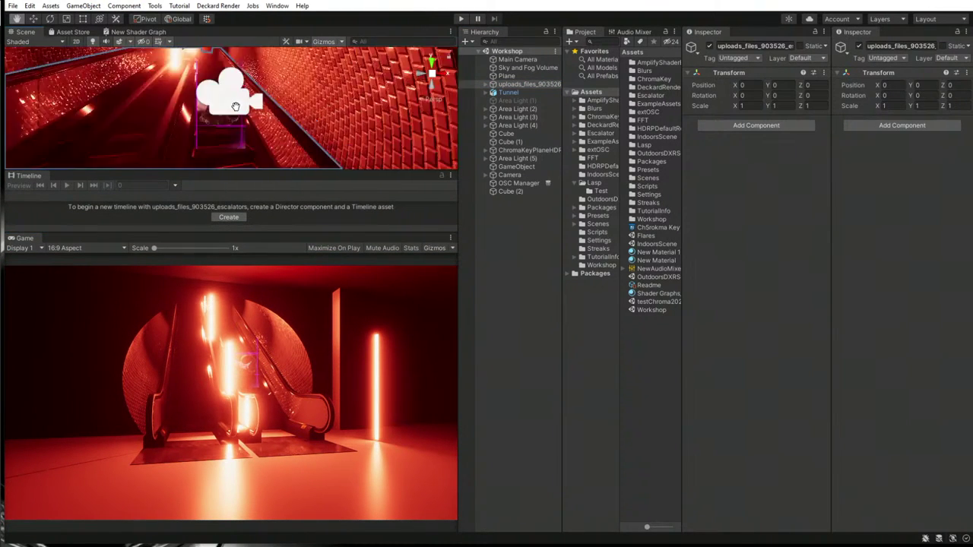
scroll(202, 136, up, 3)
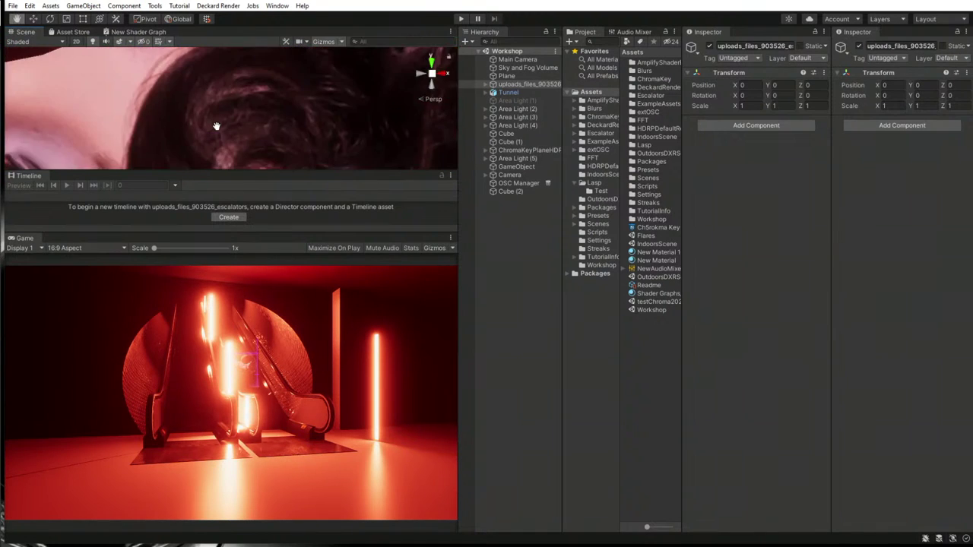
scroll(221, 131, down, 4)
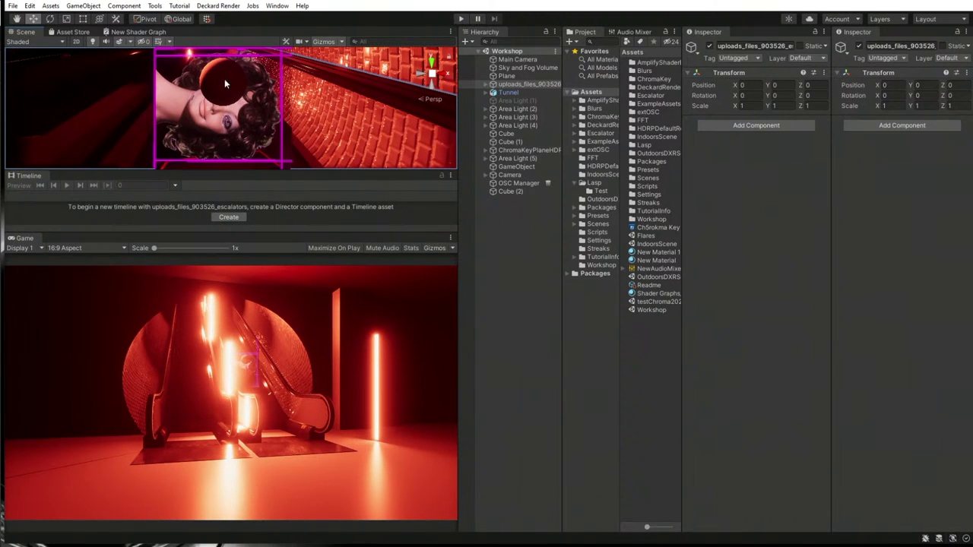
drag(239, 171, 239, 227)
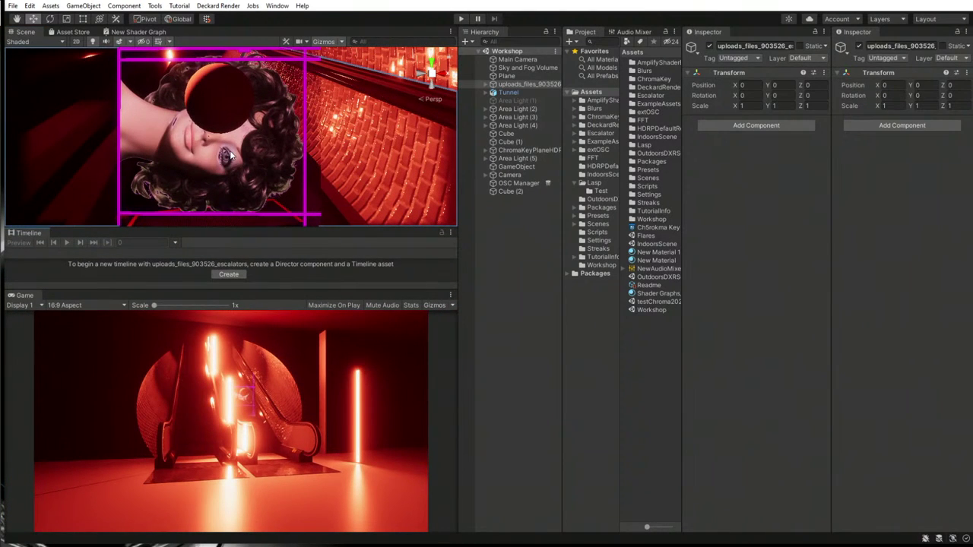
middle_drag(225, 156, 235, 152)
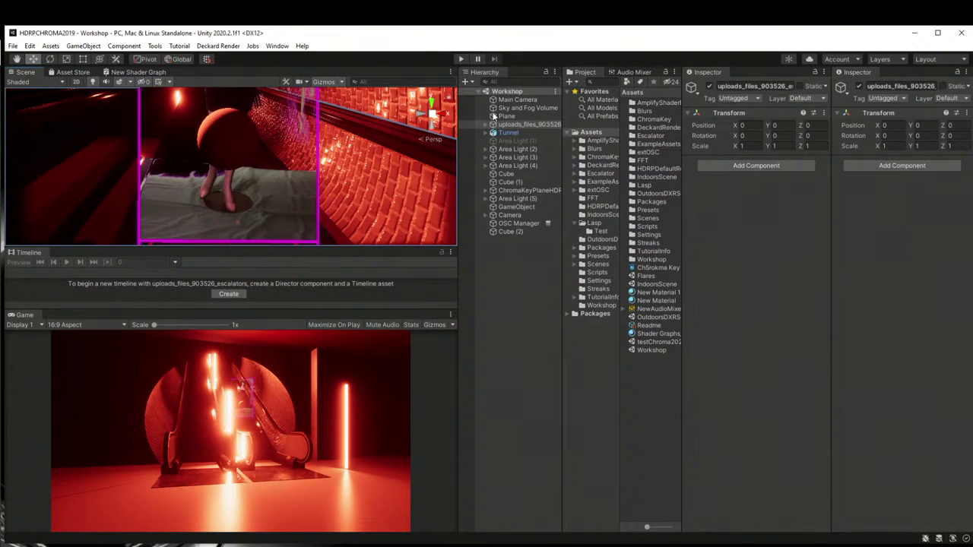
Step: Make the Scene view taller and zoom in, framed on the chroma-keyed video plane
right_drag(233, 112, 289, 168)
middle_drag(290, 168, 297, 169)
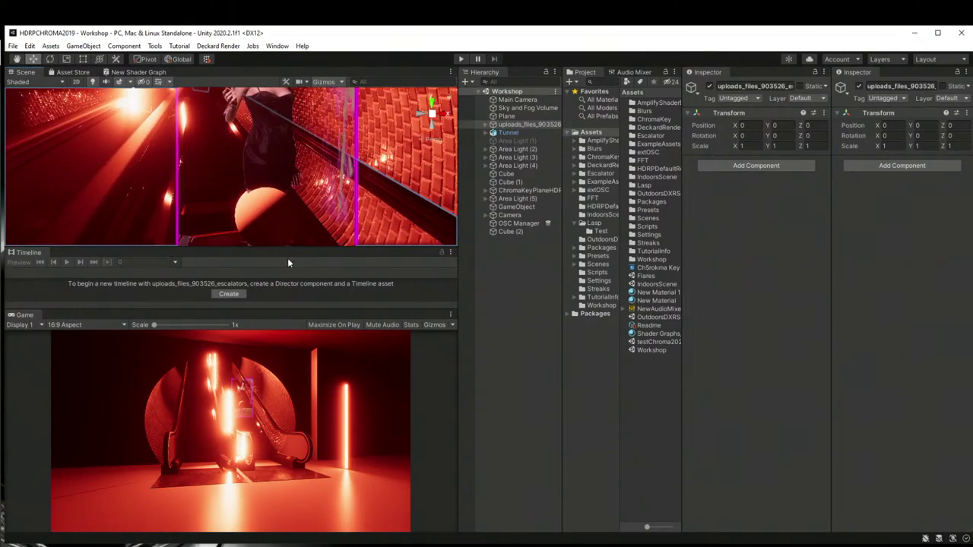
drag(293, 247, 308, 358)
key(f)
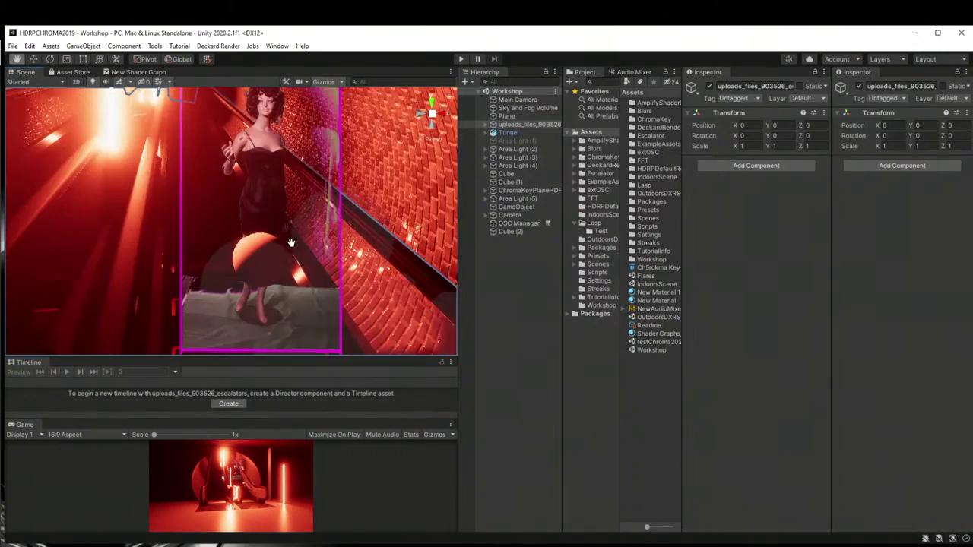
scroll(291, 248, up, 5)
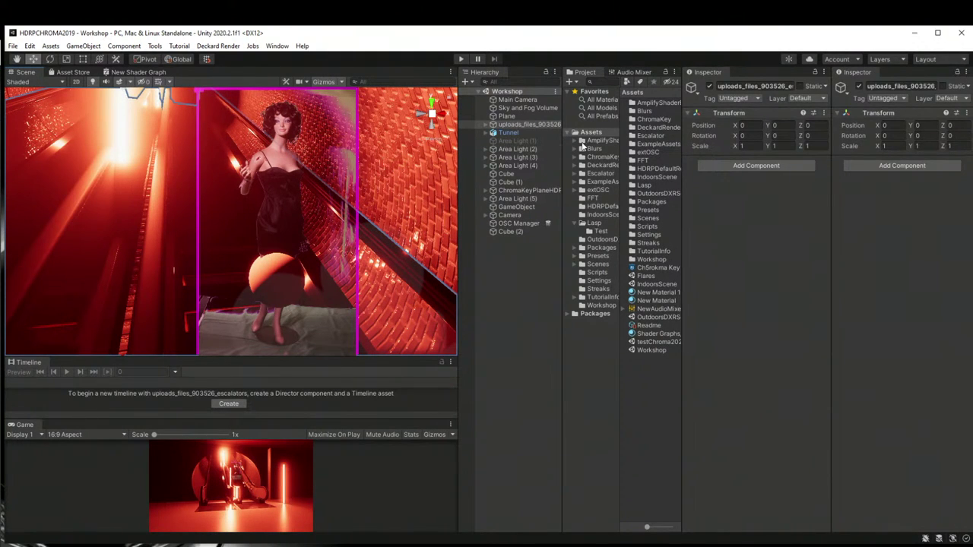
Step: Check Main Camera and Camera, then move ChromaKeyPlaneHDRP10 below Cube (2) in the Hierarchy
click(528, 101)
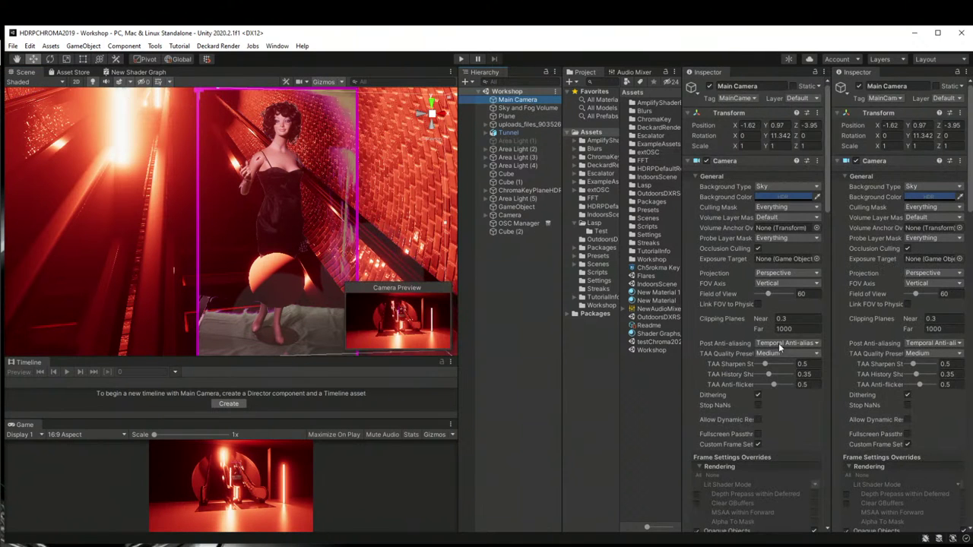
click(517, 216)
scroll(747, 334, down, 5)
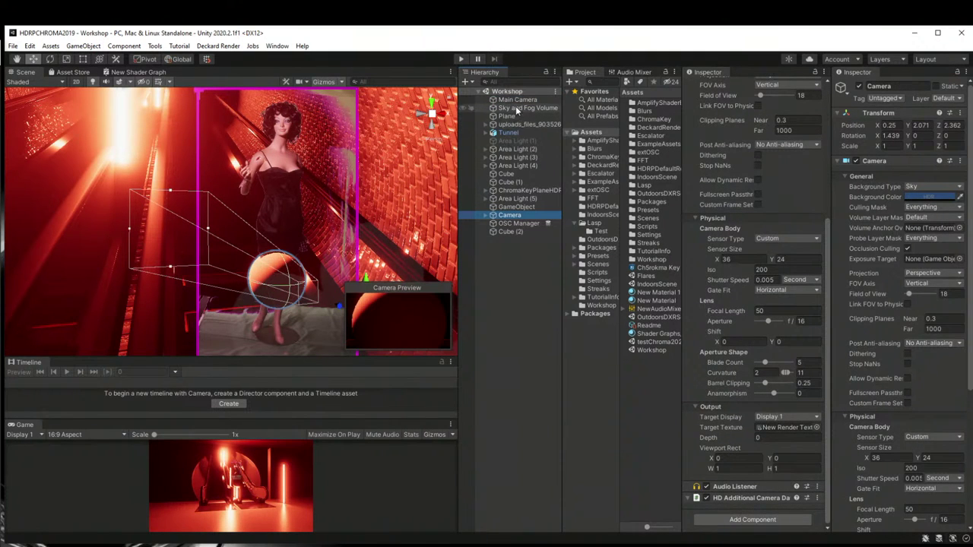
click(518, 190)
drag(525, 191, 516, 240)
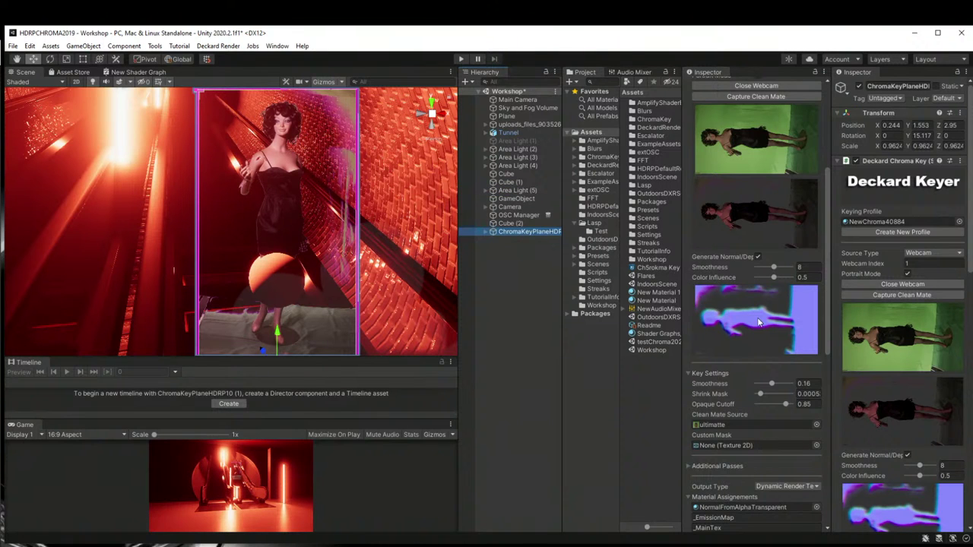
Step: Scroll the Inspector up to the Deckard Keyer settings
scroll(761, 321, up, 5)
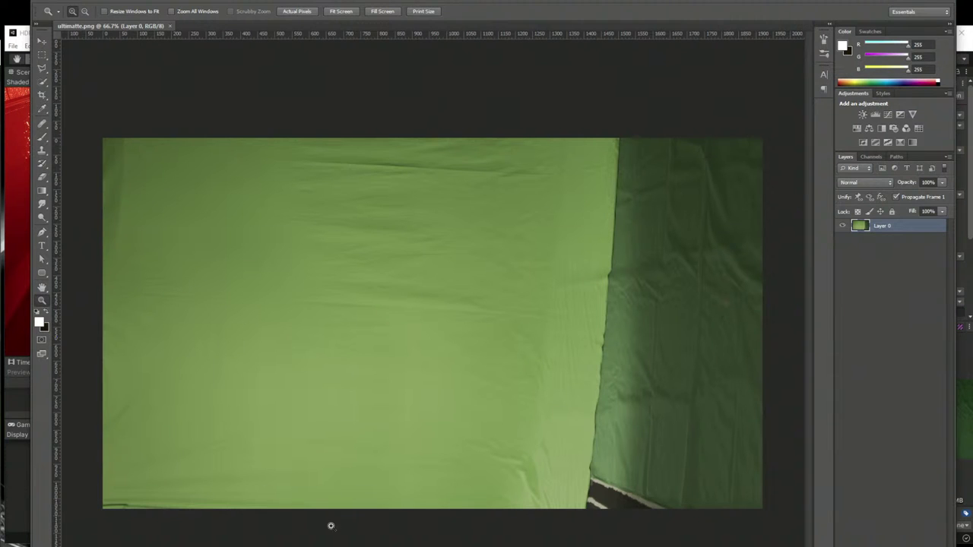
Step: Zoom ultimatte.png out from 800% to 66.7% so the whole green-screen image fits
drag(102, 137, 108, 141)
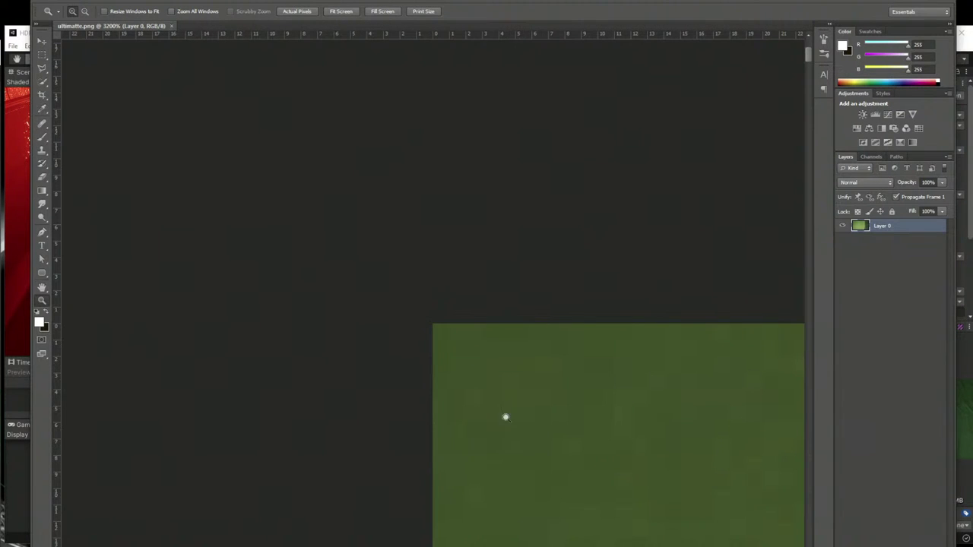
alt+click(540, 423)
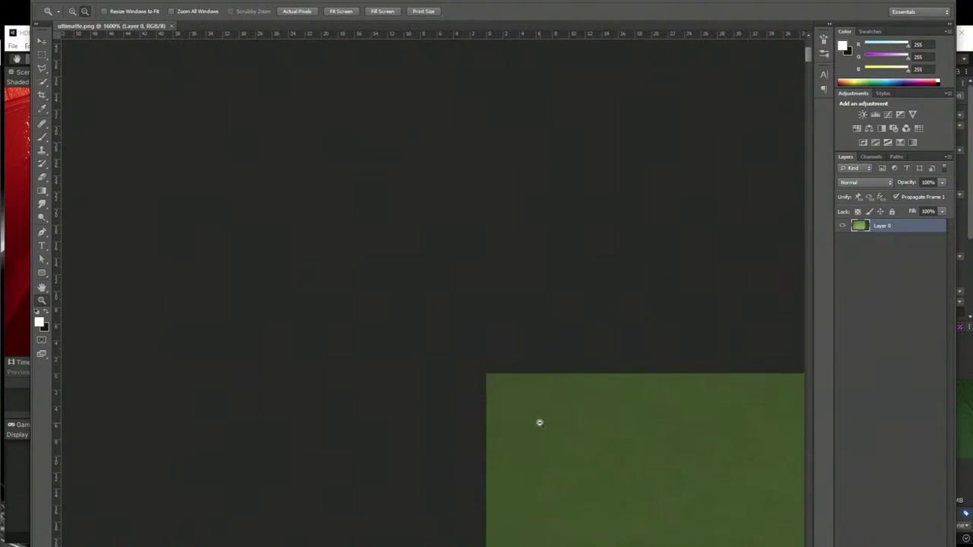
alt+click(599, 439)
drag(599, 439, 144, 90)
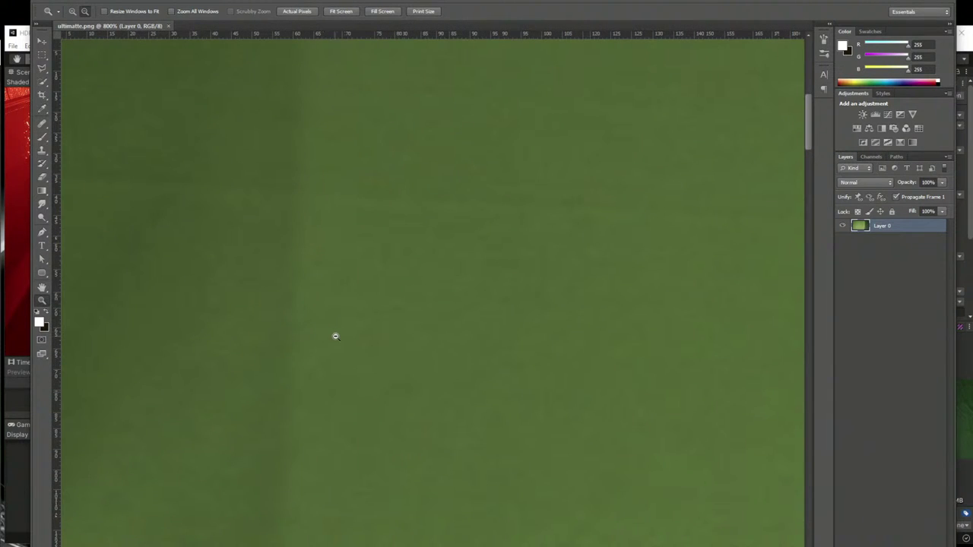
alt+scroll(335, 337, down, 2)
alt+scroll(335, 337, down, 4)
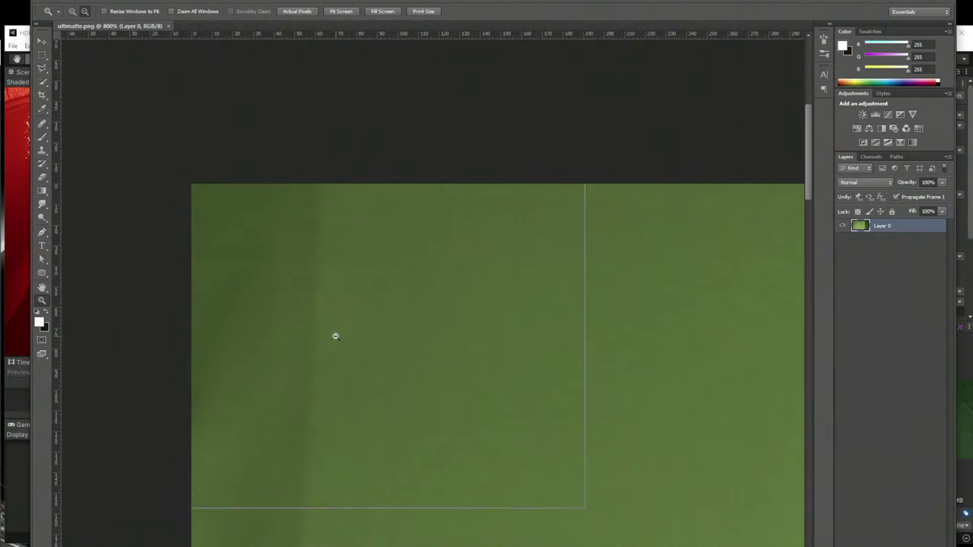
alt+scroll(335, 336, down, 3)
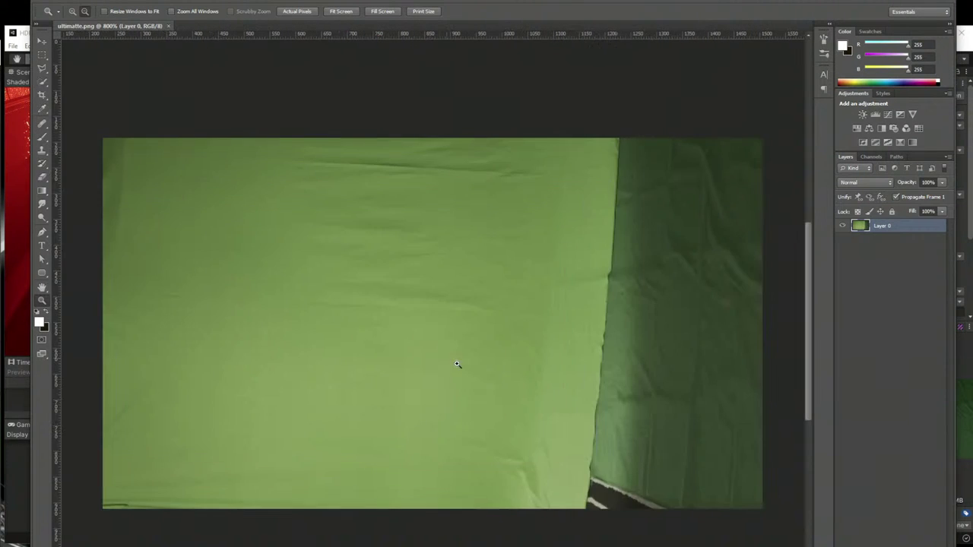
alt+scroll(467, 352, up, 4)
alt+scroll(467, 352, down, 4)
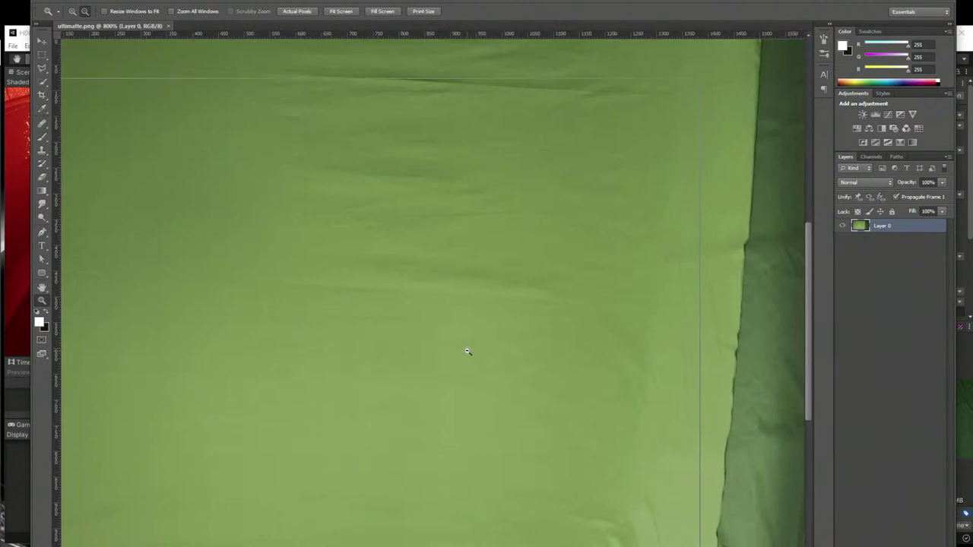
alt+scroll(467, 351, up, 4)
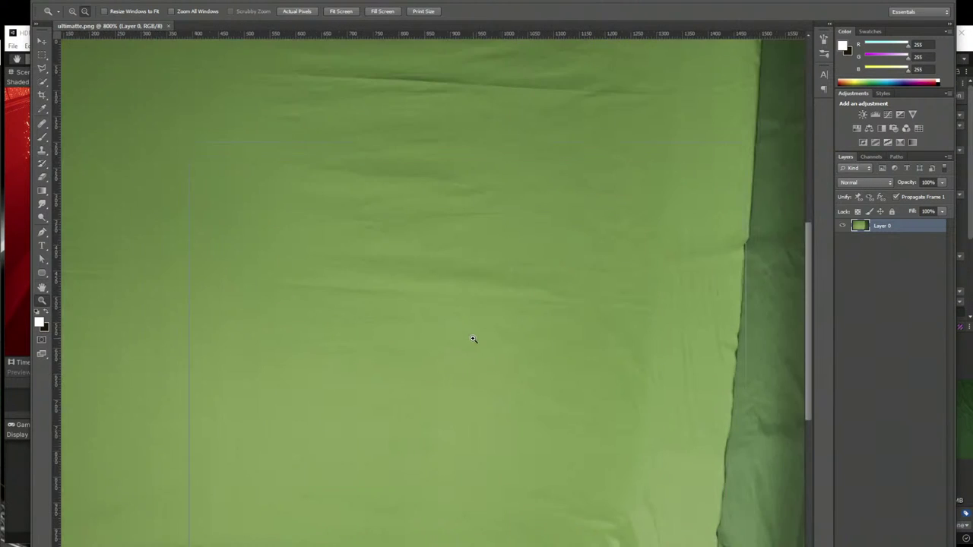
alt+scroll(473, 339, down, 7)
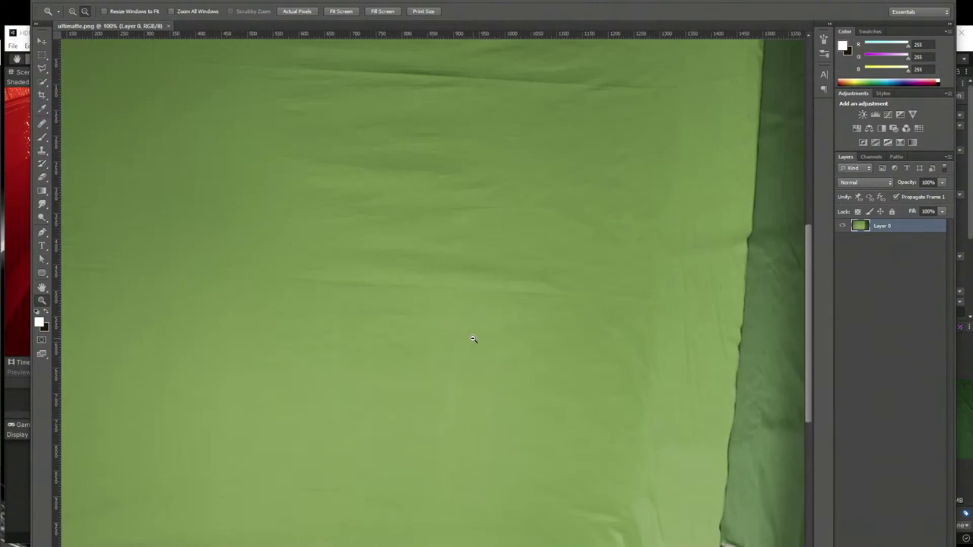
alt+scroll(473, 339, down, 1)
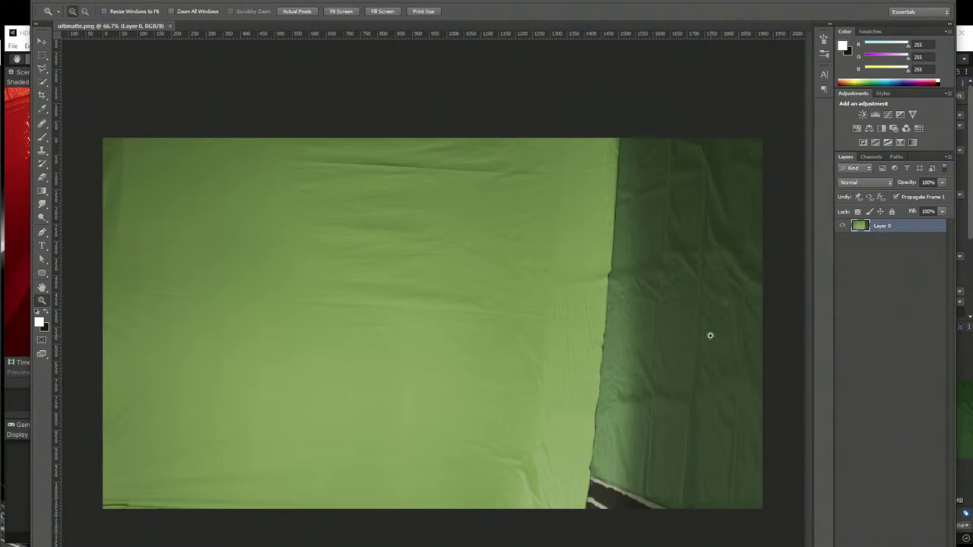
Step: Duplicate Layer 0, hide the original, and invert Layer 0 copy to purple with Ctrl+I
drag(887, 226, 905, 442)
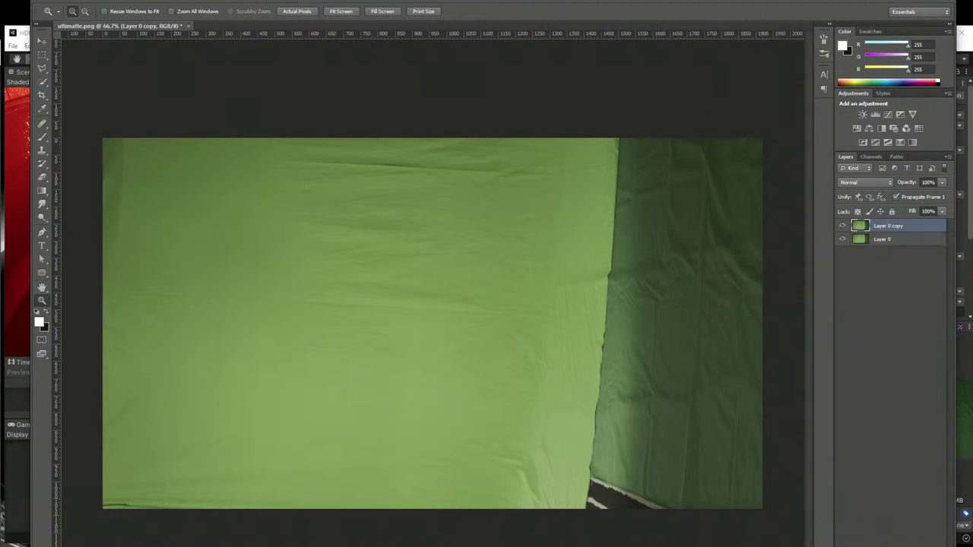
click(842, 240)
key(ctrl+o)
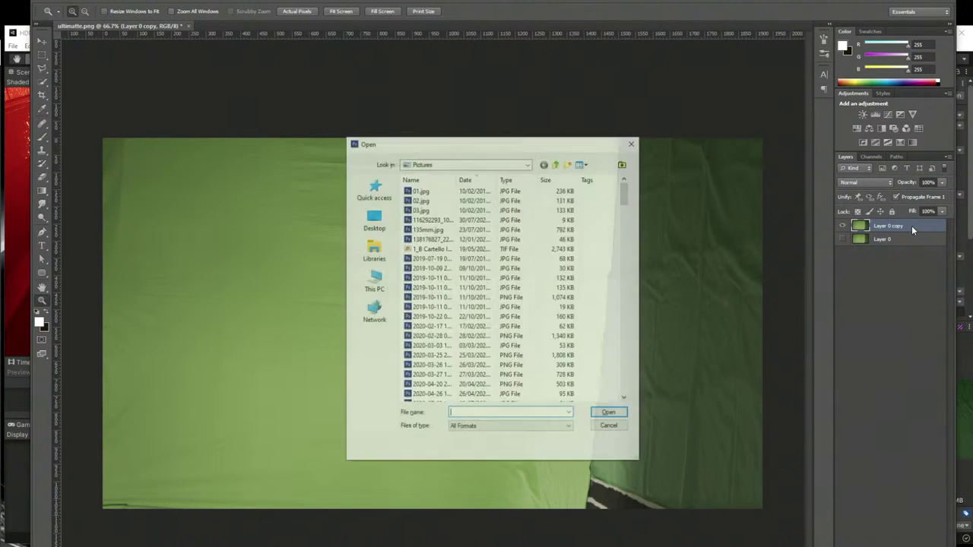
key(ctrl+i)
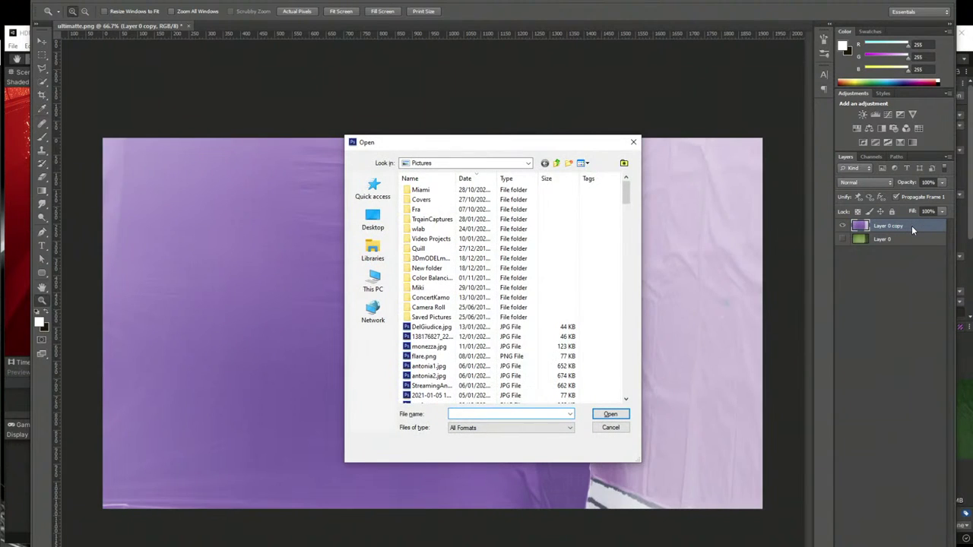
click(611, 427)
key(ctrl+i)
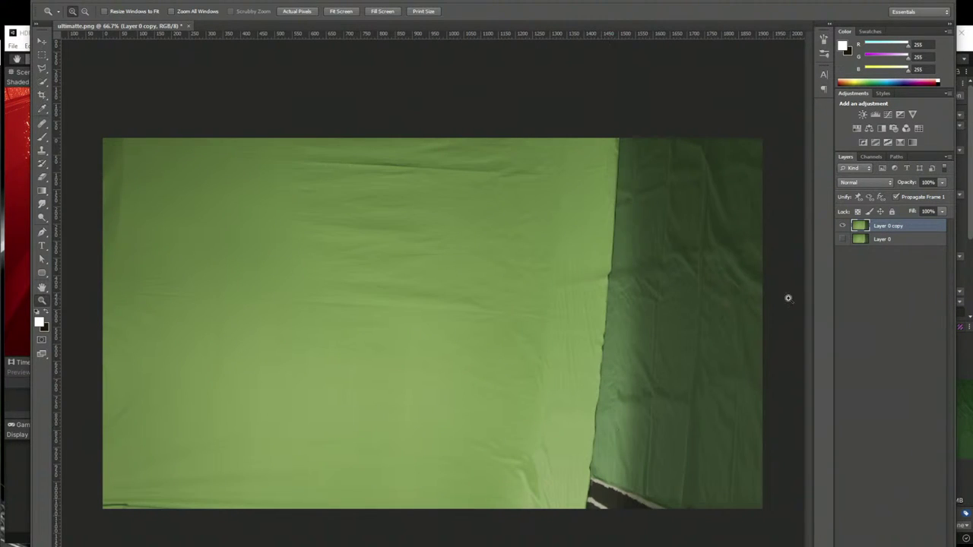
key(ctrl+i)
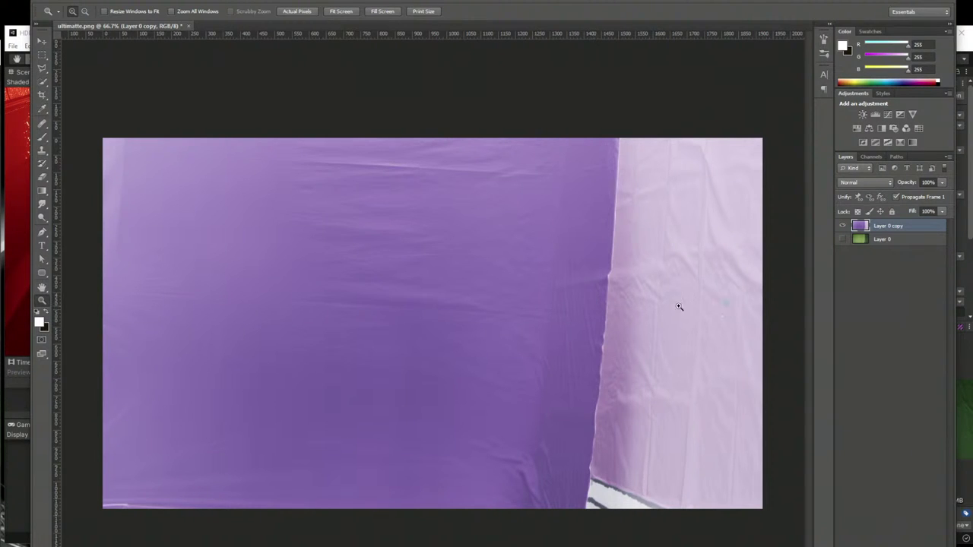
Step: Show both layers again, then try Screen and Multiply blends on Layer 0 copy
click(843, 226)
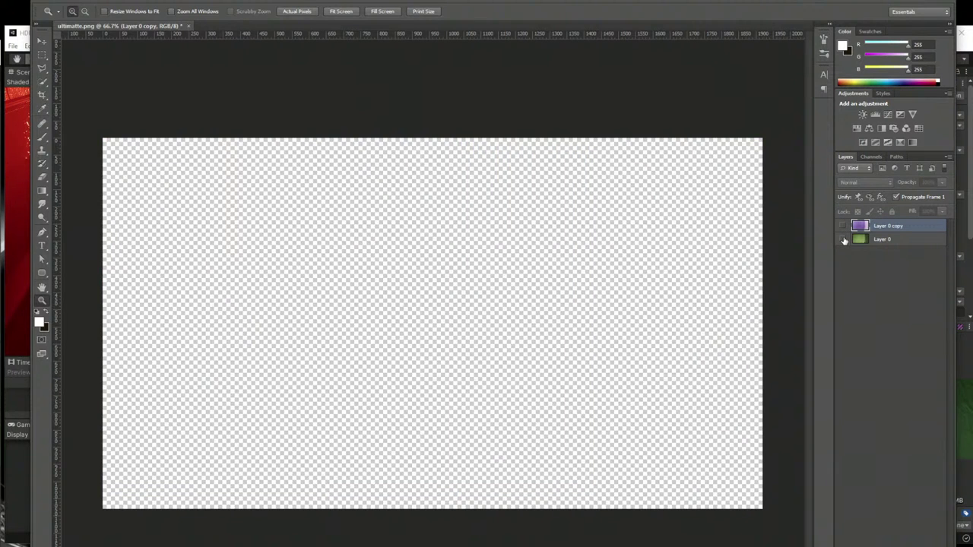
click(843, 239)
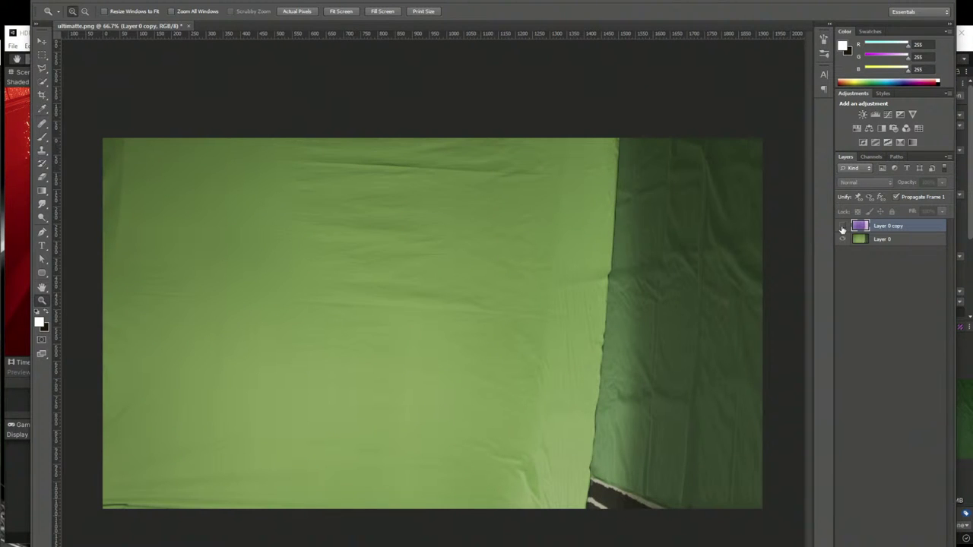
click(842, 226)
click(866, 183)
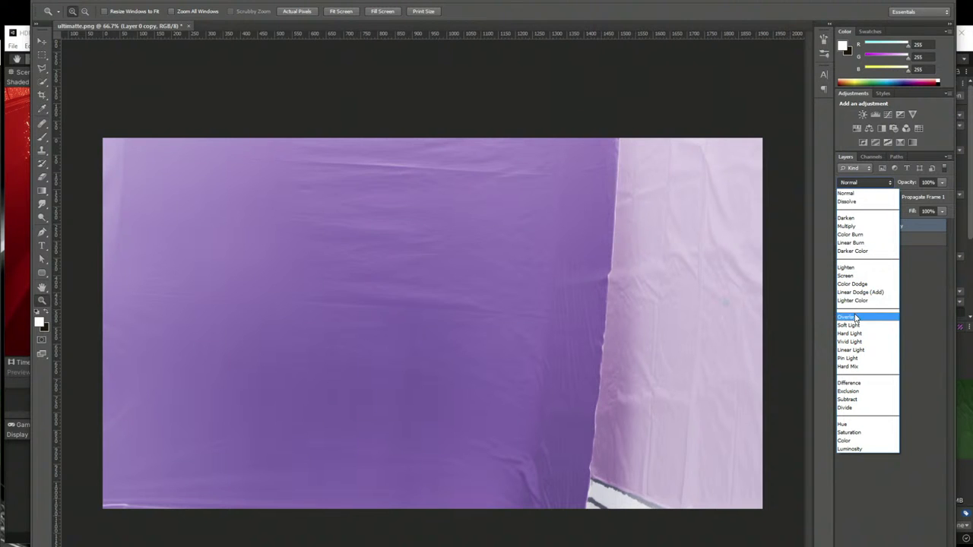
click(856, 276)
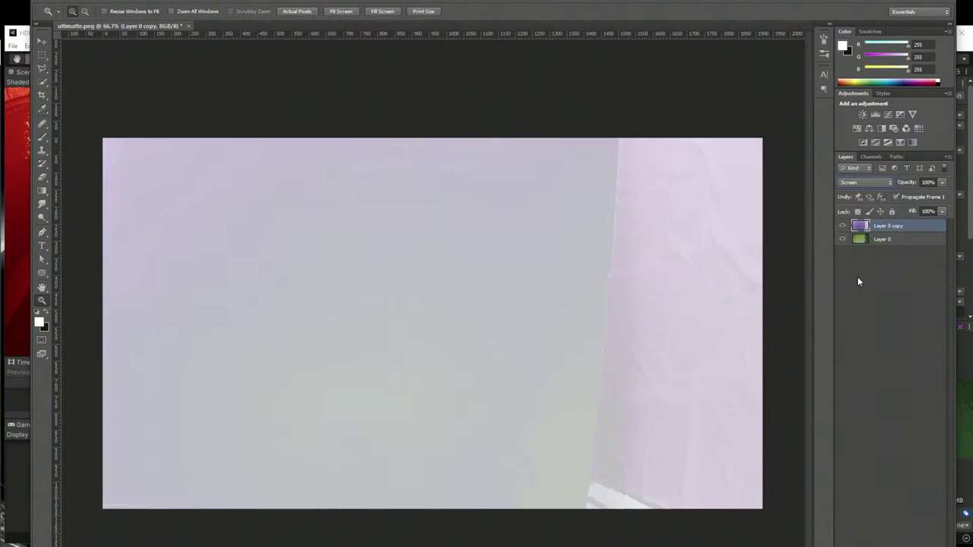
click(872, 183)
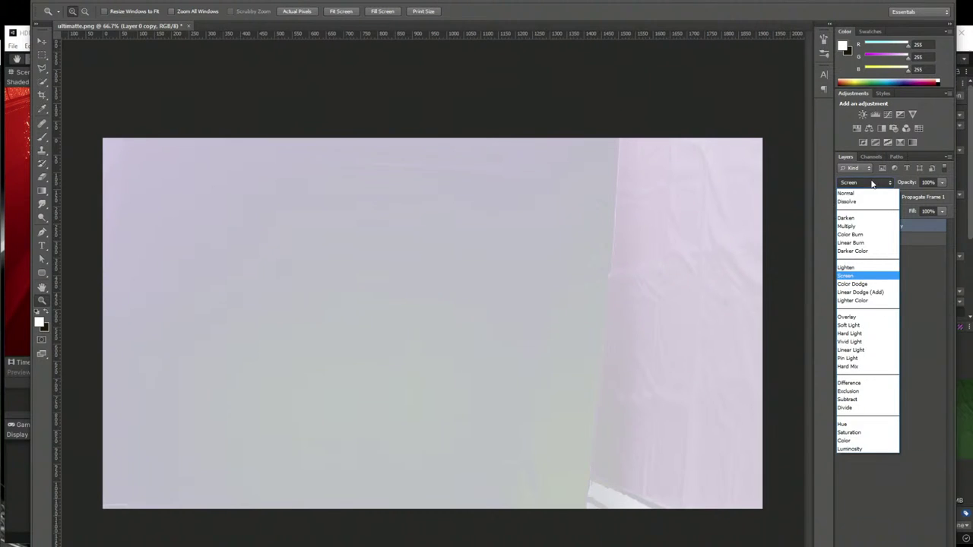
click(860, 227)
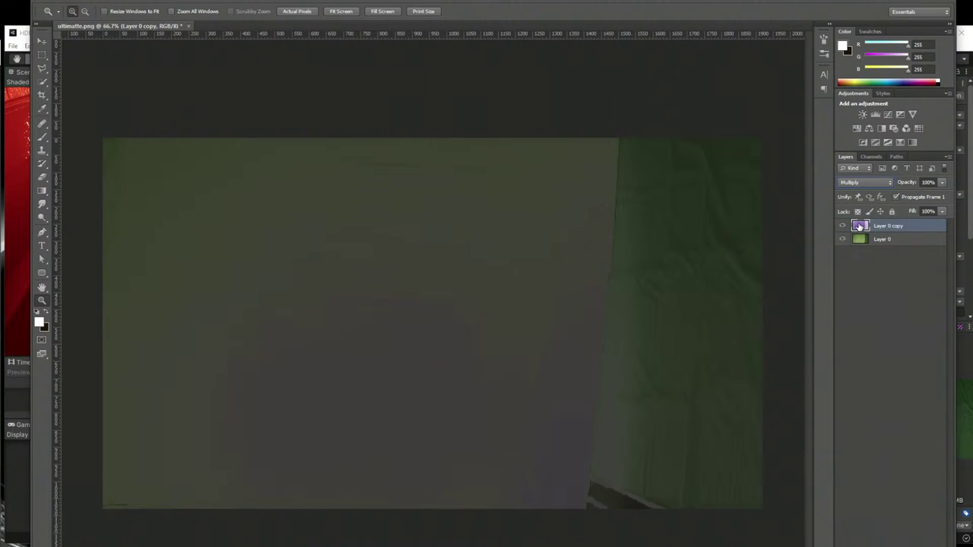
Step: Try Darken, Linear Burn, Lighten and Overlay blend modes on Layer 0 copy
click(859, 184)
click(860, 218)
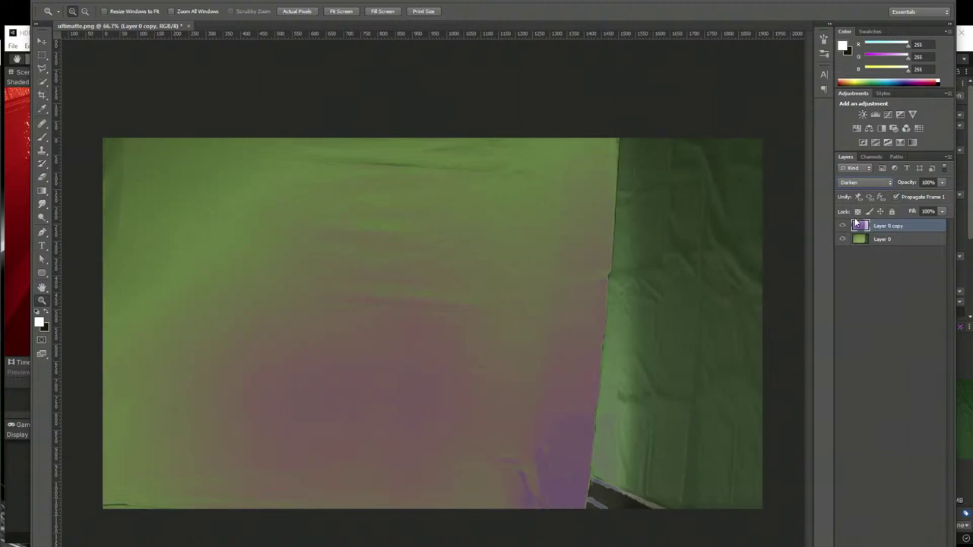
click(859, 184)
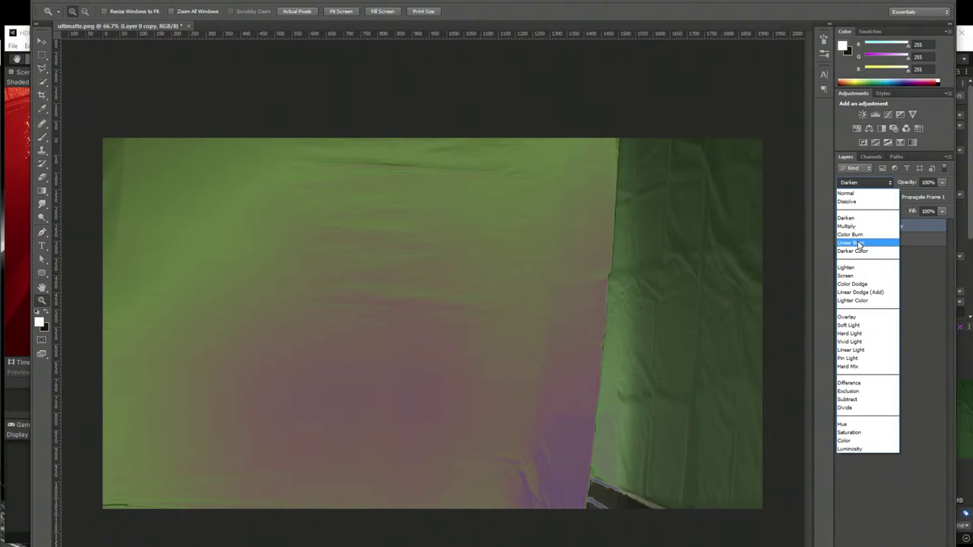
click(859, 242)
click(867, 181)
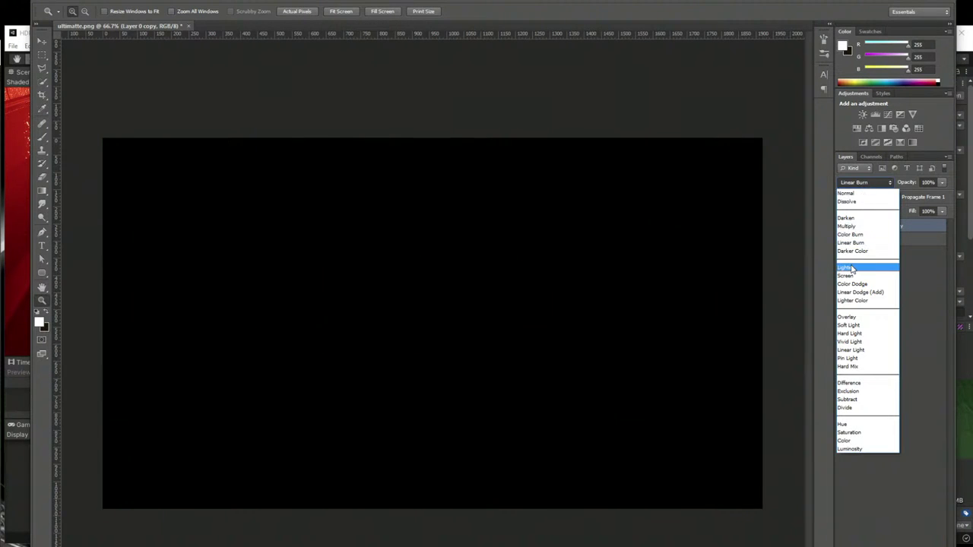
click(851, 268)
click(859, 182)
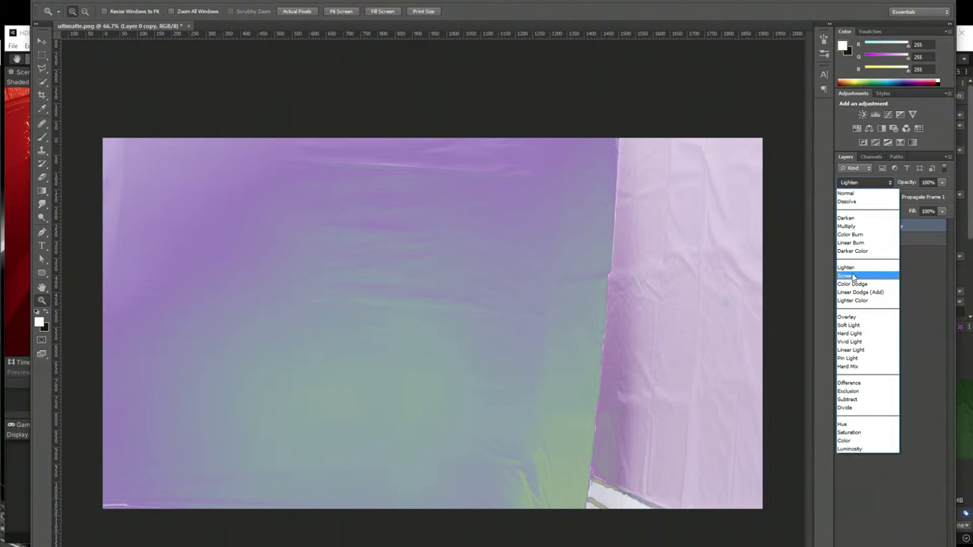
click(851, 317)
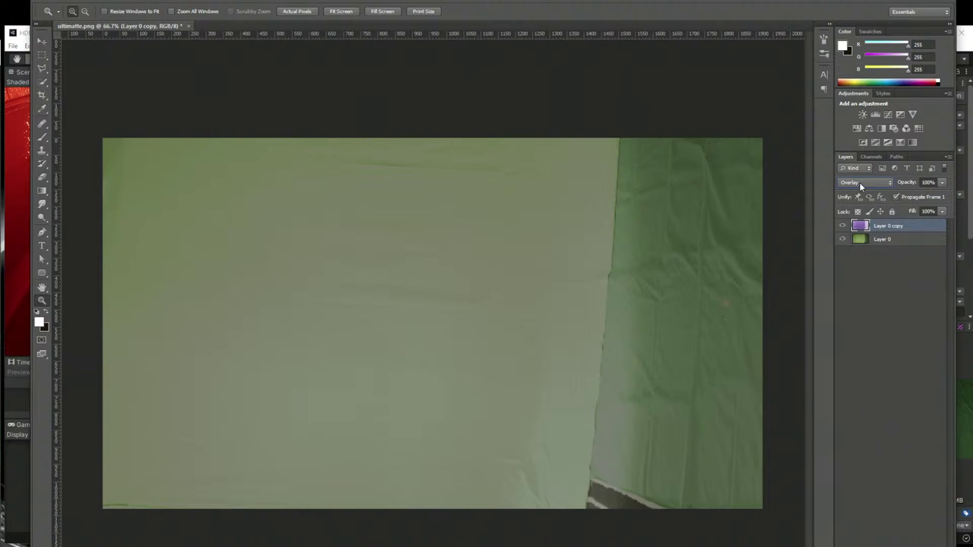
Step: Try Darker Color and Lighten blends, settling briefly on Screen
click(862, 184)
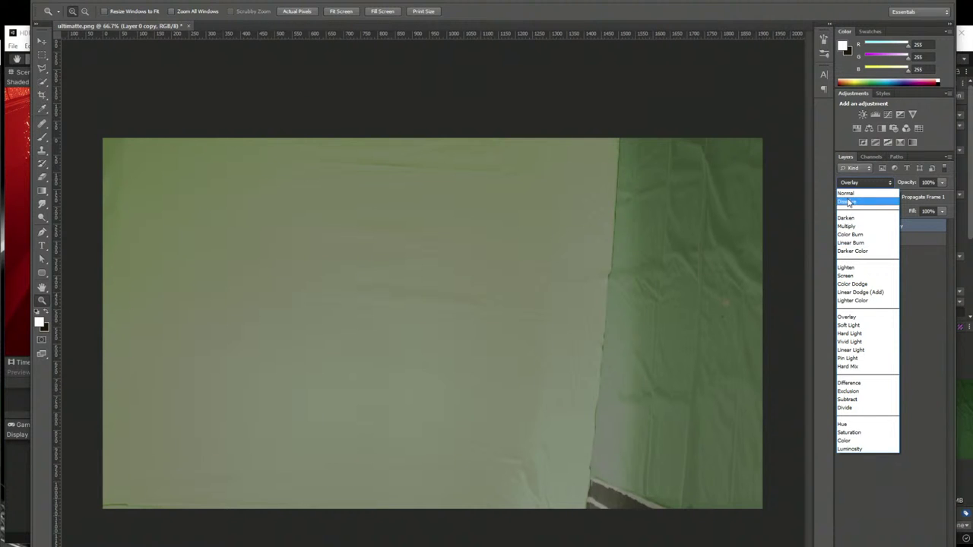
click(851, 251)
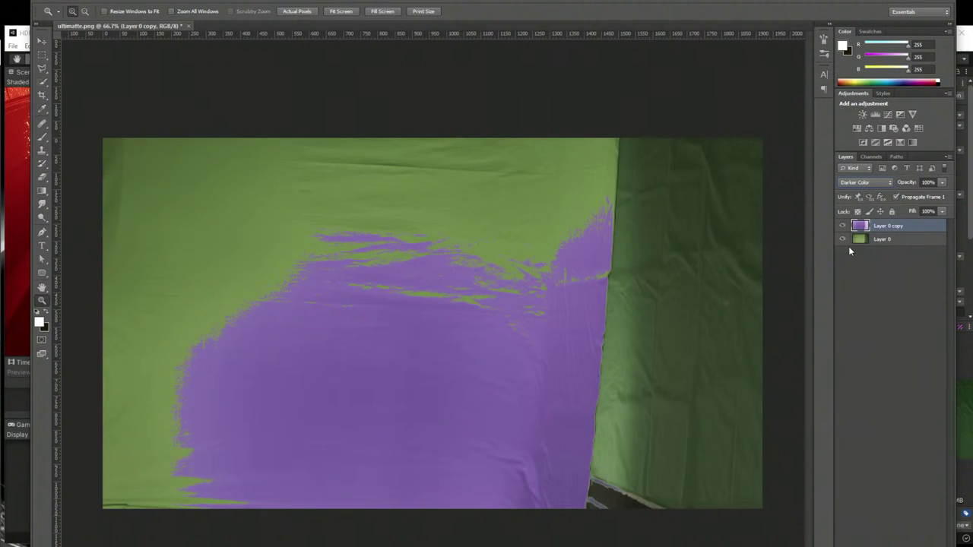
click(856, 185)
key(Down)
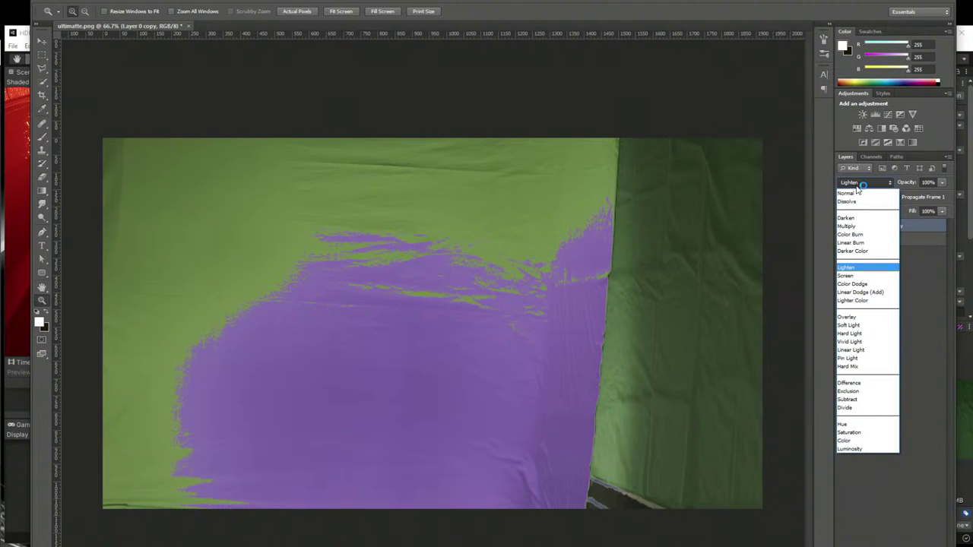
key(Down)
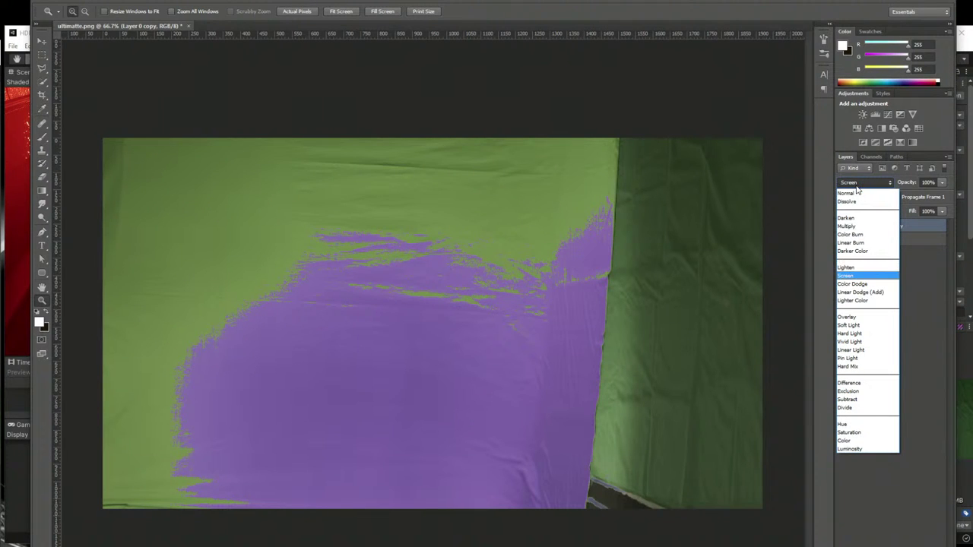
click(871, 278)
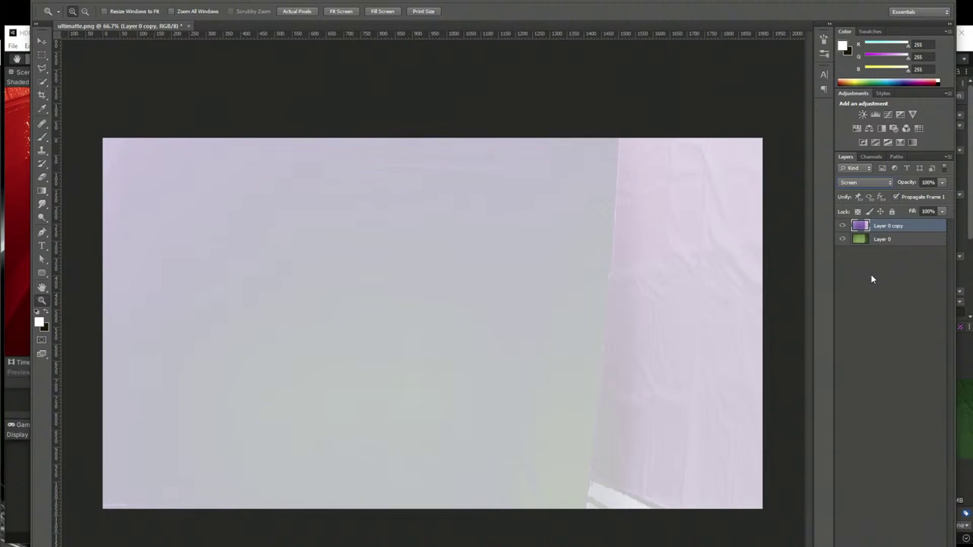
Step: Step the blend through Color Dodge, Overlay, Difference and Hue, ending on Vivid Light
key(Down)
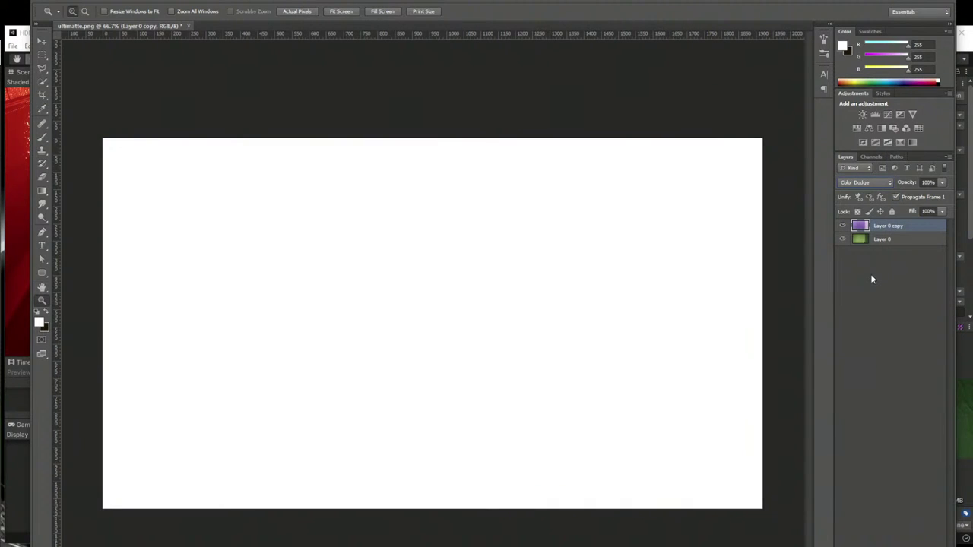
key(Down)
key(Down)
key(Down)
key(Down)
key(Down)
key(Down)
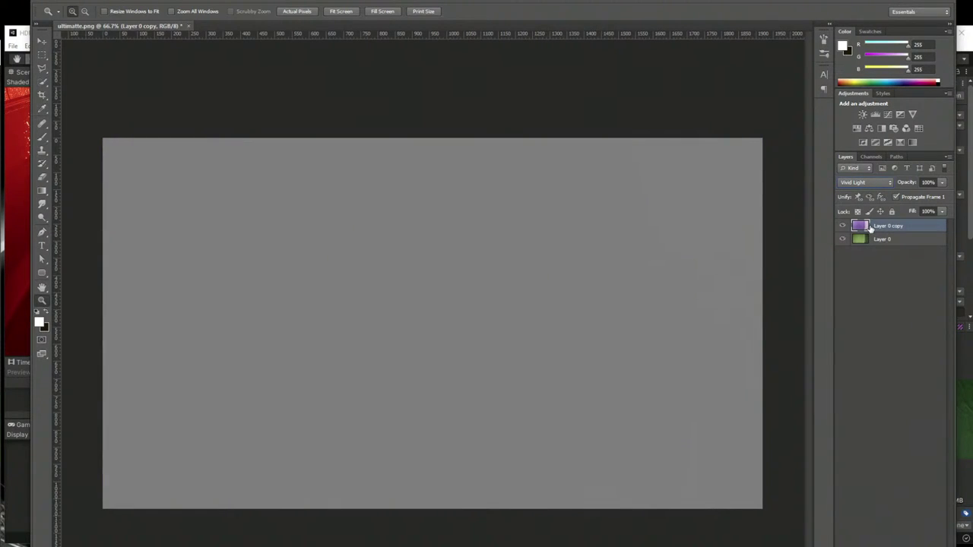
key(Down)
key(Down)
key(Down)
key(Down)
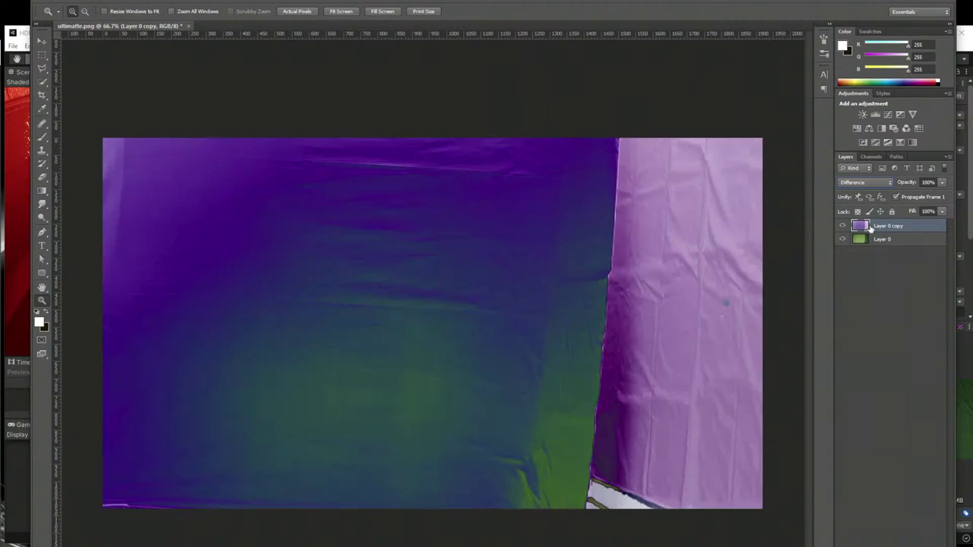
key(Down)
key(Down)
key(Down)
key(Down)
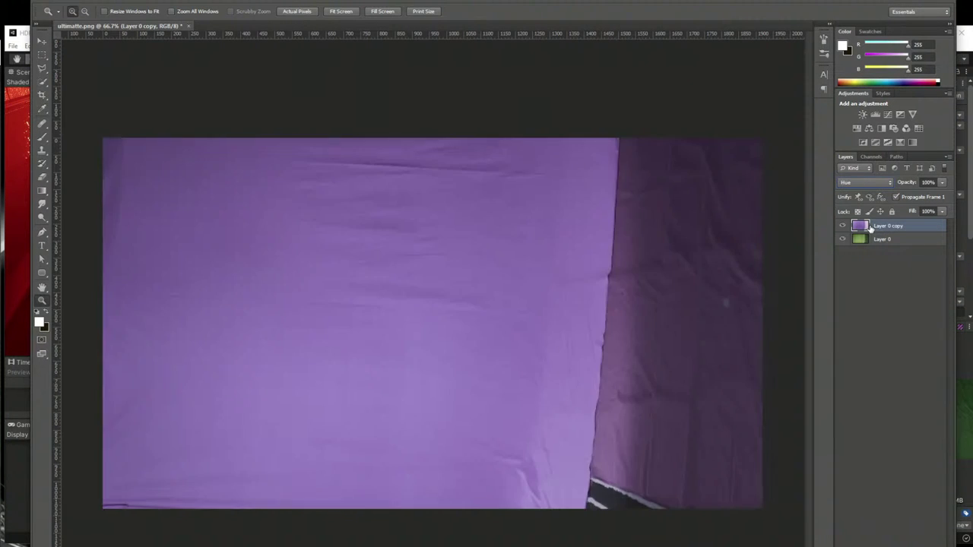
key(Up)
key(Up)
key(Up)
key(Up)
key(Up)
key(Up)
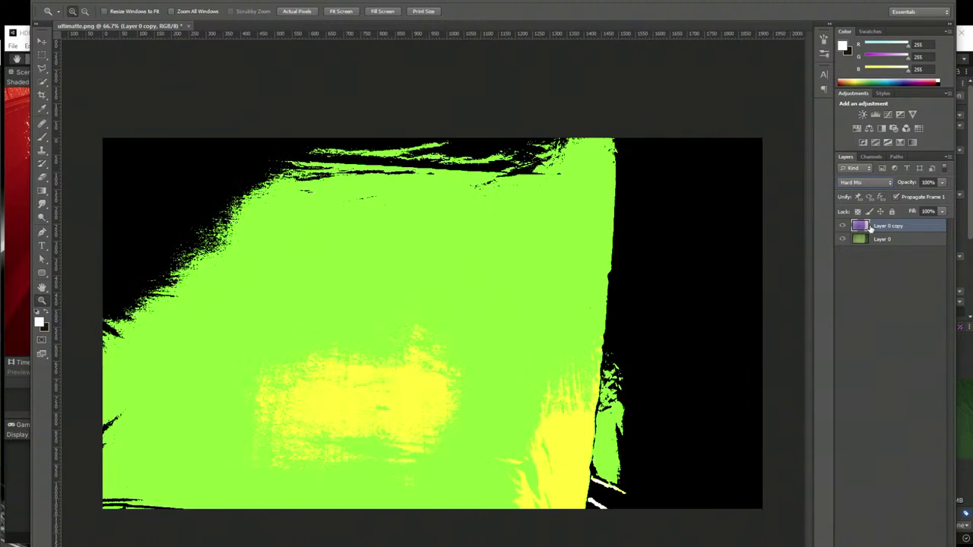
key(Up)
key(Up)
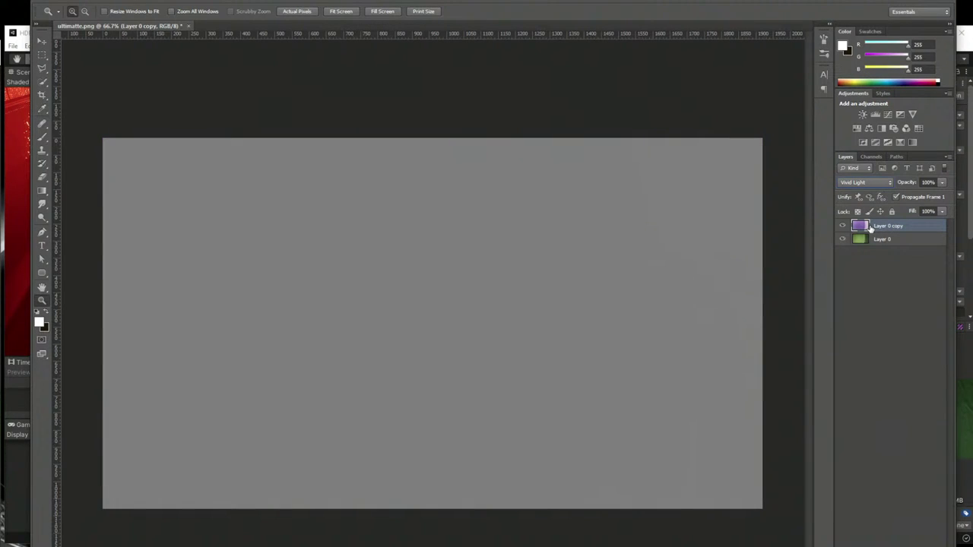
Step: Lower Layer 0 copy's opacity to about 42% and set its blend to Darken
click(942, 182)
drag(904, 198, 943, 195)
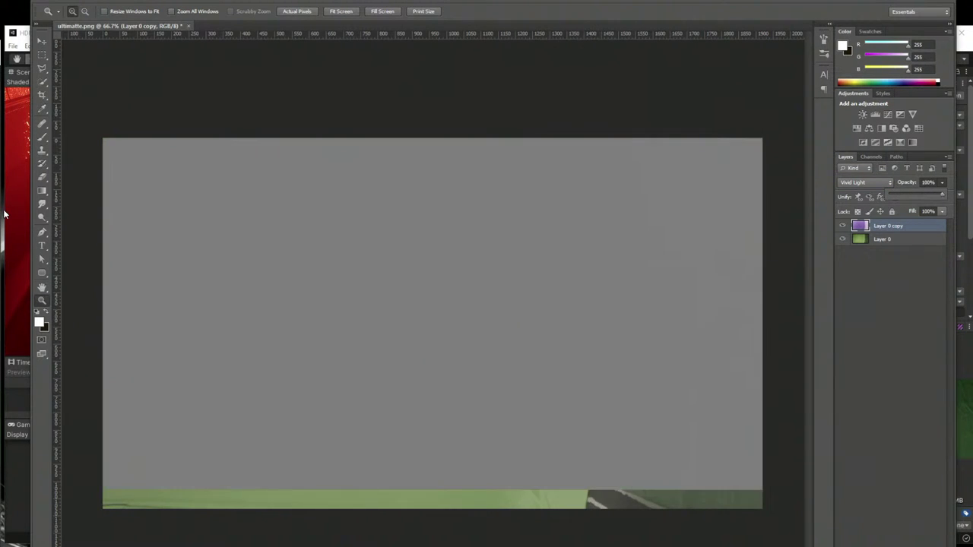
click(885, 183)
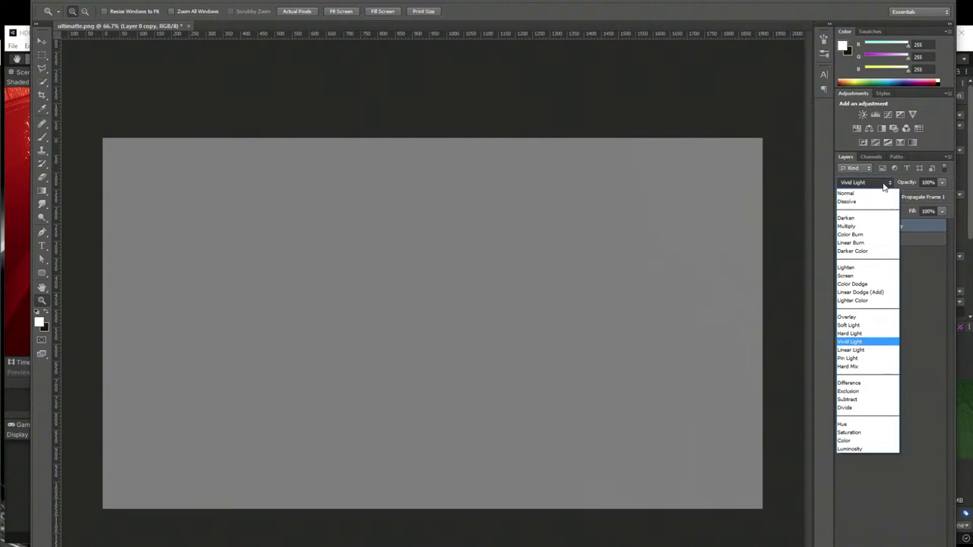
click(860, 225)
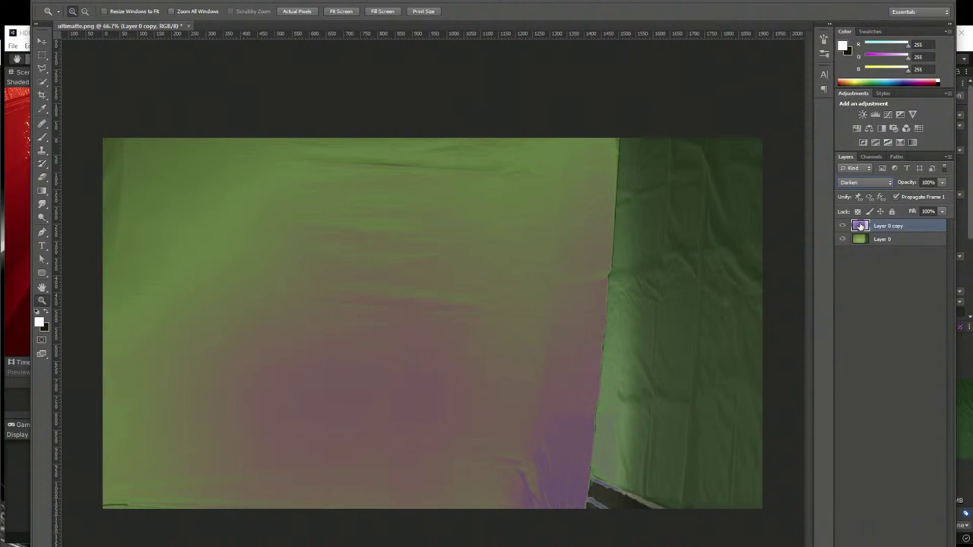
Step: Compare Multiply, return to Darken, then hide Layer 0 copy and switch back to Unity
click(871, 183)
click(859, 227)
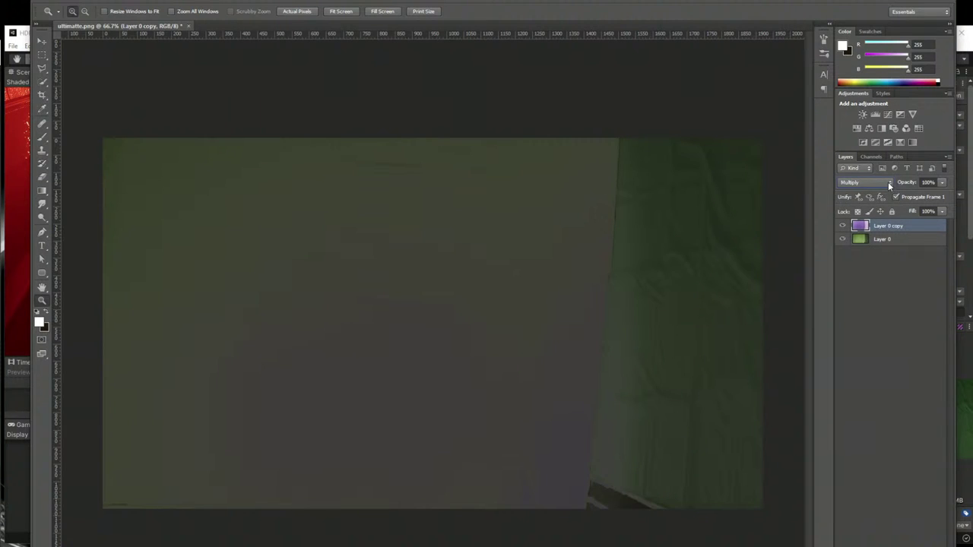
click(890, 185)
click(860, 215)
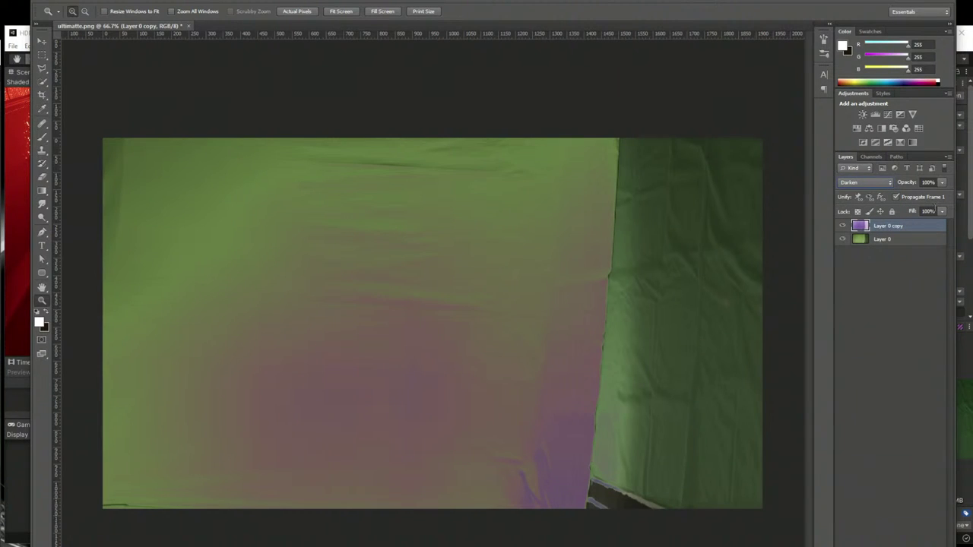
click(842, 227)
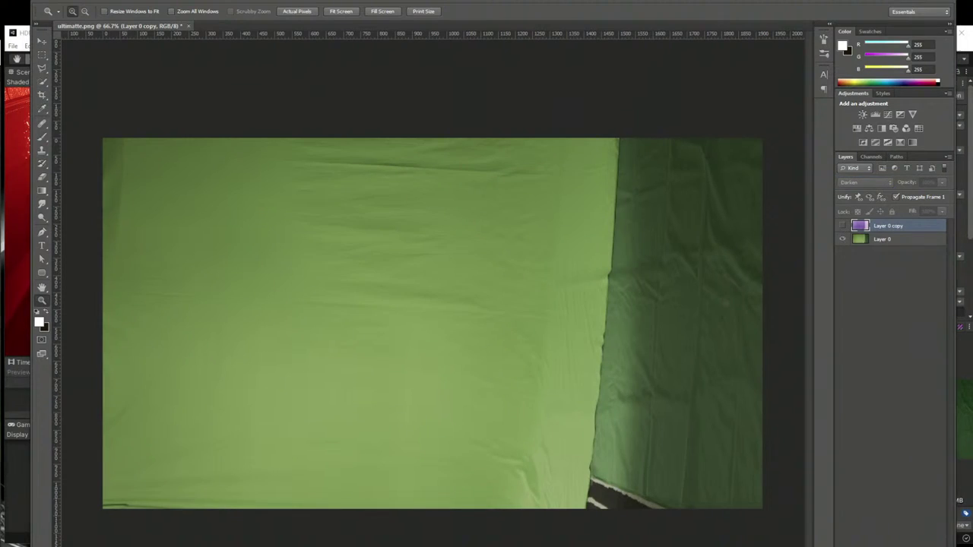
key(alt+Tab)
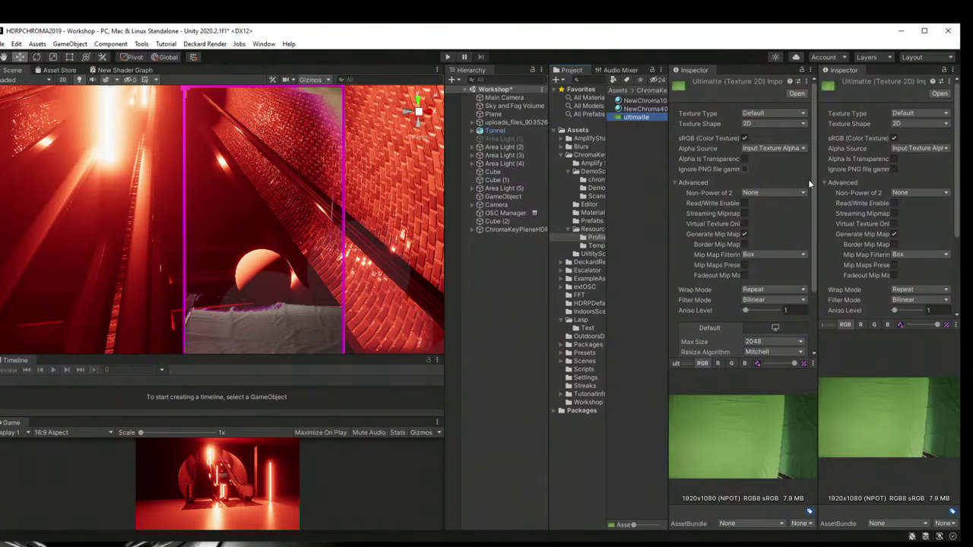
Step: Select ChromaKeyPlaneHDRP, open its NewChroma40884 keying profile and enable MateKey
click(511, 229)
click(711, 219)
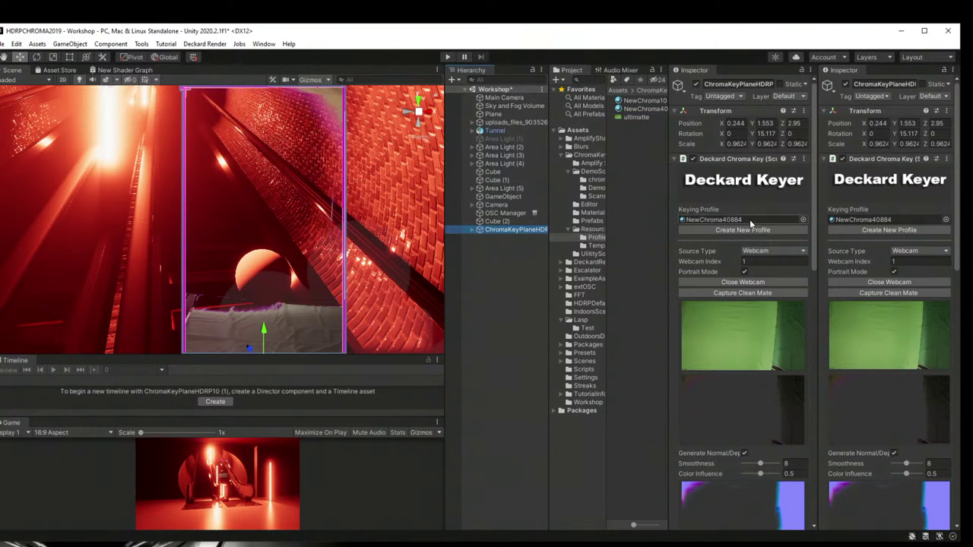
click(645, 109)
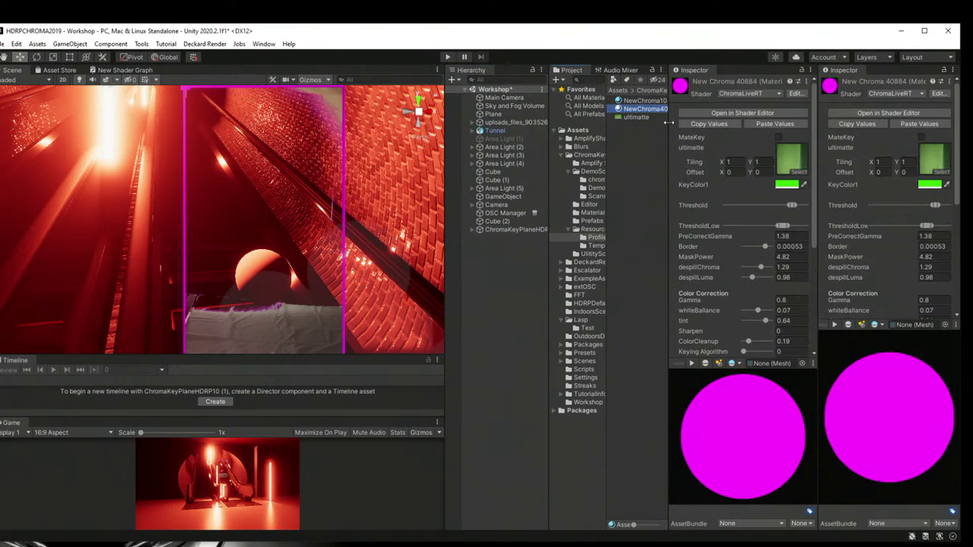
click(779, 138)
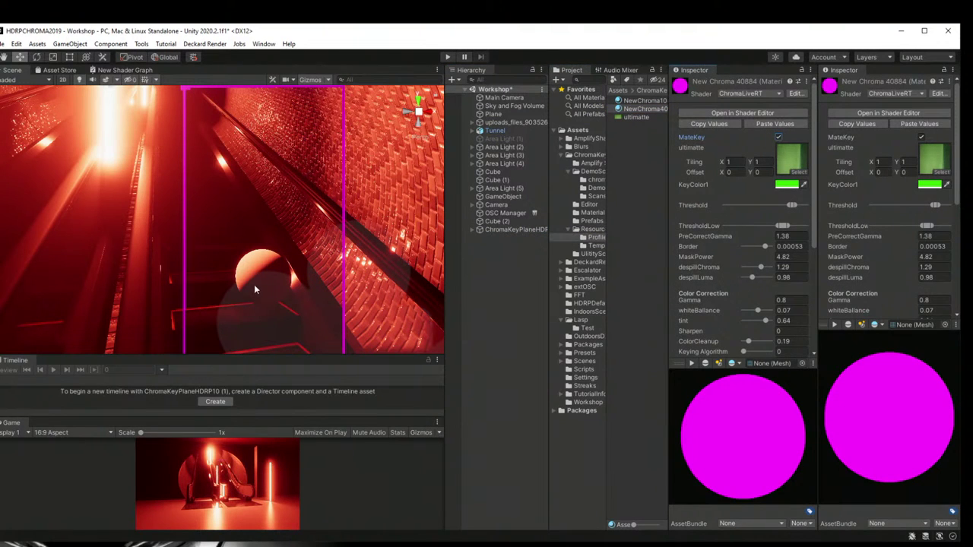
middle_drag(254, 284, 221, 242)
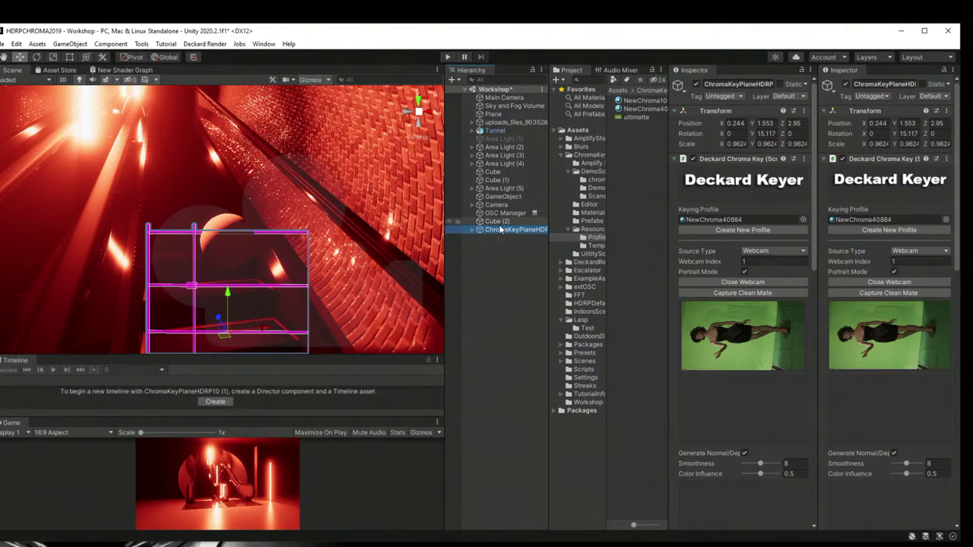
Step: Reopen New Chroma 40884, lower the keying threshold, and inspect the keyed woman's legs and floor
click(743, 282)
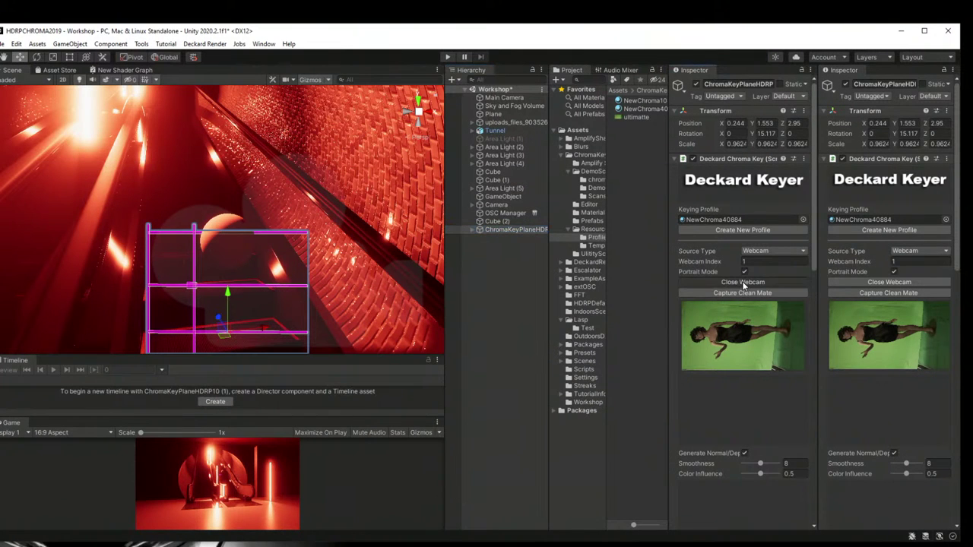
click(738, 220)
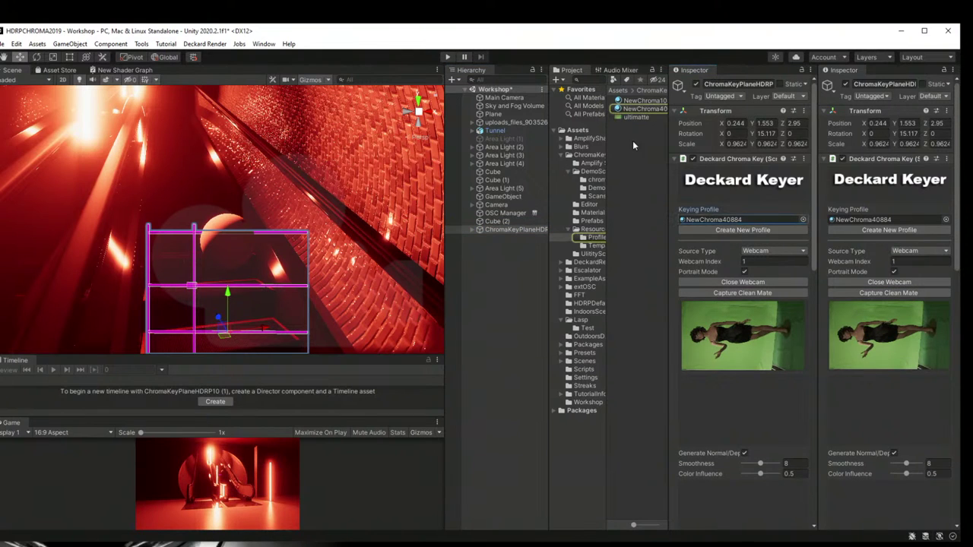
click(641, 110)
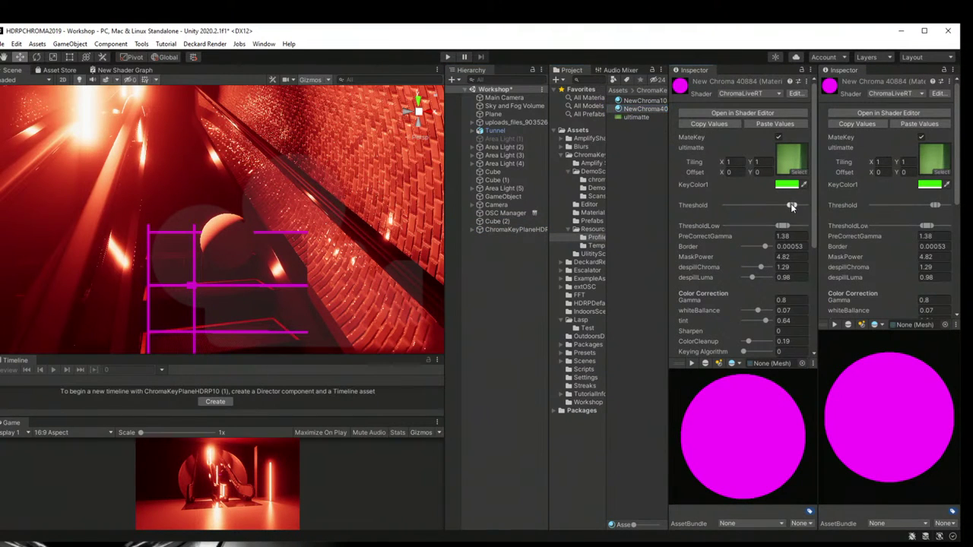
drag(783, 205, 771, 206)
scroll(210, 230, up, 5)
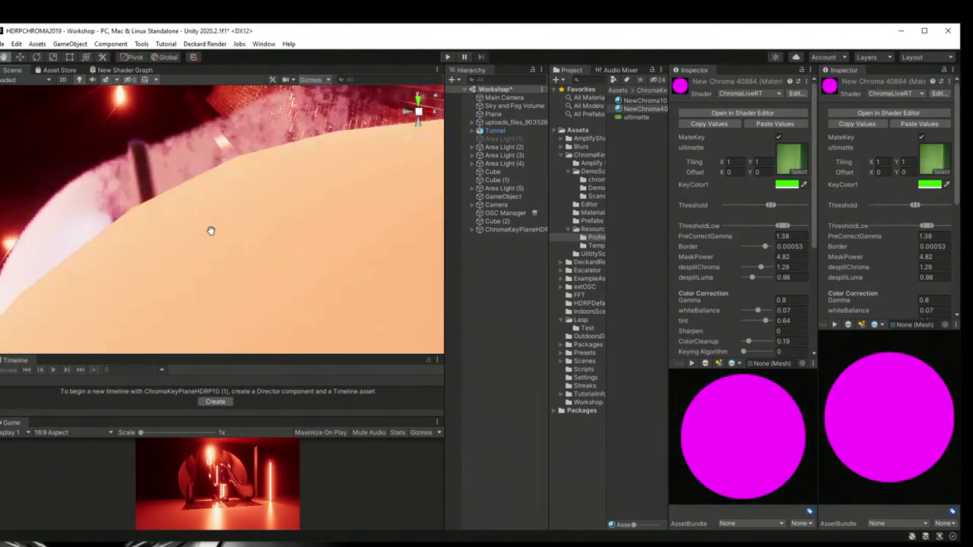
scroll(211, 228, down, 4)
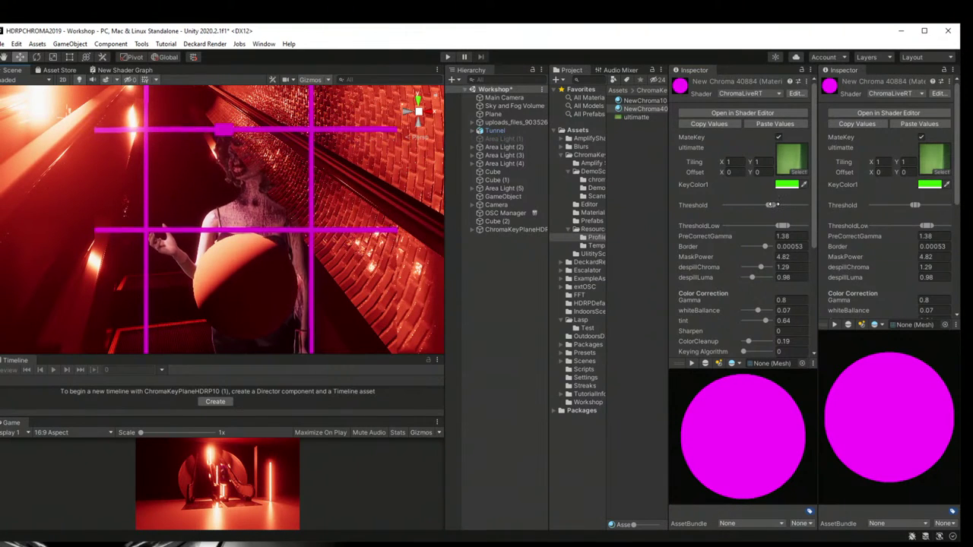
drag(771, 204, 771, 207)
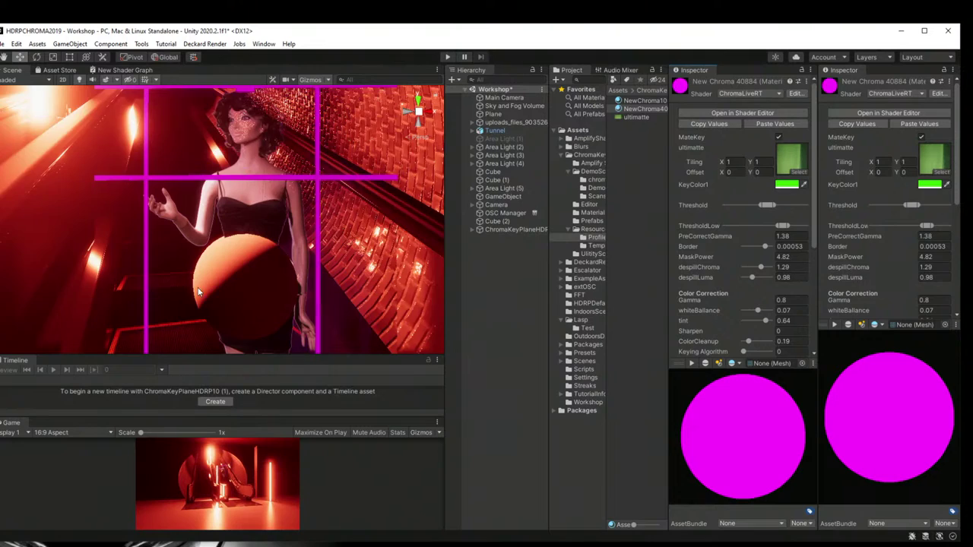
middle_drag(194, 251, 203, 219)
mouse_move(276, 243)
middle_down()
mouse_move(278, 216)
mouse_move(283, 229)
middle_up()
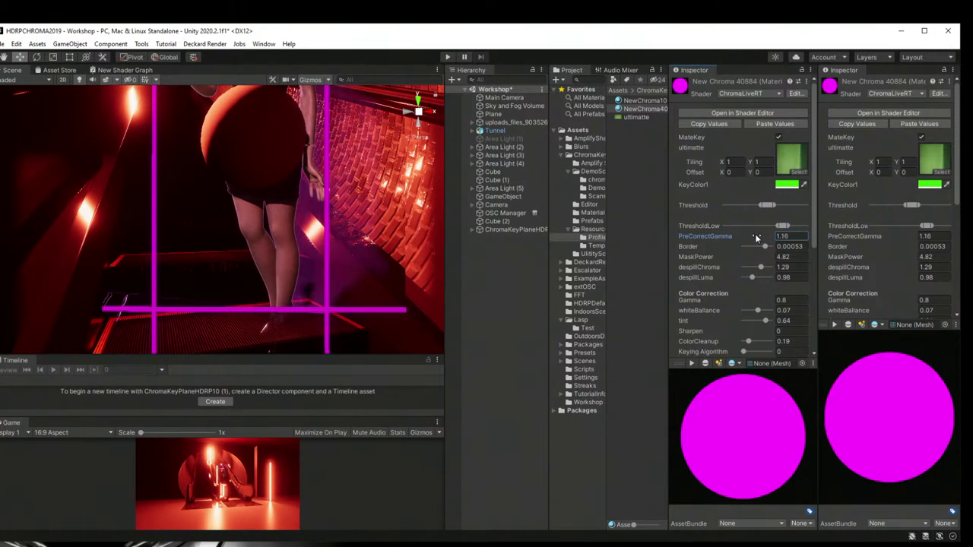
Step: Set PreCorrectGamma to 1 and nudge the Threshold slider slightly higher
mouse_move(759, 239)
mouse_down()
mouse_move(751, 238)
mouse_move(767, 239)
mouse_up()
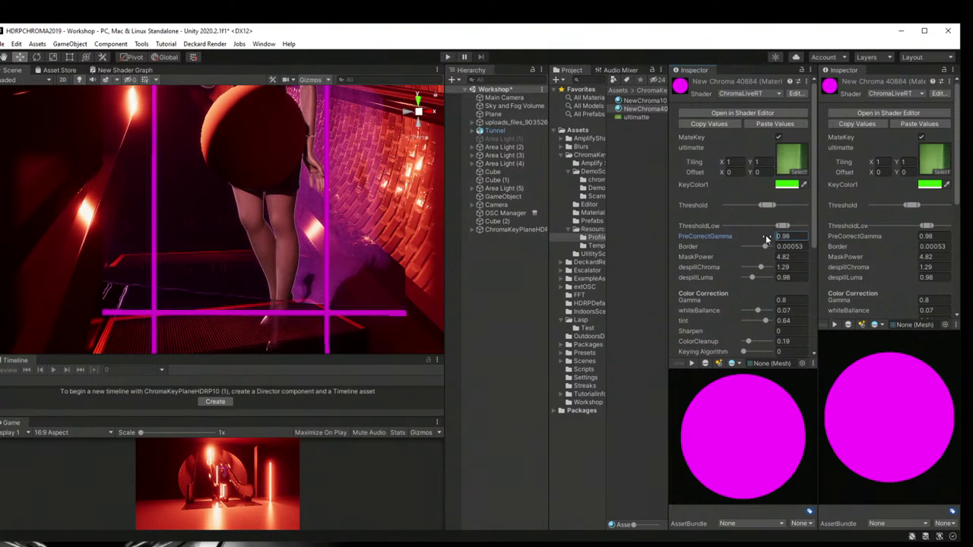
text(1)
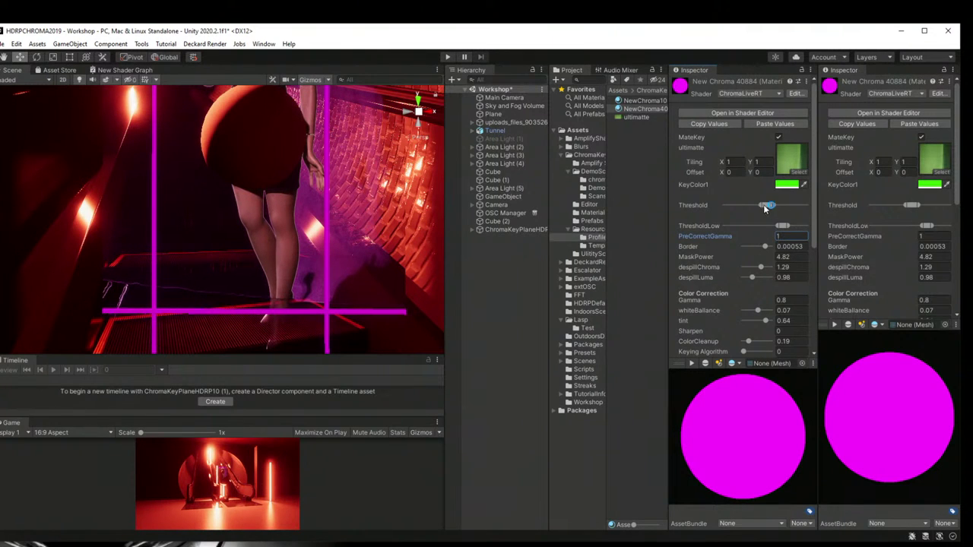
drag(767, 205, 772, 207)
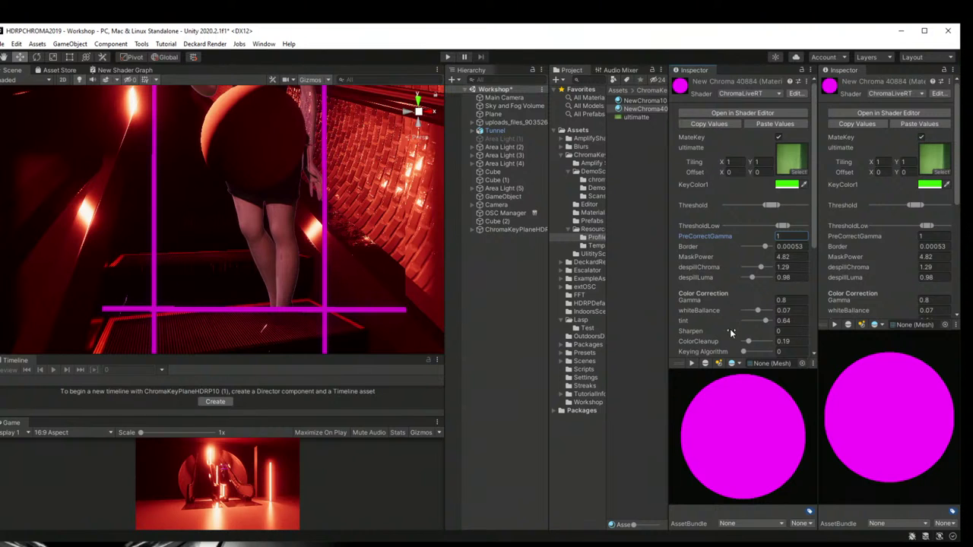
Step: Nudge the keying Threshold slightly down and back up in the ChromaLiveRT material
scroll(745, 328, down, 3)
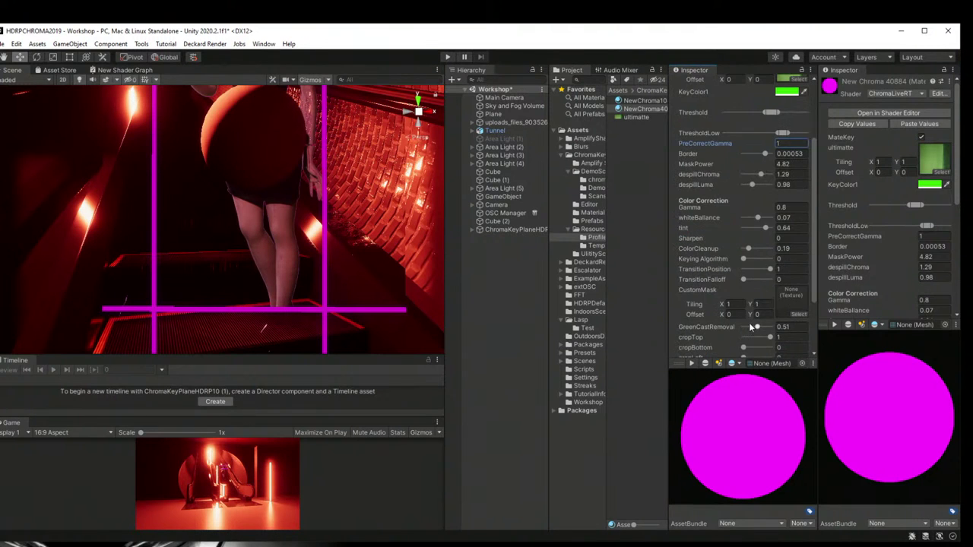
scroll(750, 327, down, 3)
scroll(742, 298, up, 6)
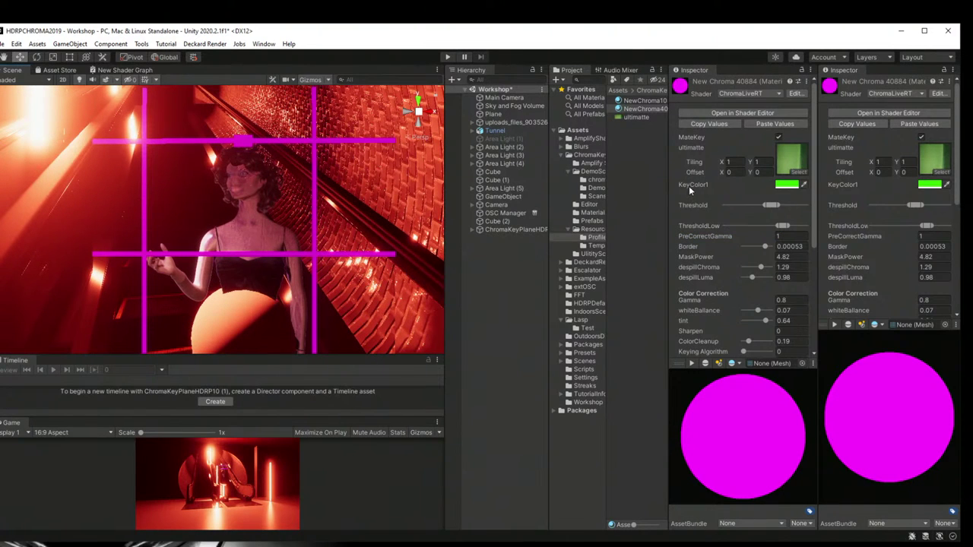
drag(774, 207, 768, 207)
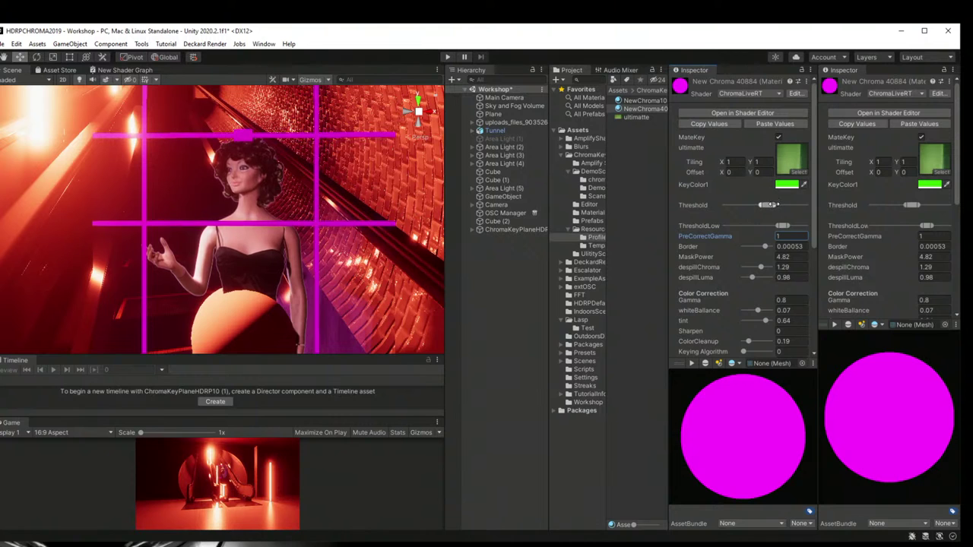
drag(768, 206, 773, 205)
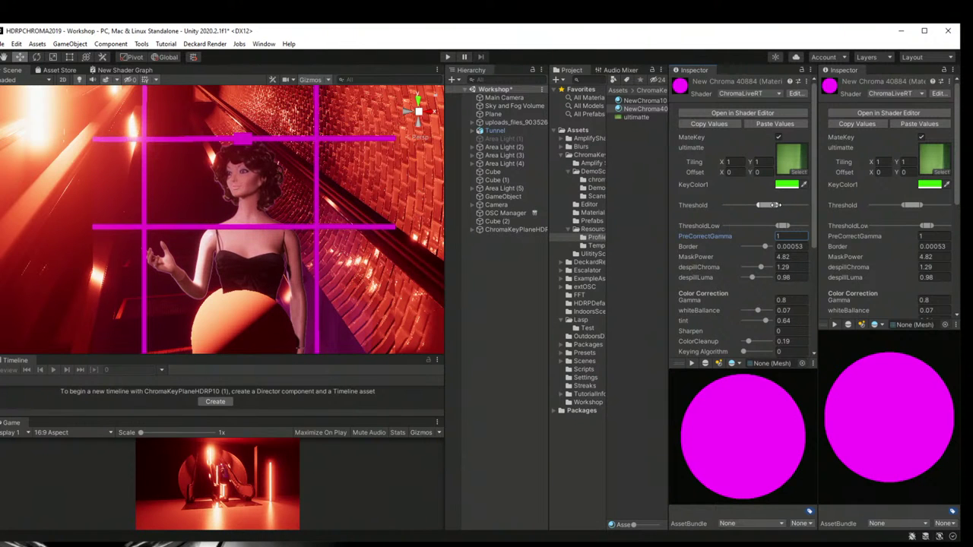
Step: Set Border to 0.0005, despillChroma to 1.41 and despillLuma to -1, checking her face close up
scroll(206, 179, up, 5)
scroll(205, 183, down, 5)
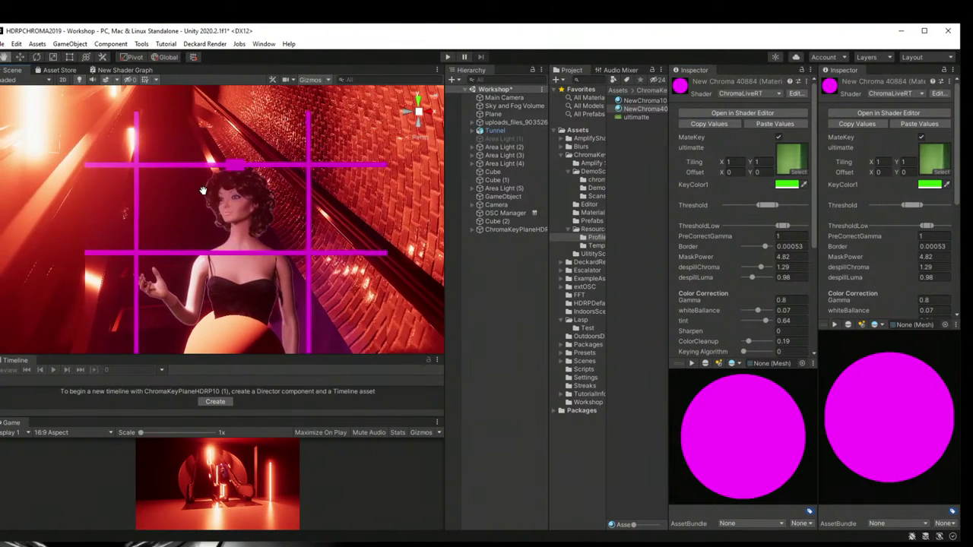
scroll(202, 190, up, 6)
scroll(196, 199, down, 6)
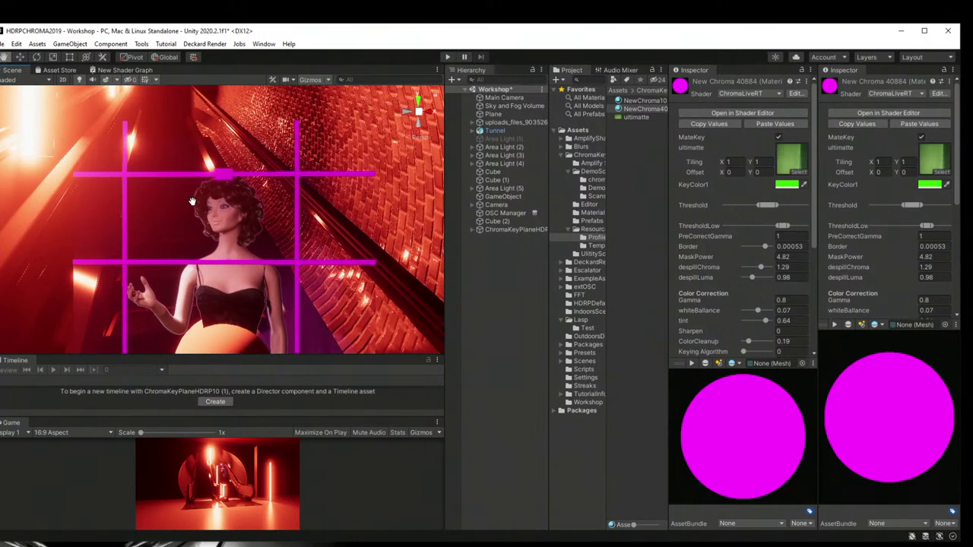
scroll(192, 201, up, 6)
scroll(200, 183, down, 6)
scroll(199, 179, up, 6)
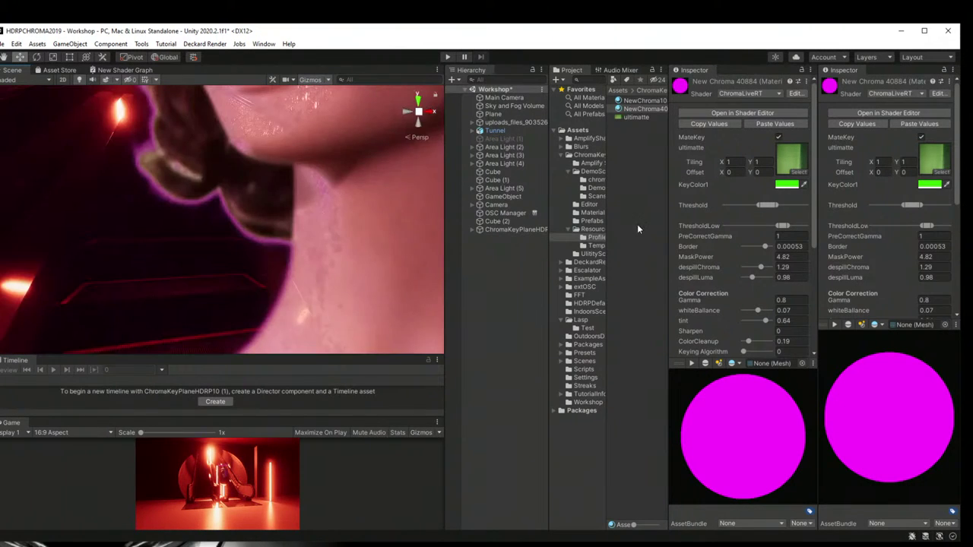
scroll(387, 236, down, 6)
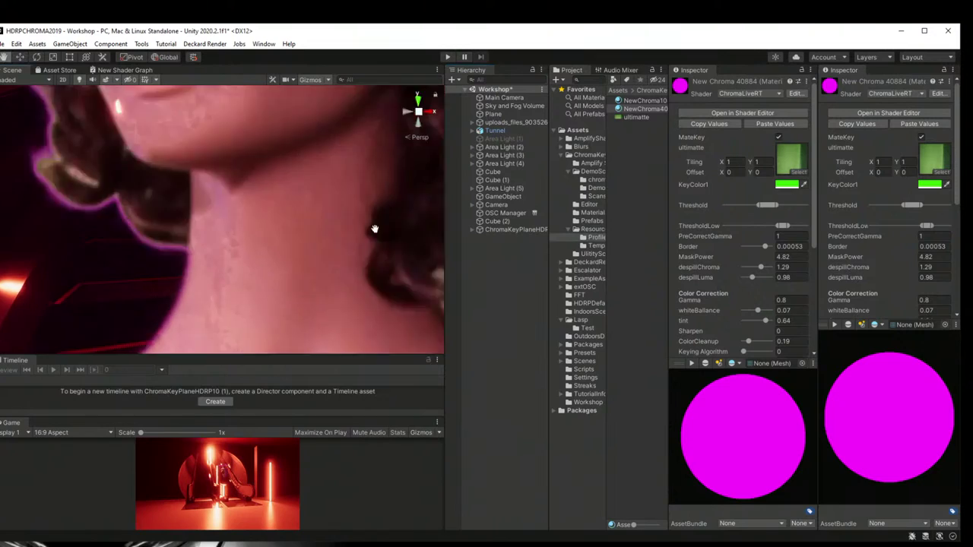
middle_drag(376, 238, 382, 238)
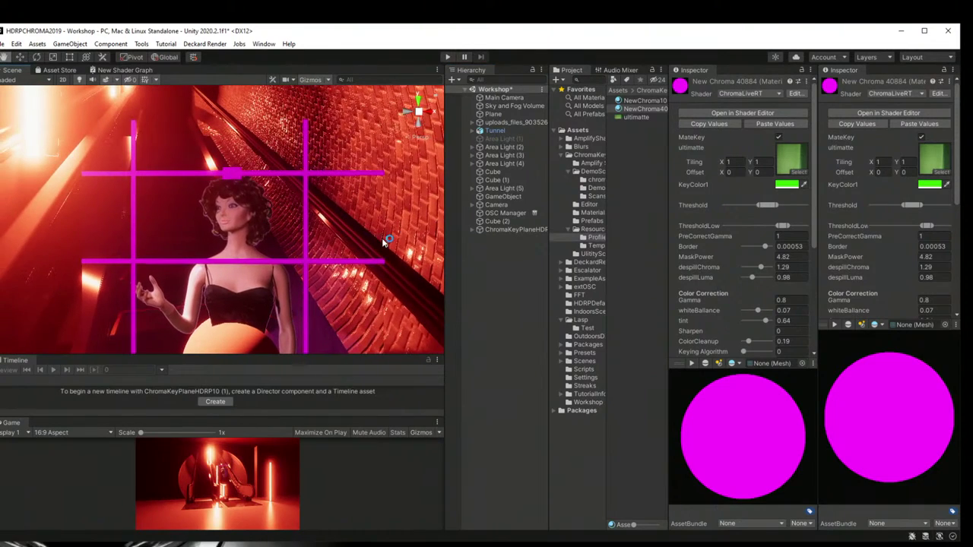
drag(769, 247, 765, 247)
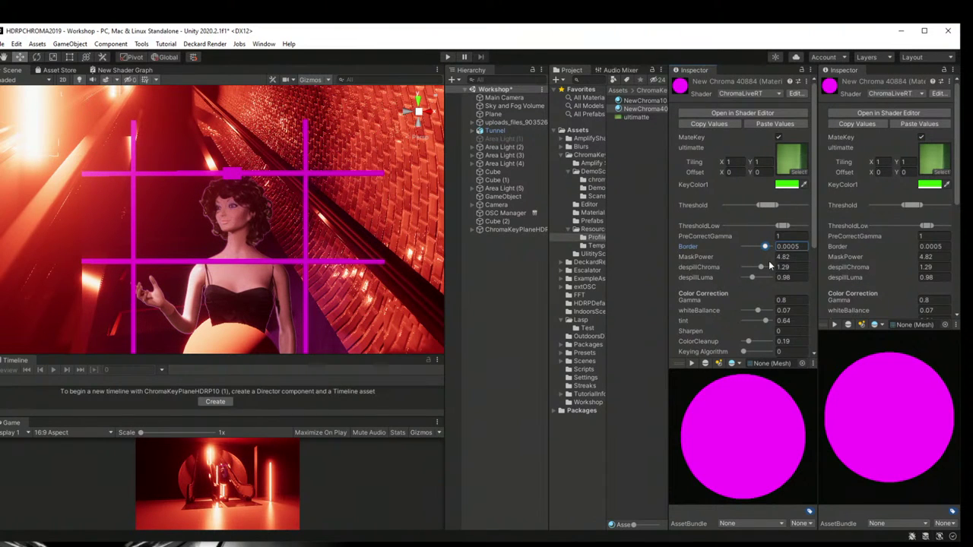
mouse_move(762, 270)
mouse_down()
mouse_move(741, 272)
mouse_move(763, 273)
mouse_move(745, 280)
mouse_up()
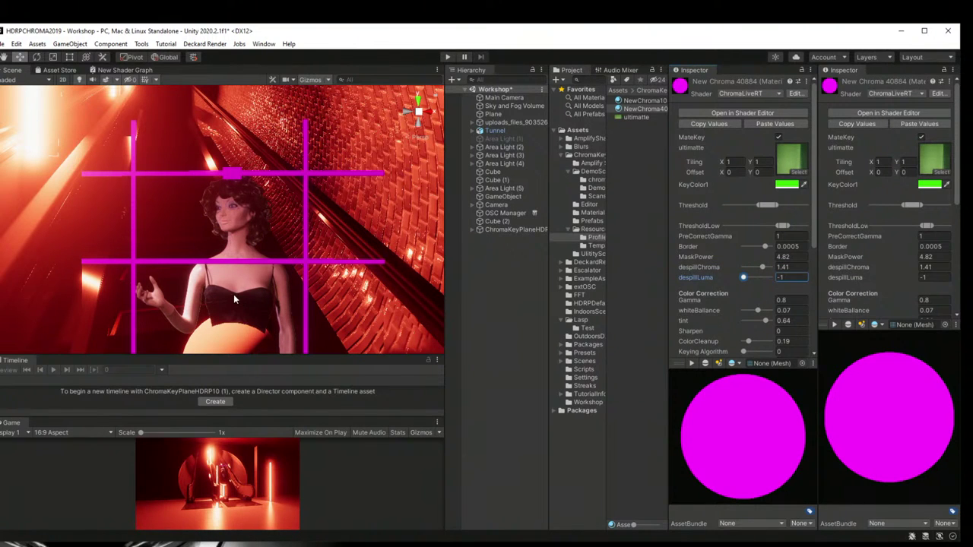
right_drag(206, 297, 204, 234)
scroll(206, 228, up, 10)
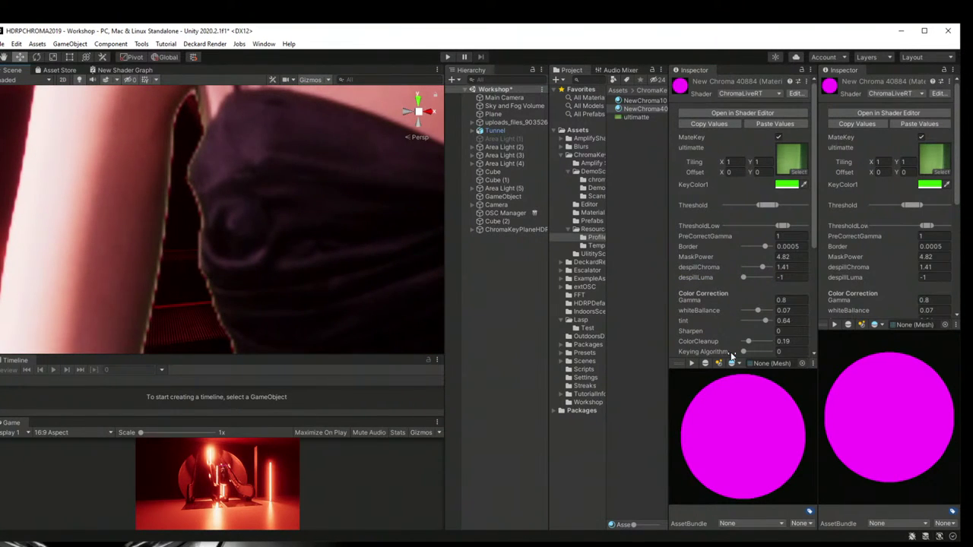
Step: Try the Keying Algorithm and TransitionPosition values, then raise GreenCastRemoval from 0.51 to 1
scroll(754, 338, down, 3)
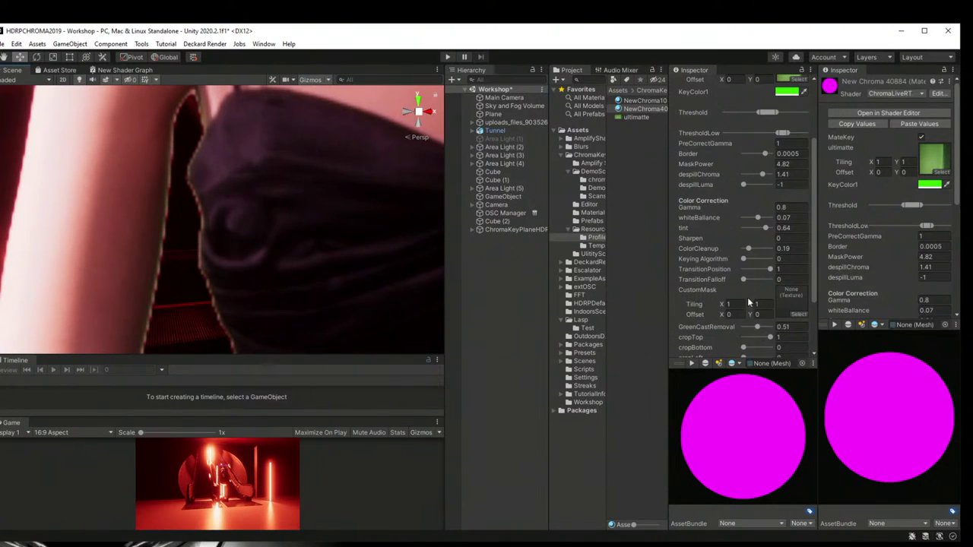
click(744, 259)
click(771, 270)
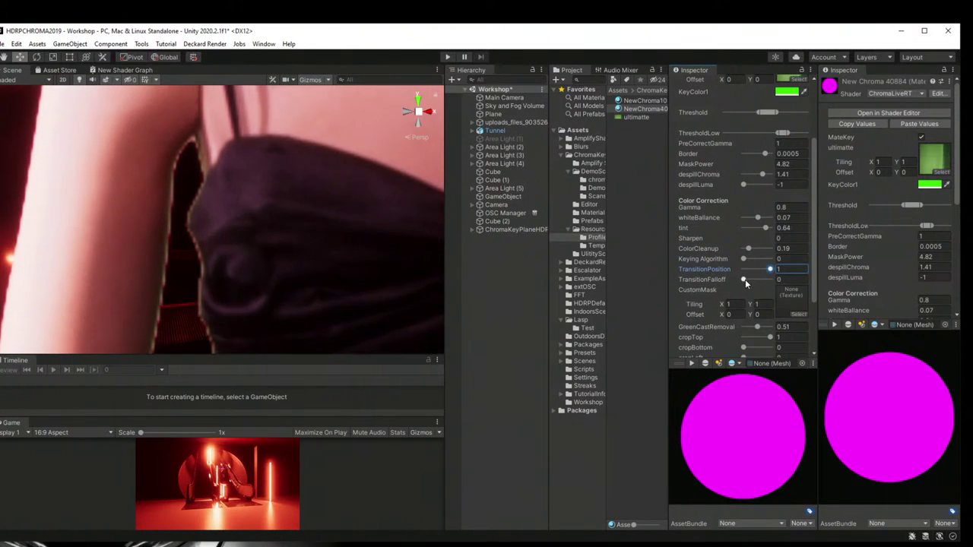
scroll(746, 284, down, 3)
drag(771, 191, 785, 197)
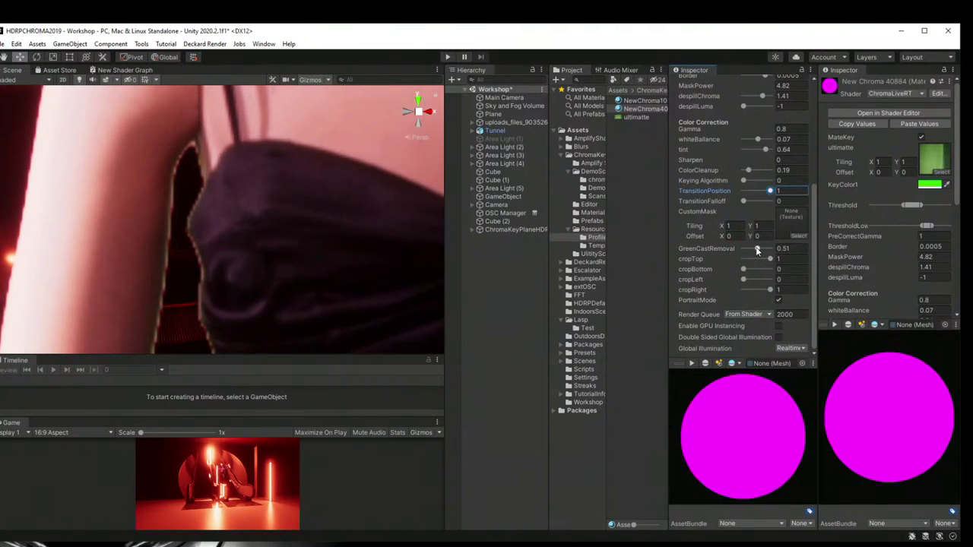
drag(758, 251, 771, 251)
Step: Compare a higher TransitionFalloff and a lower GreenCastRemoval against her face colour
scroll(217, 183, down, 5)
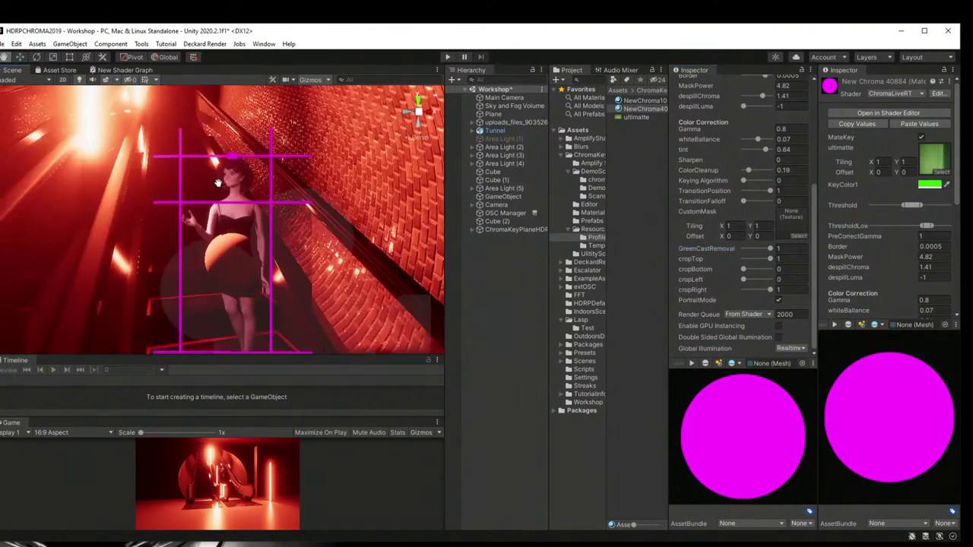
scroll(218, 183, up, 5)
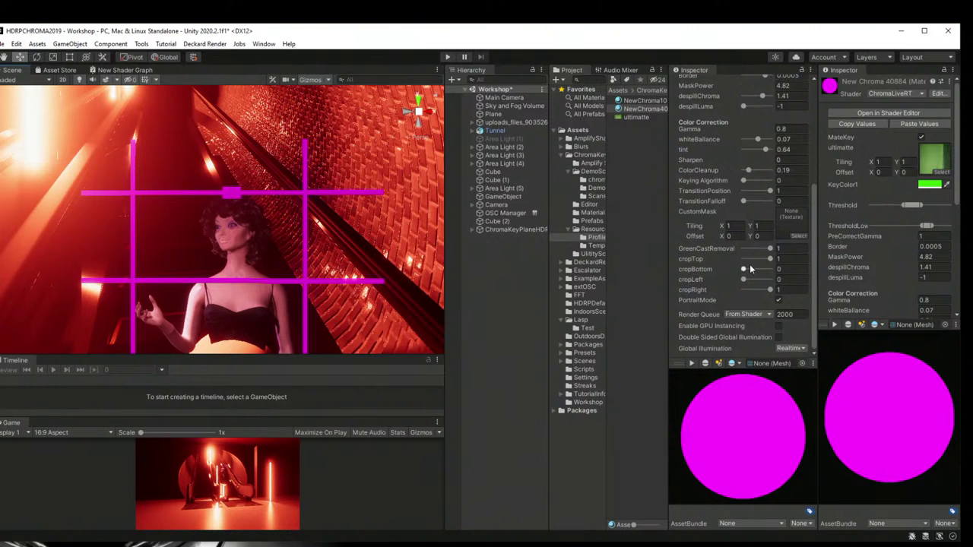
scroll(288, 221, up, 5)
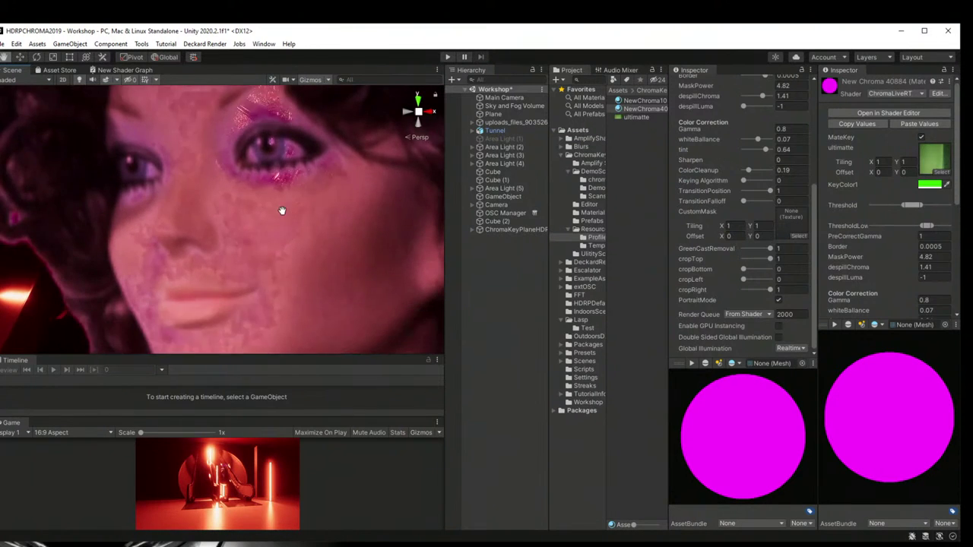
middle_drag(281, 211, 282, 173)
scroll(734, 191, up, 5)
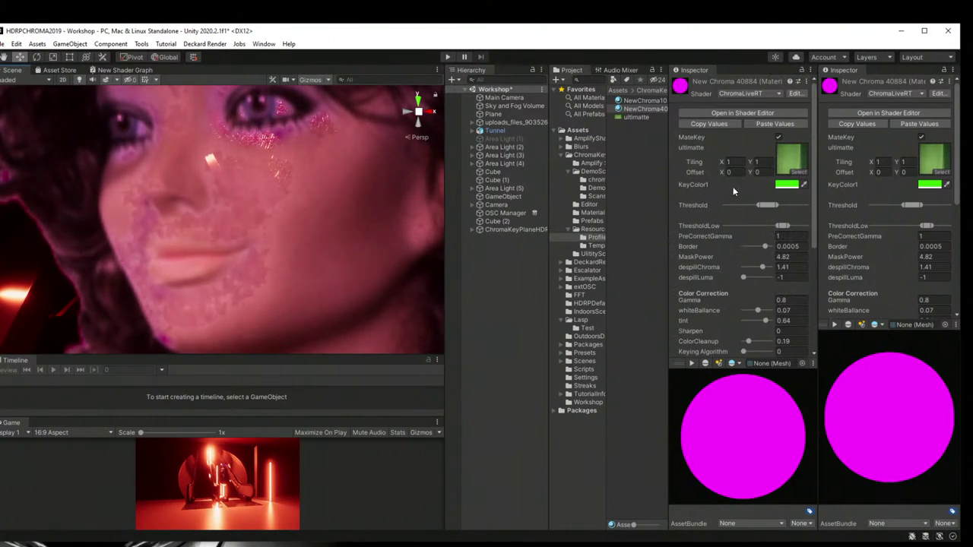
scroll(755, 291, down, 5)
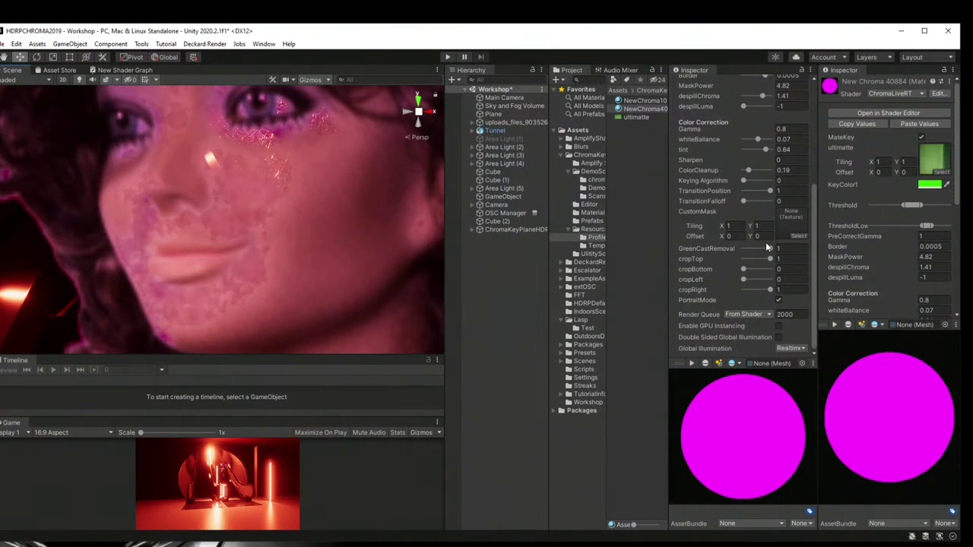
mouse_move(745, 202)
mouse_down()
mouse_move(759, 204)
mouse_move(741, 204)
mouse_up()
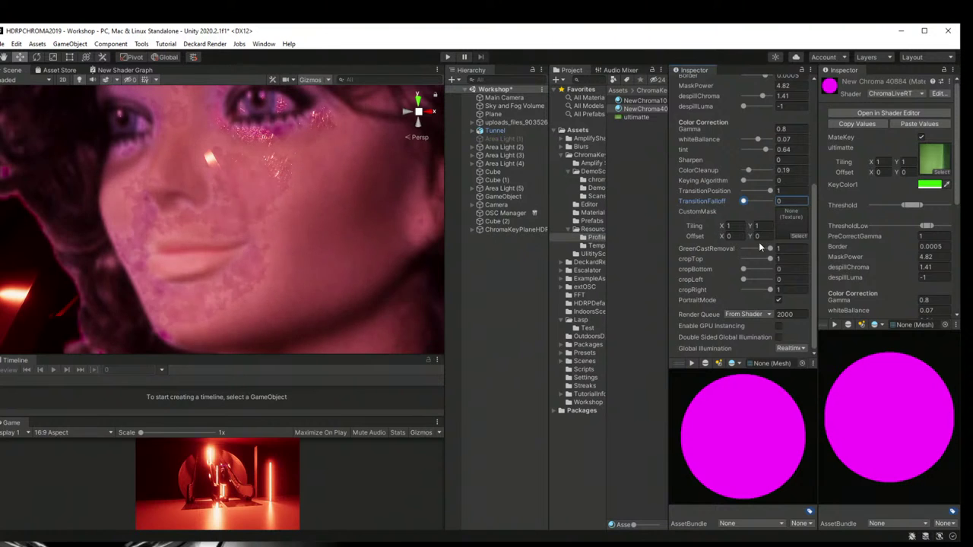
mouse_move(770, 249)
mouse_down()
mouse_move(751, 251)
mouse_move(771, 250)
mouse_up()
scroll(727, 215, up, 3)
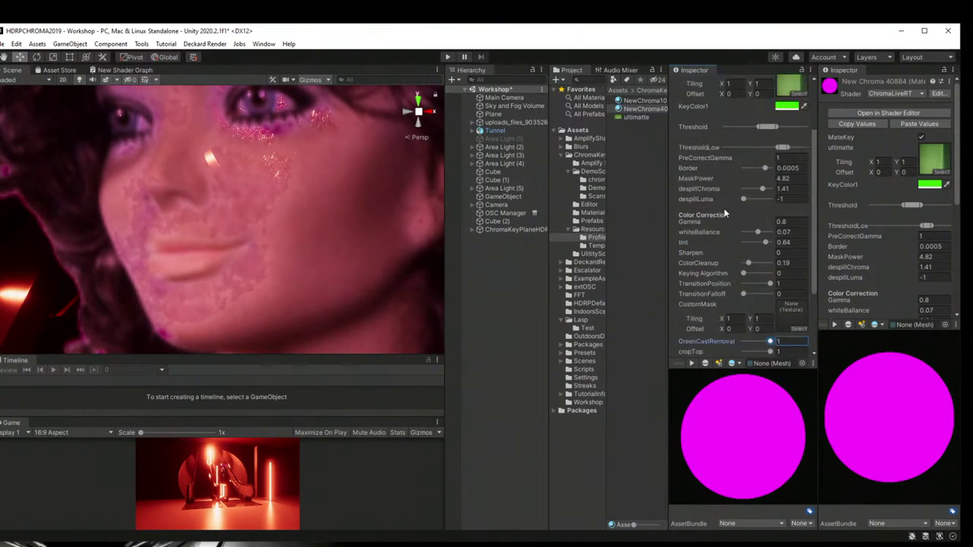
scroll(726, 214, up, 3)
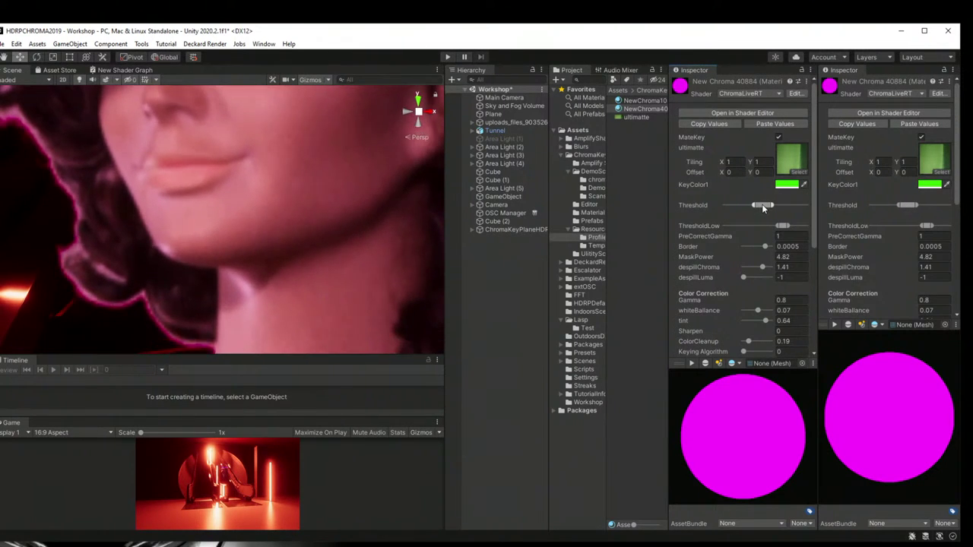
drag(764, 206, 773, 205)
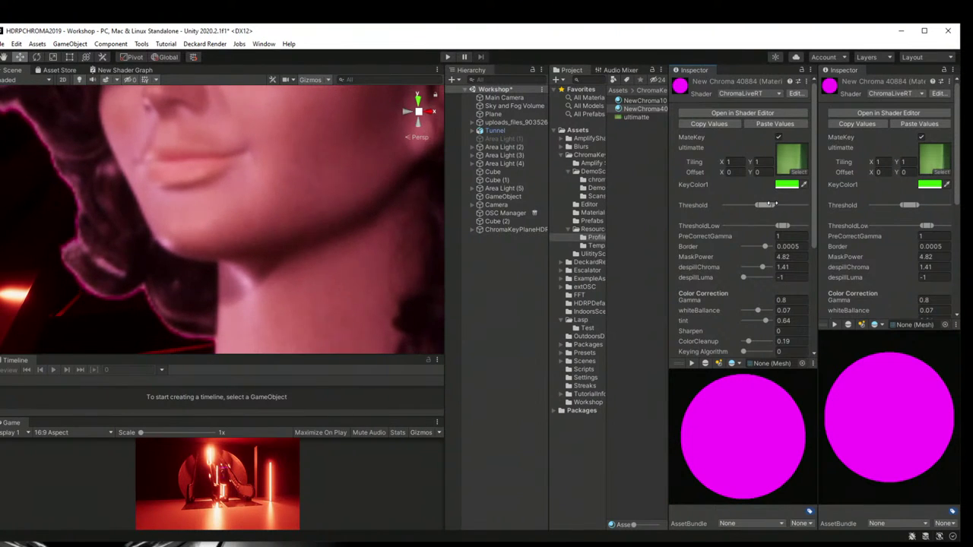
drag(768, 203, 771, 207)
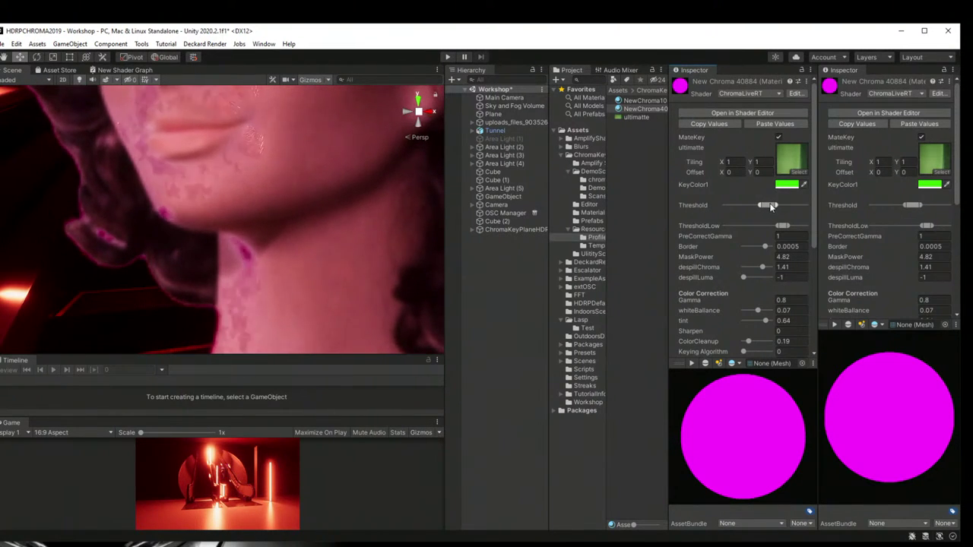
scroll(152, 226, down, 5)
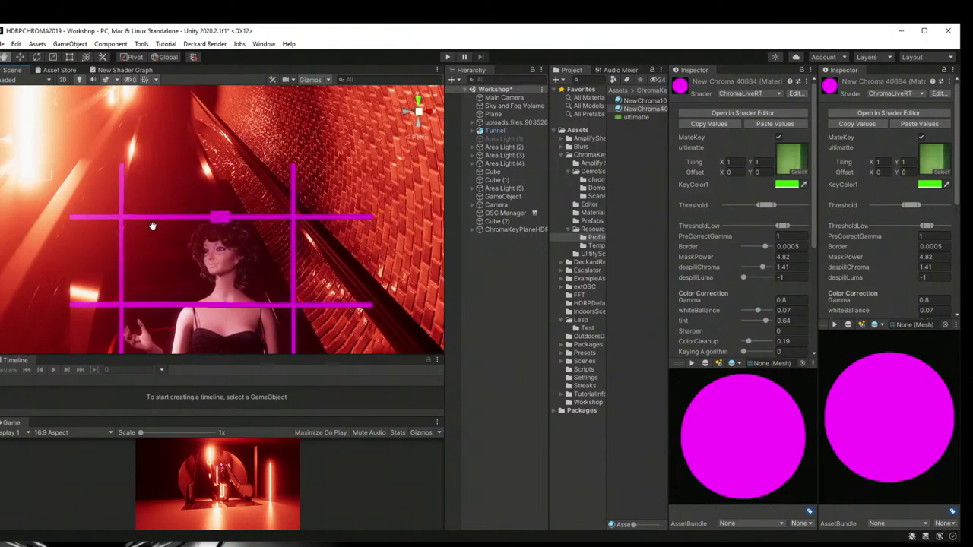
right_drag(152, 226, 126, 243)
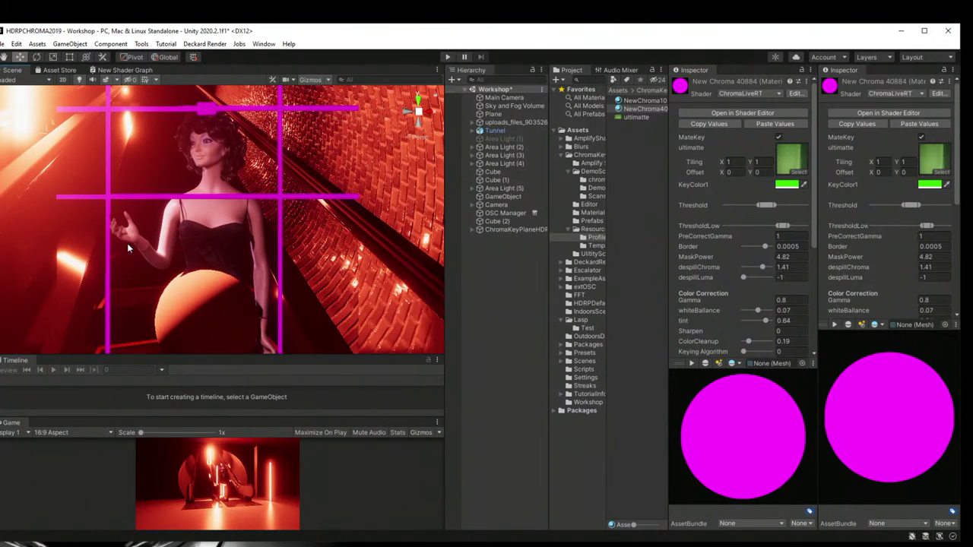
drag(785, 227, 777, 204)
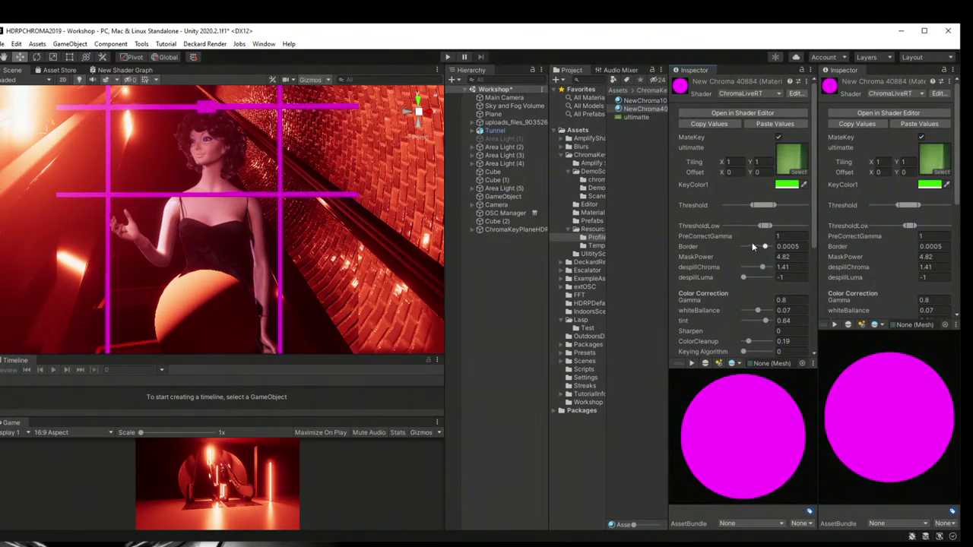
drag(758, 239, 758, 239)
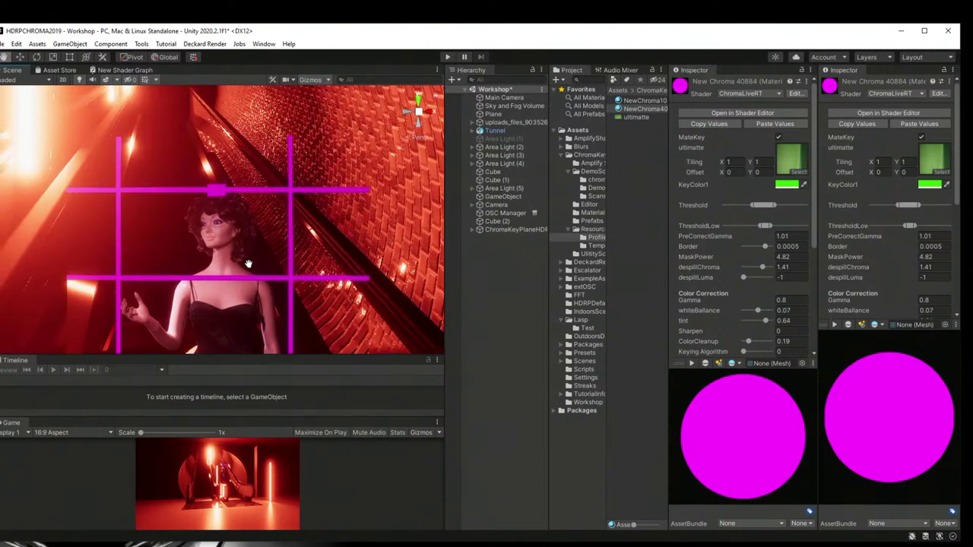
middle_drag(247, 265, 238, 205)
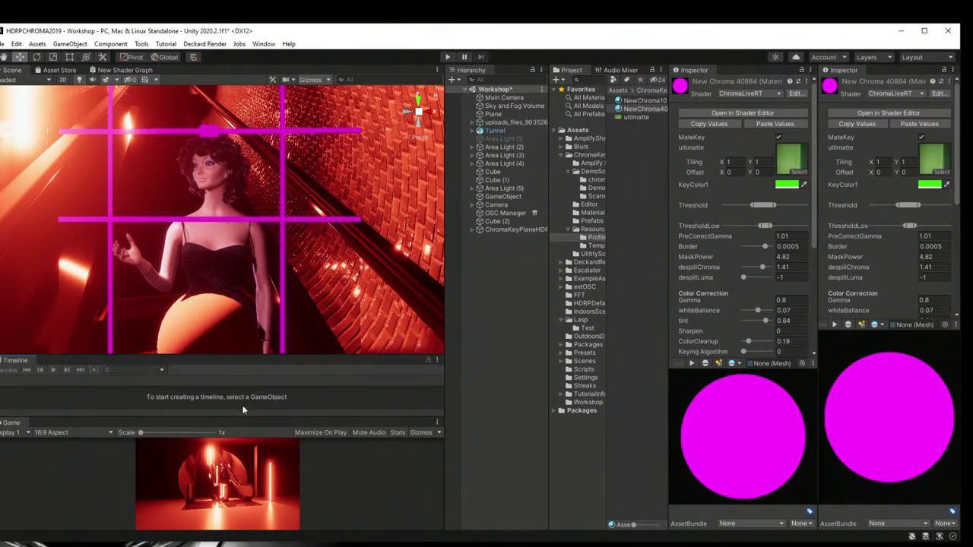
Step: Enlarge the Timeline and Scene panels, reframe the mannequin, and set whiteBallance 0.45 and tint 0.41
drag(246, 417, 229, 368)
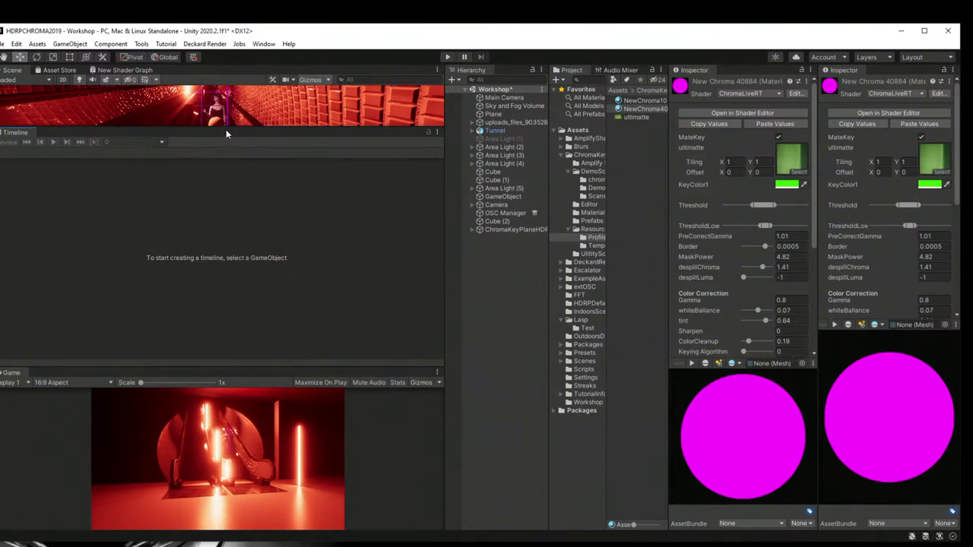
drag(226, 134, 223, 308)
scroll(207, 174, up, 5)
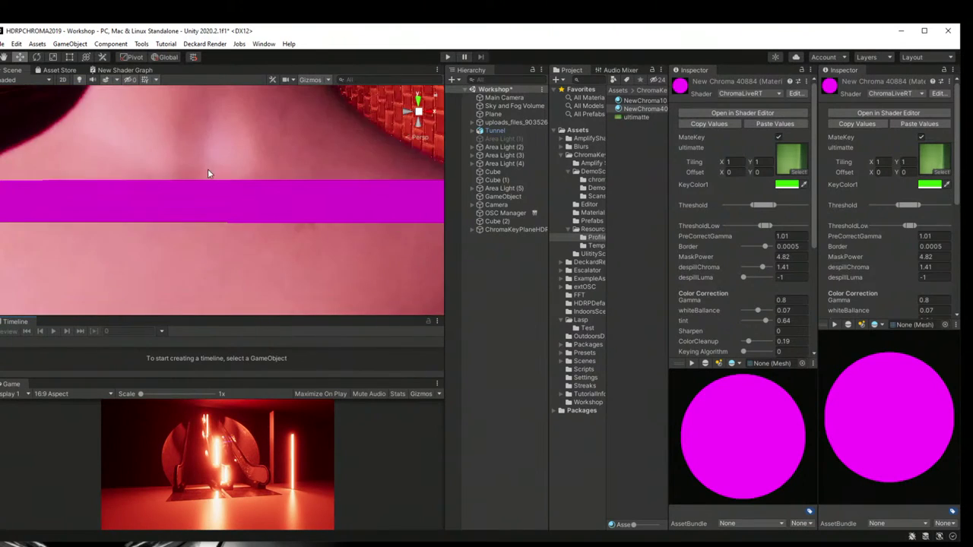
scroll(207, 173, down, 5)
middle_drag(208, 174, 201, 203)
drag(758, 311, 763, 321)
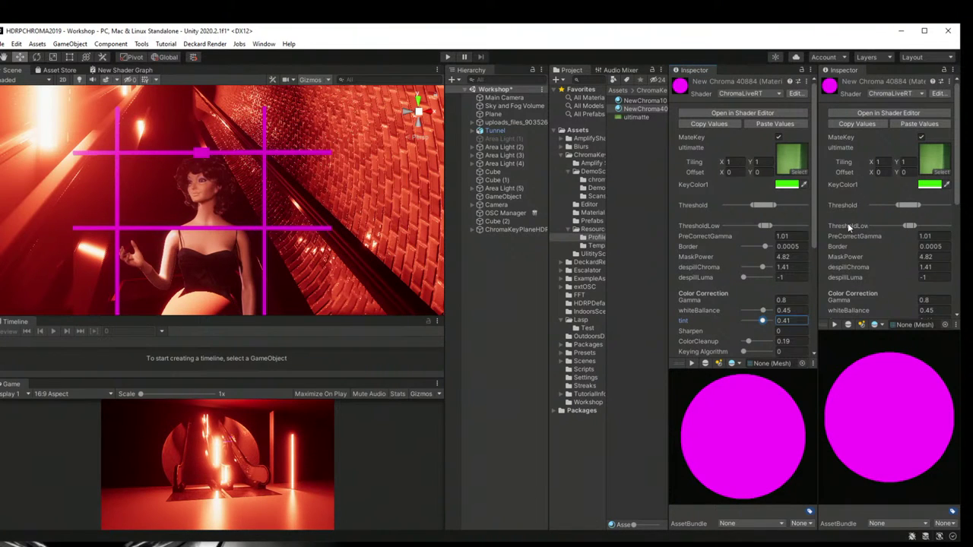
Step: Select ChromaKeyPlaneHDRP to review its Deckard Keyer components, then expand the Tunnel's children
click(495, 131)
click(510, 123)
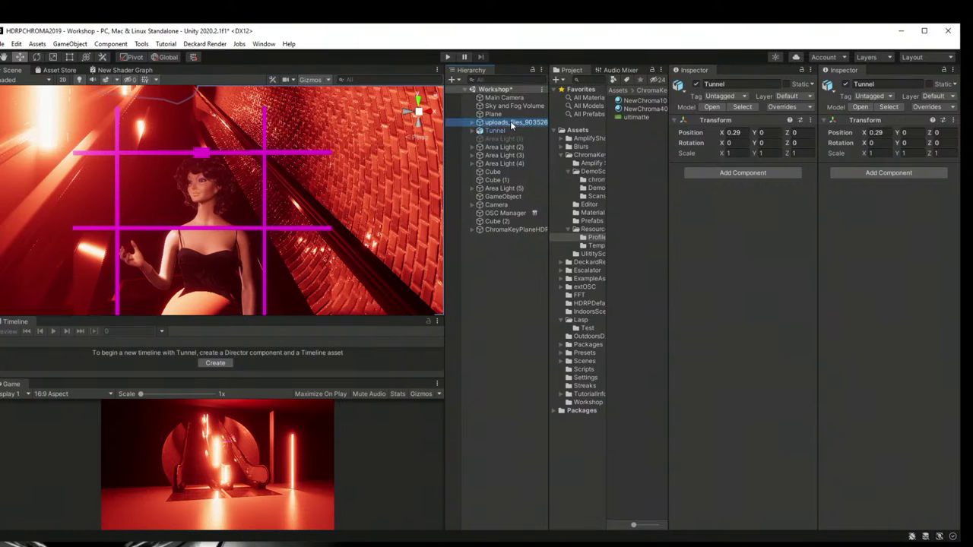
click(514, 230)
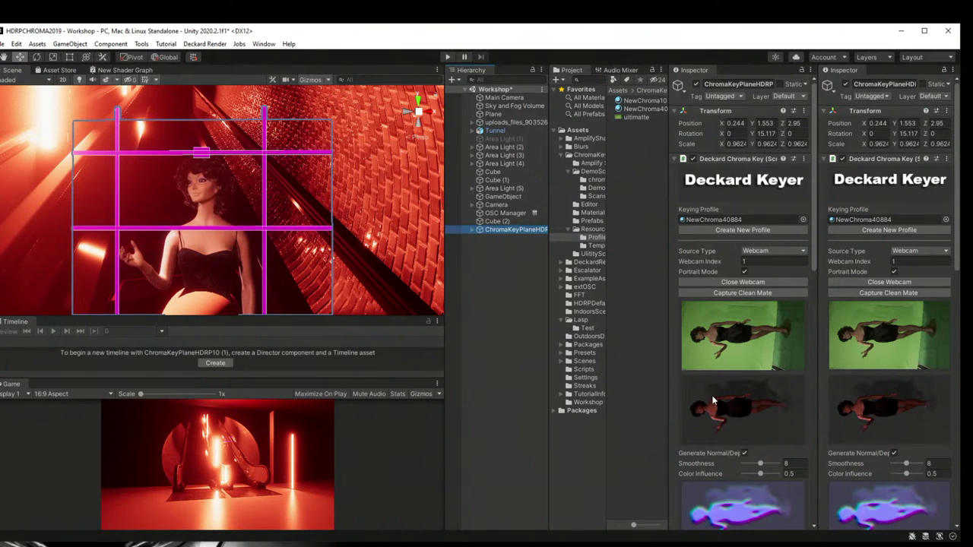
scroll(726, 422, down, 5)
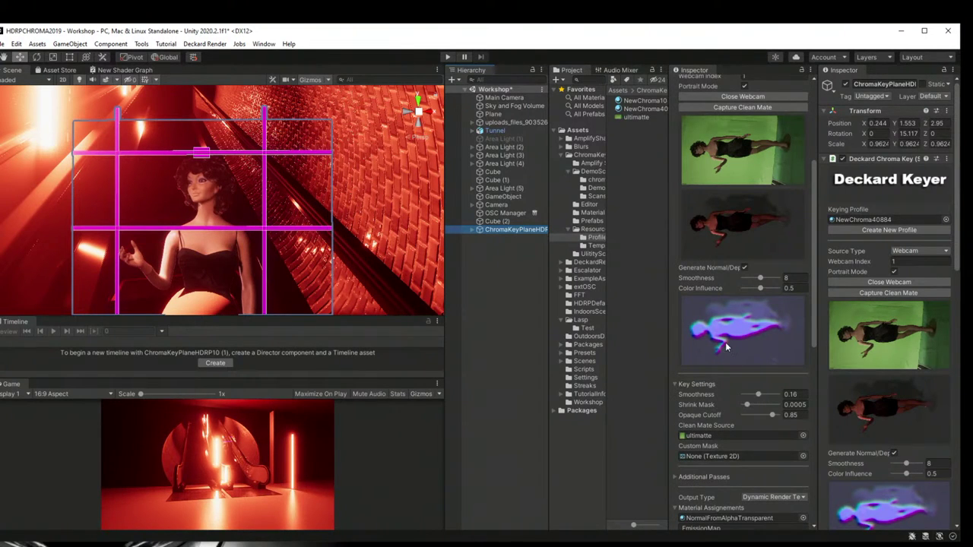
scroll(725, 342, up, 2)
scroll(726, 344, down, 7)
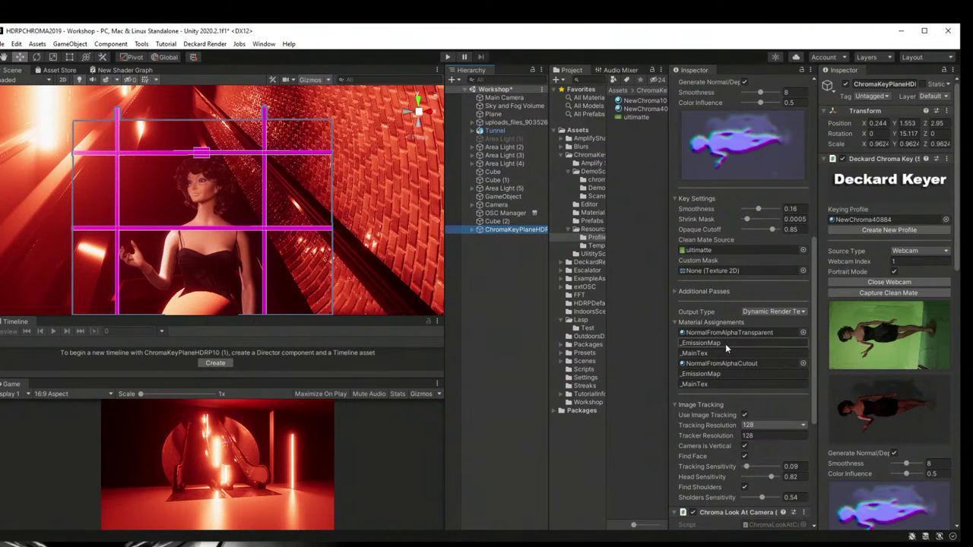
scroll(725, 346, down, 6)
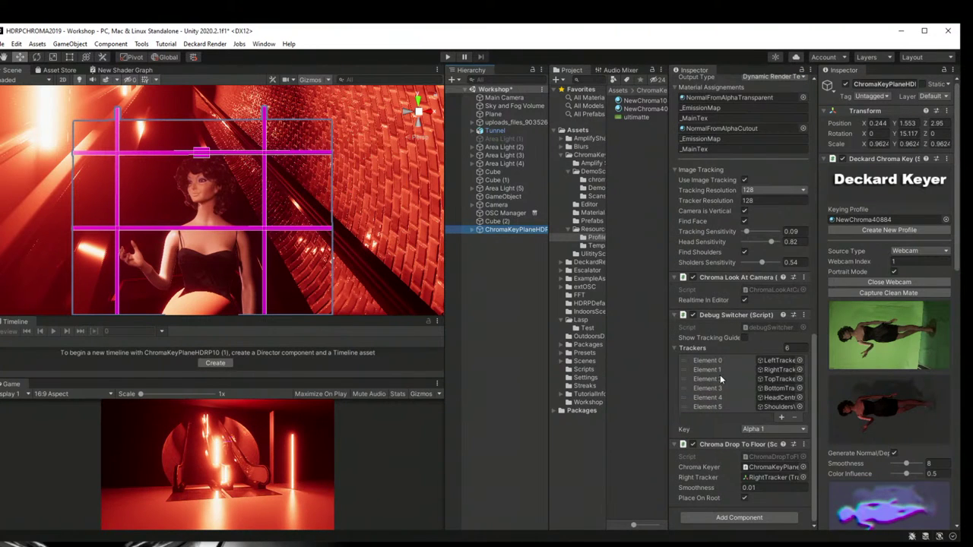
click(471, 132)
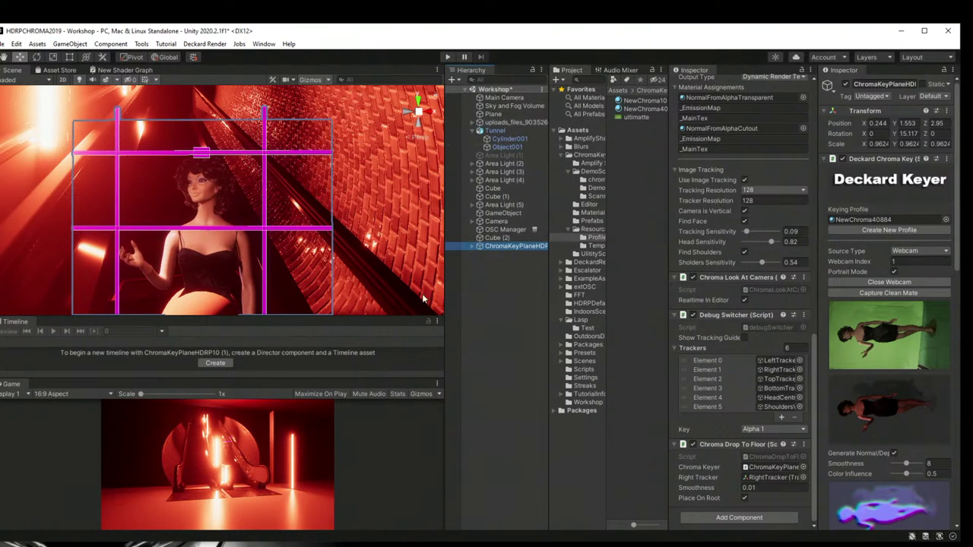
Step: Expand ChromaKeyPlaneHDRP and ProjectionPlane, showing the six tracker children, and select ProjectionPlane
scroll(735, 458, down, 10)
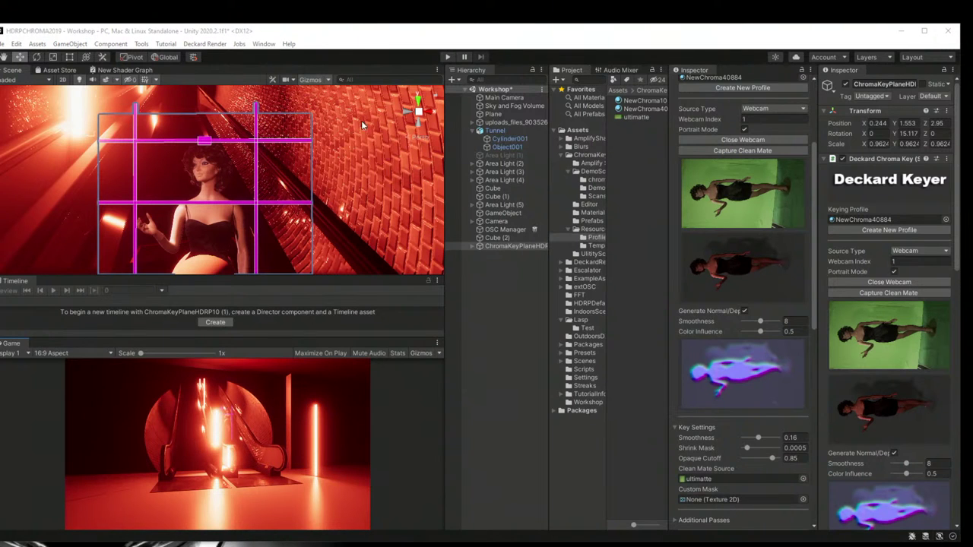
click(494, 246)
click(474, 246)
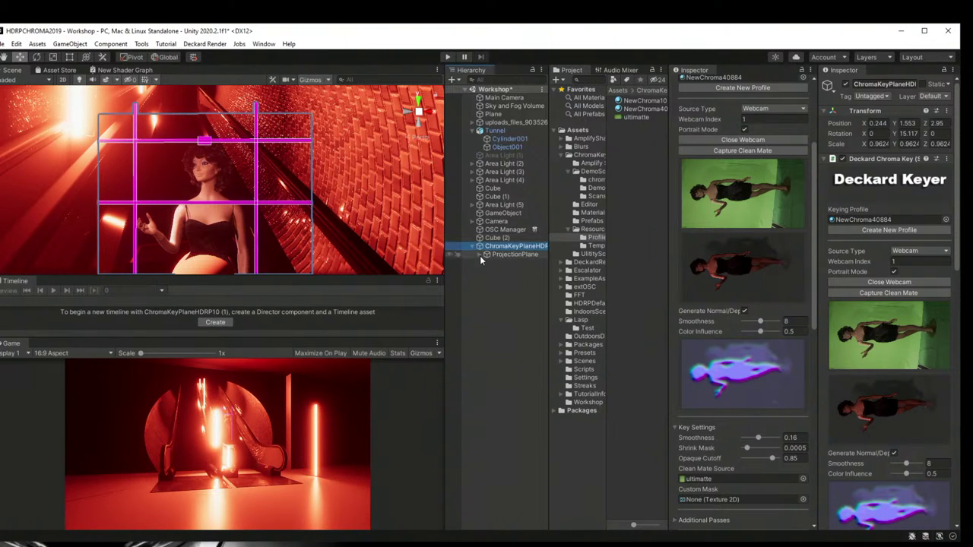
click(481, 255)
click(509, 254)
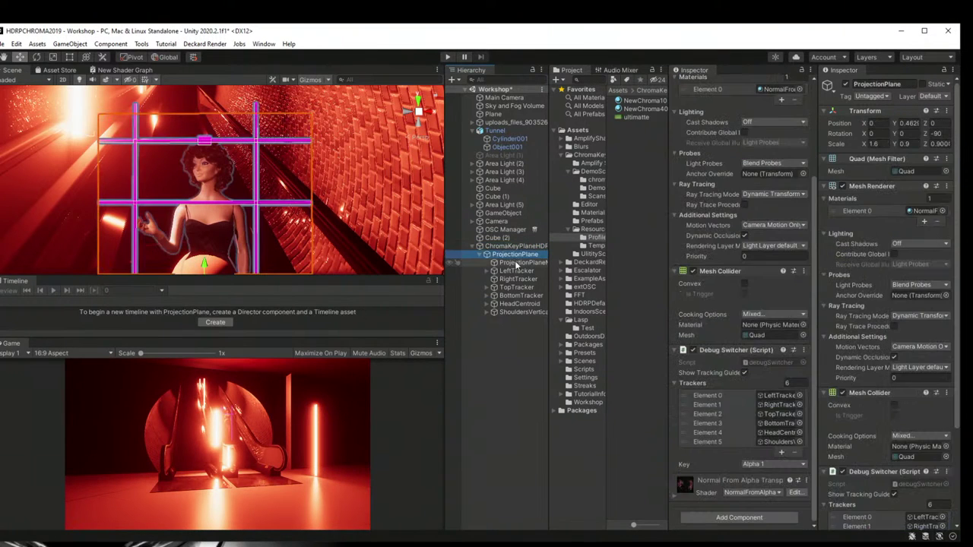
Step: Select ProjectionPlaneMask and switch it off and back on to compare the keyed video
click(517, 263)
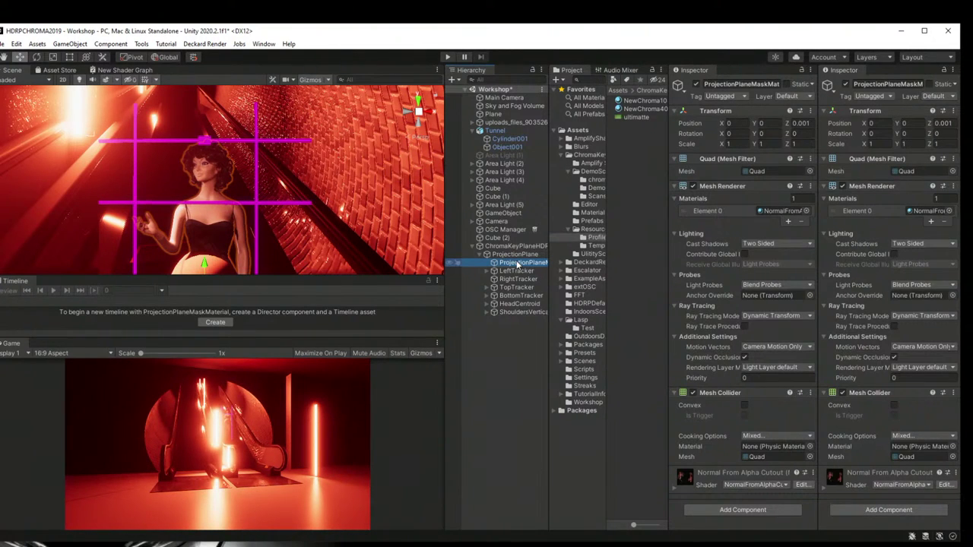
scroll(190, 187, up, 10)
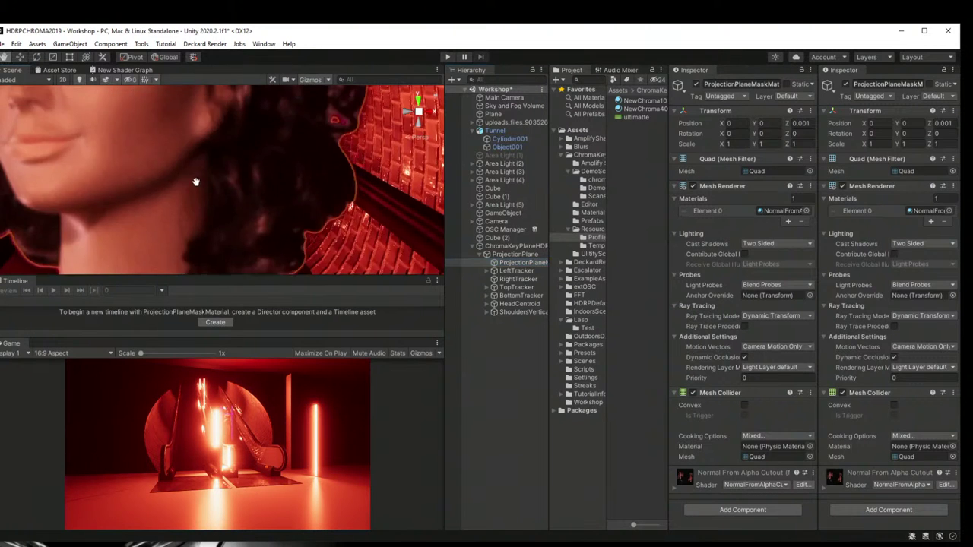
scroll(203, 196, down, 5)
scroll(204, 195, up, 5)
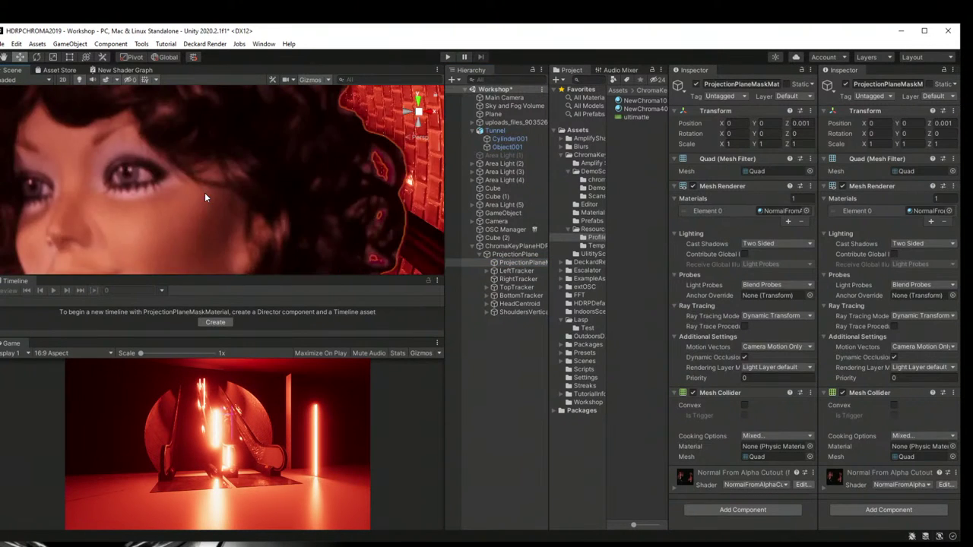
click(515, 254)
click(520, 263)
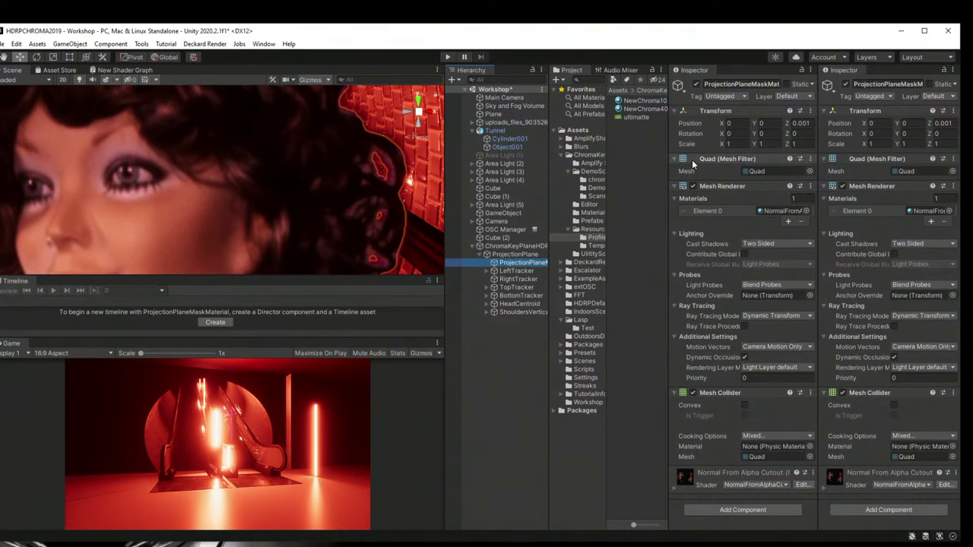
click(697, 84)
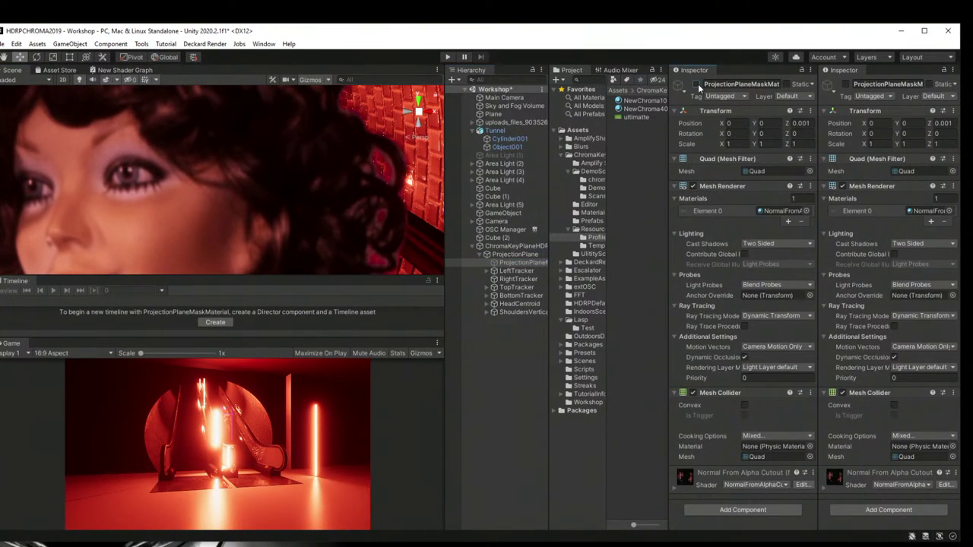
click(697, 84)
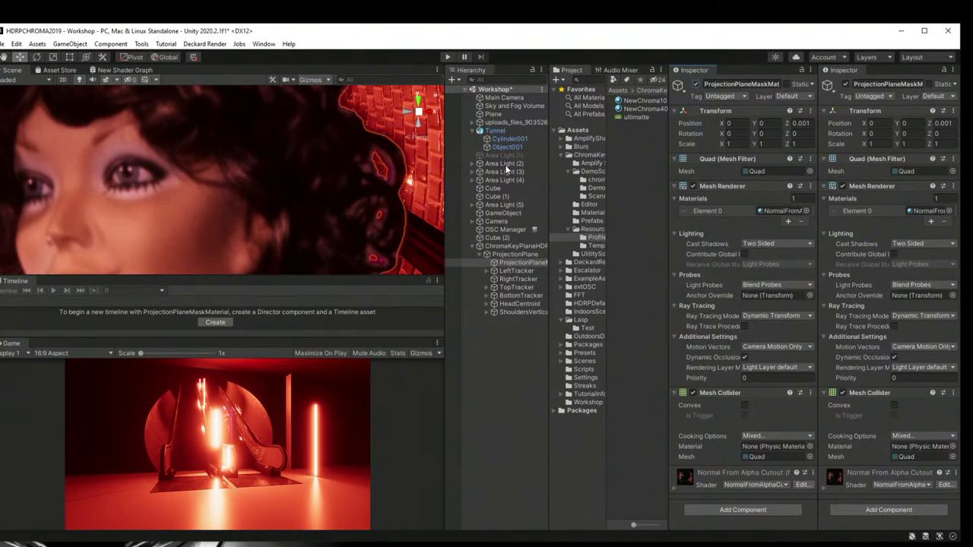
Step: Frame the projection plane, switch to the Move tool, and show the Gizmos options
key(f)
scroll(296, 178, up, 5)
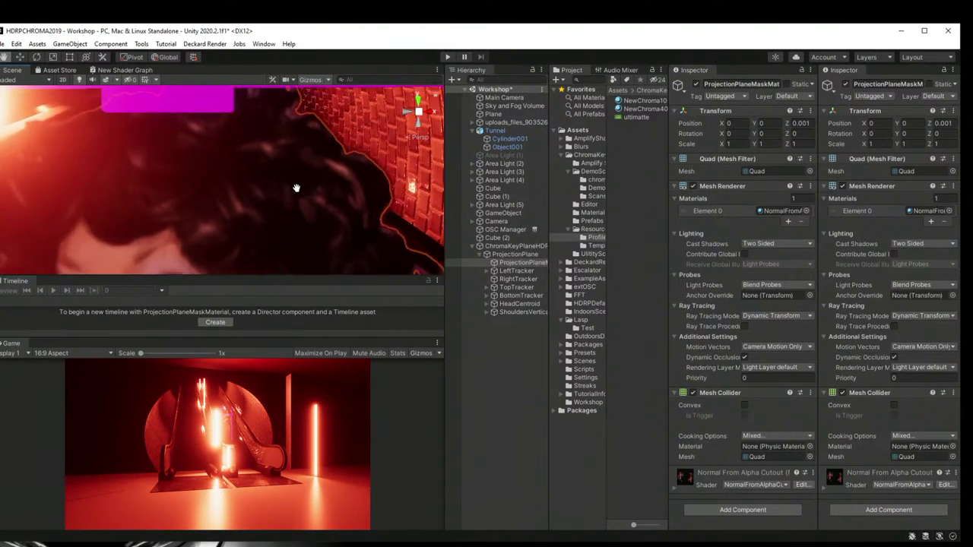
key(w)
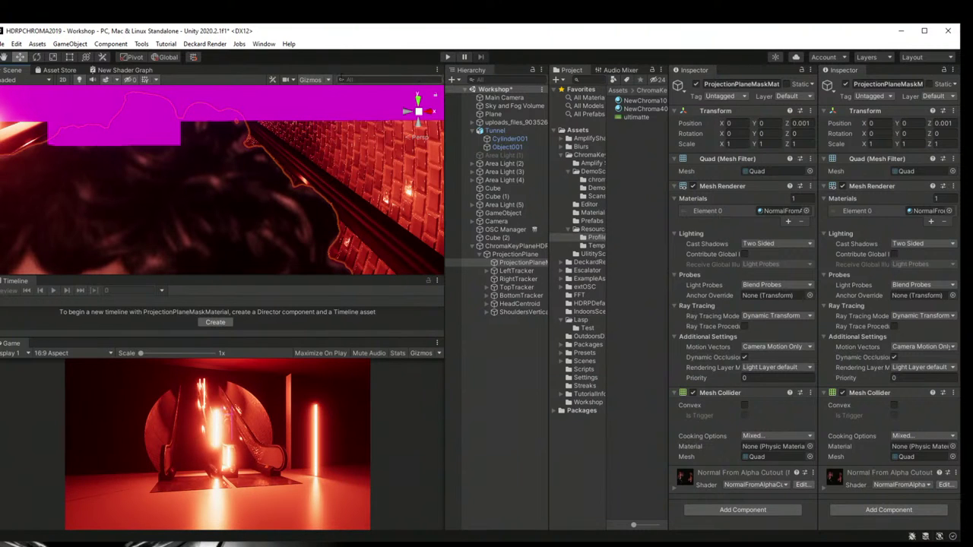
click(327, 79)
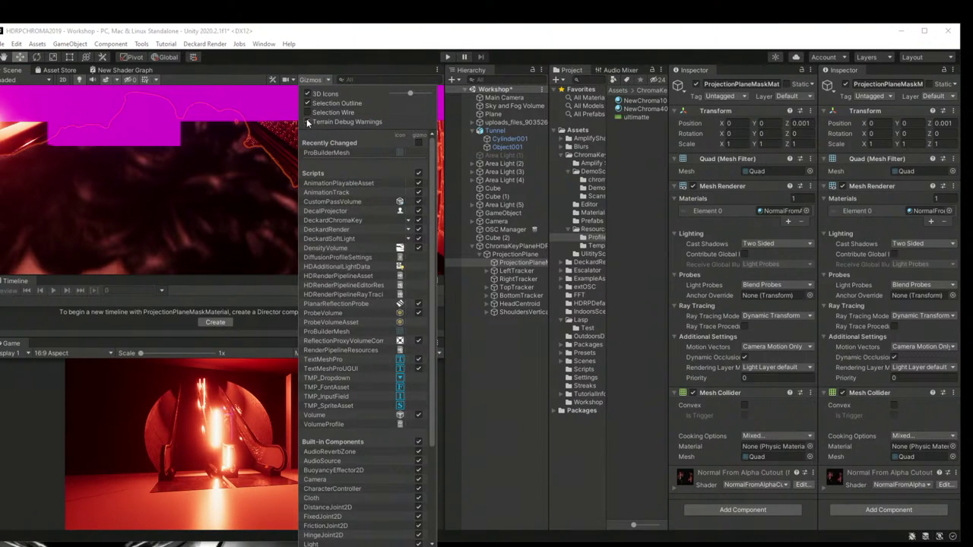
Step: Turn off Selection Outline, frame ProjectionPlane down the stairs, and enlarge the Game view
click(308, 103)
click(339, 42)
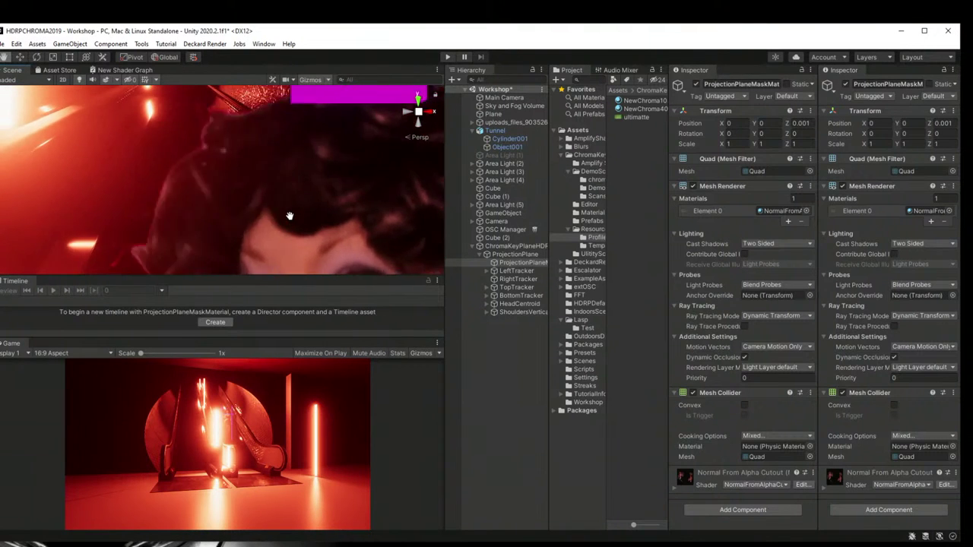
key(w)
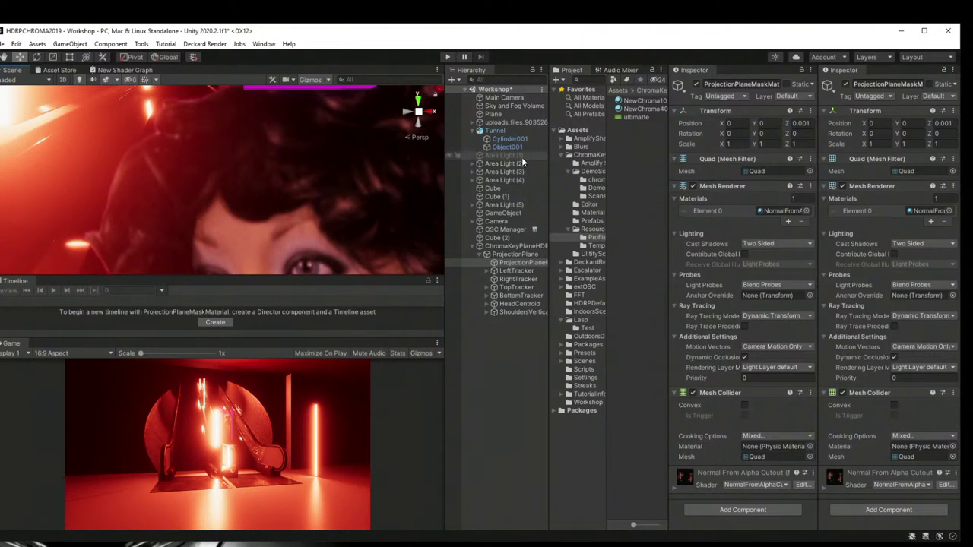
click(507, 255)
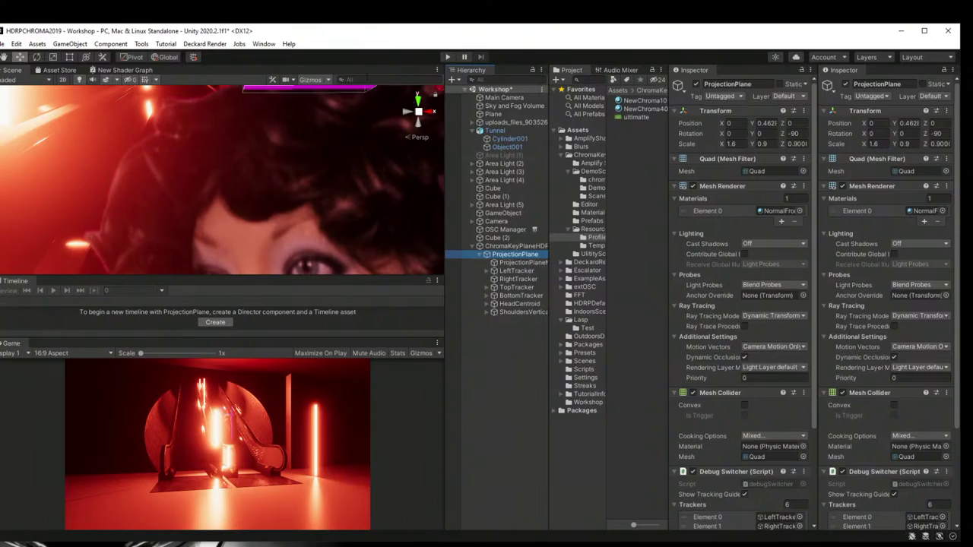
key(f)
right_drag(347, 174, 284, 169)
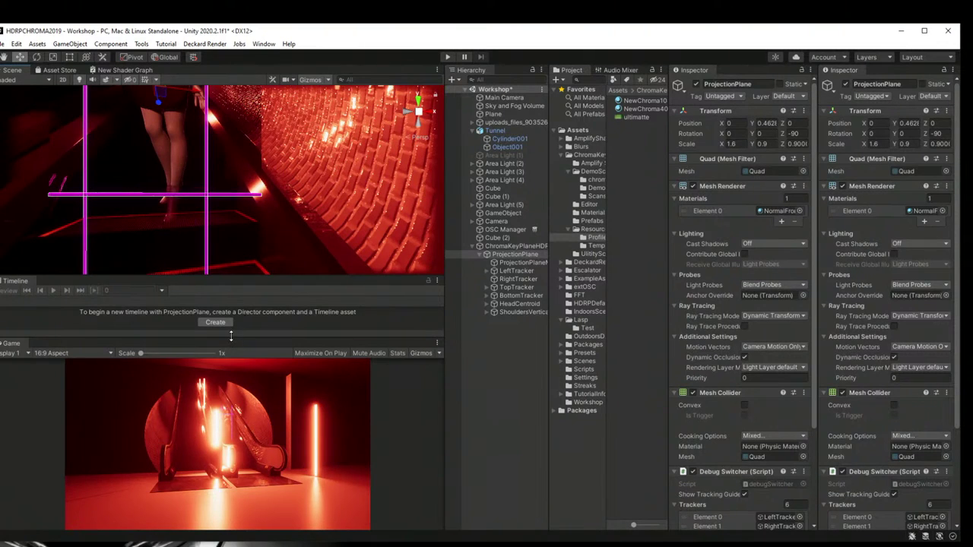
drag(230, 335, 231, 230)
Step: Move the Main Camera forward to Z 1.02, sideways and higher to frame the person close up
click(216, 127)
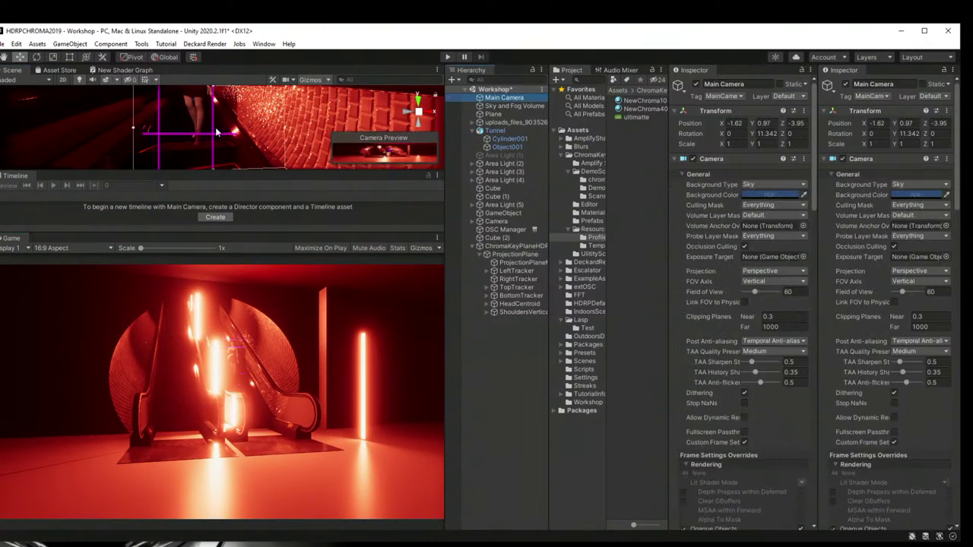
mouse_move(215, 127)
middle_down()
mouse_move(182, 144)
mouse_move(220, 136)
middle_up()
drag(221, 136, 107, 103)
middle_drag(137, 110, 133, 115)
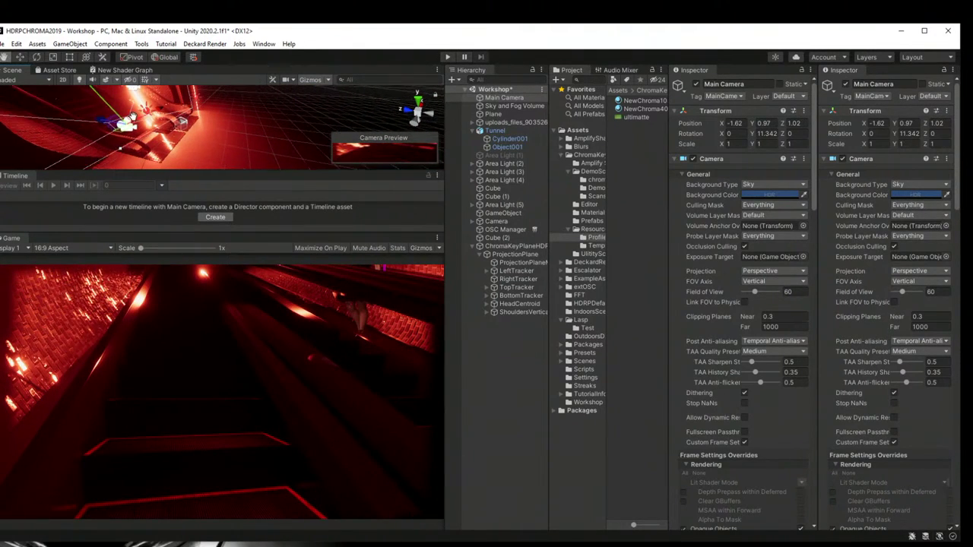
scroll(133, 115, down, 5)
scroll(134, 156, down, 3)
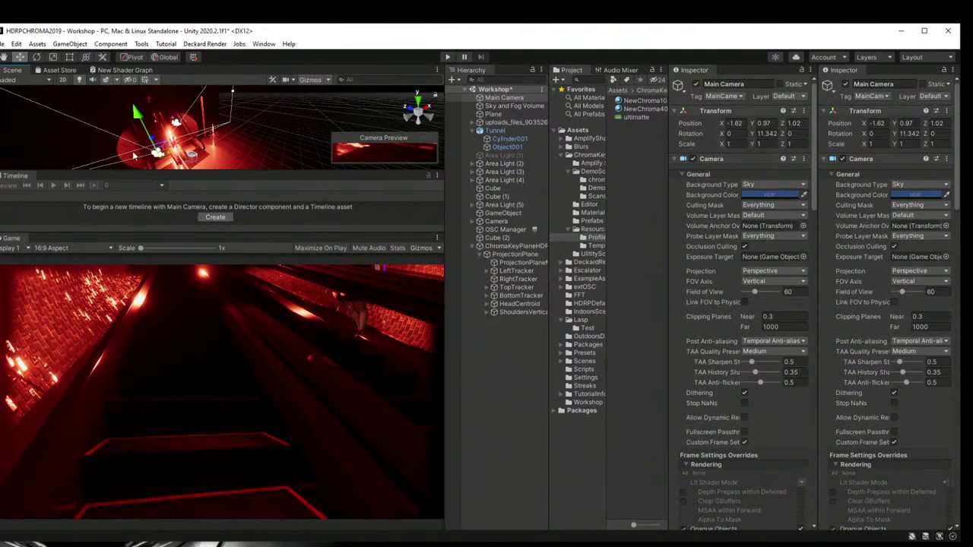
drag(161, 150, 174, 77)
middle_drag(169, 114, 212, 137)
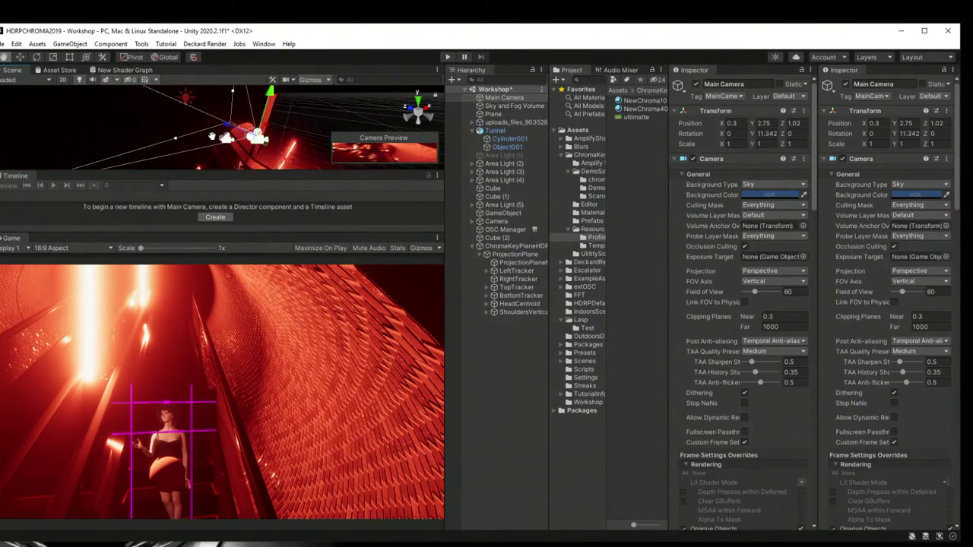
drag(212, 137, 245, 127)
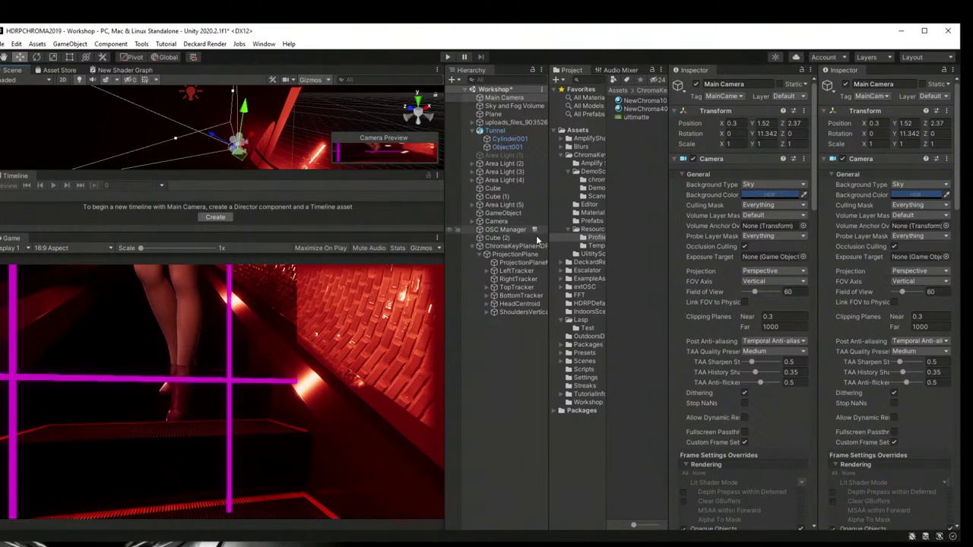
click(519, 246)
click(523, 255)
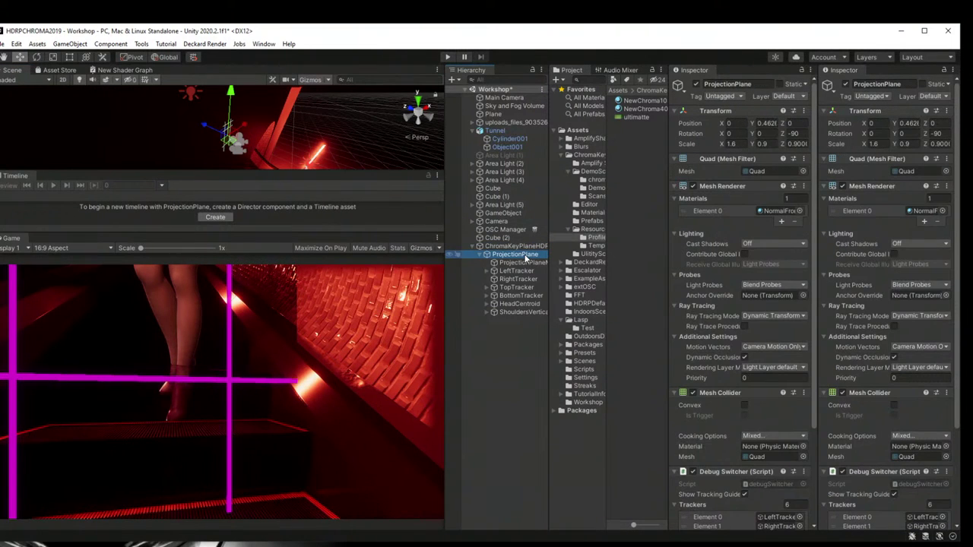
Step: Turn the Scene view into the tunnel and select ProjectionPlane under ChromaKeyPlaneHDRP
right_drag(249, 138, 236, 120)
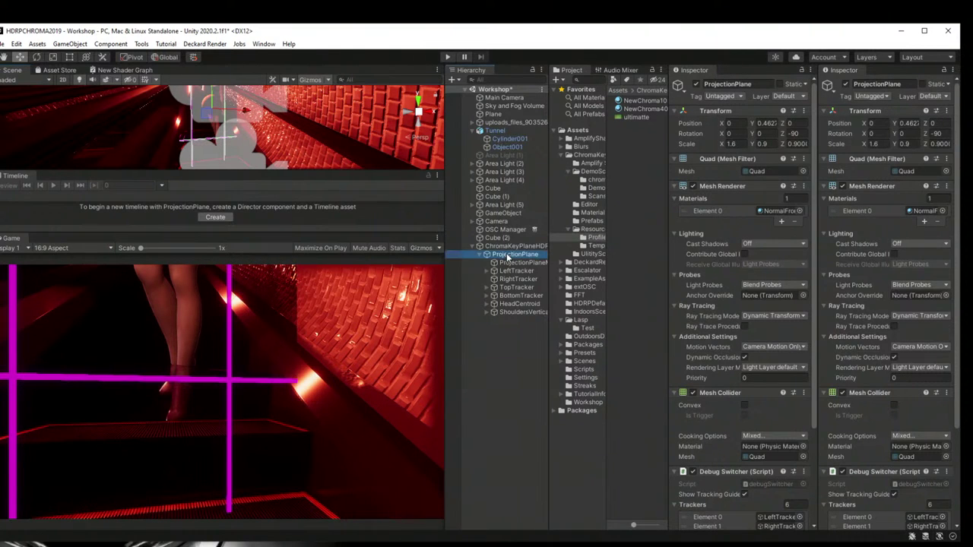
click(510, 247)
click(513, 254)
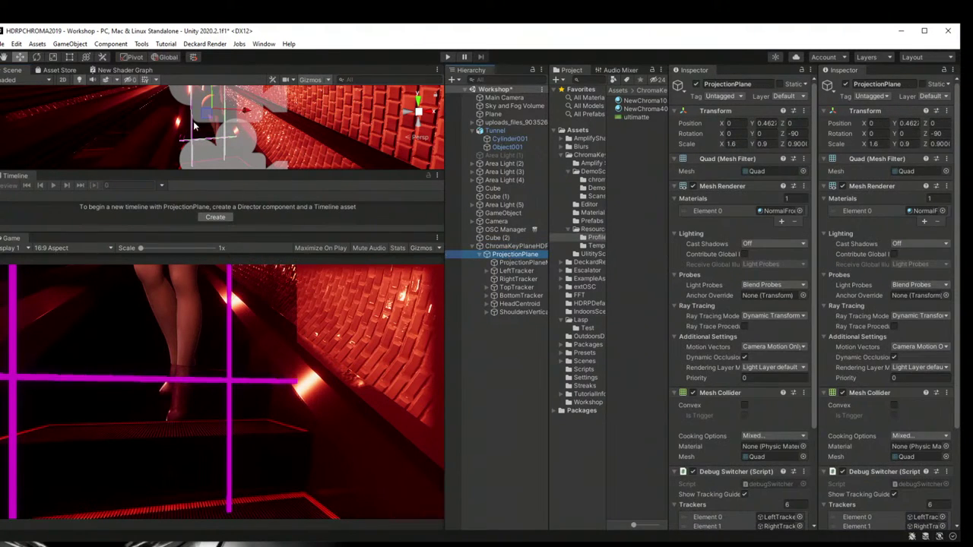
Step: Frame the ProjectionPlane, fly through the tunnel, and deactivate ProjectionPlaneMaskMaterial
key(f)
alt+drag(197, 144, 212, 354)
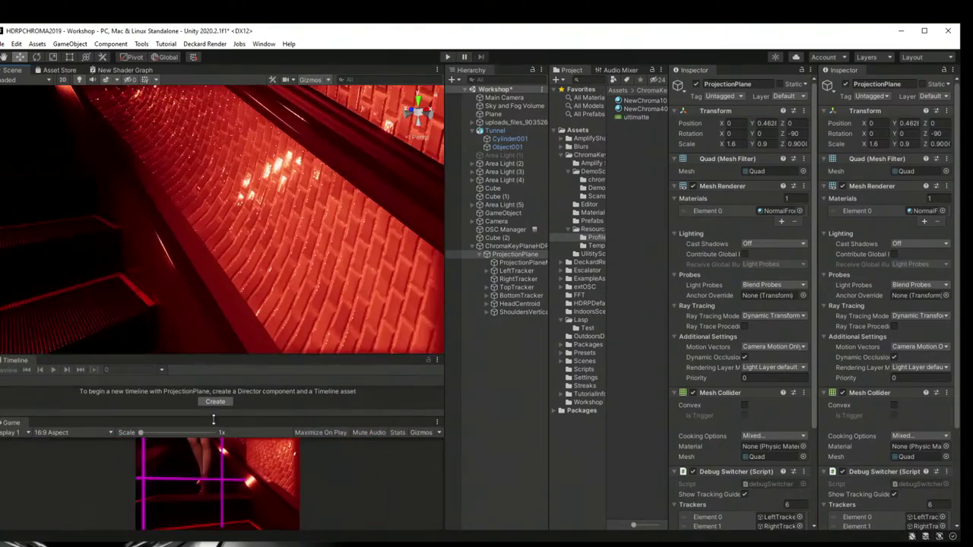
alt+drag(175, 228, 119, 230)
middle_drag(118, 231, 135, 242)
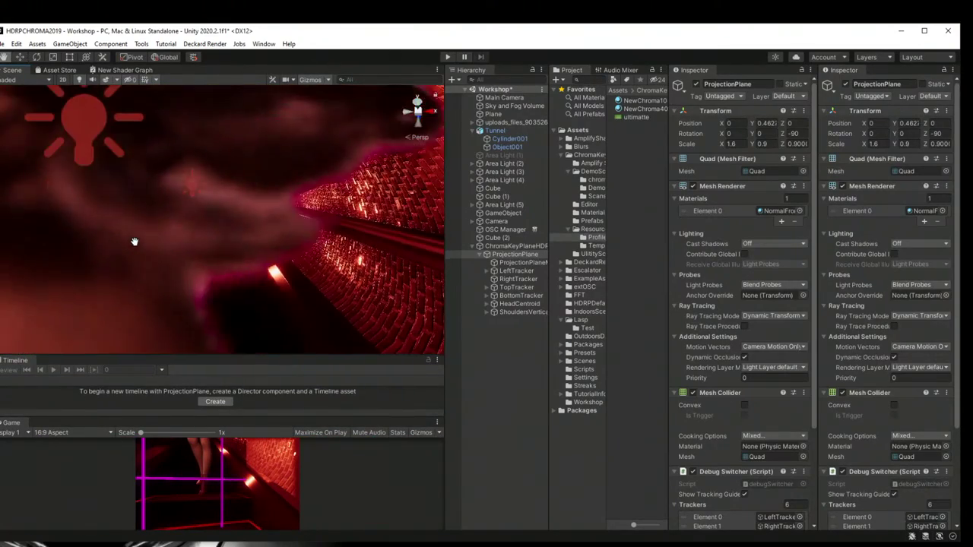
click(517, 263)
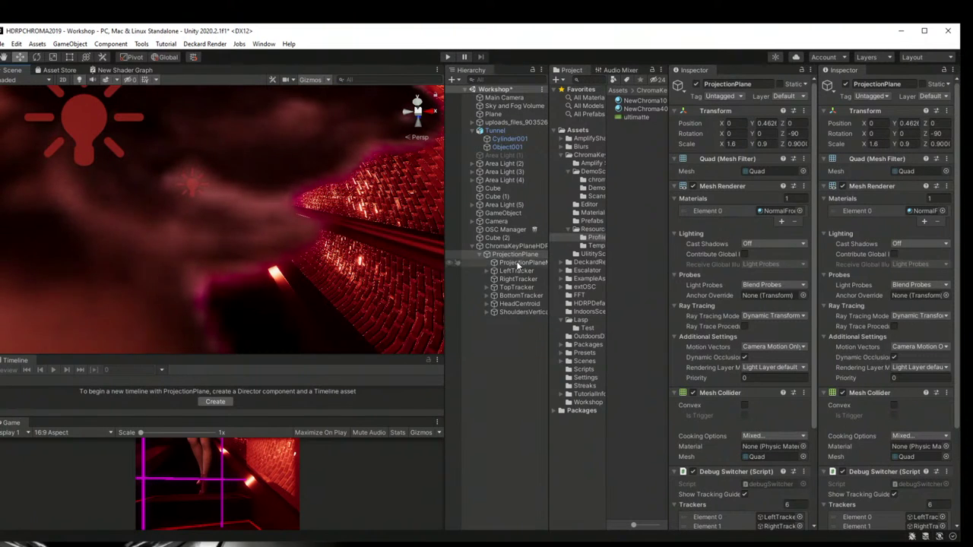
click(697, 85)
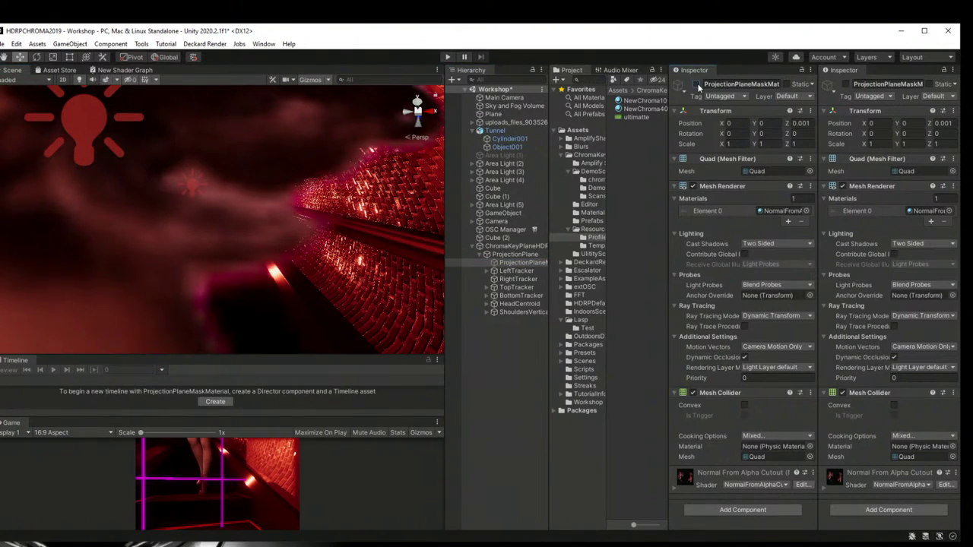
Step: Look down the tunnel while switching selection between ProjectionPlane and its mask child
right_drag(304, 239, 306, 243)
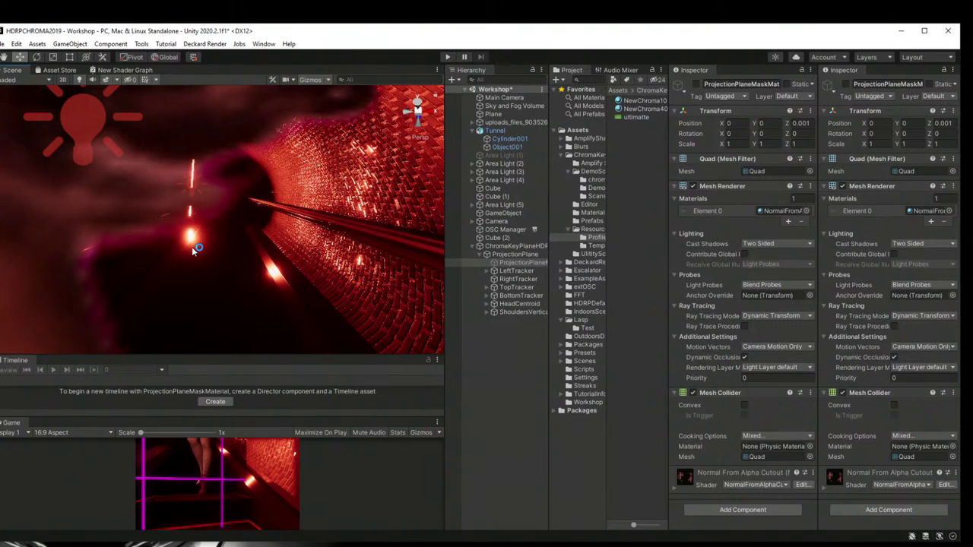
click(517, 255)
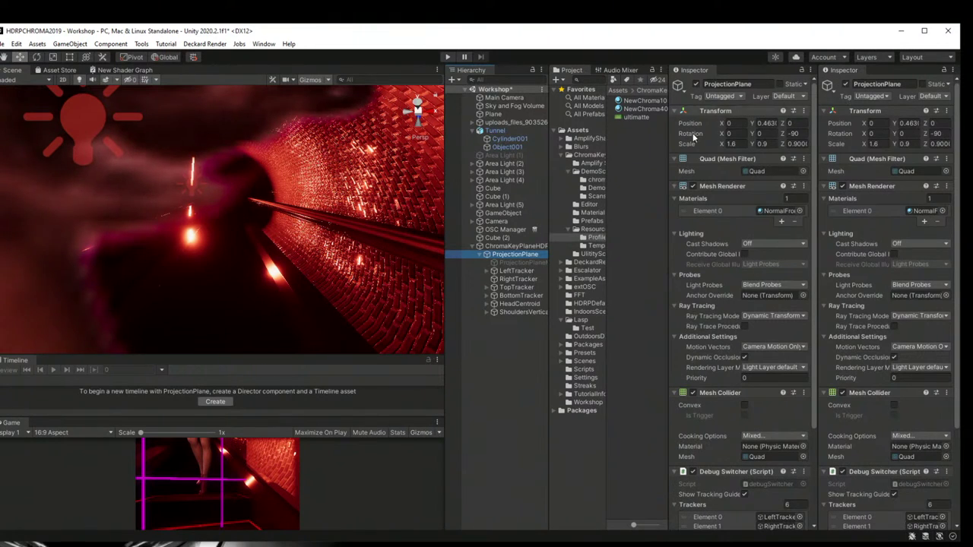
click(529, 262)
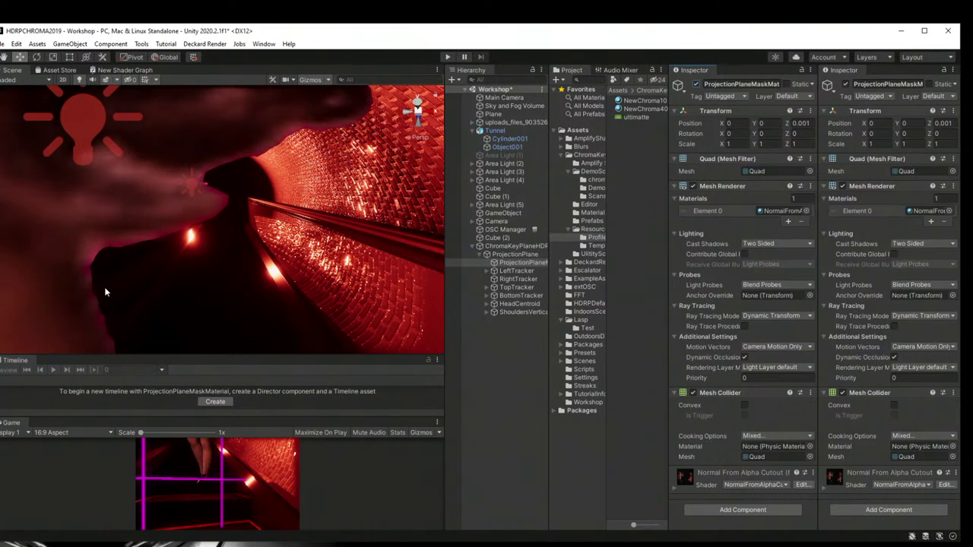
click(514, 254)
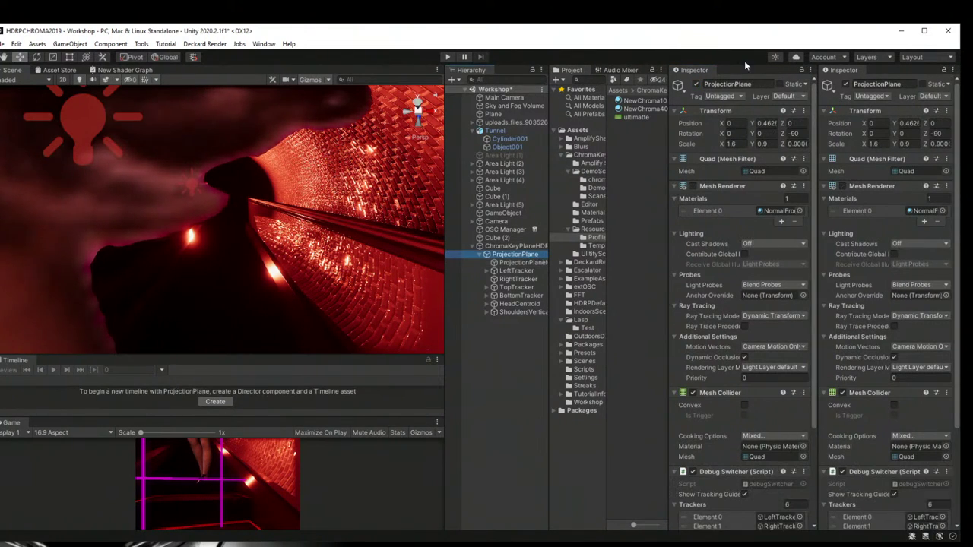
key(Down)
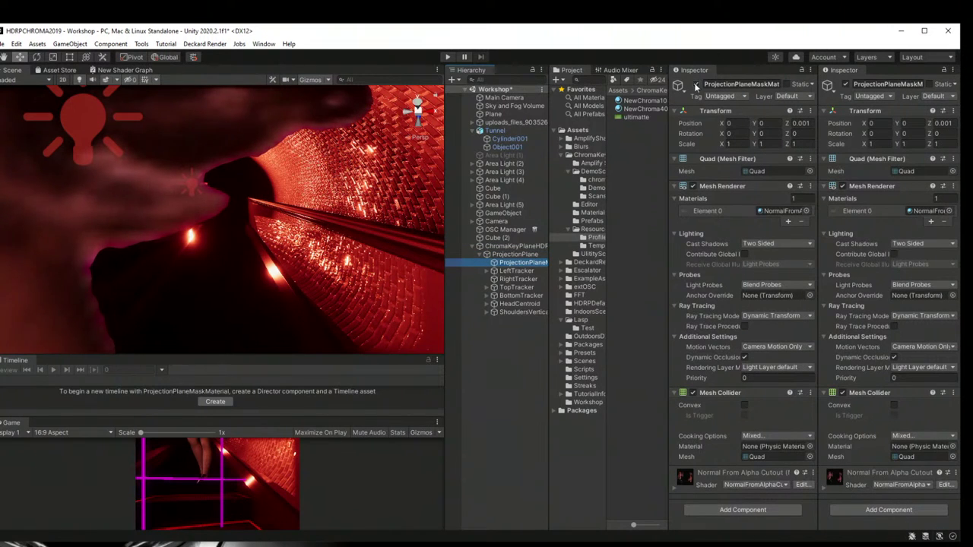
key(Up)
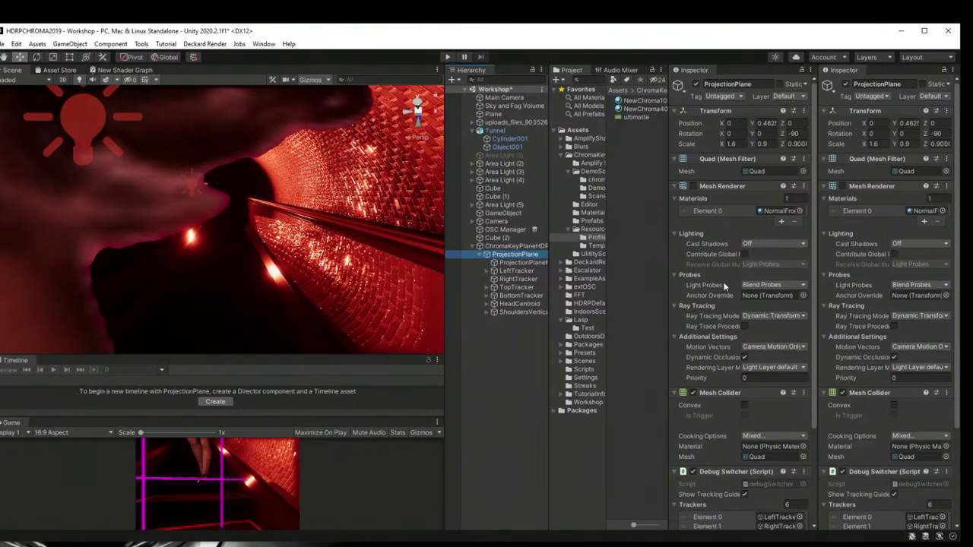
click(146, 219)
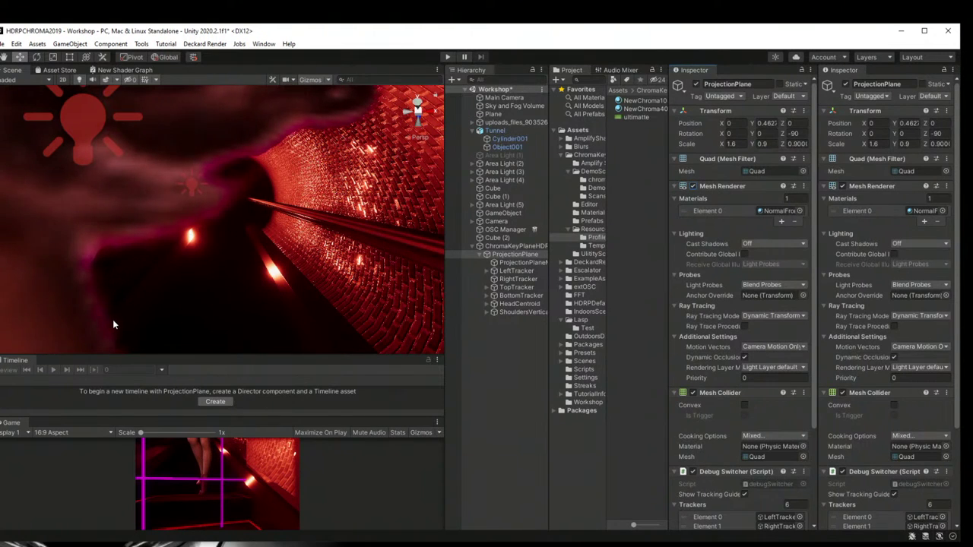
click(514, 263)
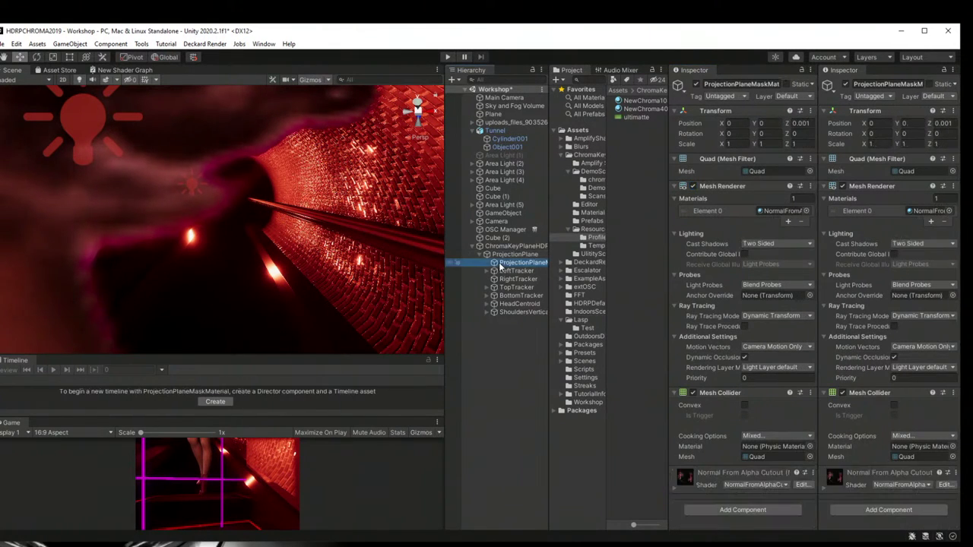
click(515, 254)
scroll(713, 388, down, 3)
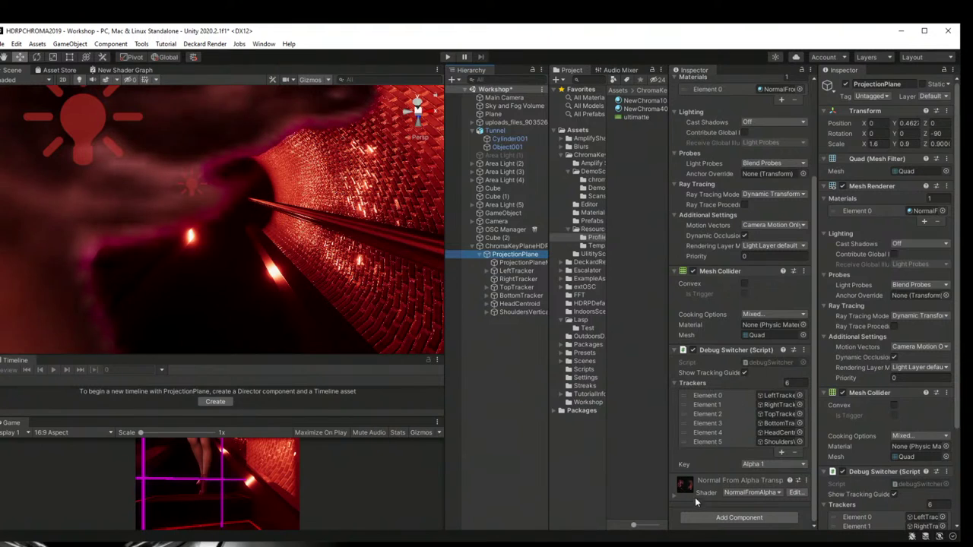
Step: On ChromaKeyPlaneHDRP, raise the Deckard Keyer's Opaque Cutoff from 0.85 to 0.94
click(514, 245)
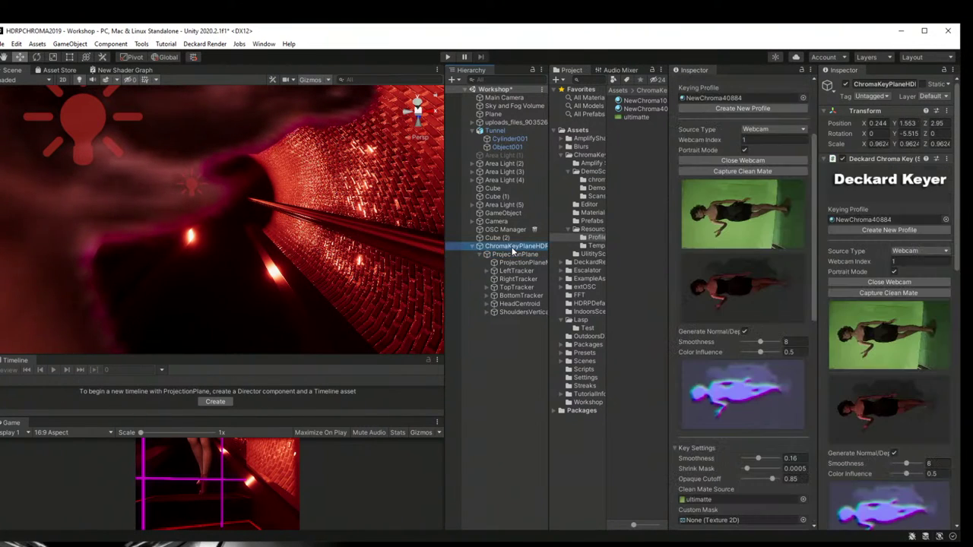
scroll(752, 382, down, 4)
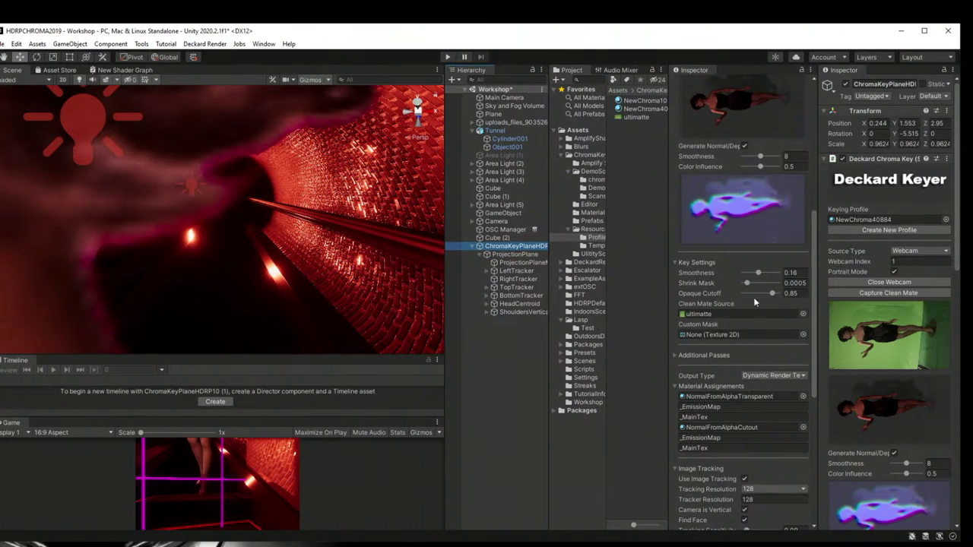
mouse_move(773, 295)
mouse_down()
mouse_move(751, 296)
mouse_move(774, 301)
mouse_up()
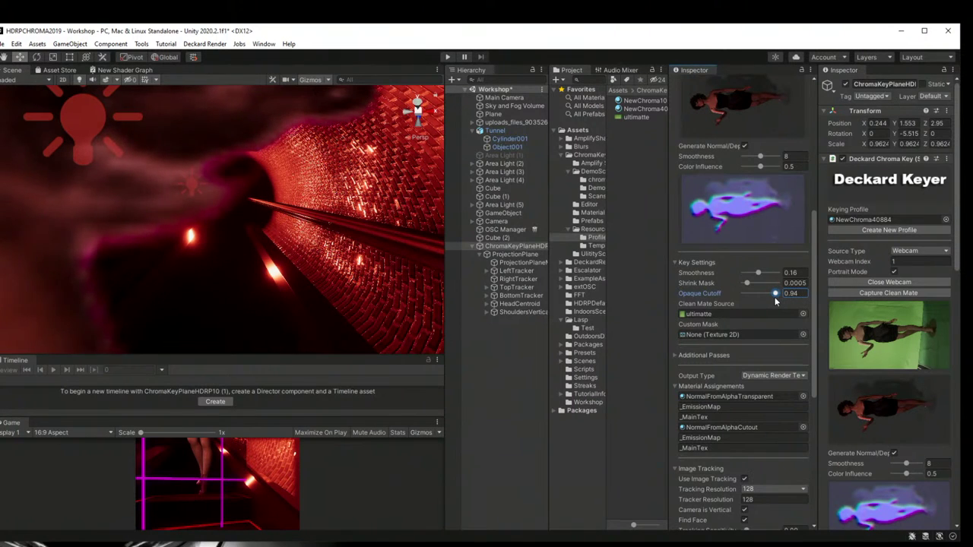
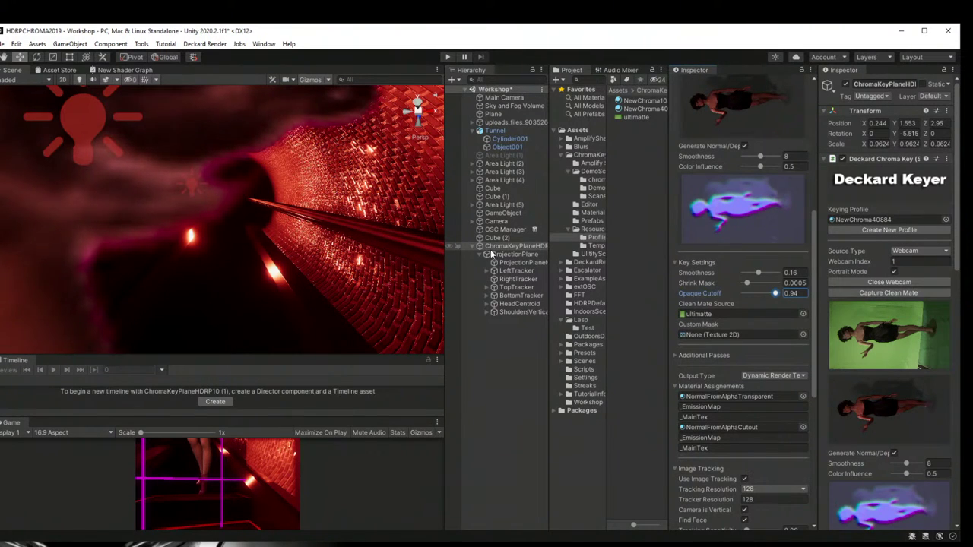
Step: Set ChromaKeyPlaneHDRP's Deckard Keyer Opaque Cutoff to 1 and fly the view closer to the performer
click(762, 186)
drag(775, 296, 781, 296)
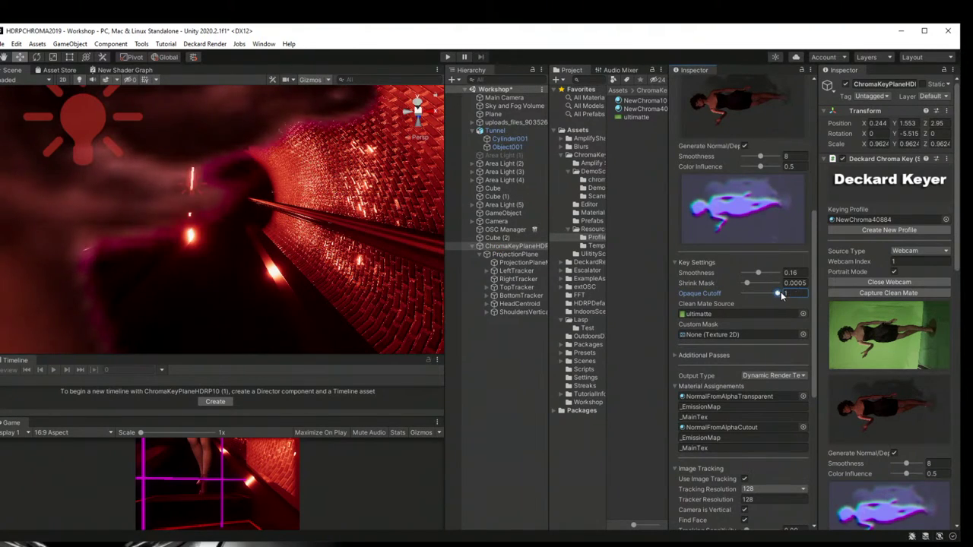
right_drag(79, 159, 251, 236)
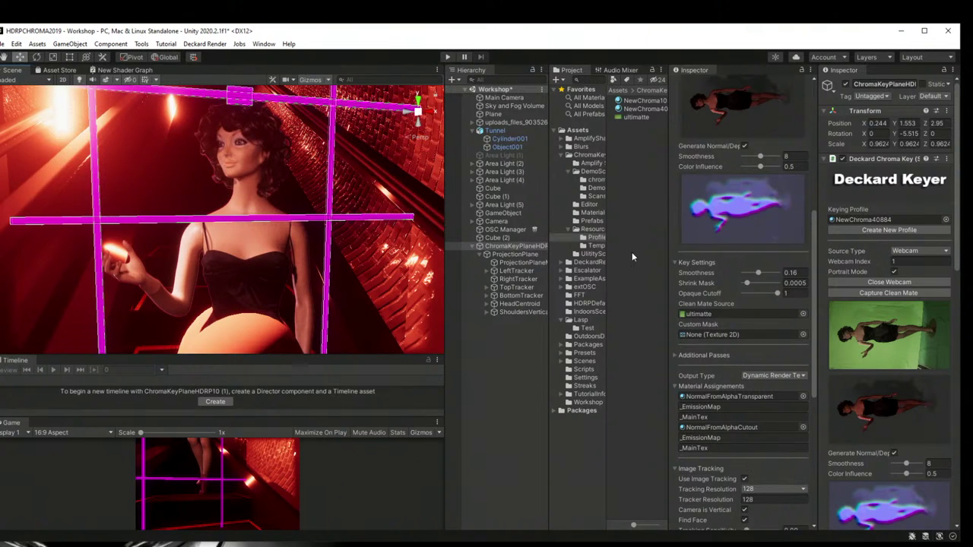
mouse_move(769, 294)
mouse_down()
mouse_move(744, 294)
mouse_move(782, 298)
mouse_up()
scroll(753, 206, up, 6)
Step: On the NewChroma40884 keying material, nudge the key Threshold and raise despillChroma from 1.41 to 1.56
click(712, 191)
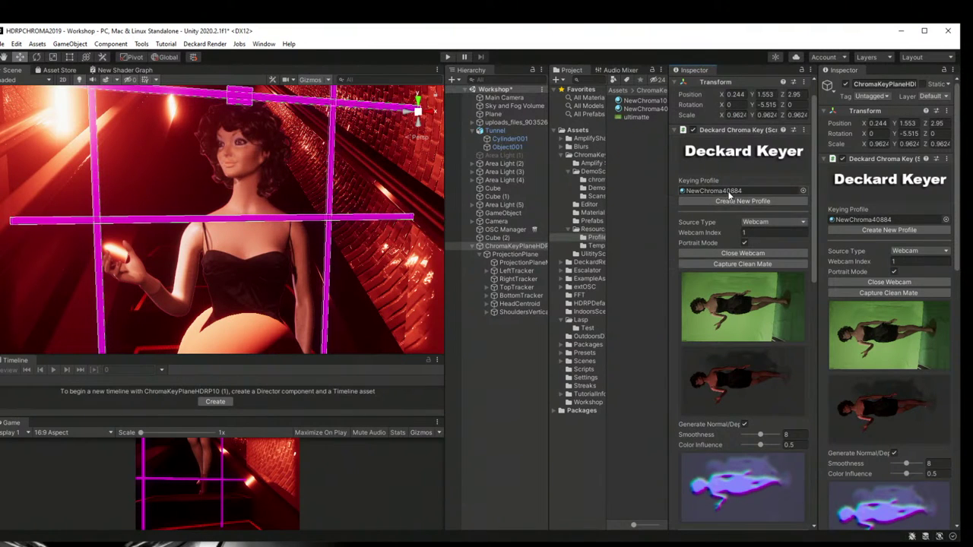
click(635, 110)
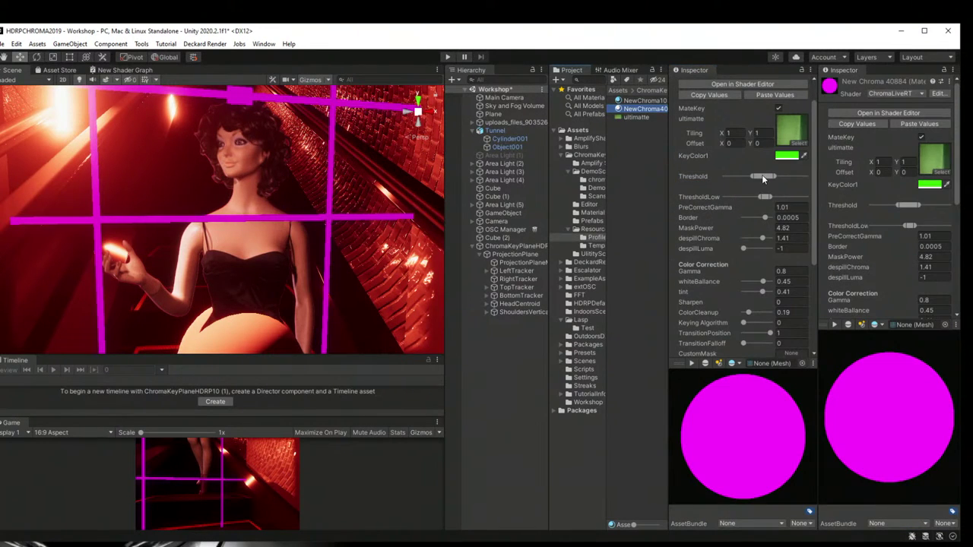
drag(764, 178, 767, 178)
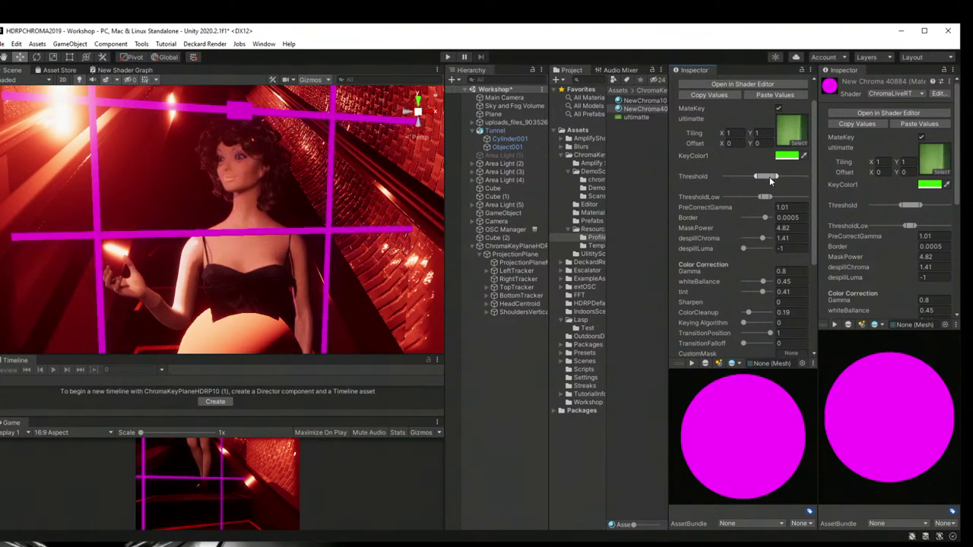
click(745, 248)
drag(745, 255, 767, 238)
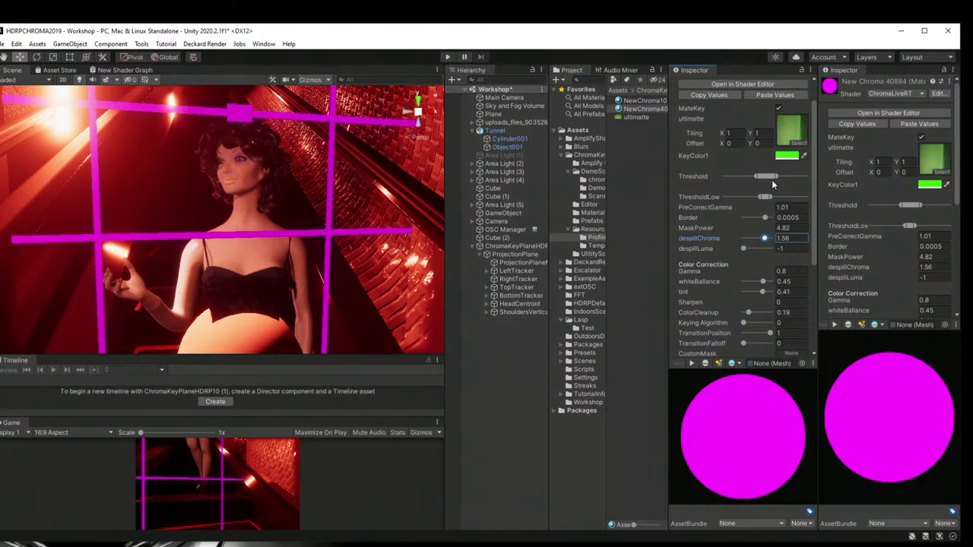
drag(775, 176, 768, 176)
Step: Lower the key Threshold slightly in two small adjustments while viewing the tunnel stairs
middle_drag(251, 251, 276, 239)
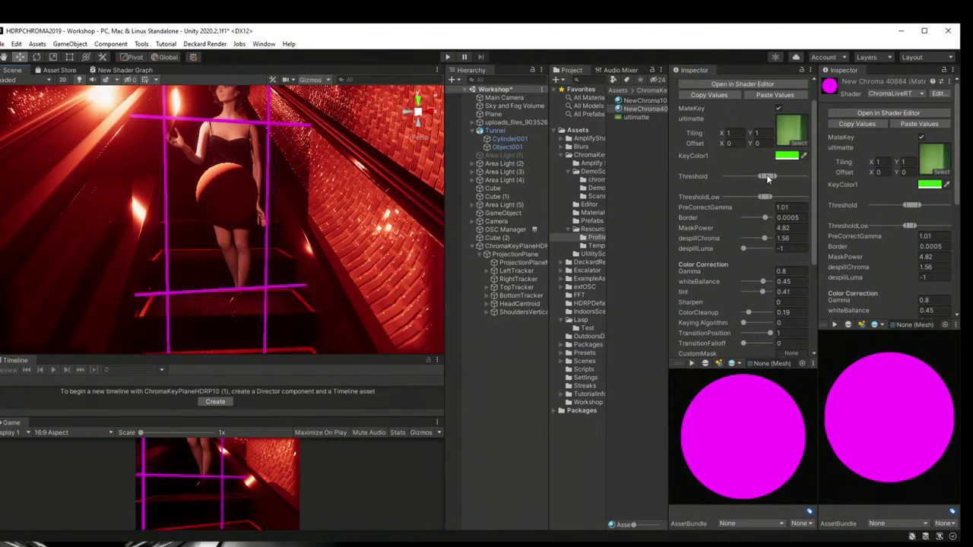
drag(769, 174, 766, 177)
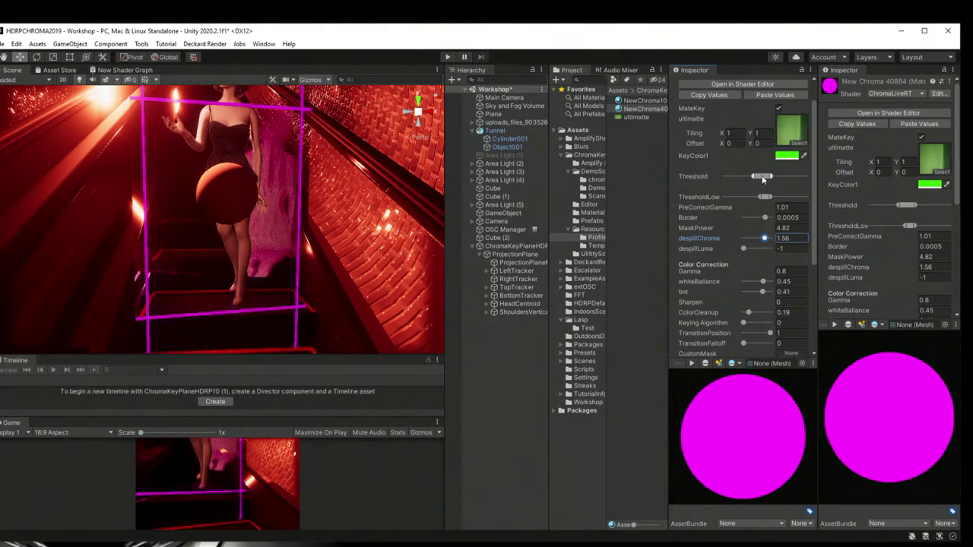
drag(764, 178, 769, 179)
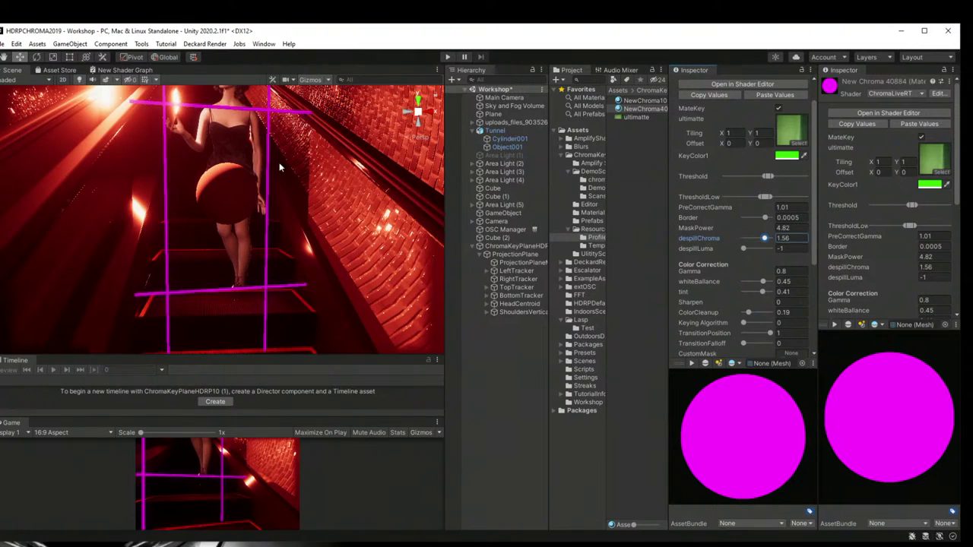
Step: Reframe the Scene view on the performer and select the BODY_SUPERLONG tunnel mesh
middle_drag(278, 162, 271, 206)
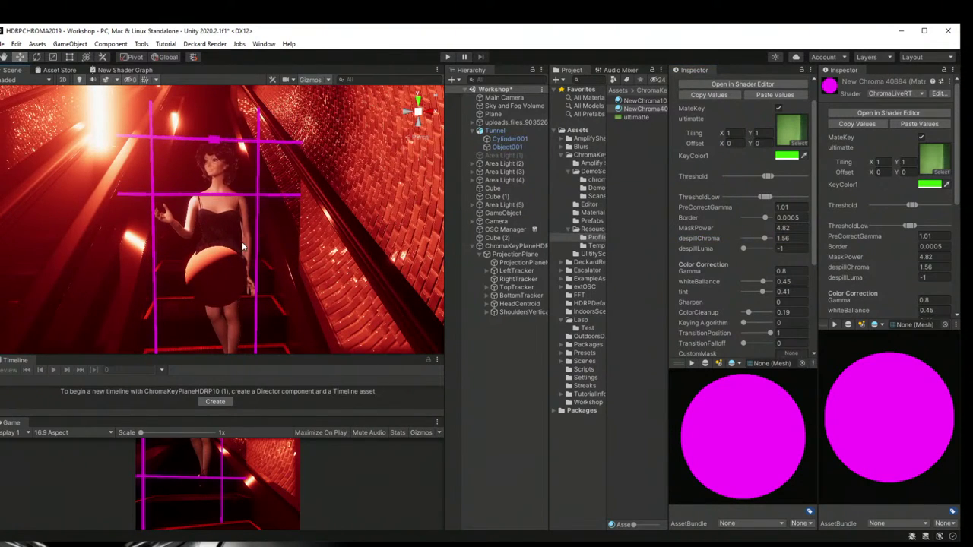
scroll(241, 241, up, 3)
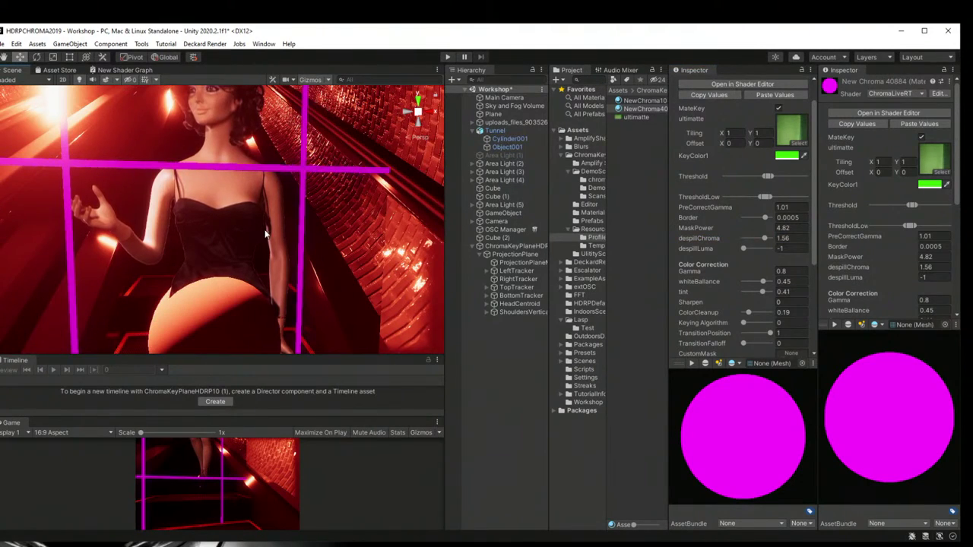
scroll(266, 234, down, 3)
middle_drag(265, 234, 270, 204)
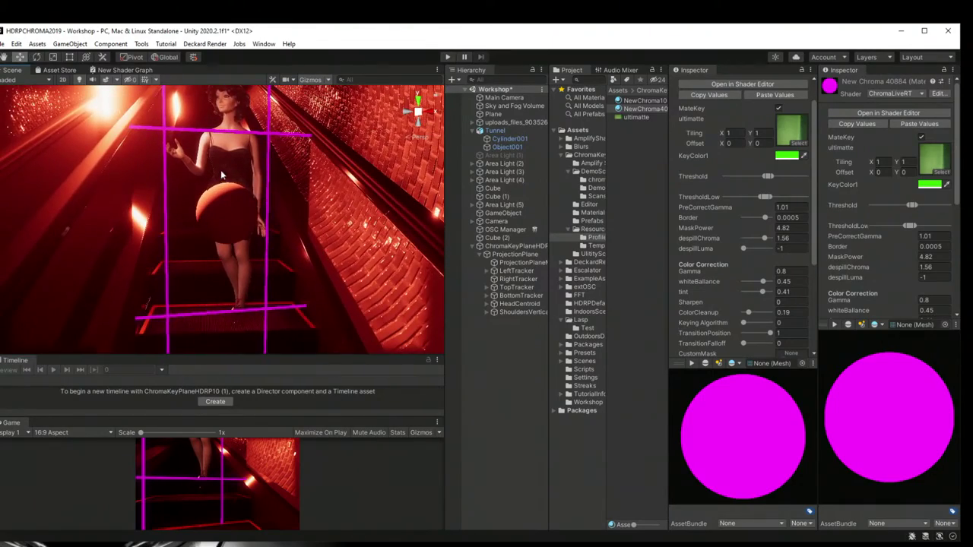
right_drag(221, 175, 335, 270)
click(335, 270)
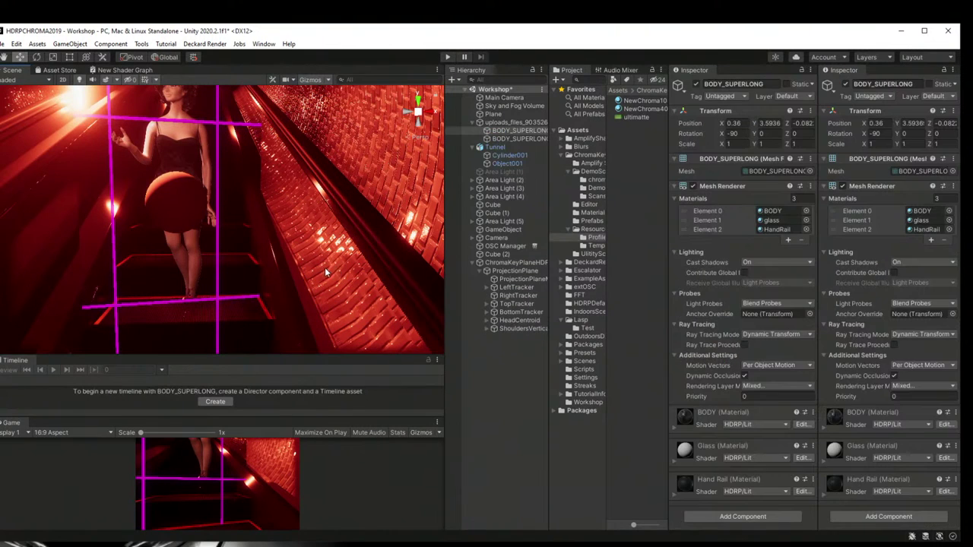
Step: On BODY_SUPERLONG, set the Glass material's Refraction Model to Thin
click(325, 255)
click(308, 216)
click(696, 451)
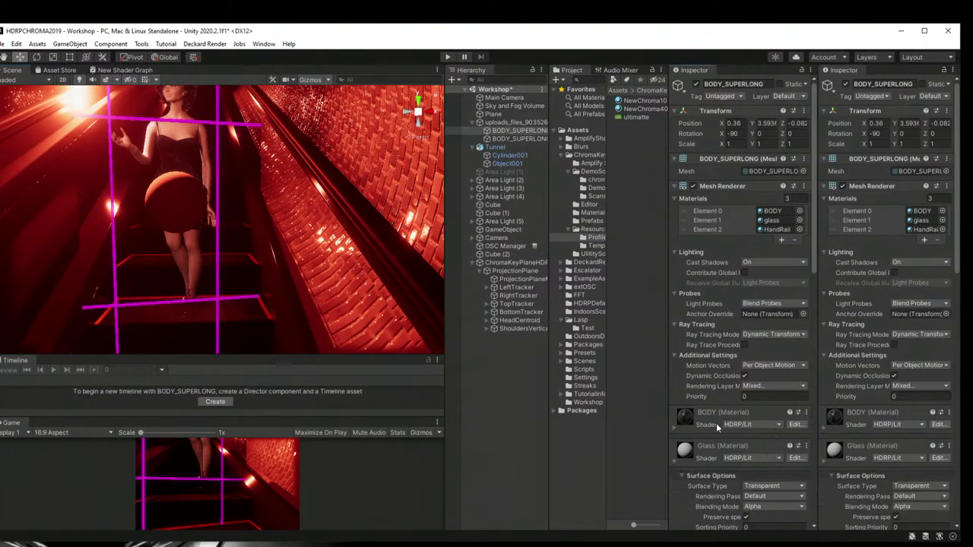
scroll(716, 423, down, 4)
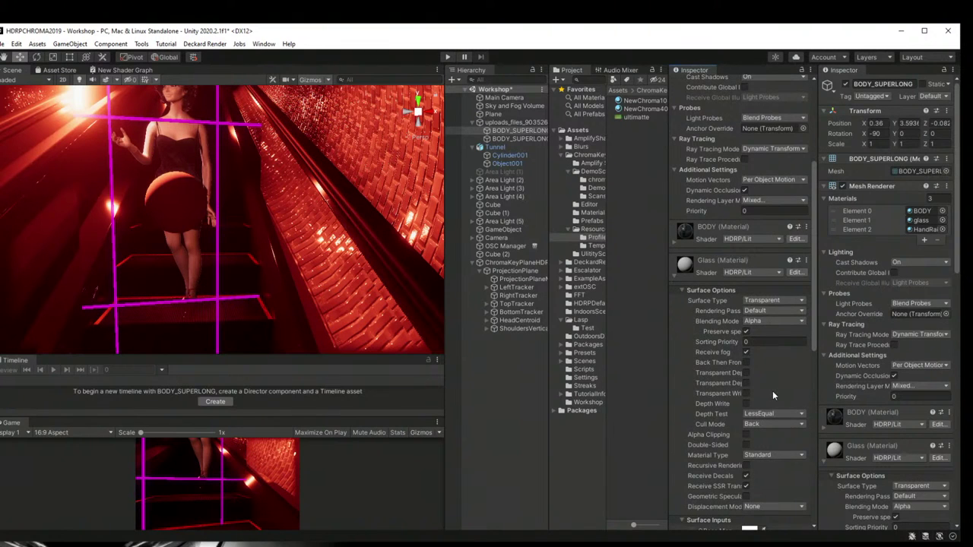
scroll(773, 391, down, 8)
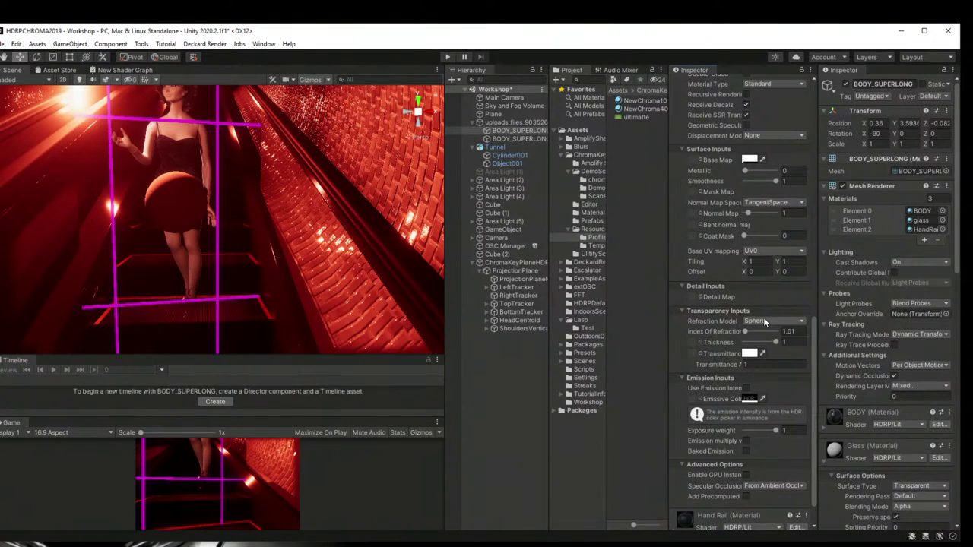
click(764, 322)
click(764, 368)
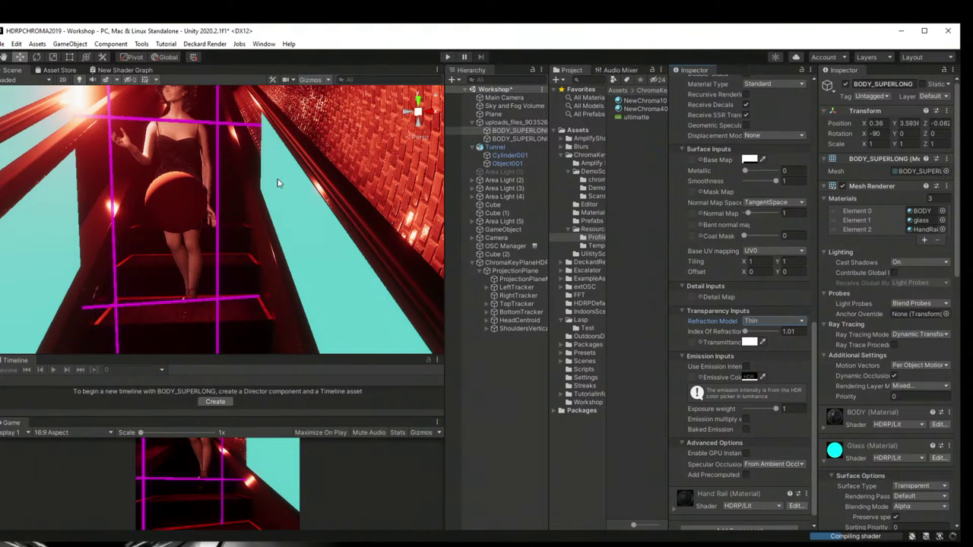
Step: Make the Glass material Opaque and fully metallic, and raise its base colour alpha
middle_drag(278, 183, 327, 217)
scroll(719, 271, up, 8)
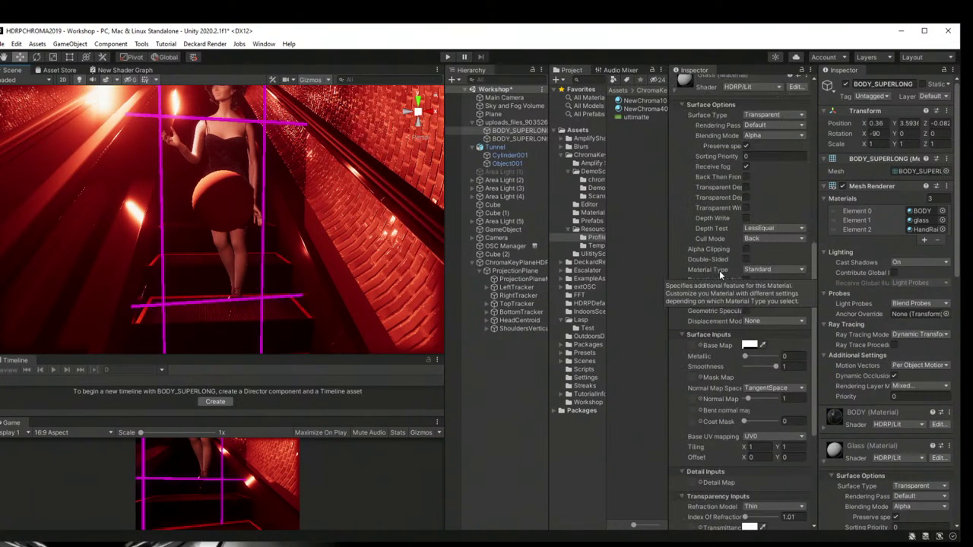
click(770, 207)
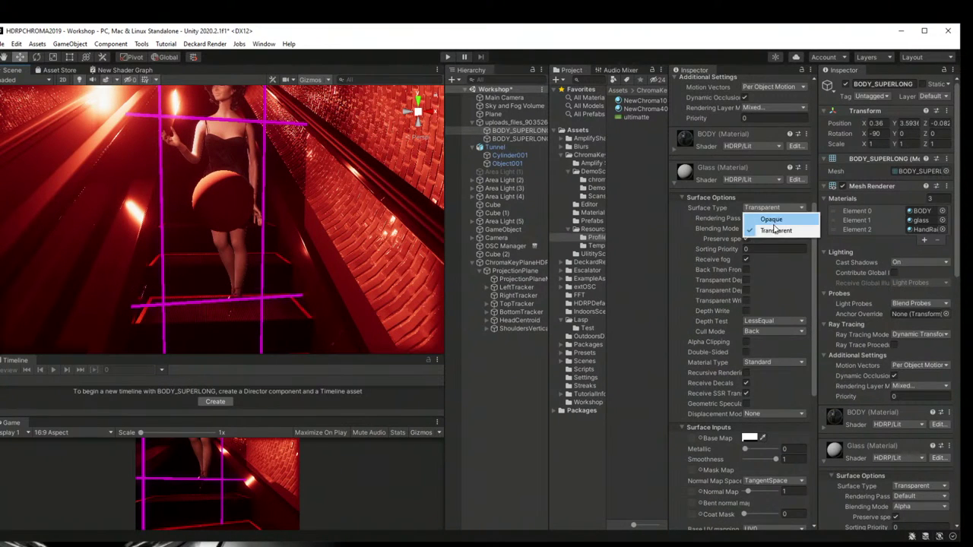
click(772, 219)
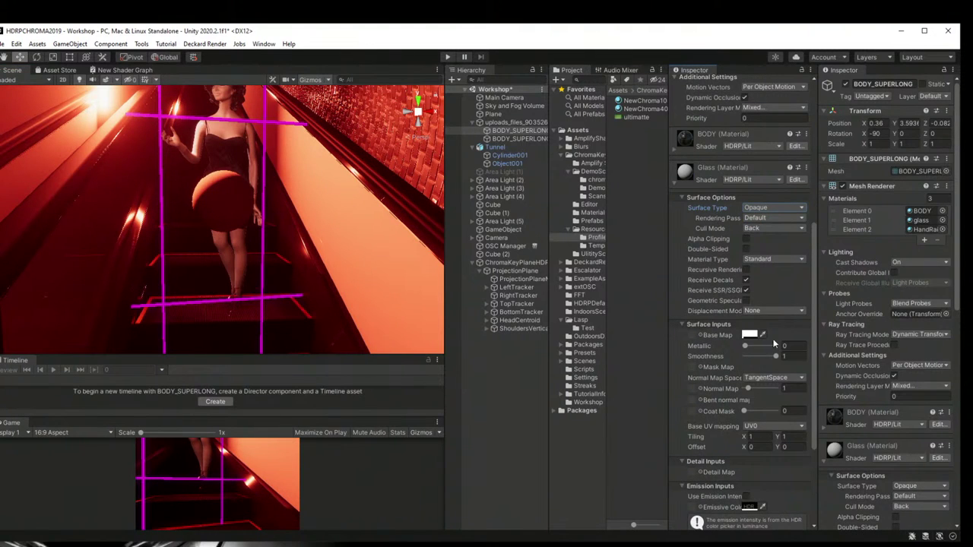
drag(746, 347, 776, 348)
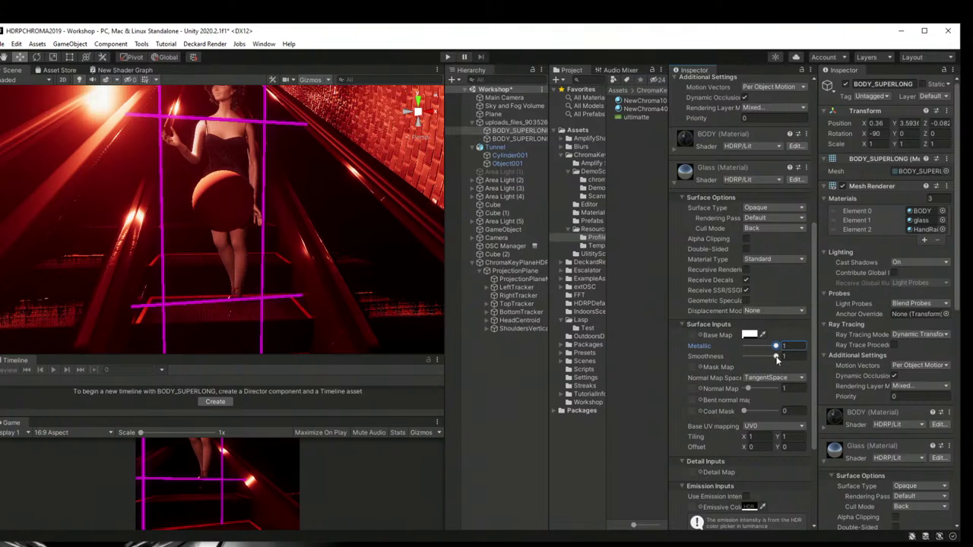
drag(777, 357, 772, 359)
click(750, 335)
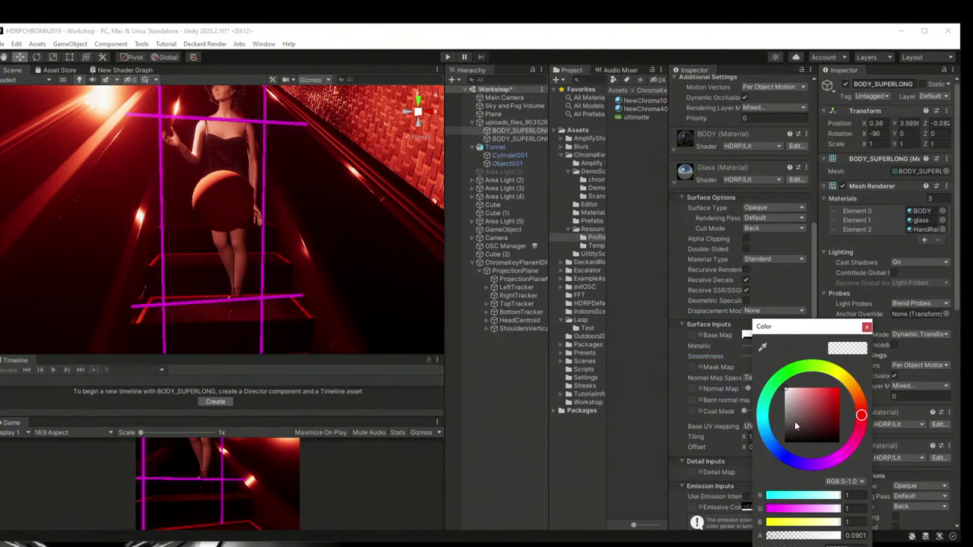
drag(803, 537, 810, 538)
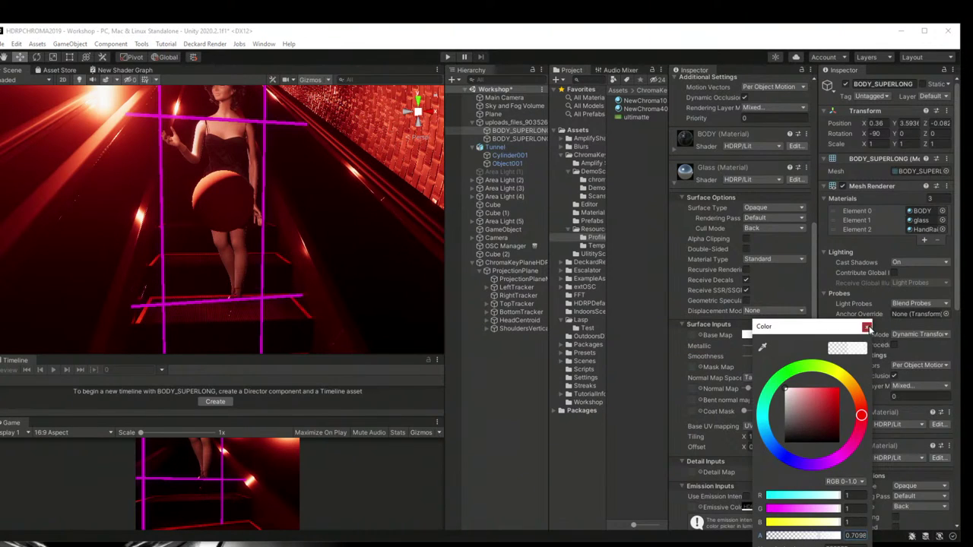
click(867, 327)
Step: Set the Glass normal map strength to 2 and smoothness to 0.42
click(768, 208)
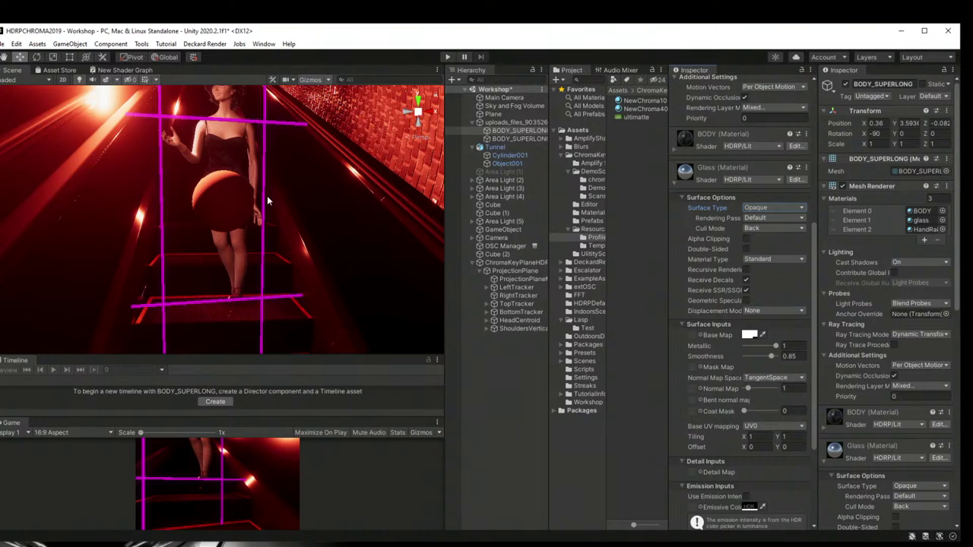
right_drag(267, 196, 274, 228)
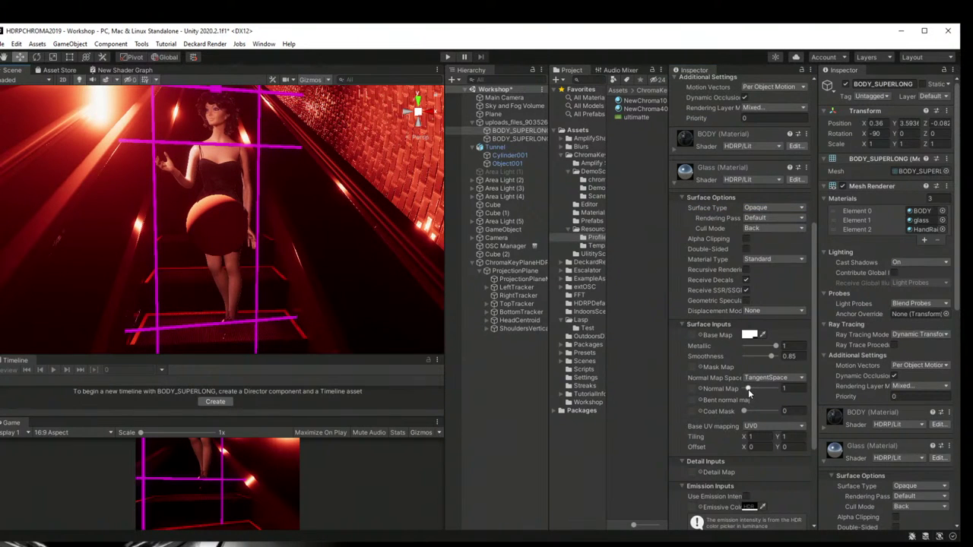
drag(749, 389, 753, 393)
mouse_move(769, 357)
mouse_down()
mouse_move(759, 357)
mouse_move(775, 363)
mouse_up()
Step: Select the Sky and Fog Volume and turn on Ray Tracing for Screen Space Reflection
click(510, 263)
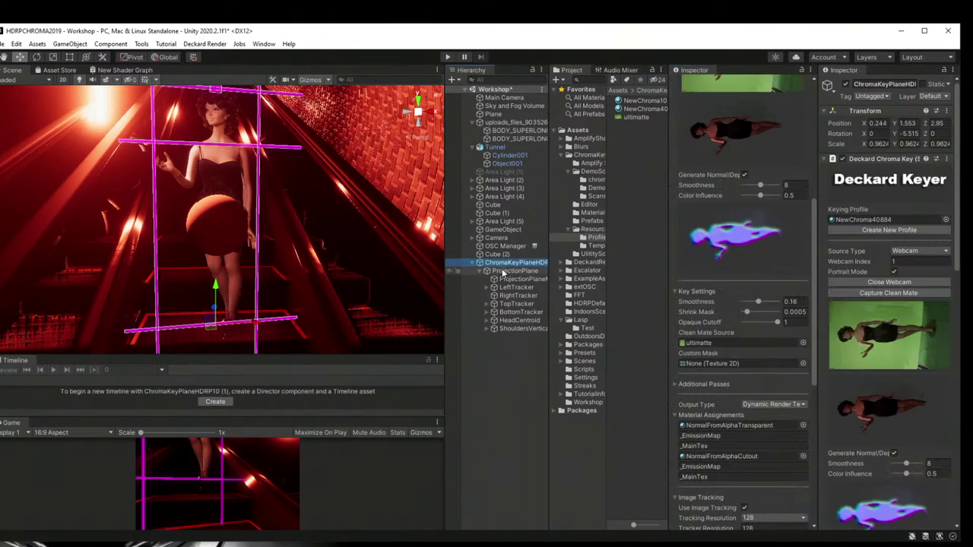
click(473, 263)
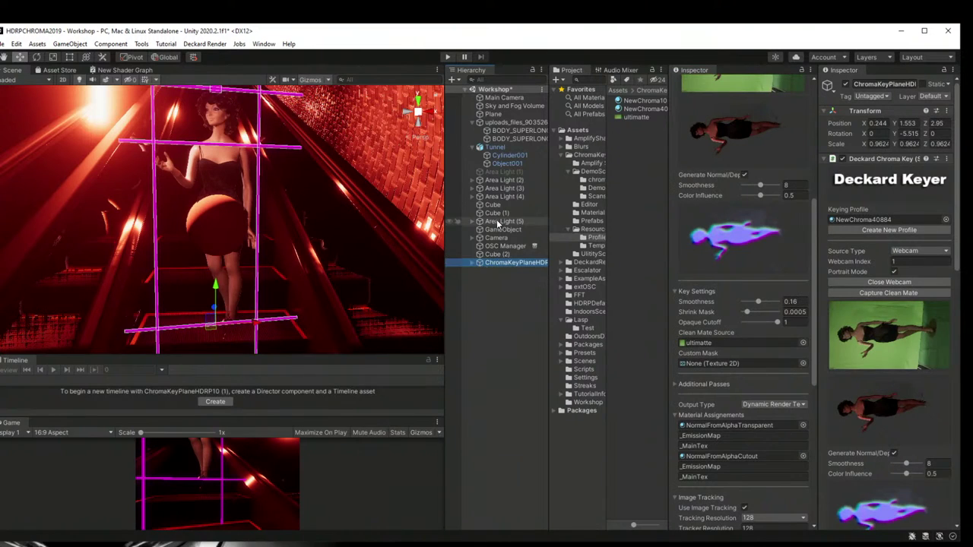
click(502, 221)
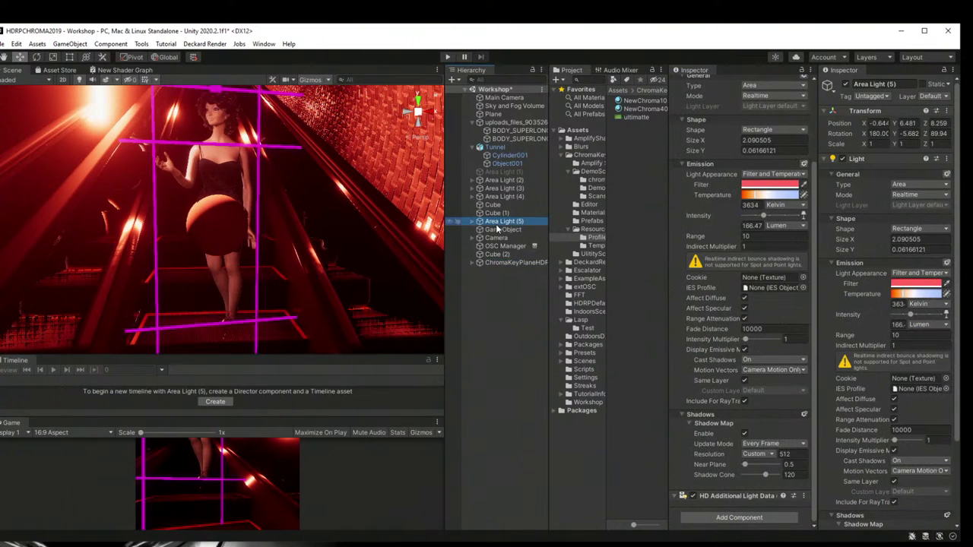
click(508, 106)
scroll(751, 423, down, 10)
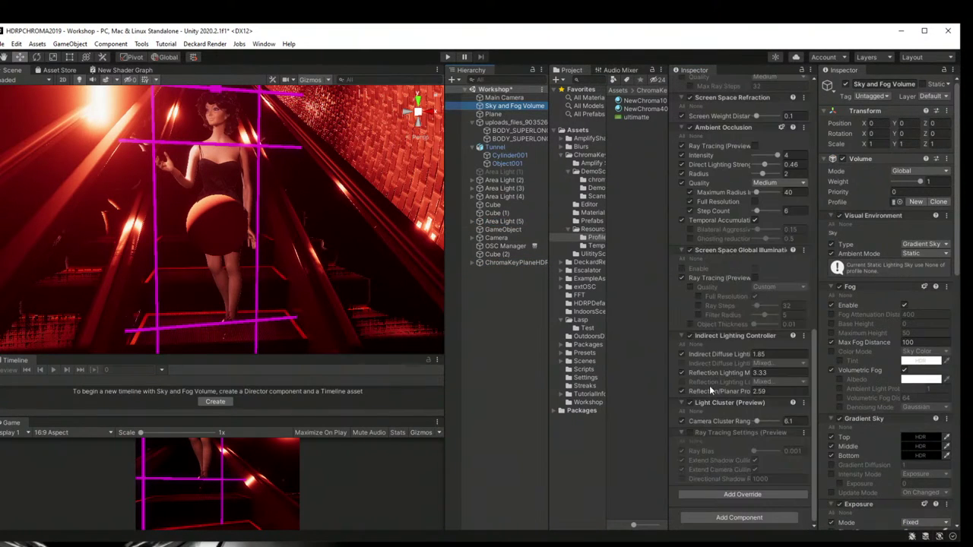
scroll(700, 301, up, 5)
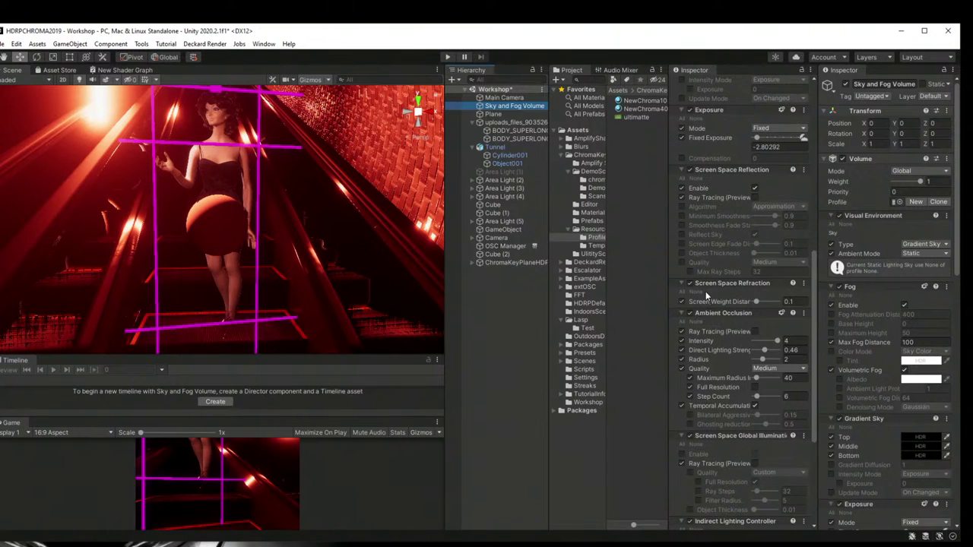
scroll(727, 332, up, 5)
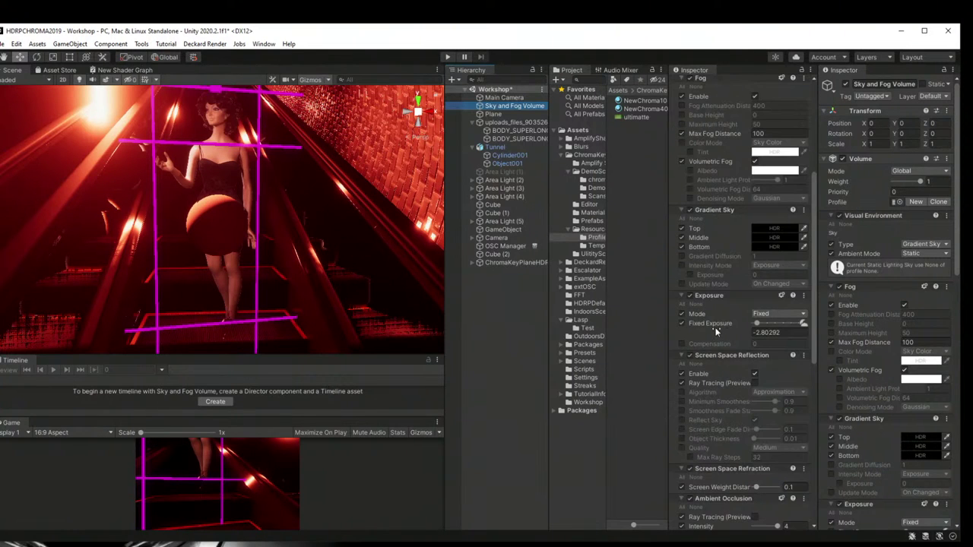
click(755, 383)
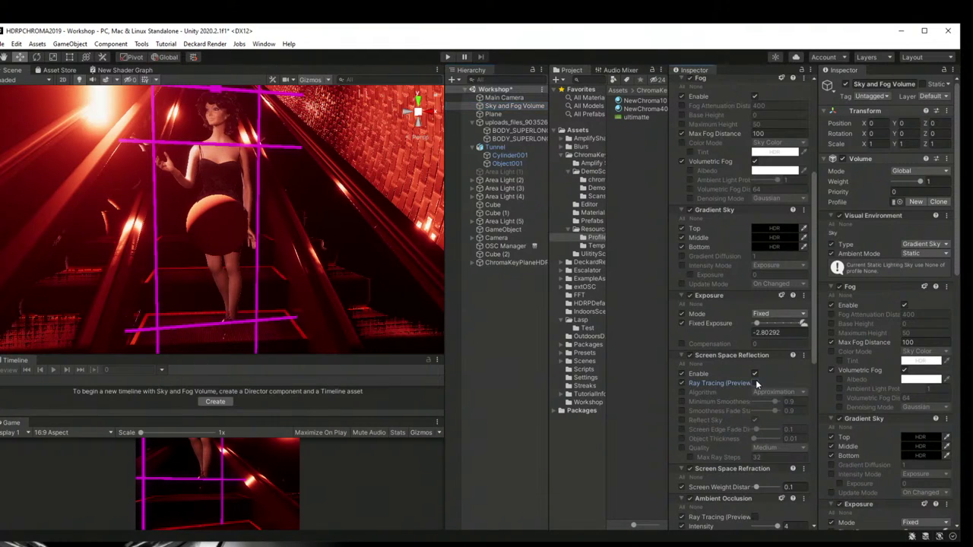
click(756, 383)
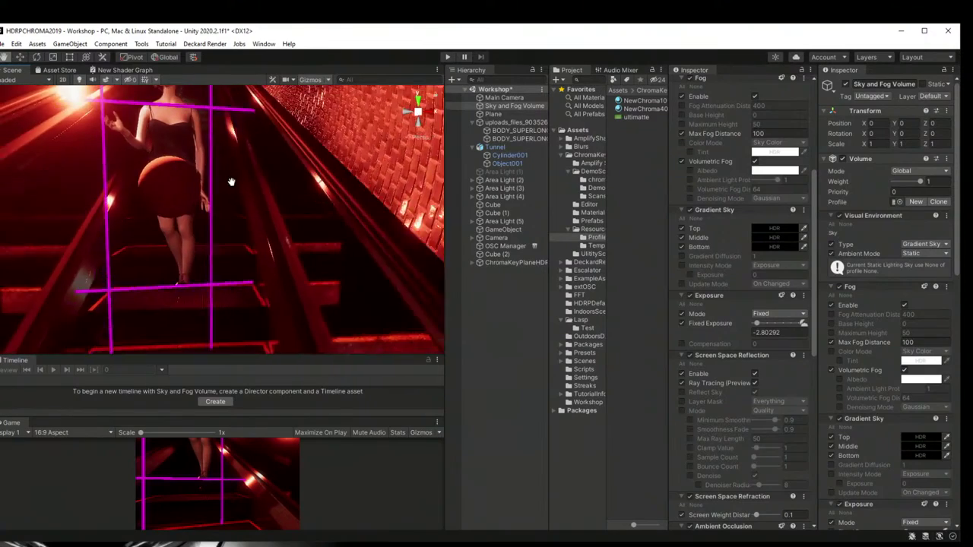
Step: Enable Screen Space Global Illumination, leaving its Ray Tracing off
middle_drag(270, 177, 247, 270)
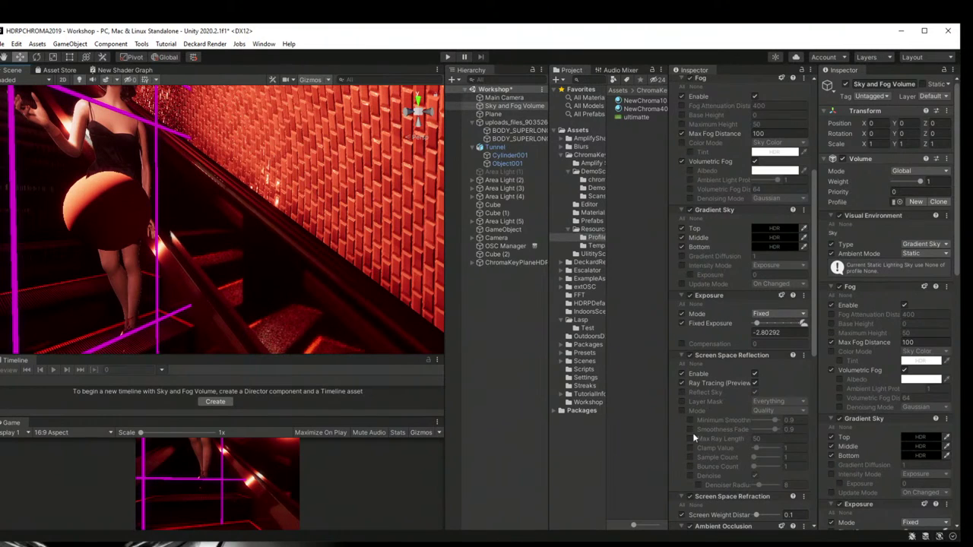
scroll(693, 432, down, 10)
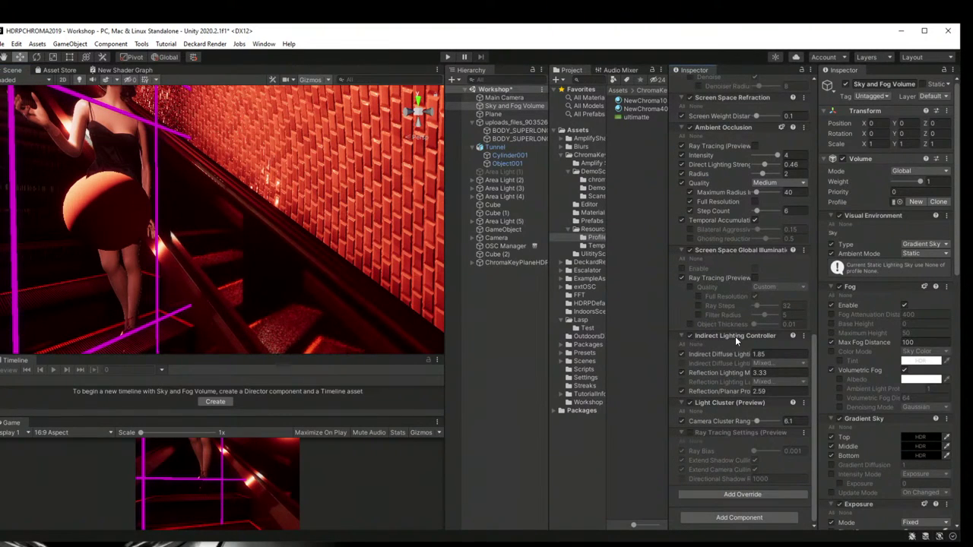
scroll(735, 336, up, 3)
scroll(711, 354, up, 3)
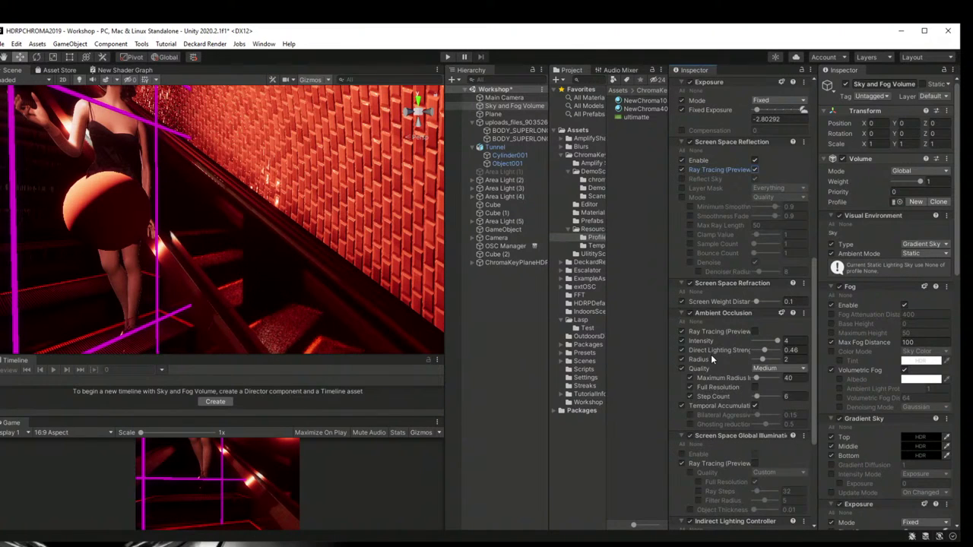
click(682, 454)
click(755, 464)
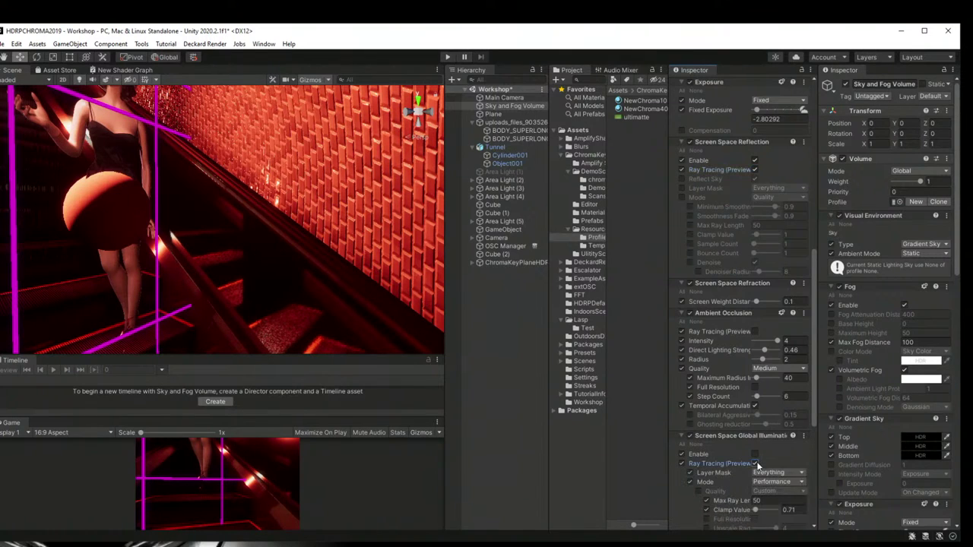
click(755, 464)
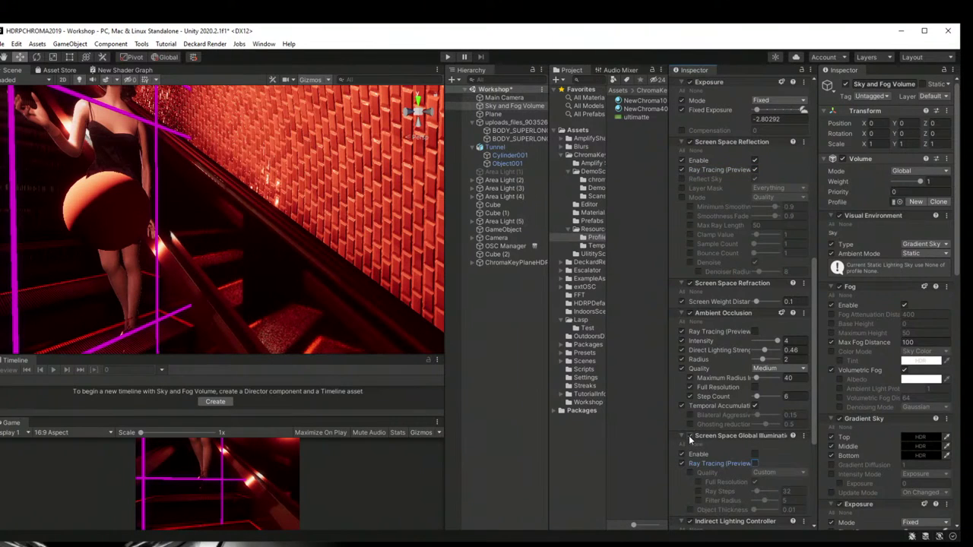
Step: Pan the view down the escalator toward the performer and inspect the Main Camera
scroll(727, 341, up, 3)
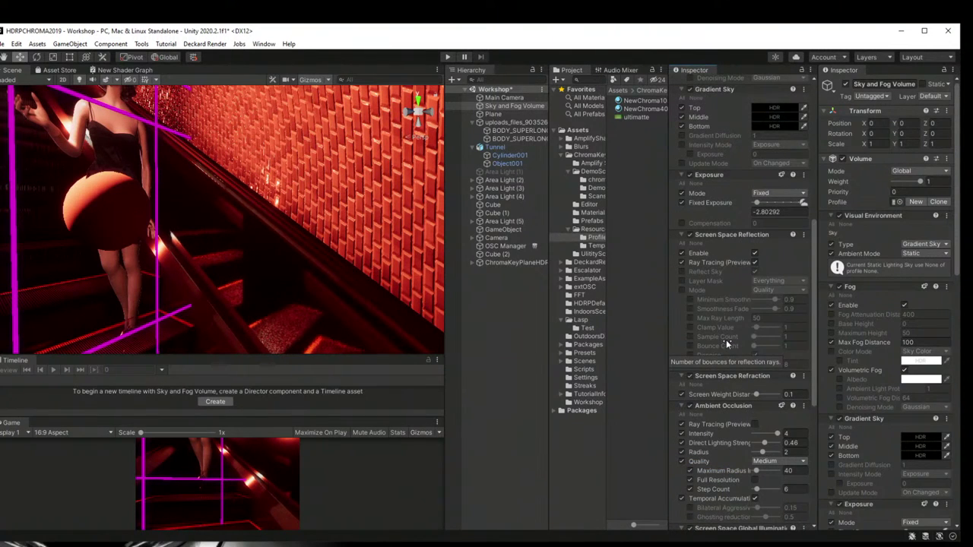
middle_drag(248, 355, 237, 250)
scroll(237, 250, up, 3)
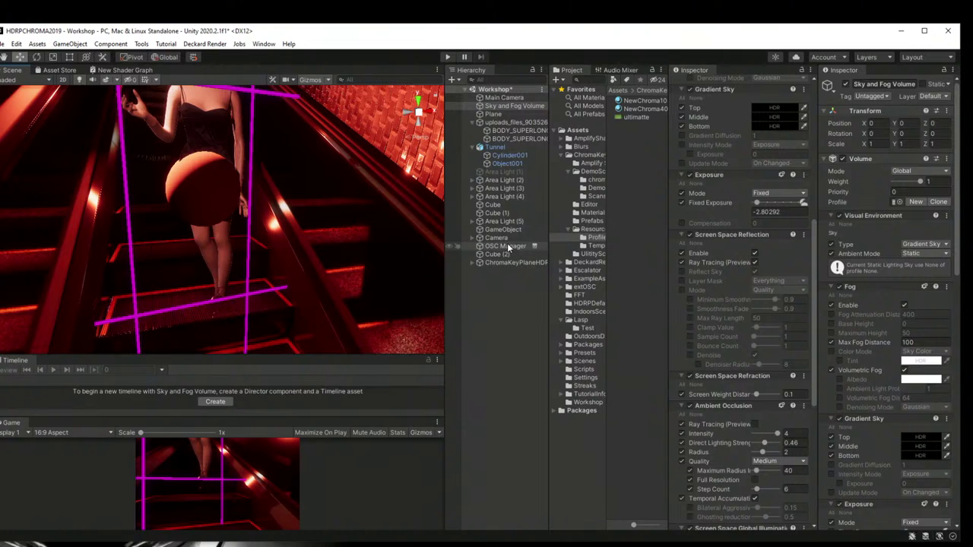
scroll(702, 281, up, 10)
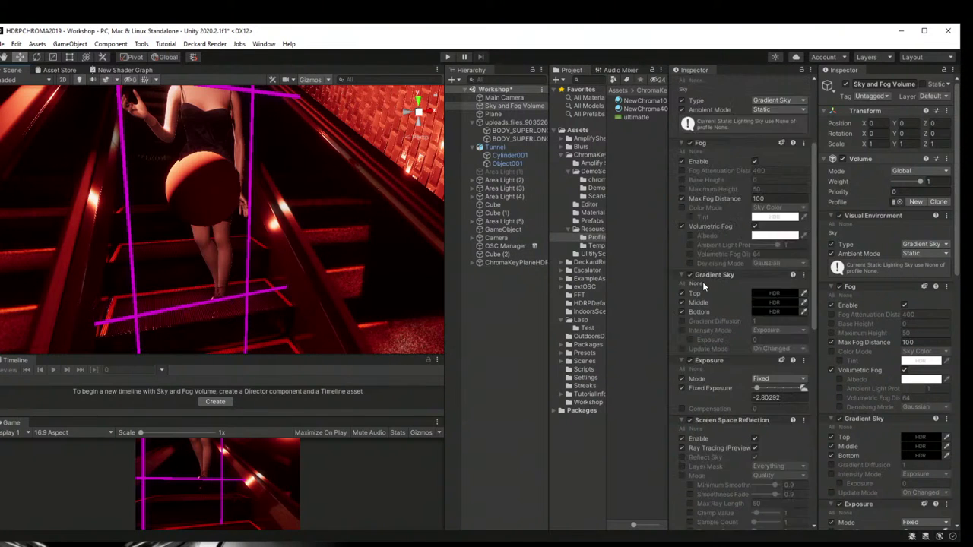
click(514, 98)
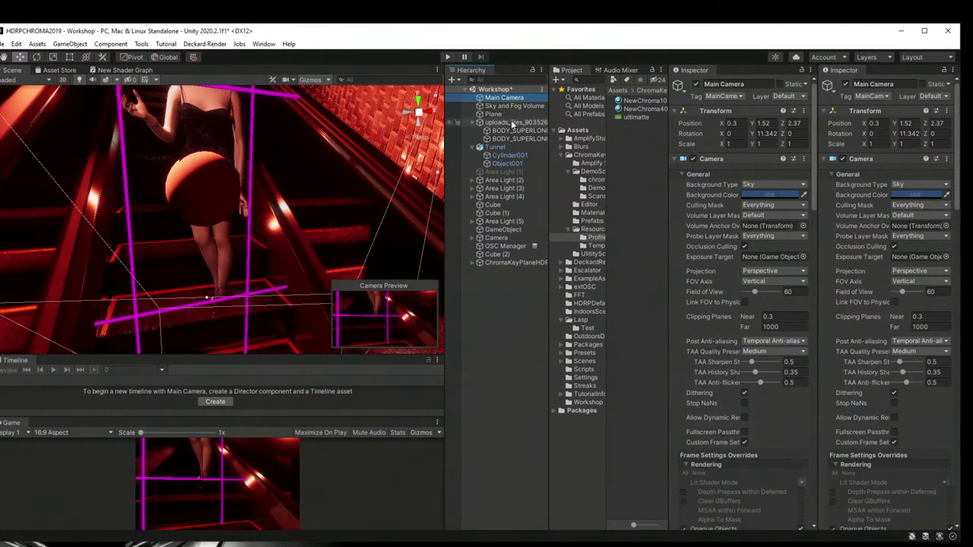
Step: Inspect the escalator model's transform and the Camera object, then clear the selection
click(511, 121)
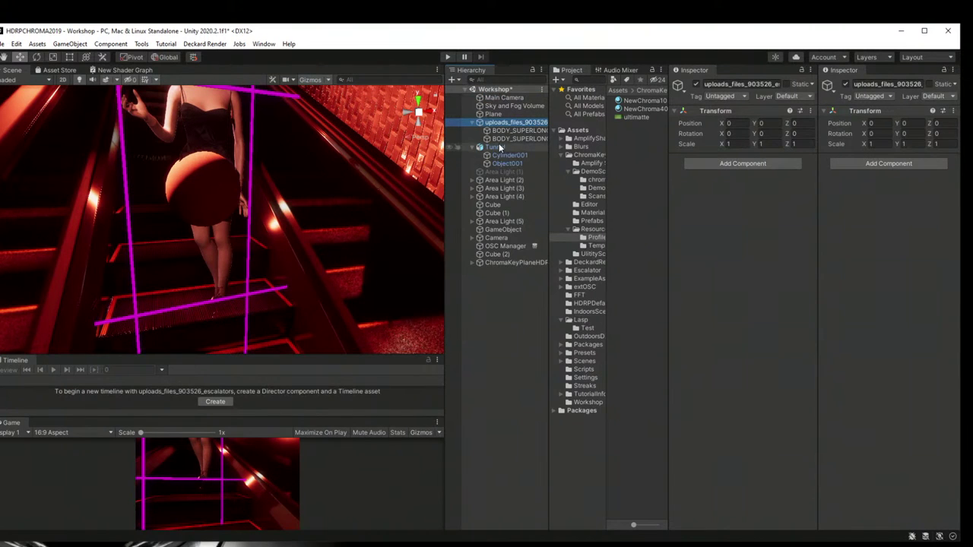
click(497, 237)
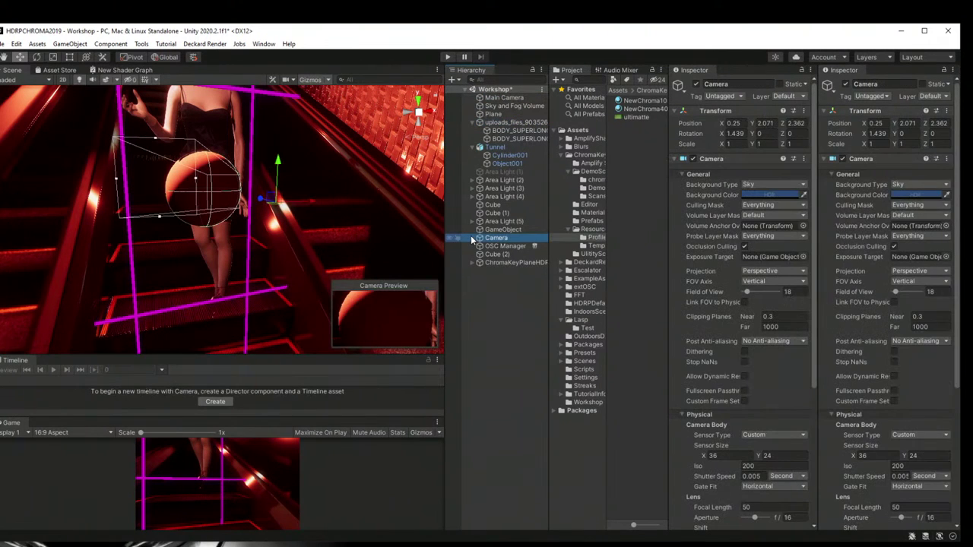
click(497, 444)
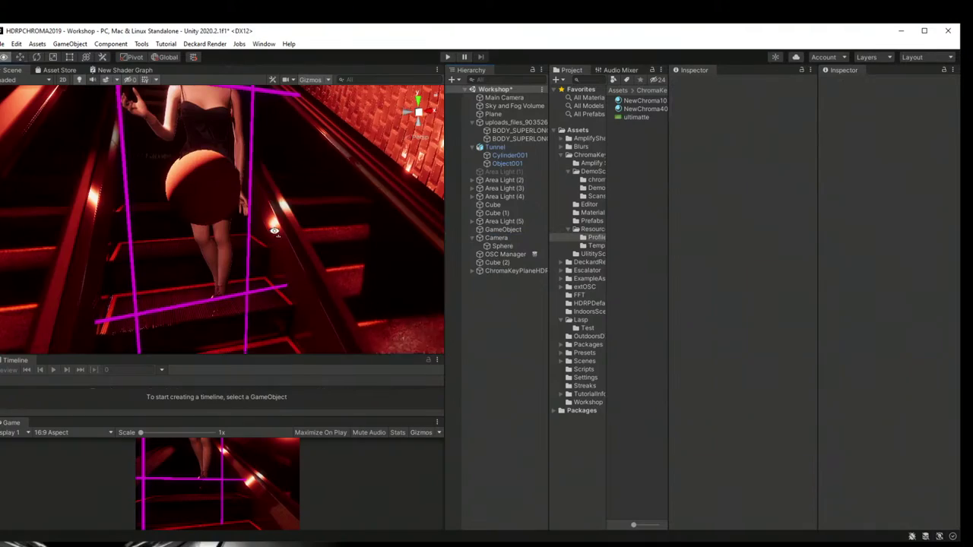
middle_drag(259, 274, 215, 232)
scroll(280, 232, down, 10)
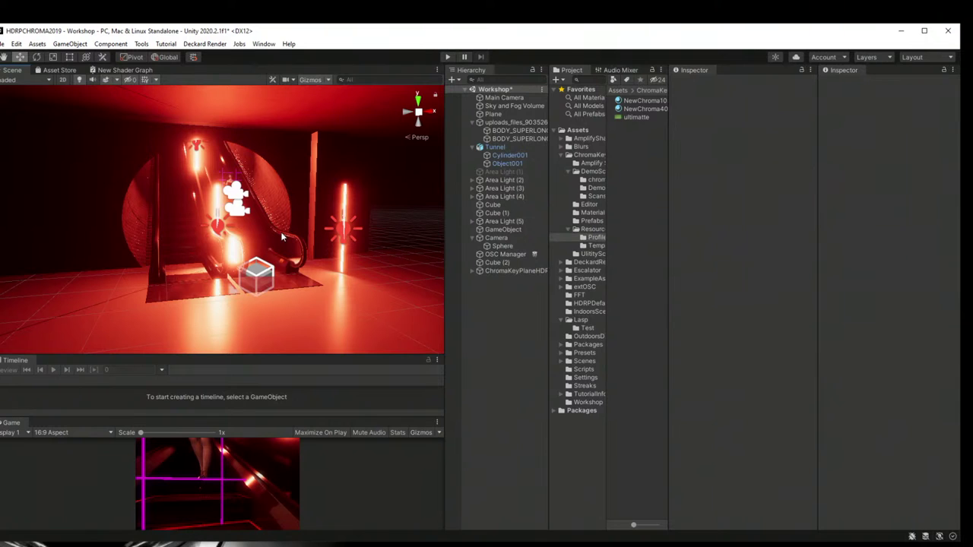
Step: Check the performer plane and Camera, then dismiss the create-object menu without adding anything
click(502, 269)
click(473, 238)
click(471, 238)
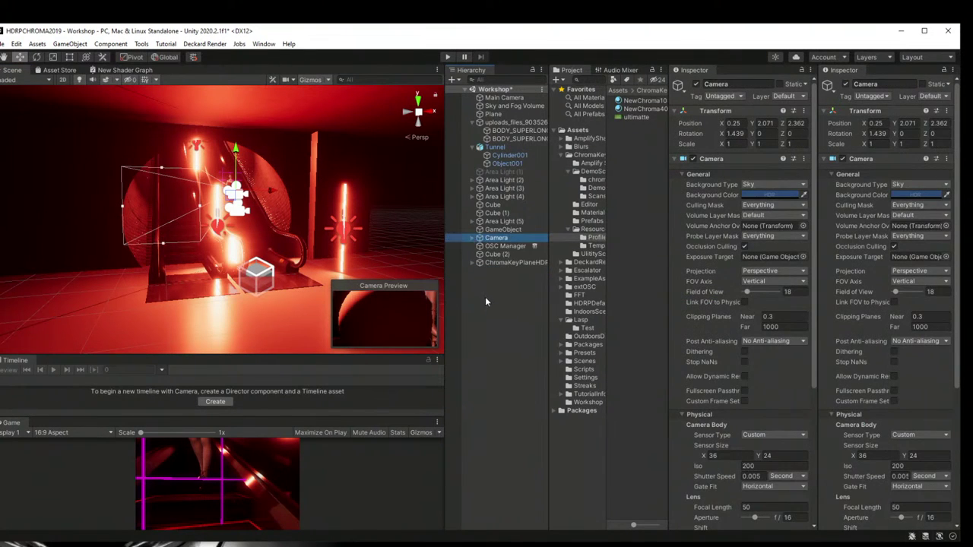
click(483, 296)
right_click(483, 286)
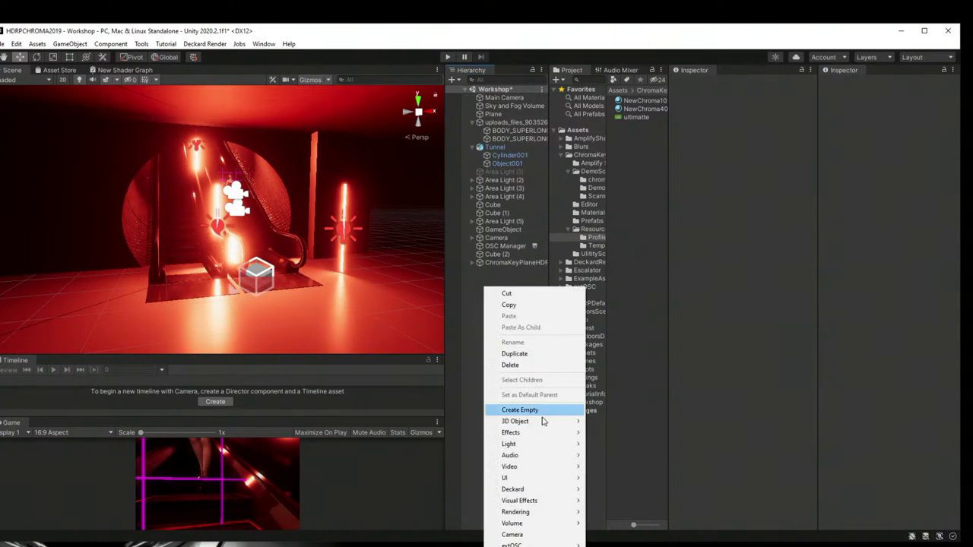
mouse_move(543, 444)
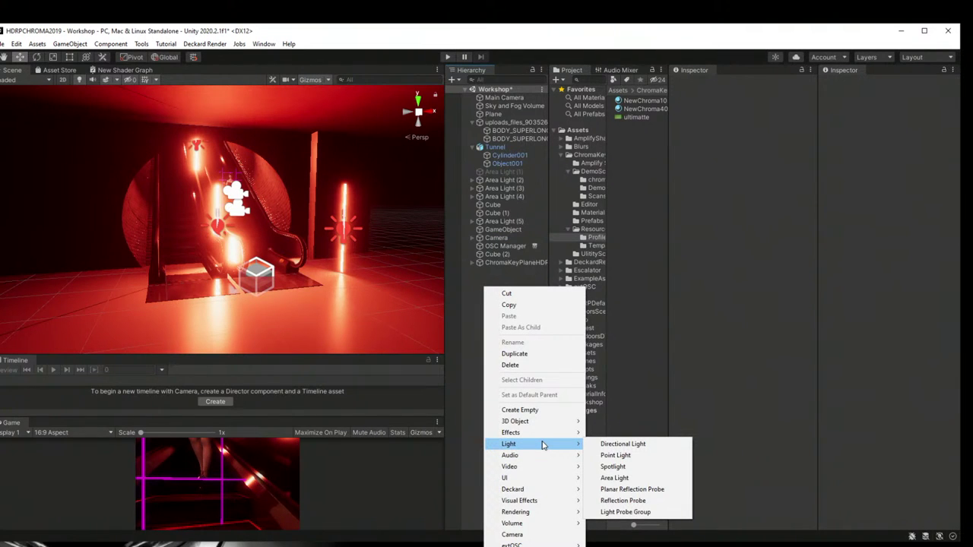
click(366, 285)
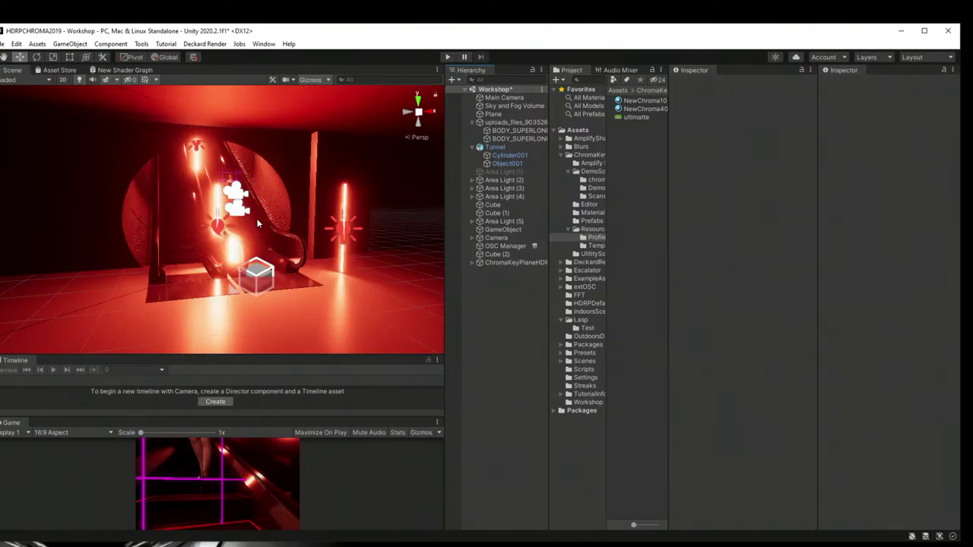
Step: Move ChromaKeyPlaneHDRP beside the red light tube and down onto the floor at 0.244, -0.148, -2.13
right_drag(259, 224, 196, 308)
right_drag(175, 114, 200, 256)
click(225, 269)
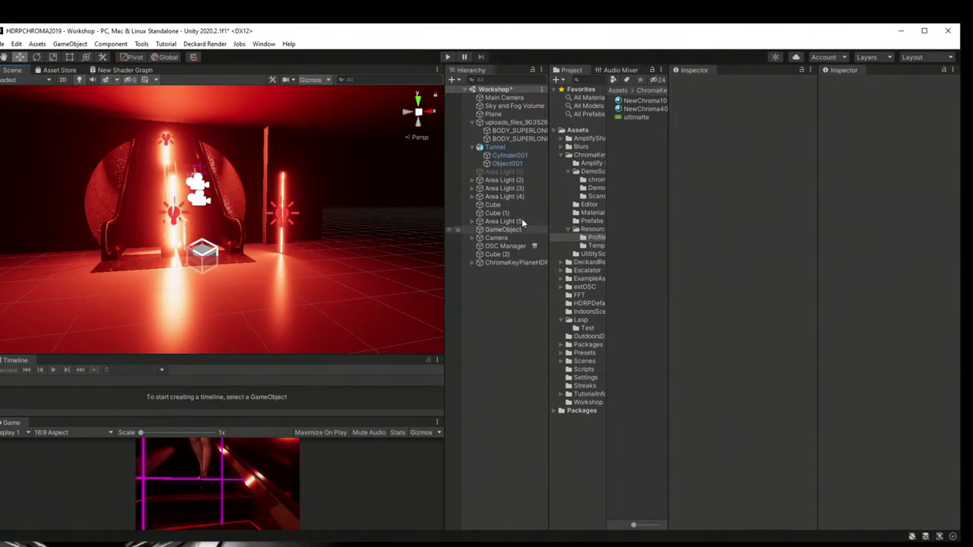
click(494, 262)
right_drag(83, 137, 131, 212)
drag(61, 175, 236, 246)
right_drag(236, 246, 197, 152)
drag(197, 152, 202, 190)
click(473, 329)
Step: Orbit the view around the performer to check its placement on the floor
scroll(245, 258, up, 5)
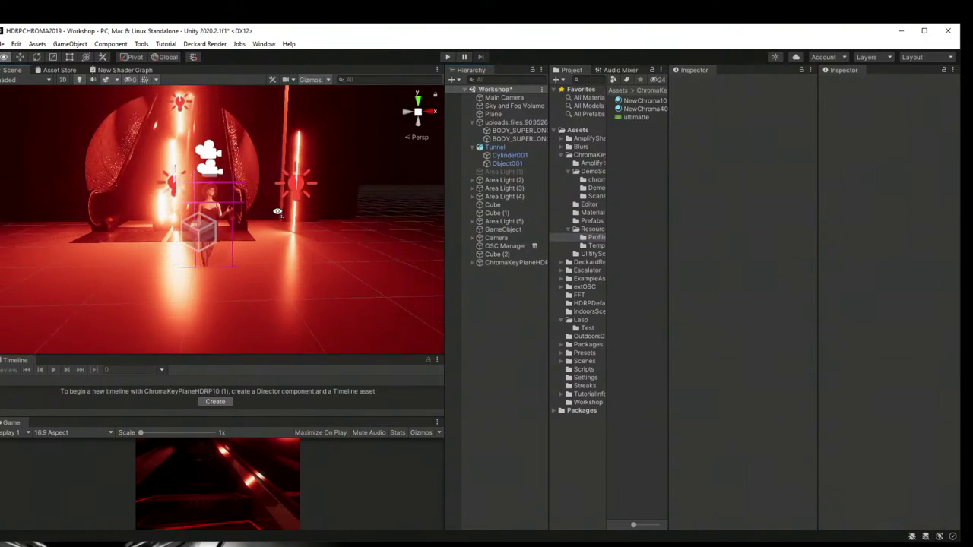
scroll(245, 248, up, 3)
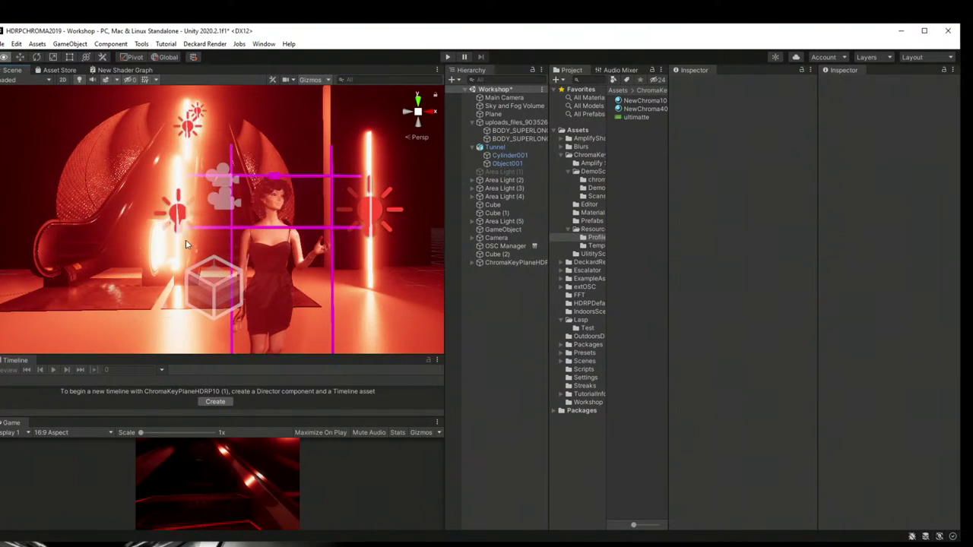
right_drag(185, 240, 219, 271)
scroll(228, 266, down, 5)
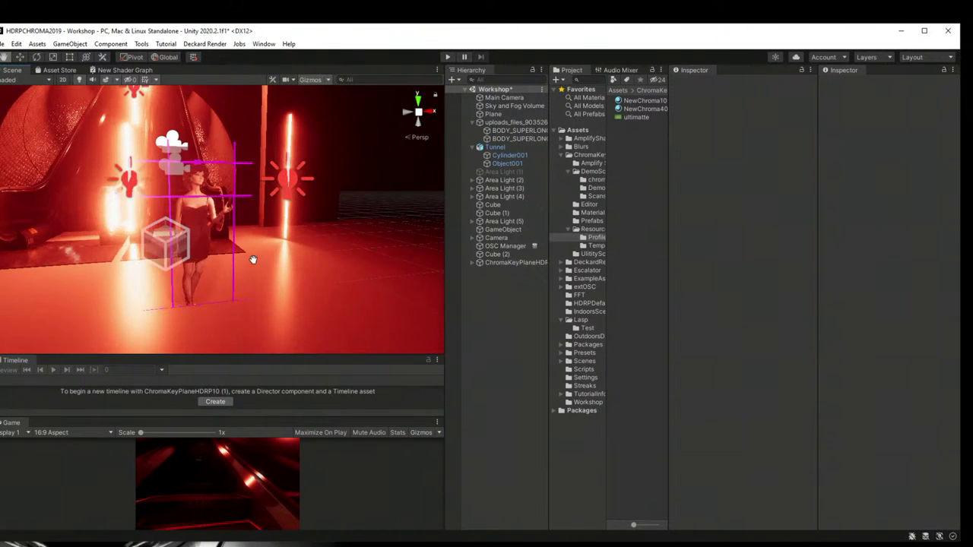
Step: Add a Spotlight to the scene from the Hierarchy's Light menu
right_click(492, 303)
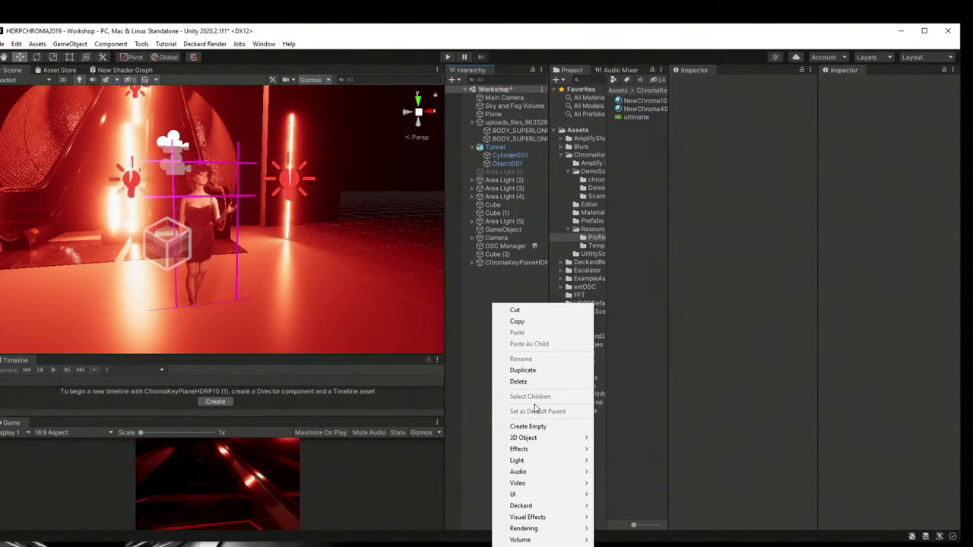
mouse_move(542, 462)
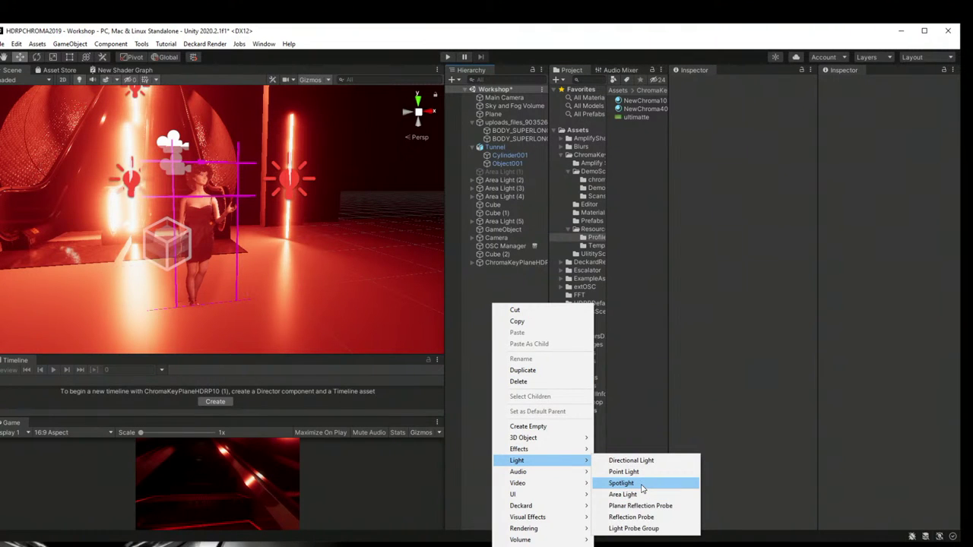
click(642, 485)
alt+drag(146, 243, 108, 237)
Step: Tilt the spot light's cone sideways and place it by the escalator at 1.67, 0.97, -0.06
click(35, 57)
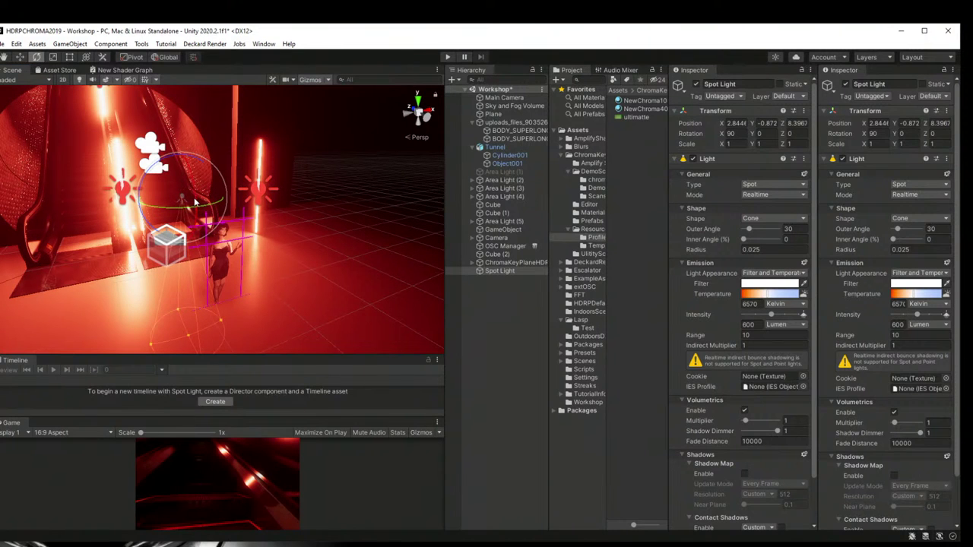
drag(195, 202, 171, 148)
key(w)
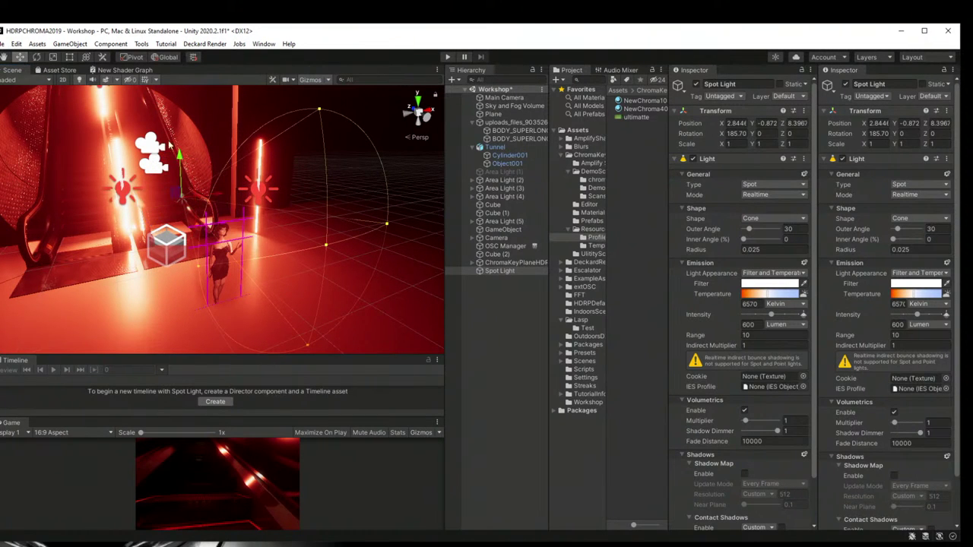
alt+drag(195, 209, 343, 232)
middle_drag(304, 221, 247, 196)
scroll(246, 197, down, 5)
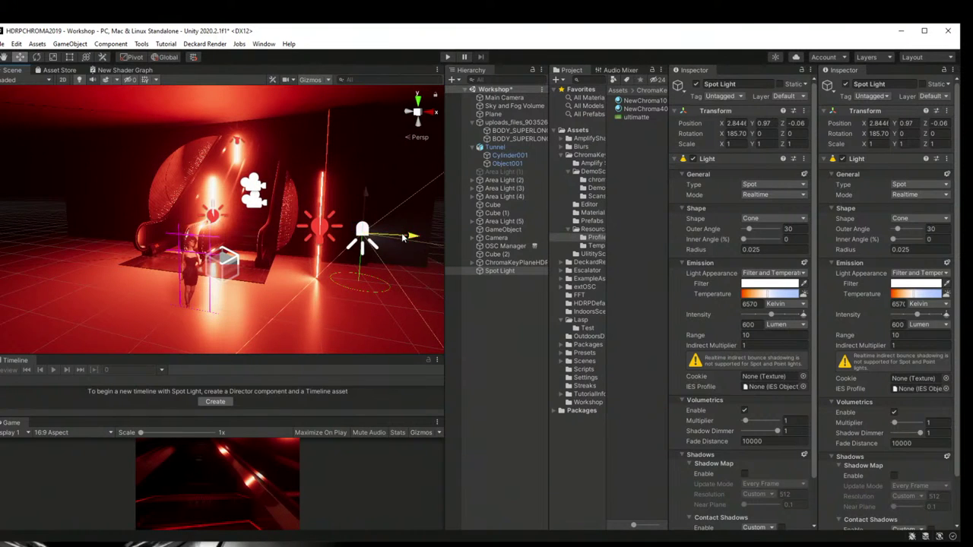
drag(403, 238, 334, 242)
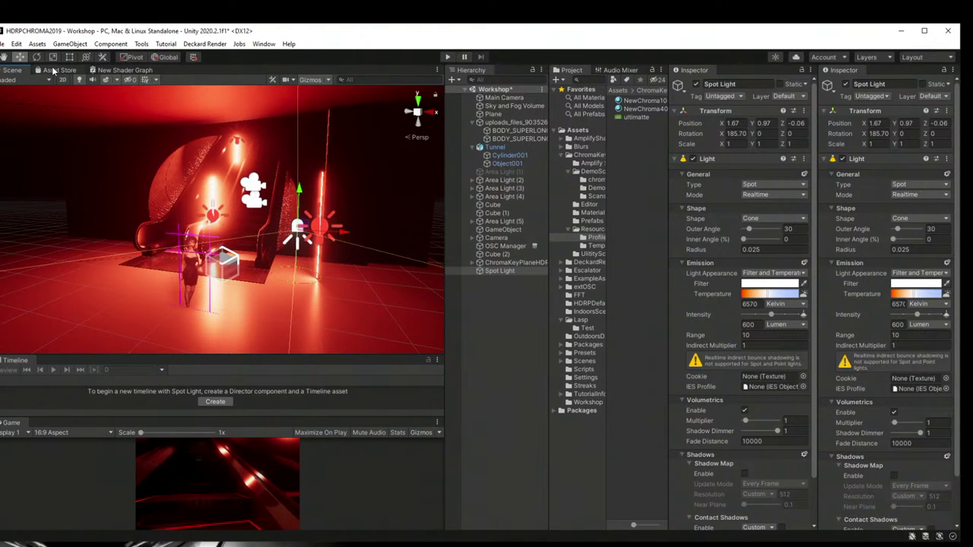
click(38, 59)
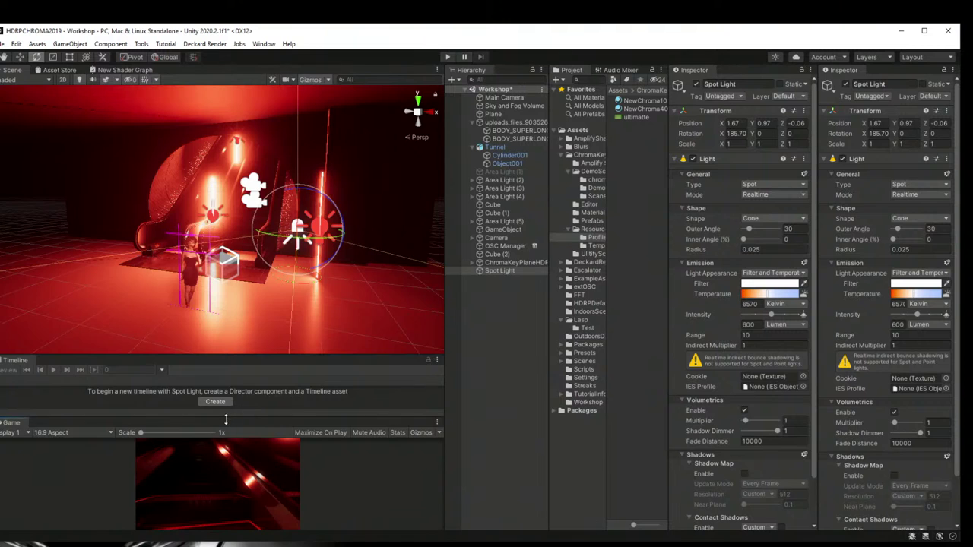
drag(226, 416, 228, 310)
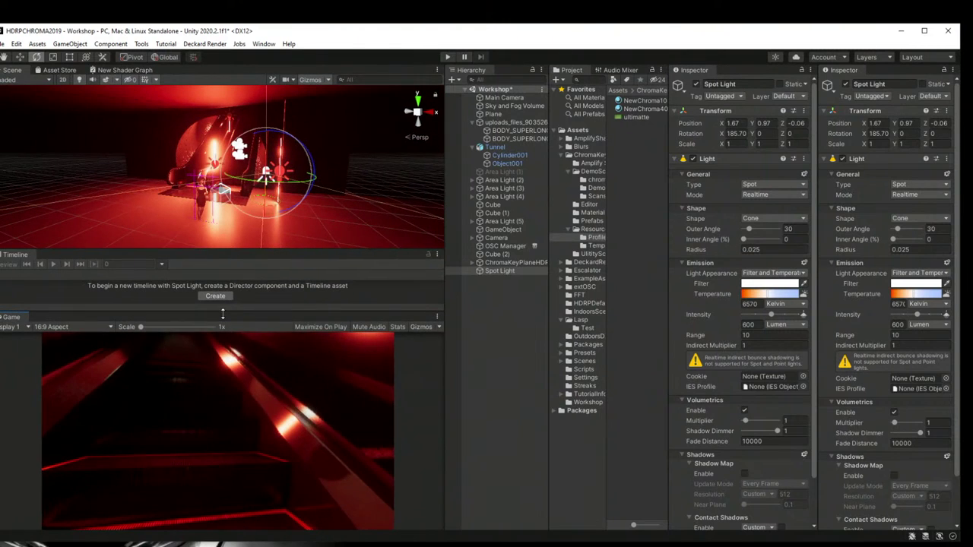
Step: Pull the Main Camera back to 0.04, 0.56, -3.138 to frame the performer, then select the Spot Light
click(502, 97)
middle_drag(114, 120, 207, 204)
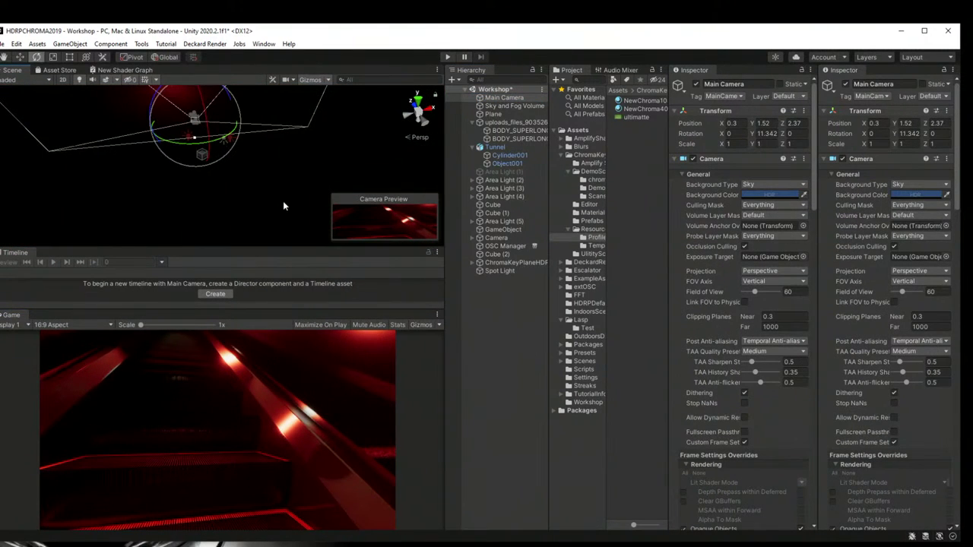
middle_drag(280, 191, 285, 180)
alt+drag(307, 189, 266, 186)
key(e)
click(481, 98)
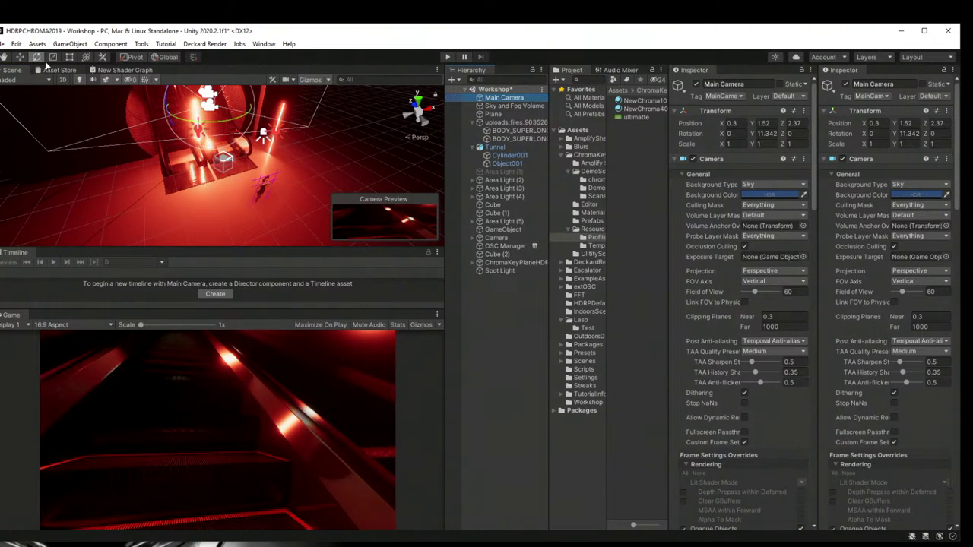
click(20, 57)
drag(199, 99, 305, 221)
click(501, 274)
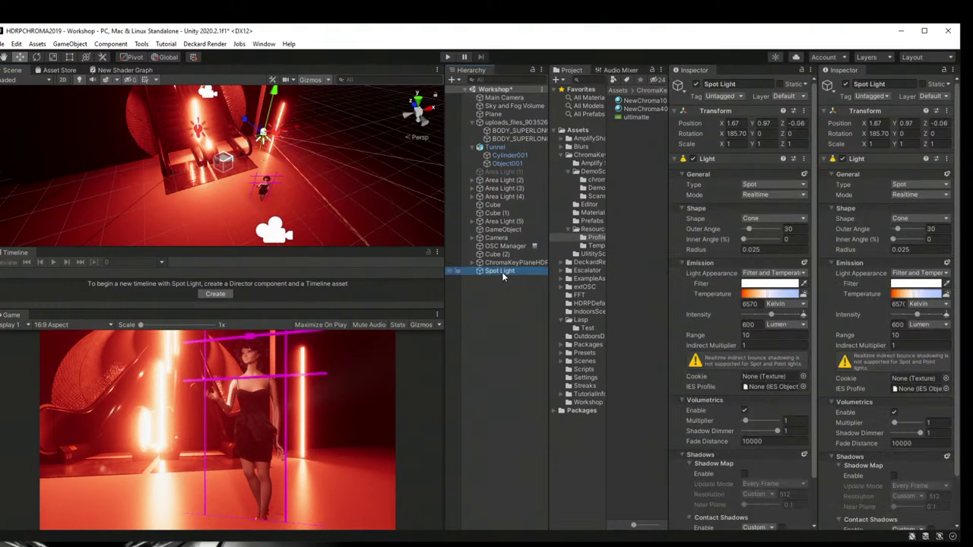
click(36, 57)
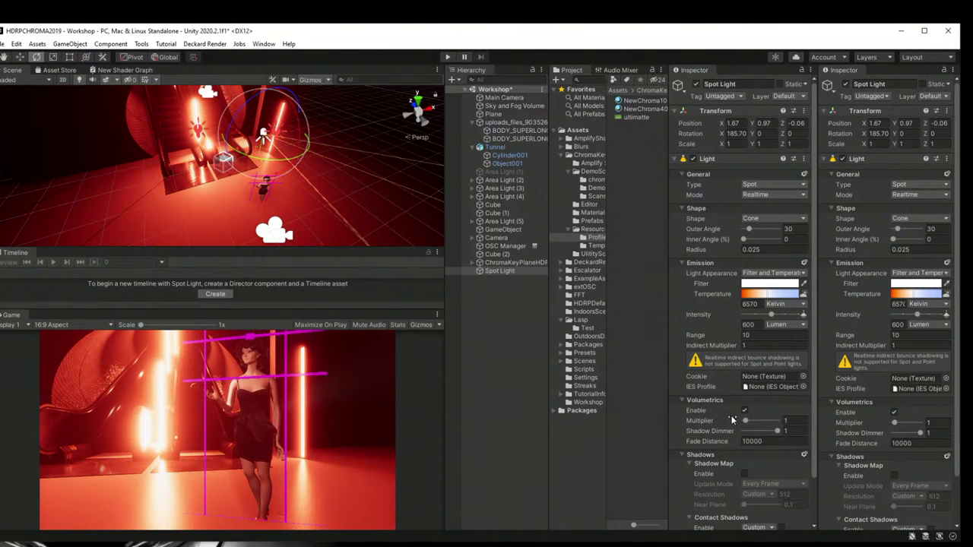
Step: Set the spot light's Volumetrics Multiplier to 16 and re-aim it toward the performer
drag(746, 423, 777, 424)
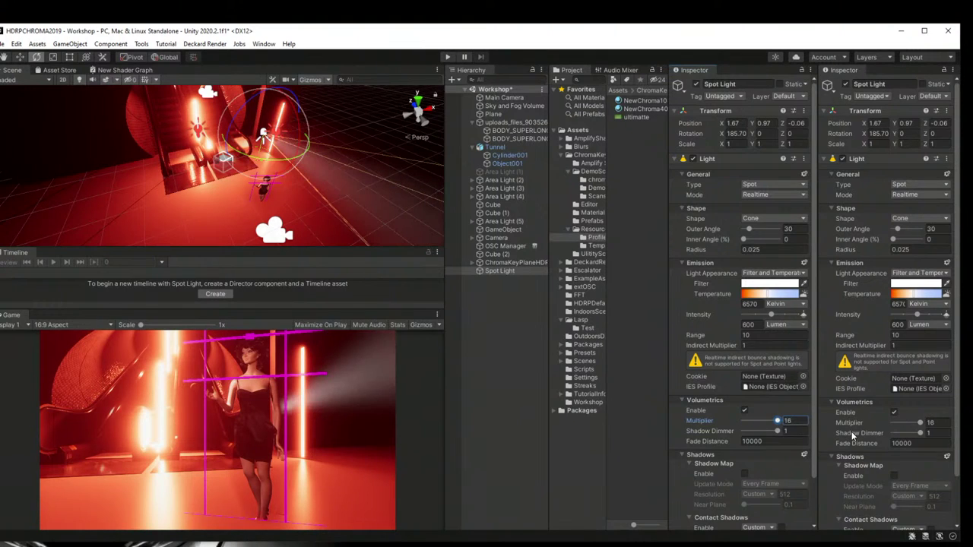
mouse_move(304, 158)
mouse_down()
mouse_move(229, 160)
mouse_move(297, 129)
mouse_move(307, 173)
mouse_up()
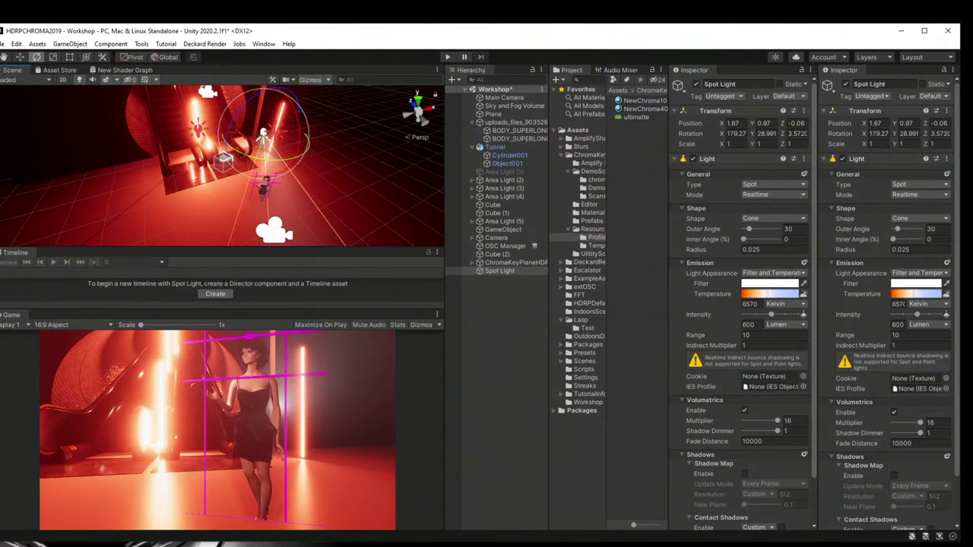
click(20, 58)
drag(264, 143, 289, 120)
click(37, 57)
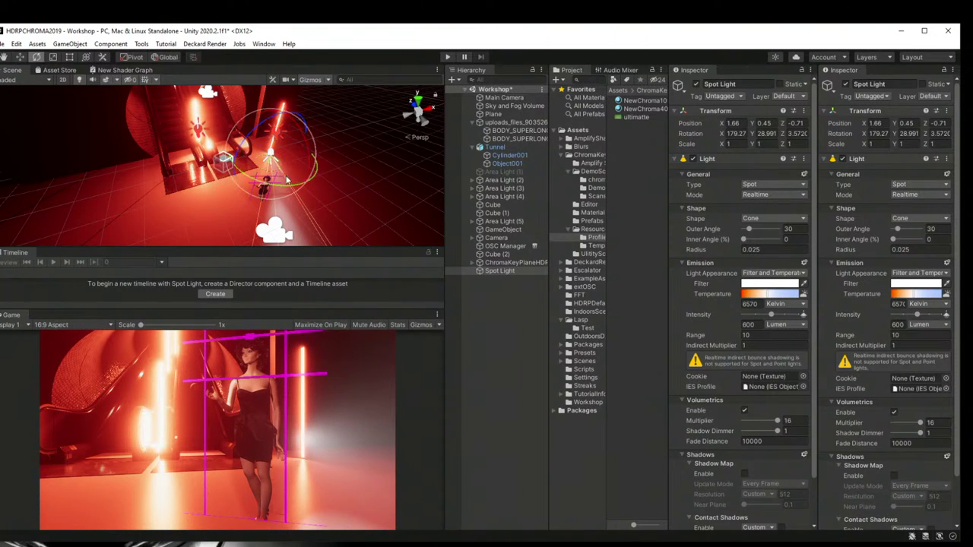
drag(309, 174, 263, 183)
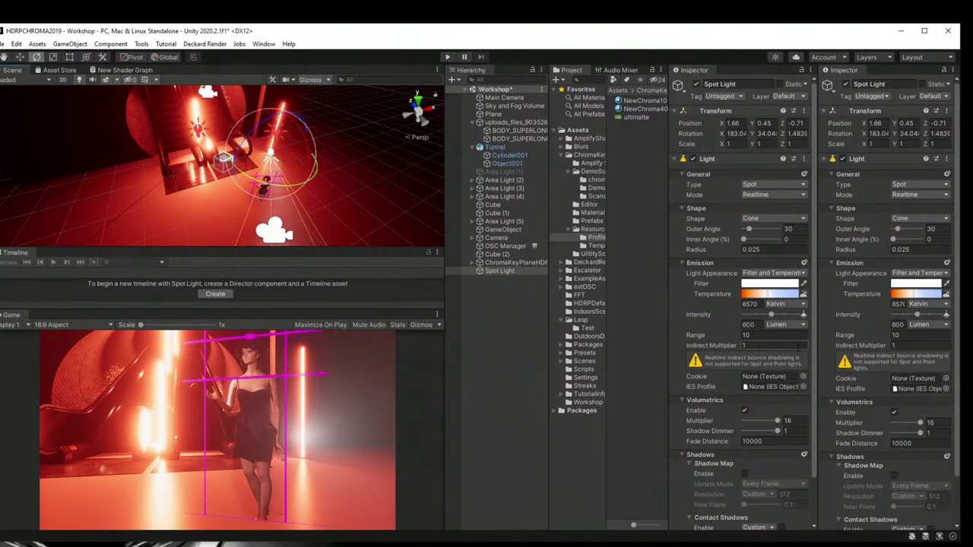
Step: Enable spot light shadows and raise its intensity to 7470 lumen
click(744, 473)
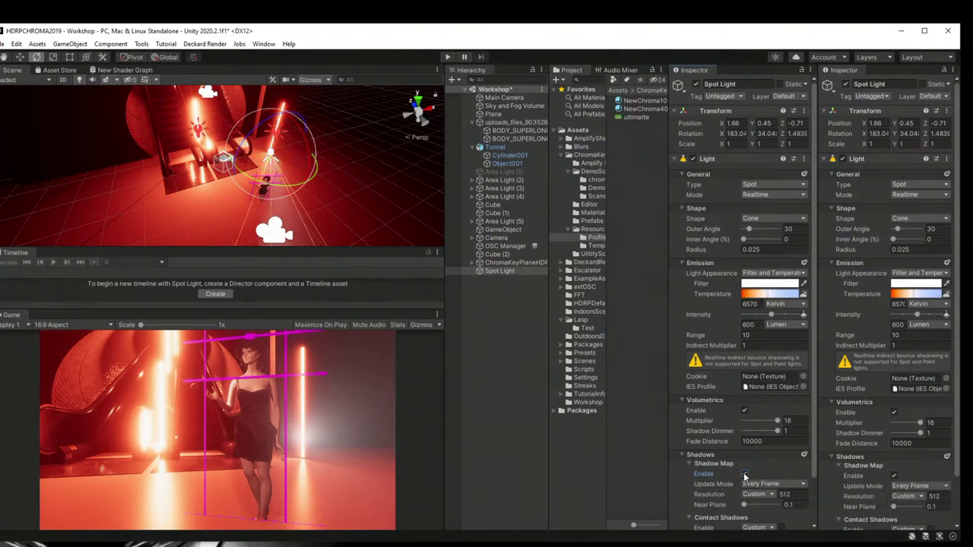
drag(290, 190, 281, 190)
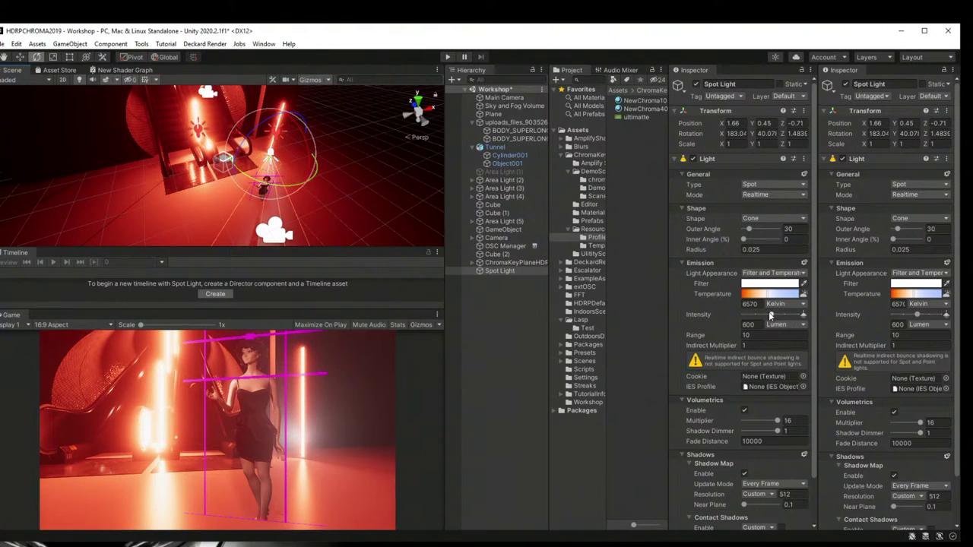
drag(771, 317, 800, 318)
Step: Swing the spot light back onto the performer and warm its temperature to 3918 K
click(19, 57)
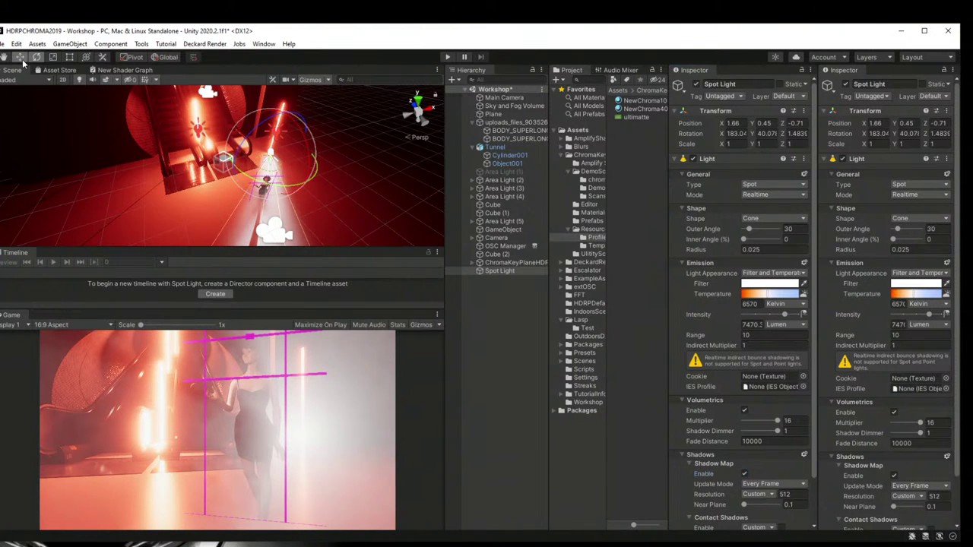
drag(296, 148, 259, 154)
click(36, 57)
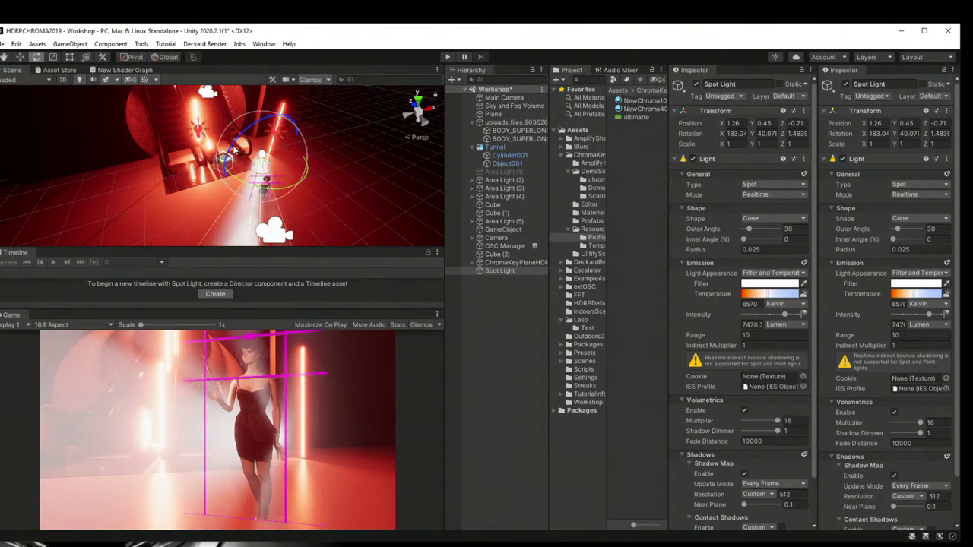
drag(276, 192, 249, 196)
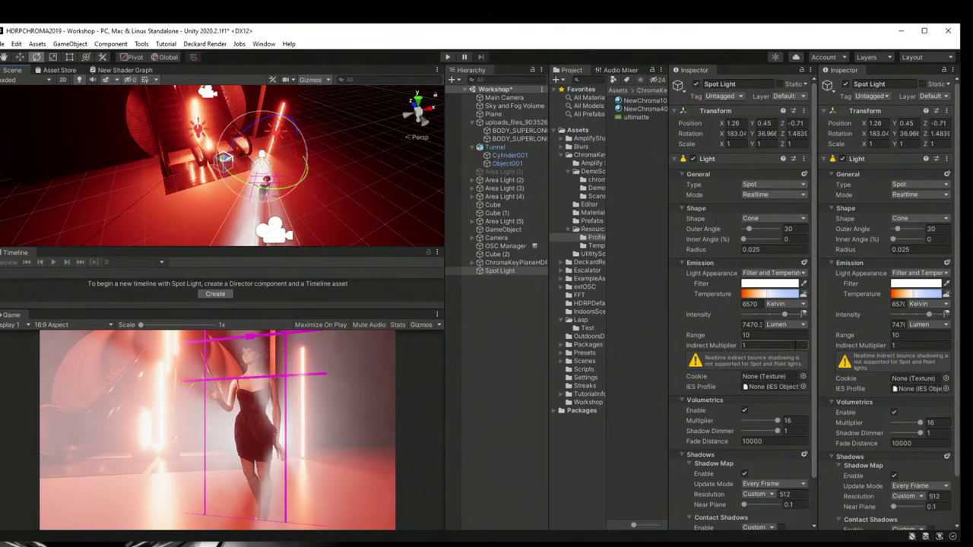
drag(770, 295, 756, 295)
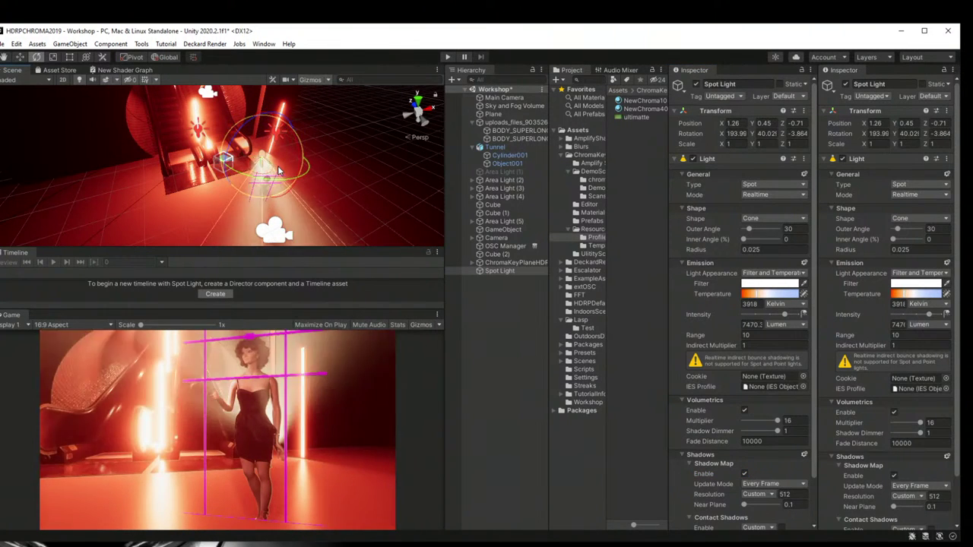
drag(278, 177, 277, 175)
Step: Try High and Ultra shadow map resolutions, then settle on Medium (512)
scroll(756, 424, down, 3)
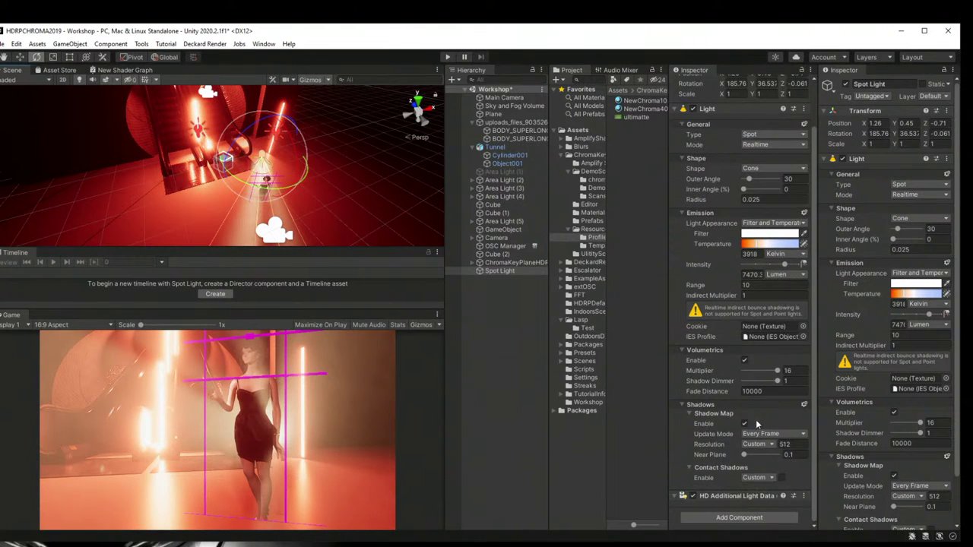
click(760, 445)
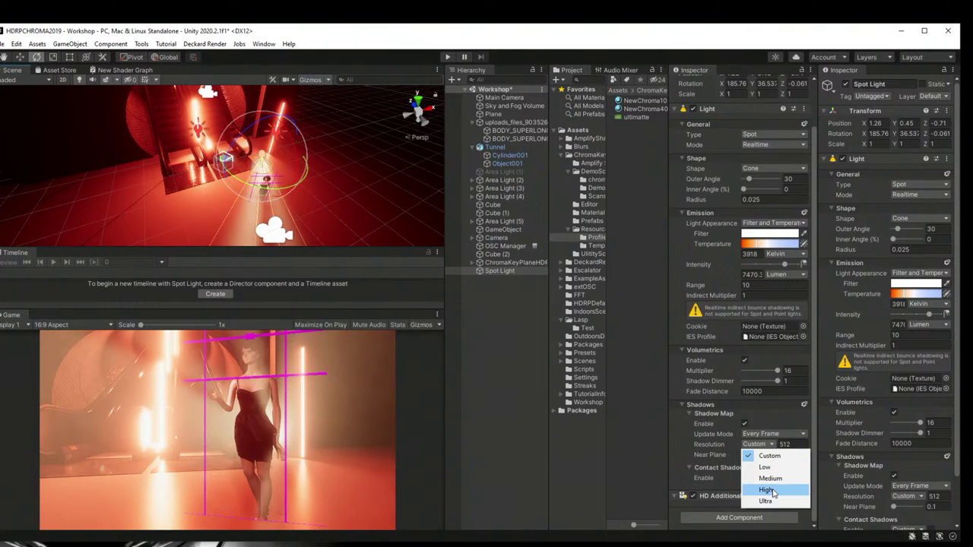
click(774, 490)
click(760, 478)
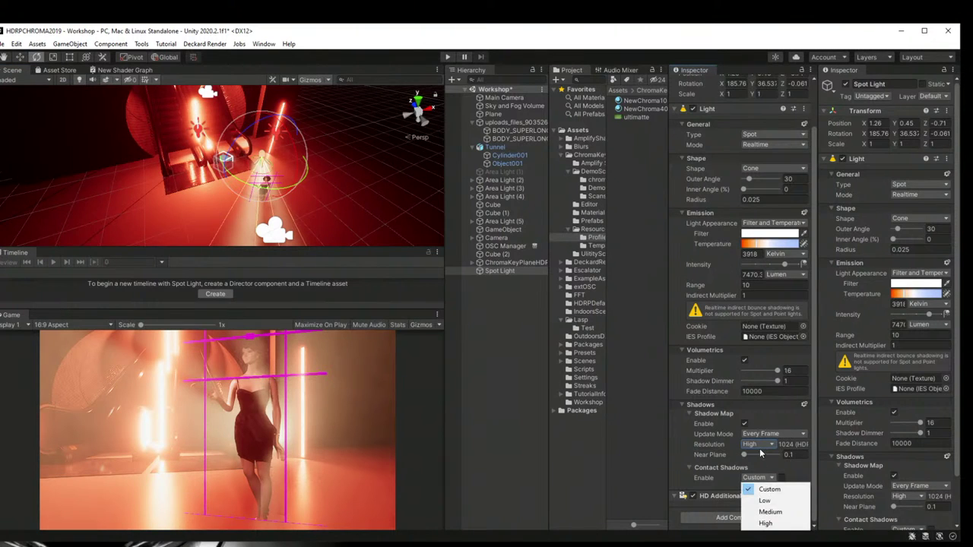
click(760, 445)
click(766, 501)
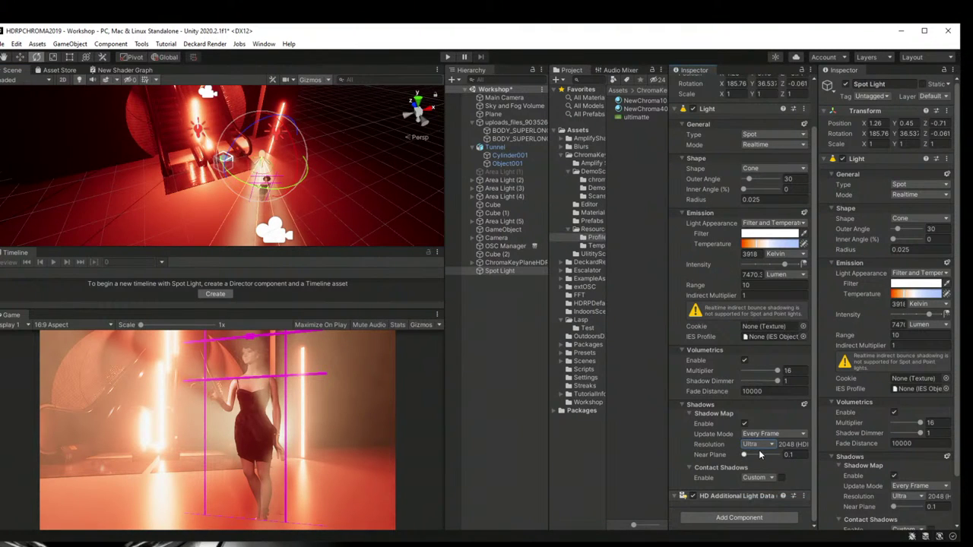
click(760, 446)
click(765, 490)
click(755, 446)
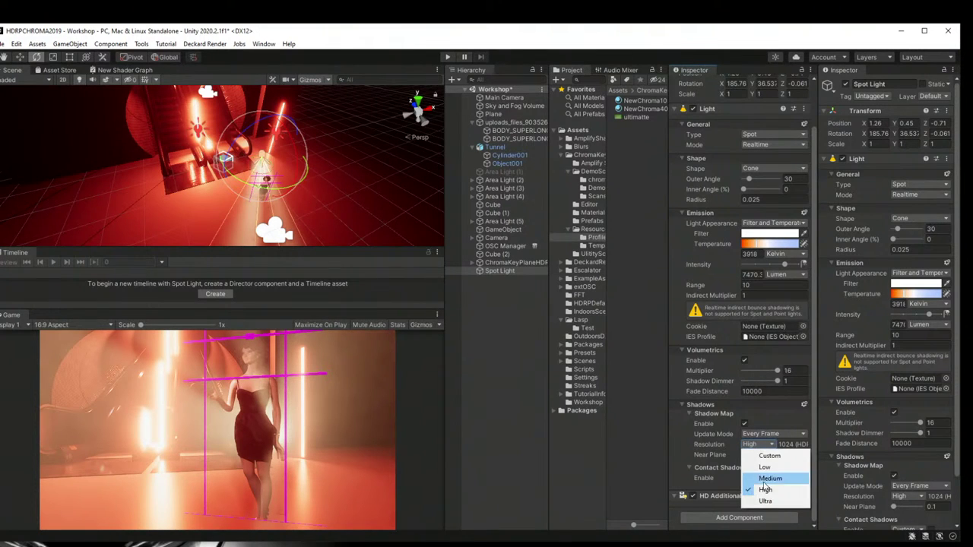
click(769, 479)
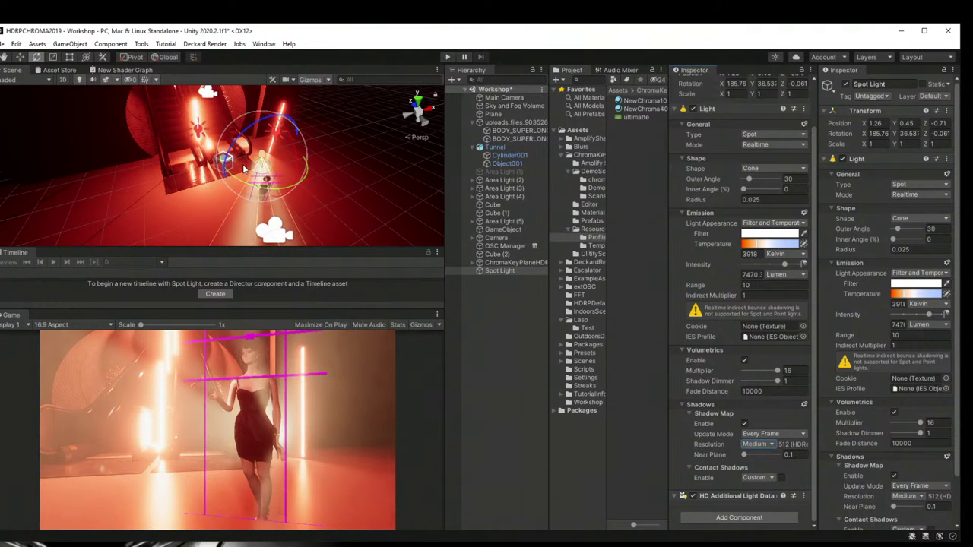
drag(245, 185, 251, 184)
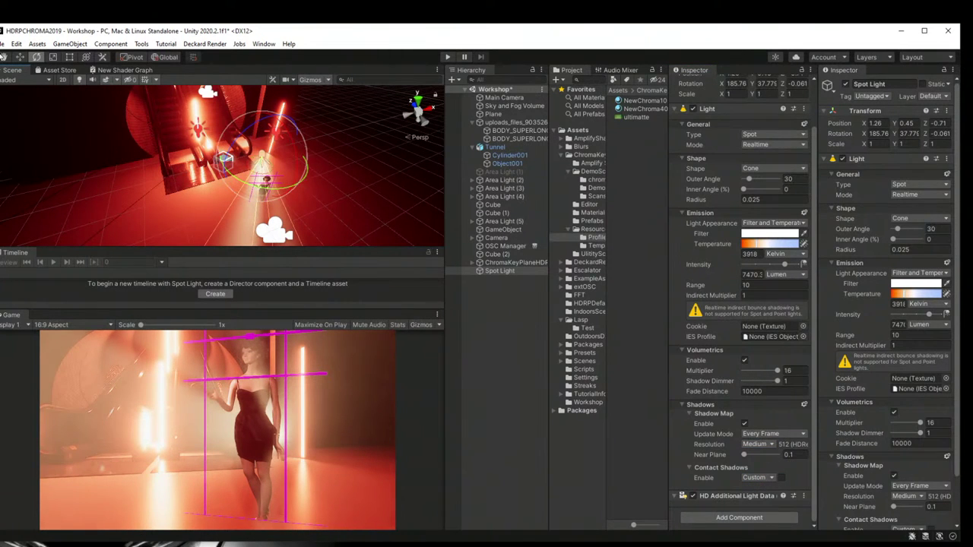
Step: Slide the Spot Light back and forth along X across the performer
click(18, 58)
drag(281, 154, 258, 186)
click(36, 57)
click(19, 57)
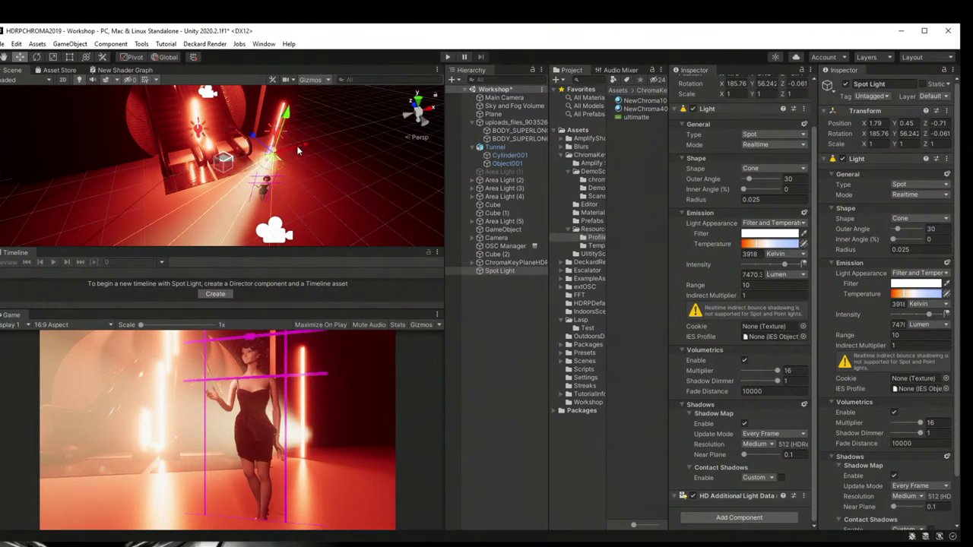
drag(297, 146, 301, 146)
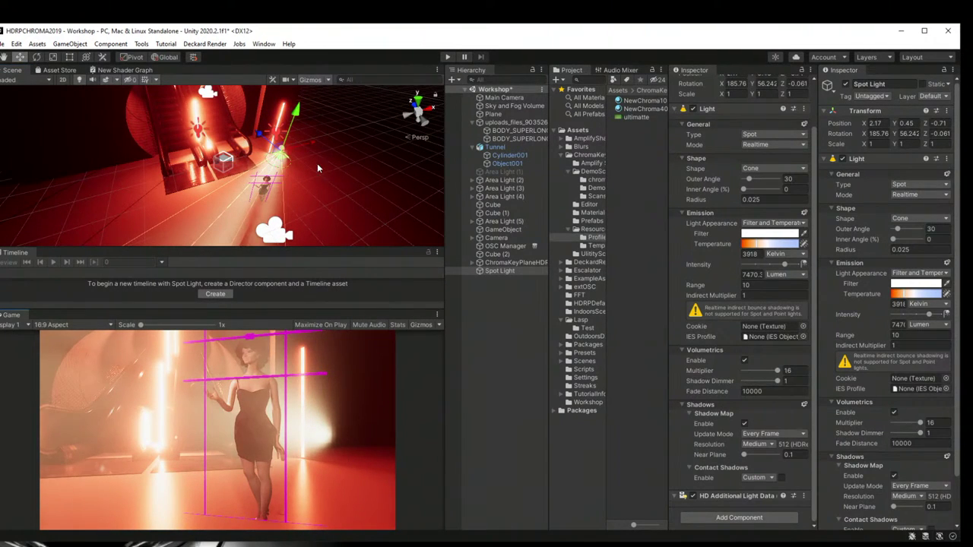
mouse_move(308, 149)
mouse_down()
mouse_move(251, 155)
mouse_move(312, 165)
mouse_up()
Step: Set the Game view scale to 2.2x and nudge the Spot Light to X 2.17
drag(141, 325, 175, 326)
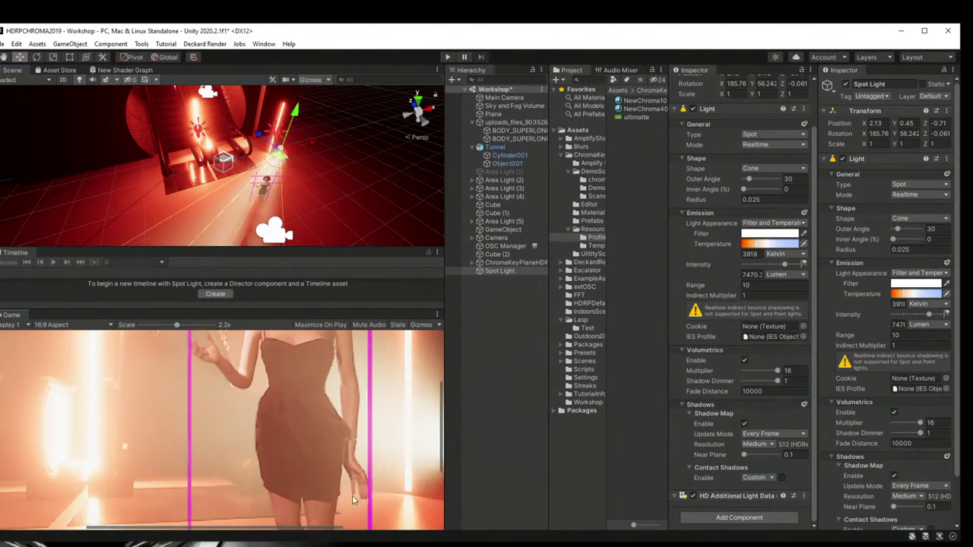
drag(307, 532, 399, 534)
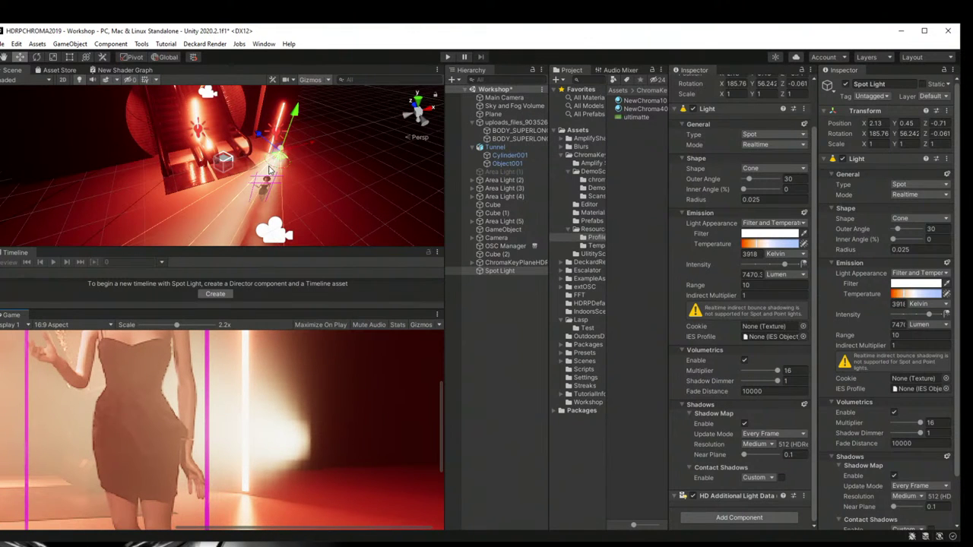
mouse_move(307, 150)
mouse_down()
mouse_move(296, 144)
mouse_move(307, 147)
mouse_up()
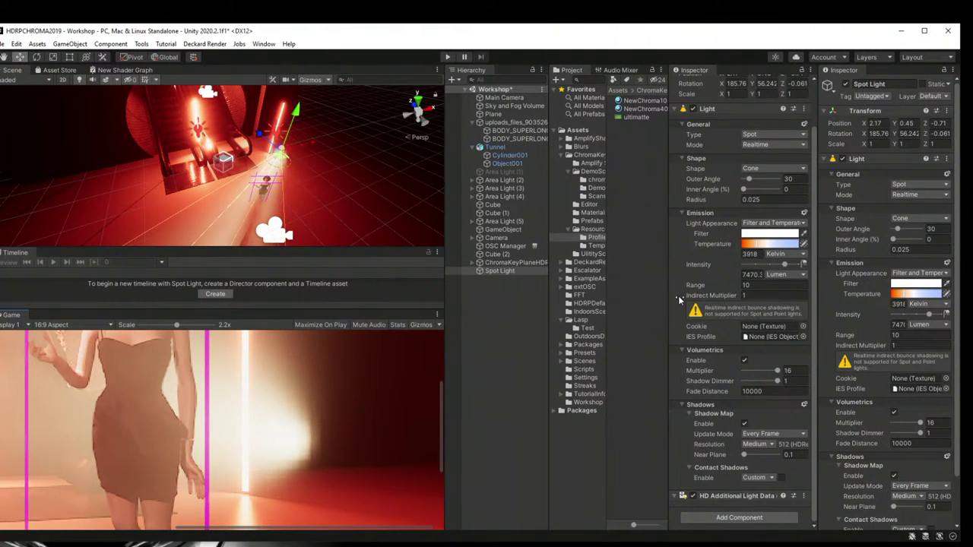
Step: Make the Spot Light a reflector and lower its intensity to 154.57 Lumen
click(804, 213)
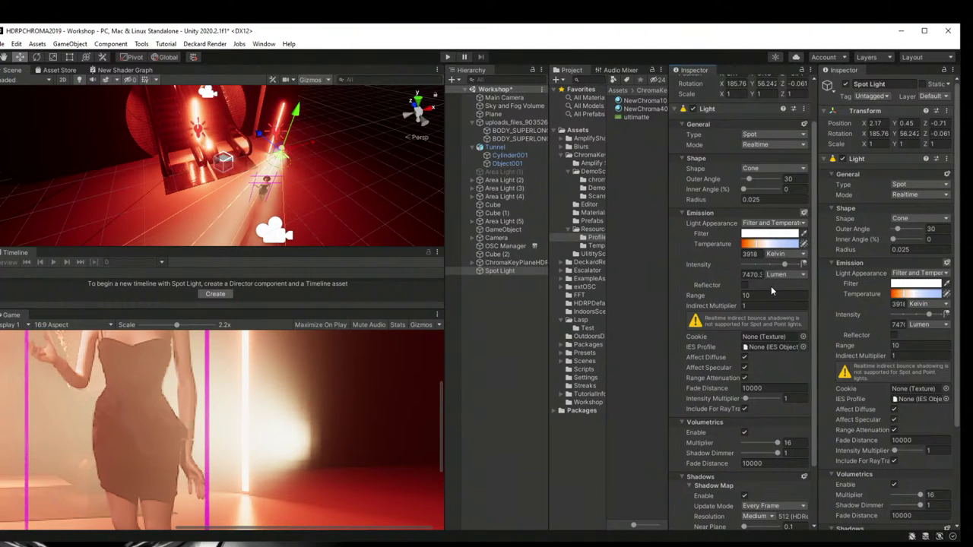
click(744, 286)
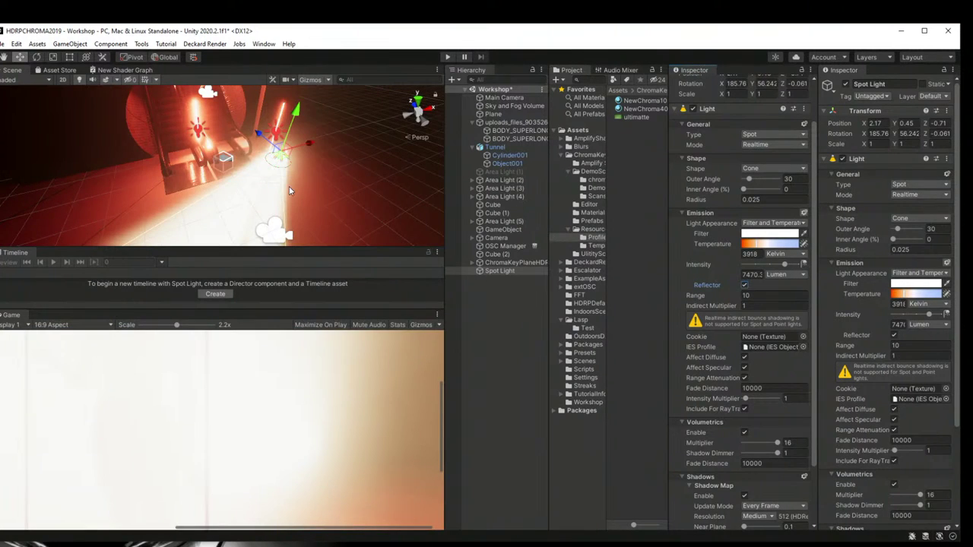
drag(786, 264, 763, 268)
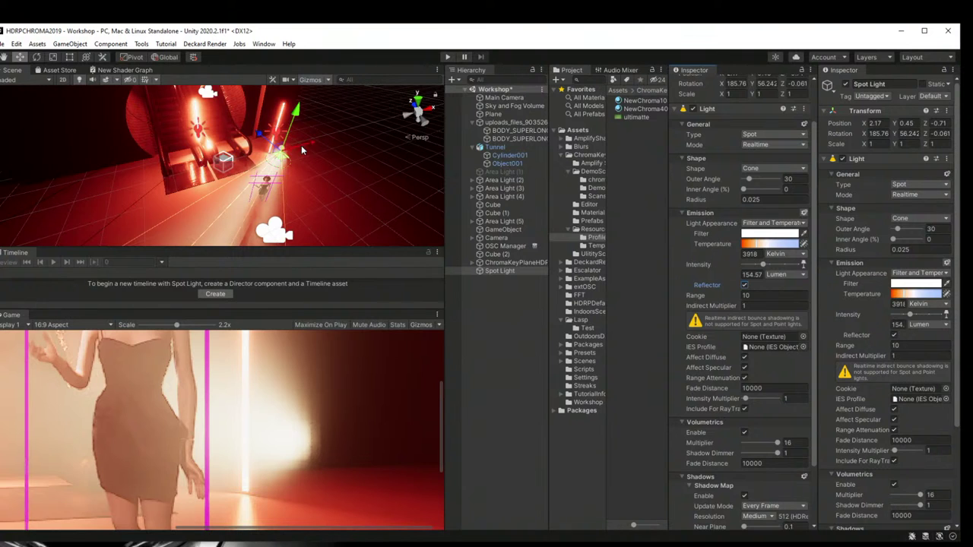
Step: Nudge the Spot Light to X 2.01, then select the Main Camera
mouse_move(294, 144)
mouse_down()
mouse_move(304, 144)
mouse_move(293, 118)
mouse_move(303, 139)
mouse_up()
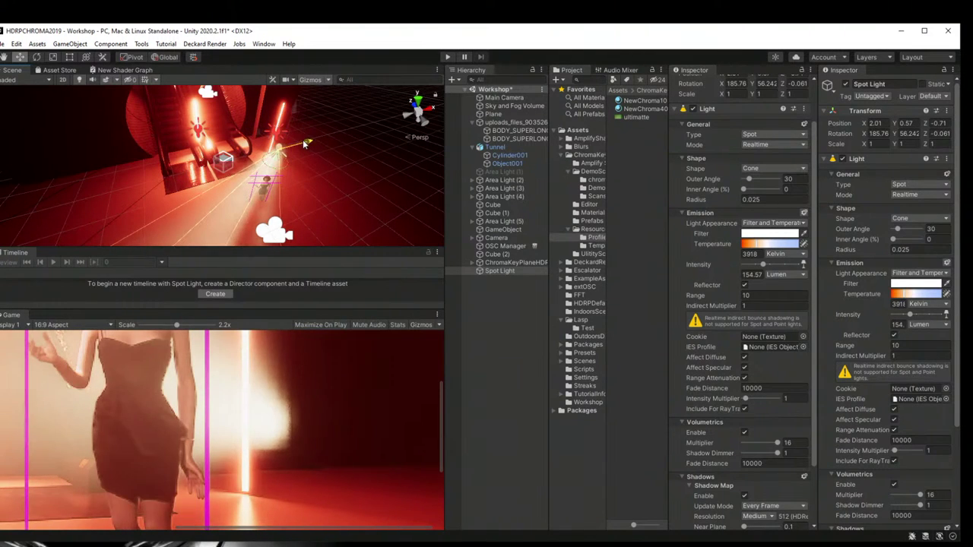
click(502, 97)
scroll(737, 411, down, 15)
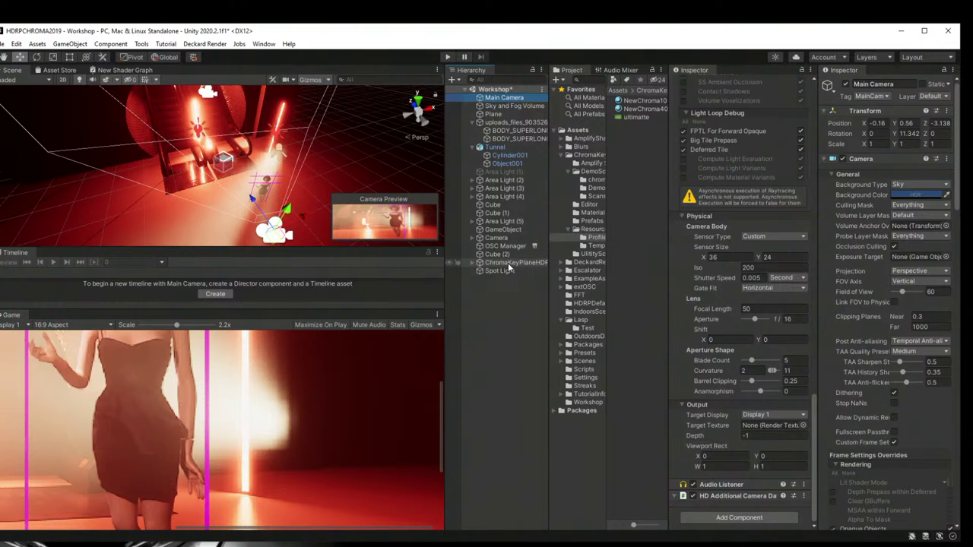
Step: Select the Sky and Fog Volume and bring its fog settings into view
click(505, 105)
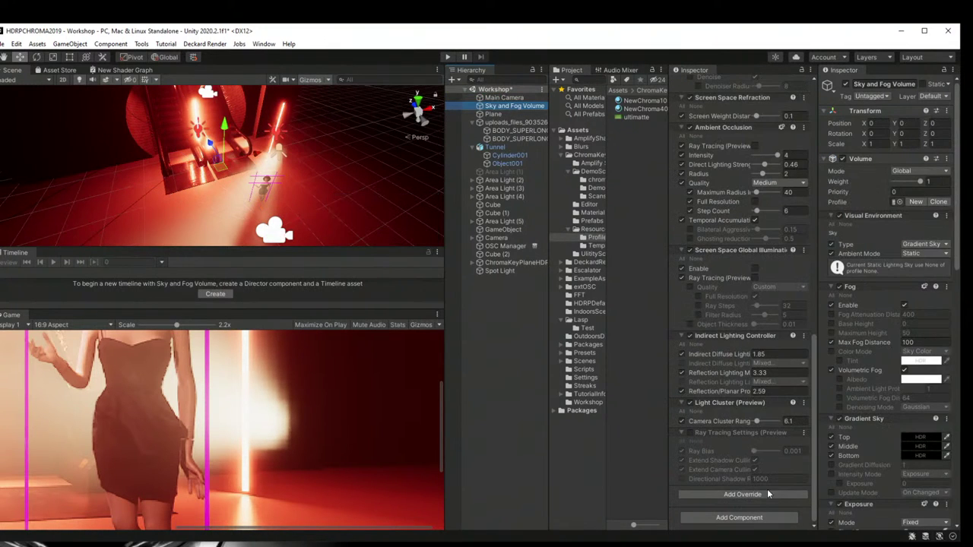
scroll(724, 341, up, 5)
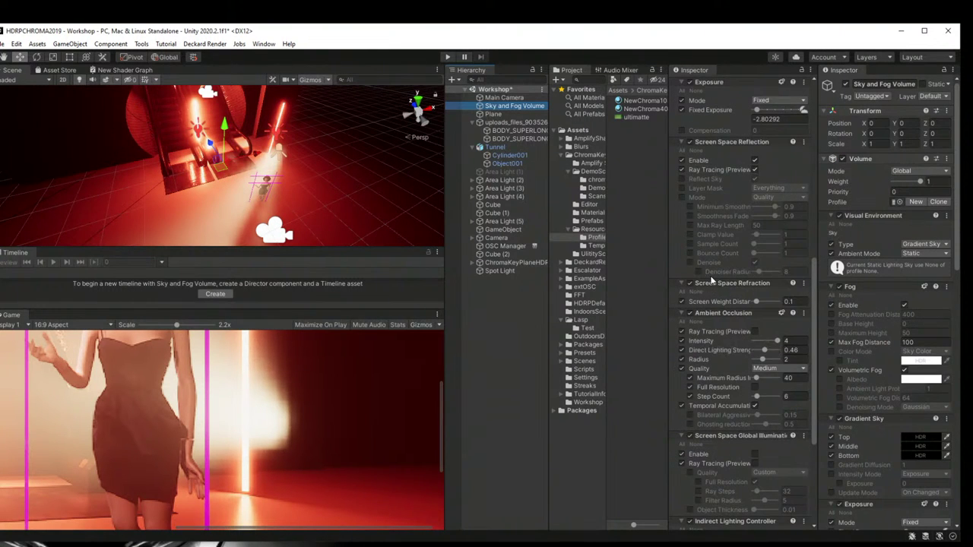
scroll(712, 280, up, 3)
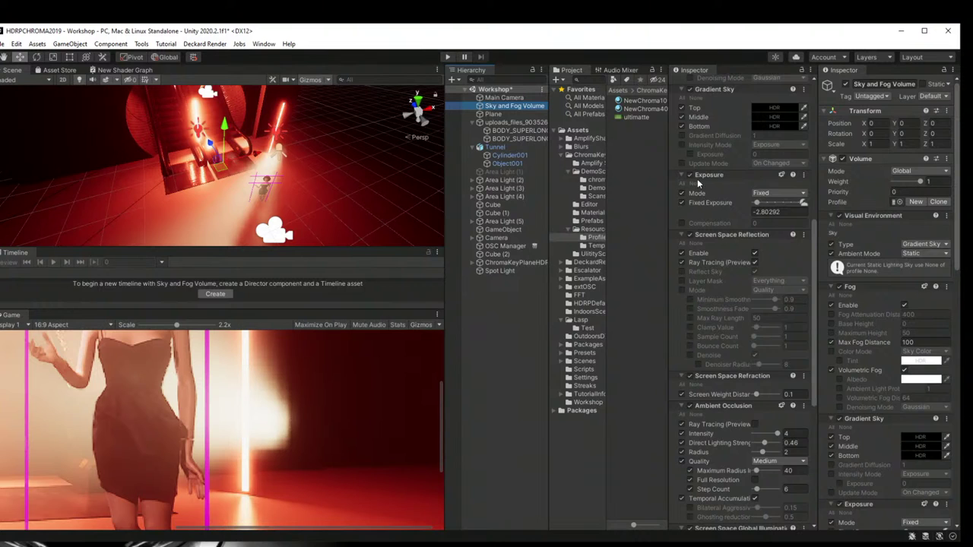
scroll(715, 200, up, 2)
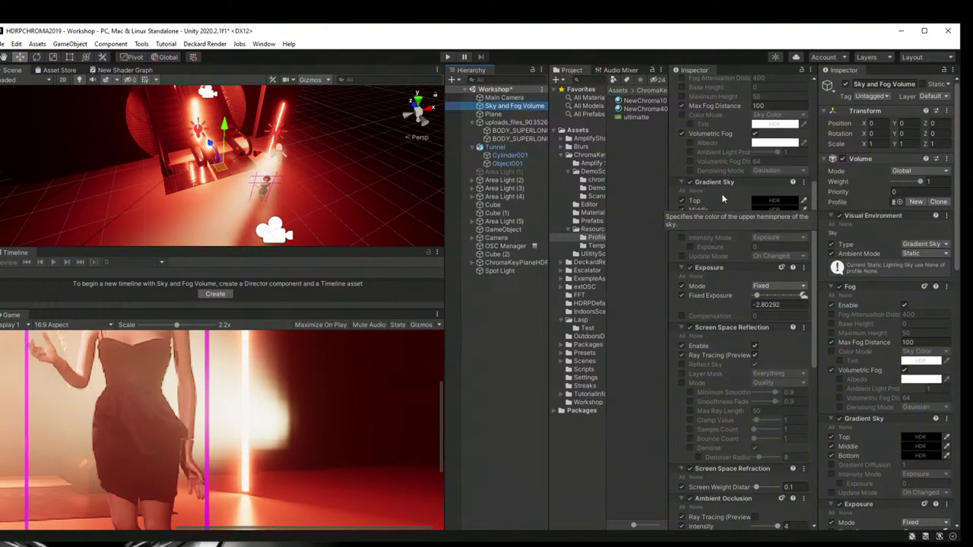
scroll(733, 219, up, 4)
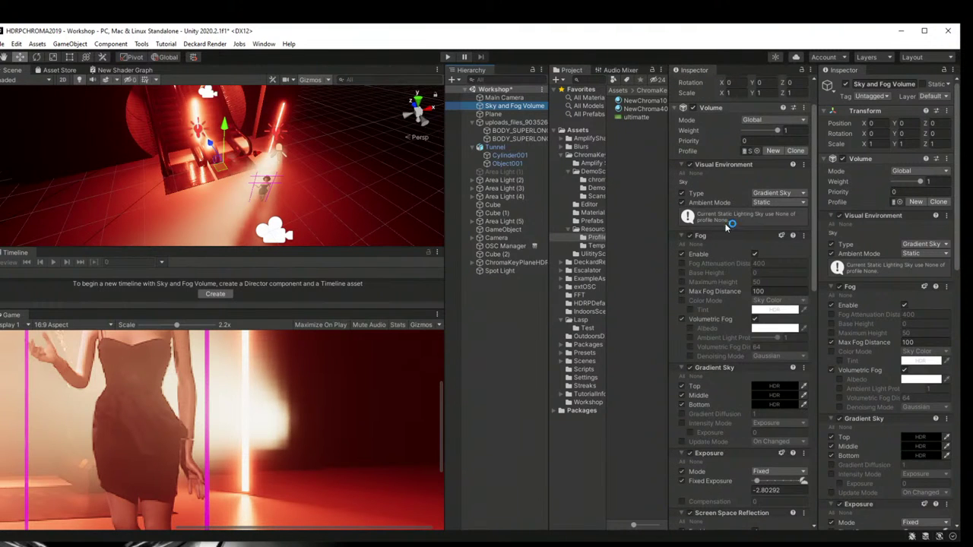
click(692, 238)
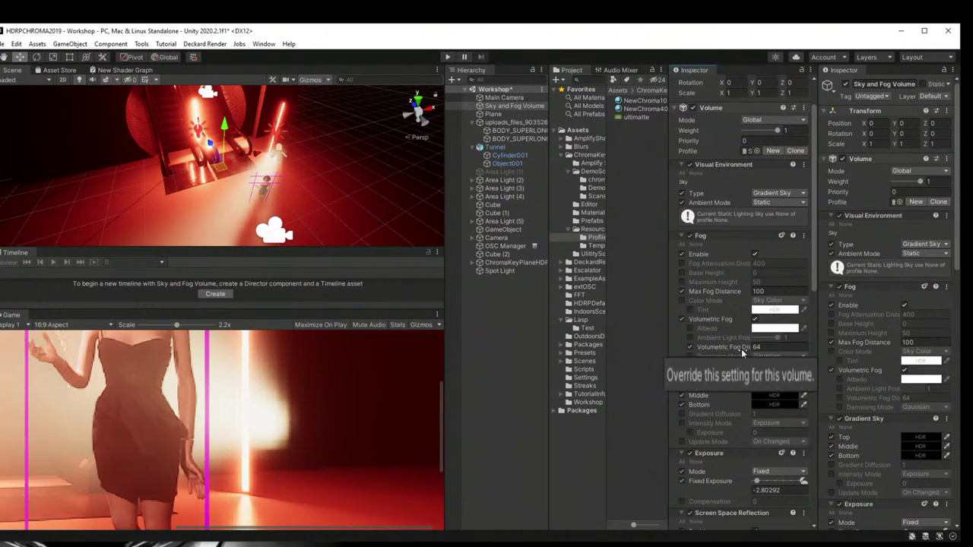
Step: Enable the Volumetric Fog Distance override and set it to 64
click(690, 347)
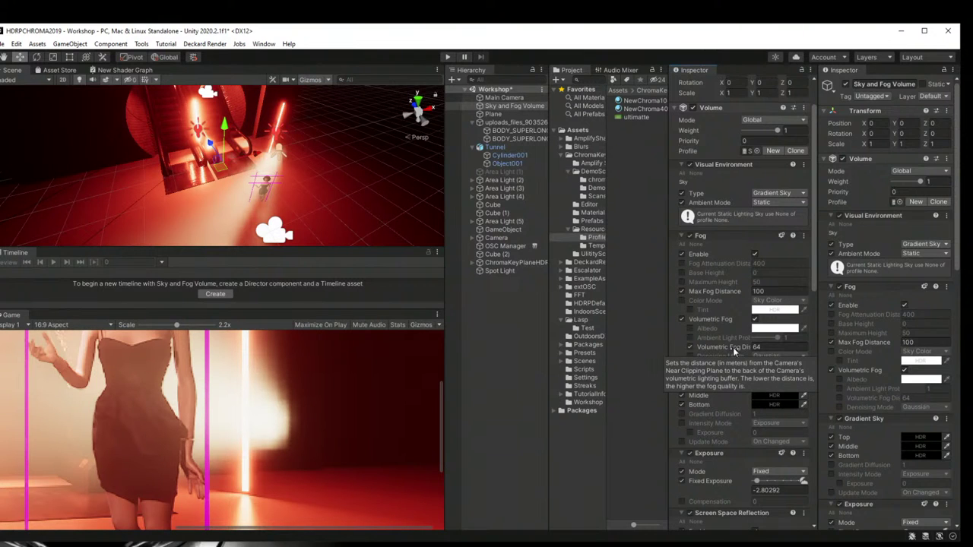
click(735, 349)
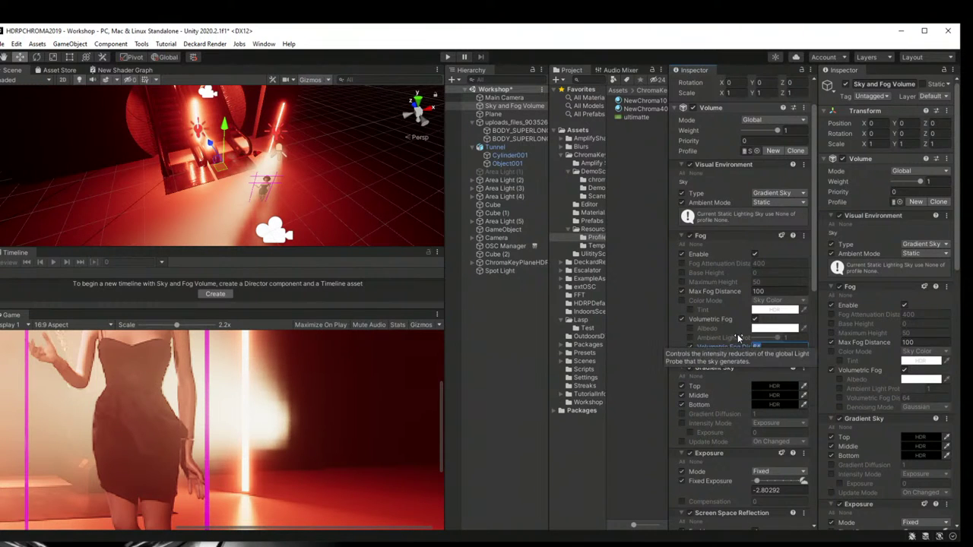
text(32)
key(Return)
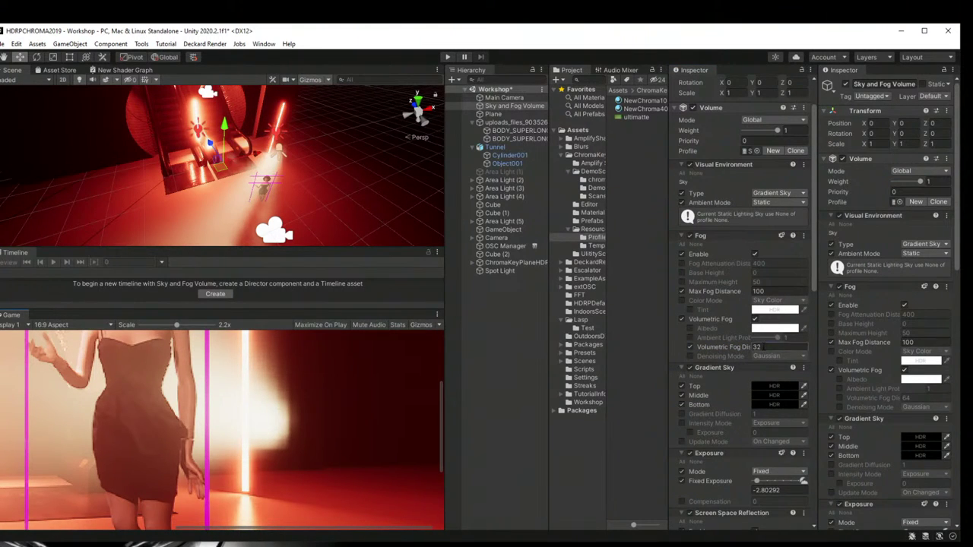
drag(753, 348, 571, 346)
drag(433, 344, 764, 362)
Step: Enable the Denoising Mode override and set fog denoising to Reprojection
click(692, 357)
click(783, 357)
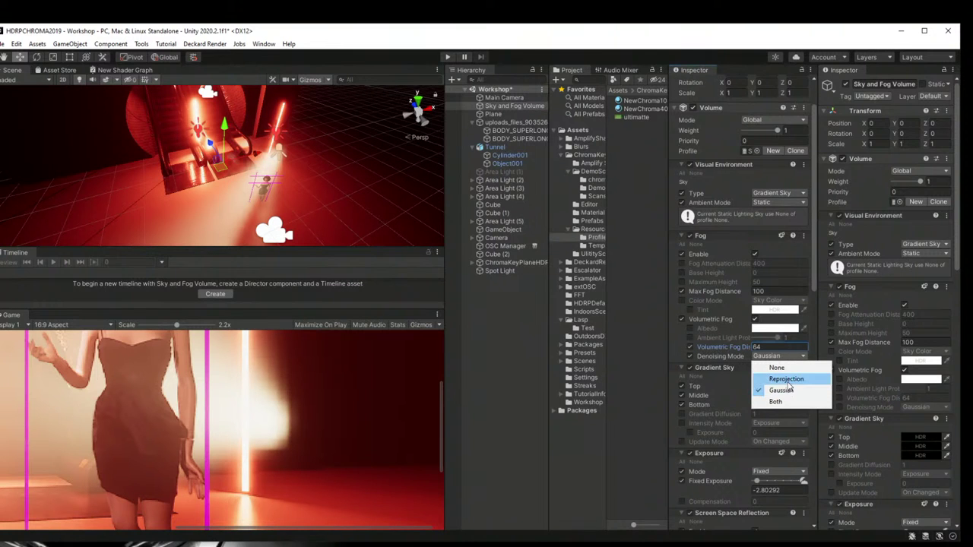
click(788, 379)
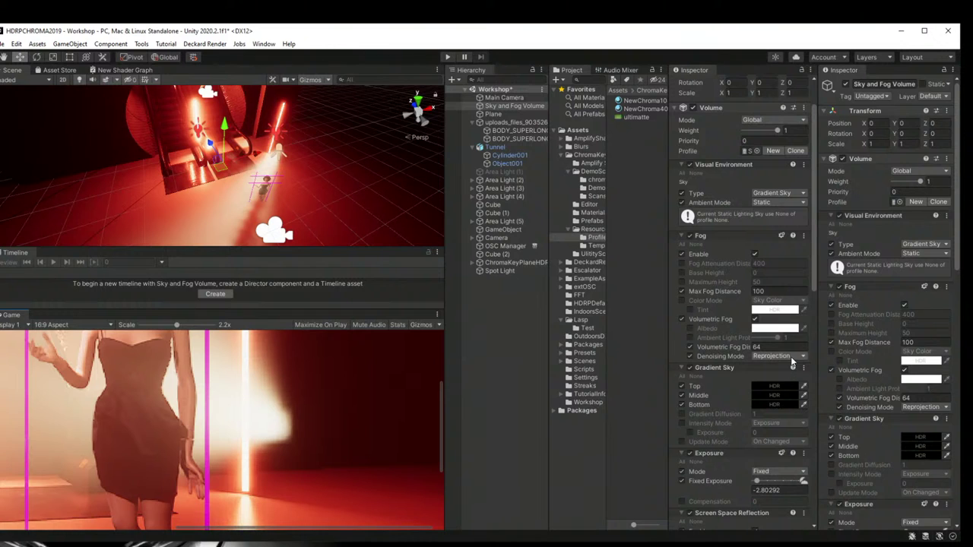
scroll(221, 380, down, 5)
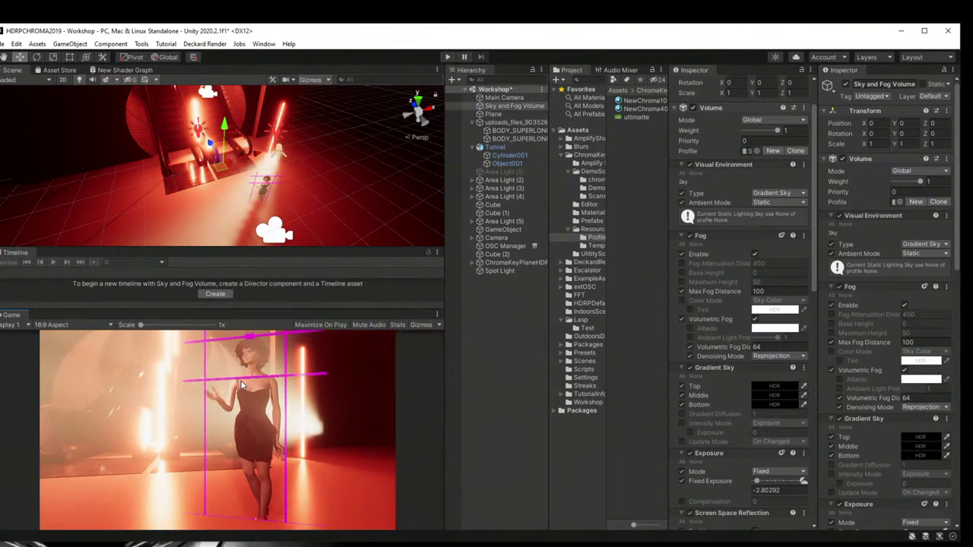
Step: Move the Spot Light to X 1.43 and turn it to about 40° Y rotation
click(281, 156)
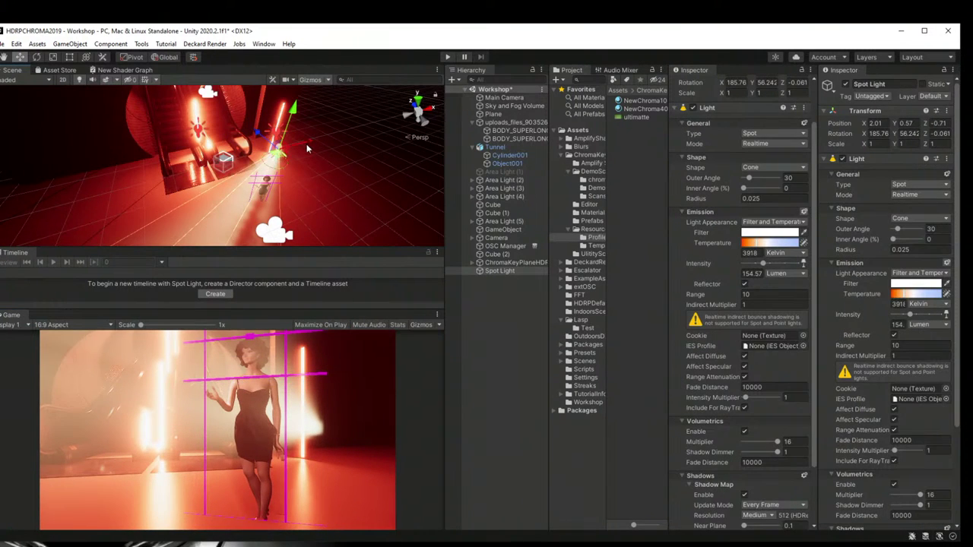
drag(306, 144, 306, 173)
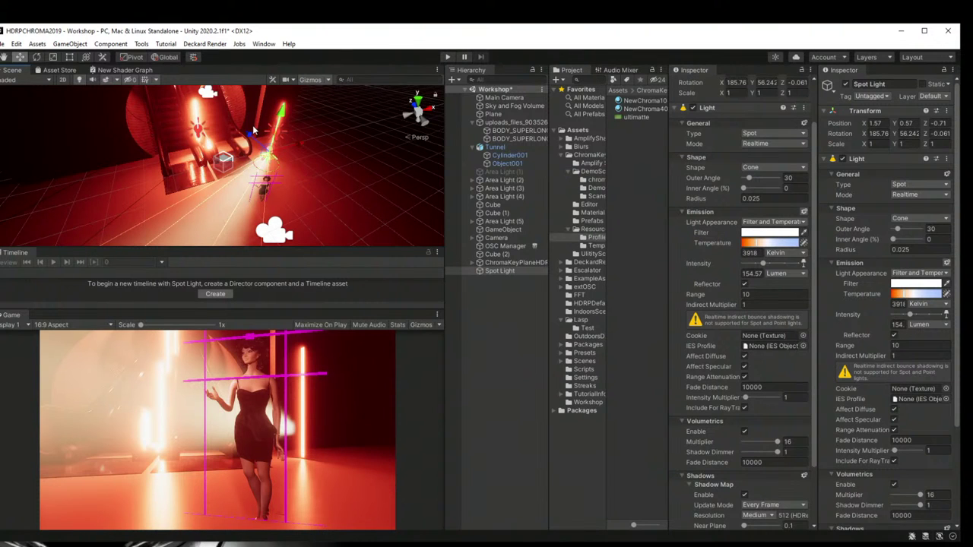
click(37, 58)
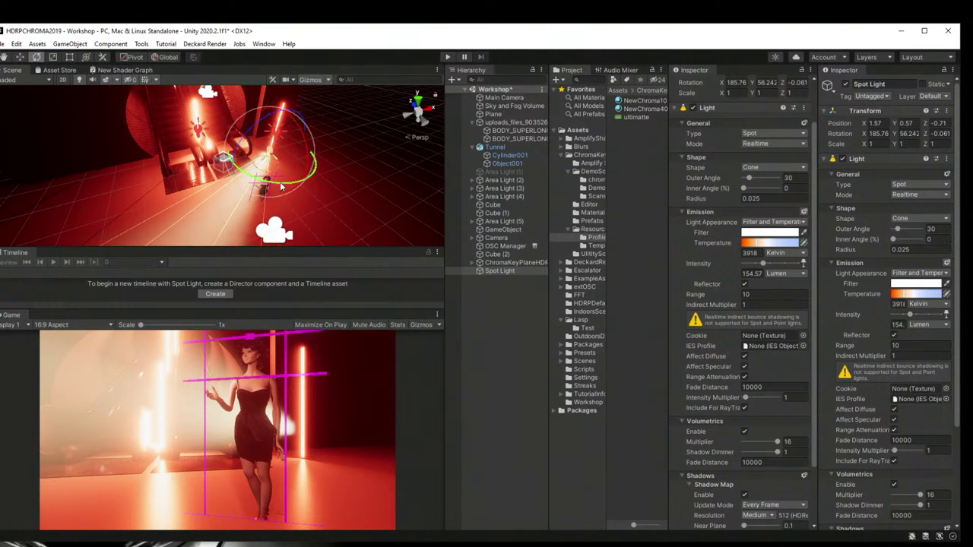
drag(280, 182, 308, 183)
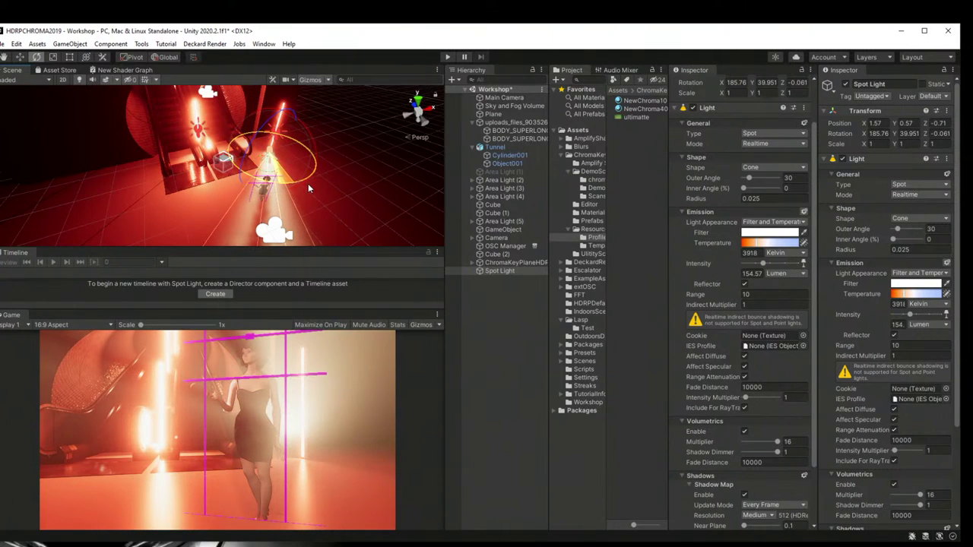
click(20, 58)
drag(311, 141, 300, 141)
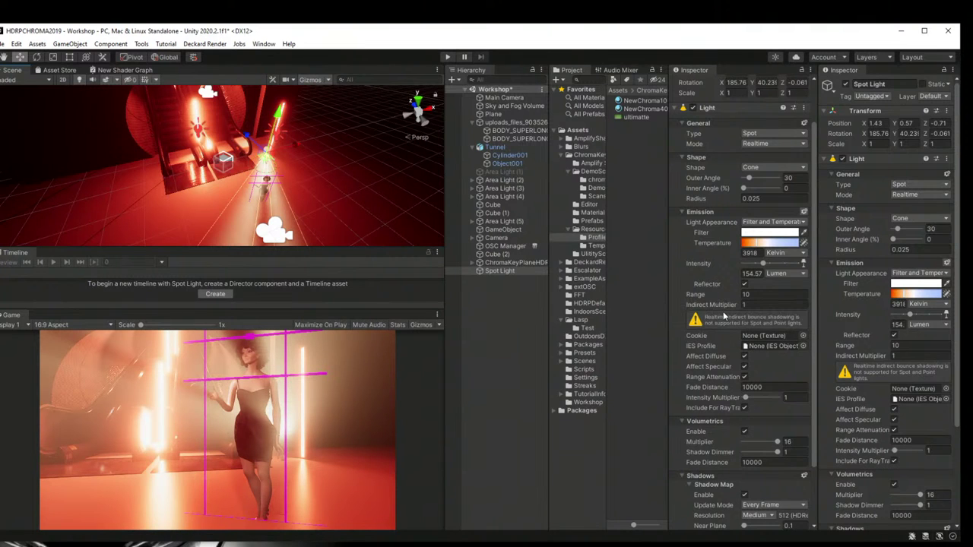
scroll(732, 235, up, 2)
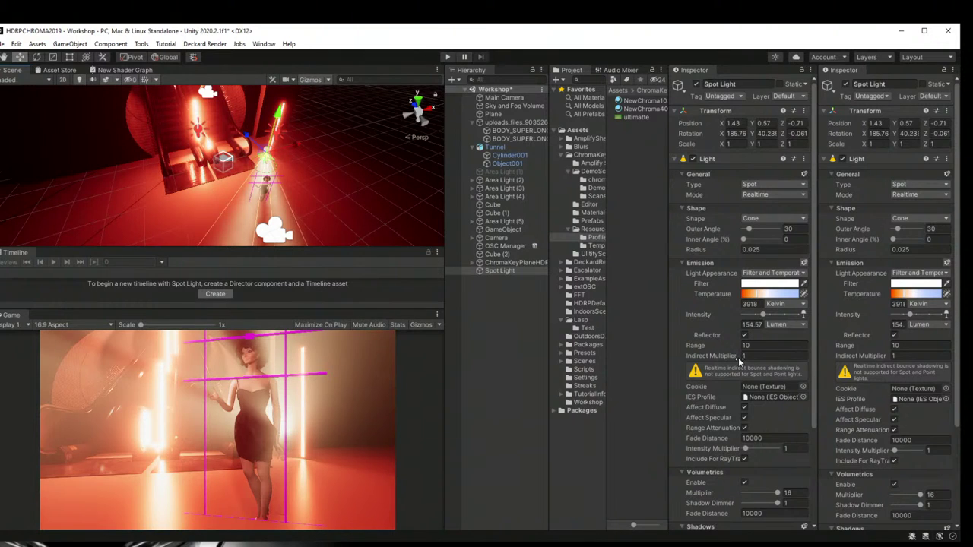
Step: Set the radial gradient texture as the Spot Light cookie and re-aim the light
click(803, 387)
key(Escape)
click(804, 388)
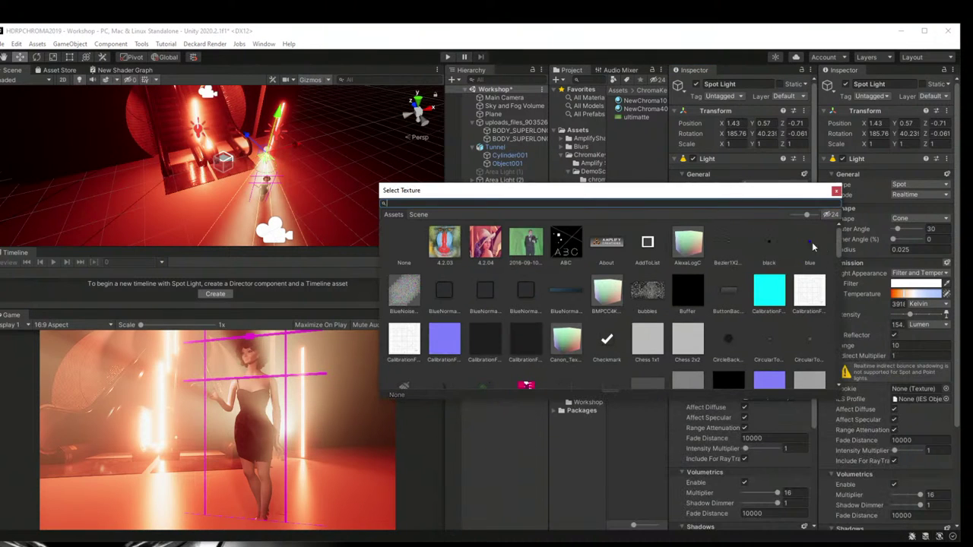
drag(840, 247, 839, 264)
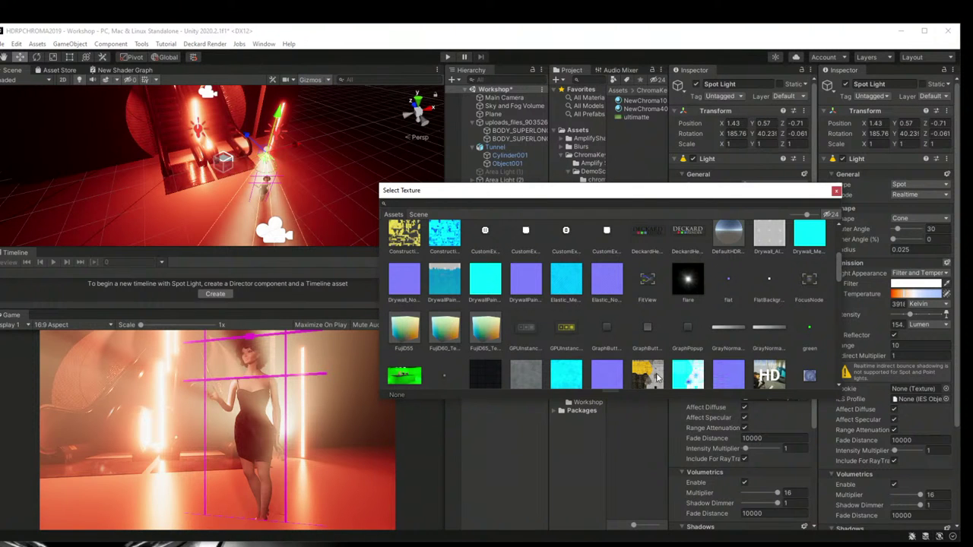
scroll(656, 374, down, 15)
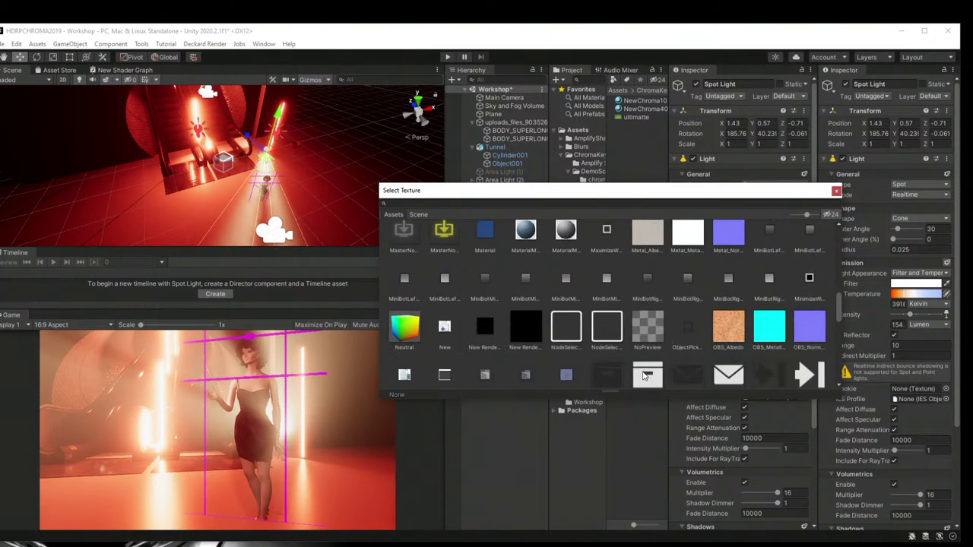
click(445, 244)
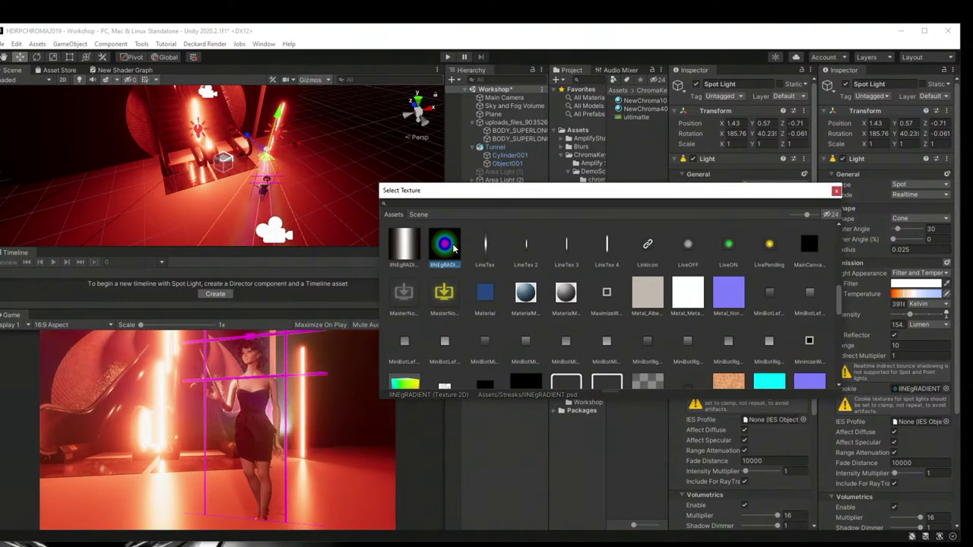
key(Return)
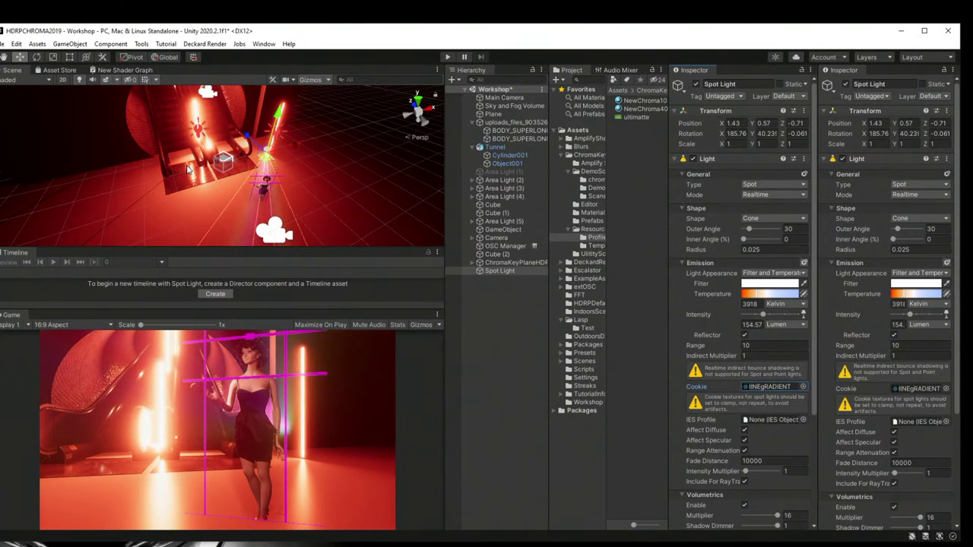
click(37, 58)
drag(282, 166, 278, 164)
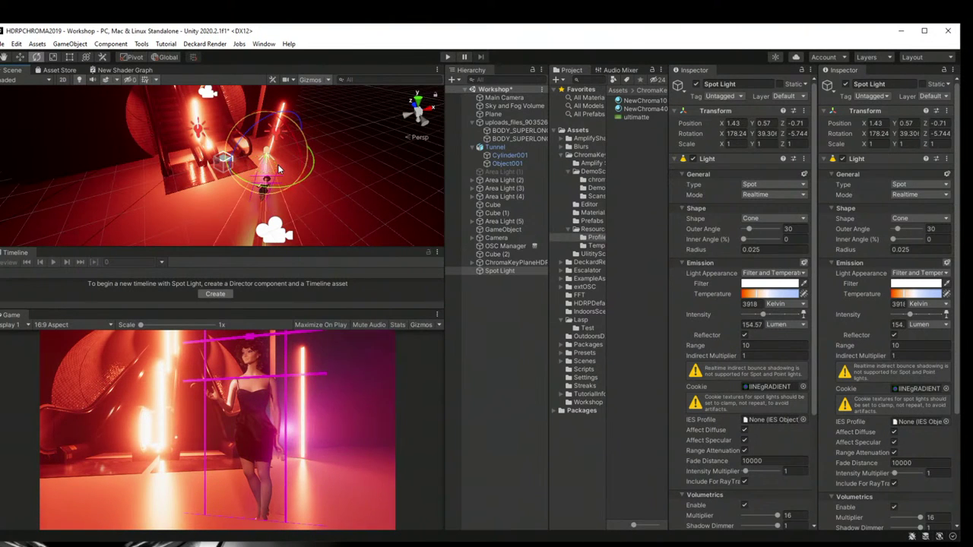
Step: Locate the gradient cookie texture in the project and inspect it in Photoshop
click(768, 387)
double_click(631, 162)
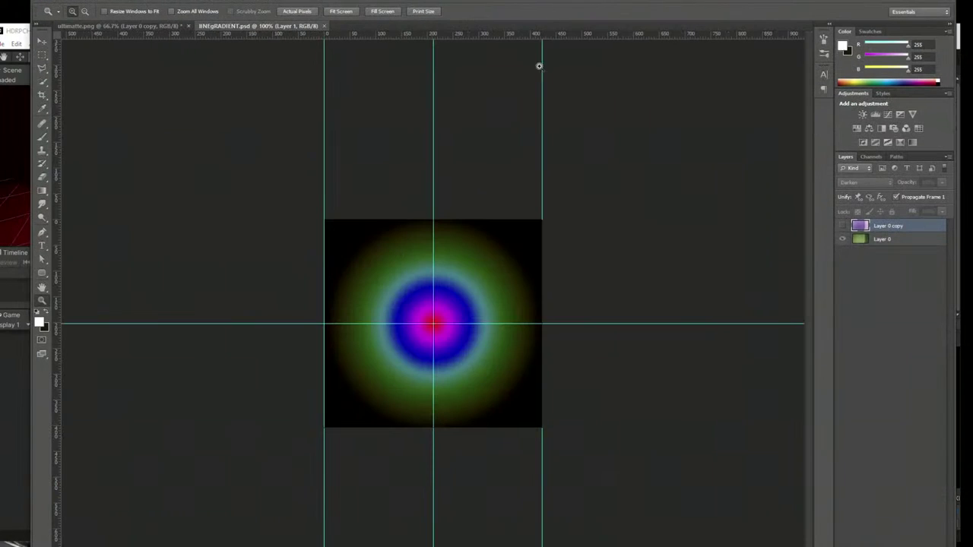
click(438, 323)
click(452, 318)
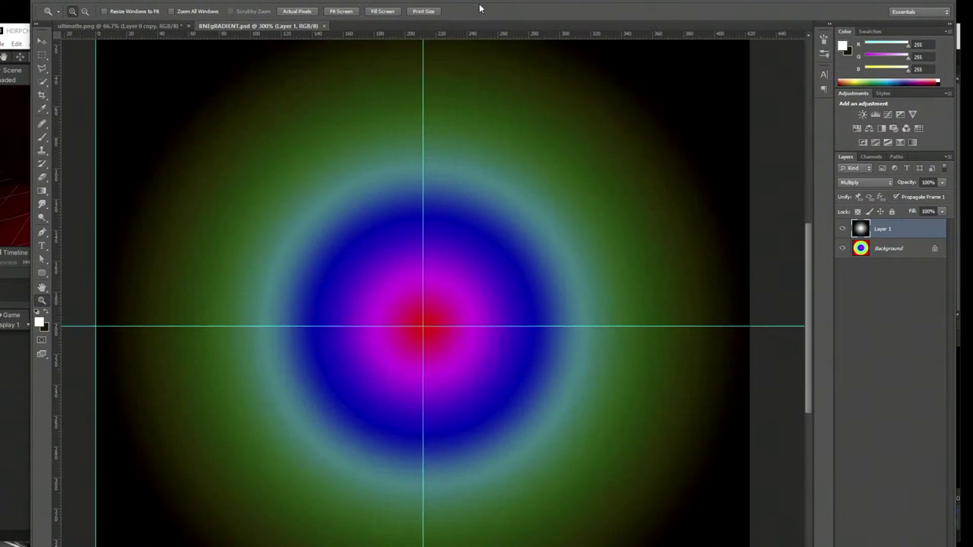
drag(490, 1, 482, 0)
Step: Set the Spot Light to 390.25 lumen and aim its magenta gradient at the performer
key(alt+Tab)
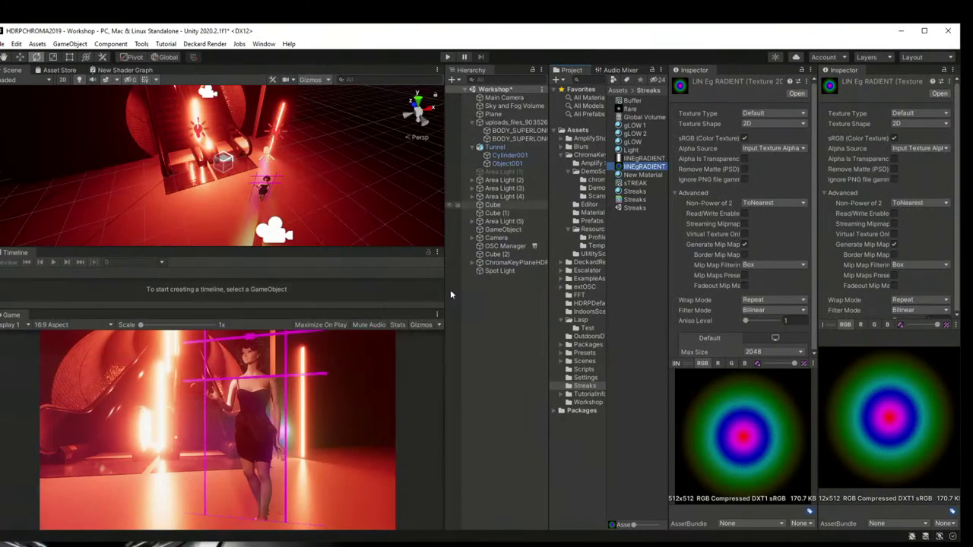
click(269, 156)
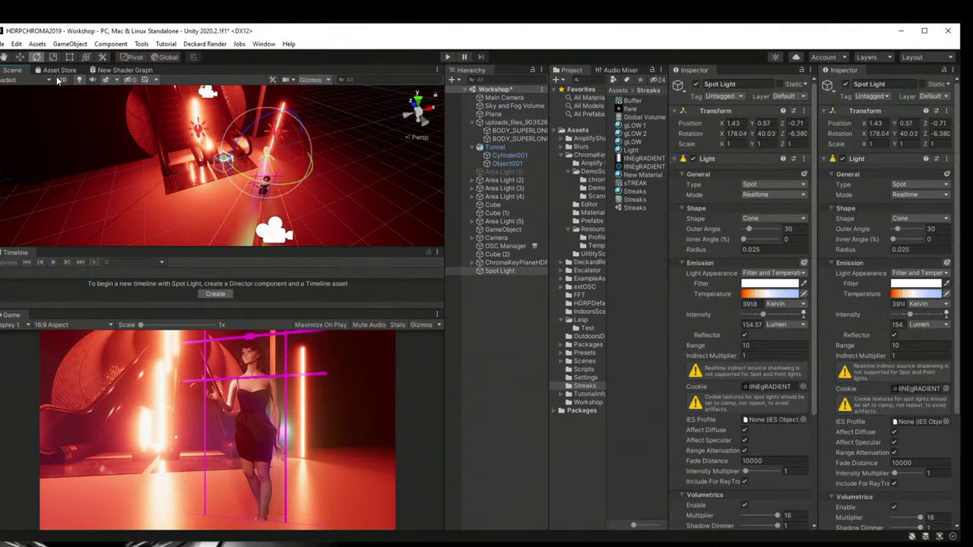
drag(303, 196, 283, 172)
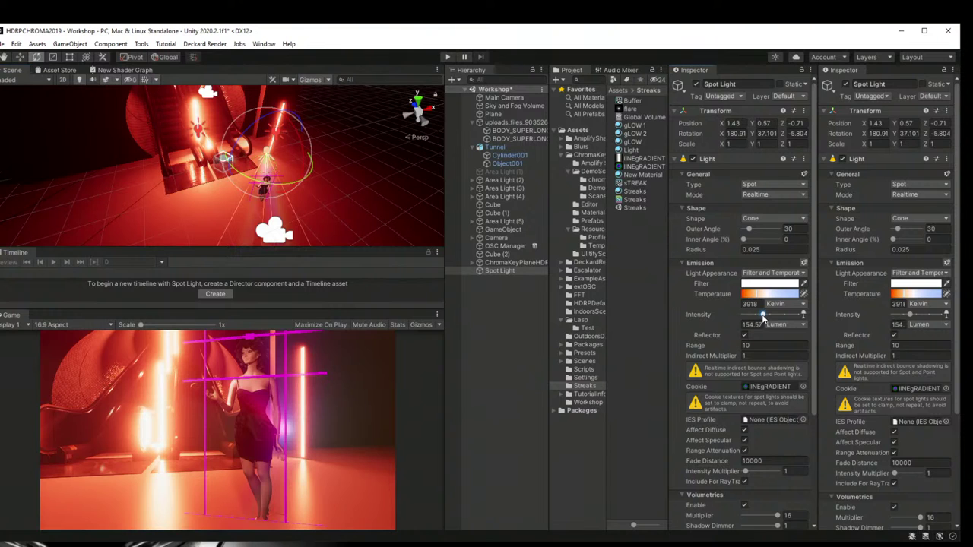
mouse_move(764, 318)
mouse_down()
mouse_move(785, 317)
mouse_move(769, 318)
mouse_up()
drag(291, 175, 311, 144)
click(18, 57)
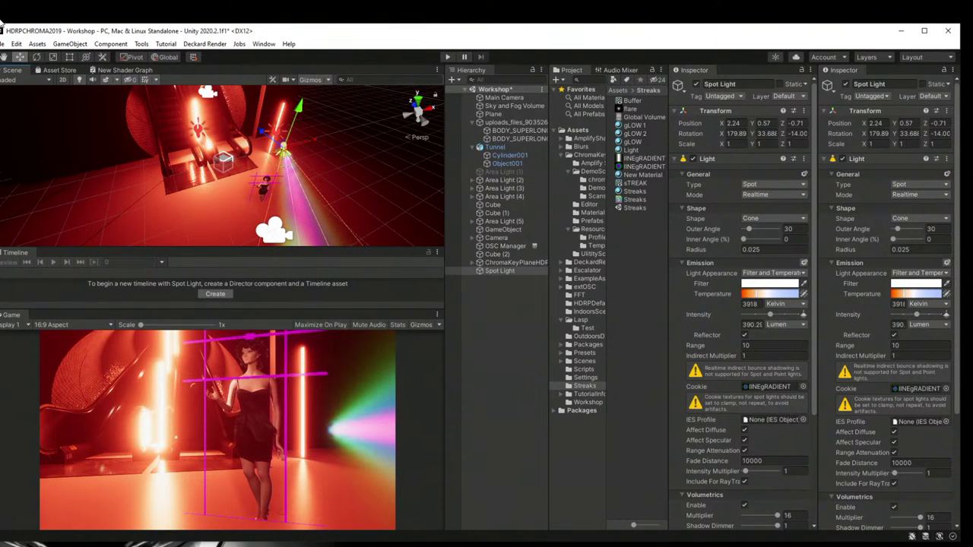
click(35, 57)
drag(251, 161, 290, 162)
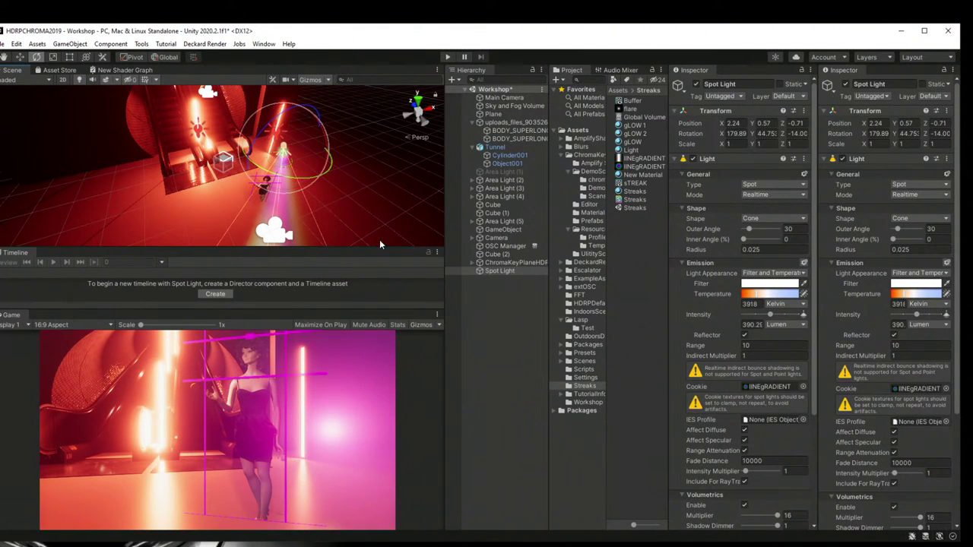
Step: Collapse uploads_files and Tunnel in the Hierarchy and deactivate the Spot Light
click(493, 350)
click(472, 122)
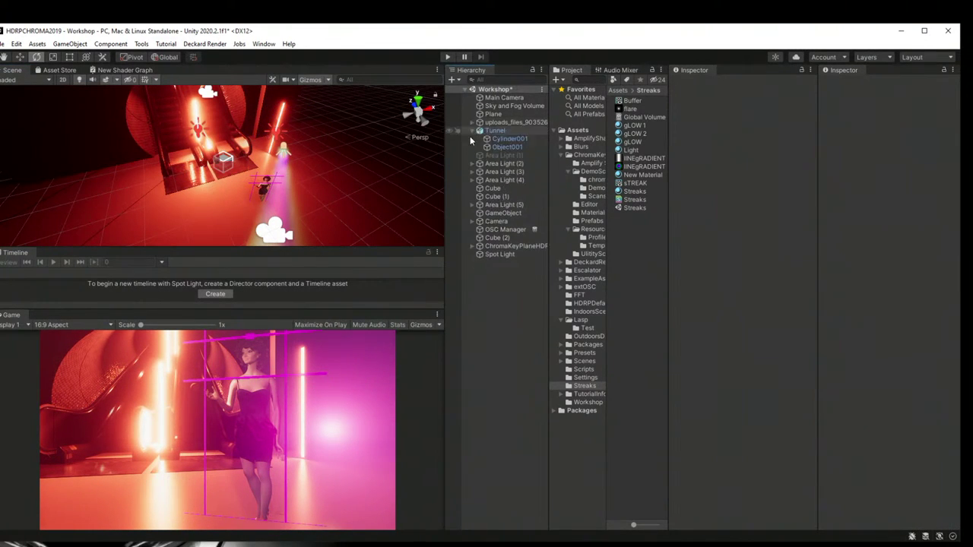
click(472, 131)
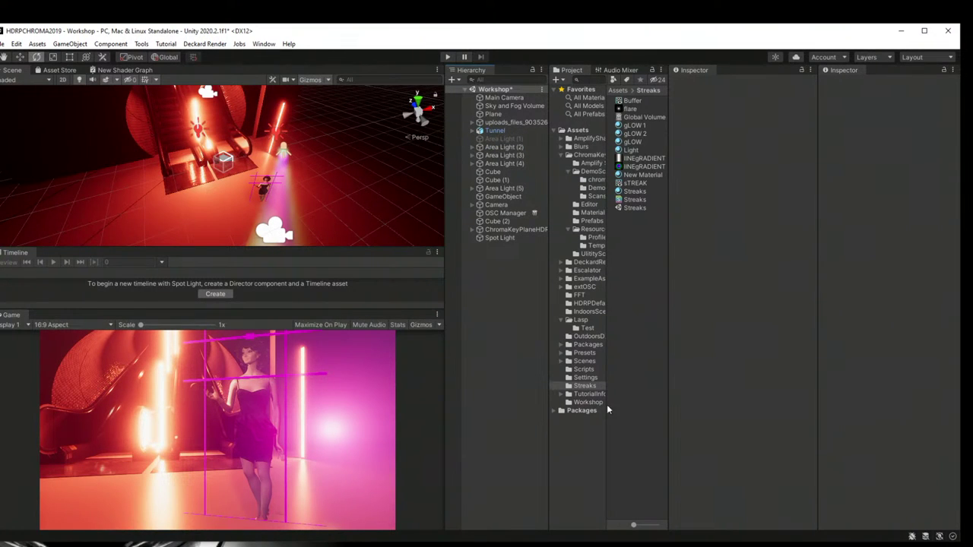
click(520, 237)
click(696, 84)
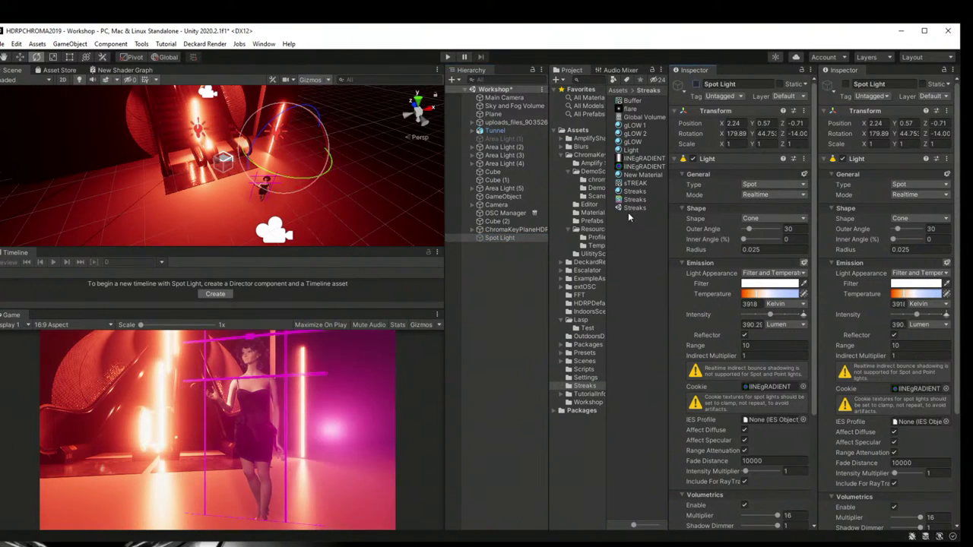
click(521, 311)
right_drag(194, 133, 312, 206)
Step: Tilt Cube (2) 38.8° around Z and move it to X 4.25
key(e)
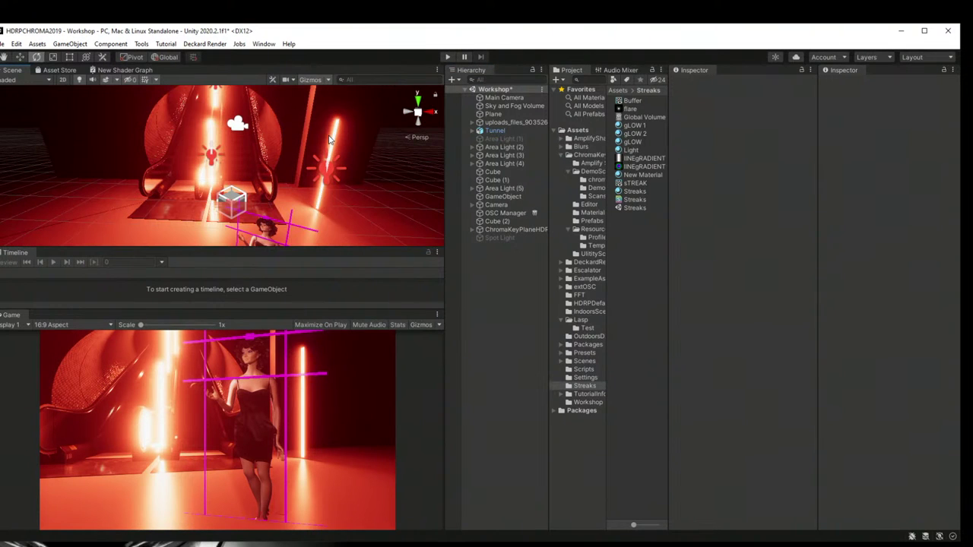
click(318, 127)
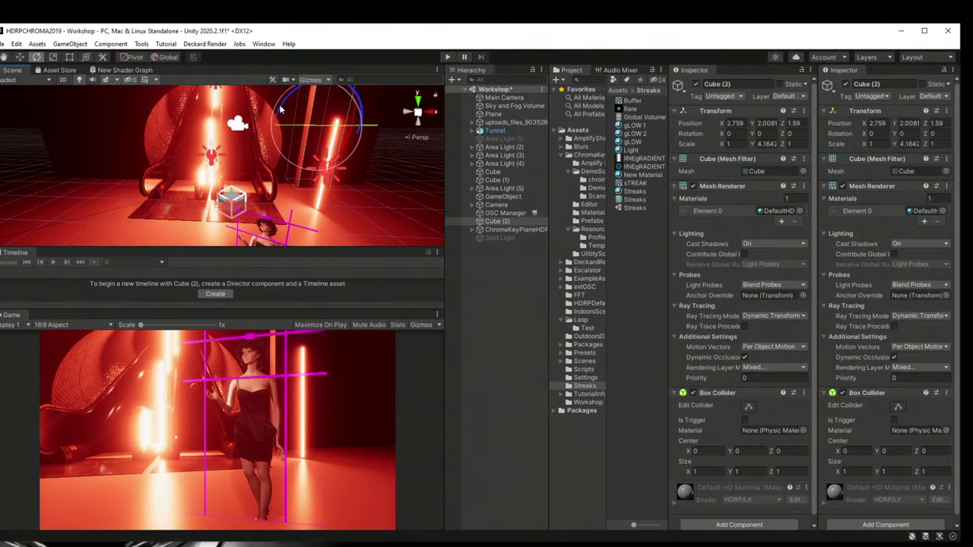
drag(280, 102, 252, 159)
click(18, 57)
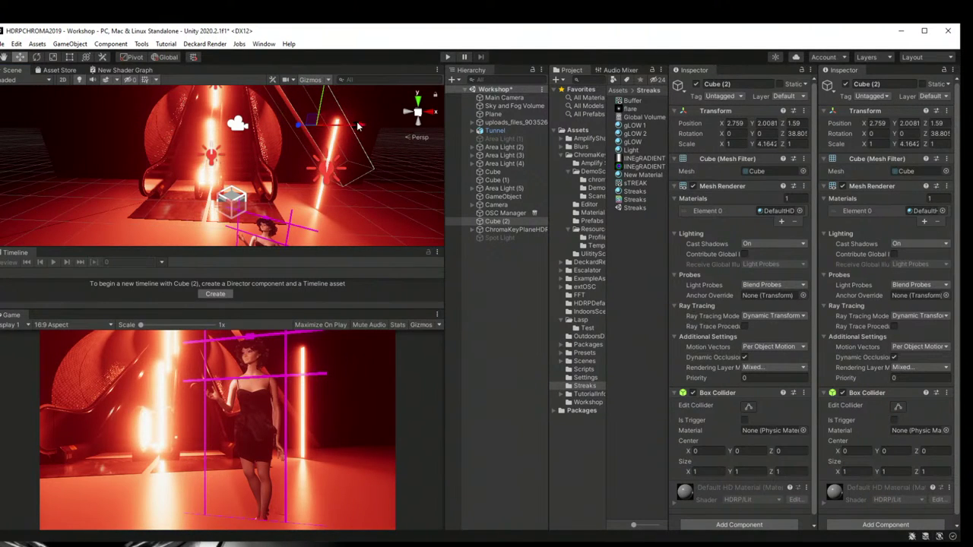
drag(356, 122, 341, 199)
key(r)
double_click(496, 97)
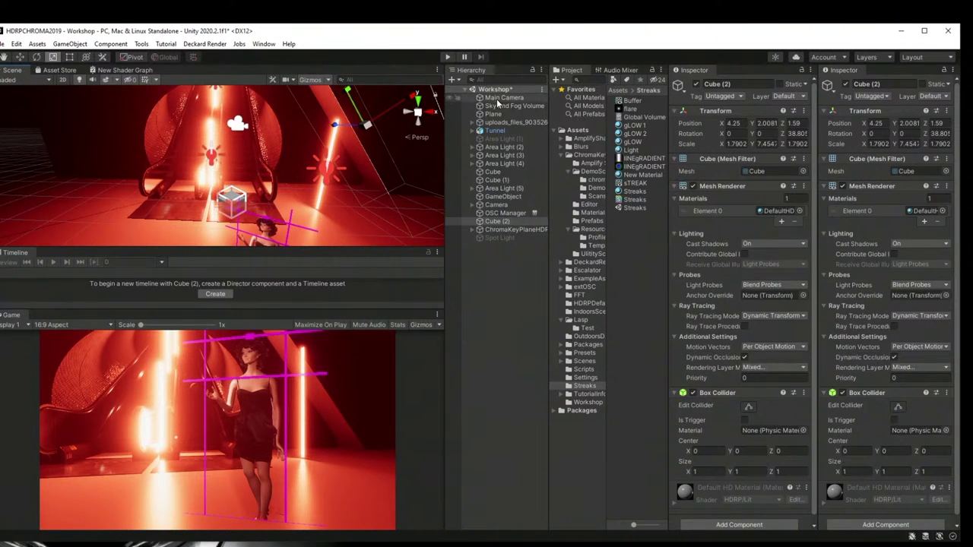
Step: Pull the Main Camera back and slide Cube (2) toward the camera along Z
click(20, 57)
drag(255, 174, 280, 209)
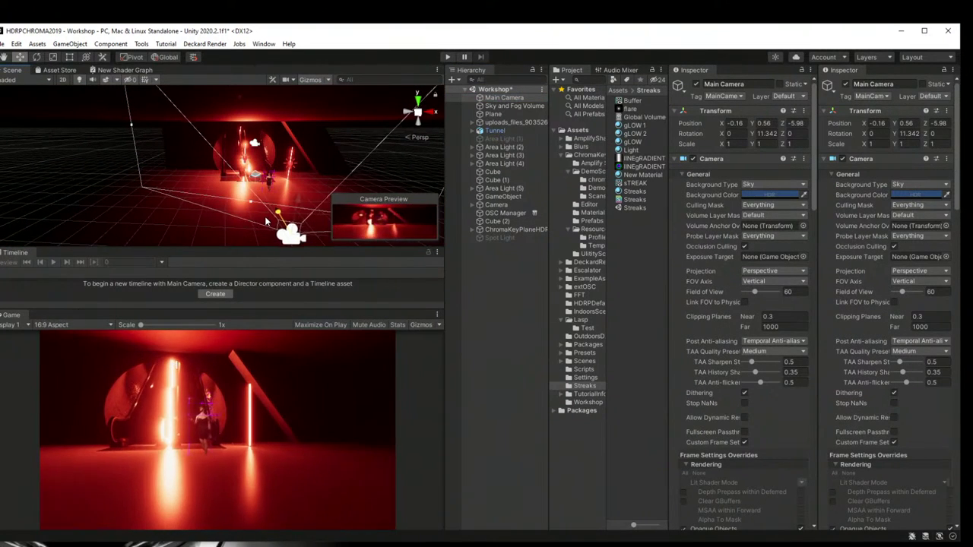
click(303, 145)
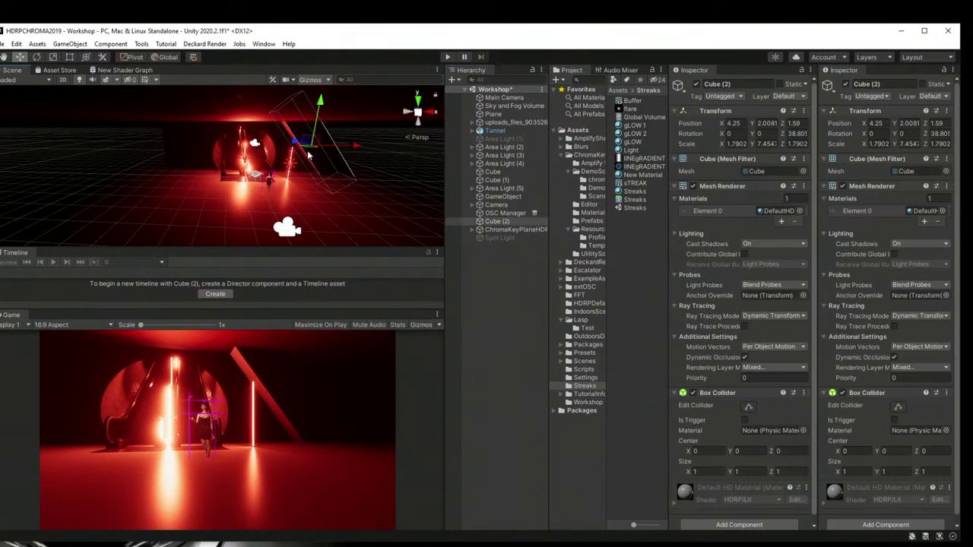
scroll(297, 160, up, 5)
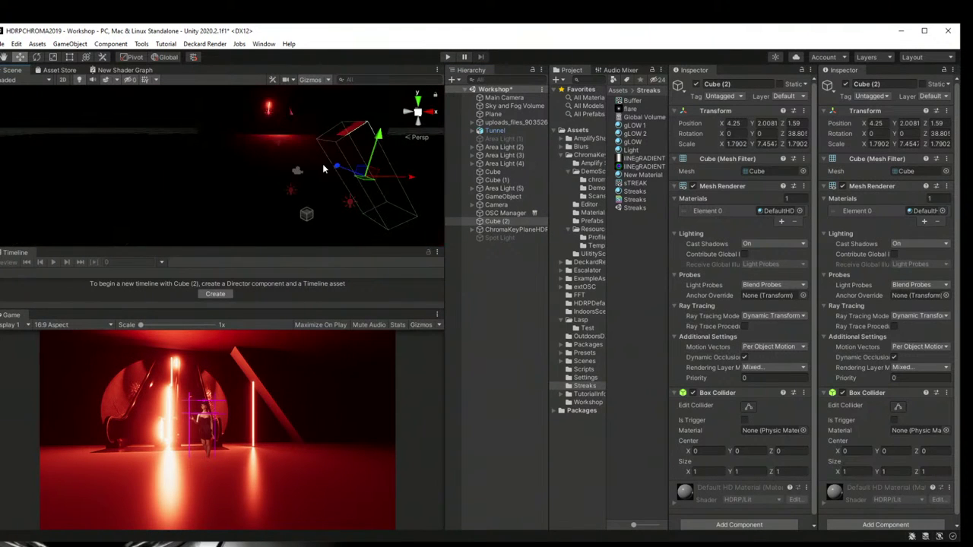
drag(340, 170, 288, 179)
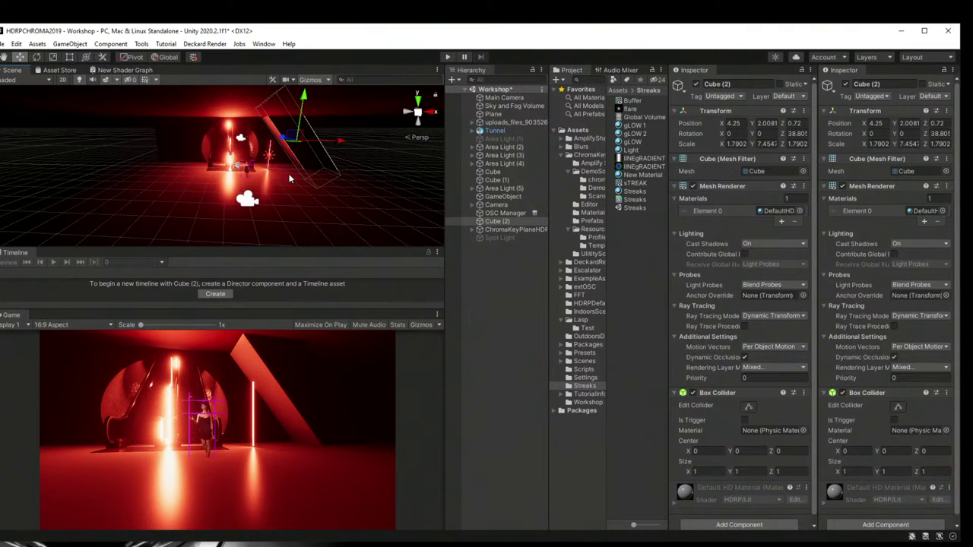
Step: Duplicate Cube (2) into Cube (3) and Cube (4) further down the right wall
key(ctrl+d)
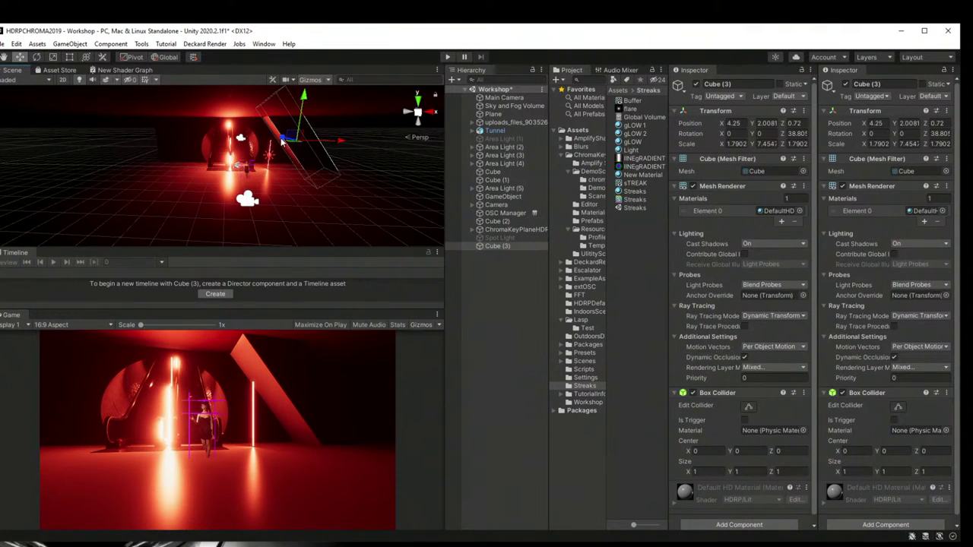
mouse_move(317, 137)
mouse_down()
mouse_move(337, 148)
mouse_move(307, 144)
mouse_up()
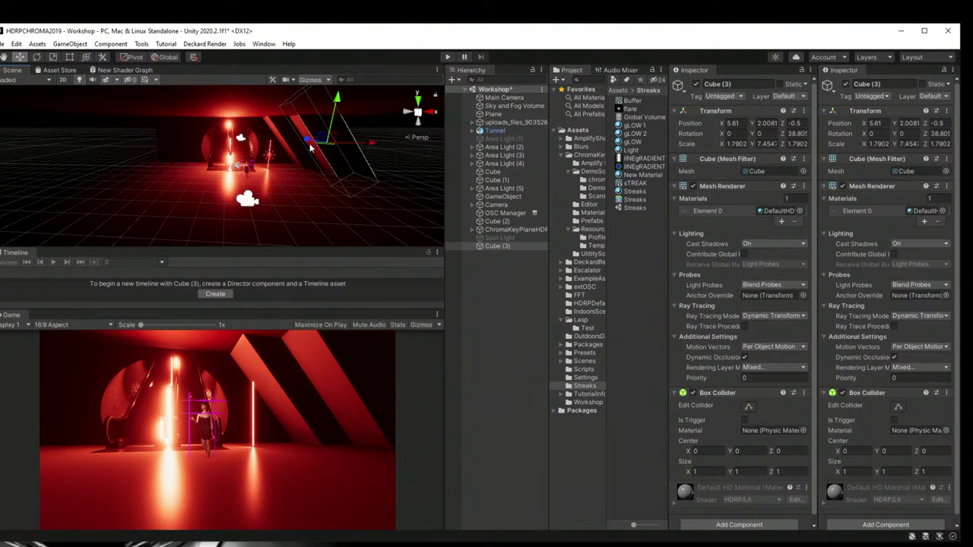
drag(309, 141, 404, 151)
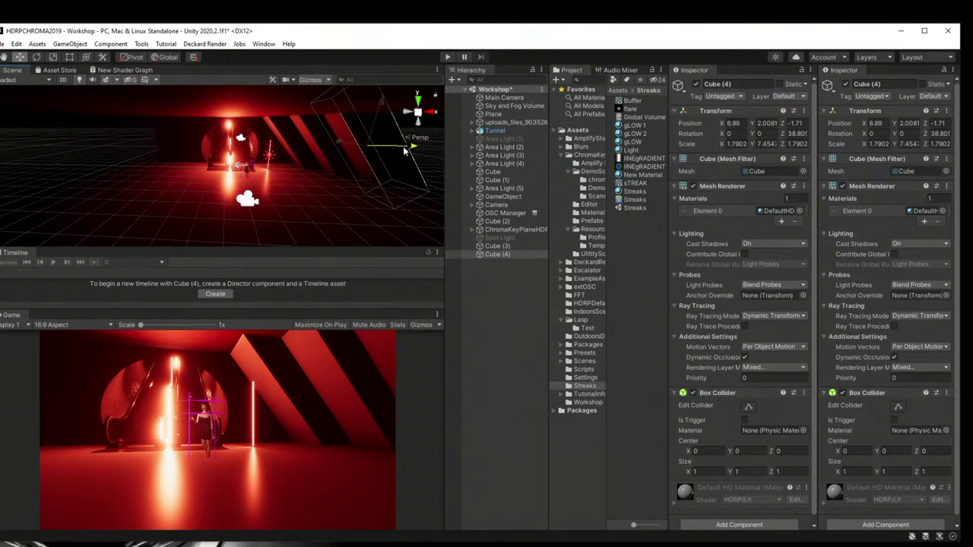
click(518, 361)
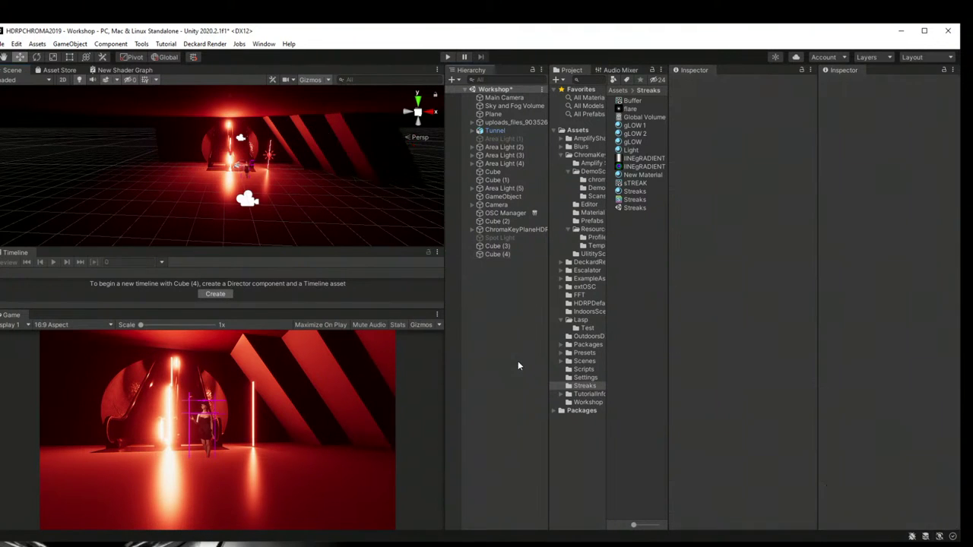
Step: Duplicate beams Cube (5) to Cube (7) along the tunnel's left wall
click(290, 158)
key(ctrl+d)
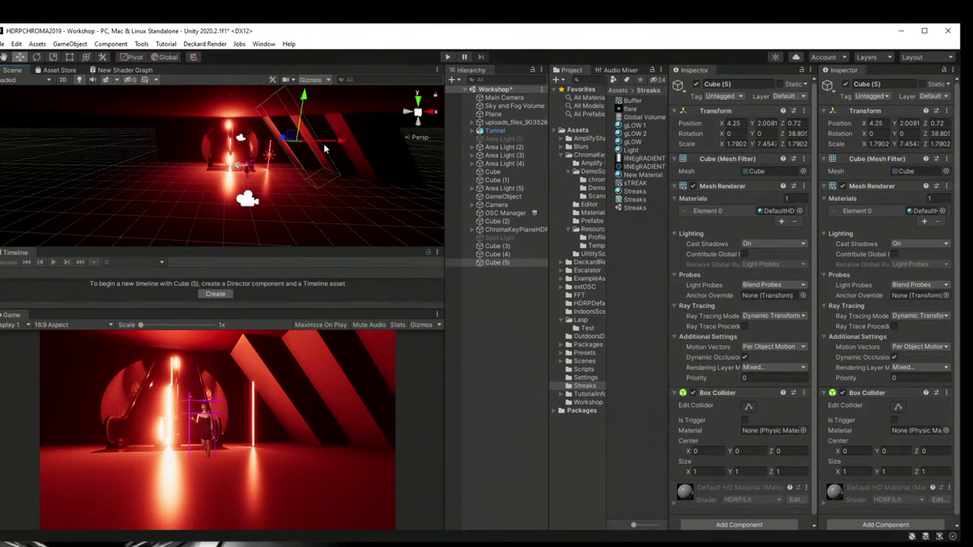
drag(332, 140, 234, 242)
click(37, 57)
click(20, 57)
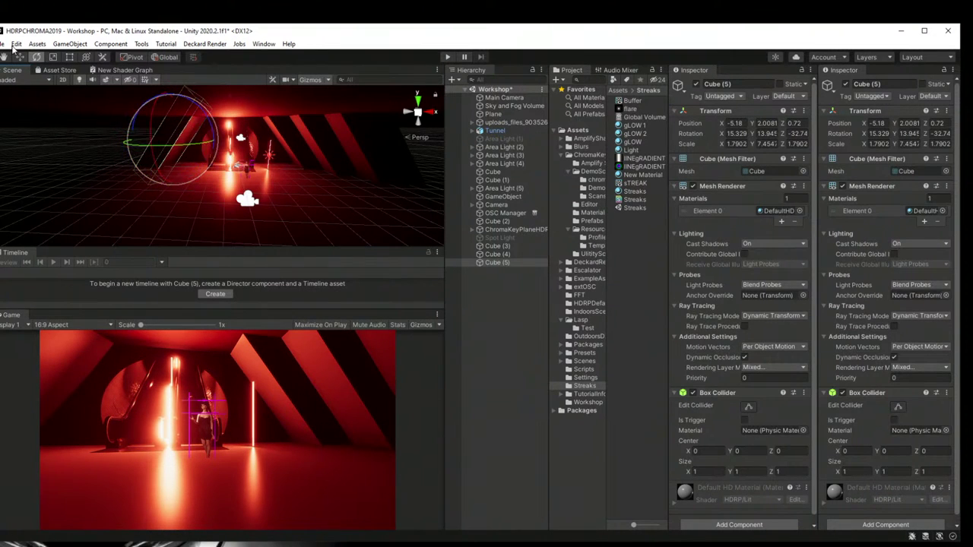
alt+drag(187, 162, 91, 158)
key(ctrl+d)
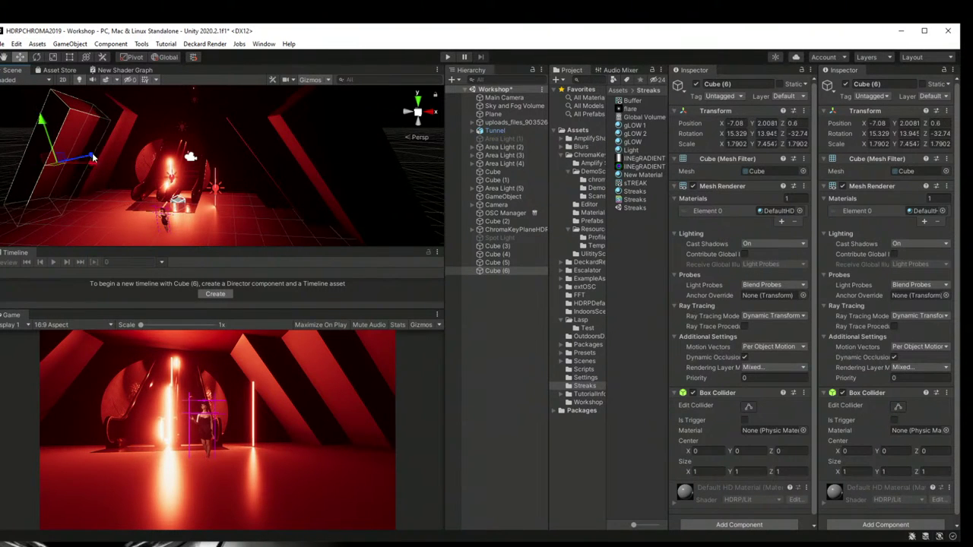
middle_drag(91, 158, 118, 177)
middle_drag(124, 165, 111, 176)
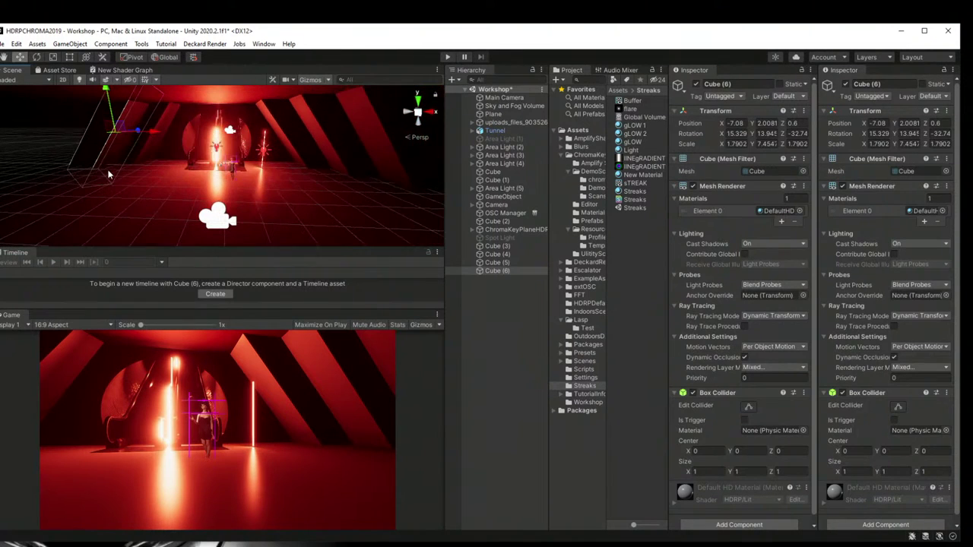
key(ctrl+d)
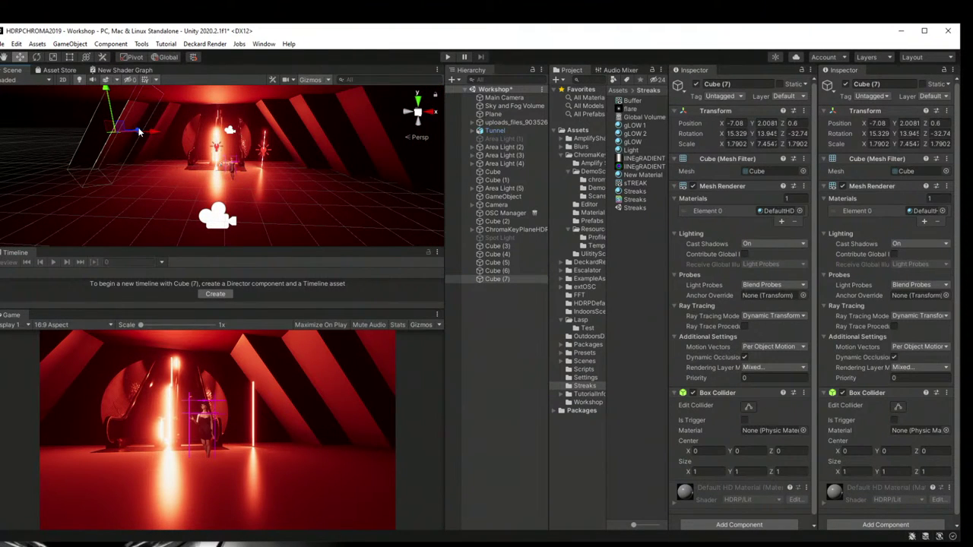
drag(139, 132, 90, 134)
click(499, 370)
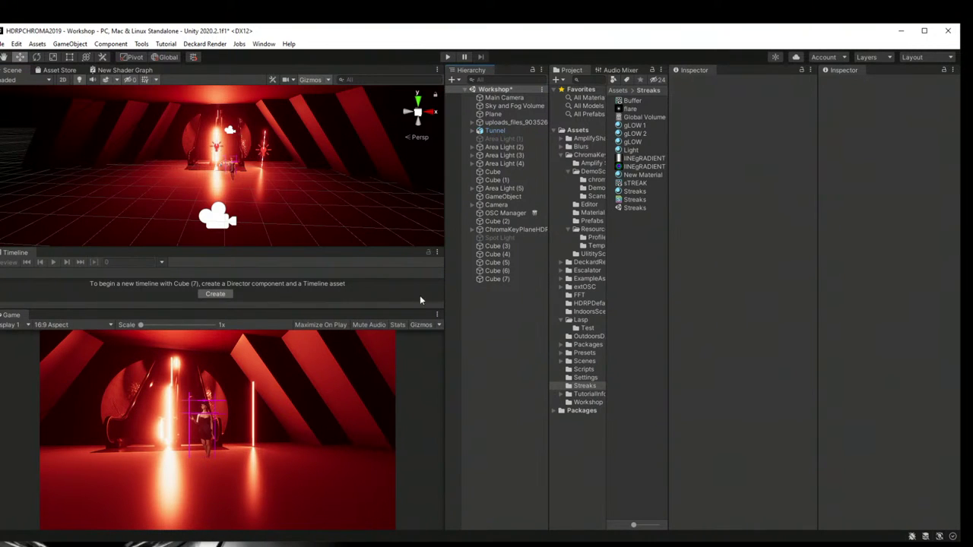
Step: Move the Main Camera back to Z -7.78 and swing its aim to frame the tunnel
click(504, 98)
key(f)
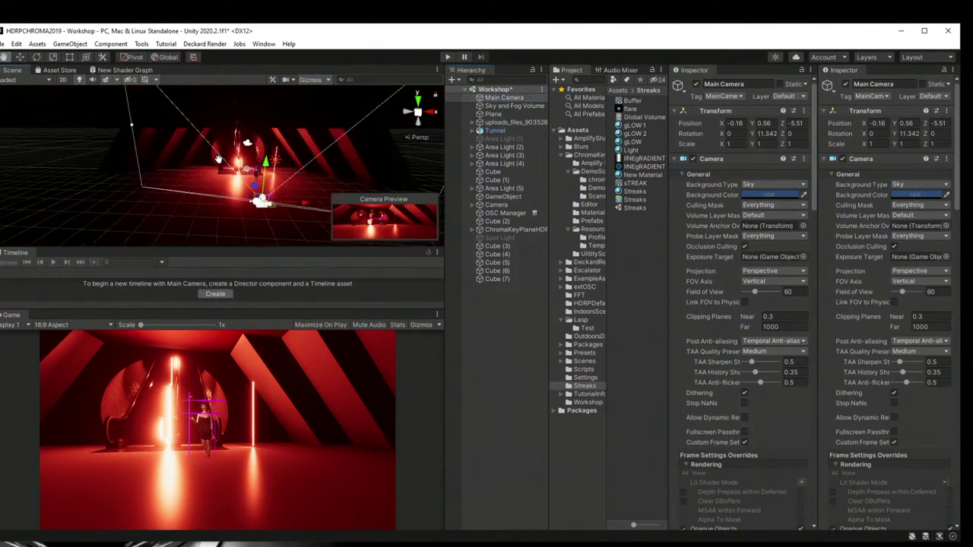
drag(273, 194, 276, 242)
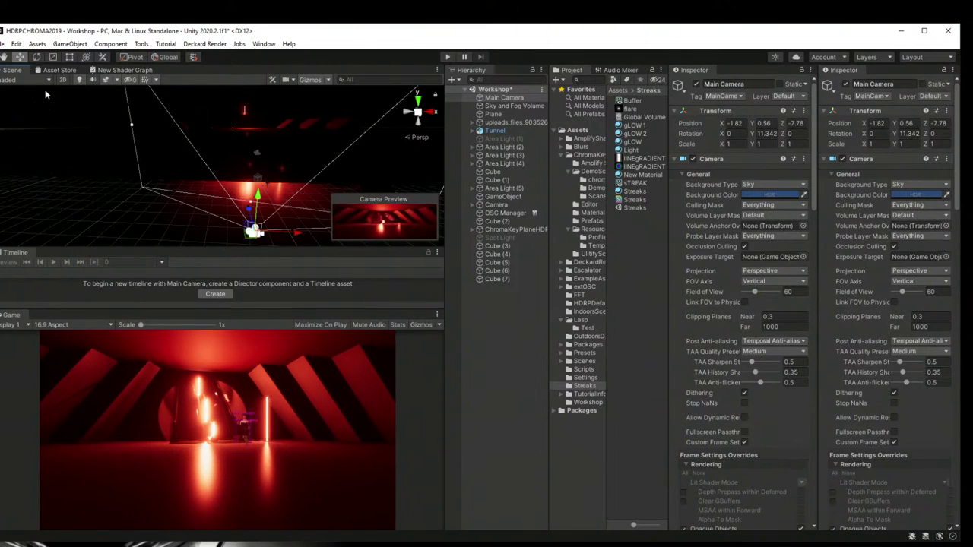
key(e)
middle_drag(228, 234, 202, 164)
drag(210, 179, 243, 156)
key(w)
click(36, 57)
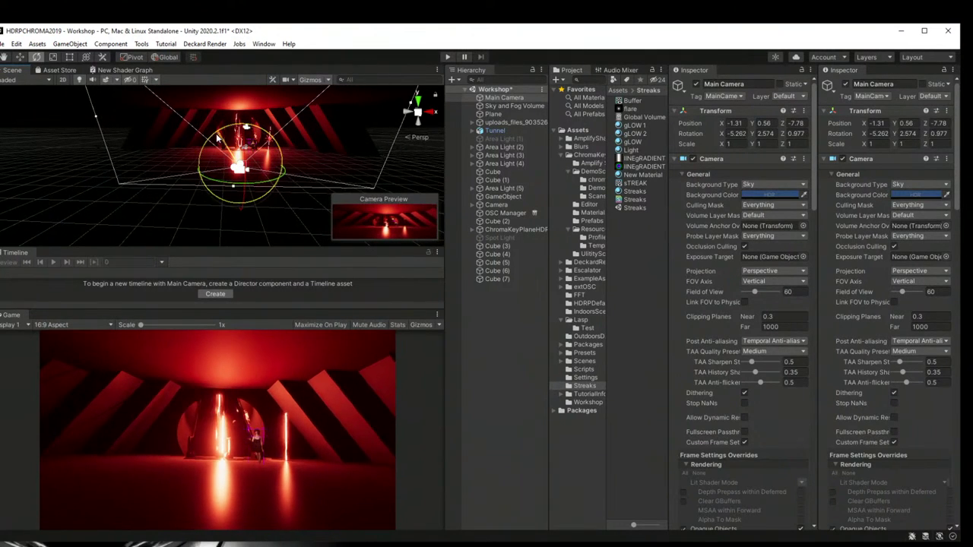
click(524, 371)
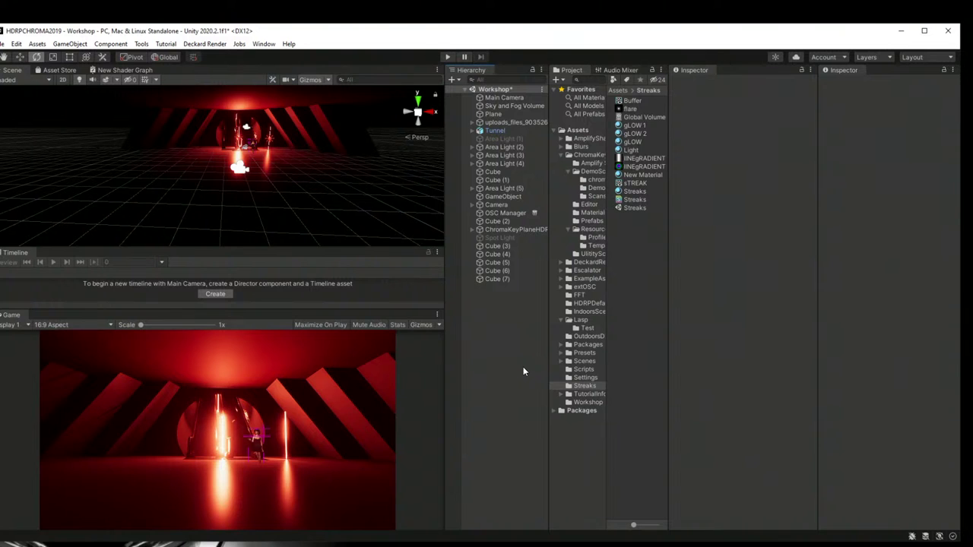
scroll(232, 195, up, 5)
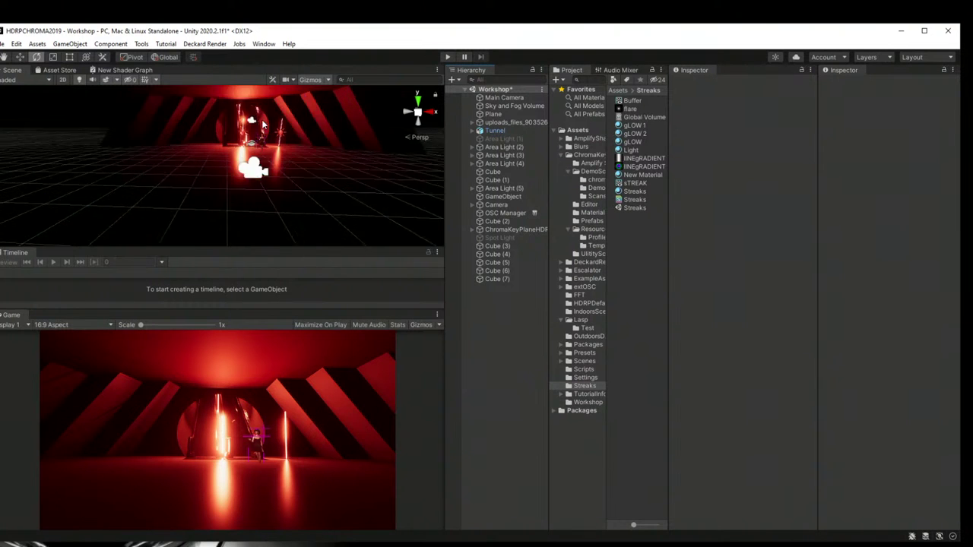
scroll(266, 121, up, 5)
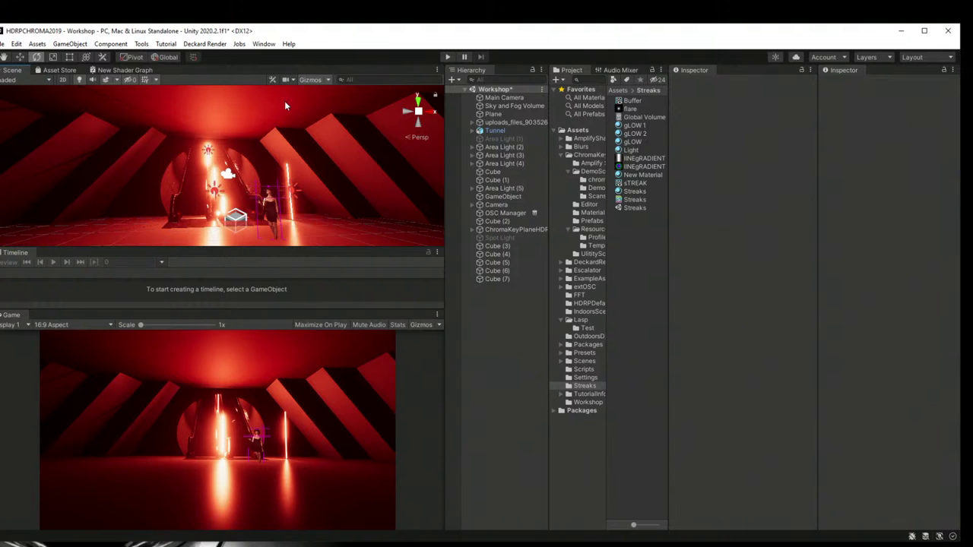
Step: Select Area Light (4), frame it, and nudge it along X
click(289, 180)
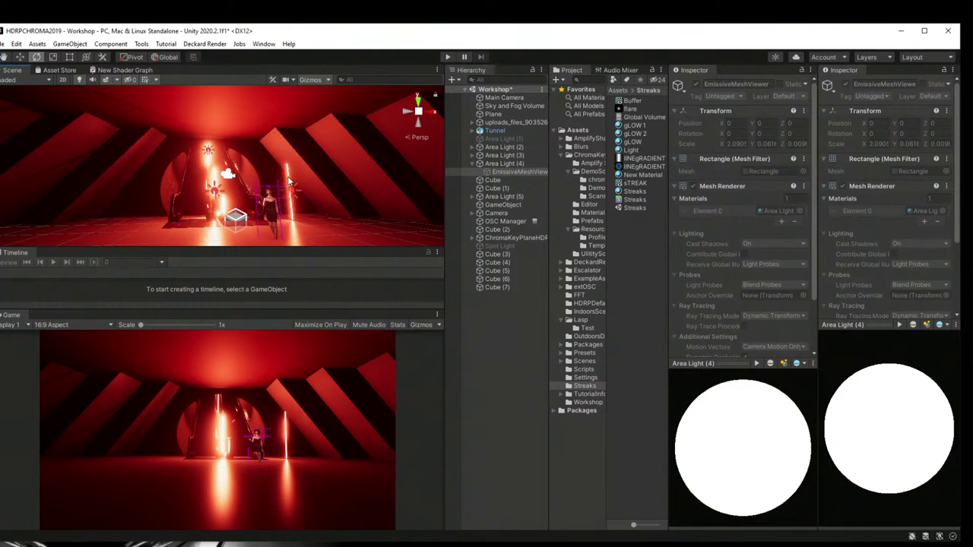
right_drag(289, 183, 278, 270)
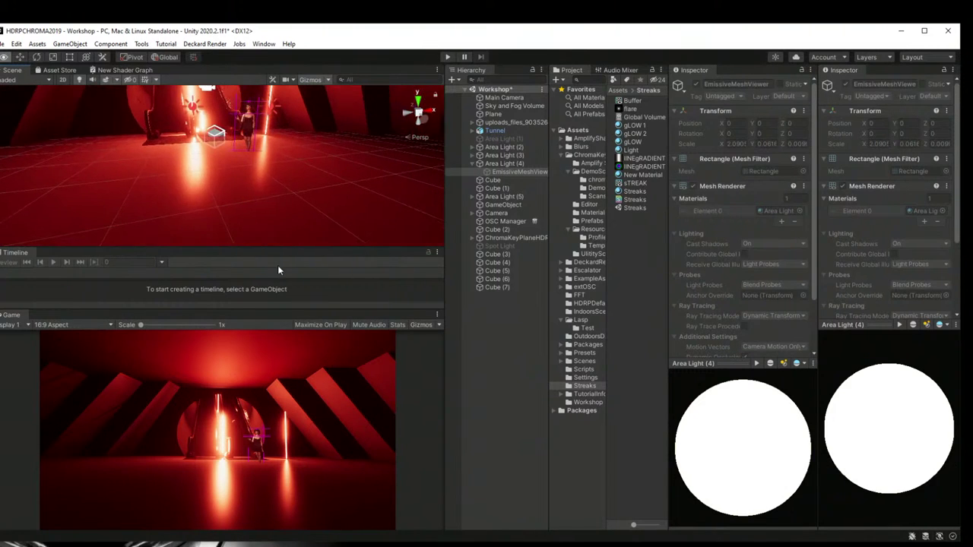
key(f)
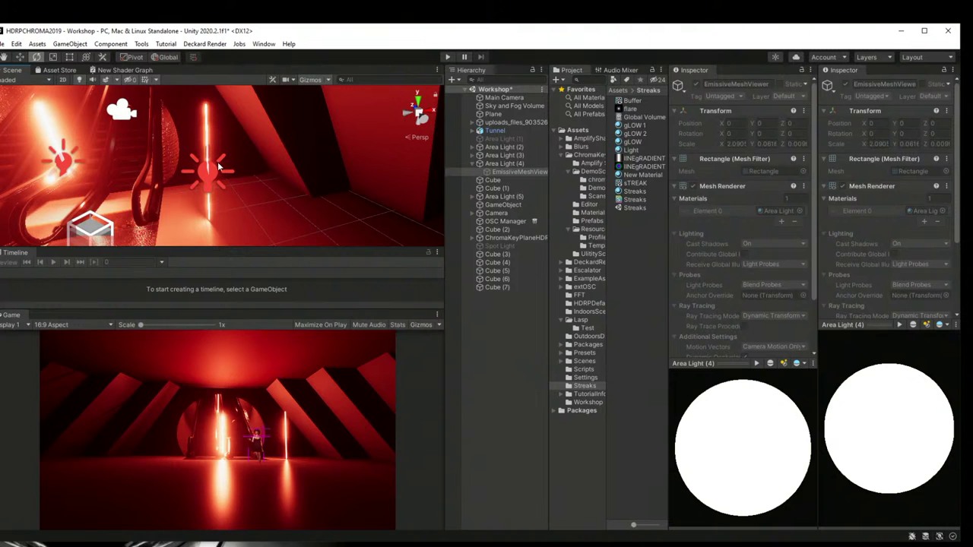
click(206, 173)
key(f)
scroll(207, 171, down, 5)
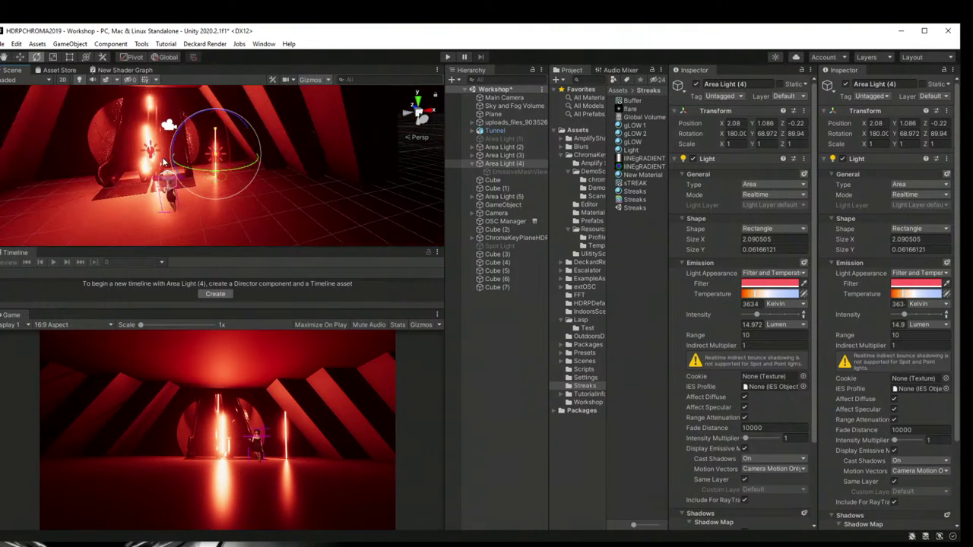
key(w)
drag(243, 152, 304, 230)
Step: Duplicate the tube into Area Light (6) and Area Light (7), and tilt (7) to a new angle
key(ctrl+d)
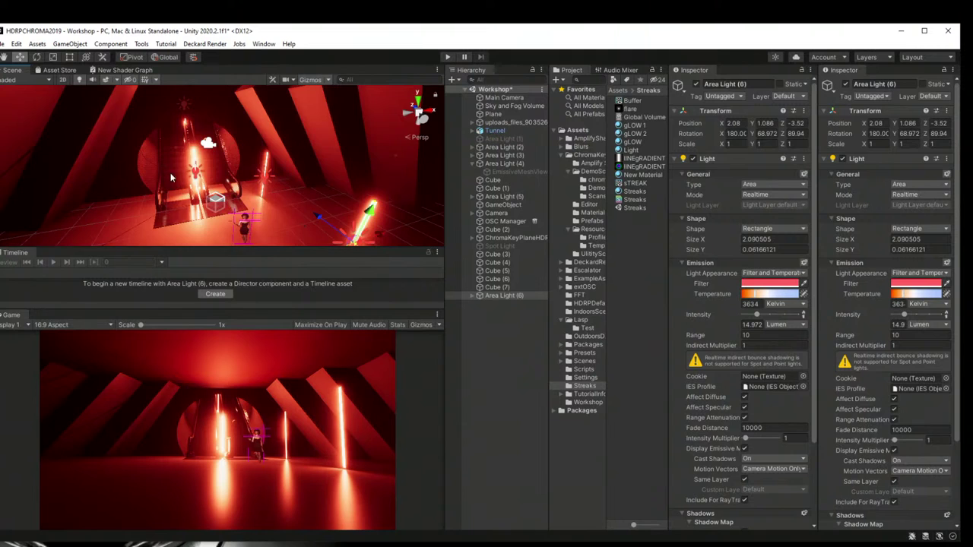
alt+drag(171, 172, 13, 107)
key(ctrl+d)
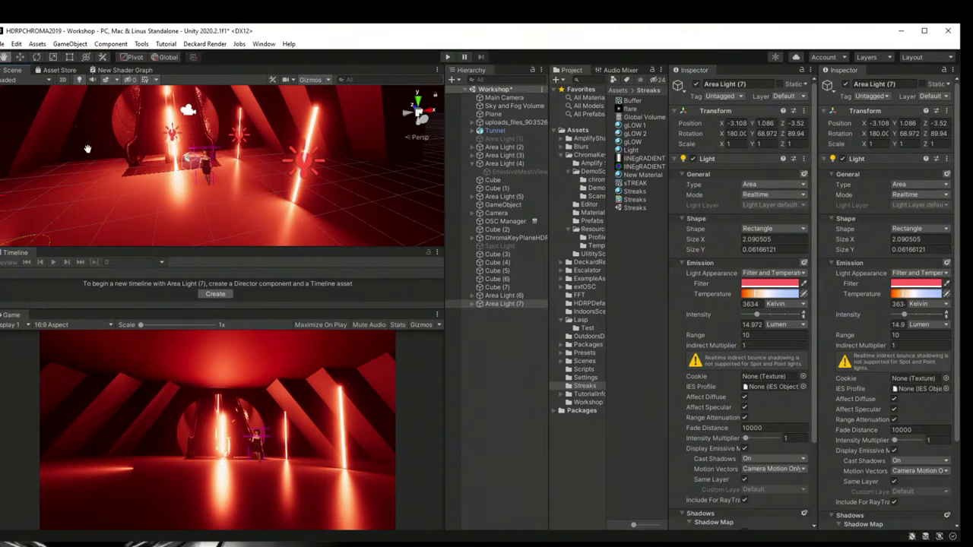
key(e)
drag(88, 148, 250, 147)
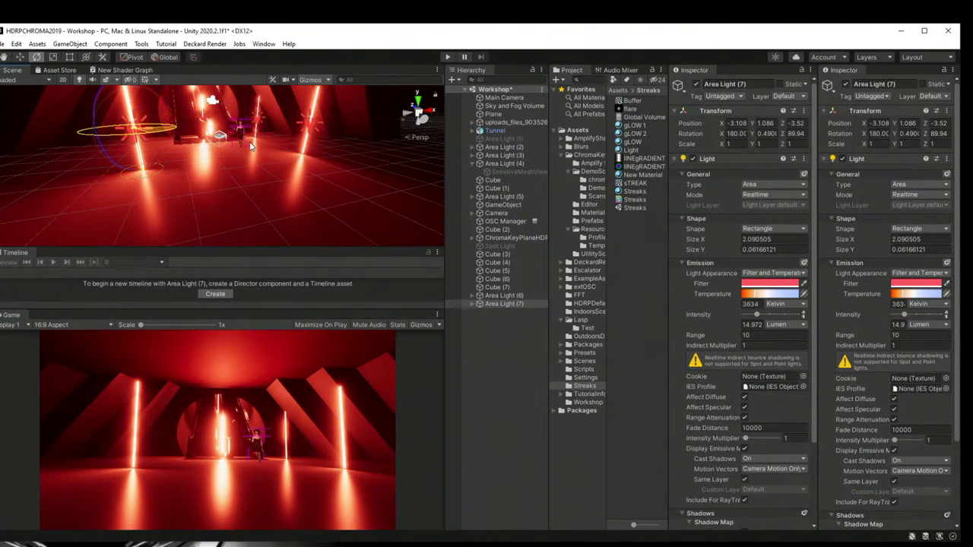
Step: Shift Area Light (7) further left and duplicate it as Area Light (8)
click(460, 334)
right_drag(228, 190, 126, 194)
click(118, 200)
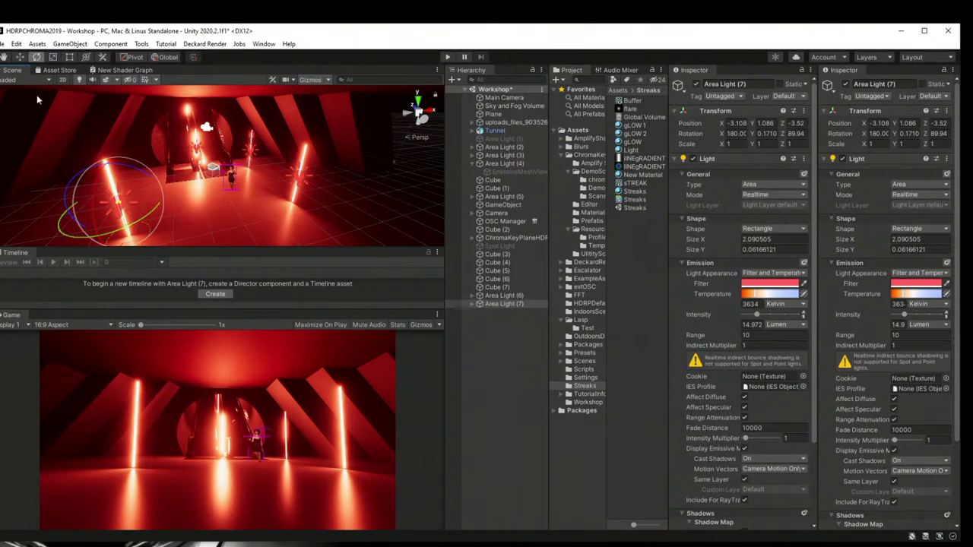
key(w)
drag(162, 202, 141, 148)
key(ctrl+d)
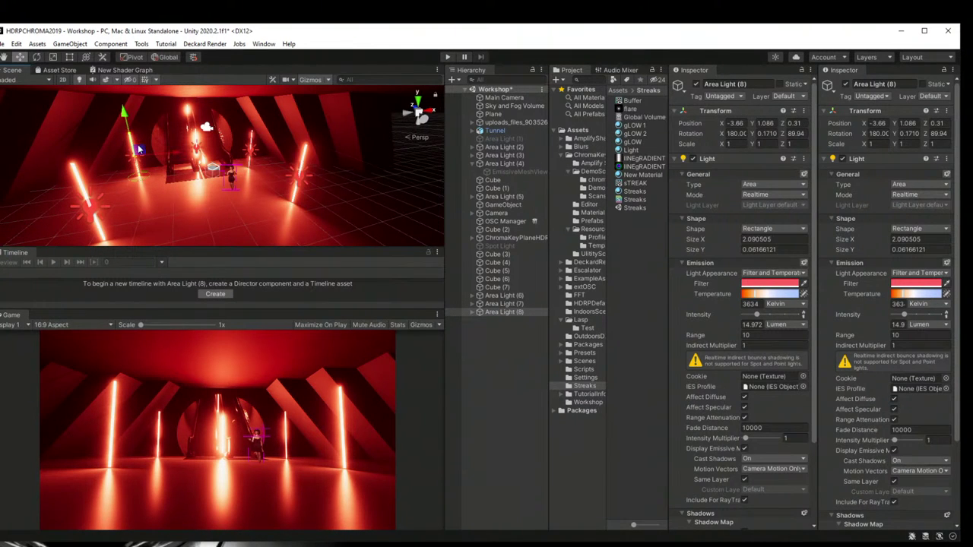
click(508, 358)
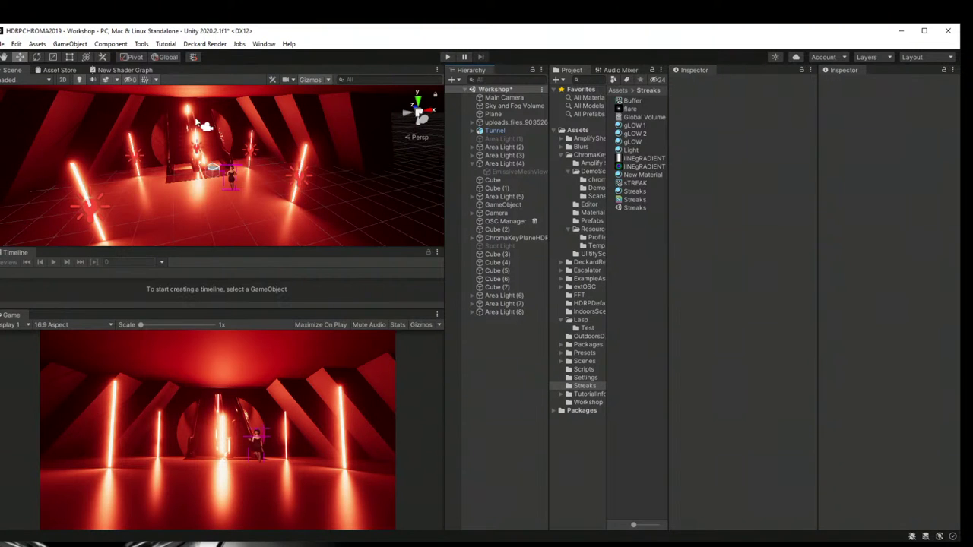
Step: Select the Sky and Fog Volume and open the HDR picker for a Gradient Sky colour
right_drag(196, 122, 202, 135)
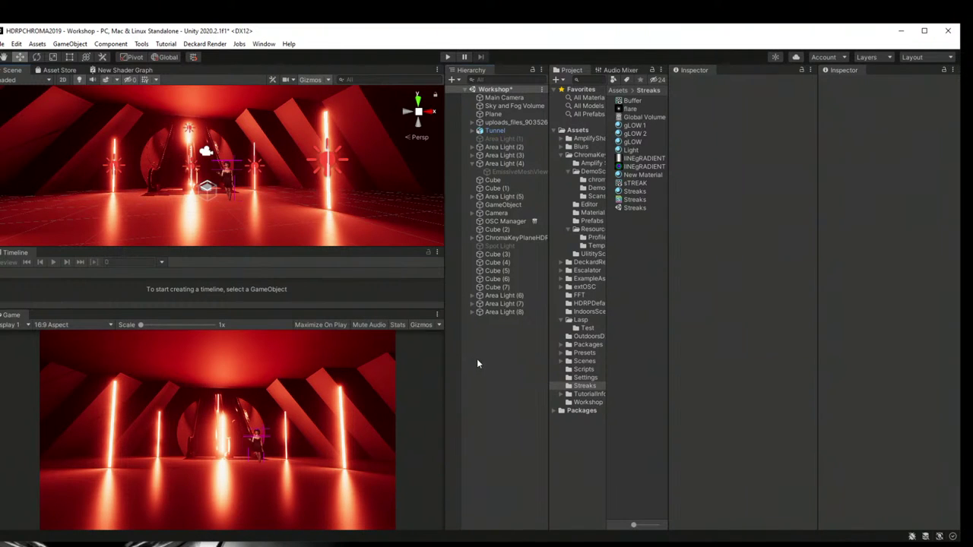
right_drag(217, 176, 224, 154)
click(513, 98)
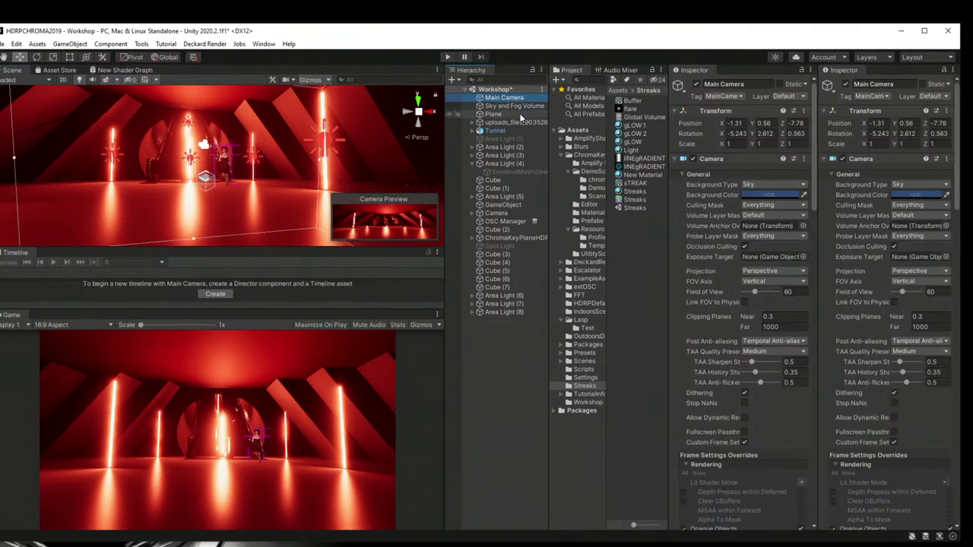
click(514, 105)
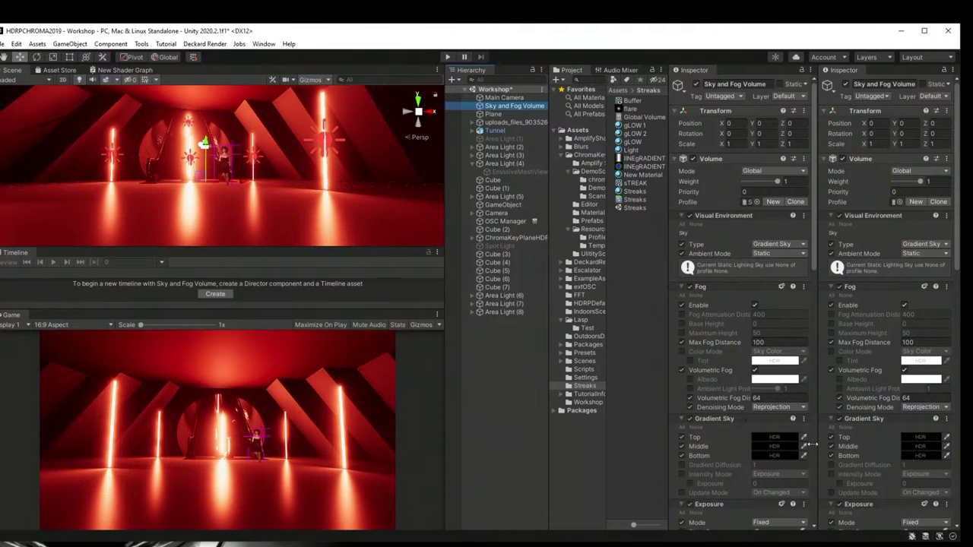
click(776, 439)
Step: Set the Gradient Sky's middle colour to dark red
mouse_move(820, 534)
mouse_down()
mouse_move(818, 519)
mouse_move(810, 544)
mouse_up()
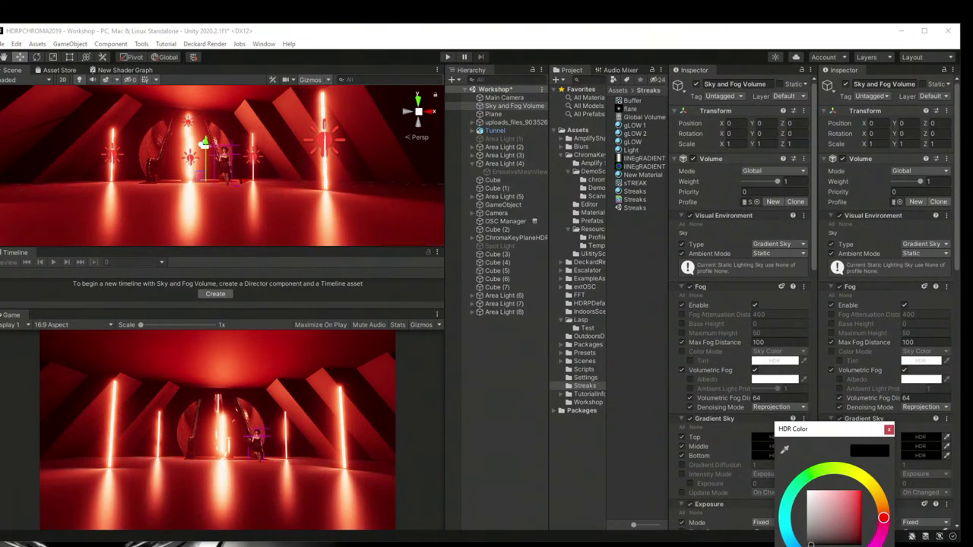
click(889, 431)
click(776, 446)
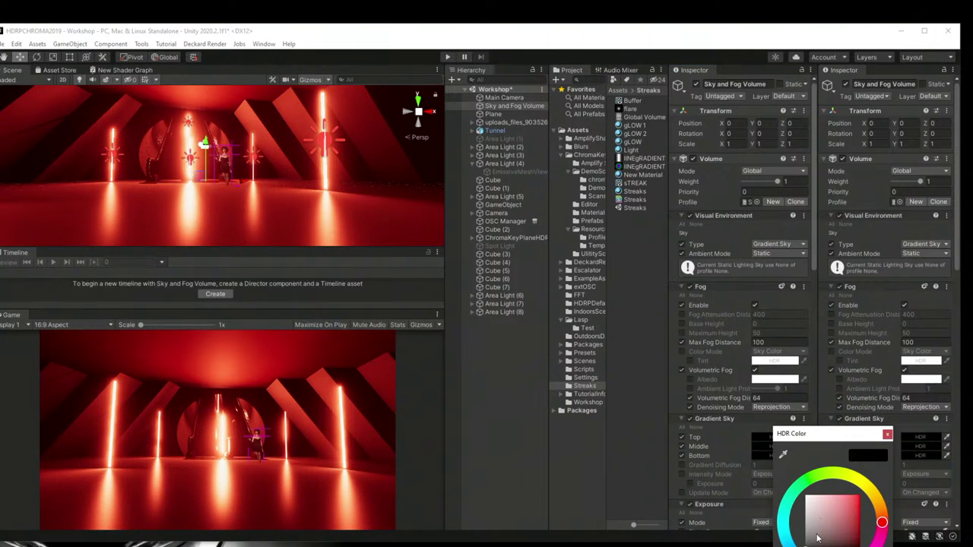
drag(818, 538, 853, 545)
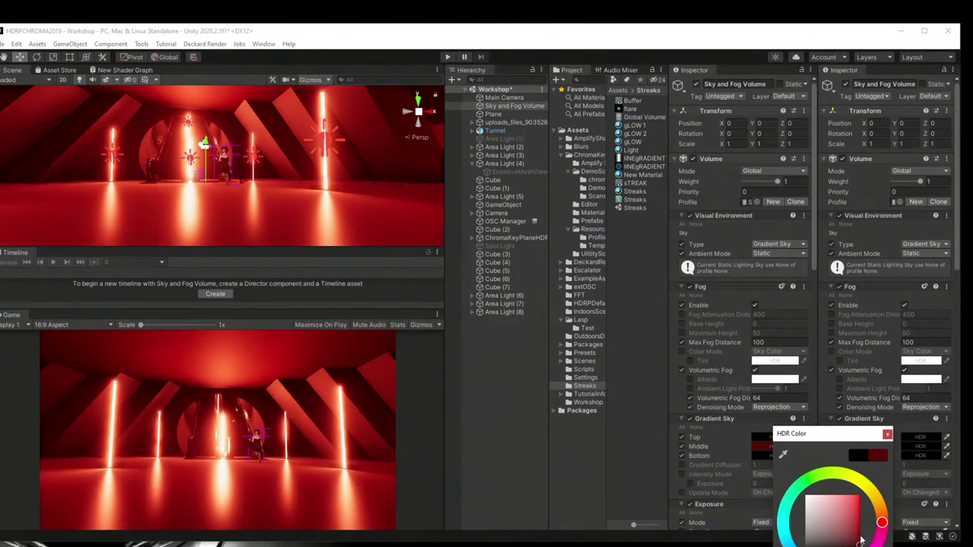
click(887, 435)
Step: Shift the Gradient Sky's bottom colour to a slightly darkened magenta
click(783, 455)
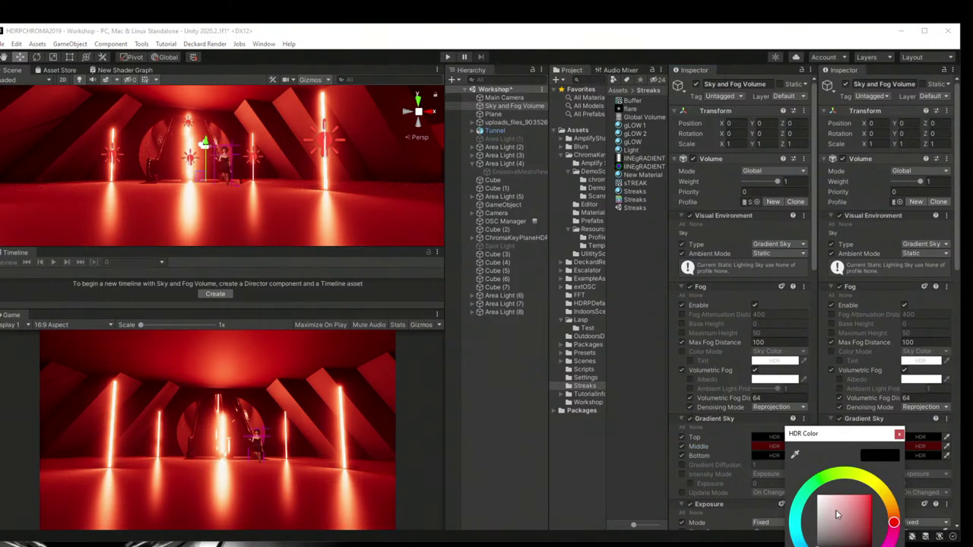
drag(820, 544, 823, 544)
click(900, 434)
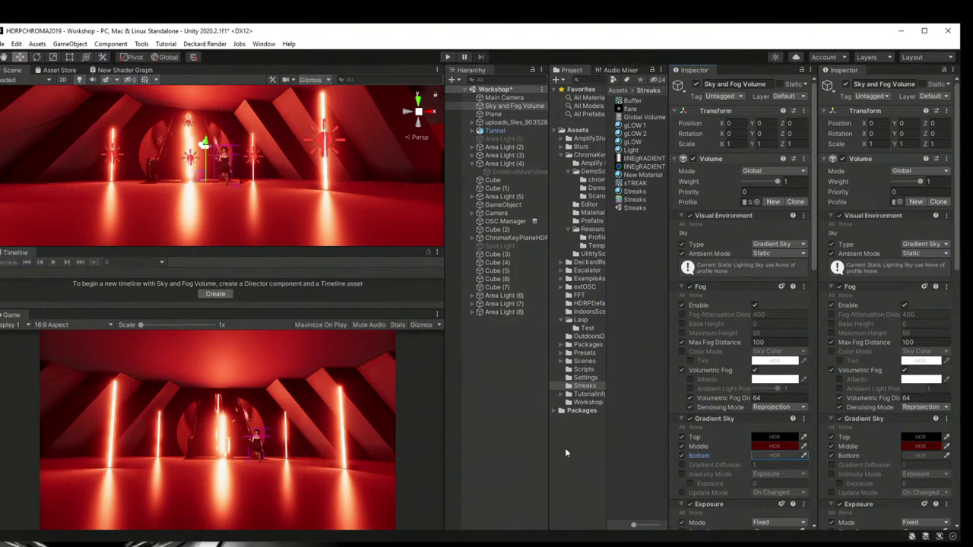
click(776, 457)
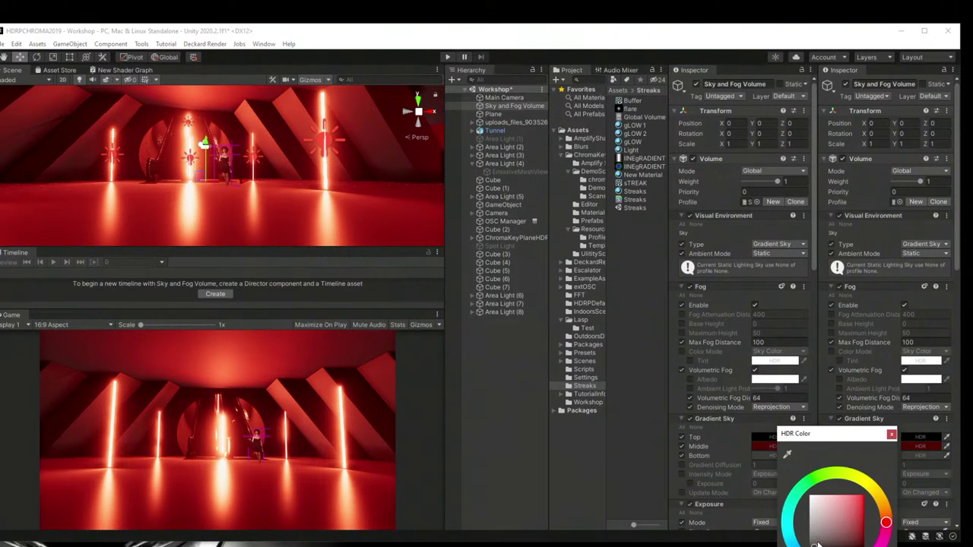
click(813, 544)
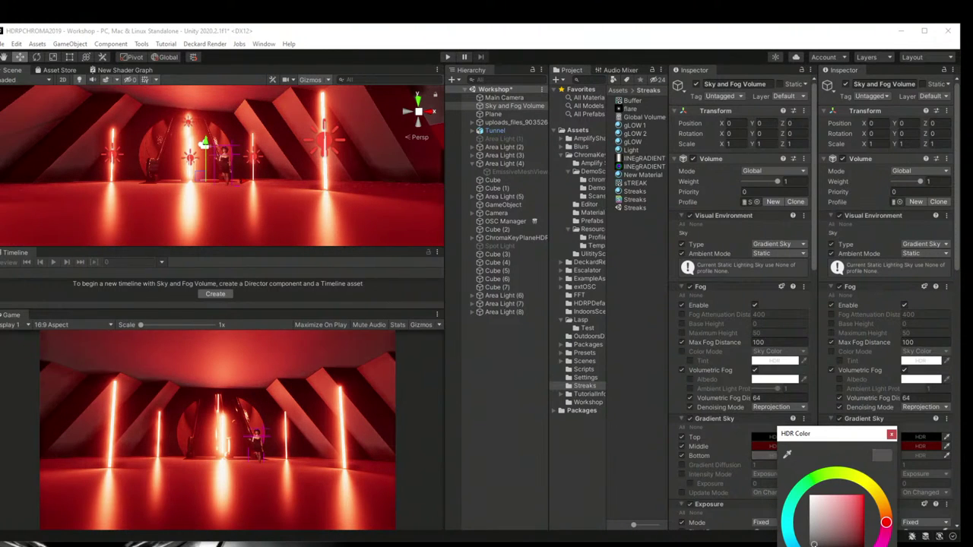
drag(814, 544, 833, 545)
mouse_move(885, 524)
mouse_down()
mouse_move(882, 543)
mouse_move(856, 541)
mouse_up()
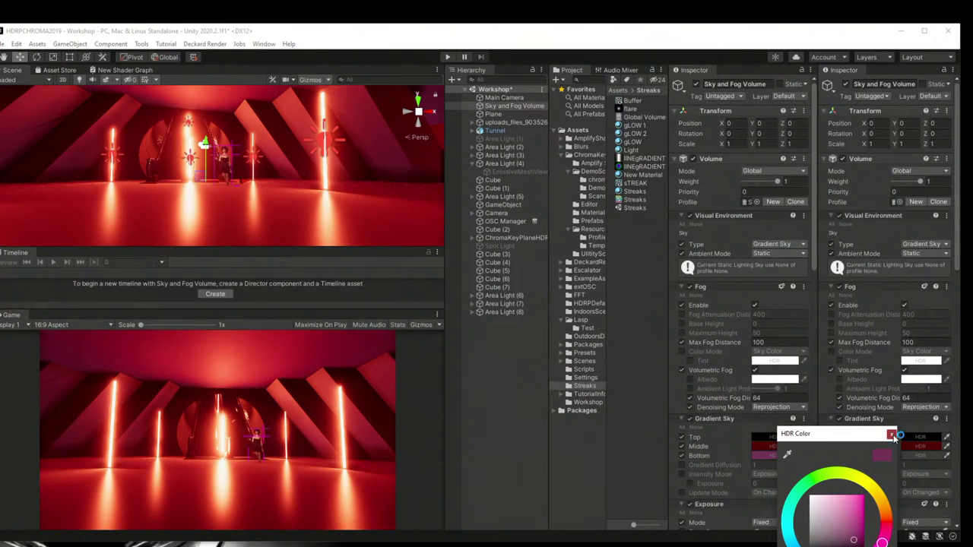
click(891, 434)
click(488, 317)
click(266, 116)
right_drag(266, 116, 266, 116)
Step: Make the Concrete base colour pure white and assign an Escalator-folder texture to the Base Map
scroll(735, 429, down, 1)
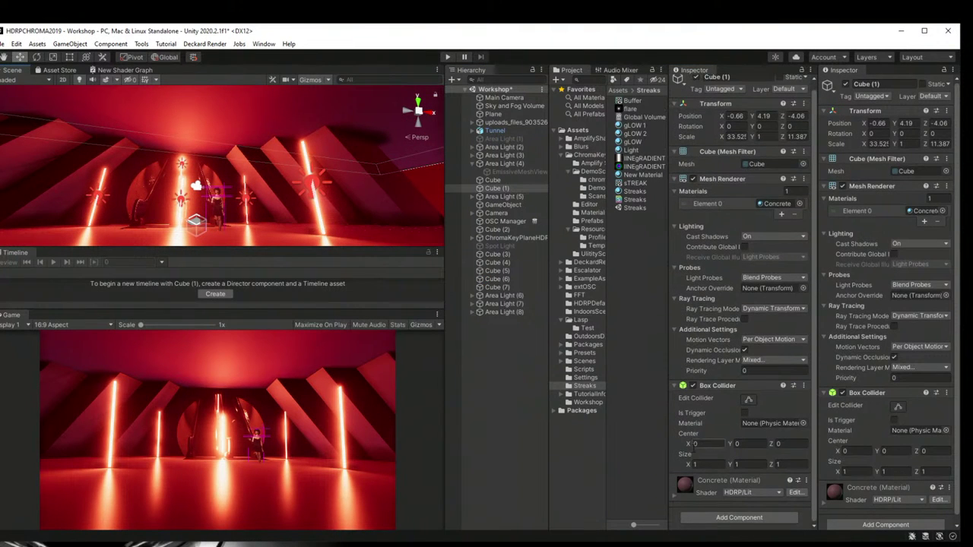
scroll(742, 405, down, 10)
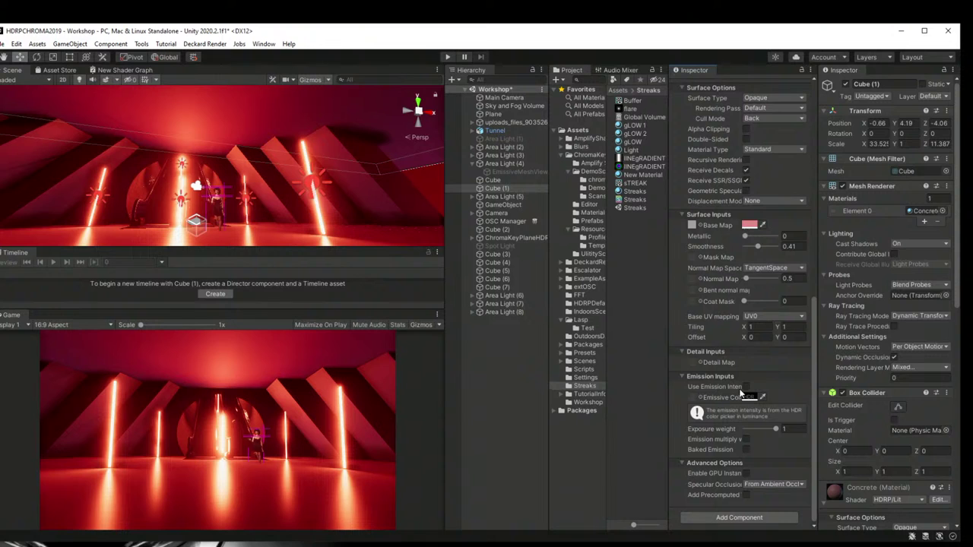
click(749, 226)
drag(812, 291, 770, 278)
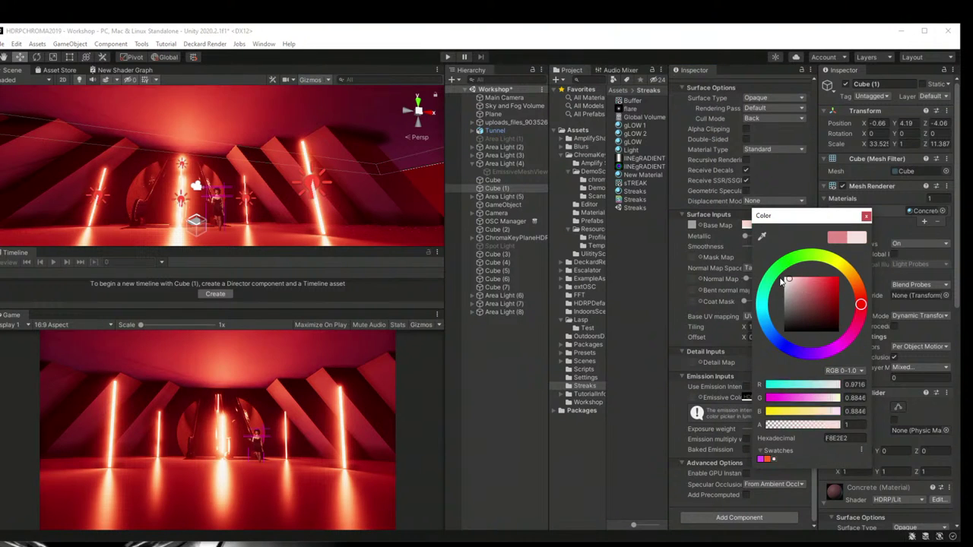
click(866, 217)
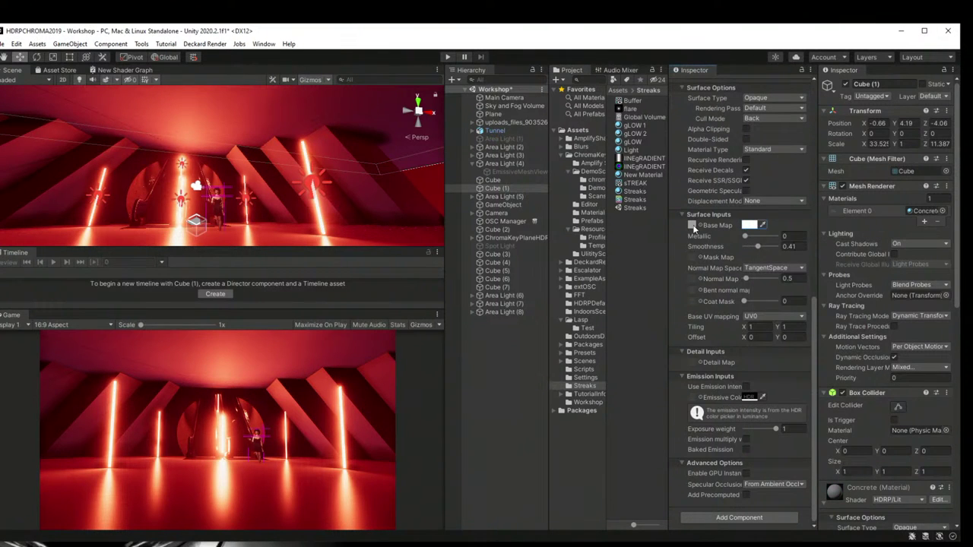
click(587, 271)
drag(639, 128, 694, 230)
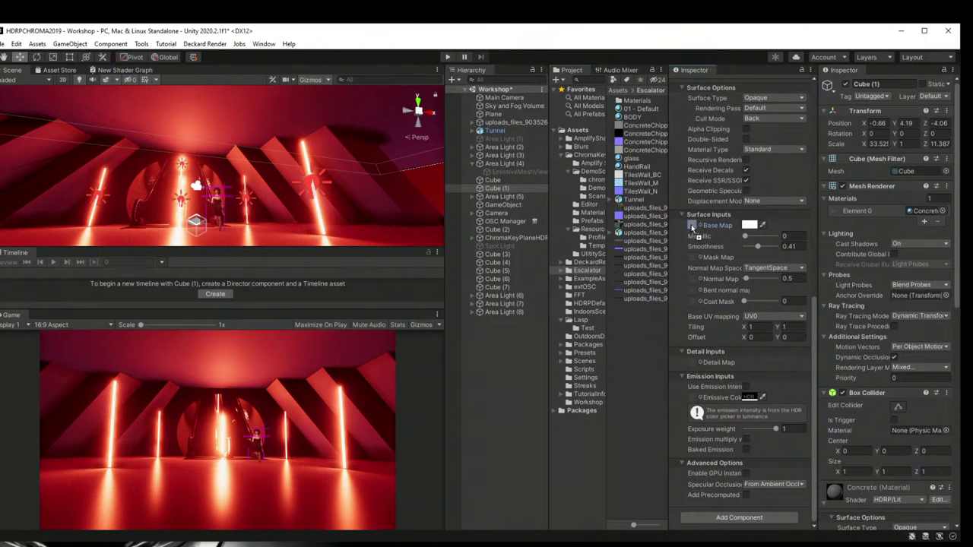
Step: Add the purple normal map at strength 0.1 and raise Smoothness to 0.61
drag(632, 143, 747, 281)
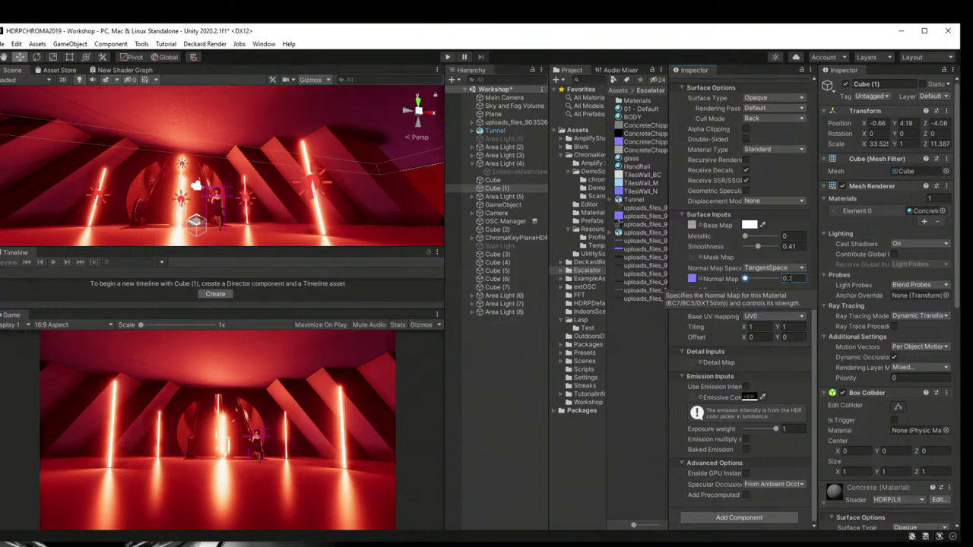
text(0.1)
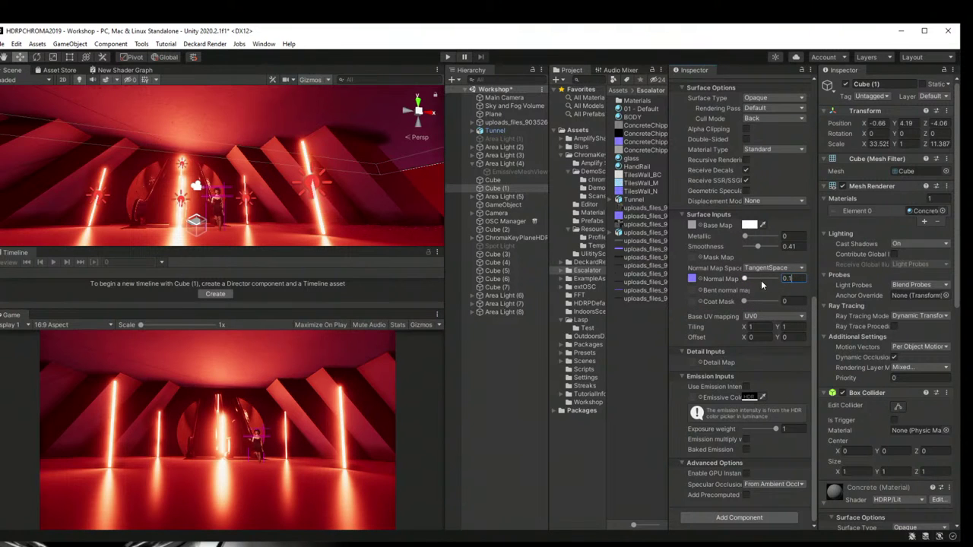
drag(757, 247, 762, 248)
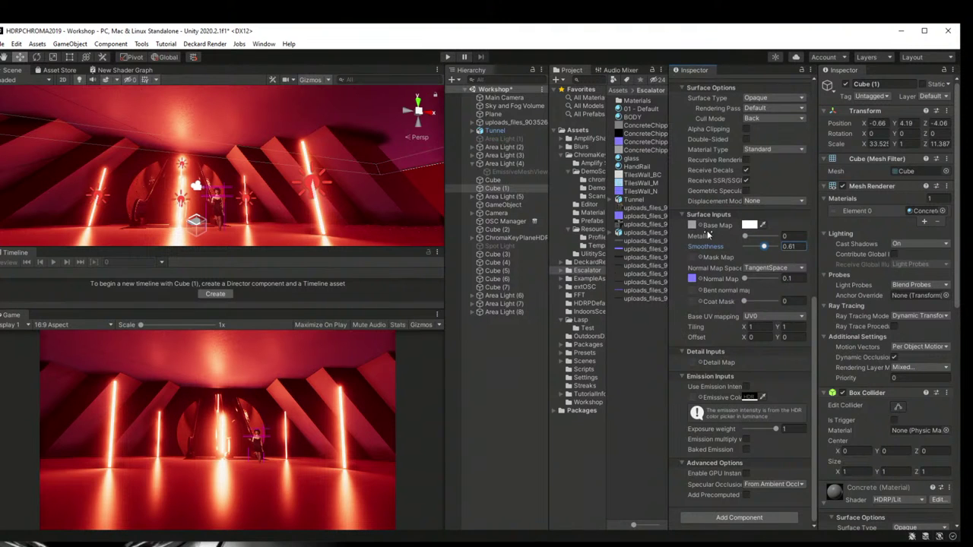
scroll(711, 234, up, 10)
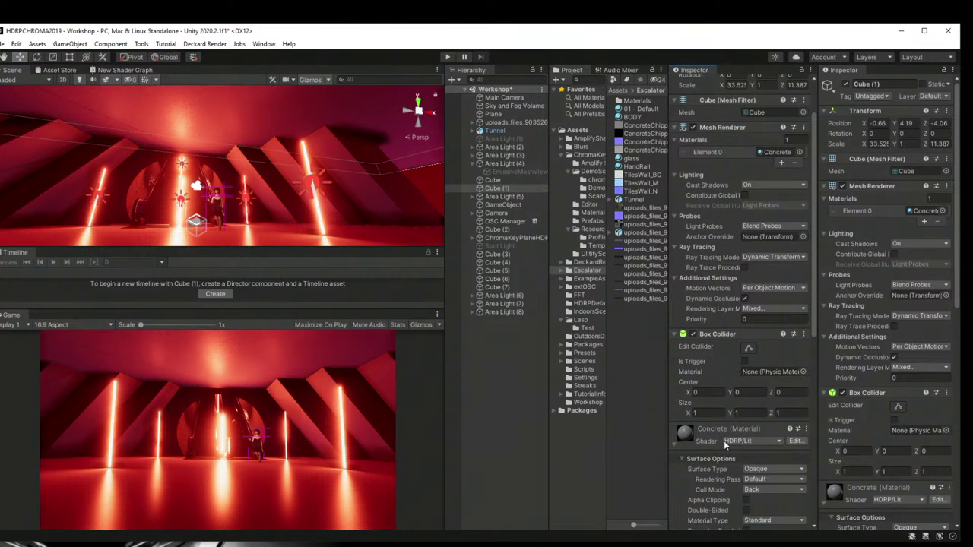
Step: Drag the Concrete material over the tunnel's left and right walls
click(778, 152)
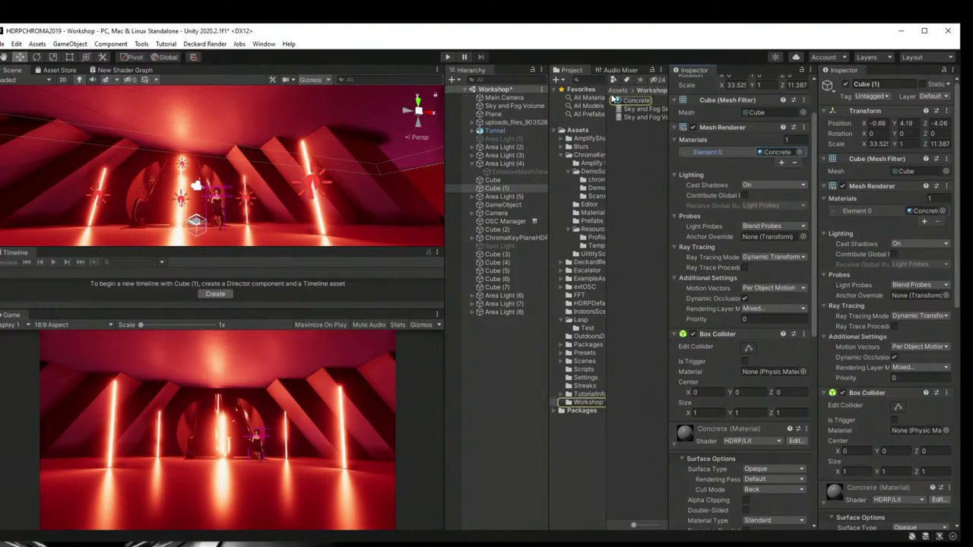
drag(623, 101, 191, 241)
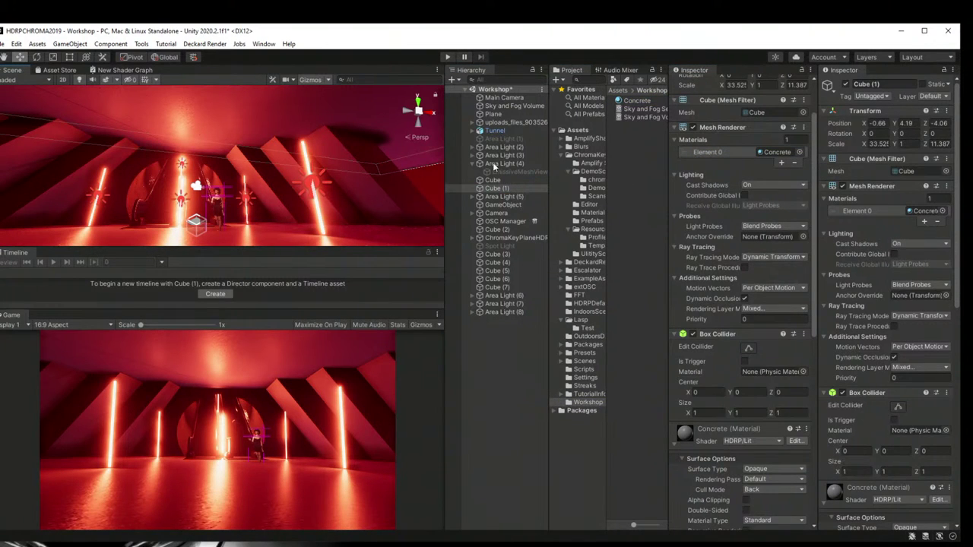
click(775, 152)
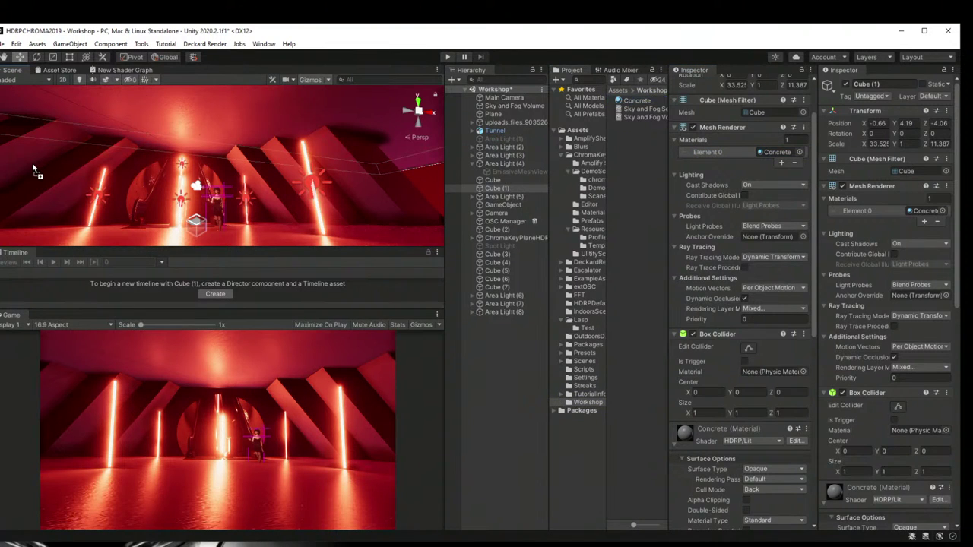
drag(143, 165, 76, 184)
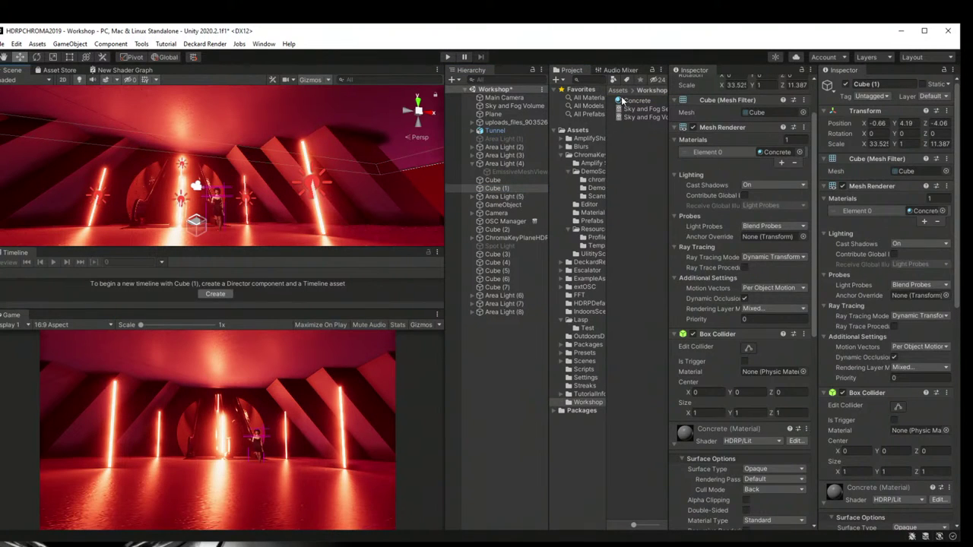
drag(412, 146, 293, 168)
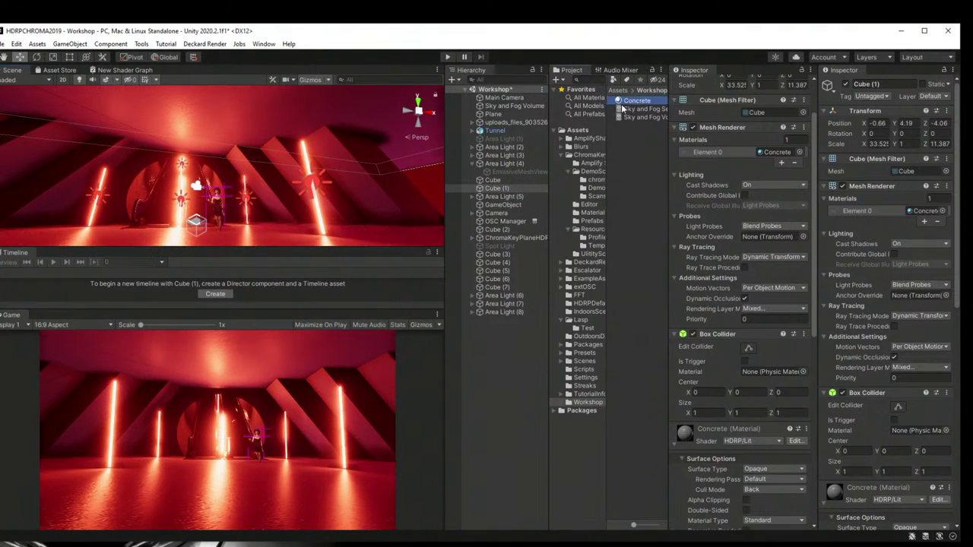
middle_drag(358, 163, 333, 178)
right_drag(333, 178, 78, 151)
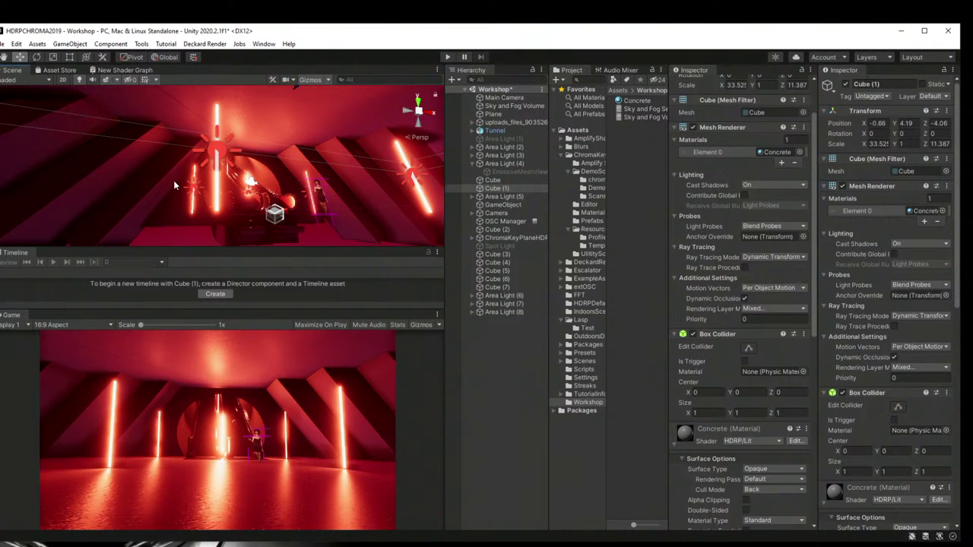
right_drag(173, 180, 171, 198)
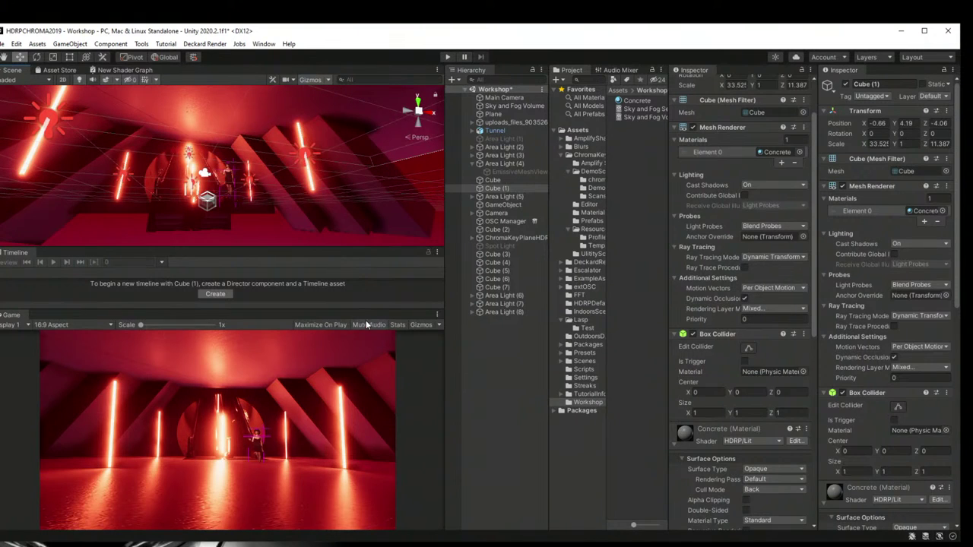
Step: Enlarge the Game view by pulling its splitters up and sideways
drag(365, 309, 367, 285)
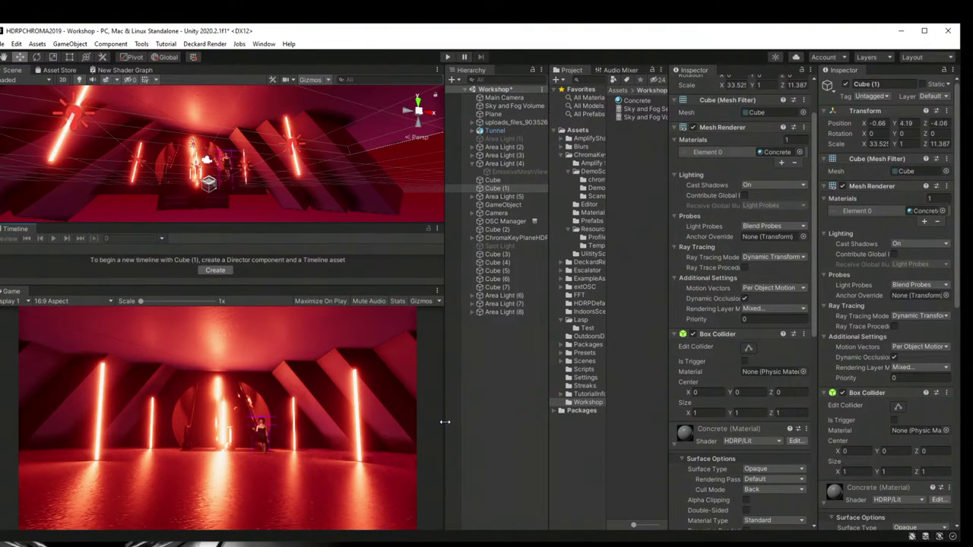
drag(444, 422, 452, 421)
right_drag(219, 197, 240, 179)
Step: Scale the Cube floor slab's X down to 15.071, then try Concrete on the floor
click(225, 207)
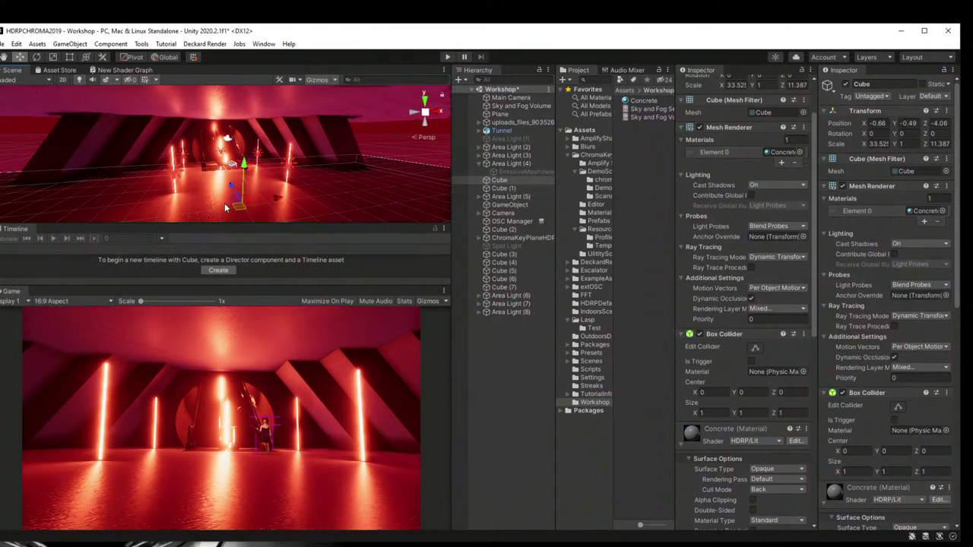
right_drag(74, 109, 175, 174)
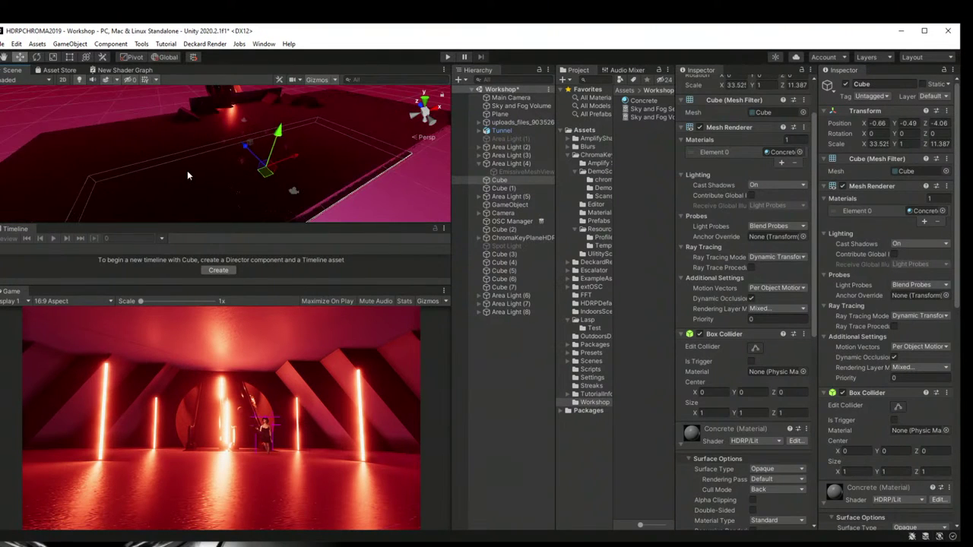
middle_drag(187, 170, 177, 134)
scroll(178, 134, up, 5)
key(t)
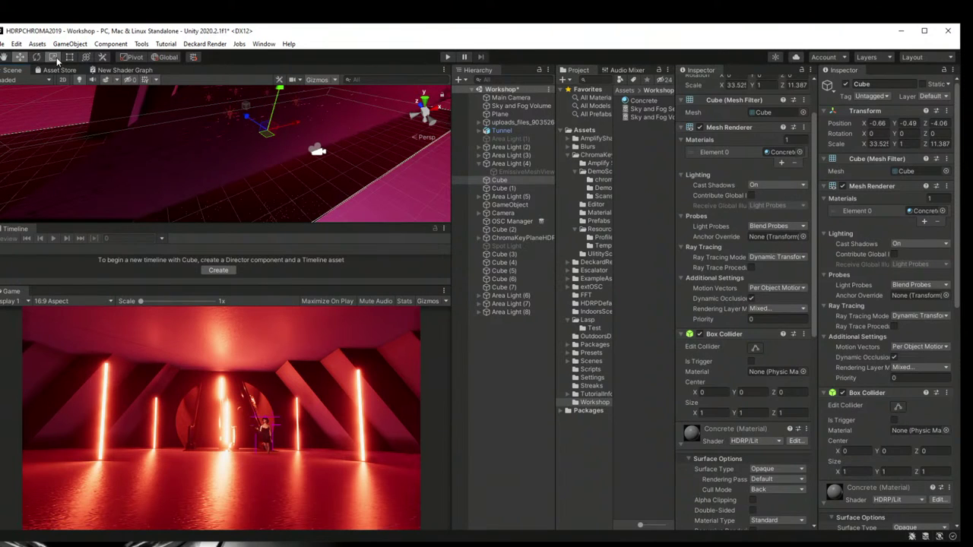
drag(291, 130, 277, 93)
click(21, 57)
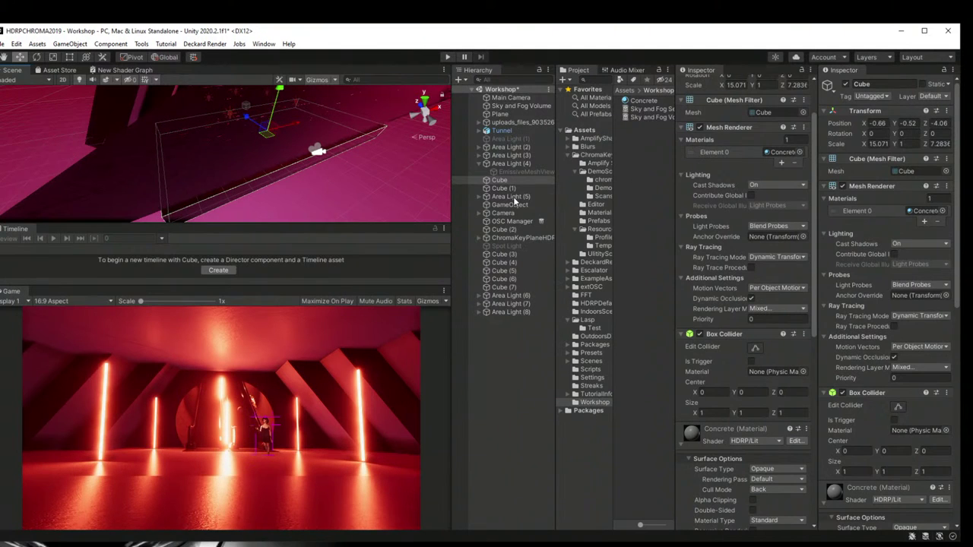
click(650, 164)
drag(643, 100, 282, 150)
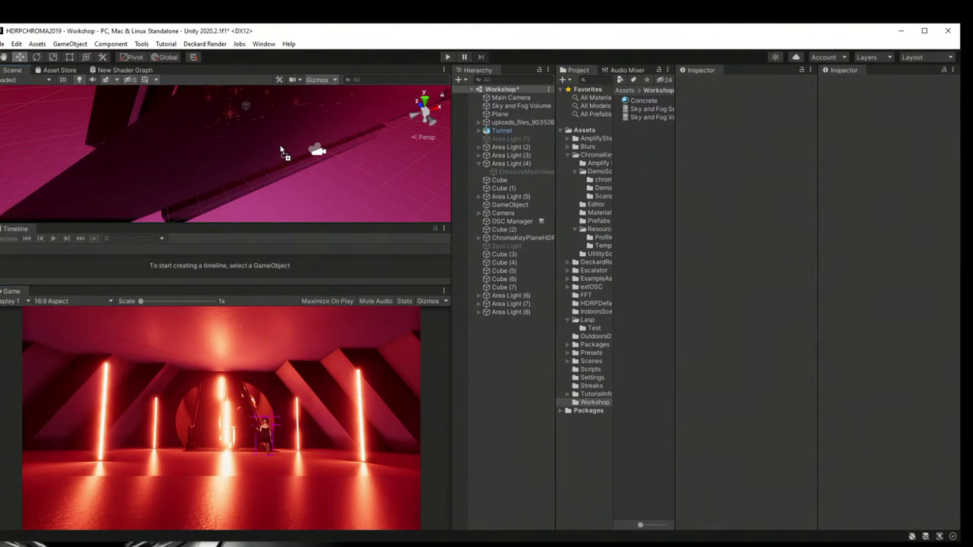
scroll(277, 177, down, 10)
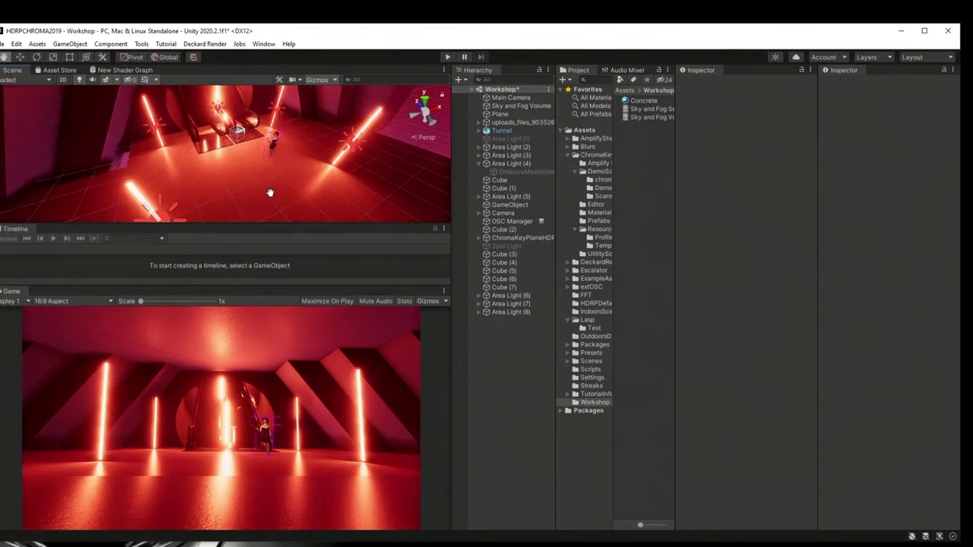
drag(646, 101, 261, 187)
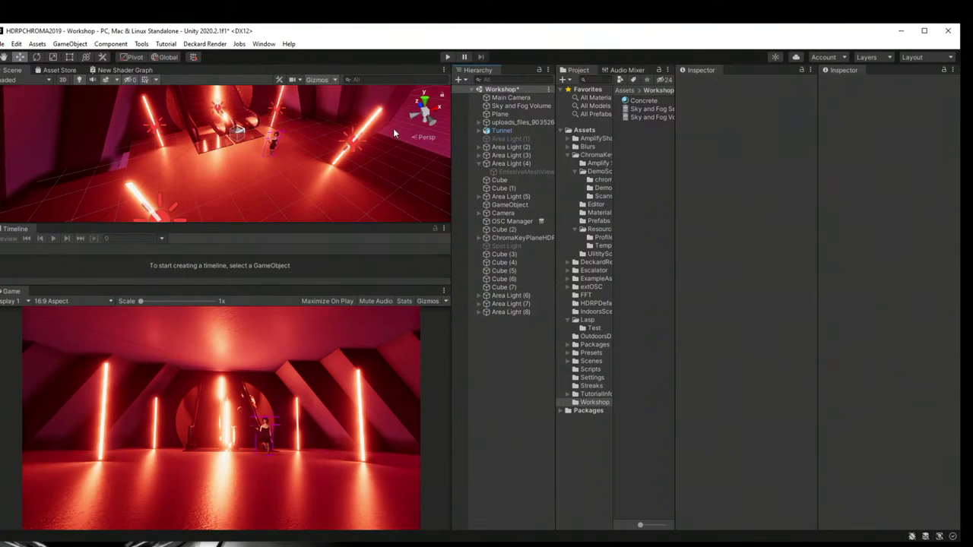
click(448, 57)
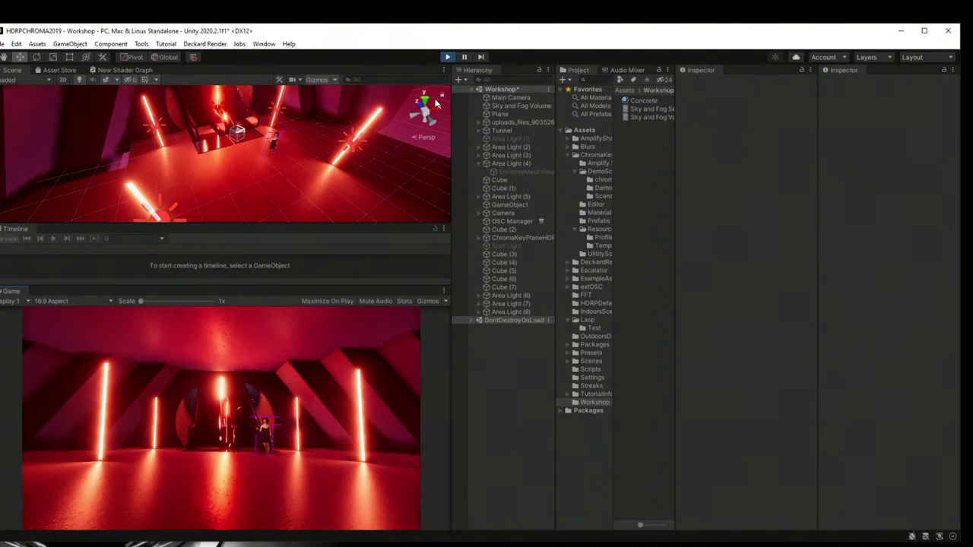
key(ctrl+p)
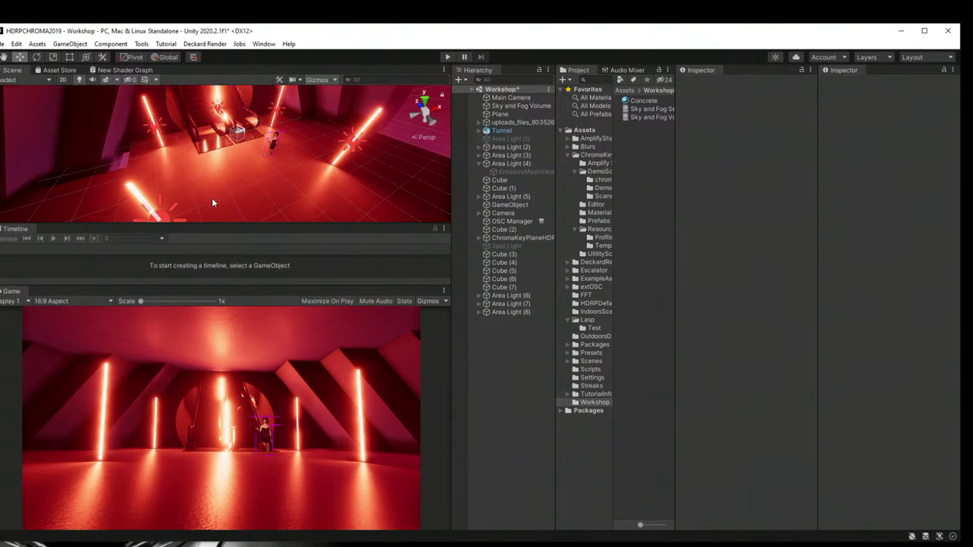
right_drag(214, 202, 315, 165)
Step: Slide Area Light (6) along X and duplicate it as Area Light (9)
click(318, 162)
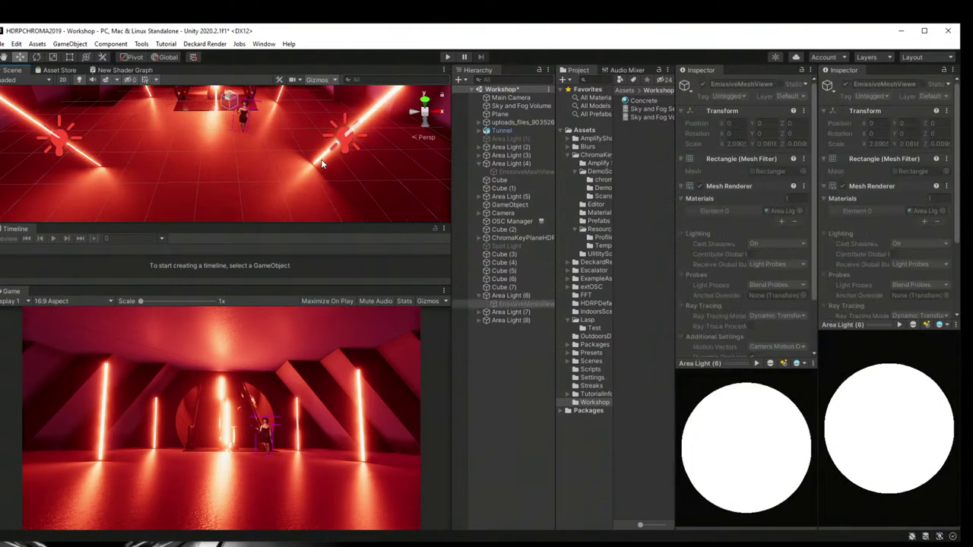
mouse_move(251, 152)
right_down()
mouse_move(261, 152)
mouse_move(267, 180)
mouse_move(257, 170)
right_up()
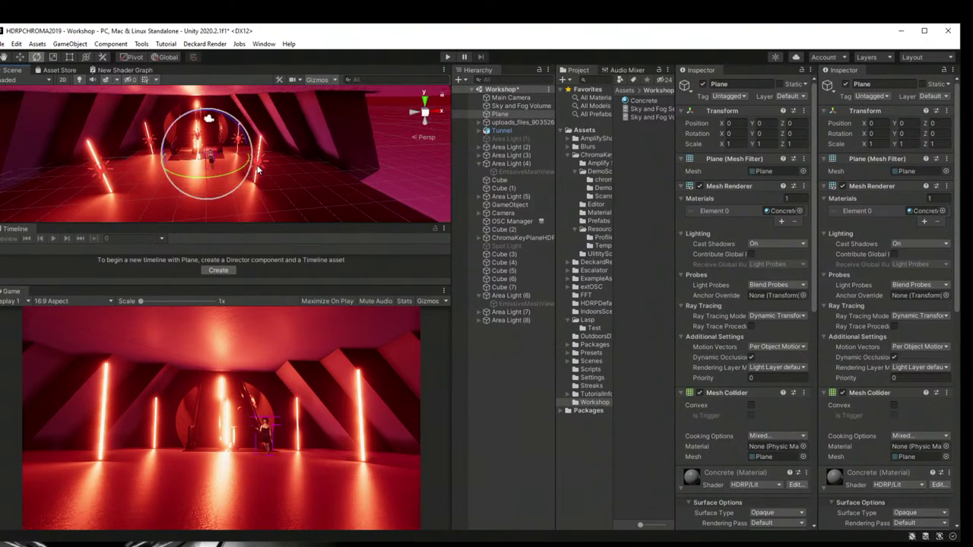
click(503, 358)
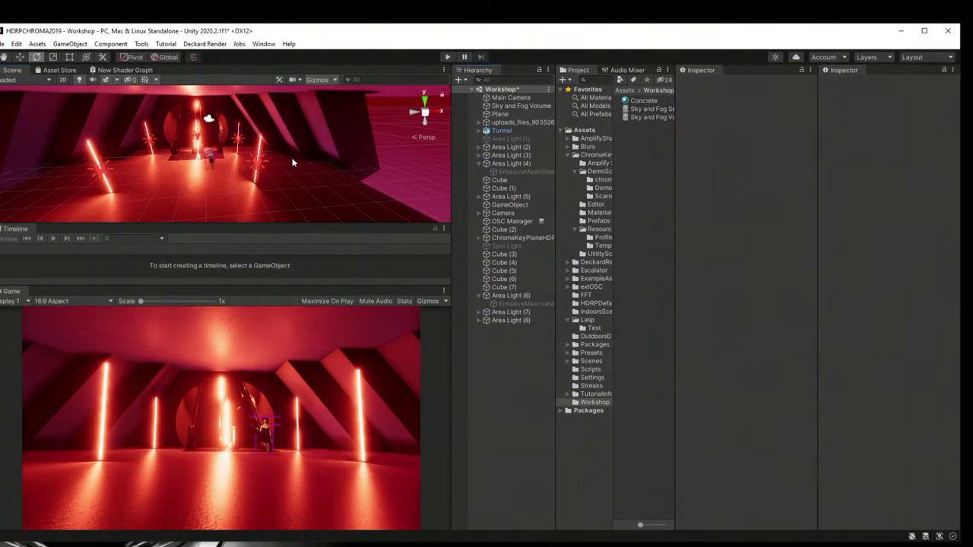
click(263, 164)
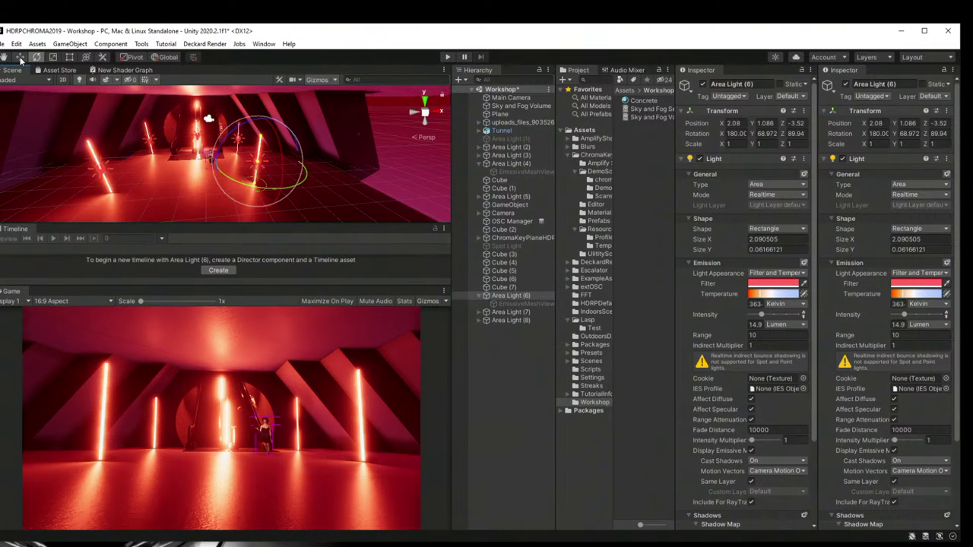
click(20, 58)
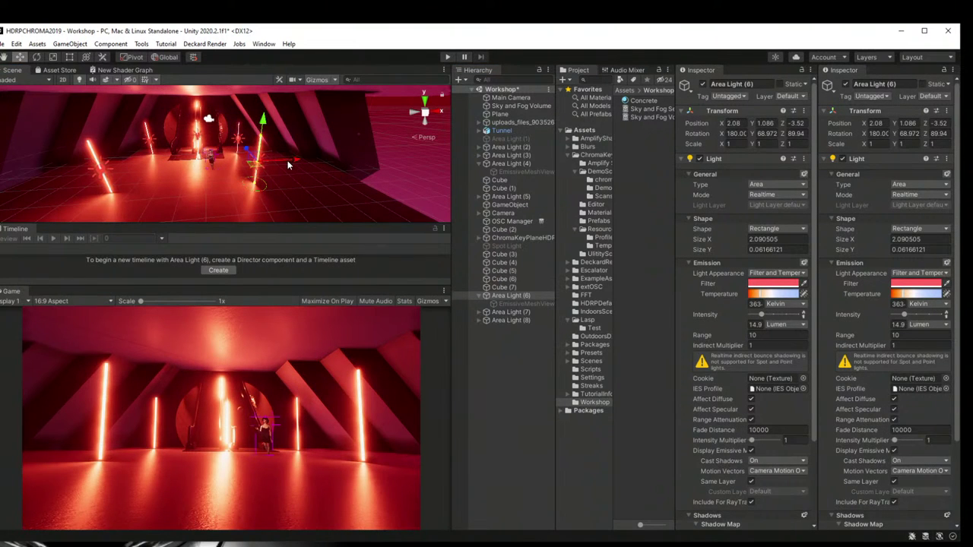
drag(289, 164, 669, 269)
key(ctrl+d)
Step: Move Area Light (9) back along X and Z, tilt it, and lower it toward the floor
click(37, 57)
click(19, 57)
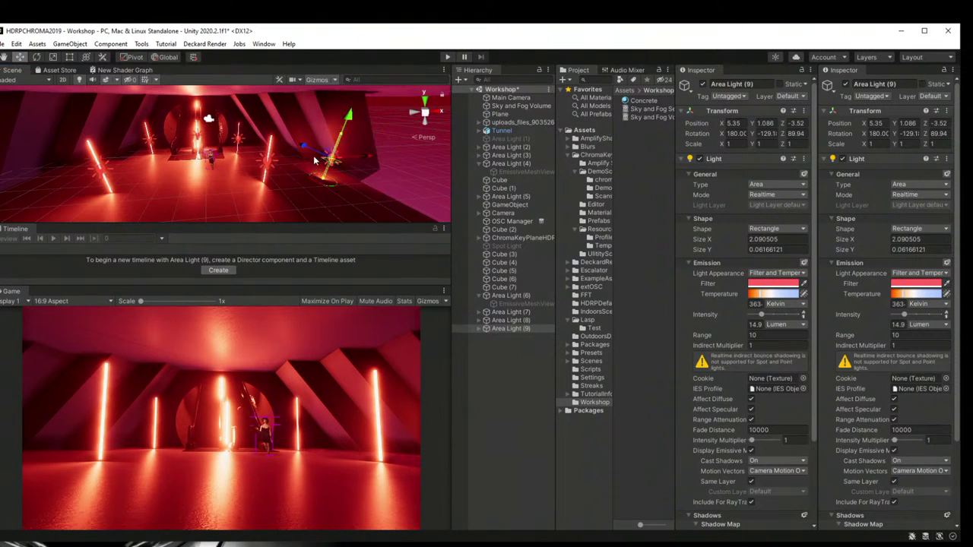
drag(331, 162, 236, 194)
key(e)
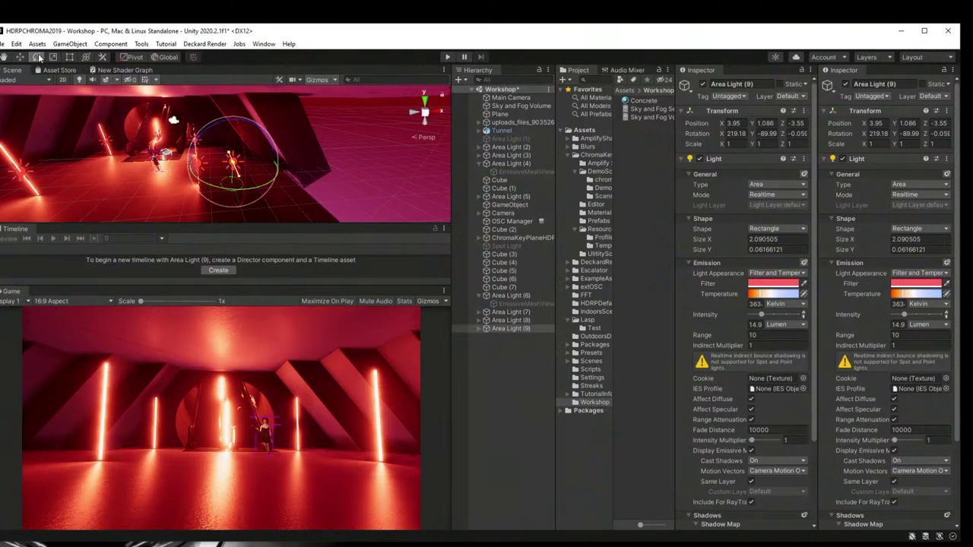
drag(216, 129, 228, 149)
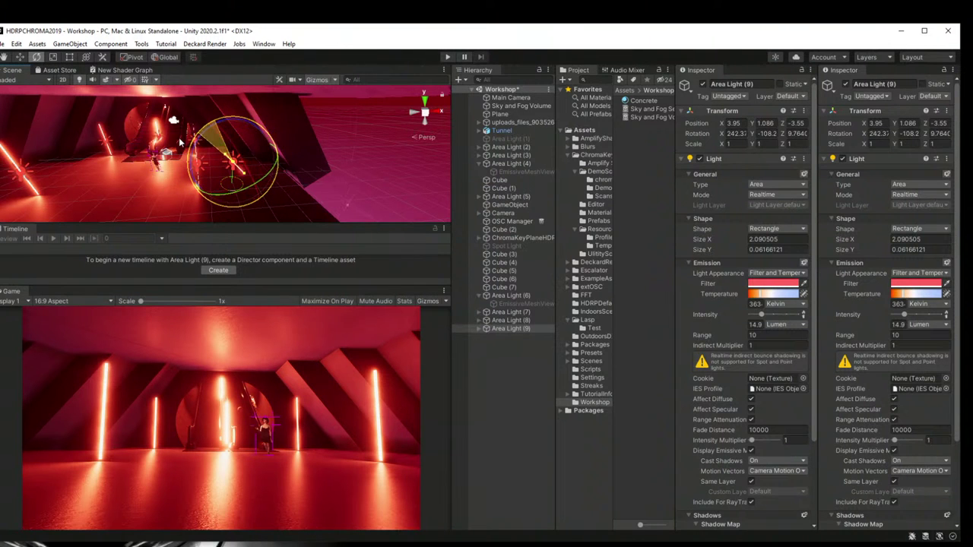
click(4, 57)
alt+drag(152, 152, 188, 160)
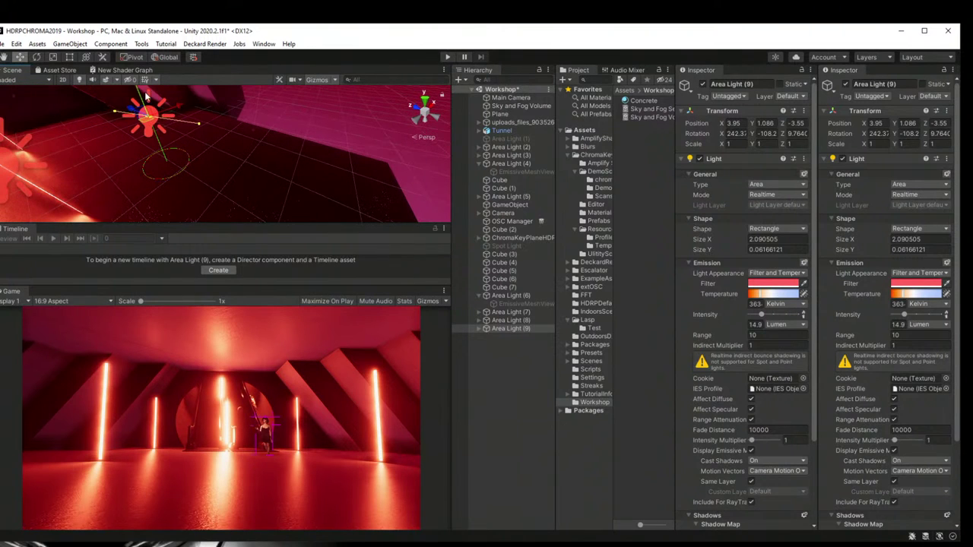
drag(144, 98, 135, 142)
scroll(783, 471, down, 3)
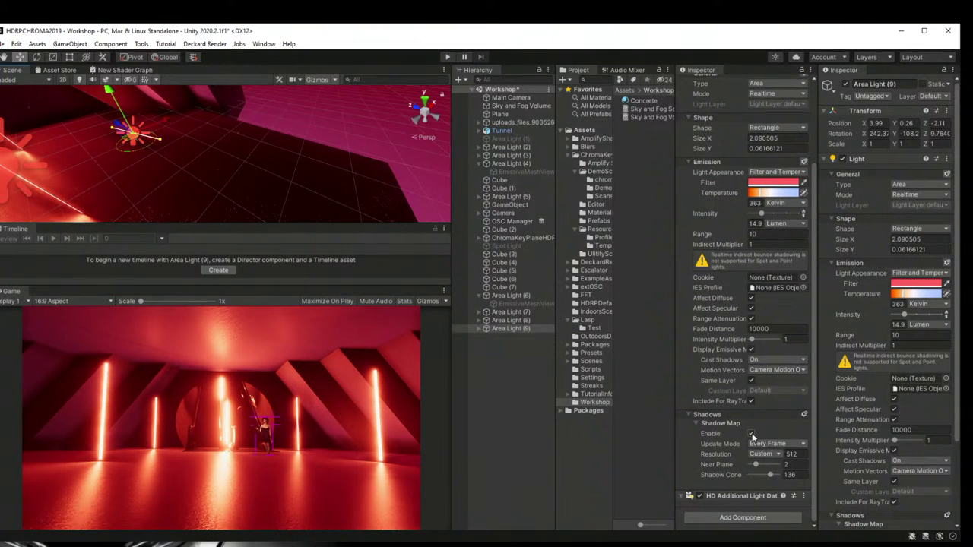
Step: Disable Area Light (9)'s shadow map, tweak its rotation, and set intensity to 52.4 lumen
click(752, 434)
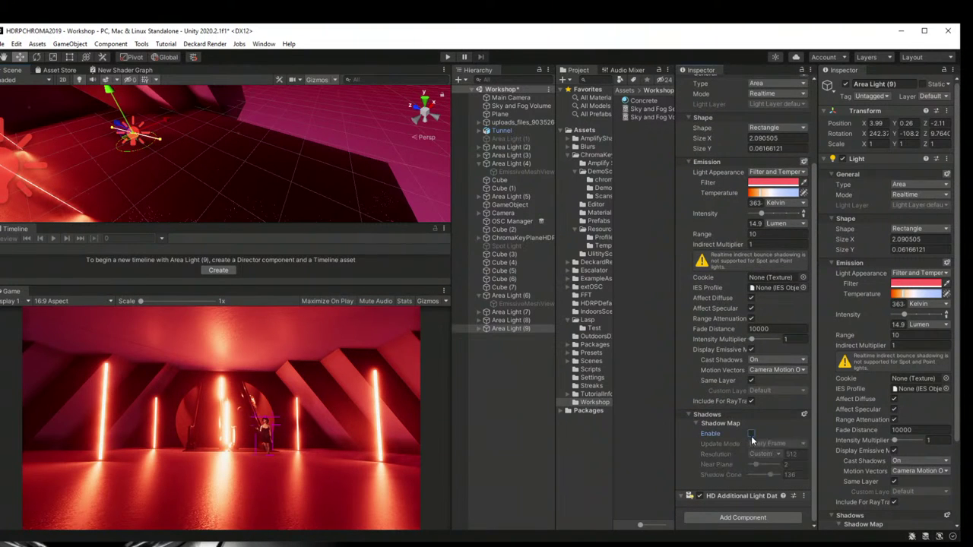
click(498, 411)
middle_drag(256, 187, 217, 187)
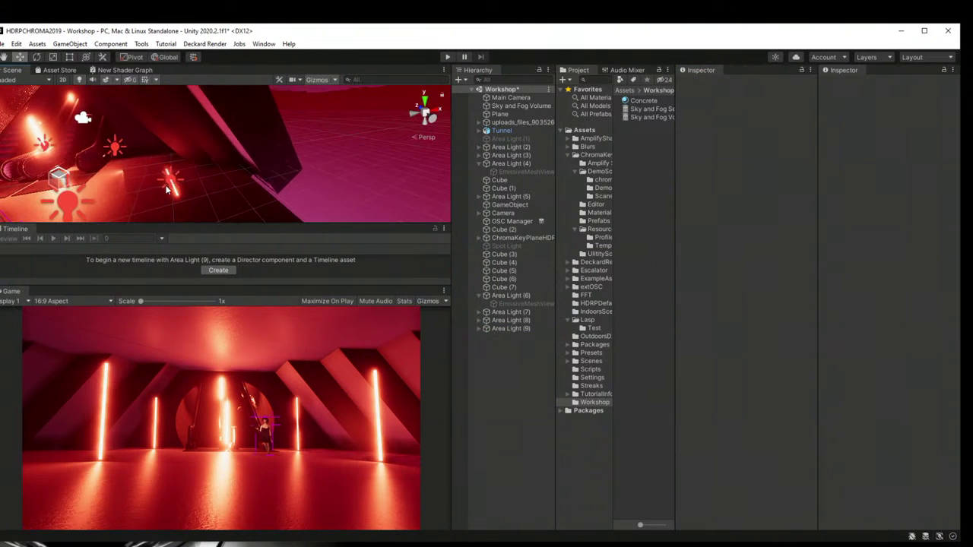
click(170, 182)
click(34, 58)
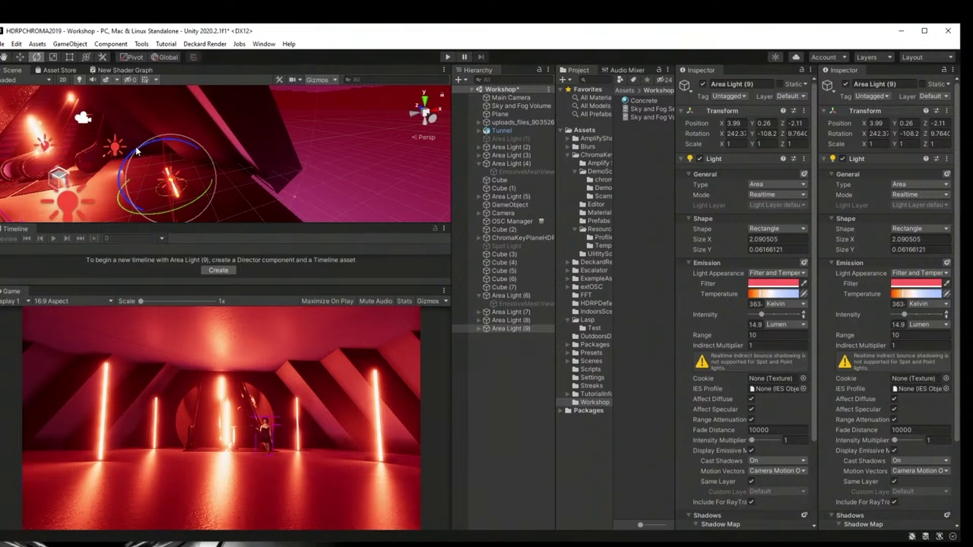
mouse_move(141, 152)
mouse_down()
mouse_move(192, 145)
mouse_move(148, 150)
mouse_up()
mouse_move(761, 314)
mouse_down()
mouse_move(776, 314)
mouse_move(764, 314)
mouse_move(771, 299)
mouse_move(758, 300)
mouse_up()
Step: Set Area Light (9)'s filter colour to magenta
click(773, 283)
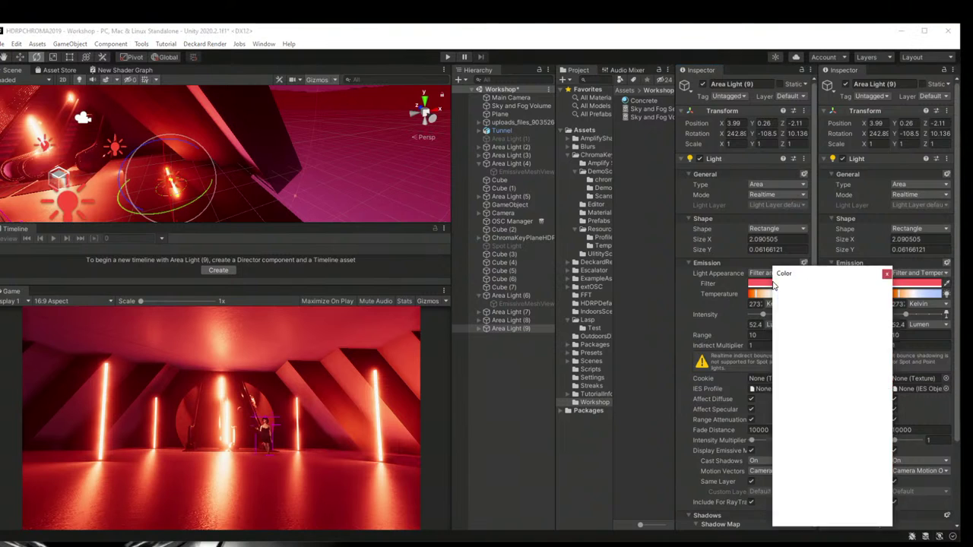
click(815, 339)
mouse_move(814, 341)
mouse_down()
mouse_move(795, 342)
mouse_move(864, 342)
mouse_move(879, 379)
mouse_move(843, 413)
mouse_move(818, 408)
mouse_move(832, 411)
mouse_up()
click(887, 274)
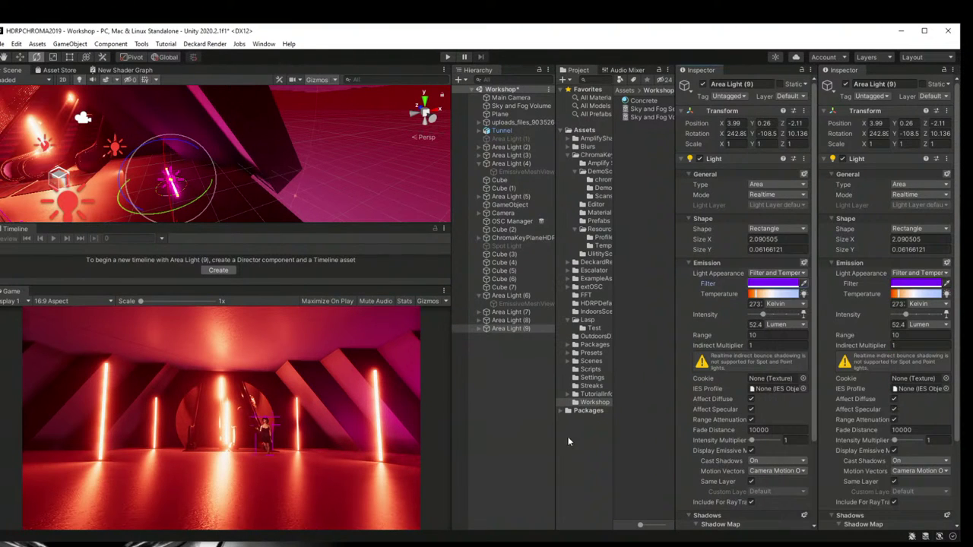
Step: Nudge Area Light (9) left along X to position 3.58, 0.32, -2.11
click(193, 213)
middle_drag(193, 213, 187, 160)
scroll(187, 160, down, 3)
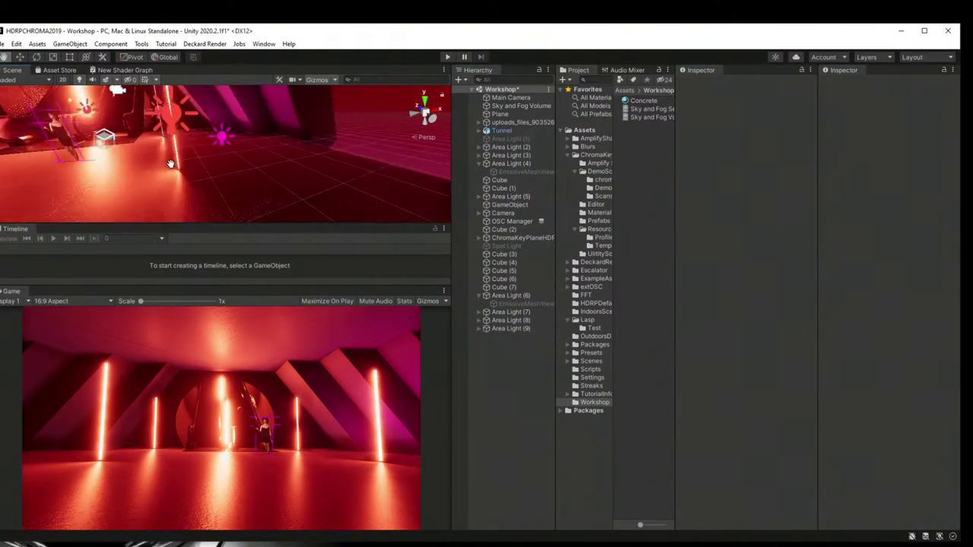
key(e)
click(201, 148)
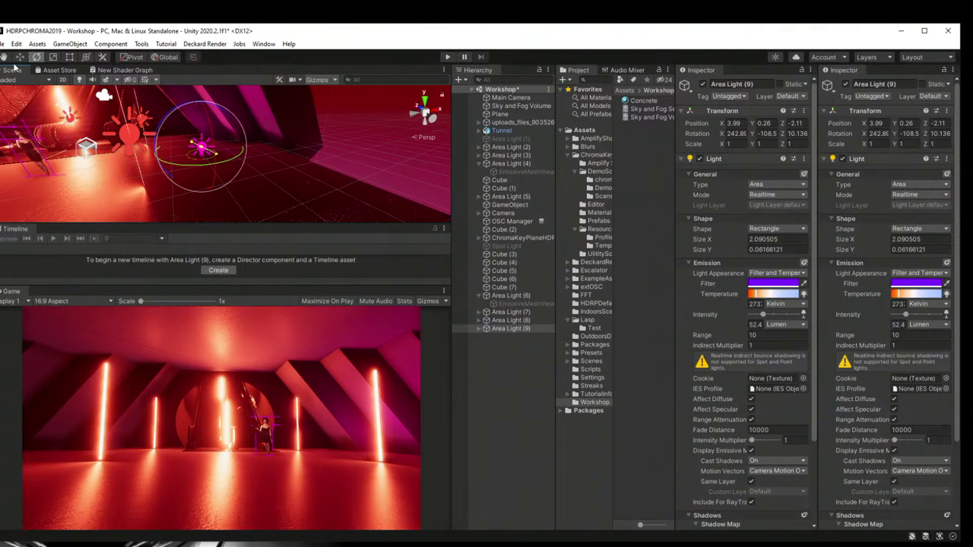
click(20, 56)
drag(217, 147, 199, 149)
mouse_move(189, 113)
mouse_down()
mouse_move(181, 139)
mouse_move(184, 104)
mouse_up()
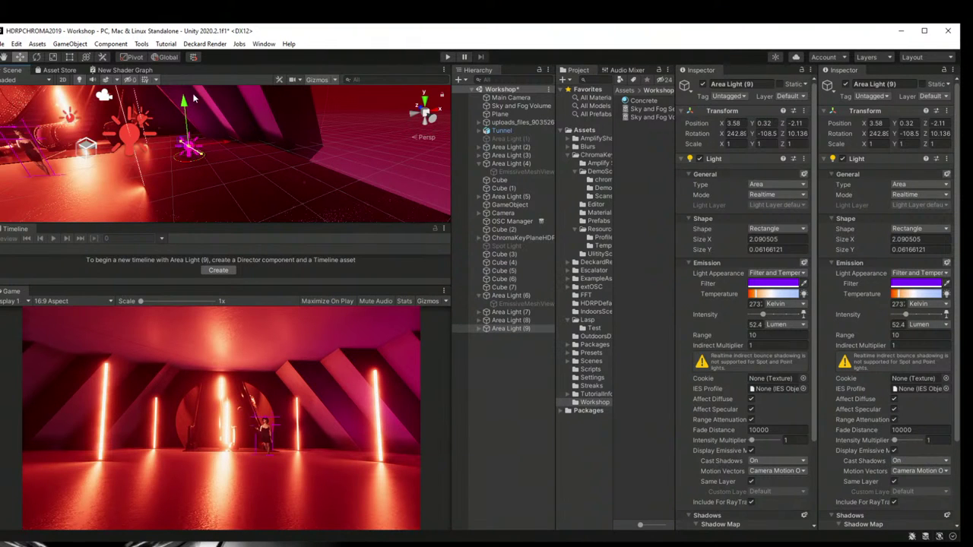
right_drag(113, 160, 68, 166)
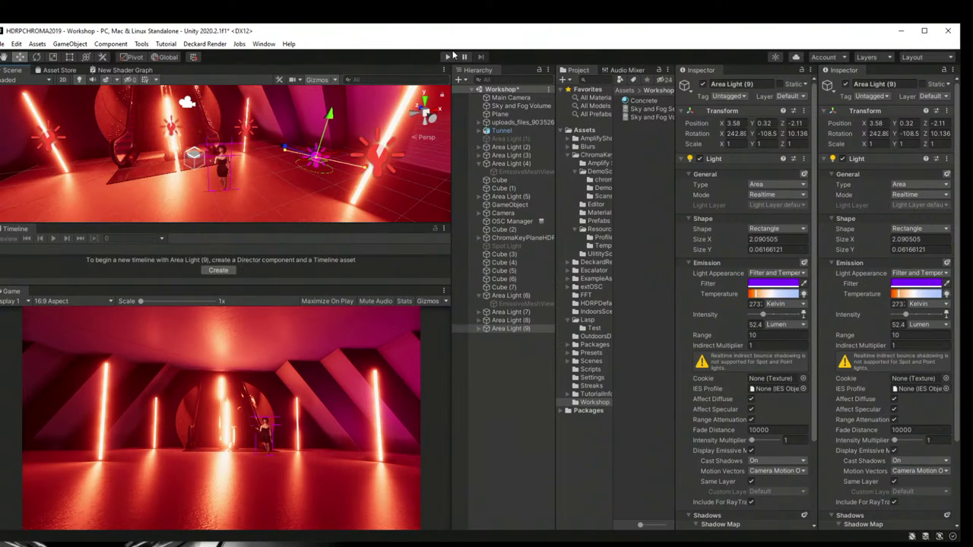
Step: Preview the neon tunnel in Play mode, exit to edit mode, and select Area Light (4)
click(448, 59)
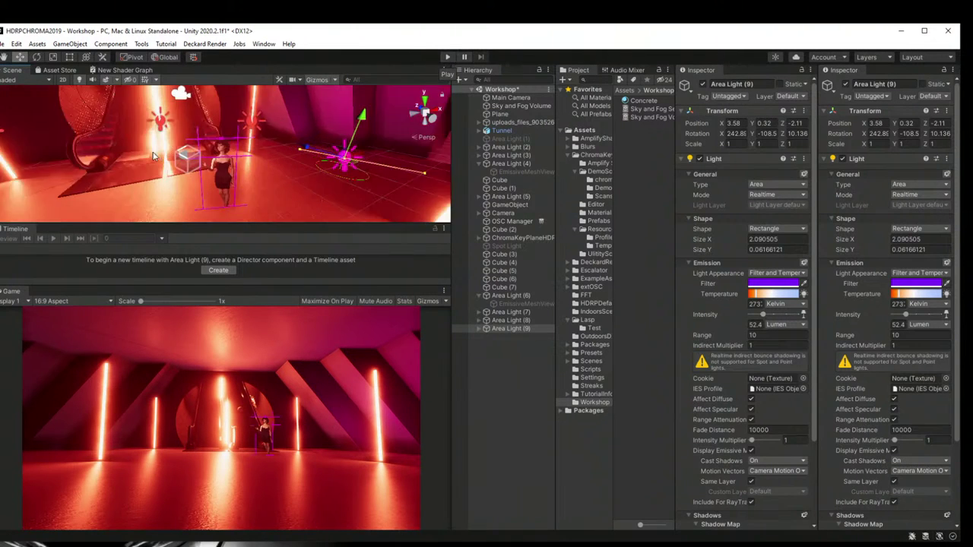
click(449, 58)
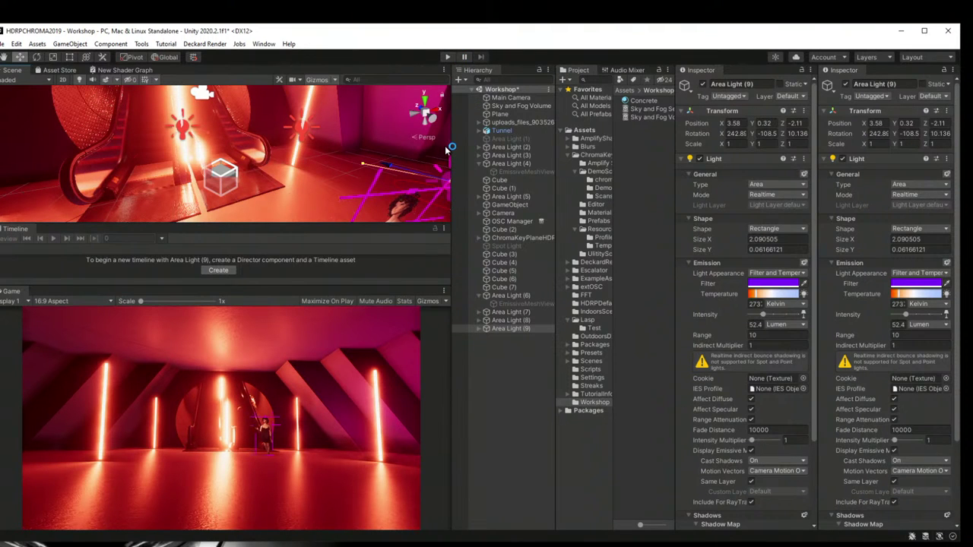
click(448, 57)
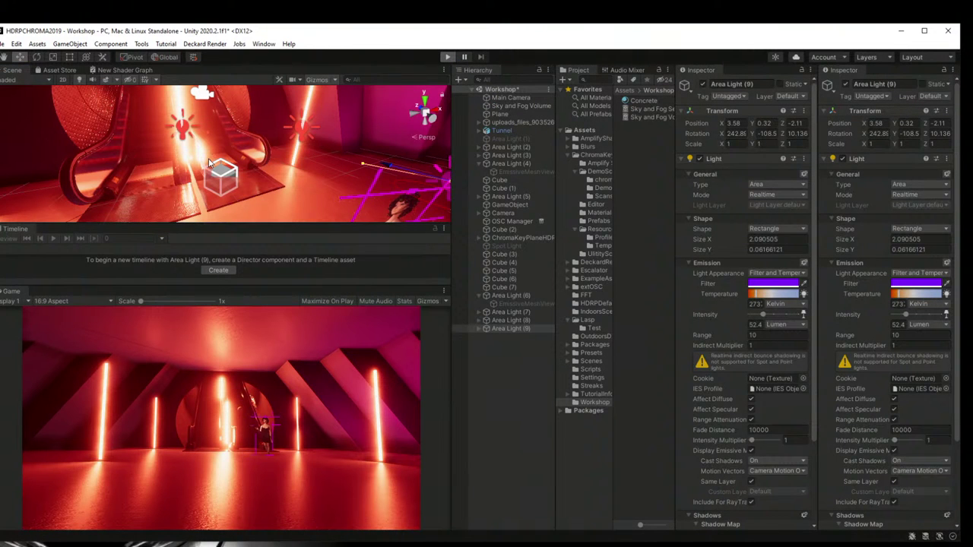
mouse_move(212, 161)
middle_down()
mouse_move(226, 152)
mouse_move(228, 165)
middle_up()
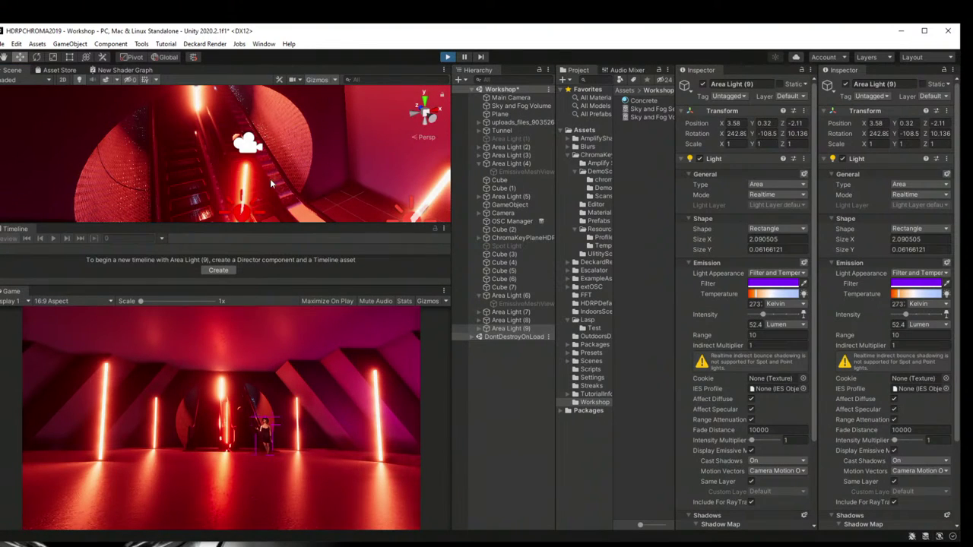
key(ctrl+p)
right_drag(270, 178, 251, 152)
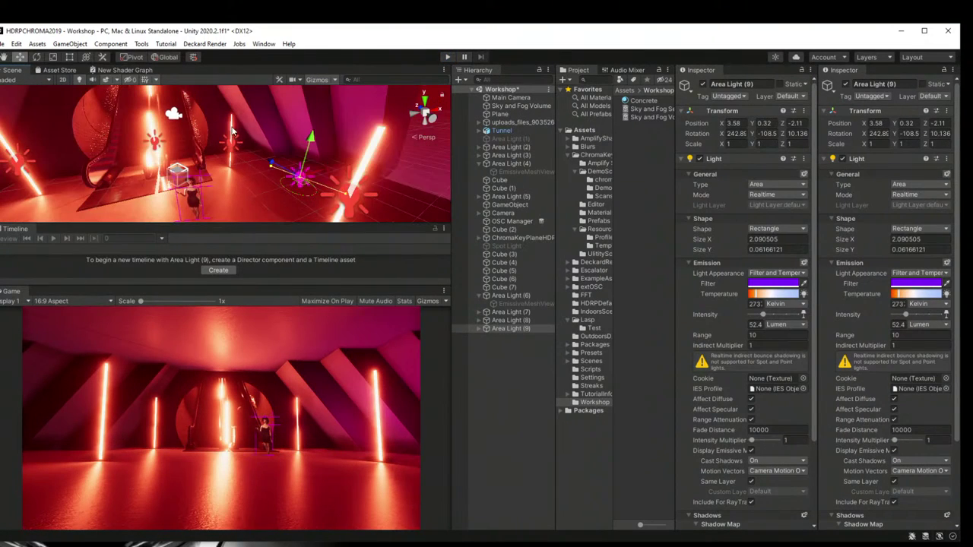
click(232, 144)
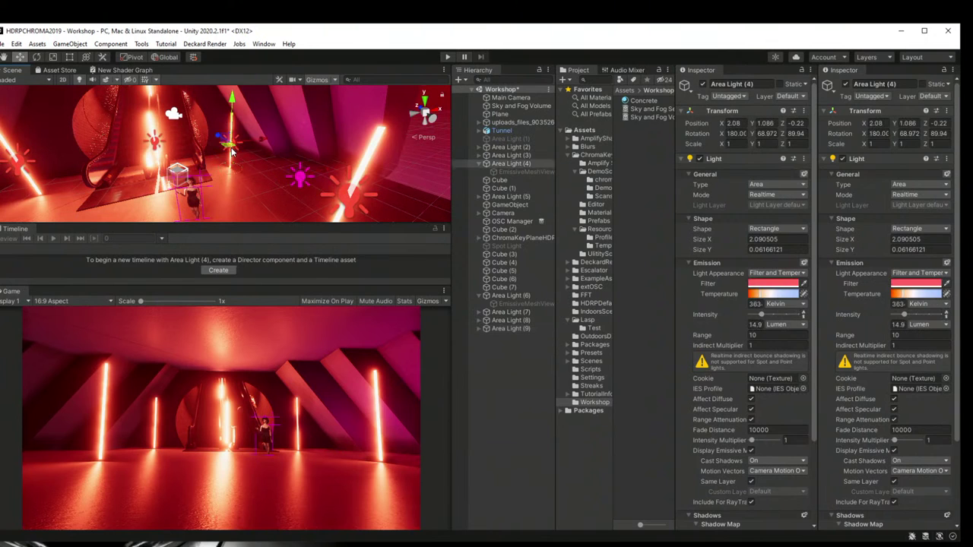
Step: Inspect Area Light (6), escalators, Main Camera, ChromaKeyPlaneHDRP and Cube (3), then select the audio-tracking GameObject
right_drag(347, 194, 281, 185)
click(346, 181)
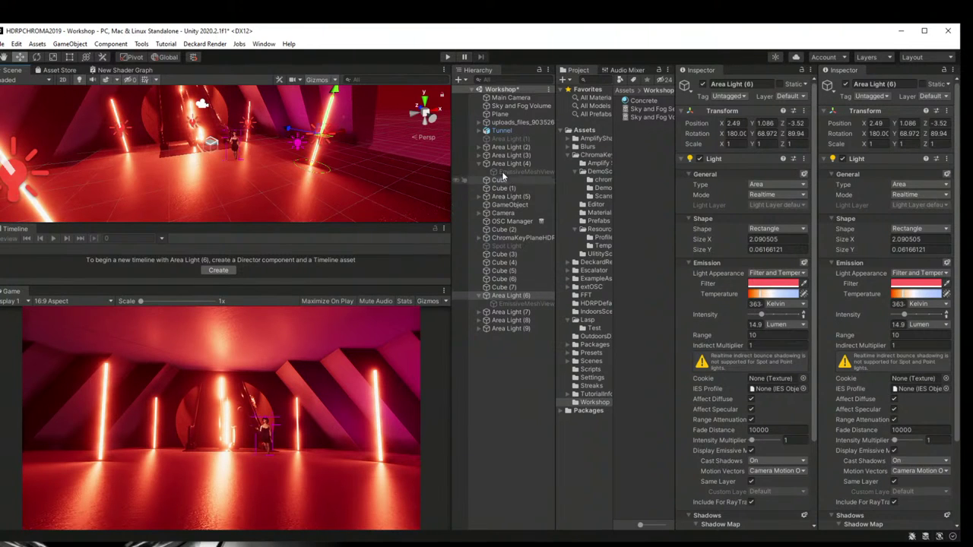
click(520, 123)
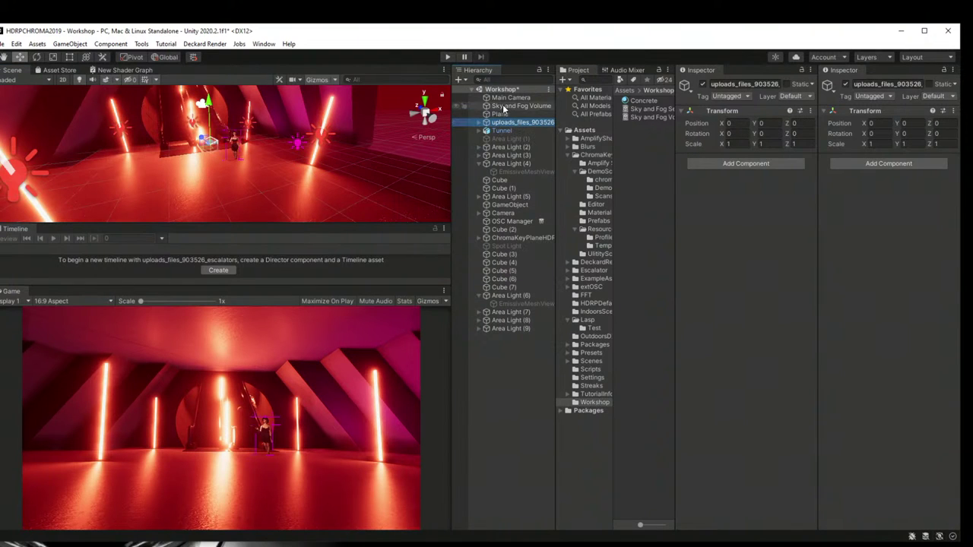
click(511, 99)
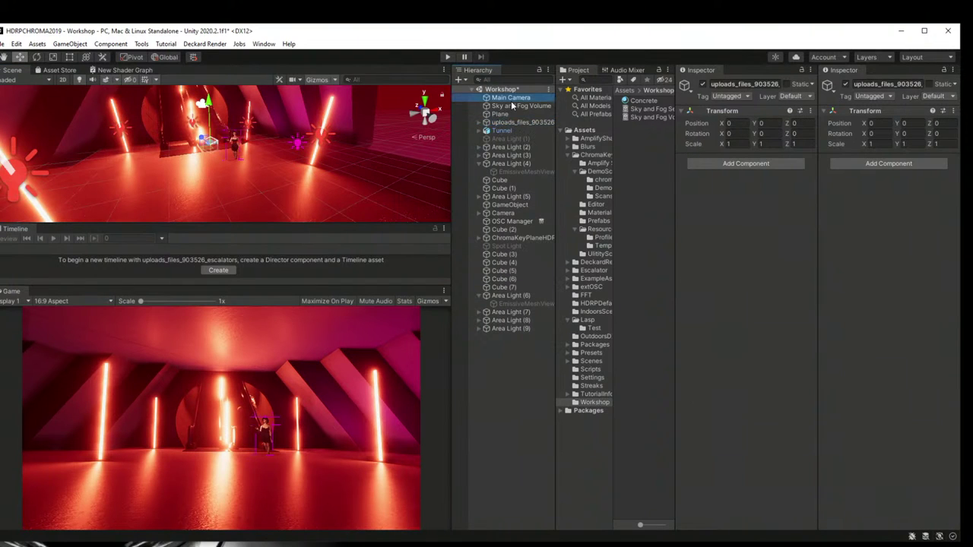
click(523, 238)
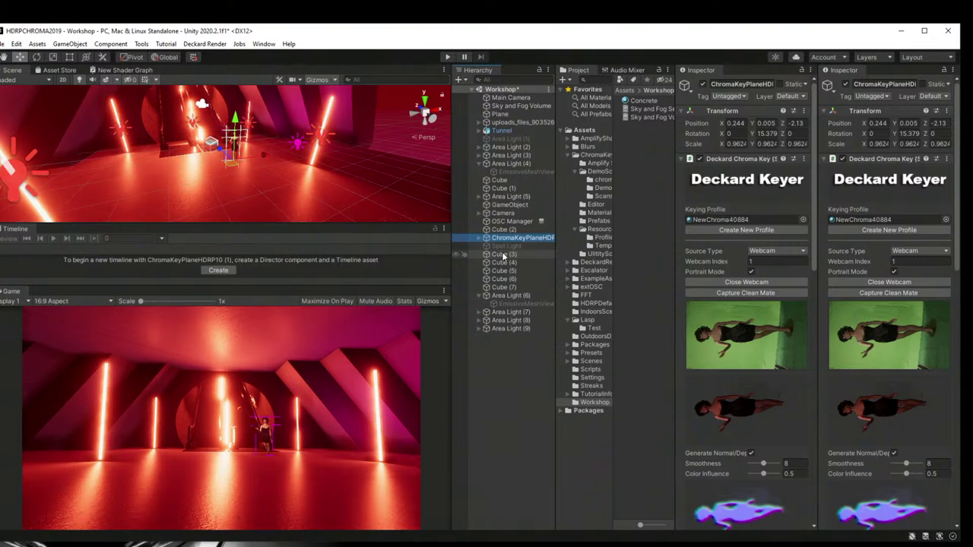
click(502, 254)
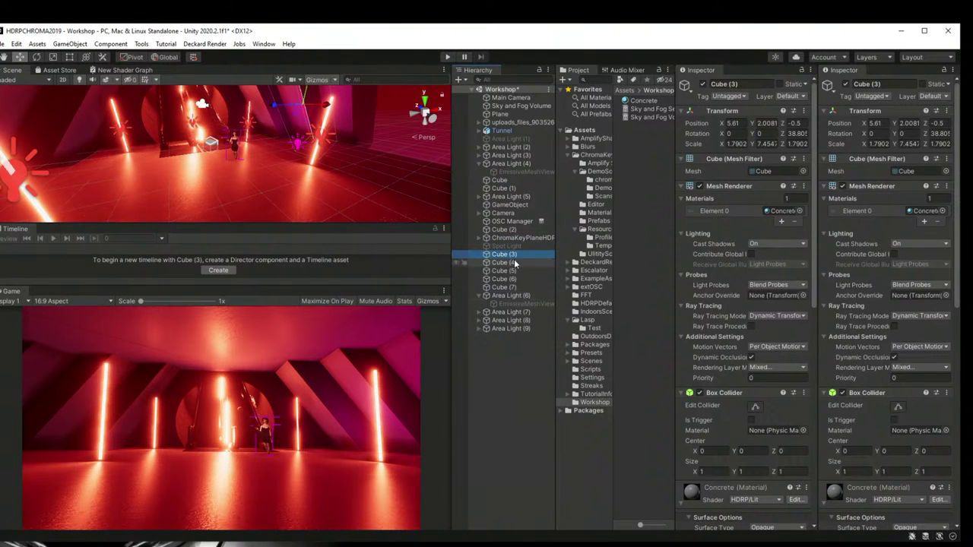
click(507, 206)
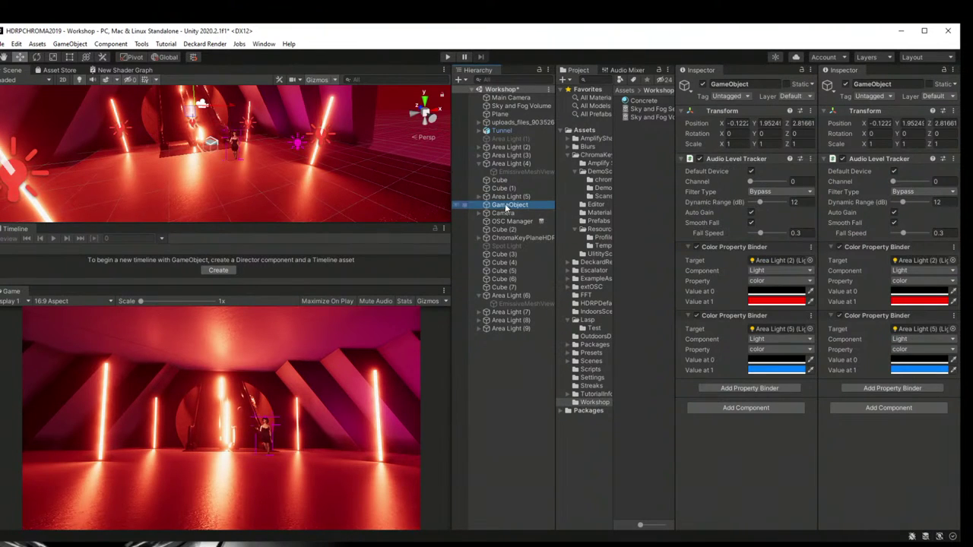
Step: Duplicate the audio-tracking GameObject and parent Area Light (4) under the new GameObject (1)
click(511, 205)
key(ctrl+d)
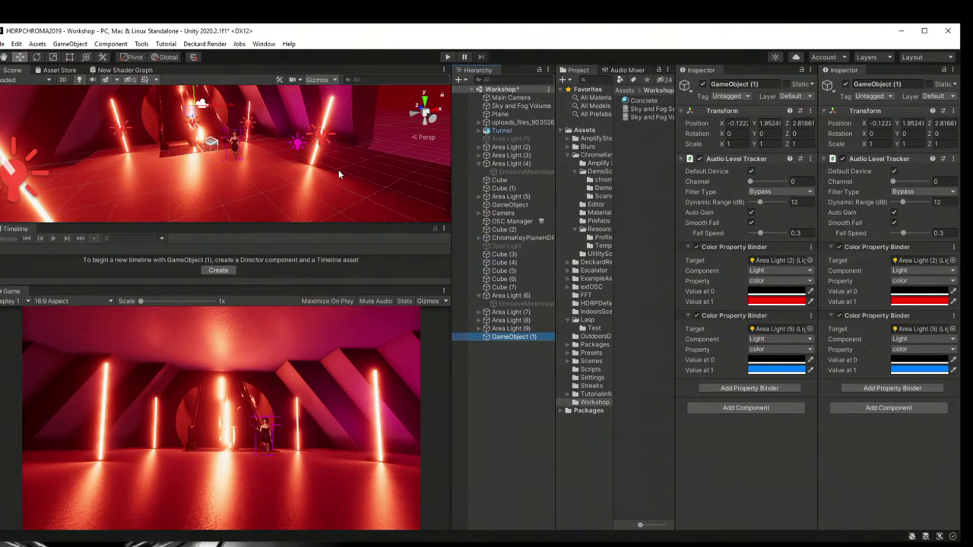
click(251, 128)
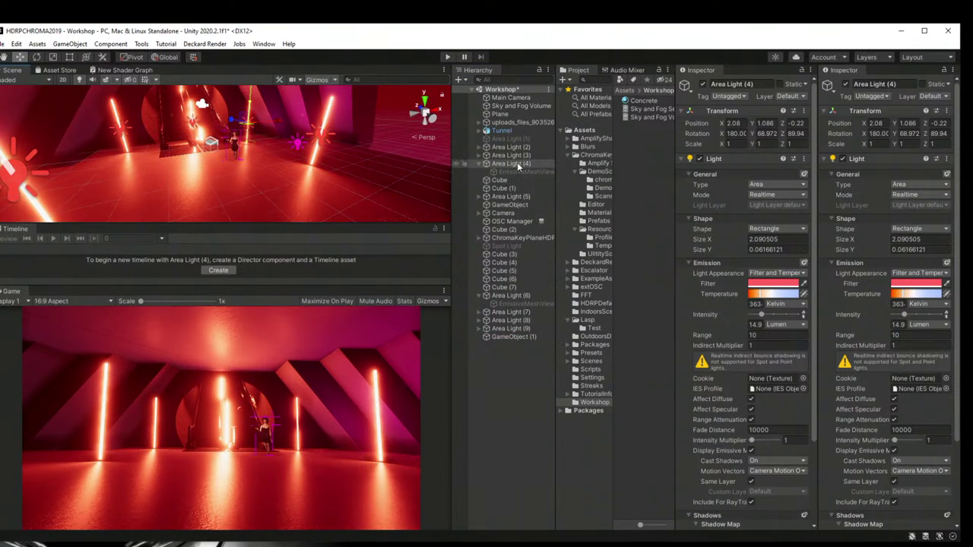
drag(517, 166, 513, 321)
click(514, 320)
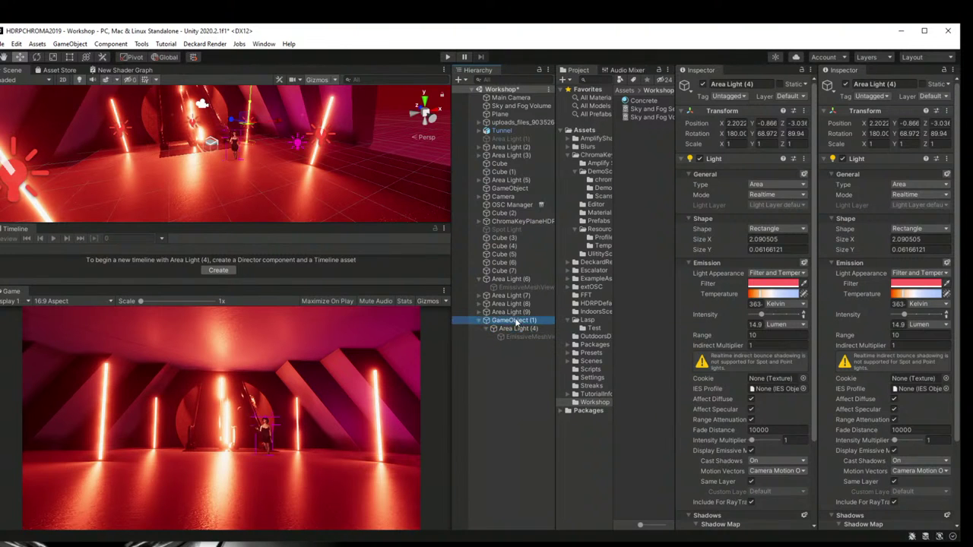
click(515, 329)
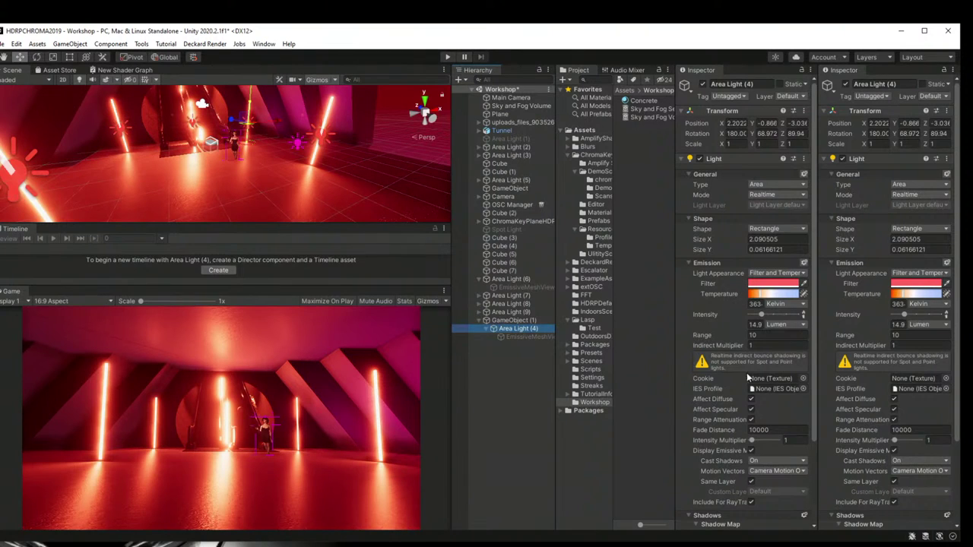
click(521, 321)
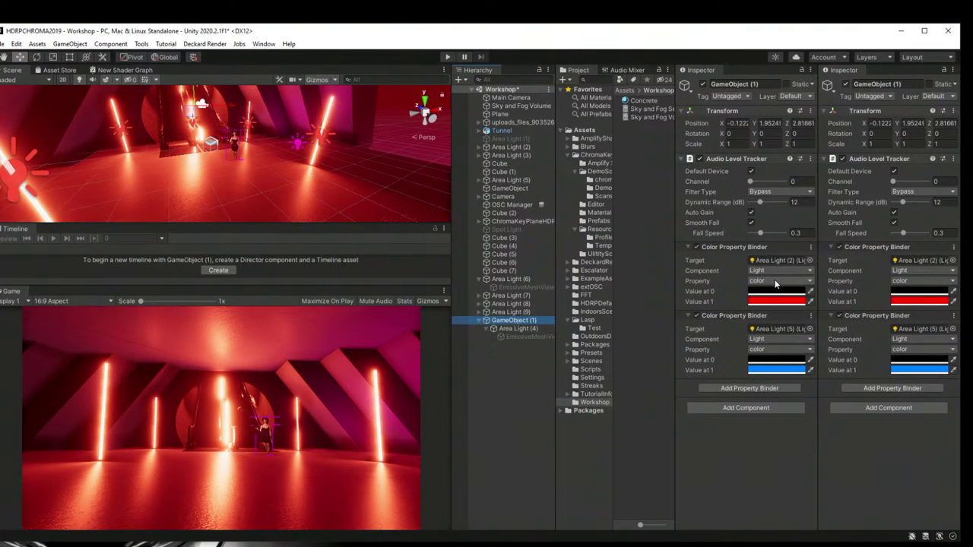
Step: Make Area Light (4) the first Color Property Binder's target, driving its Light component colour
drag(513, 328, 776, 264)
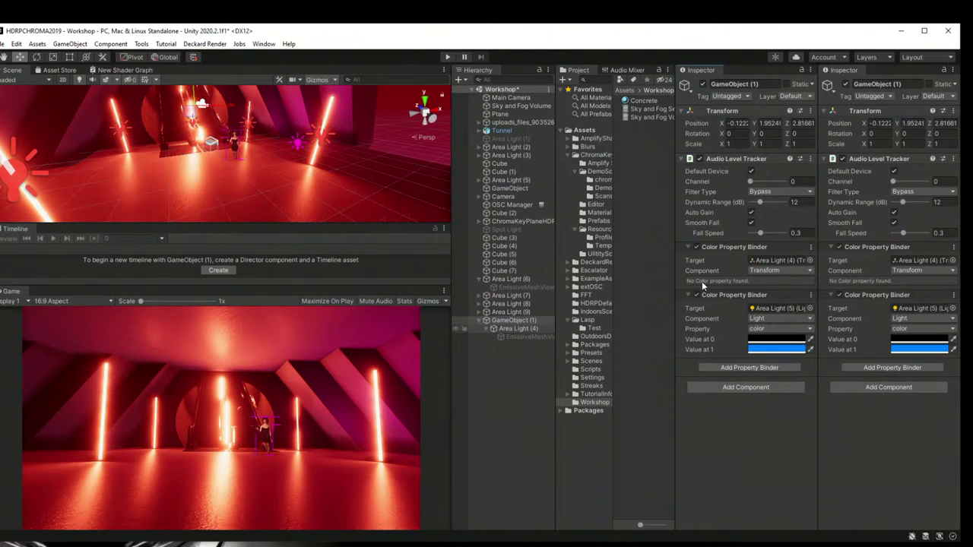
click(775, 272)
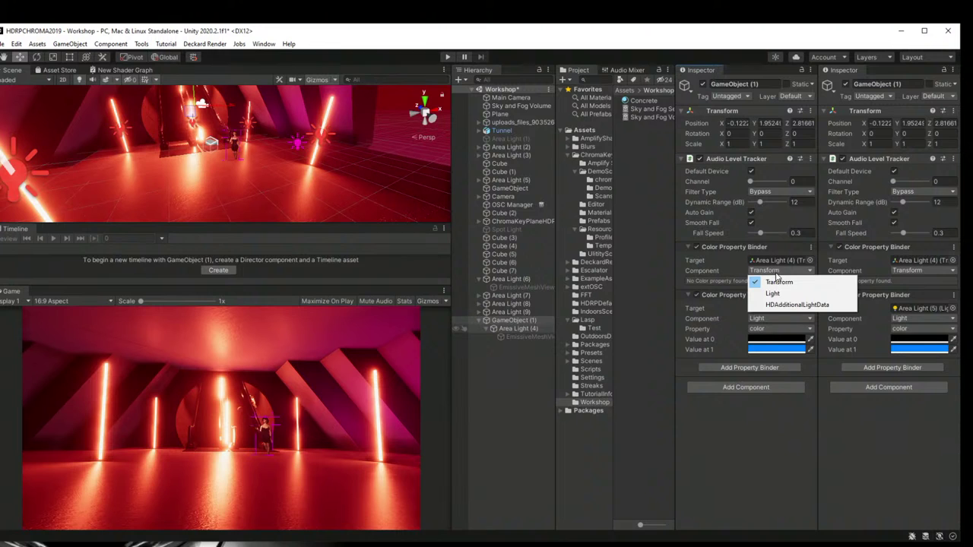
click(784, 295)
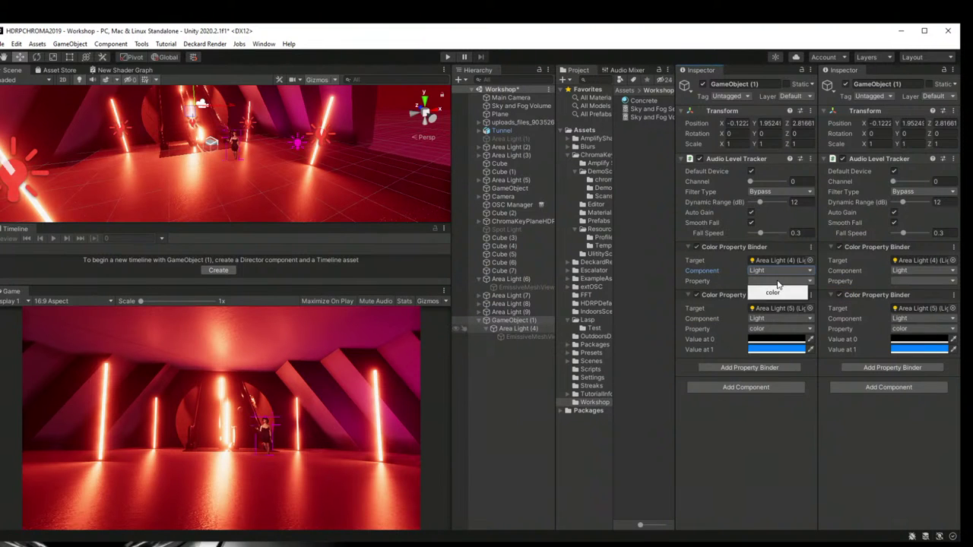
Step: Set the binder colours to red (FF0000) at 0 and black at 1, then play the scene
click(783, 293)
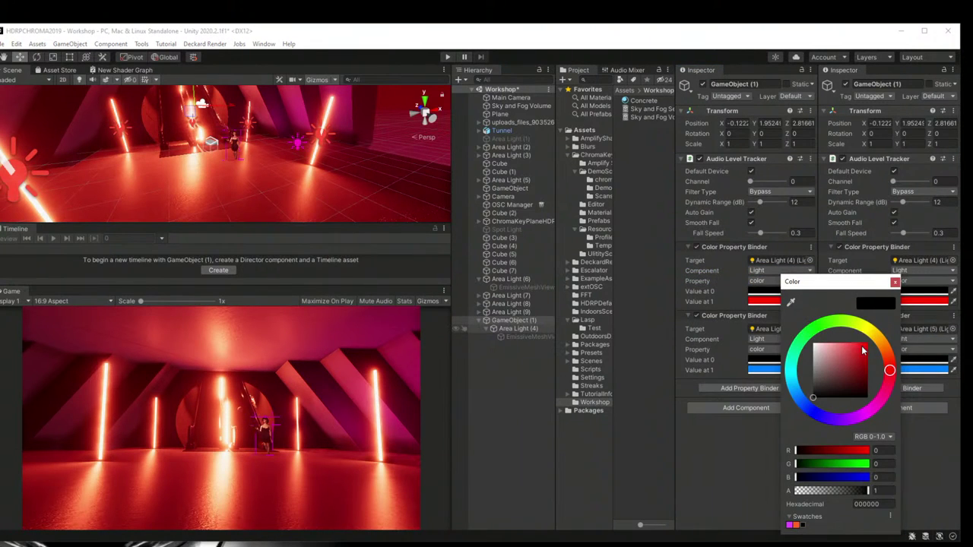
click(868, 344)
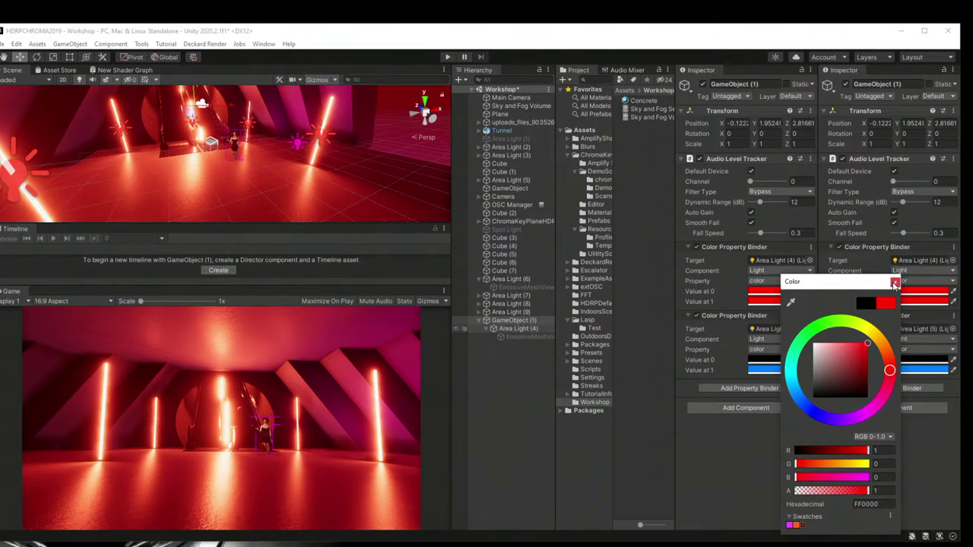
click(895, 282)
click(799, 292)
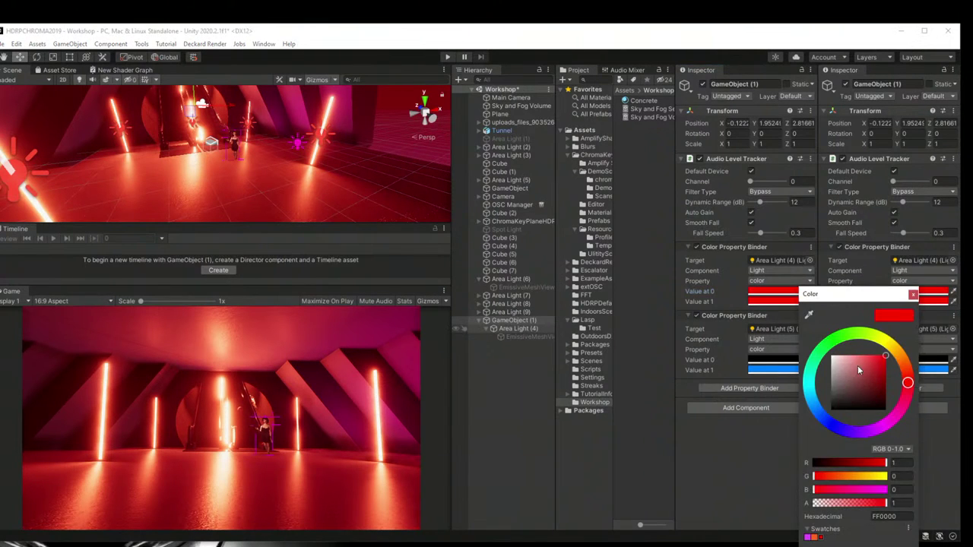
drag(859, 371, 806, 441)
click(915, 295)
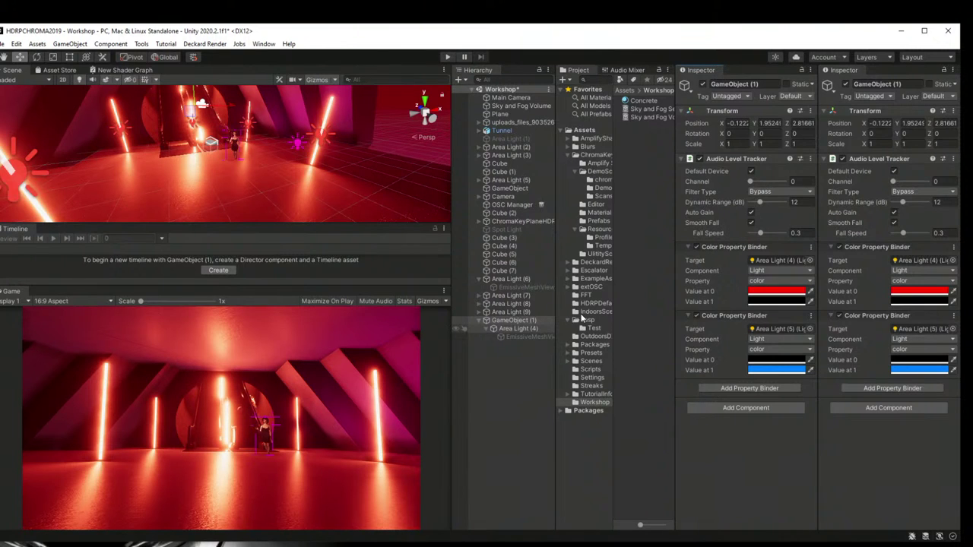
click(447, 57)
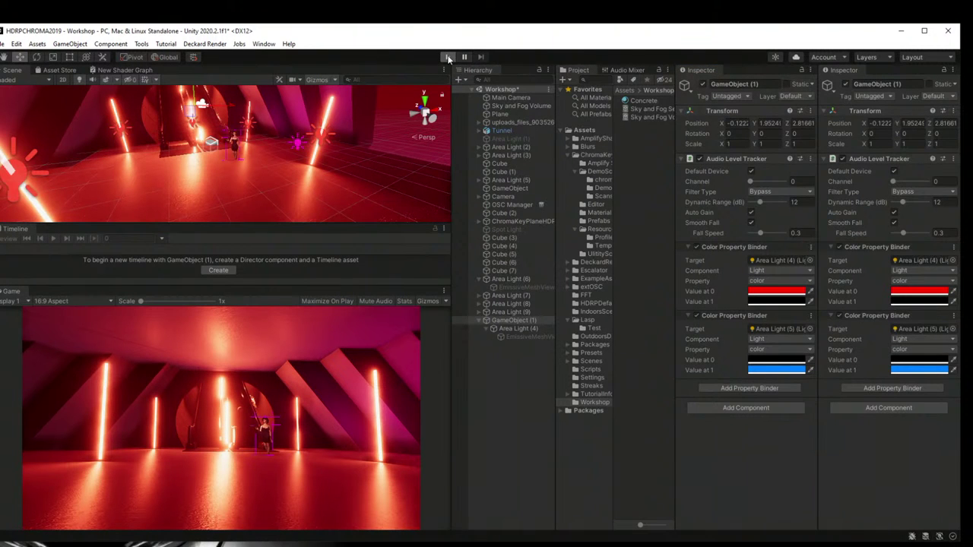
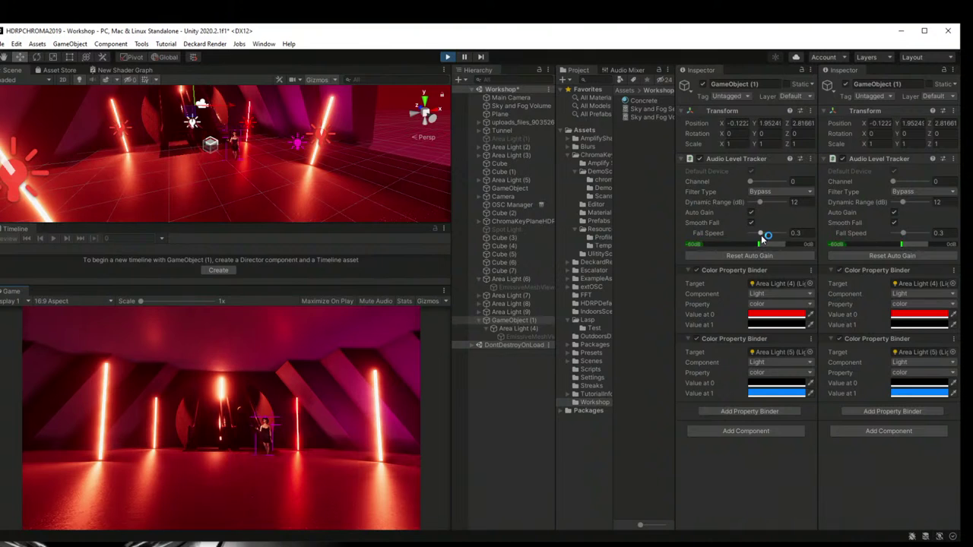
Step: Set the Audio Level Tracker to fall speed 0.71, dynamic range 5.5 and a Low Pass filter
drag(762, 235, 777, 238)
mouse_move(759, 202)
mouse_down()
mouse_move(771, 203)
mouse_move(754, 205)
mouse_up()
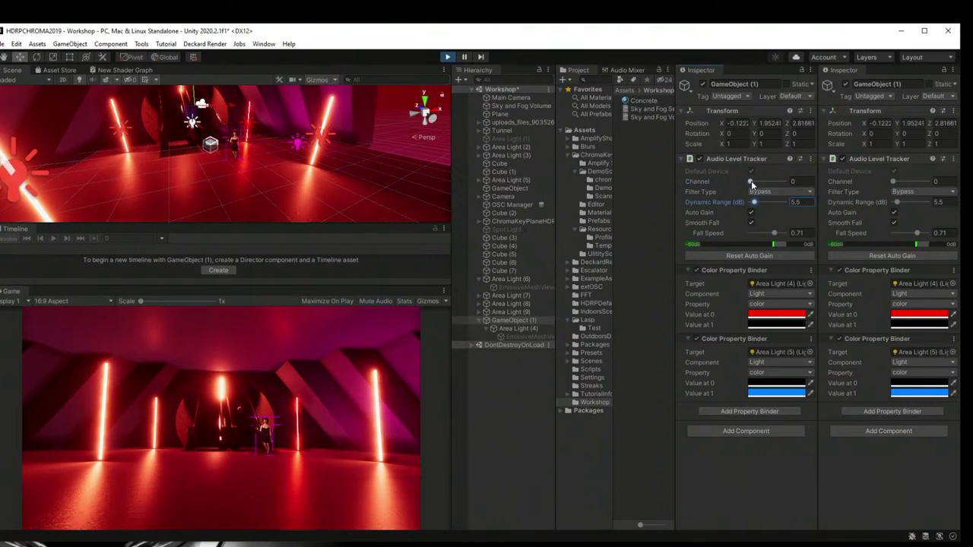
click(761, 192)
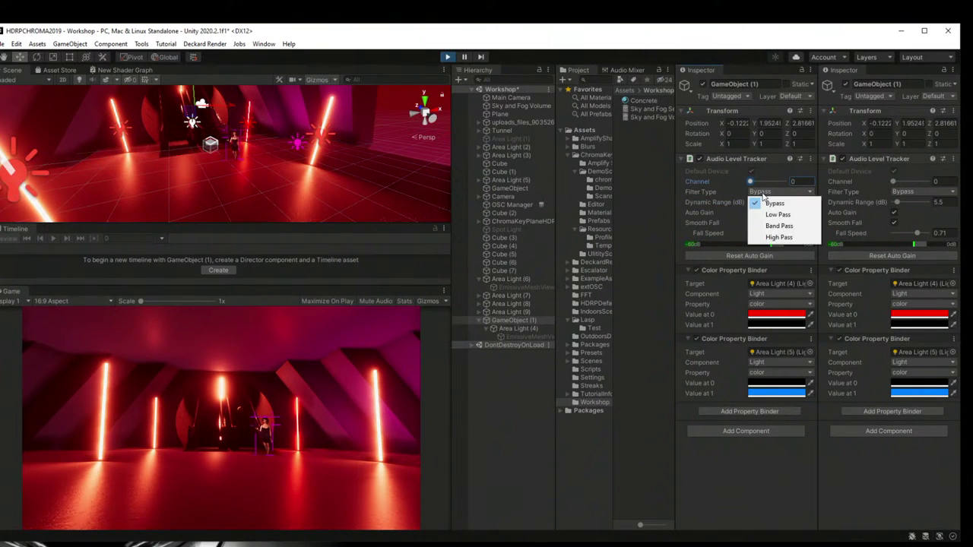
click(778, 215)
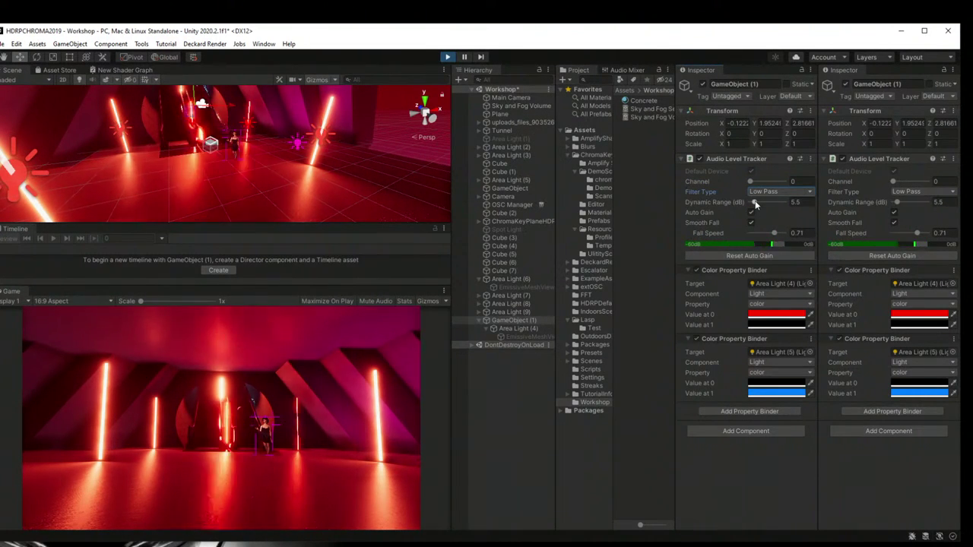
click(442, 65)
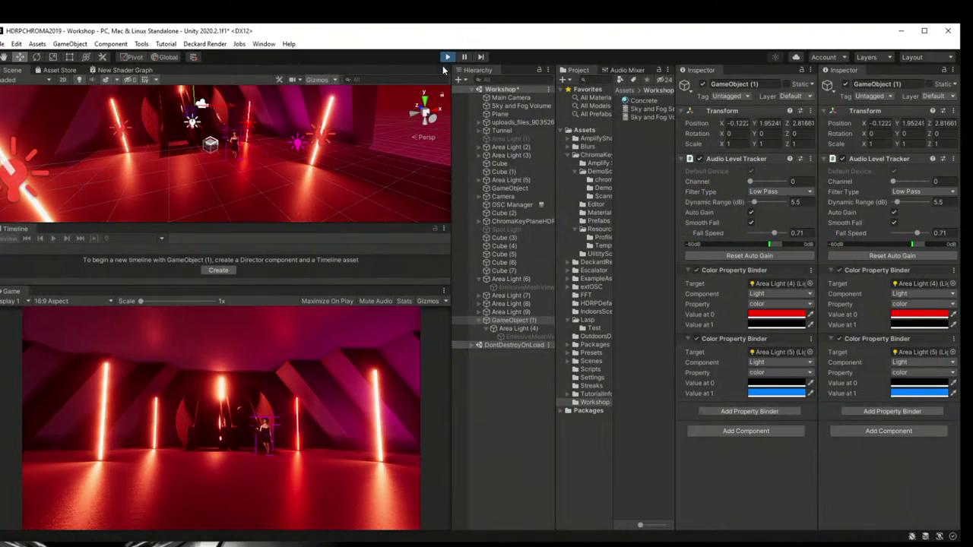
Step: Stop Play mode and change the first binder's Value at 0 from red to light blue 0097FF
key(ctrl+p)
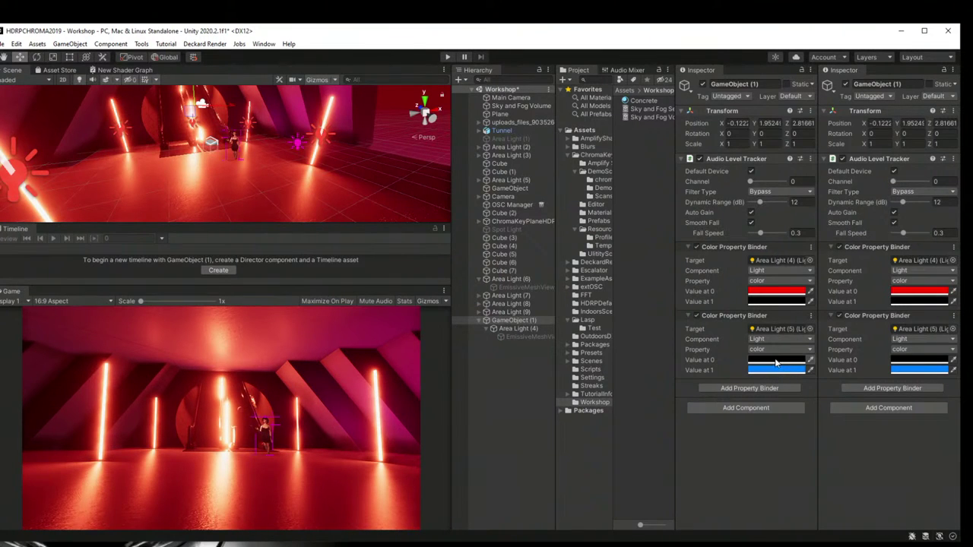
click(799, 292)
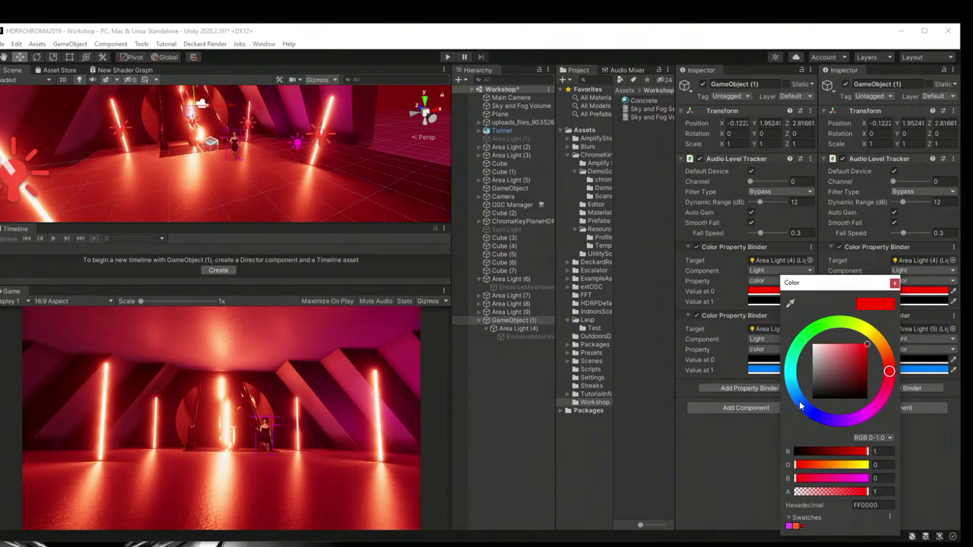
drag(793, 401, 796, 394)
click(888, 365)
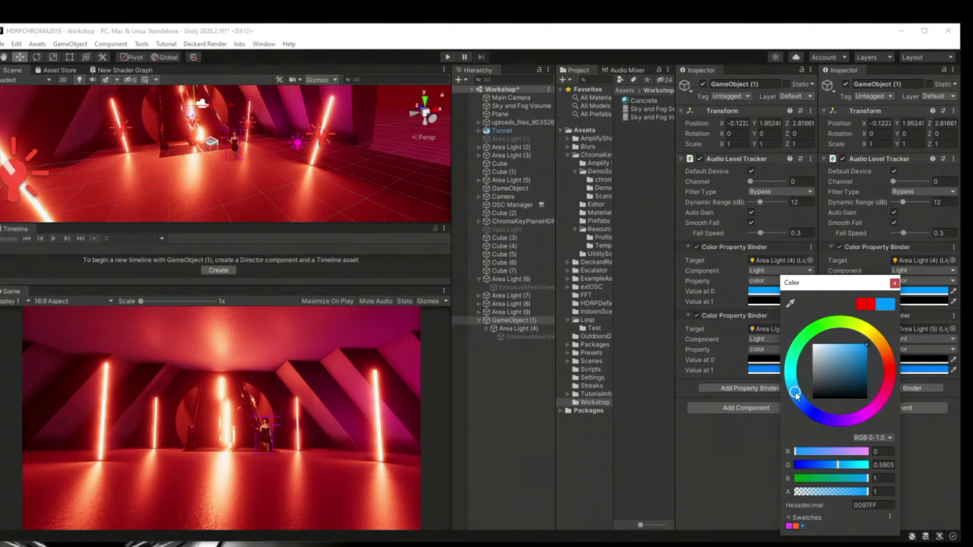
click(895, 283)
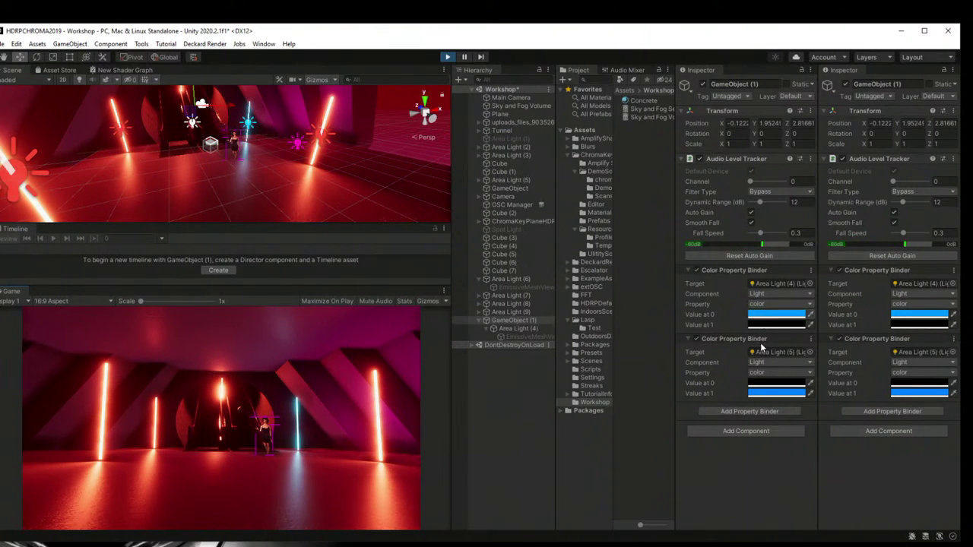
Step: Deepen the first binder's Value at 0 colour to blue 002AFF
click(767, 315)
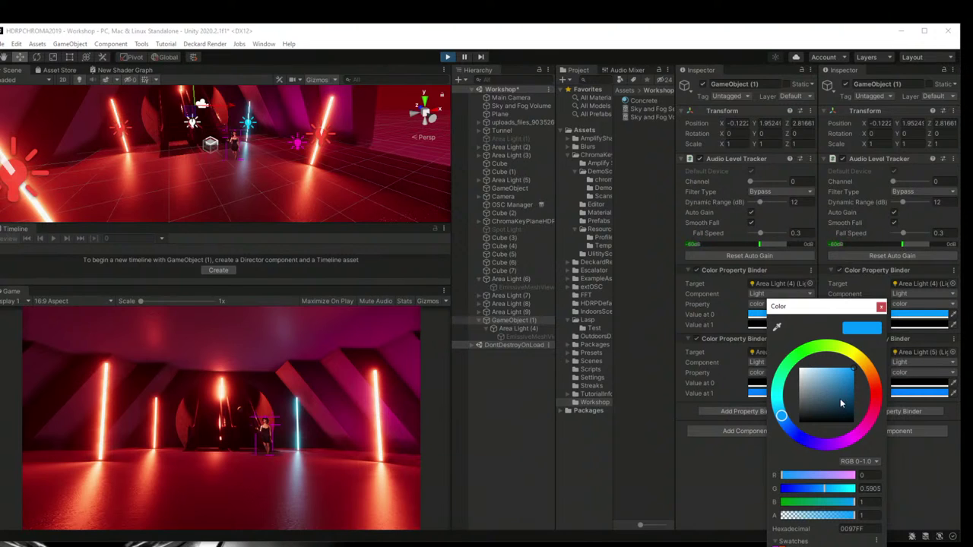
mouse_move(781, 415)
mouse_down()
mouse_move(780, 406)
mouse_move(795, 434)
mouse_up()
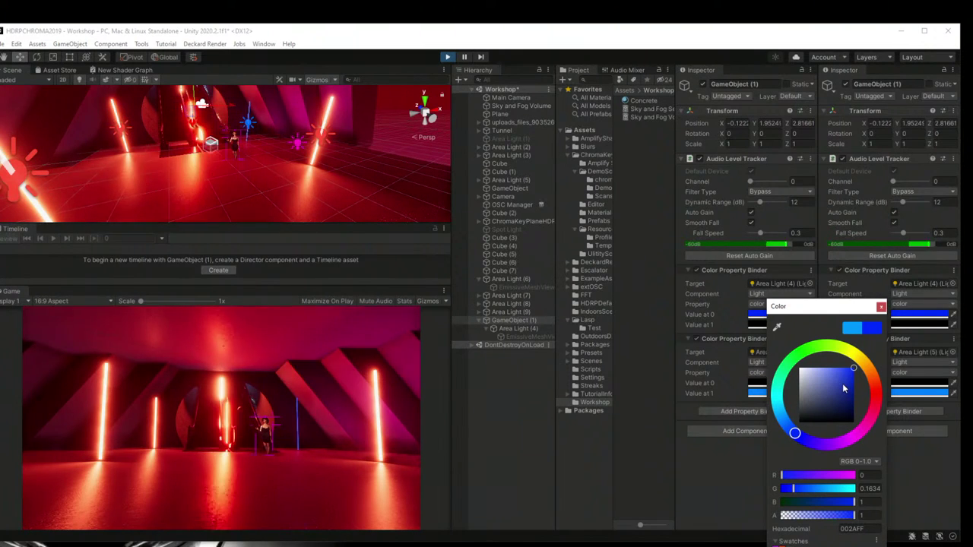
click(820, 258)
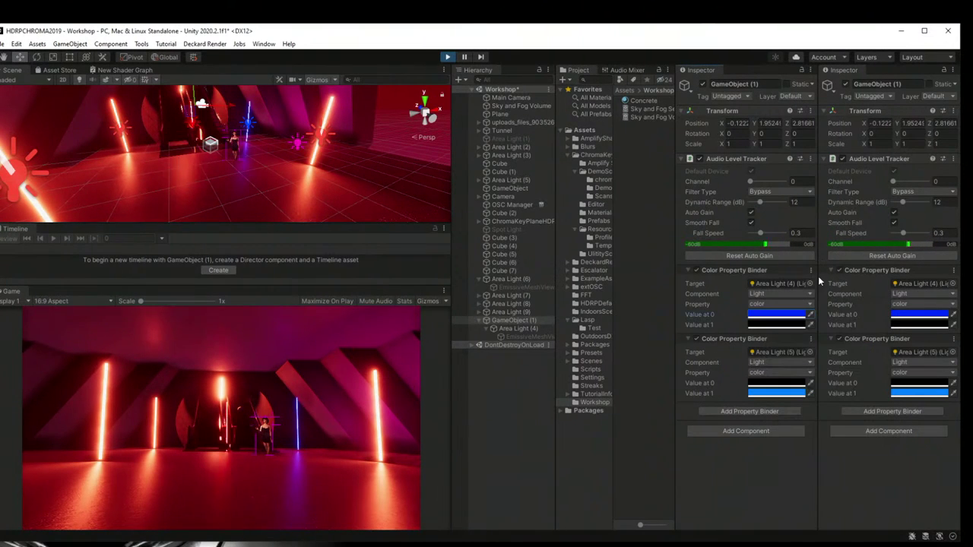
click(490, 465)
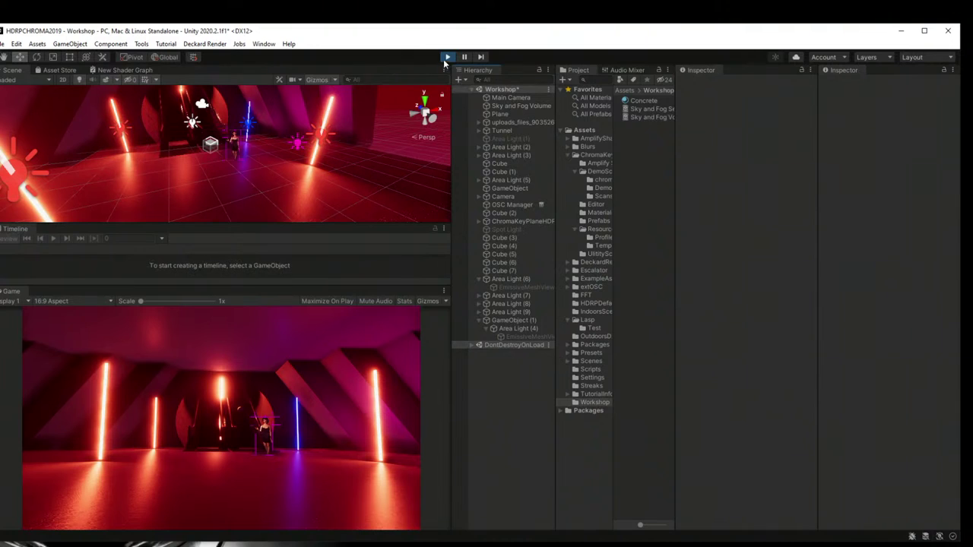
Step: Stop Play mode and make Area Light (8) a child of GameObject (1)
key(ctrl+p)
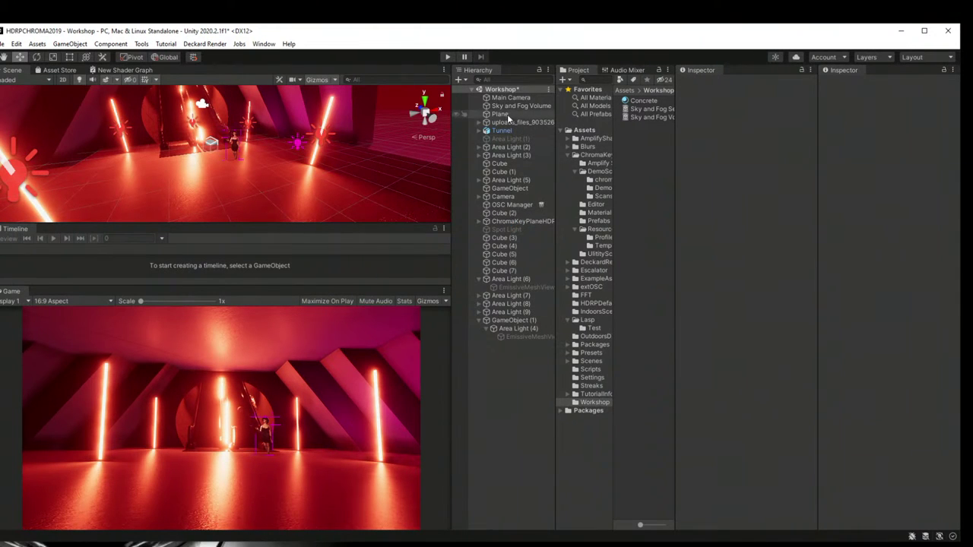
click(513, 321)
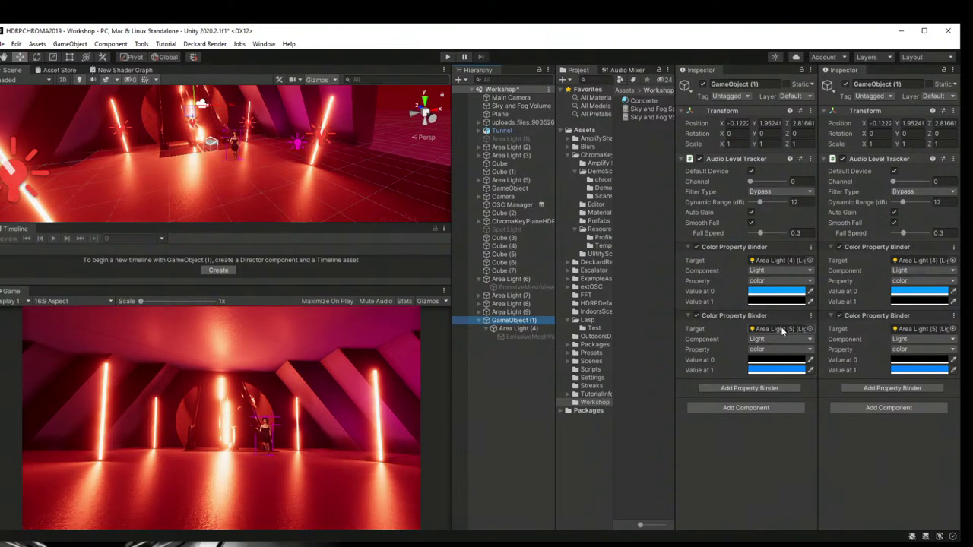
click(770, 261)
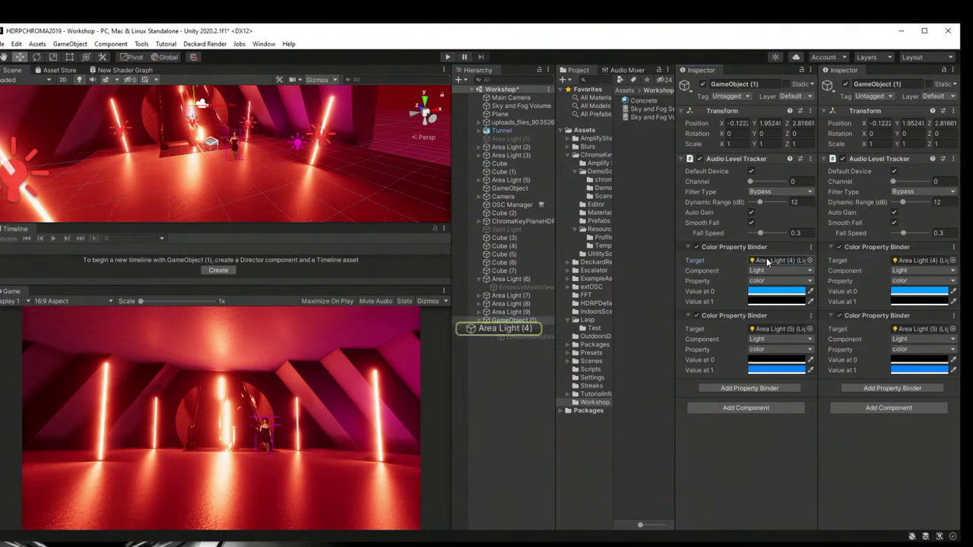
click(124, 137)
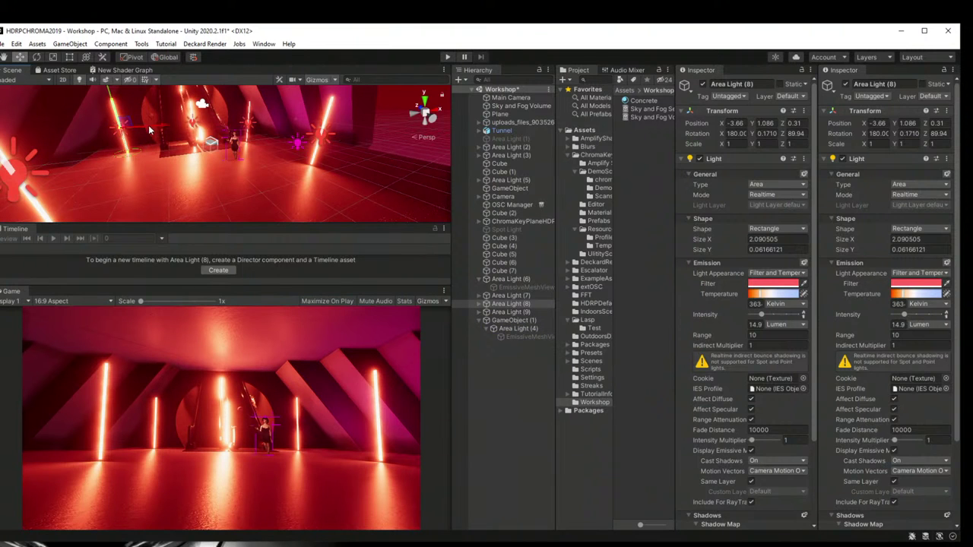
drag(148, 125, 147, 125)
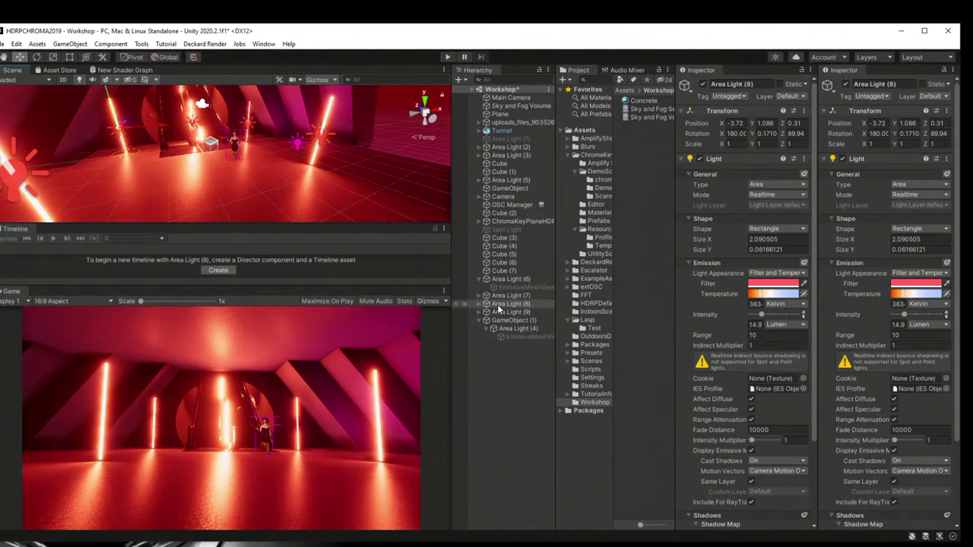
drag(497, 305, 509, 313)
Step: Target the second Color Property Binder at Area Light (8)'s Light color property
click(524, 313)
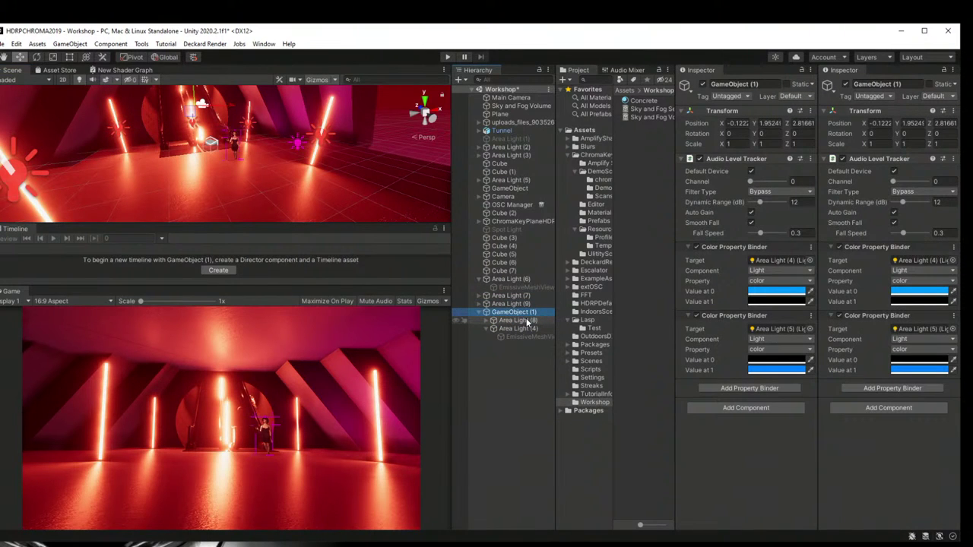
drag(527, 322, 786, 331)
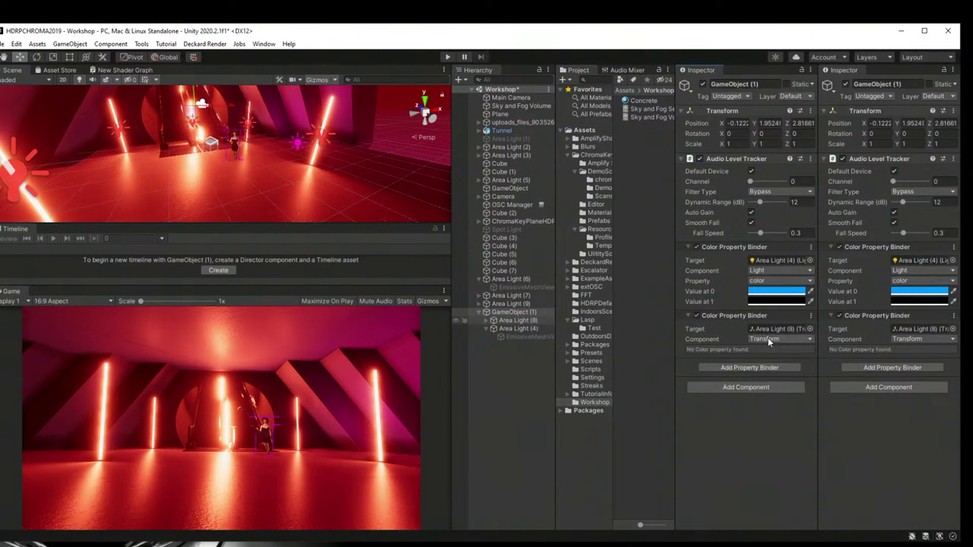
click(768, 339)
click(769, 361)
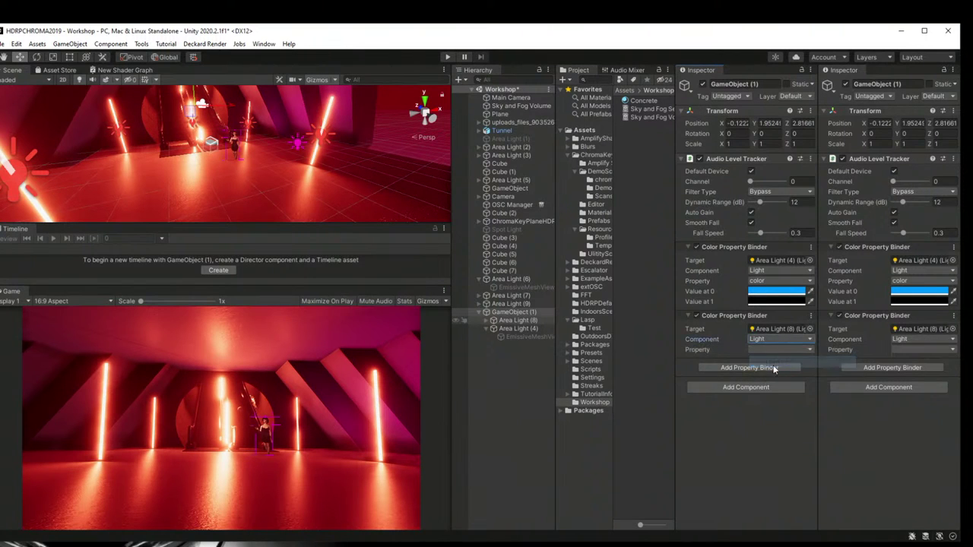
click(769, 351)
click(774, 362)
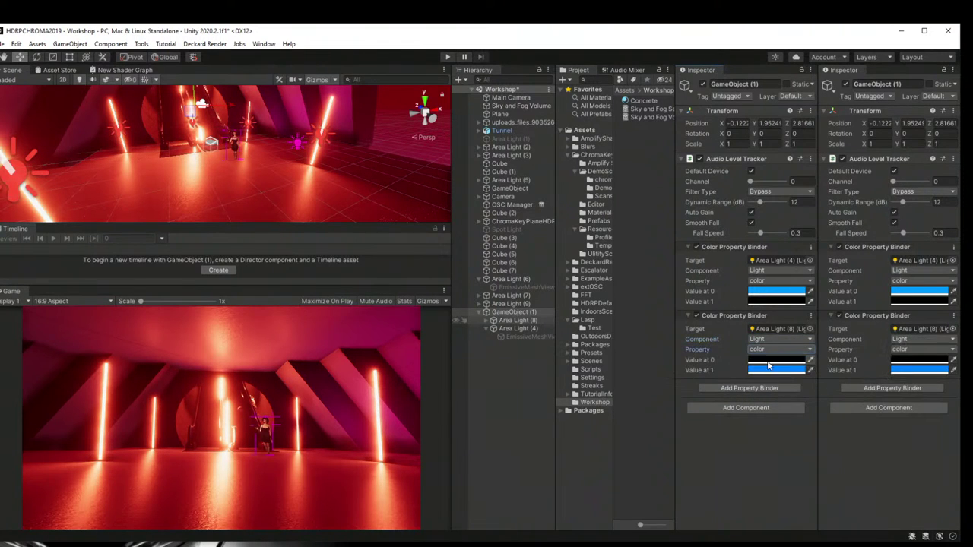
Step: Set the second binder's Value at 0 to blue and Value at 1 to black
click(810, 360)
click(795, 305)
click(794, 293)
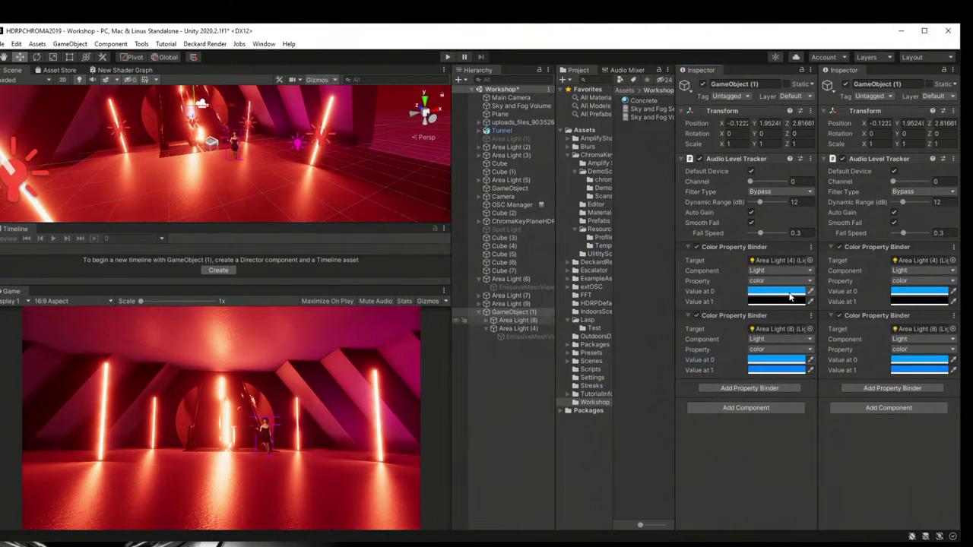
click(810, 370)
click(794, 305)
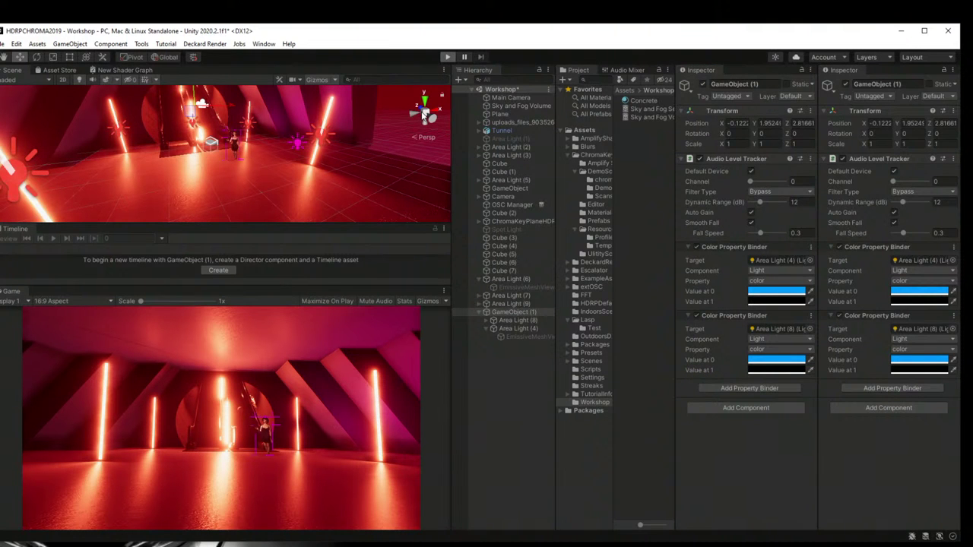
Step: Test the scene in Play mode, then darken the first binder's Value at 0 blue
key(ctrl+p)
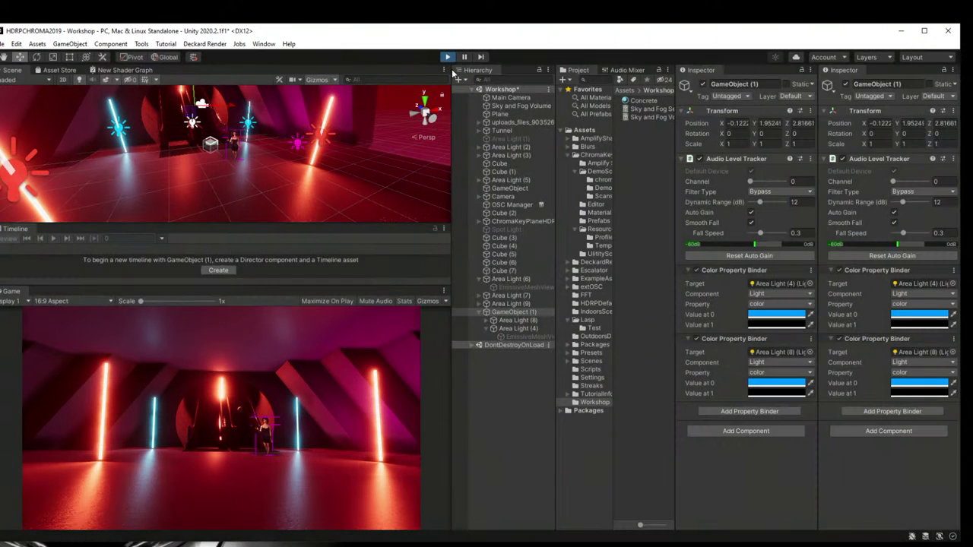
key(ctrl+p)
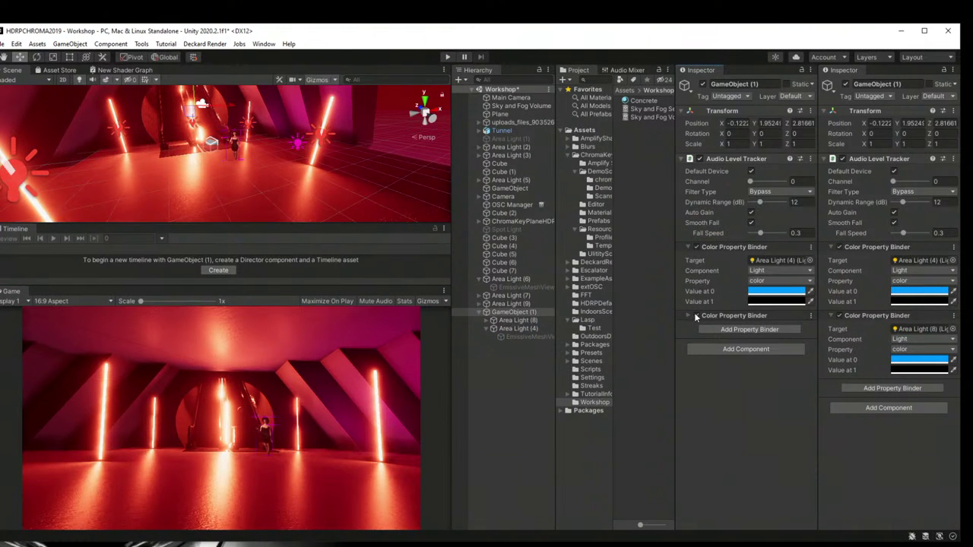
click(688, 314)
click(783, 292)
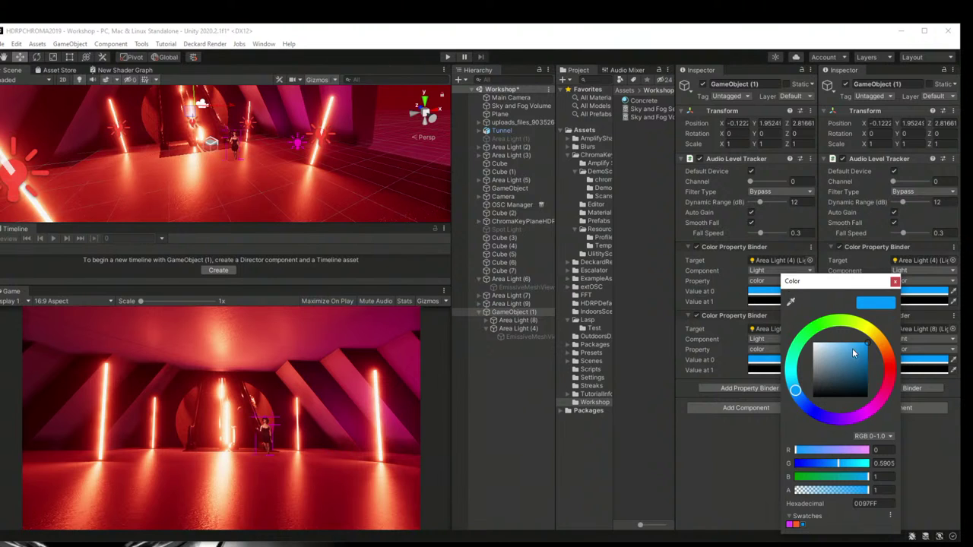
mouse_move(867, 351)
mouse_down()
mouse_move(866, 360)
mouse_move(867, 343)
mouse_up()
drag(805, 400, 808, 407)
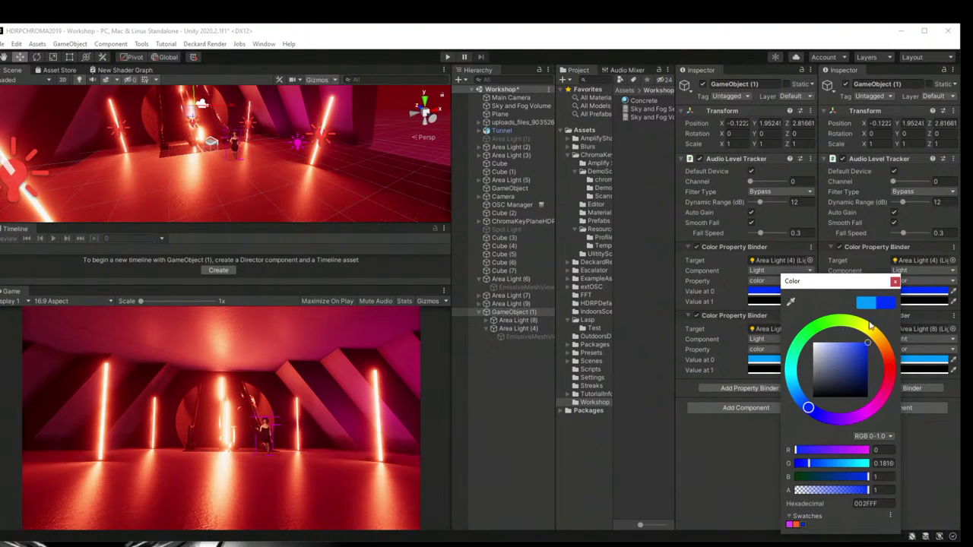
click(895, 282)
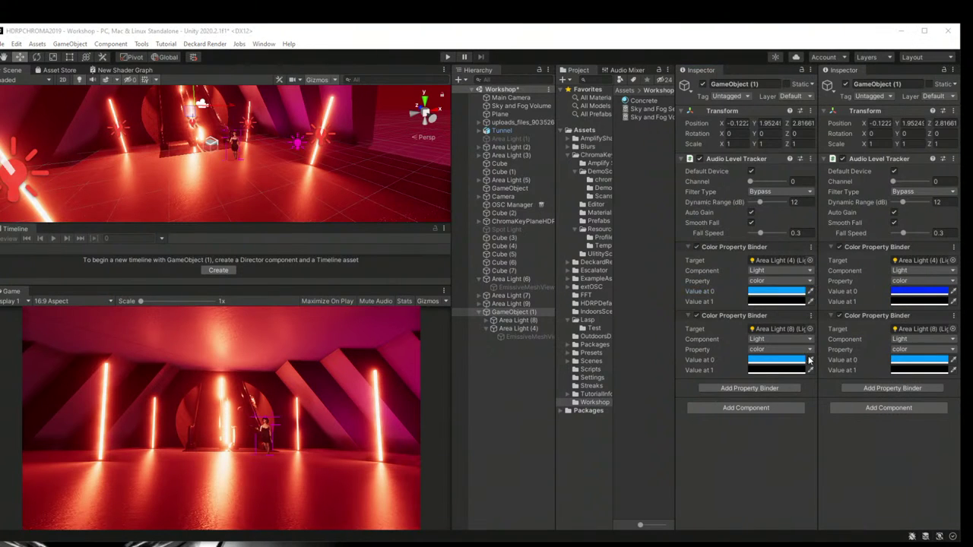
Step: Set the first binder's Value at 0 to vivid blue 002FFF and copy it into the second binder
click(811, 291)
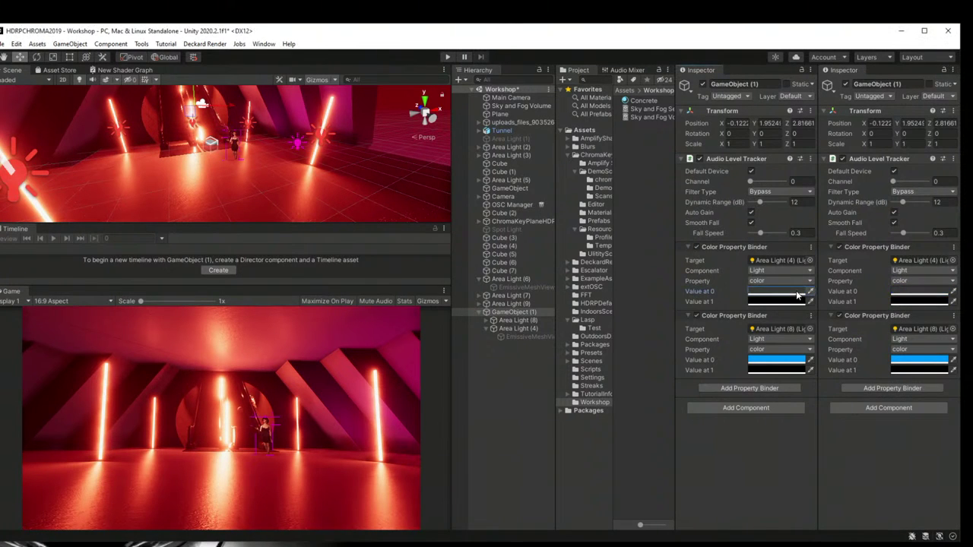
click(796, 293)
drag(814, 401, 822, 410)
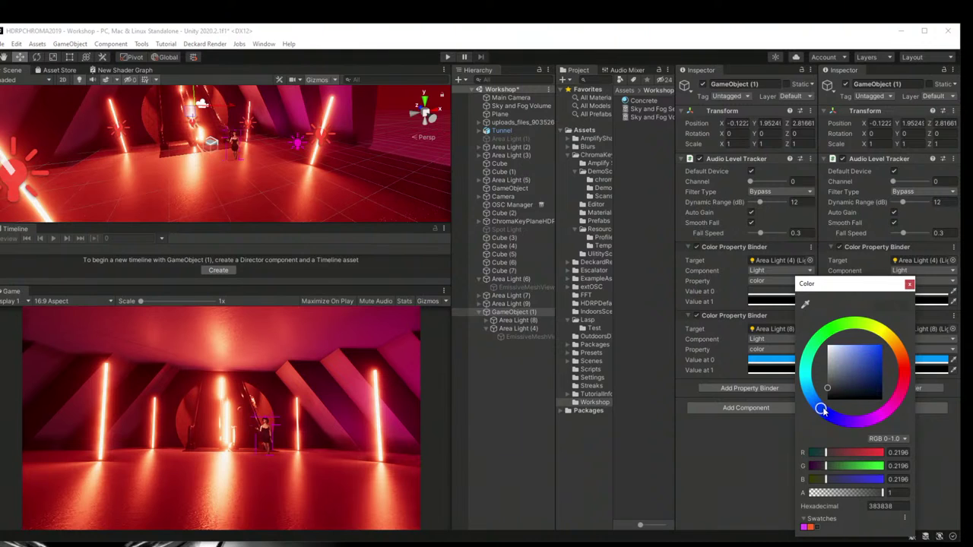
drag(840, 377, 894, 337)
click(910, 284)
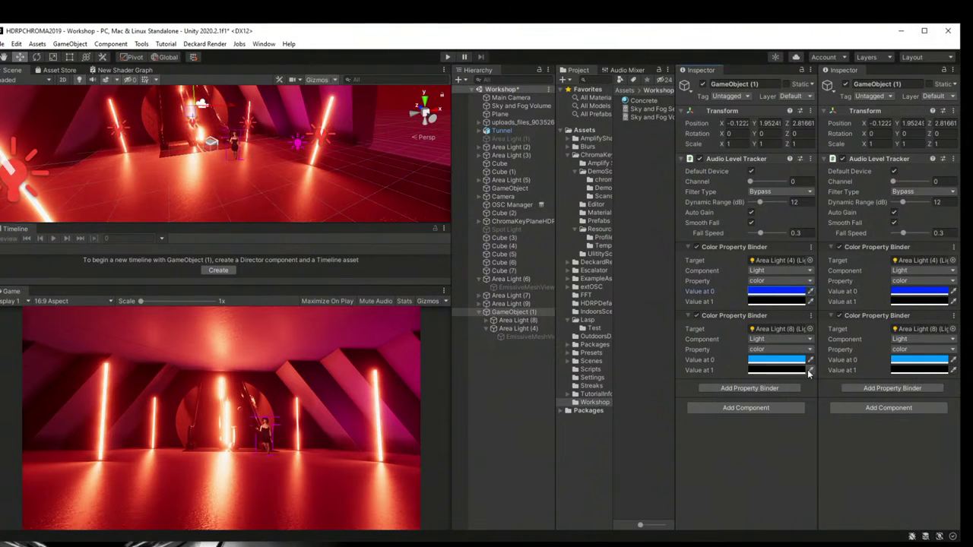
click(811, 364)
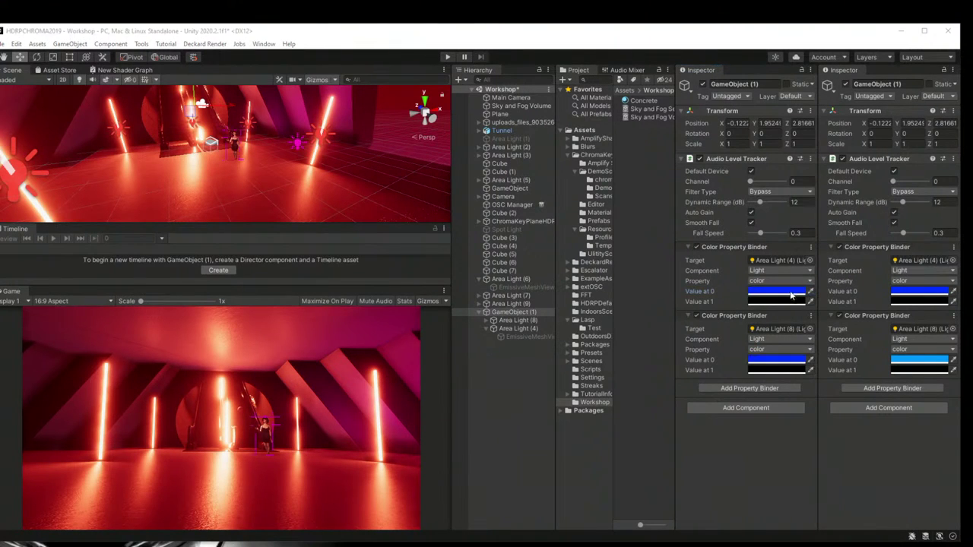
click(791, 292)
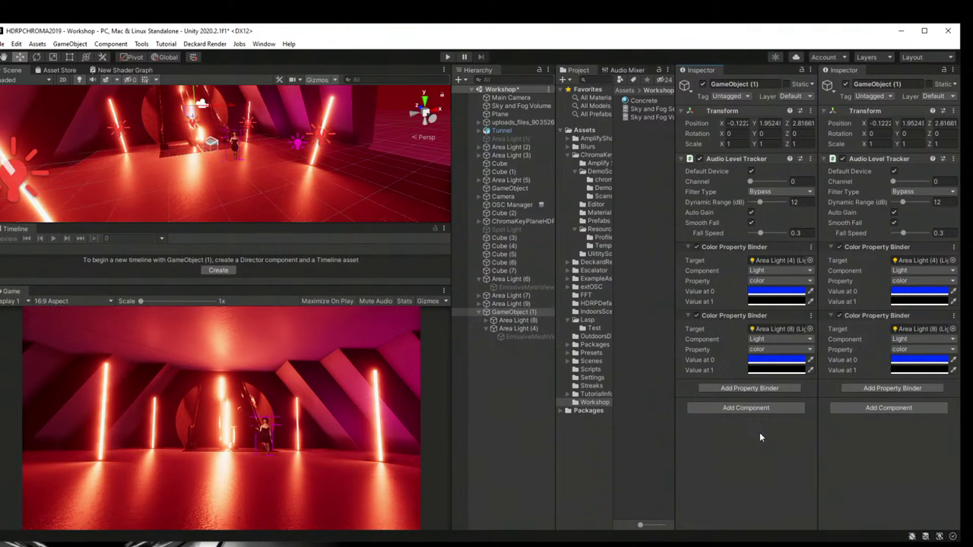
Step: Move the Main Camera sideways to X -0.5 to reframe the tunnel
double_click(511, 97)
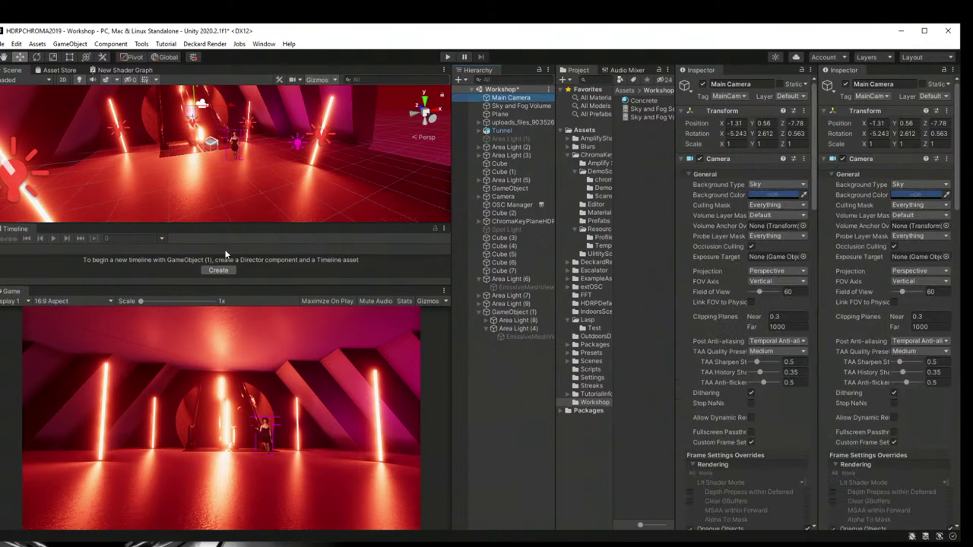
drag(261, 169, 283, 166)
click(36, 58)
click(20, 57)
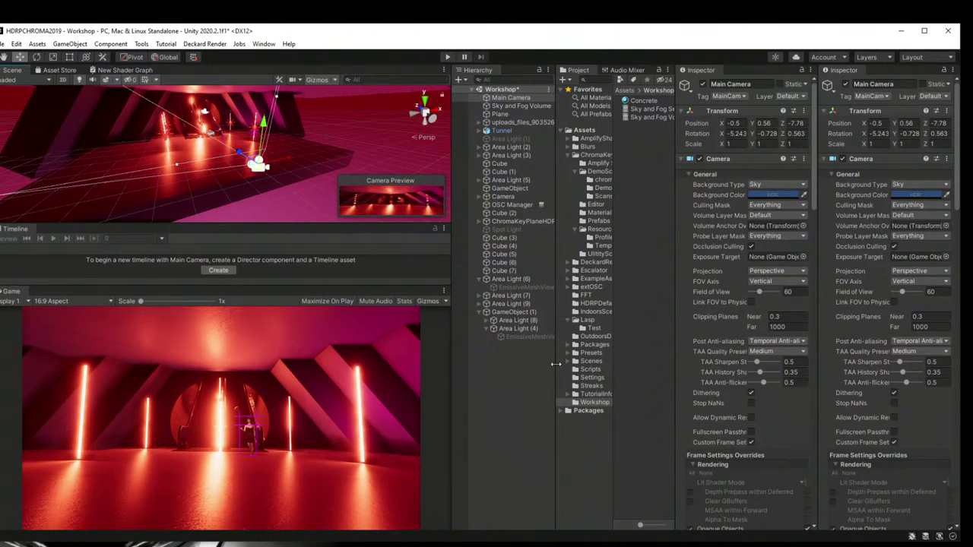
click(533, 388)
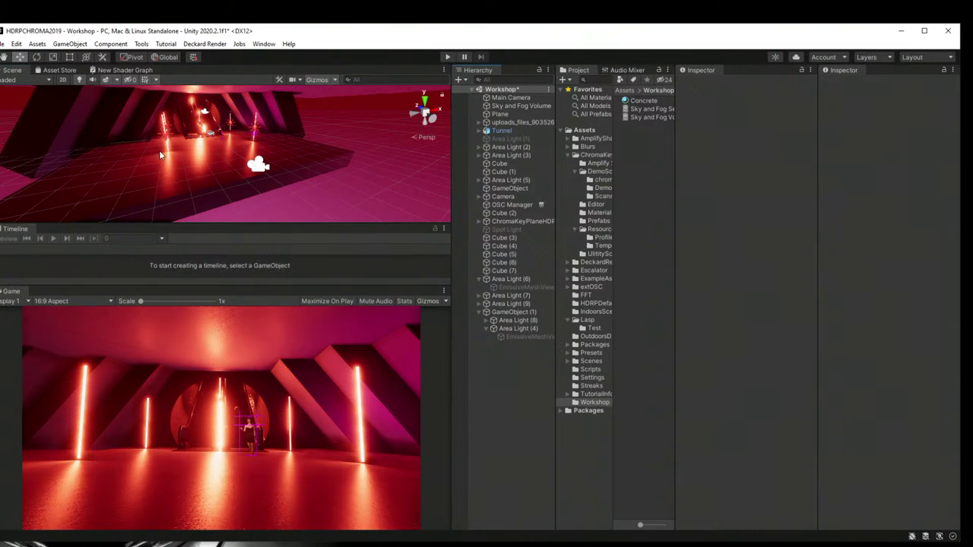
Step: Tilt Area Light (7) and Area Light (6) diagonally and lower each along Y
scroll(173, 136, up, 5)
click(35, 99)
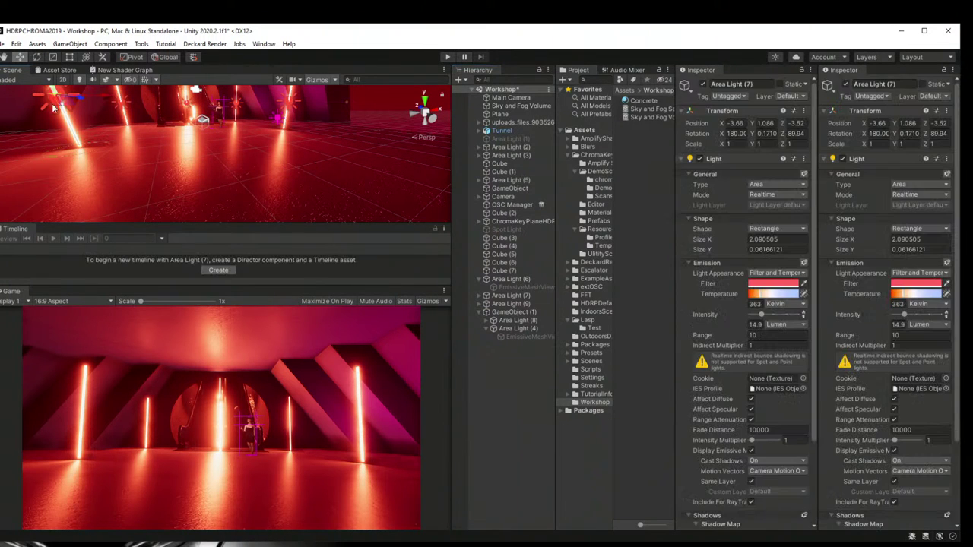
click(36, 57)
alt+drag(76, 114, 171, 79)
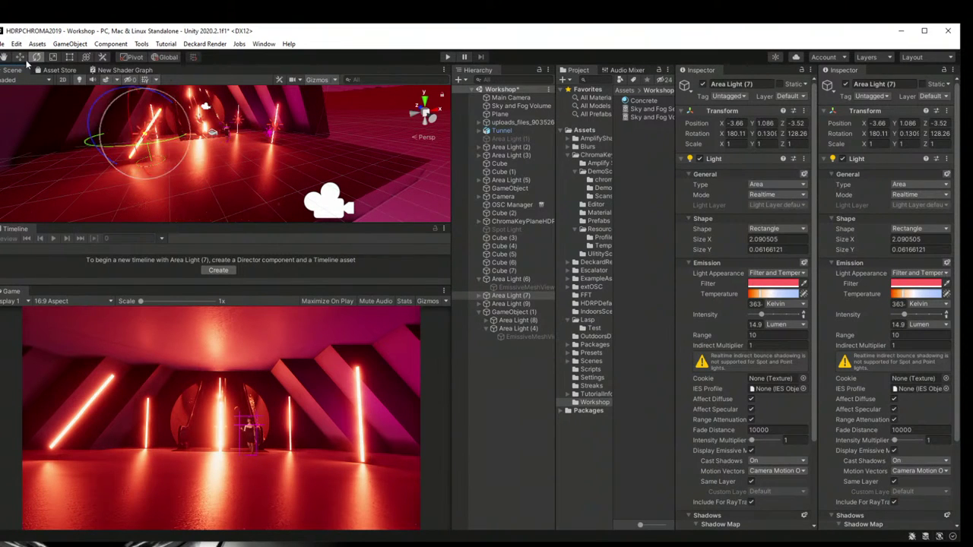
click(24, 59)
mouse_move(145, 125)
mouse_down()
mouse_move(137, 137)
mouse_move(146, 137)
mouse_up()
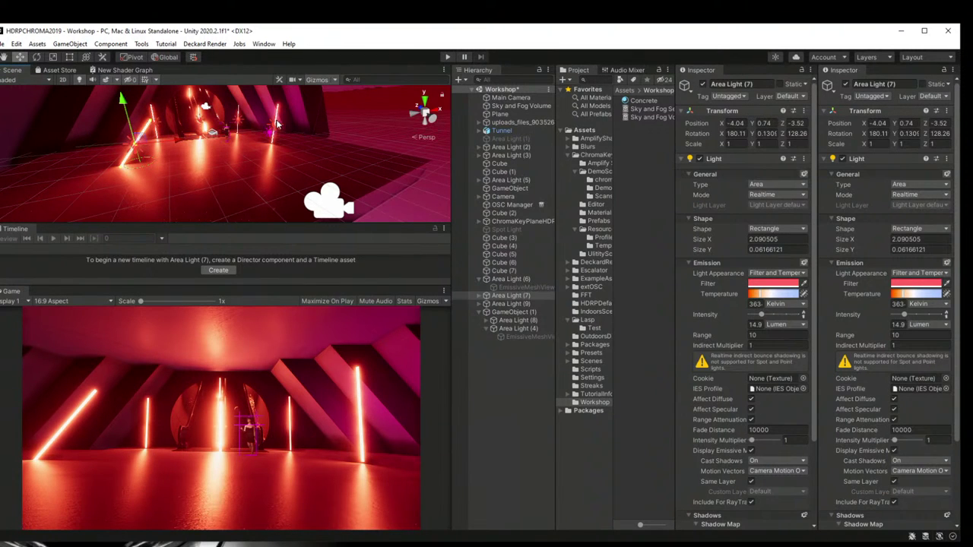
click(277, 125)
click(35, 57)
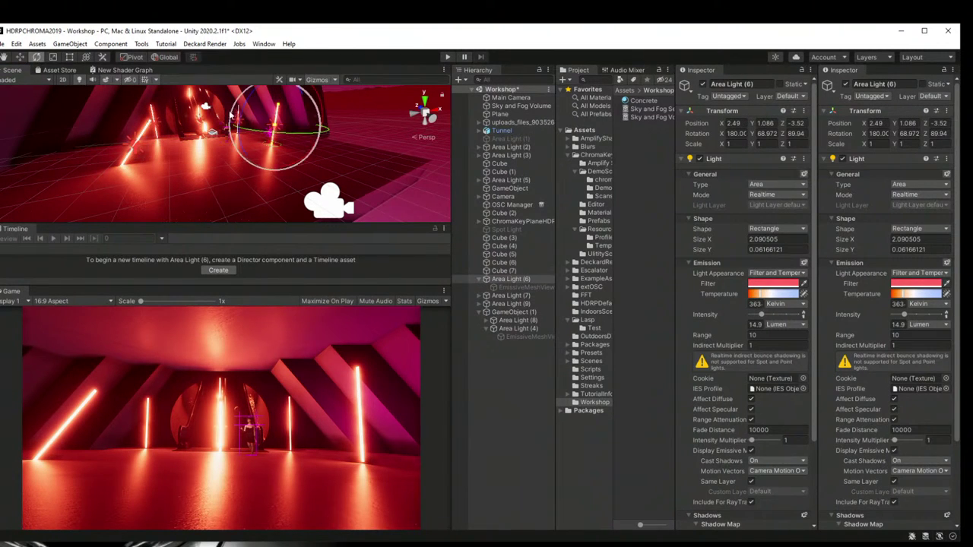
drag(231, 112, 223, 182)
key(w)
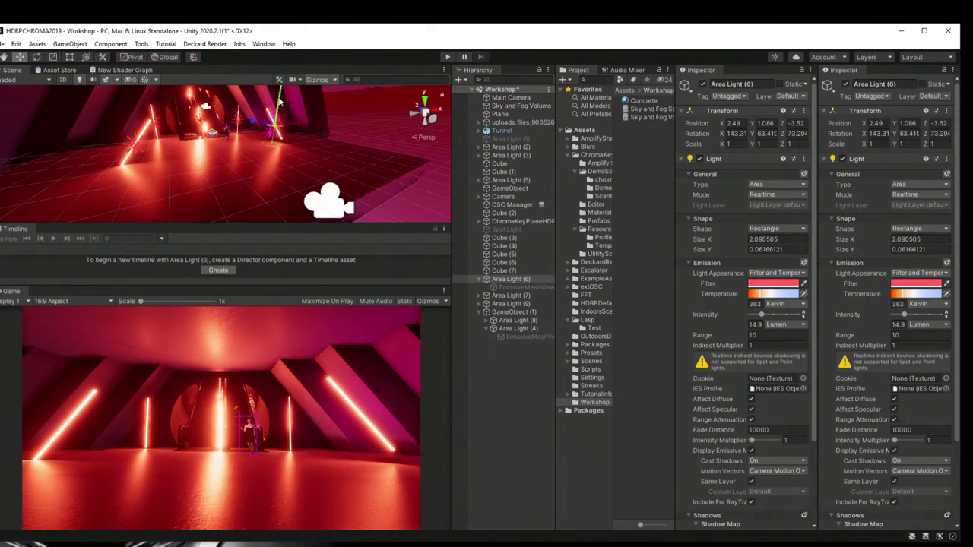
drag(280, 99, 279, 108)
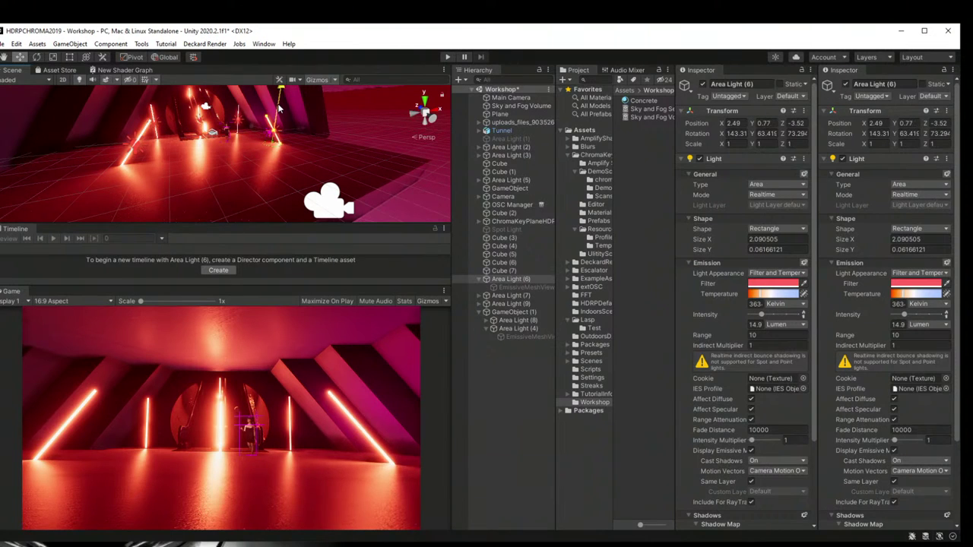
Step: Tilt Area Light (8) and Area Light (4) diagonally and lower each slightly
click(155, 120)
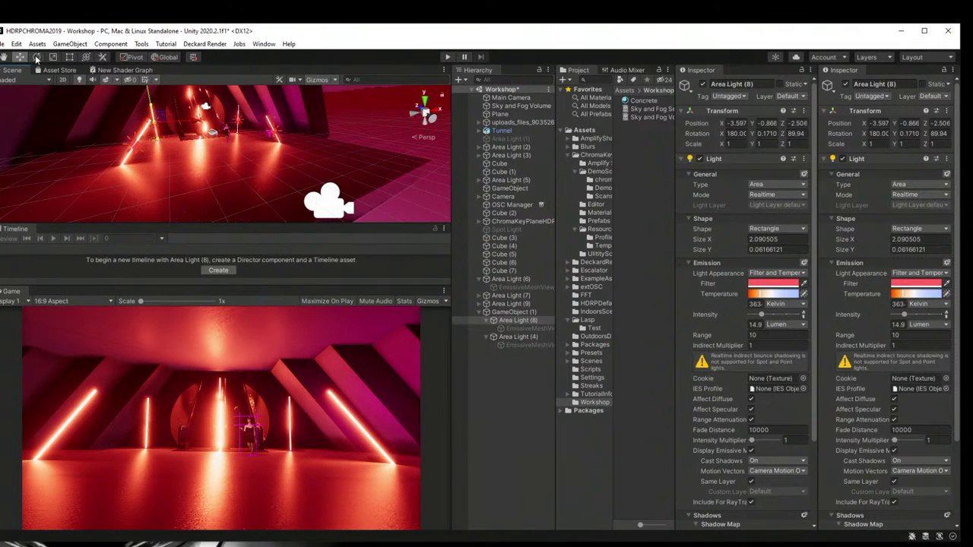
click(36, 57)
drag(183, 98, 217, 164)
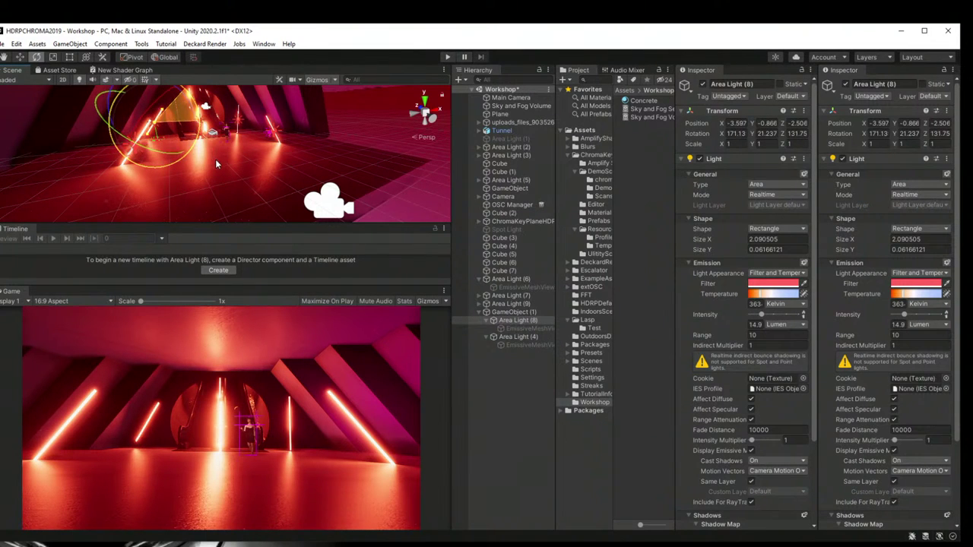
key(w)
drag(152, 114, 152, 106)
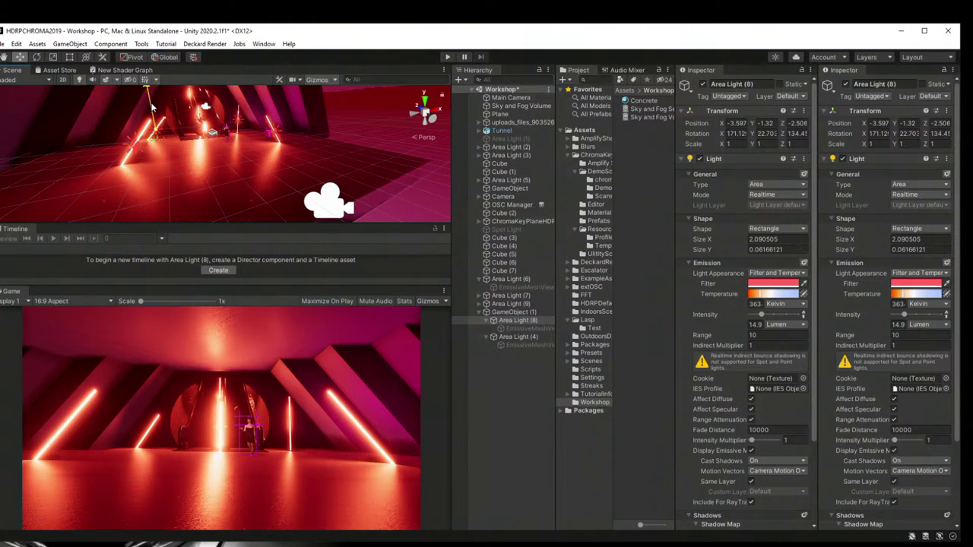
click(238, 124)
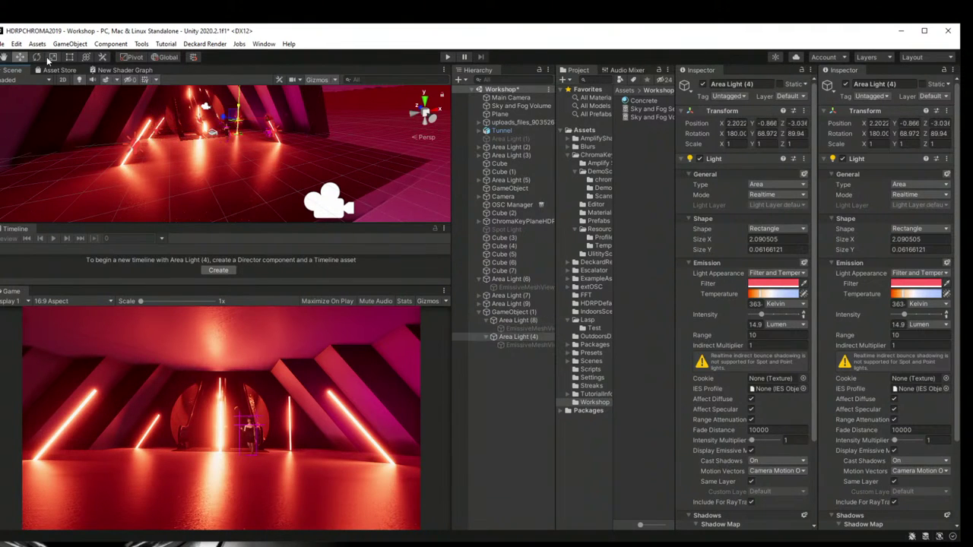
key(e)
drag(203, 106, 194, 165)
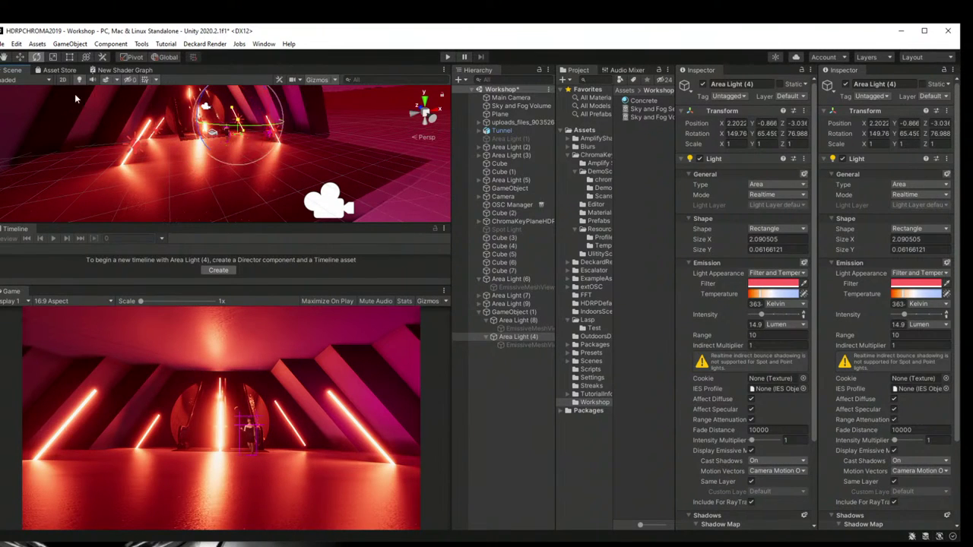
key(w)
drag(237, 96, 239, 101)
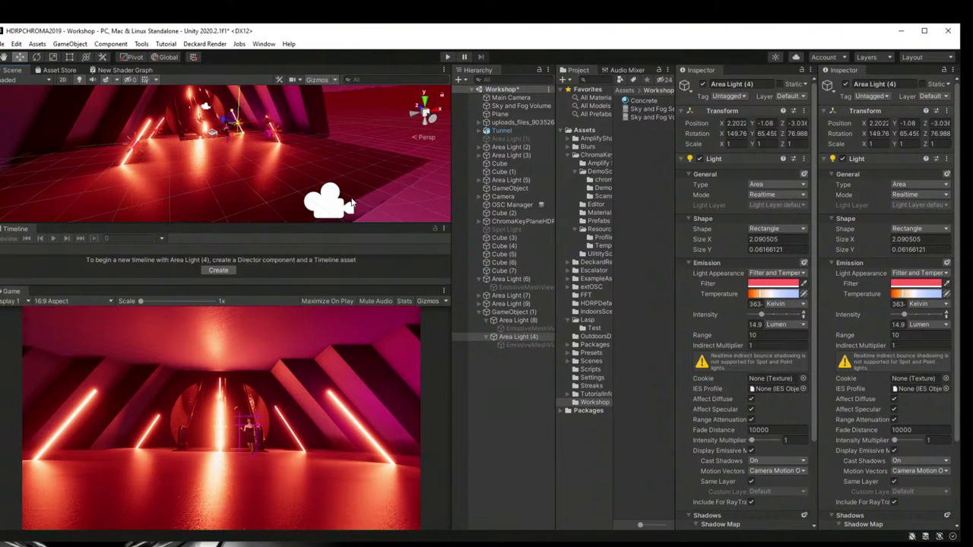
Step: Review the tilted lights, the camera framing and GameObject (1)'s binders from new angles
click(498, 375)
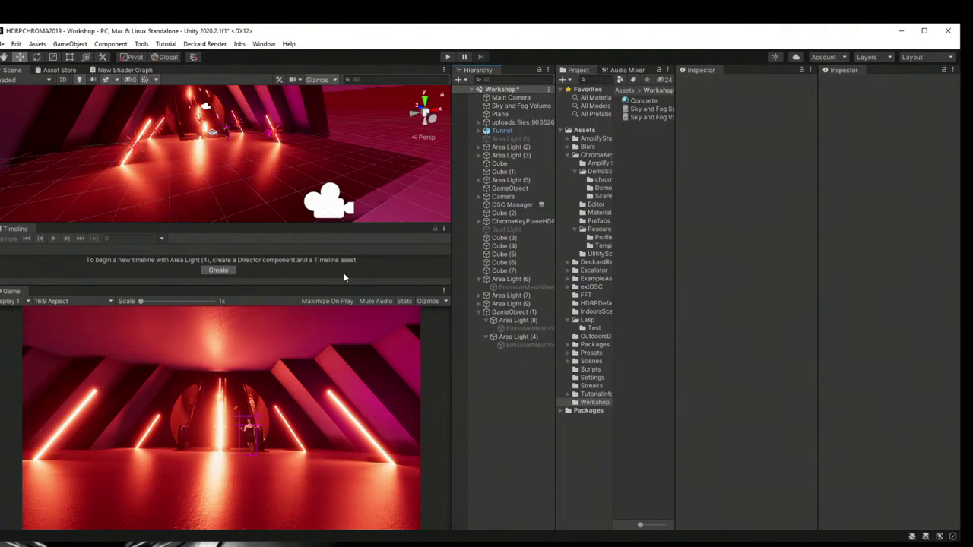
right_drag(289, 154, 300, 129)
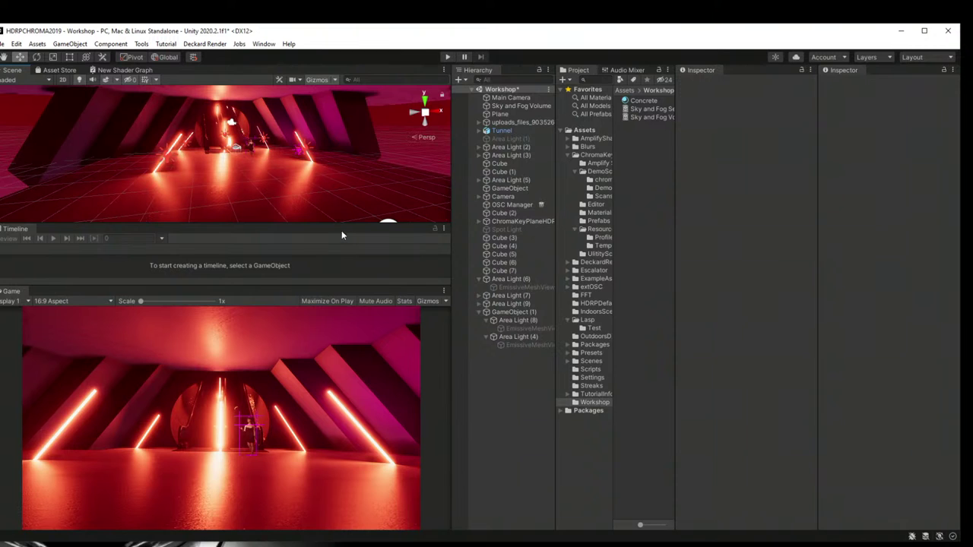
click(508, 99)
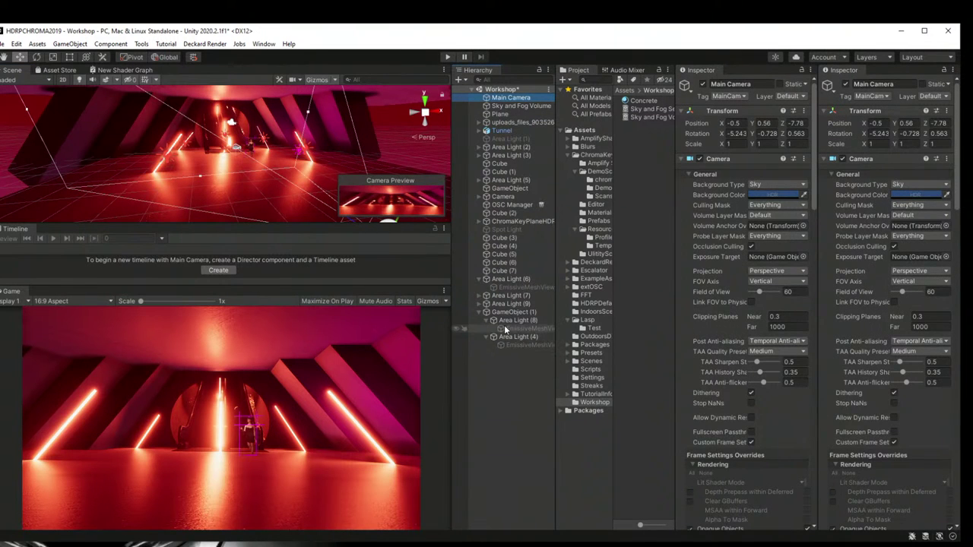
click(514, 320)
click(517, 411)
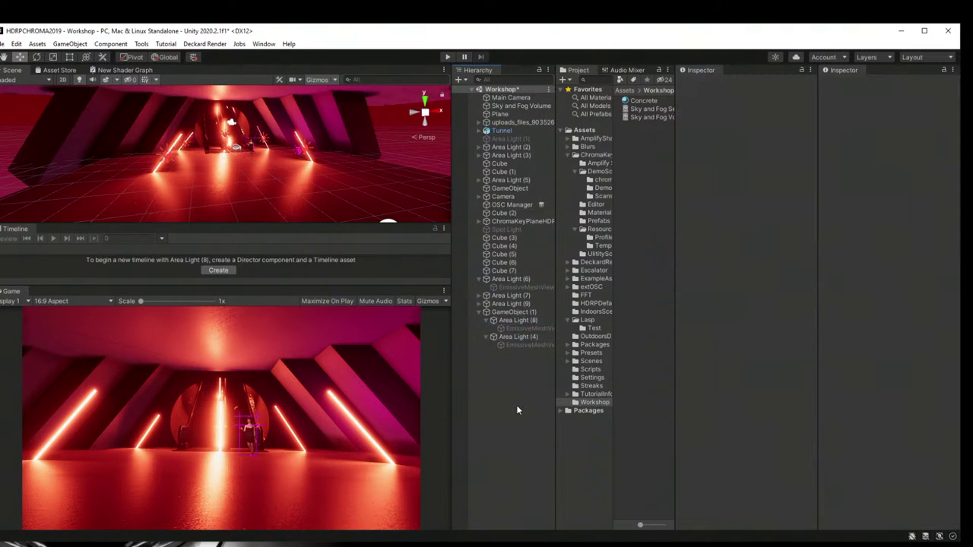
click(518, 336)
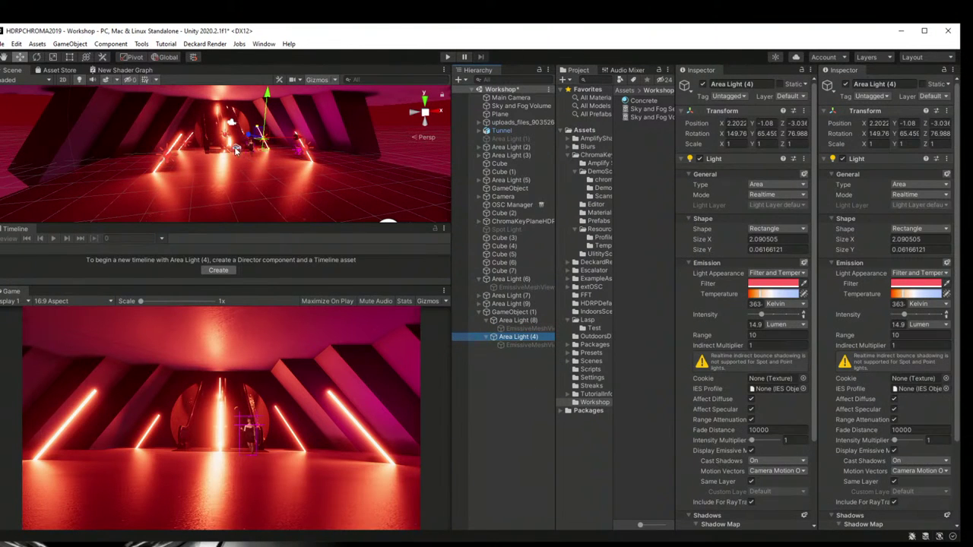
right_drag(258, 152, 274, 159)
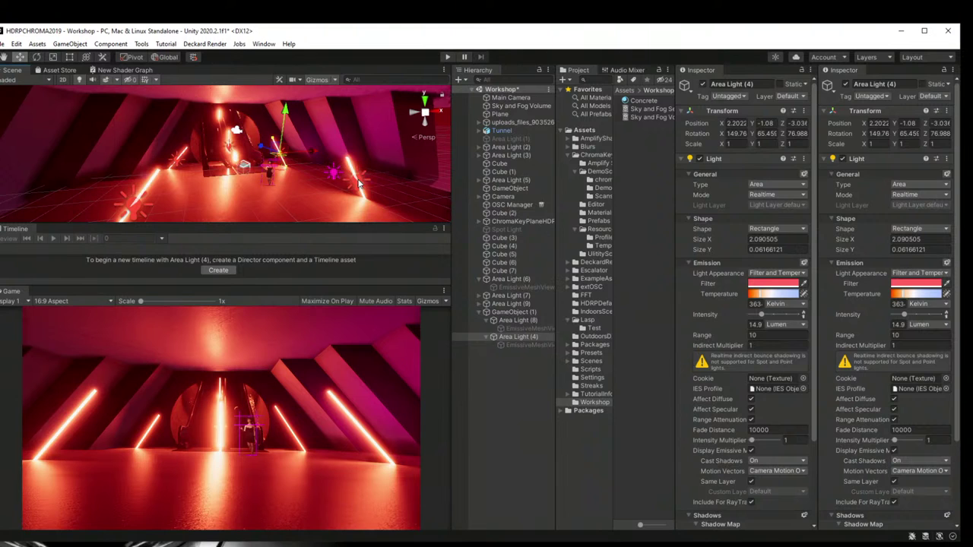
click(468, 279)
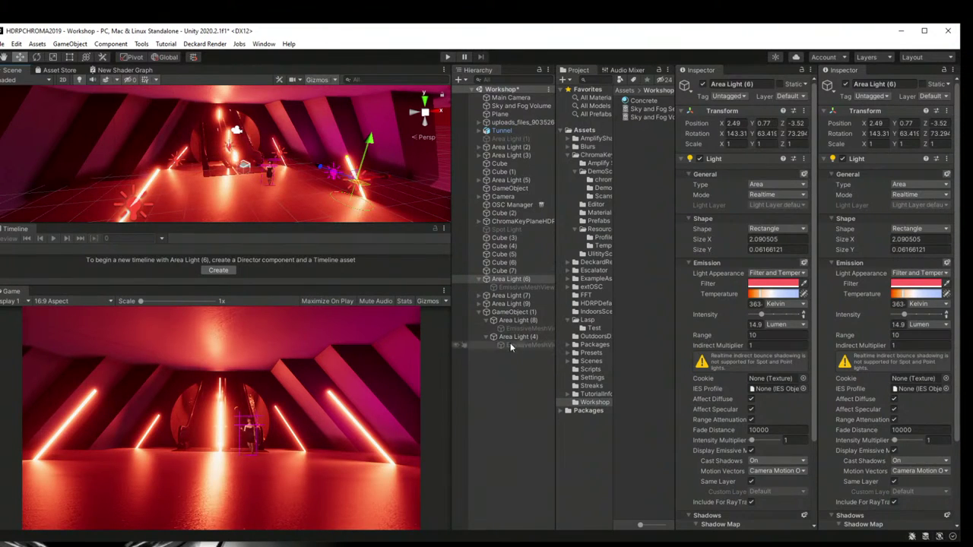
click(517, 312)
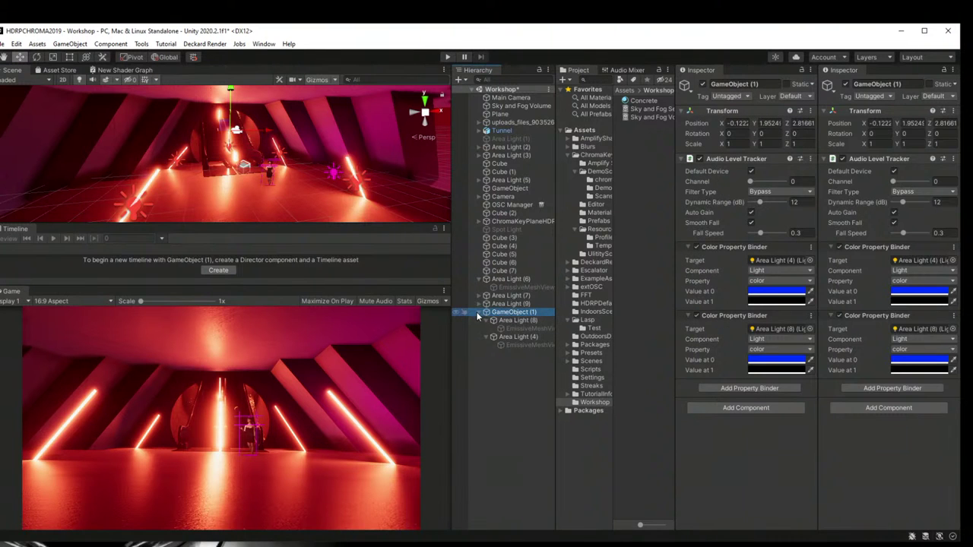
Step: Collapse GameObject (1)'s children, select GameObject and fly the view into the tunnel
click(478, 313)
click(508, 188)
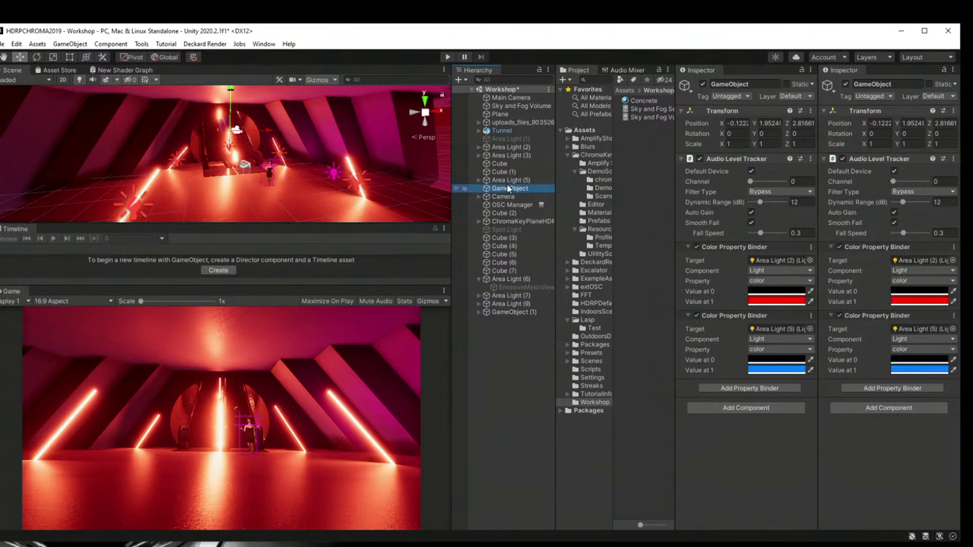
scroll(225, 129, up, 5)
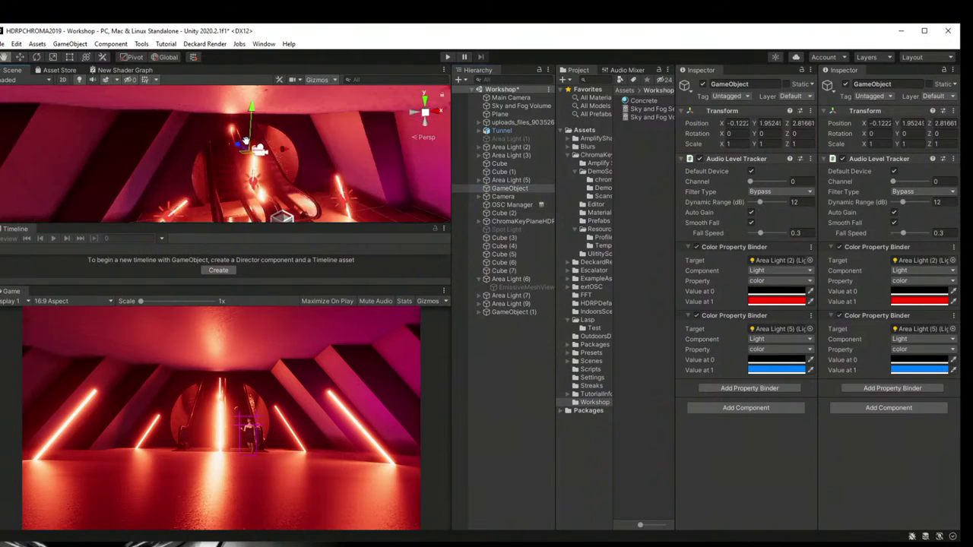
middle_drag(228, 131, 246, 138)
scroll(245, 137, down, 5)
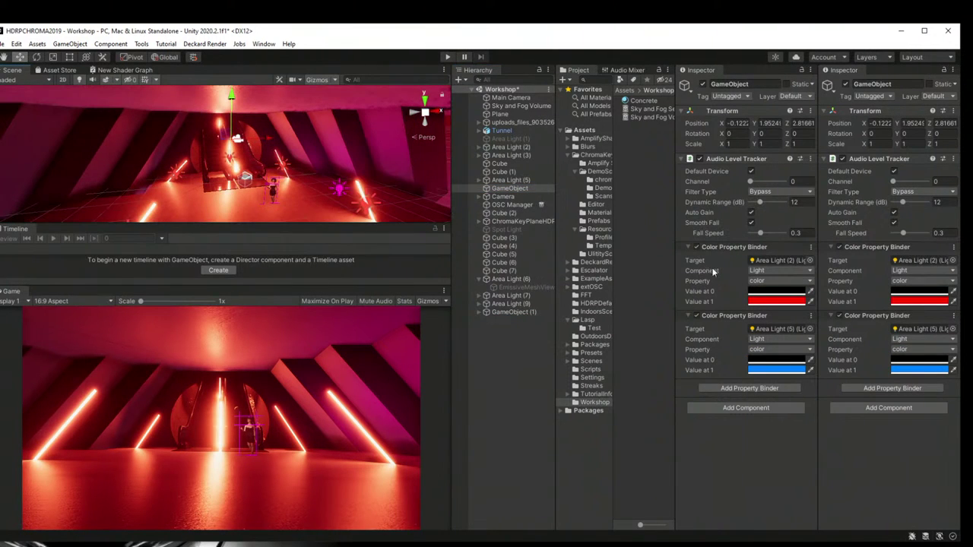
Step: Add a Color Property Binder to GameObject, expand it, and select Area Light (6)
click(757, 391)
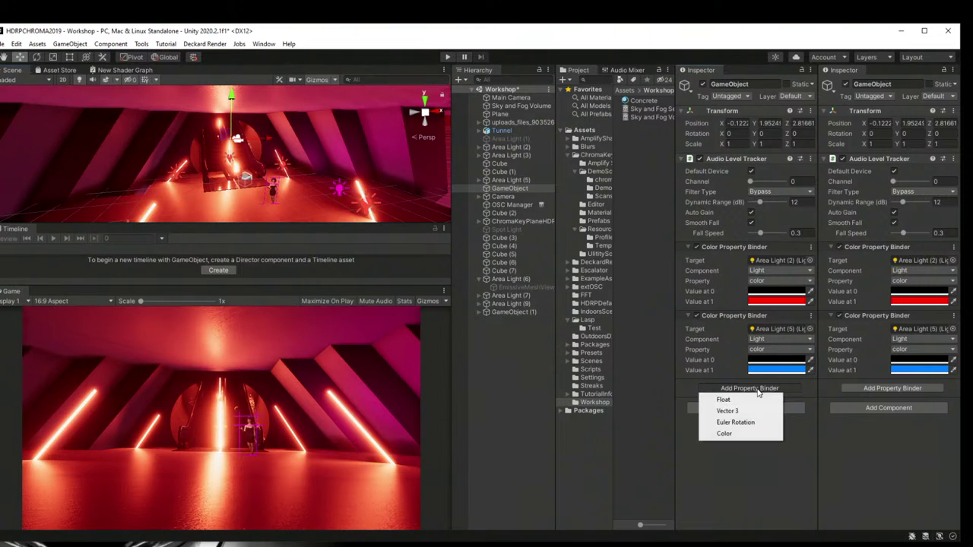
click(733, 435)
click(690, 384)
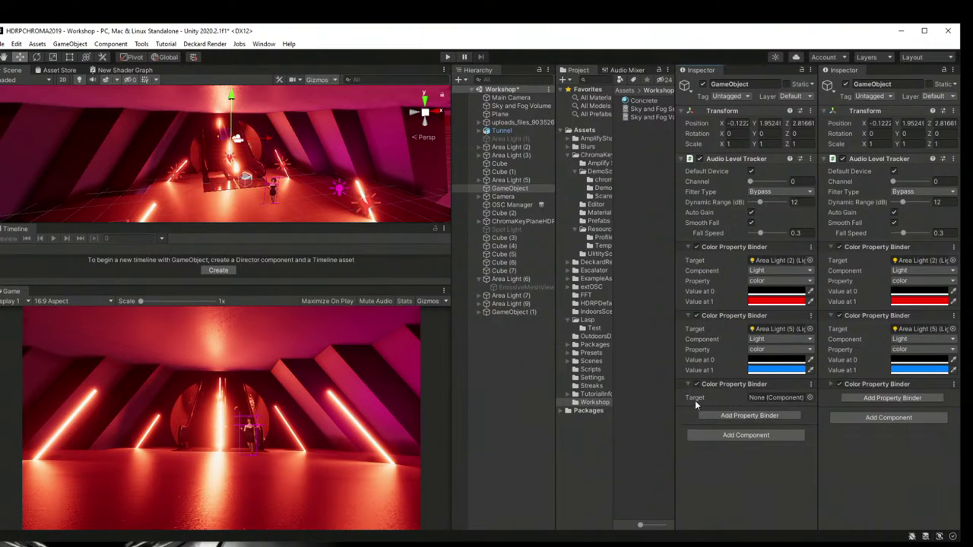
click(811, 385)
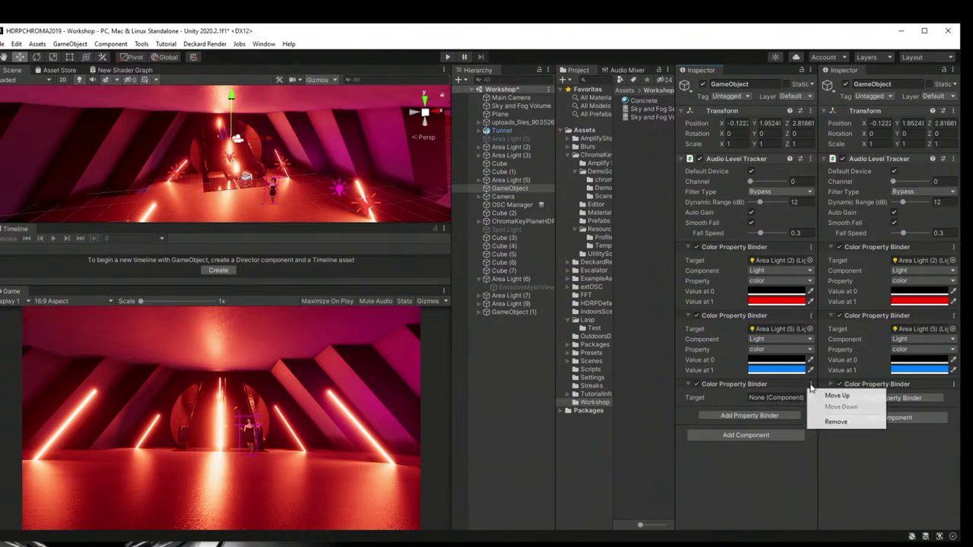
click(770, 386)
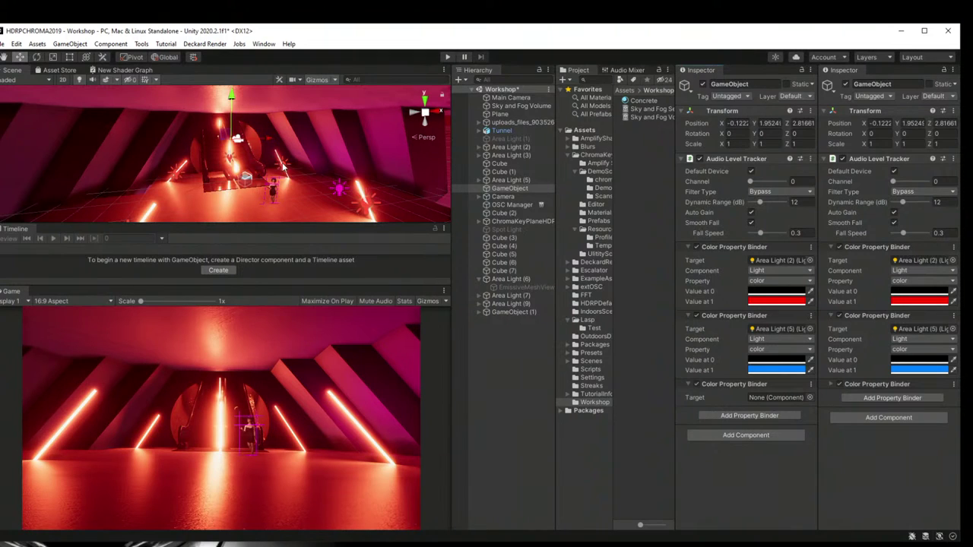
click(368, 206)
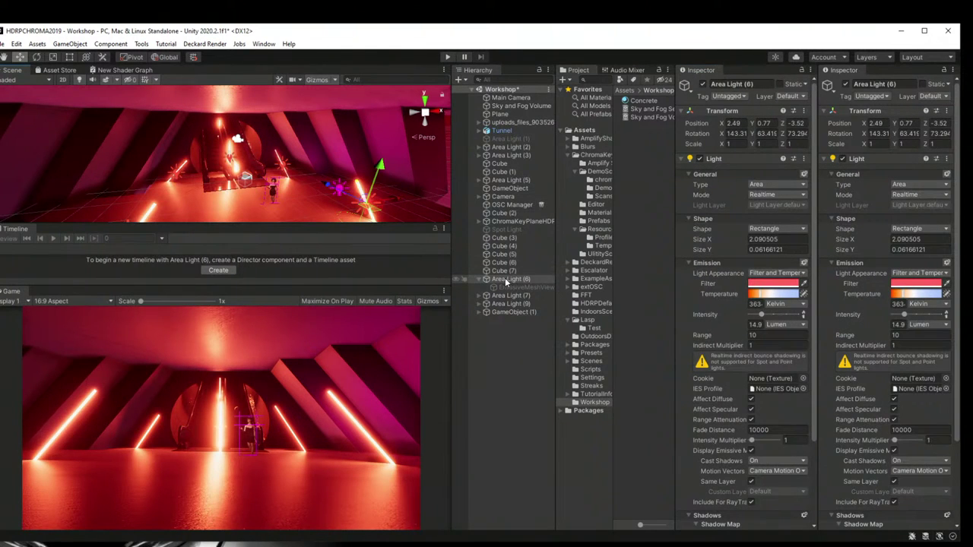
Step: Drag Area Light (6) and Area Light (7) under GameObject, then reselect GameObject
drag(505, 281, 502, 188)
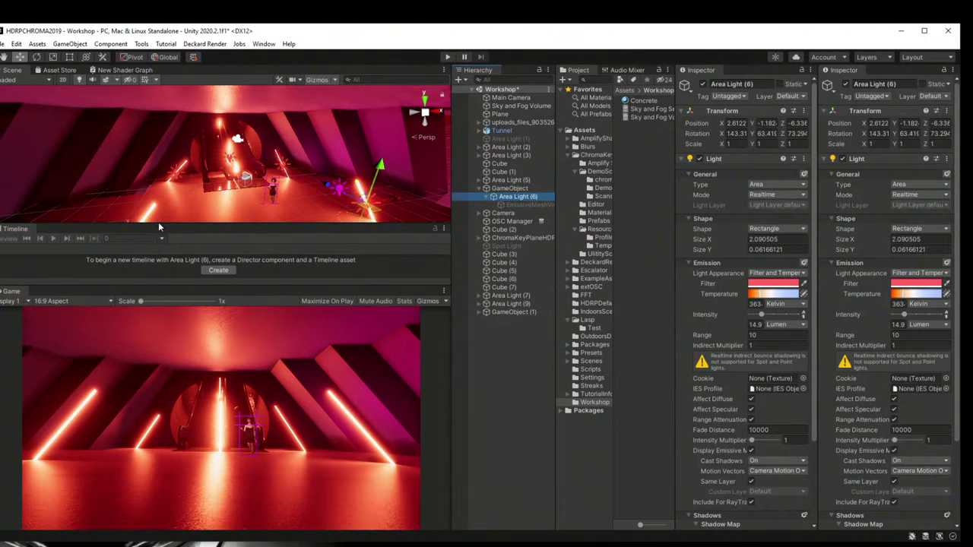
right_drag(158, 220, 154, 207)
click(509, 295)
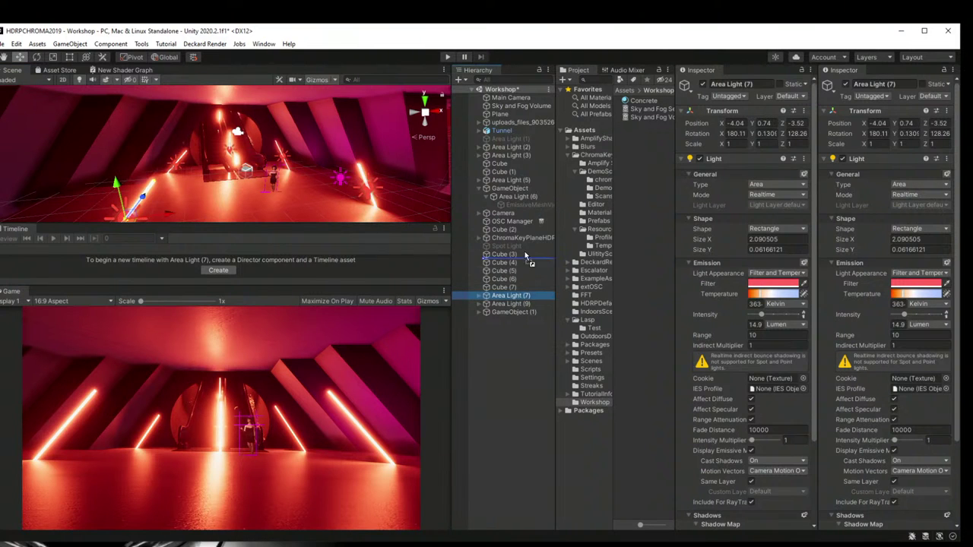
drag(524, 256, 518, 192)
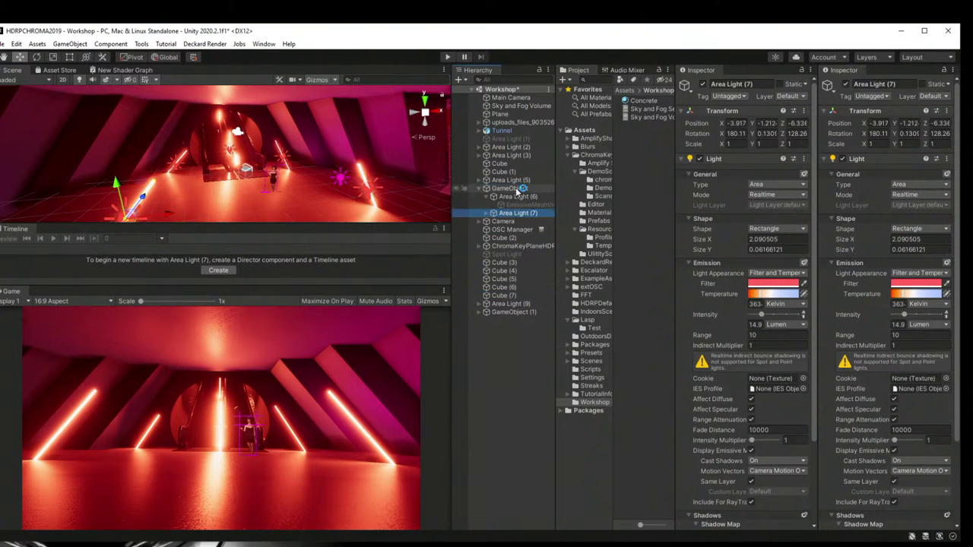
click(517, 189)
click(519, 197)
scroll(715, 435, down, 3)
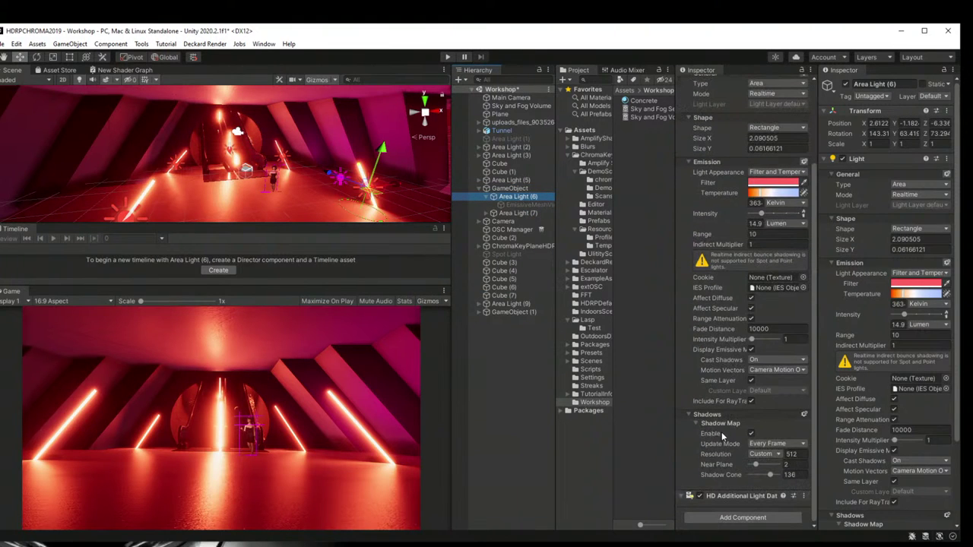
click(509, 188)
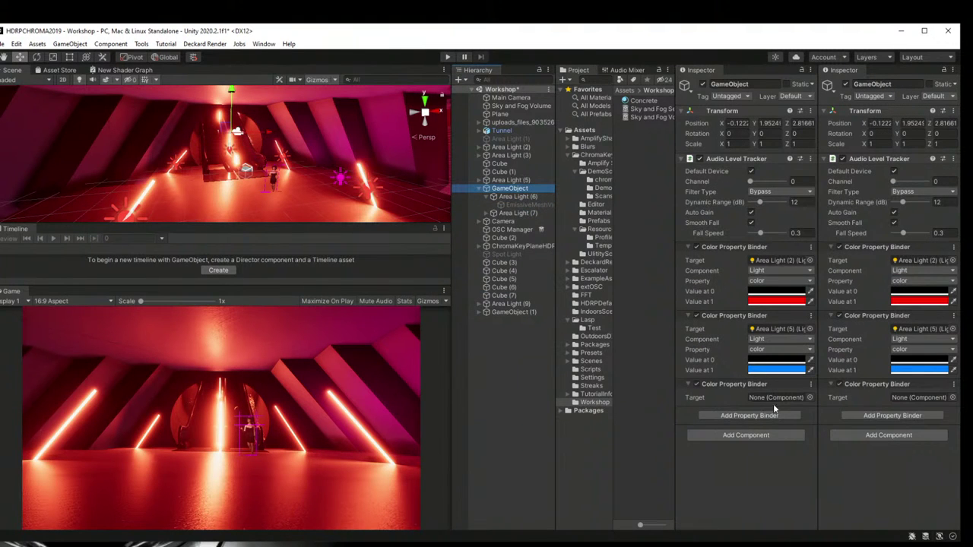
Step: Target the third binder at Area Light (6)'s Light color, with red at Value at 1
drag(509, 196, 772, 399)
click(780, 408)
click(761, 431)
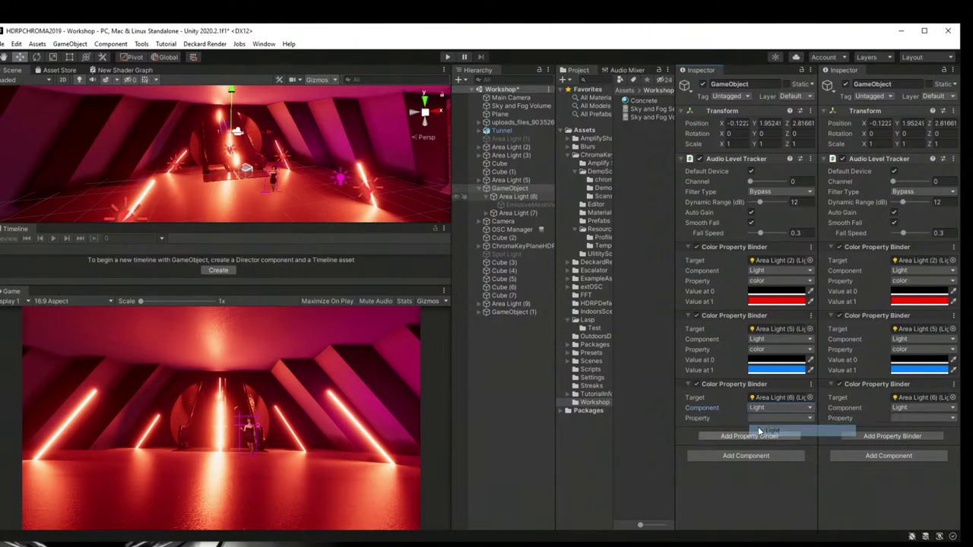
click(771, 418)
click(777, 430)
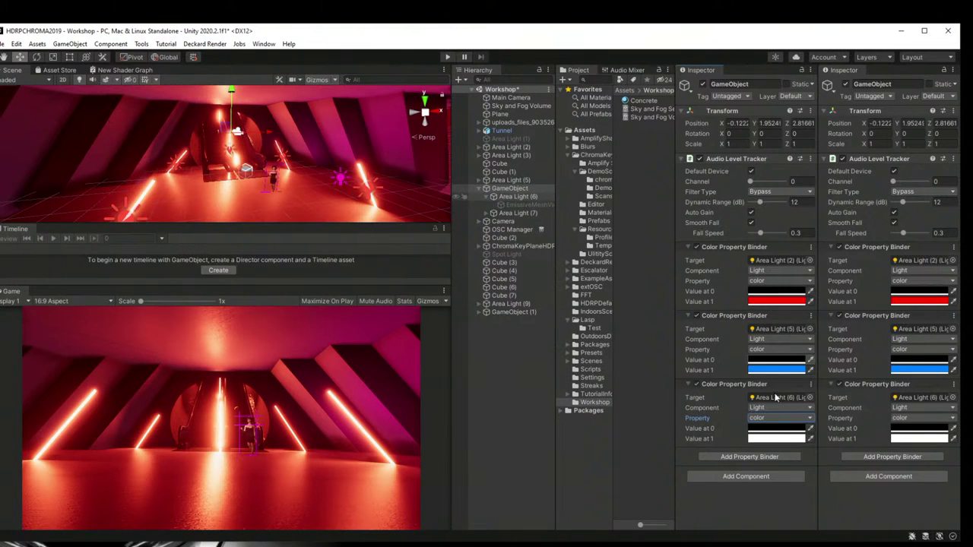
click(785, 440)
drag(852, 508, 878, 492)
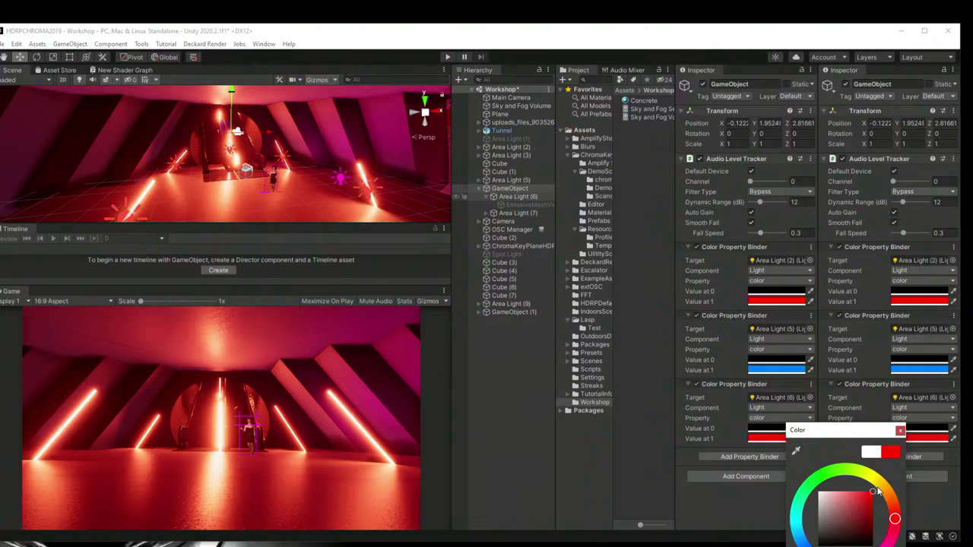
click(901, 430)
click(798, 439)
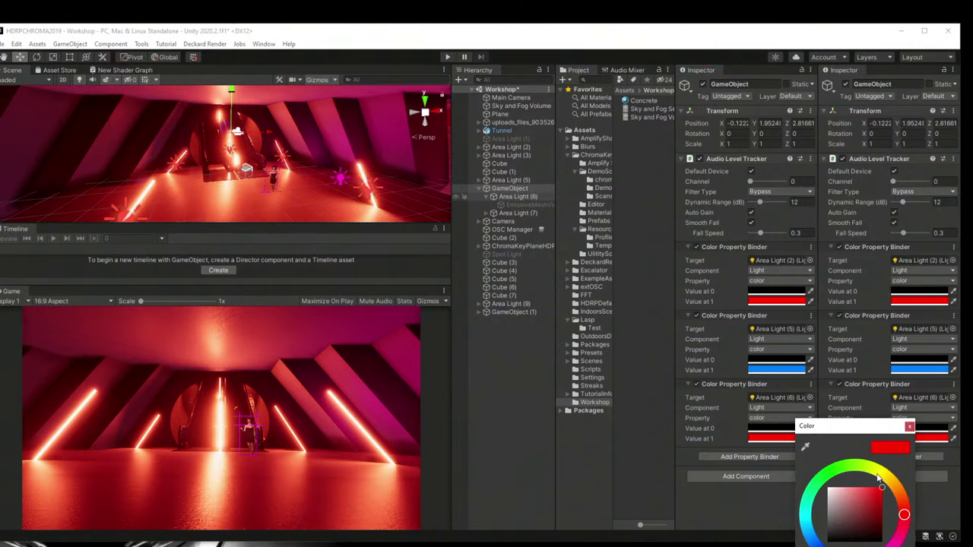
click(909, 428)
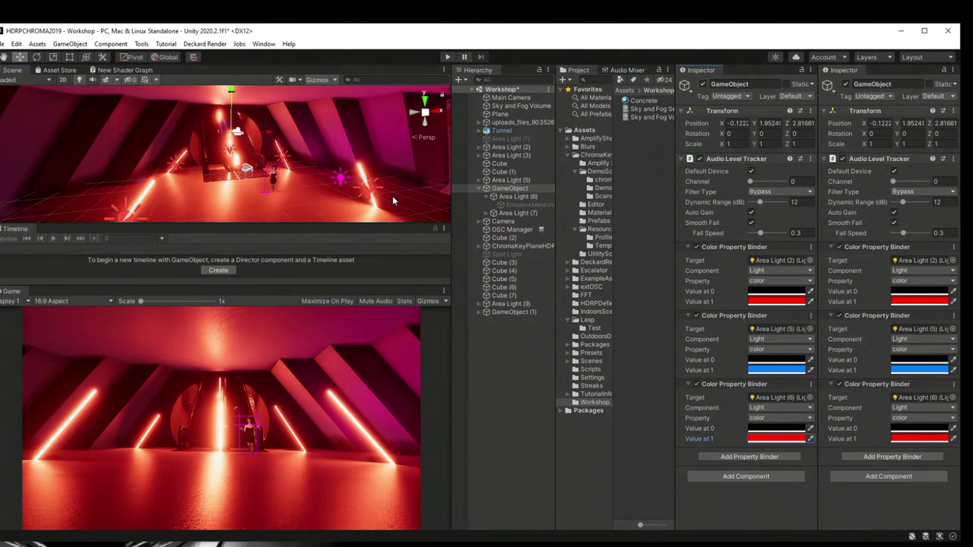
Step: Add a fourth Color Property Binder to GameObject and expand its settings
click(516, 212)
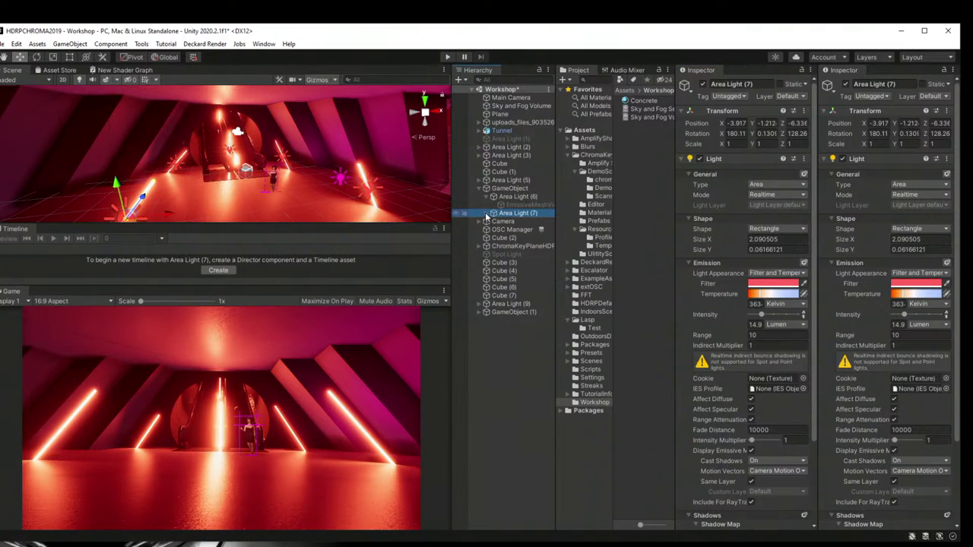
click(490, 213)
click(507, 188)
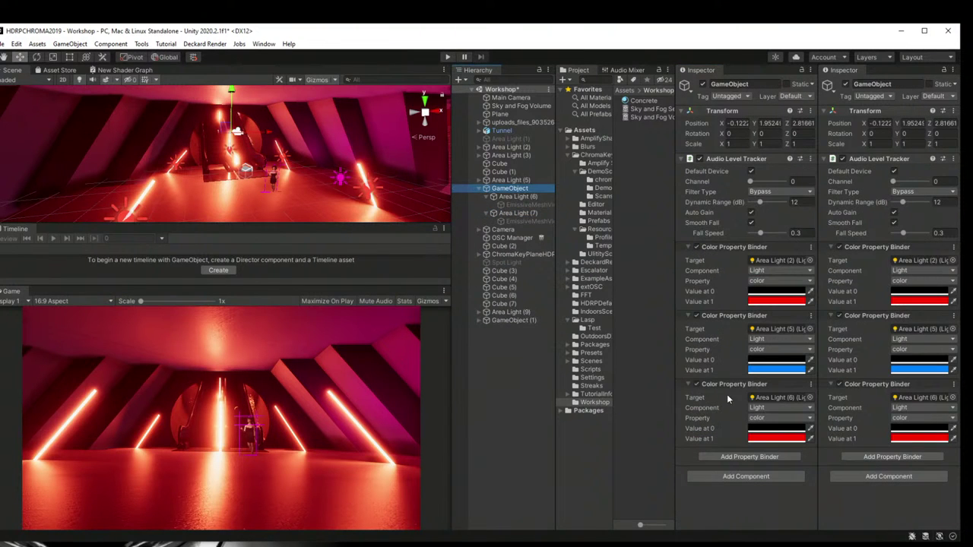
click(739, 456)
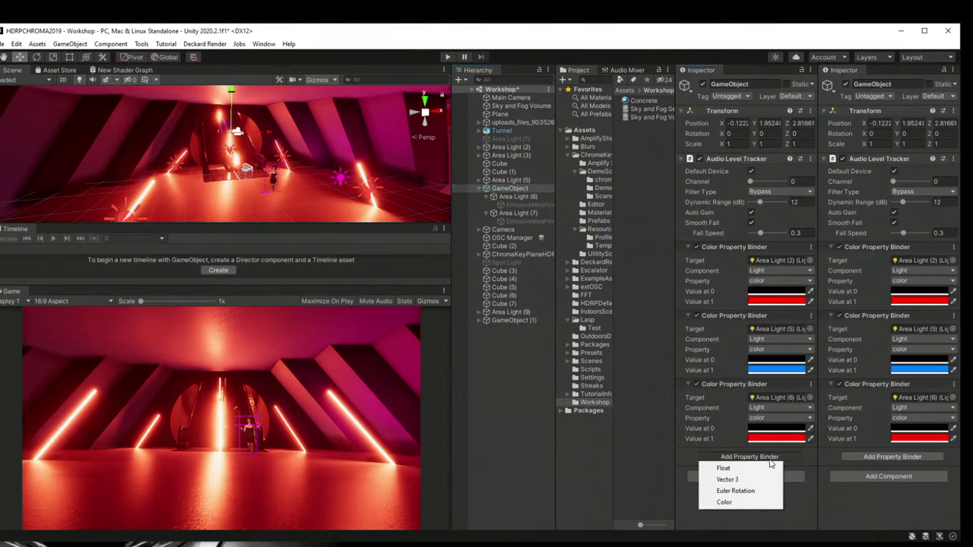
click(730, 502)
click(689, 453)
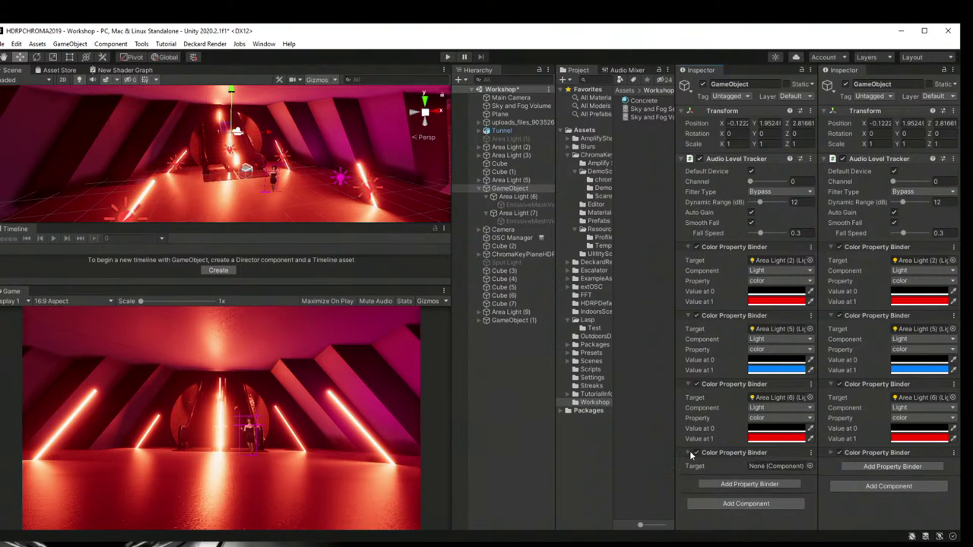
click(811, 467)
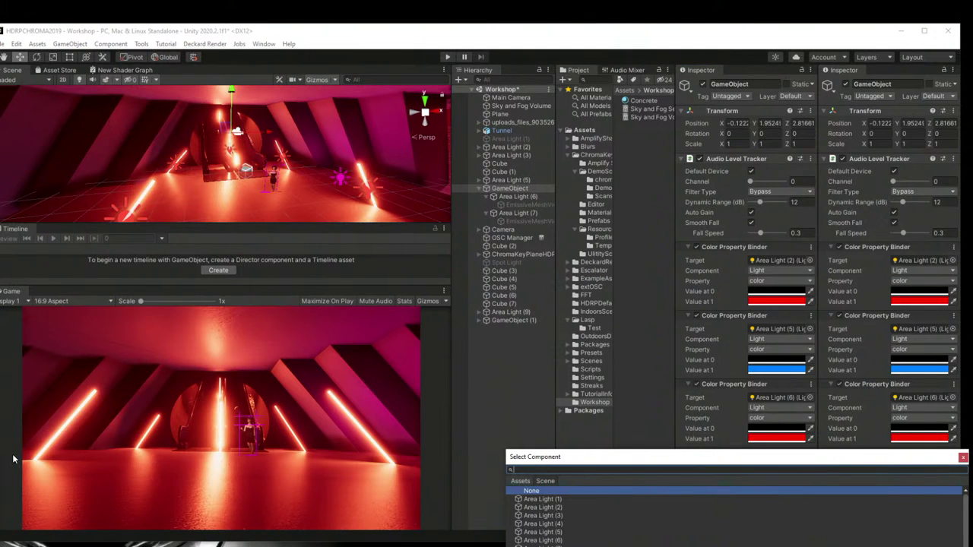
click(964, 458)
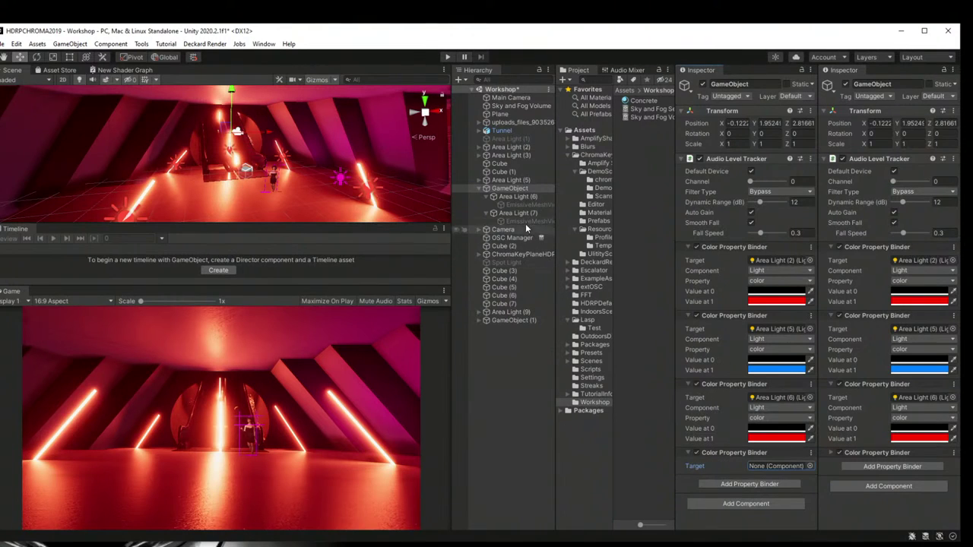
Step: Target the fourth binder at Area Light (7)'s Light color with red at 1, then play
drag(525, 214, 767, 465)
click(779, 476)
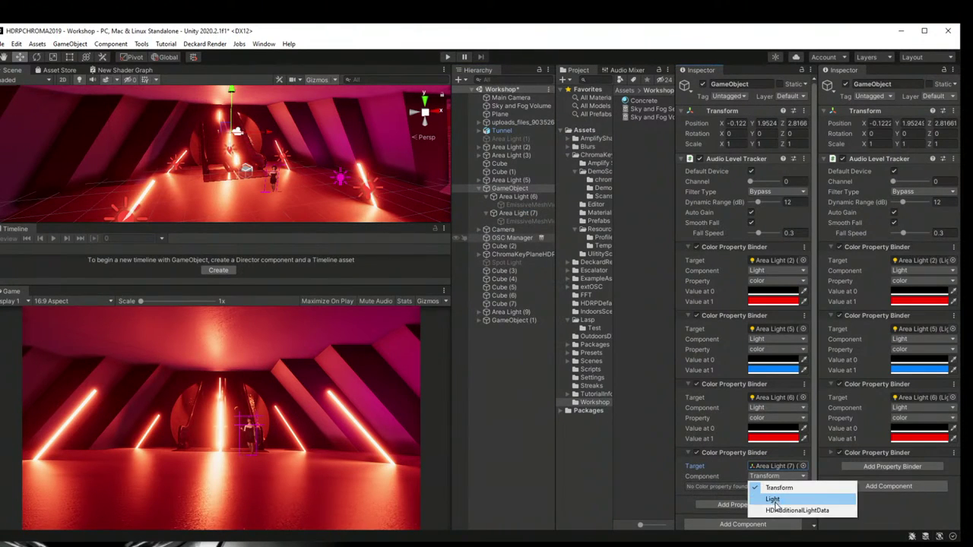
click(779, 497)
click(802, 488)
click(783, 499)
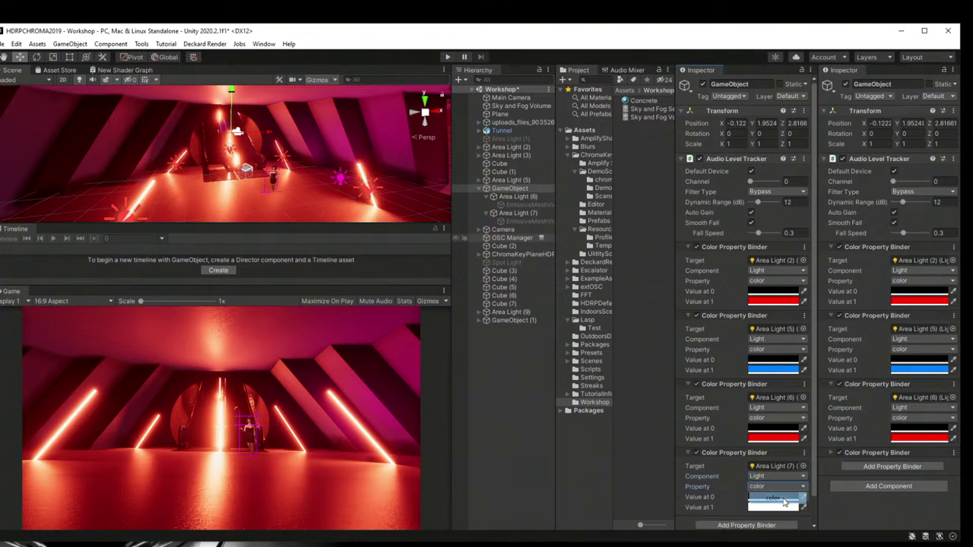
click(776, 439)
click(889, 431)
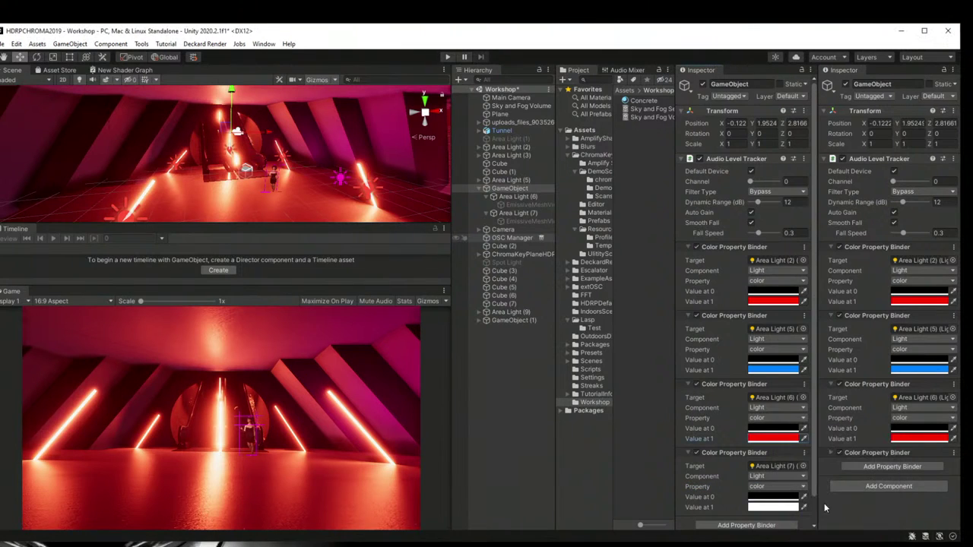
click(559, 451)
click(447, 57)
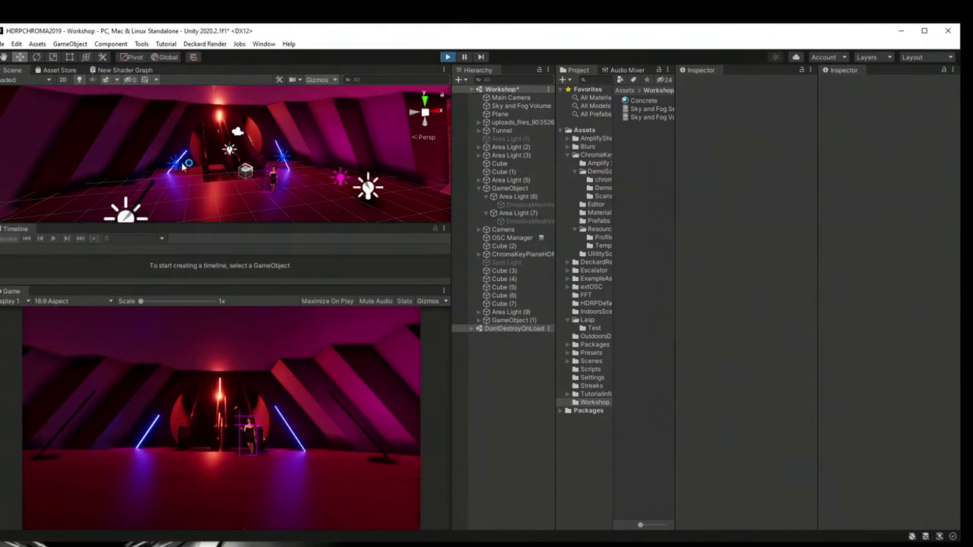
Step: Stop Play mode and select Area Light (4) with the Rotate tool active
key(ctrl+p)
click(179, 161)
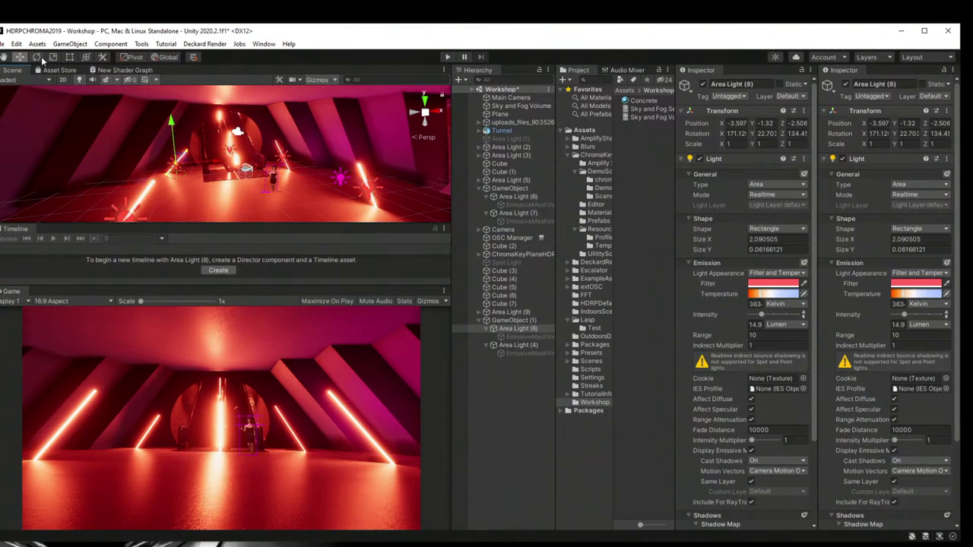
click(53, 57)
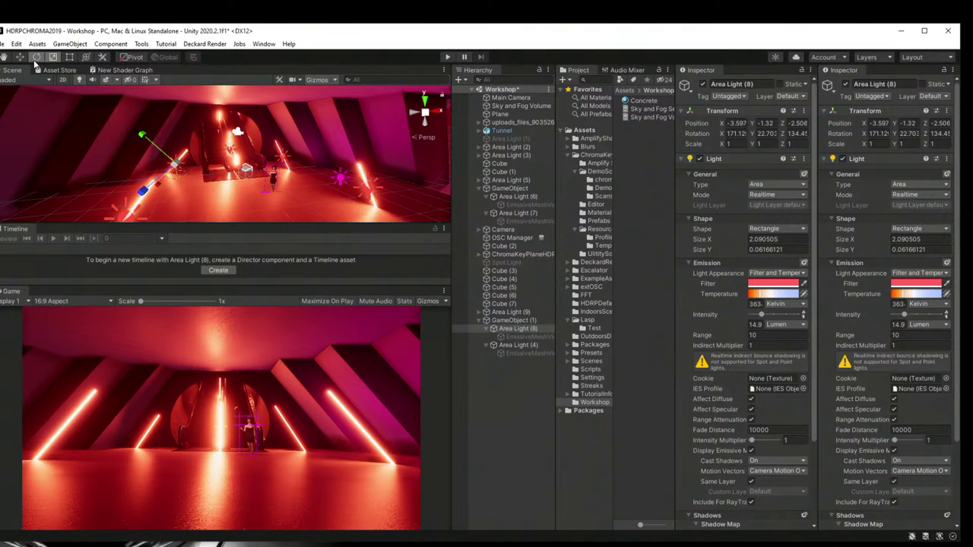
click(37, 57)
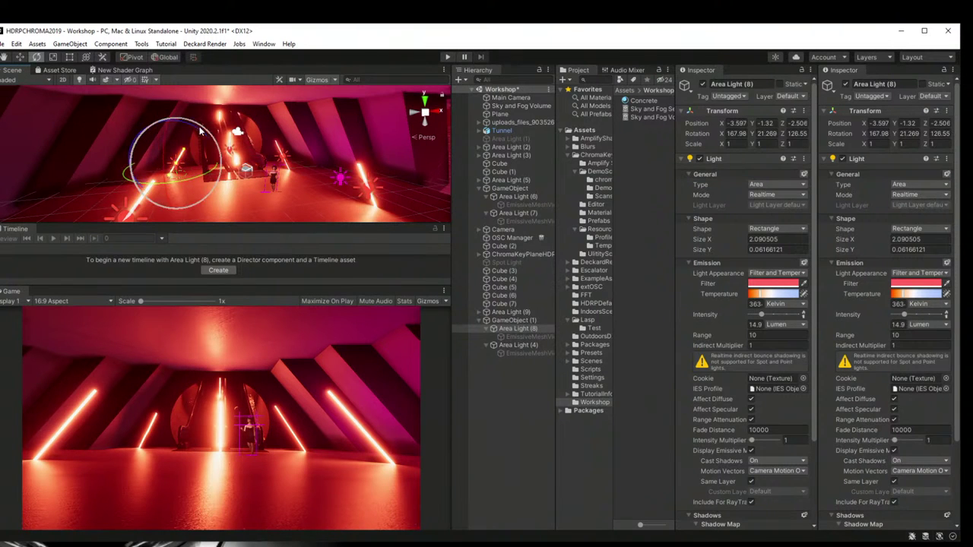
click(282, 159)
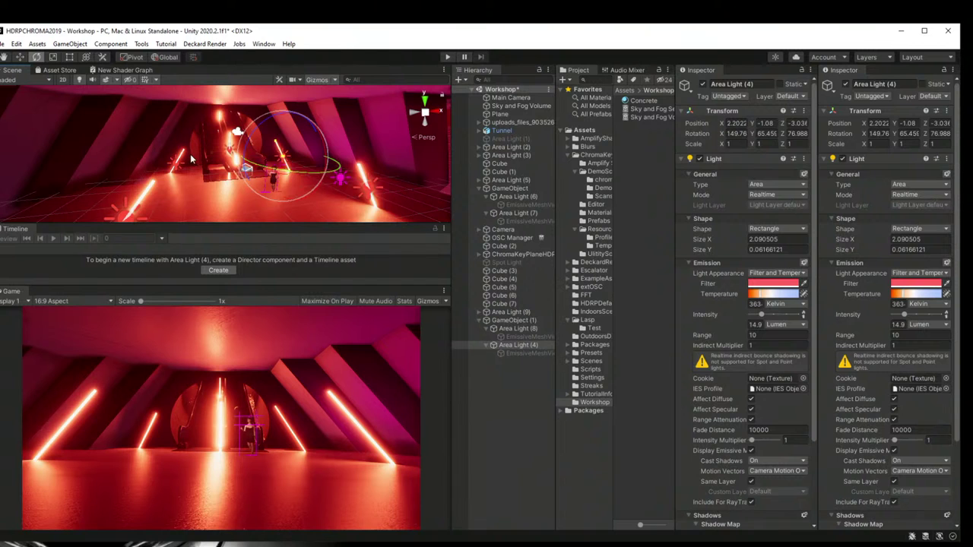
scroll(277, 152, up, 4)
middle_drag(341, 136, 323, 140)
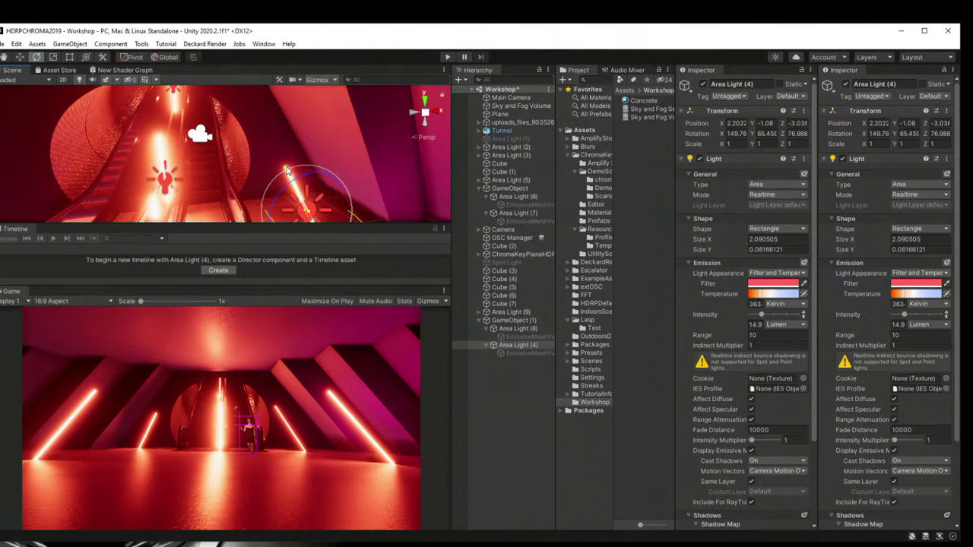
Step: Lengthen Area Light (4) to Size X 3.7406, raise it to Y -0.65 and tilt it further
drag(286, 169, 270, 120)
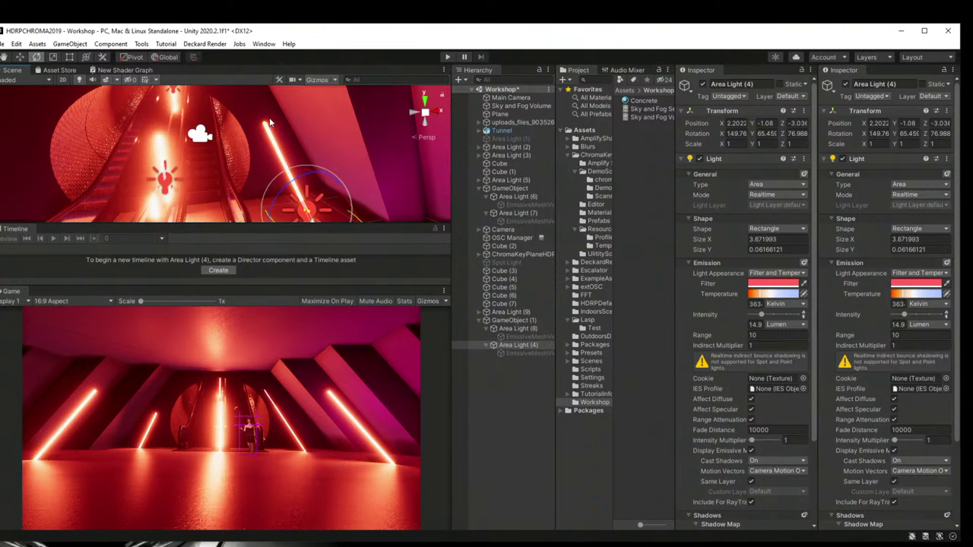
click(19, 57)
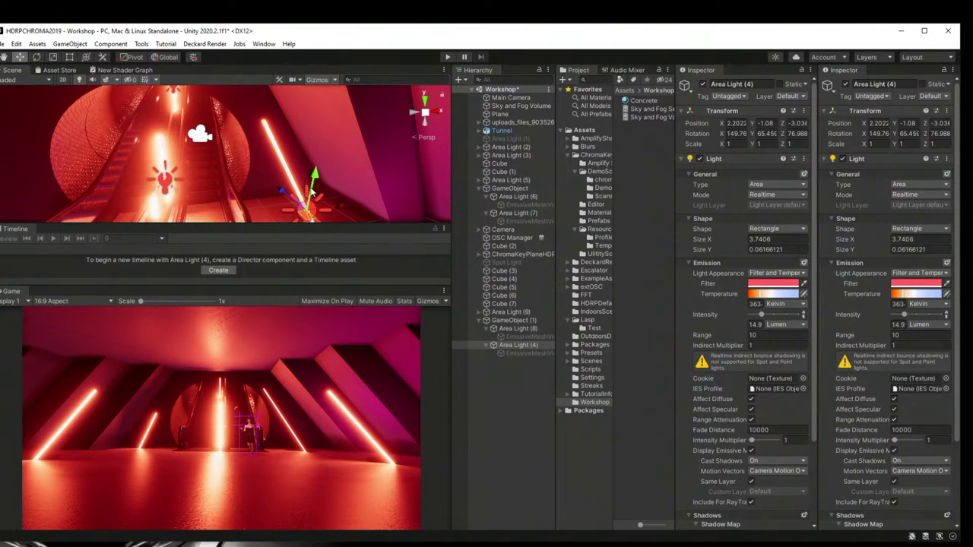
drag(312, 194, 320, 151)
click(36, 57)
click(20, 57)
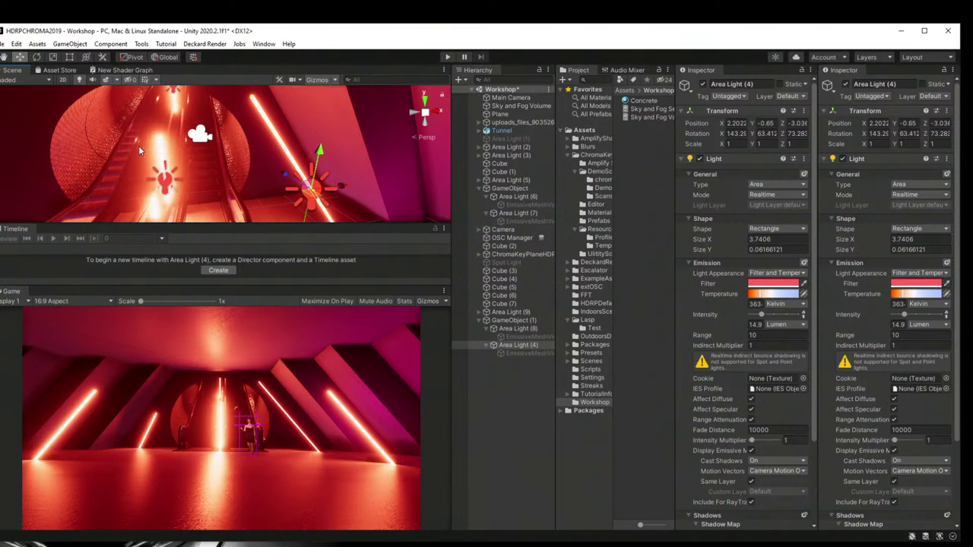
right_drag(138, 145, 157, 134)
Step: Lengthen Area Light (8)'s neon strip to about 3.7, then raise it and tilt it further
click(214, 155)
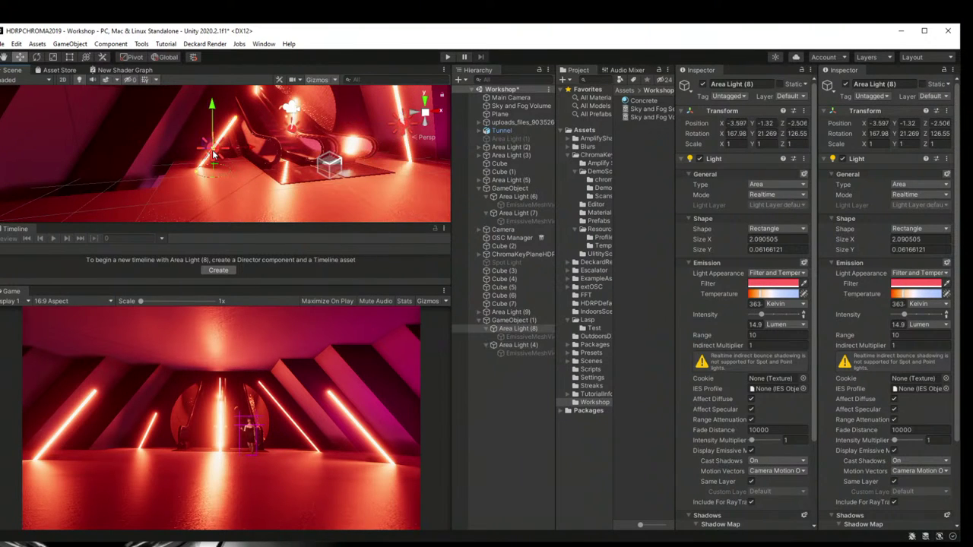
drag(236, 120, 273, 57)
click(36, 57)
click(19, 58)
click(37, 57)
key(w)
click(36, 57)
click(26, 58)
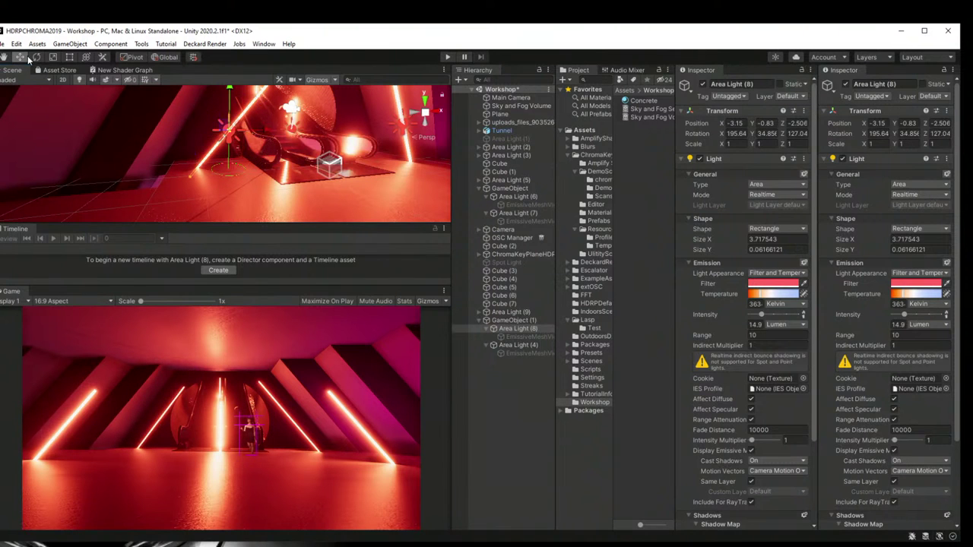
right_drag(192, 140, 184, 150)
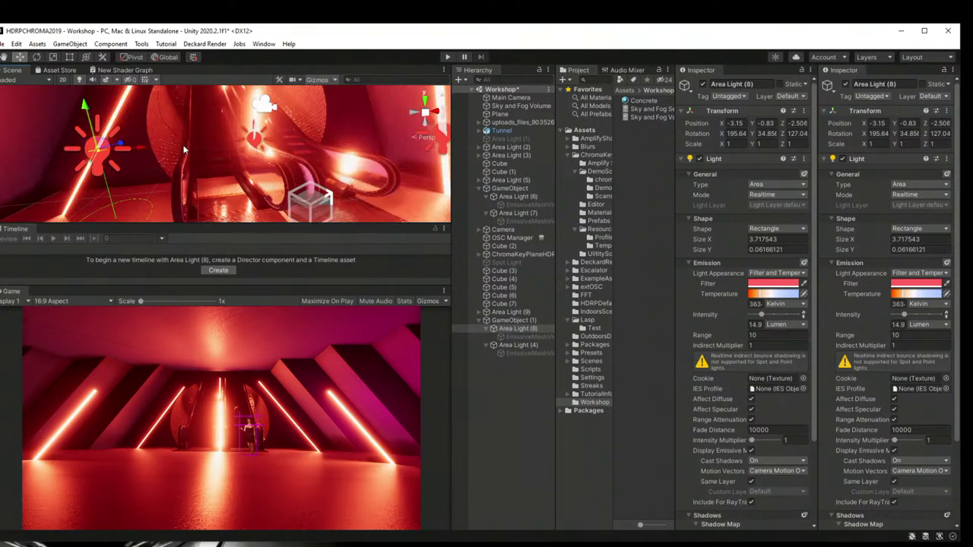
drag(90, 128, 106, 112)
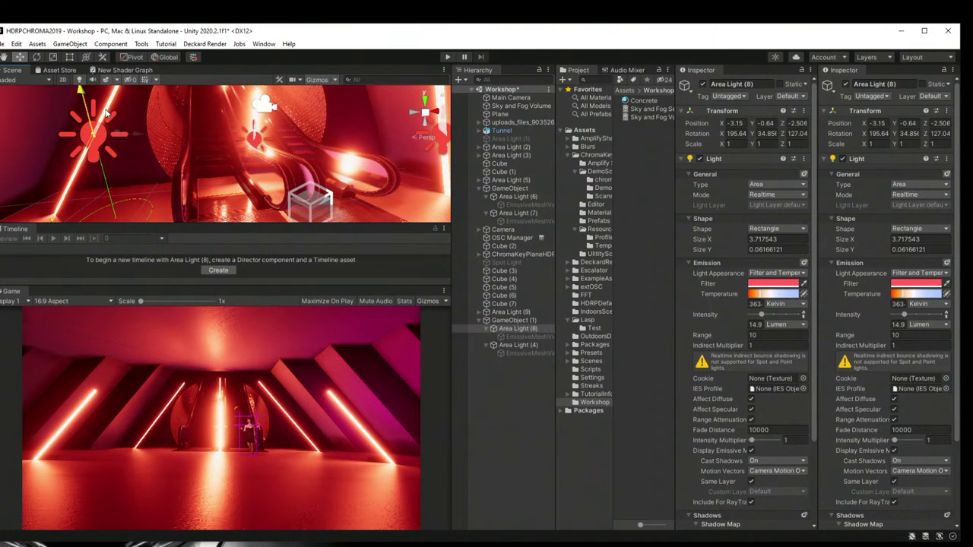
click(499, 411)
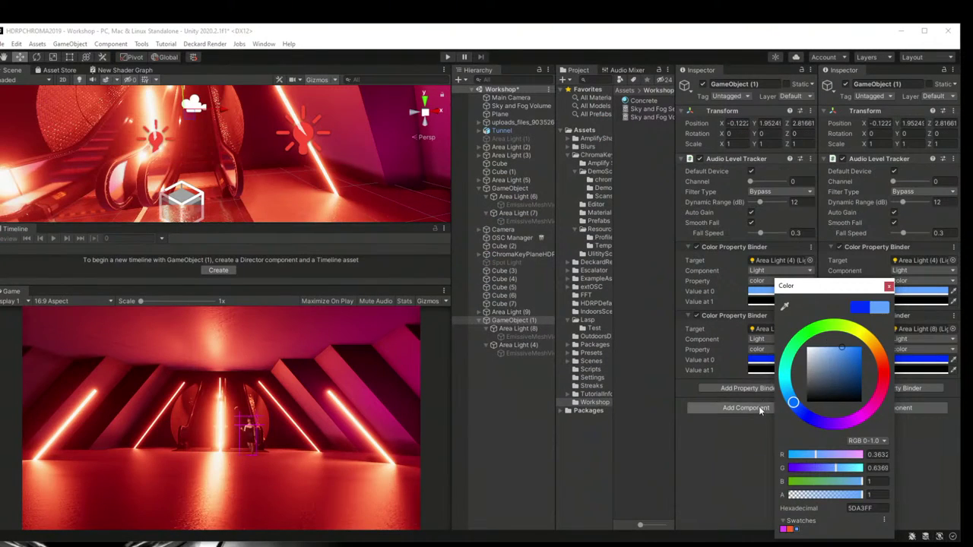
Step: Confirm light blue 5DA3FF for the first binder's Value at 0 and give the second binder a lighter blue
click(680, 372)
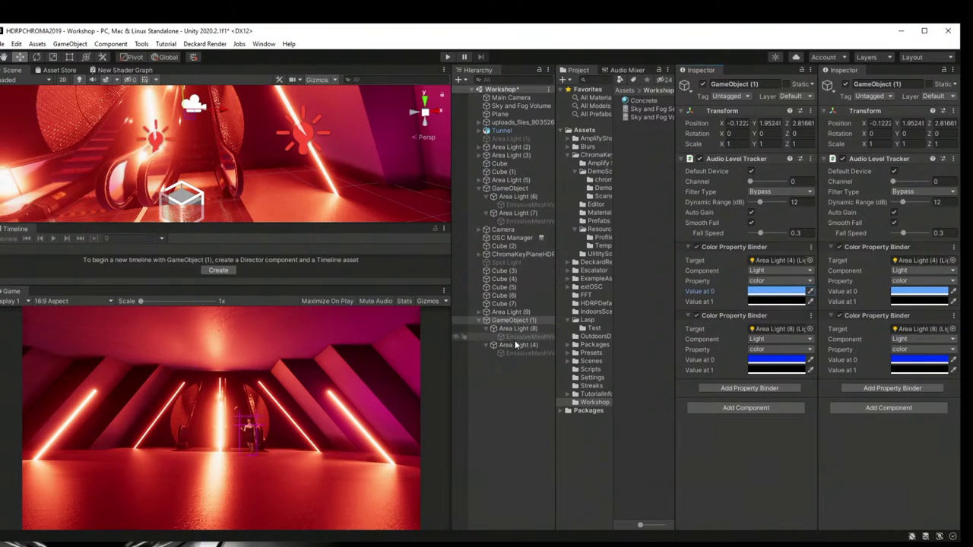
click(766, 357)
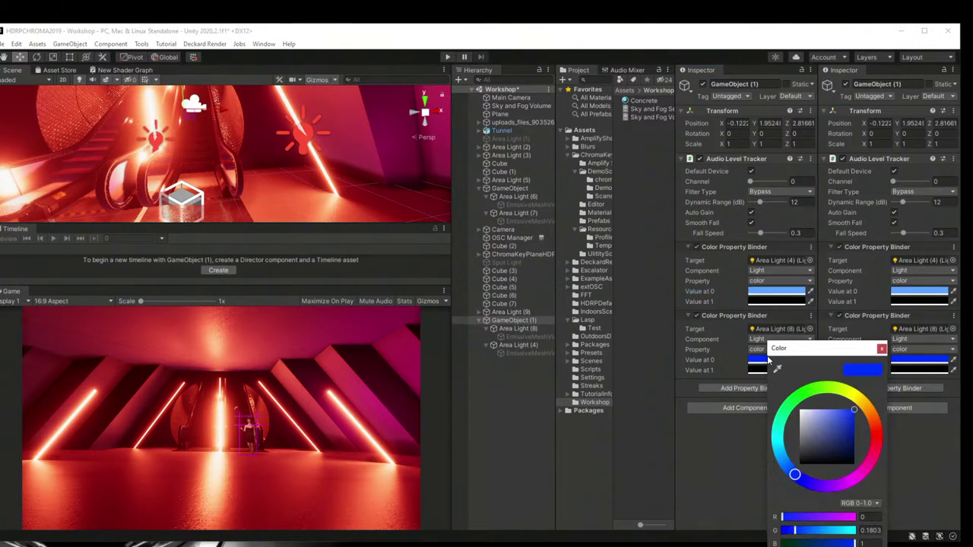
drag(831, 424, 835, 413)
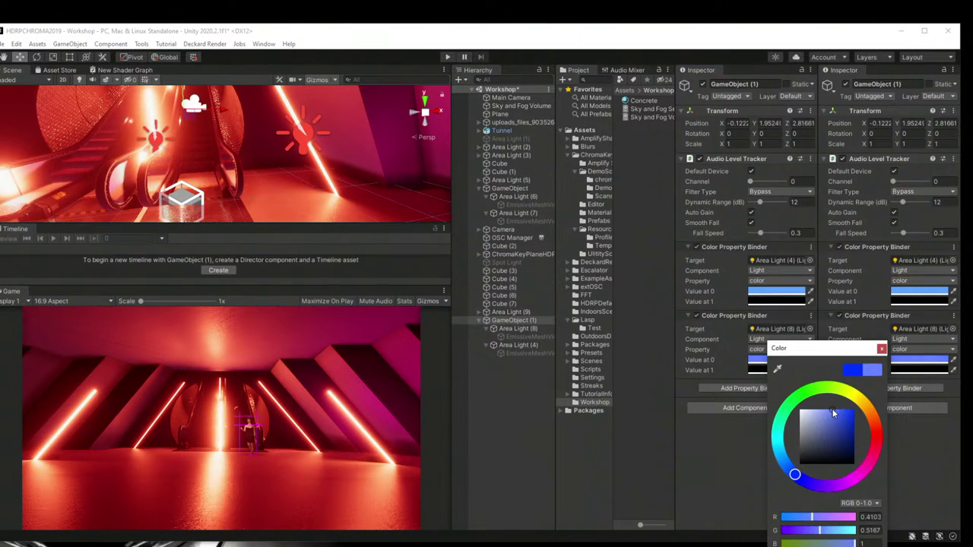
click(882, 348)
click(490, 399)
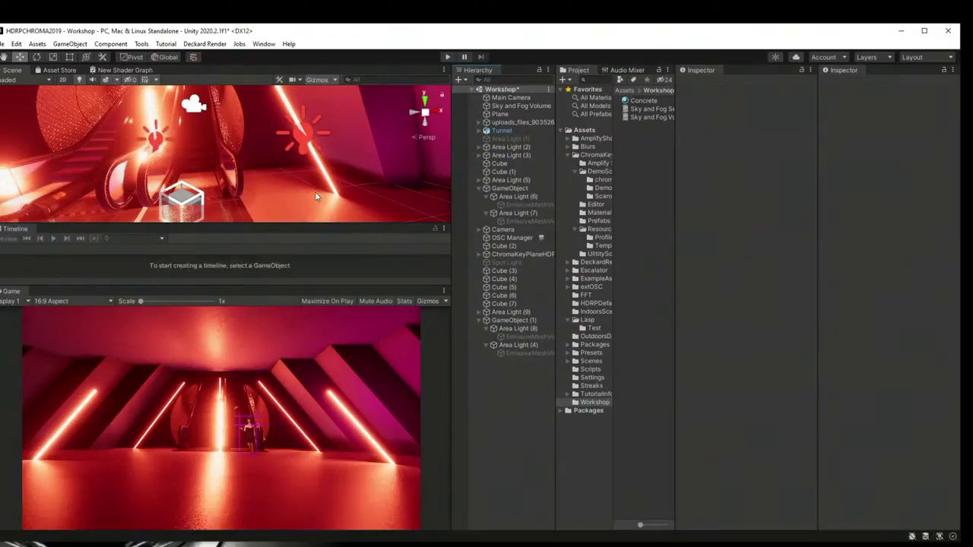
Step: Select Main Camera in the Hierarchy to show its Camera component in the Inspector
click(511, 97)
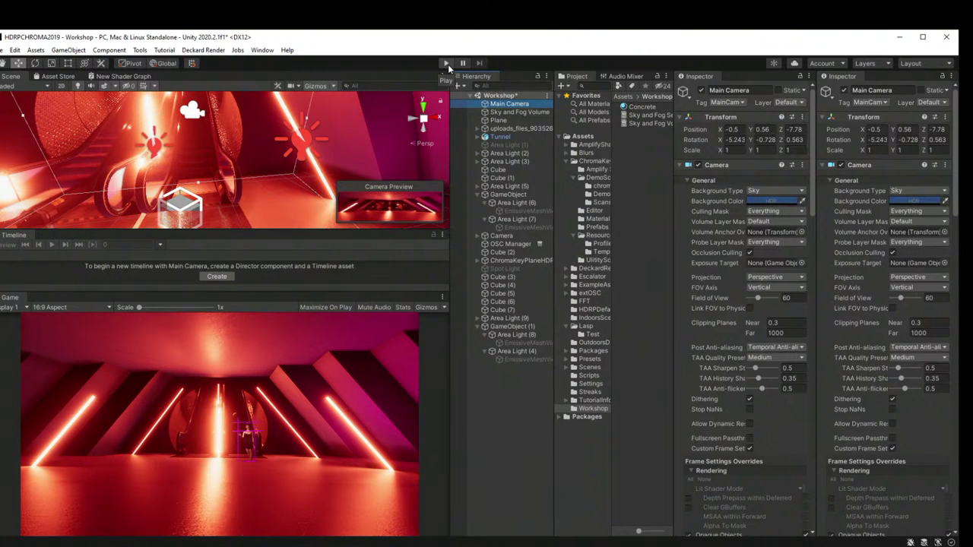
Step: Play the scene in an enlarged Game view to watch the reactive lights, then stop and tilt the Scene view
click(446, 63)
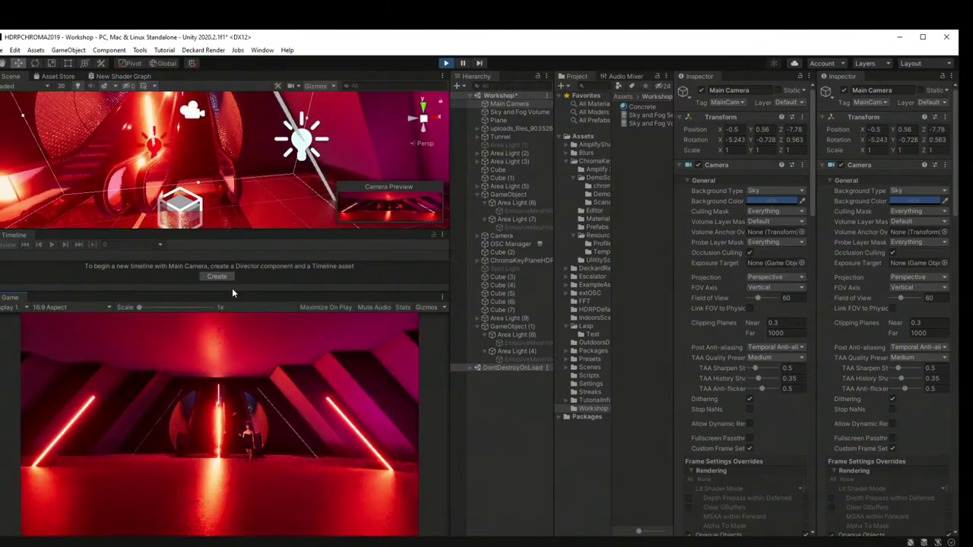
drag(232, 288, 239, 260)
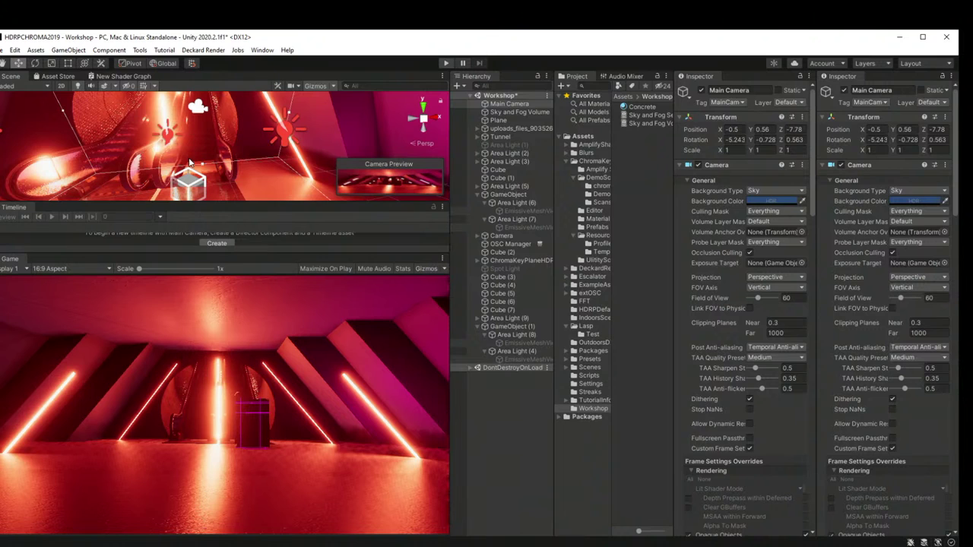
key(ctrl+p)
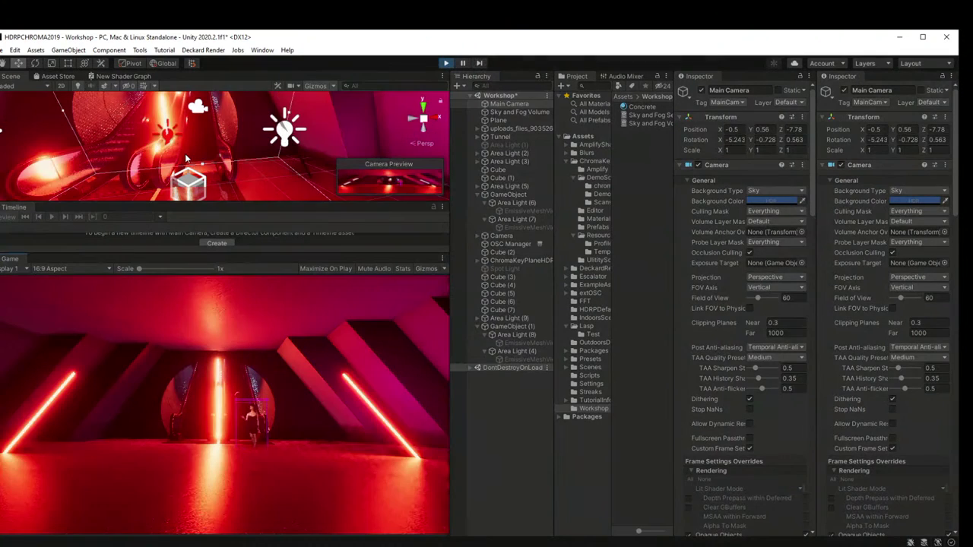
click(446, 63)
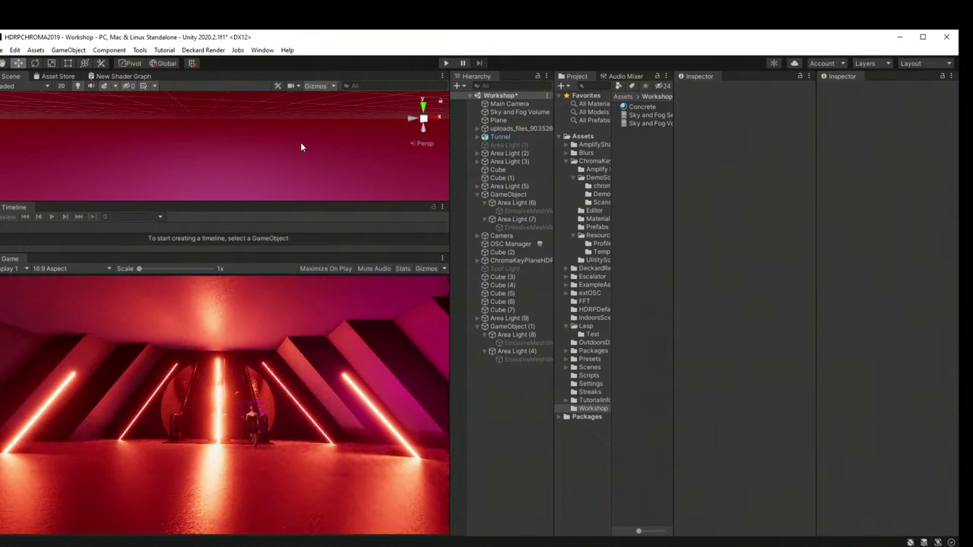
right_drag(222, 144, 309, 178)
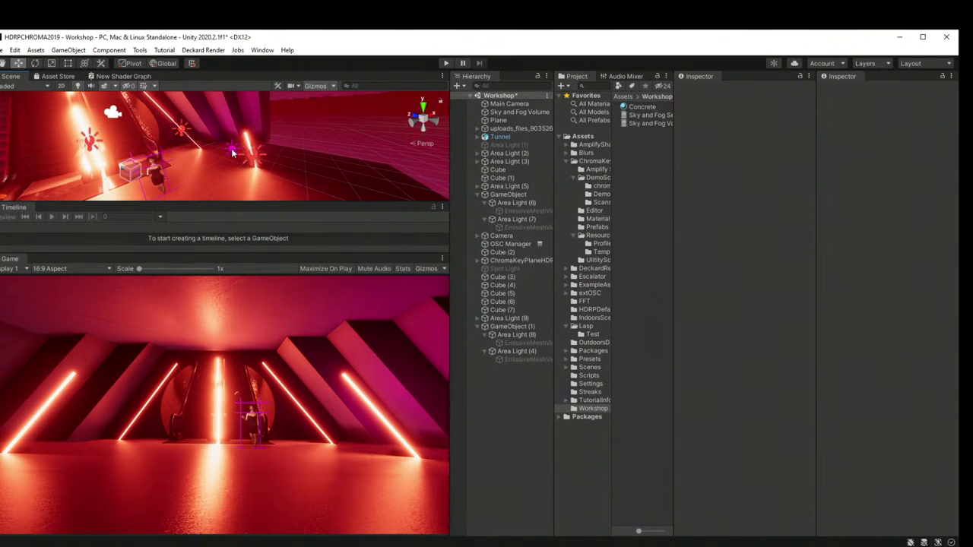
Step: Duplicate Area Light (9) as Area Light (10), move it across the tunnel to X -3.75 and rotate it
click(232, 153)
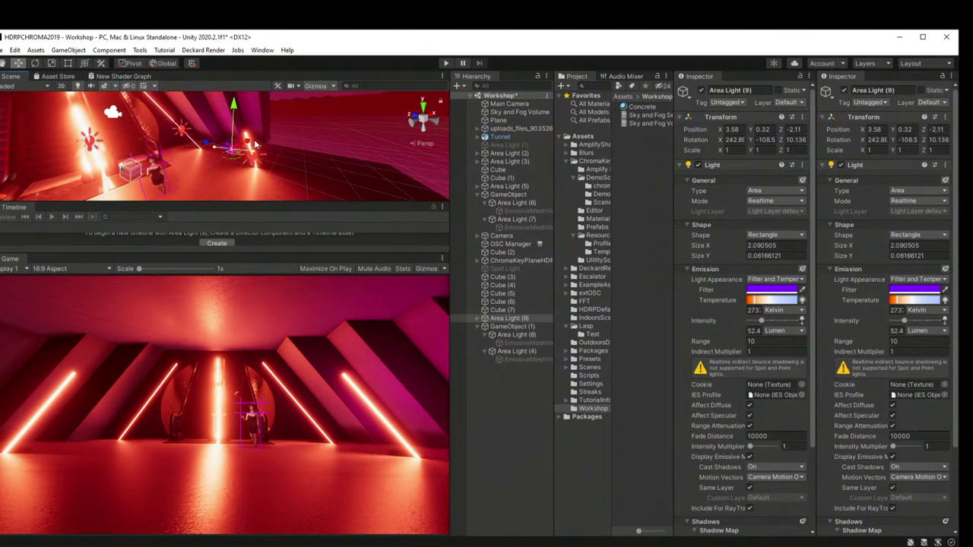
key(ctrl+d)
drag(248, 143, 111, 153)
right_drag(111, 153, 259, 158)
drag(259, 158, 240, 174)
click(35, 63)
drag(145, 130, 469, 544)
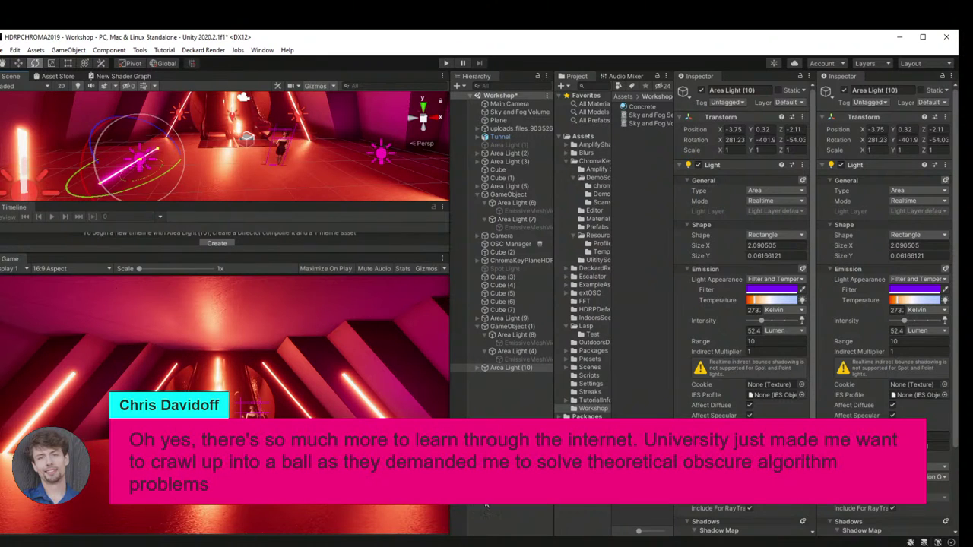
Step: Enable the Spot Light and aim its beam across the tunnel
click(477, 326)
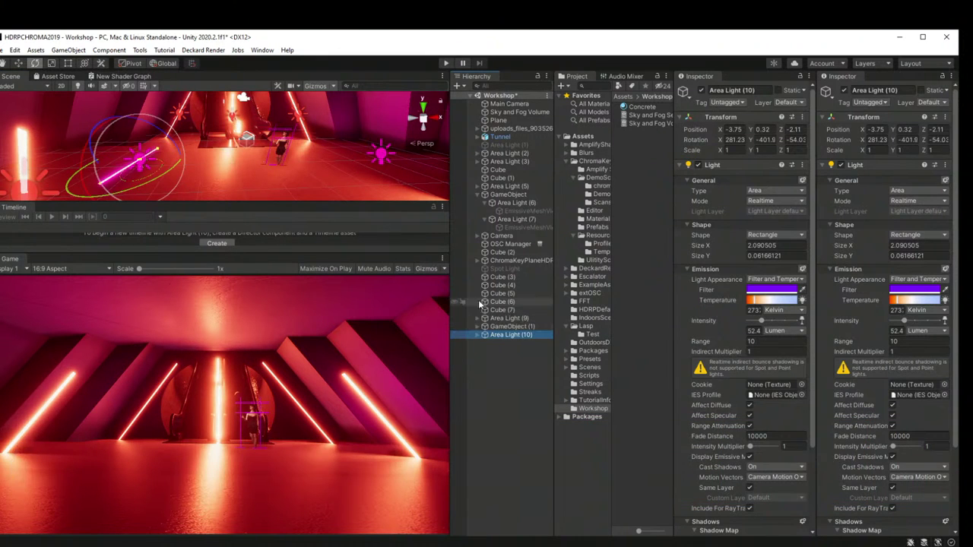
click(508, 268)
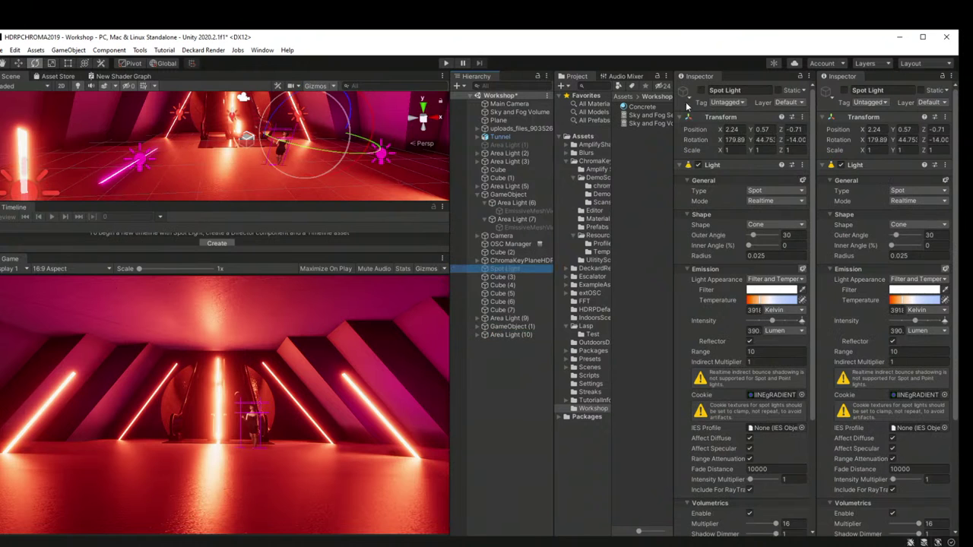
click(700, 91)
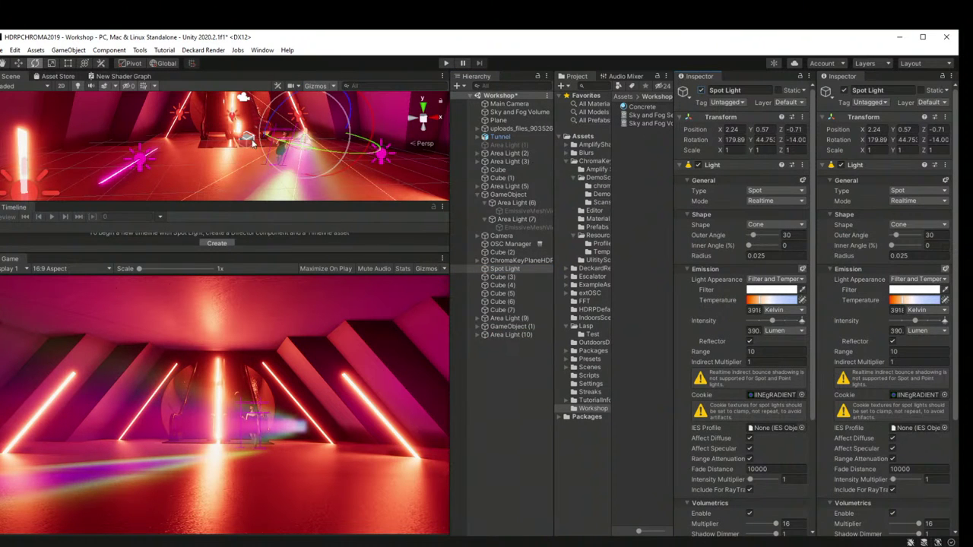
drag(309, 130, 354, 175)
Step: Swing the Spot Light's beam further around and shift it along X to about 3.03
click(20, 64)
click(34, 64)
click(19, 64)
click(34, 64)
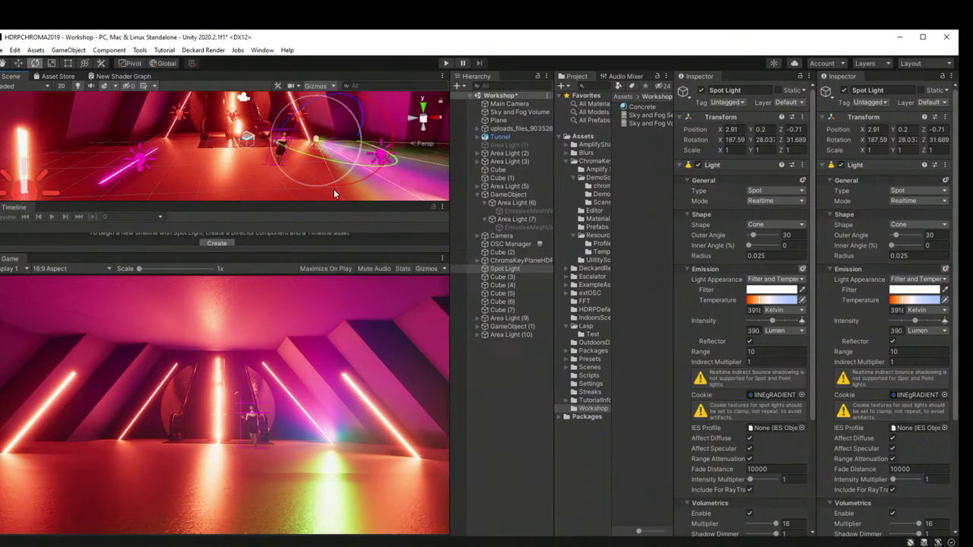
click(18, 64)
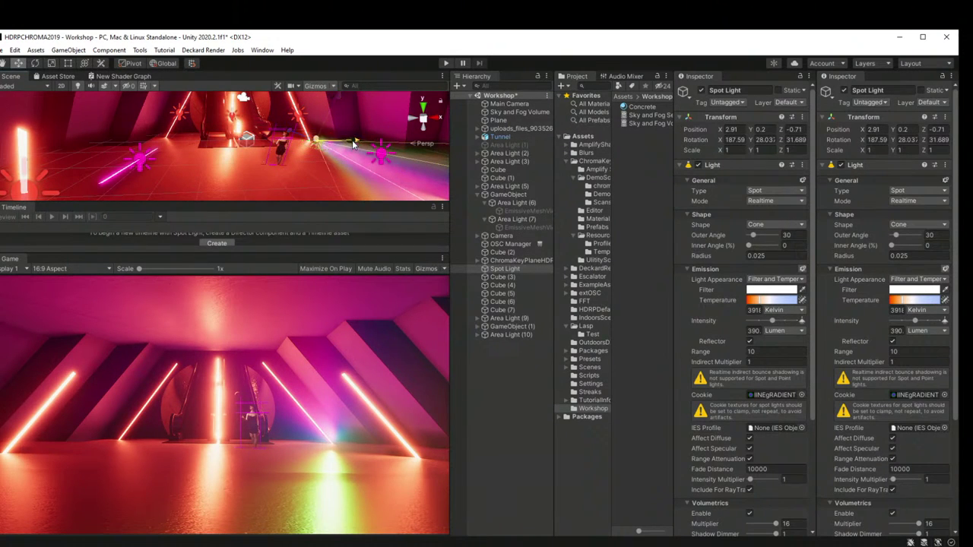
drag(344, 144, 179, 142)
Step: Duplicate the Spot Light as Spot Light (1), lower it slightly and swing its beam to a new angle
key(ctrl+d)
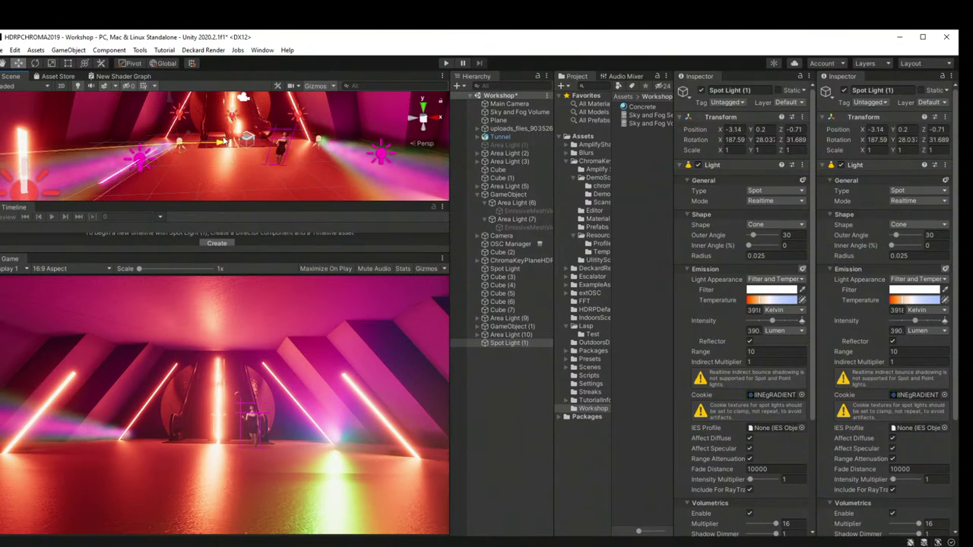
drag(171, 97, 170, 99)
click(34, 64)
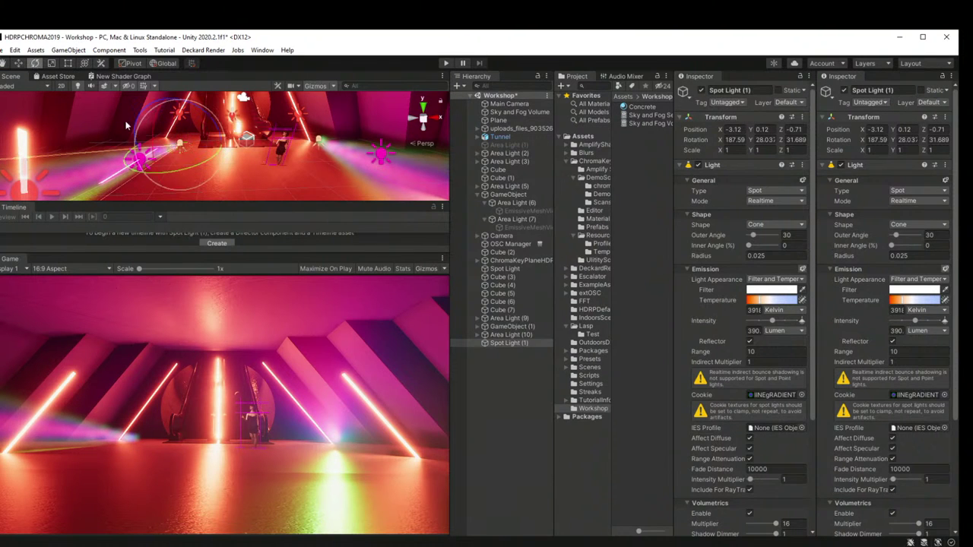
drag(167, 150, 193, 161)
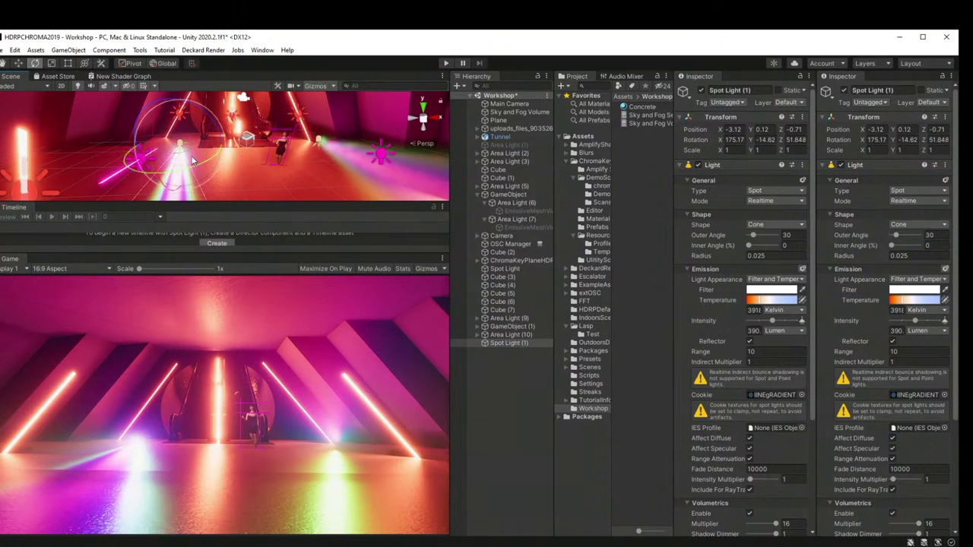
Step: Fine-tune the original Spot Light's beam angle and lower Area Light (10) slightly
click(323, 144)
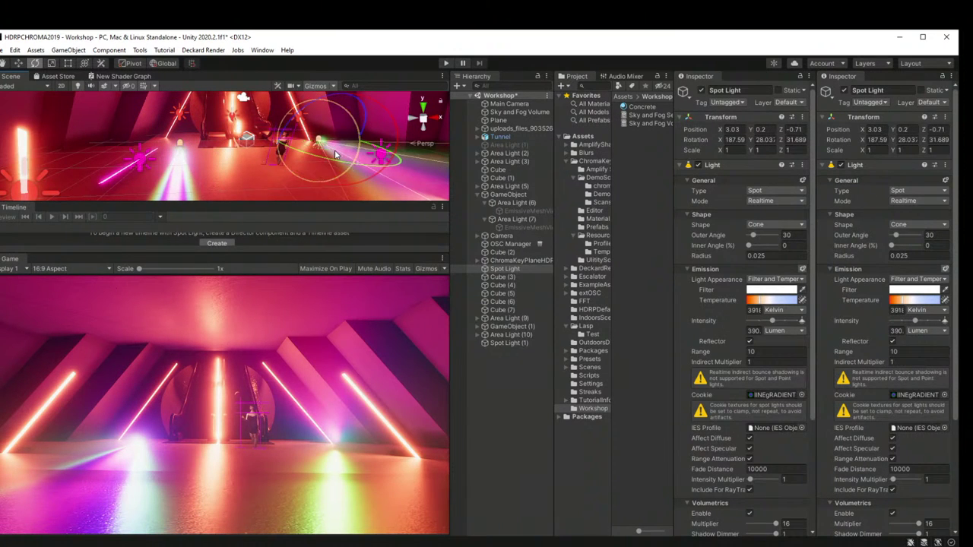
drag(335, 156, 335, 158)
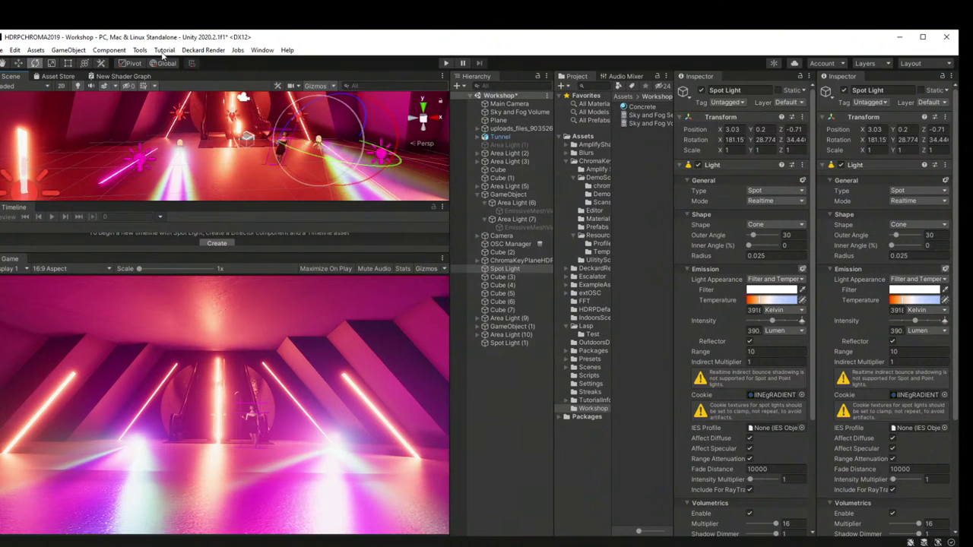
click(17, 63)
click(146, 159)
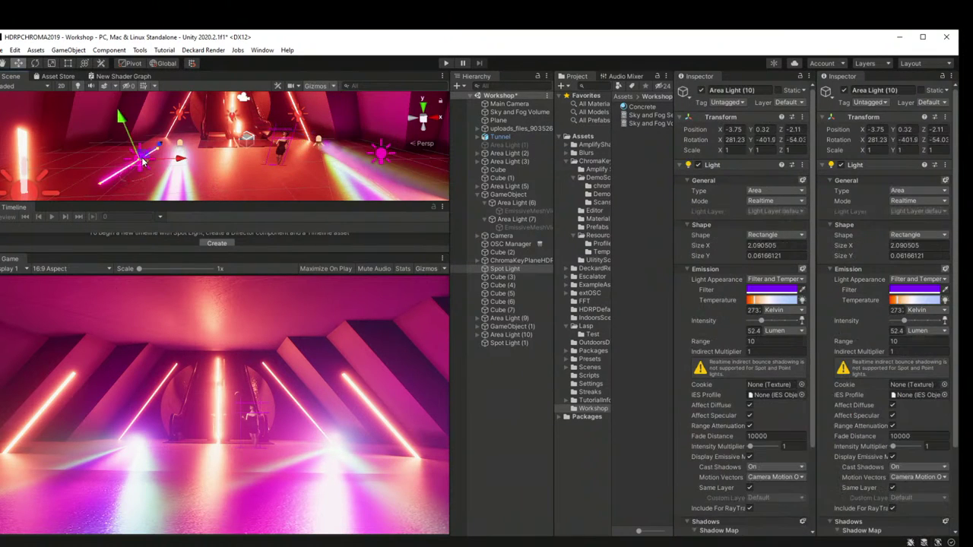
drag(130, 129, 133, 141)
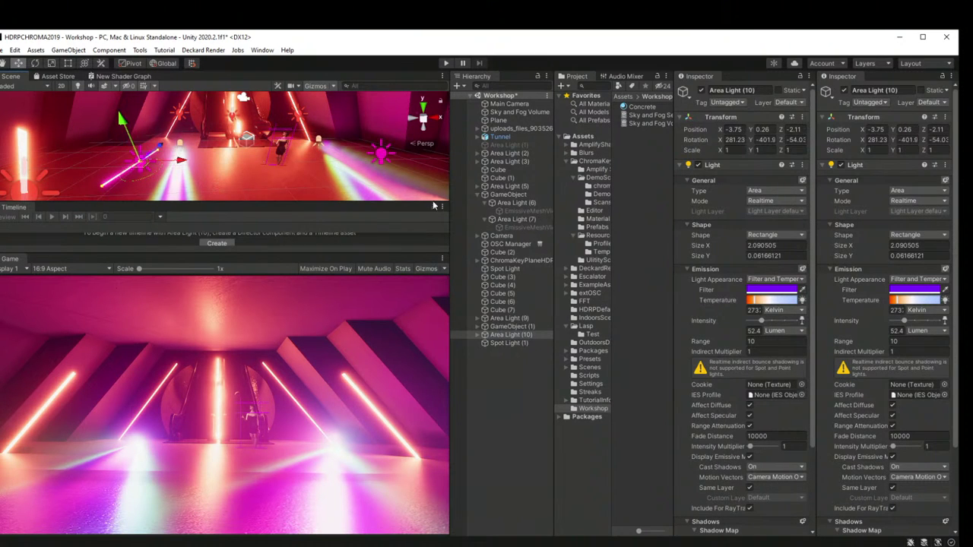
Step: Nudge the heights of Spot Light (1) and Spot Light slightly
click(499, 381)
click(507, 342)
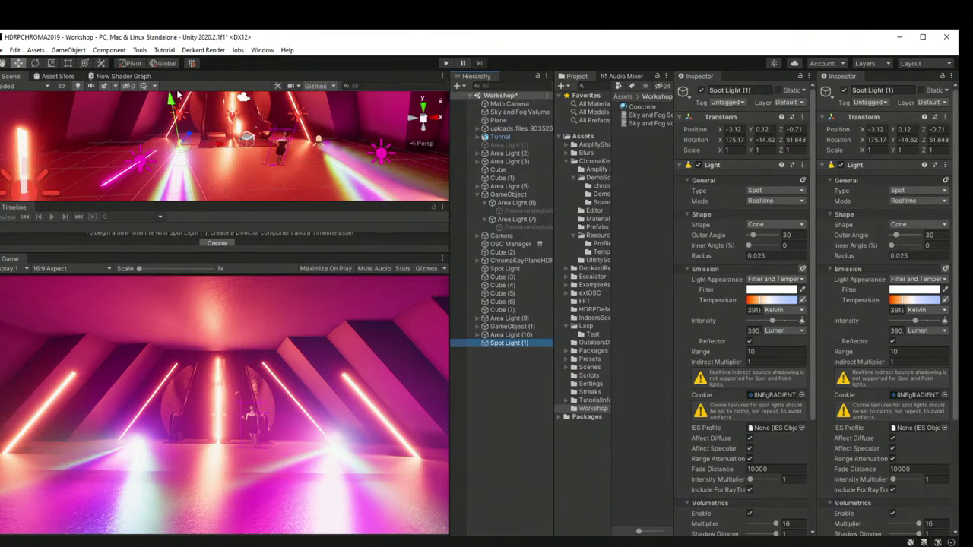
drag(170, 105, 171, 108)
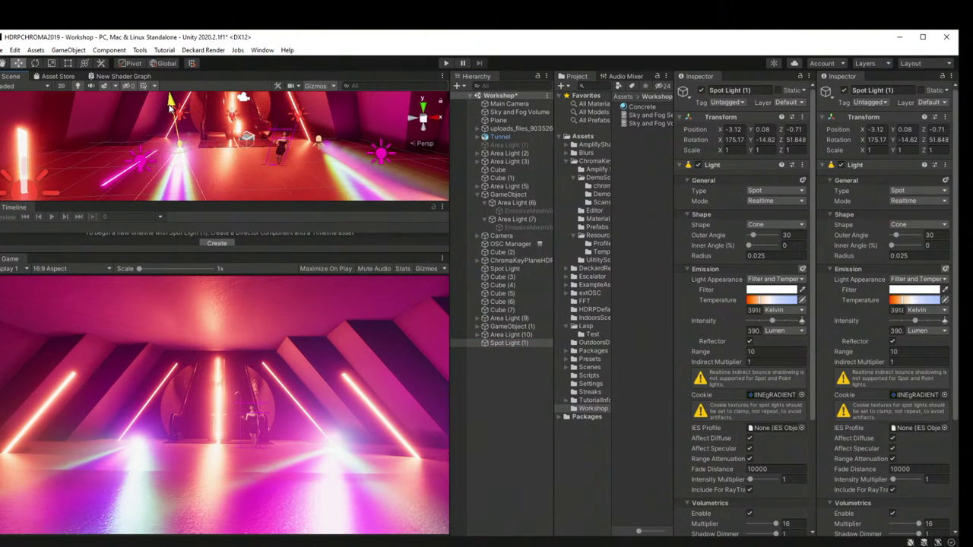
click(320, 143)
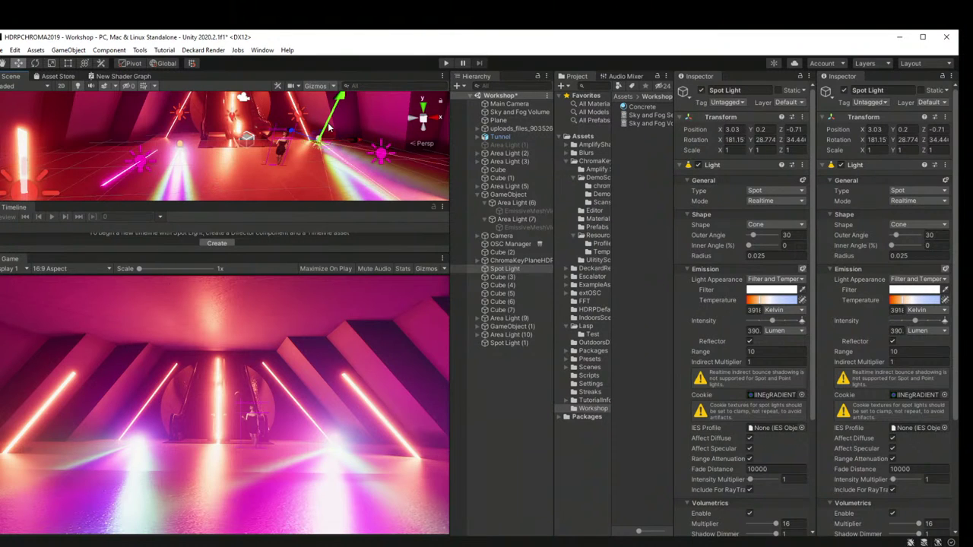
drag(329, 128, 330, 131)
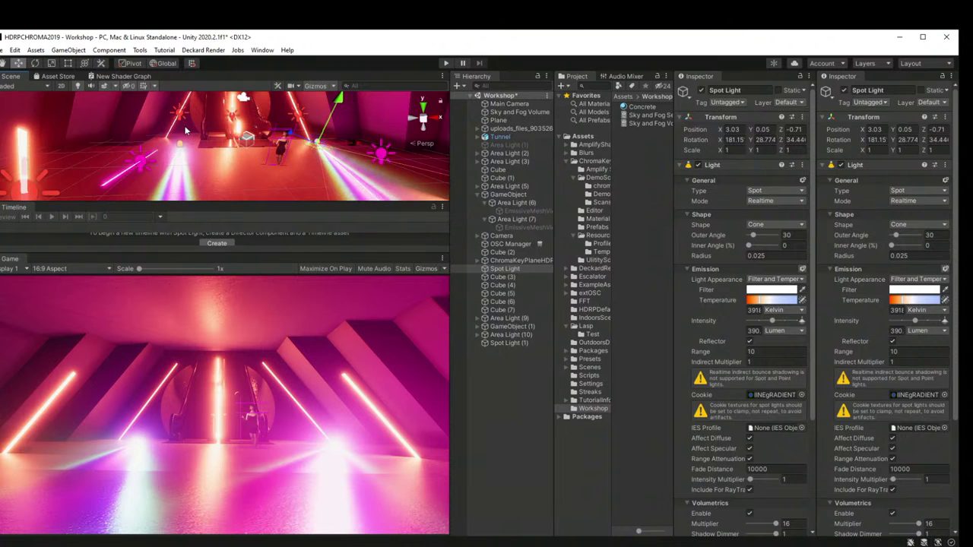
Step: Move Spot Light (1) further left to X -4.01, Z -0.71 and rotate it to re-aim its beam
right_drag(192, 133, 158, 178)
click(158, 178)
drag(190, 179, 168, 174)
scroll(188, 164, up, 3)
scroll(188, 164, up, 10)
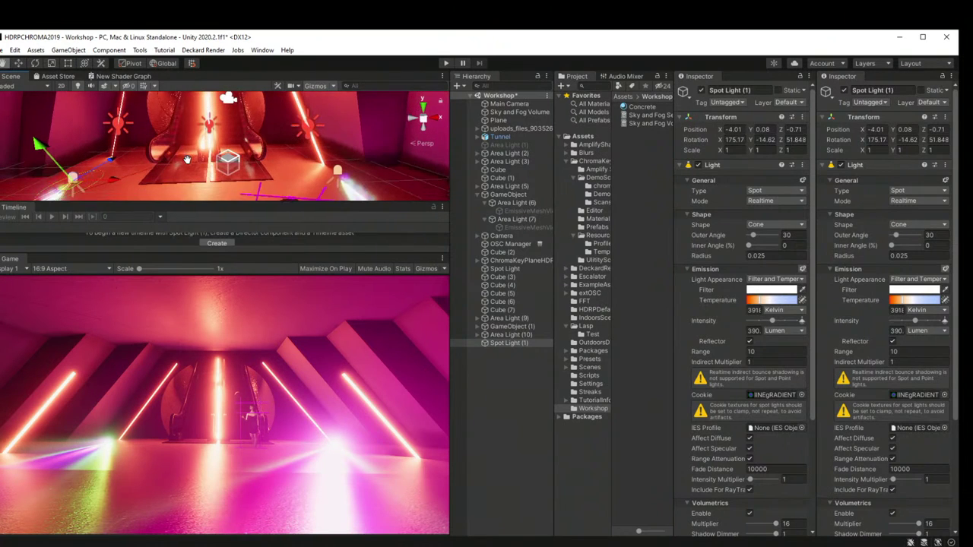
scroll(190, 156, up, 3)
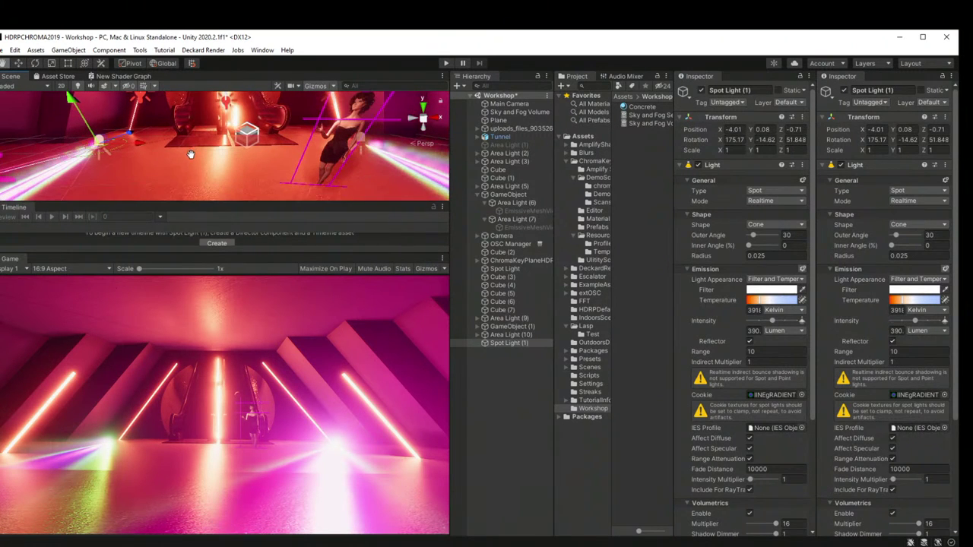
click(34, 63)
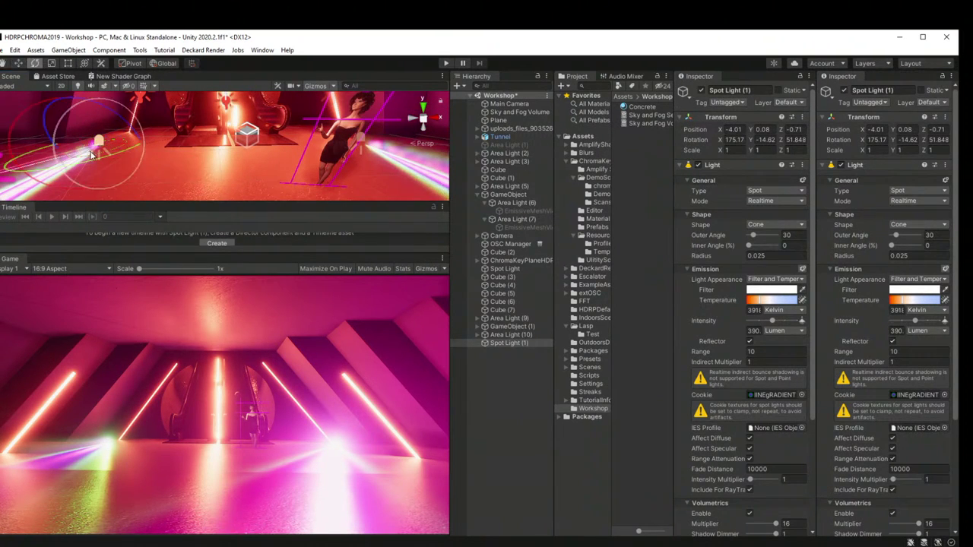
drag(86, 157, 108, 160)
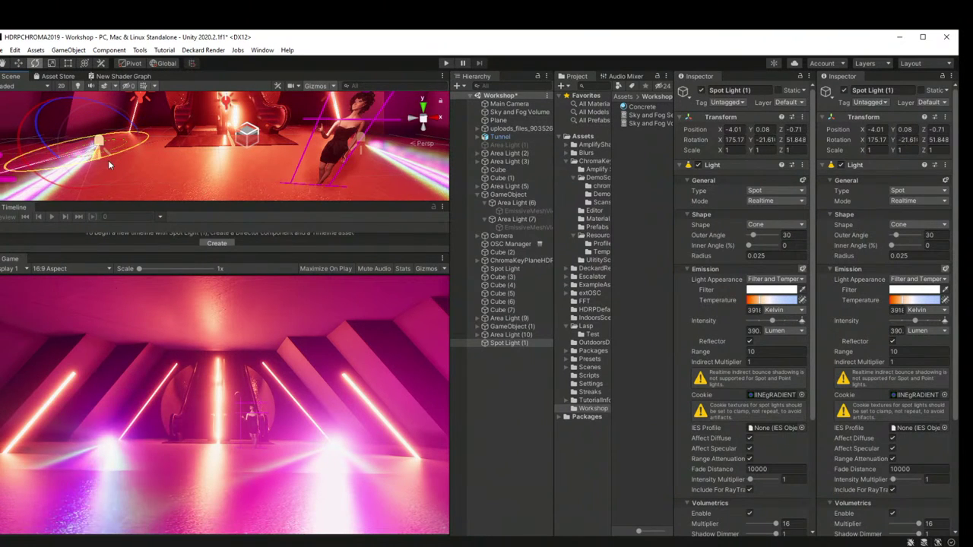
Step: Fine-tune Spot Light (1)'s aim to about 175.17, -21.82, 51.85, then inspect Area Light (9)
click(511, 424)
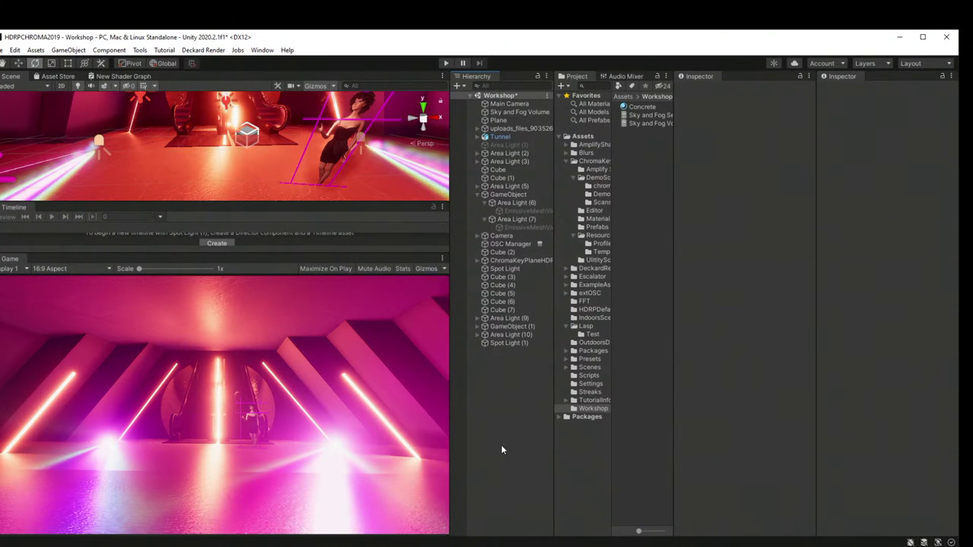
click(510, 343)
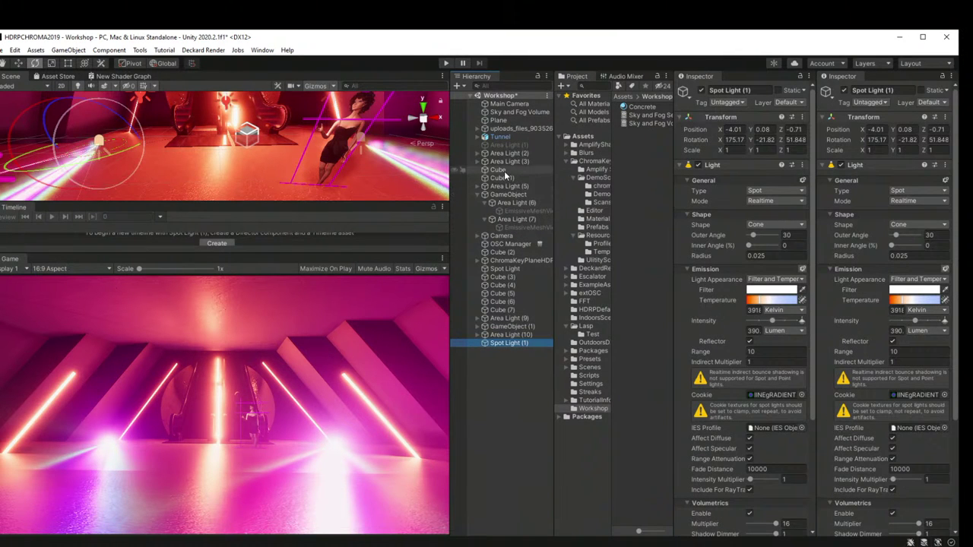
click(491, 418)
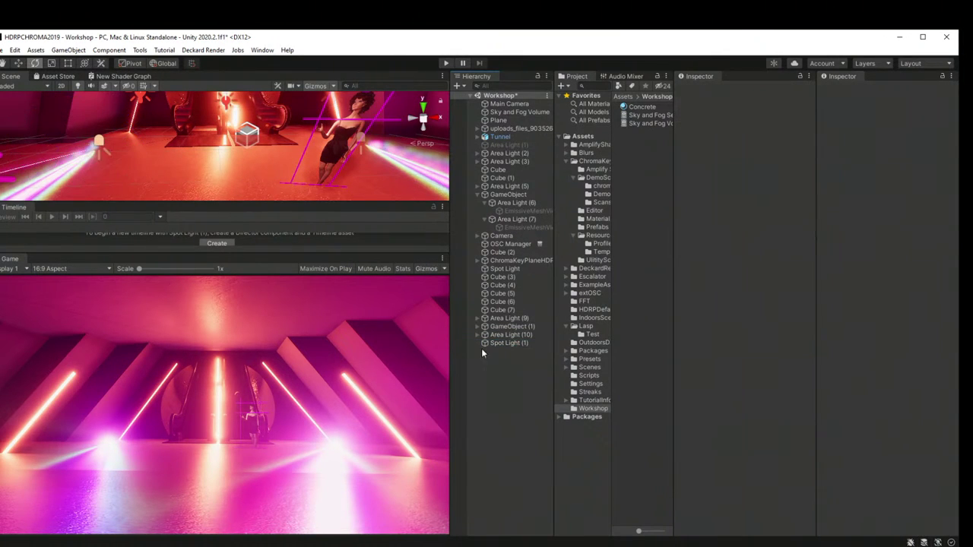
click(99, 143)
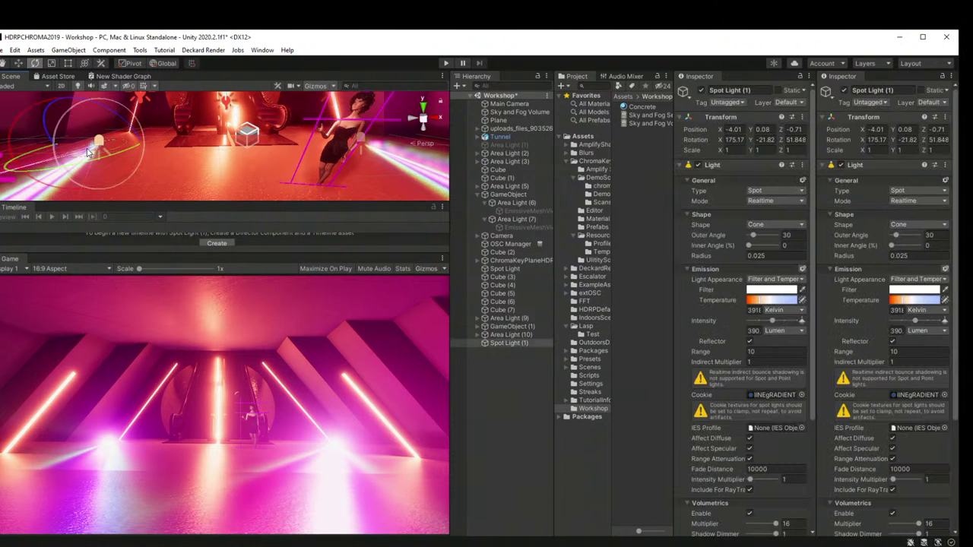
drag(88, 140, 88, 149)
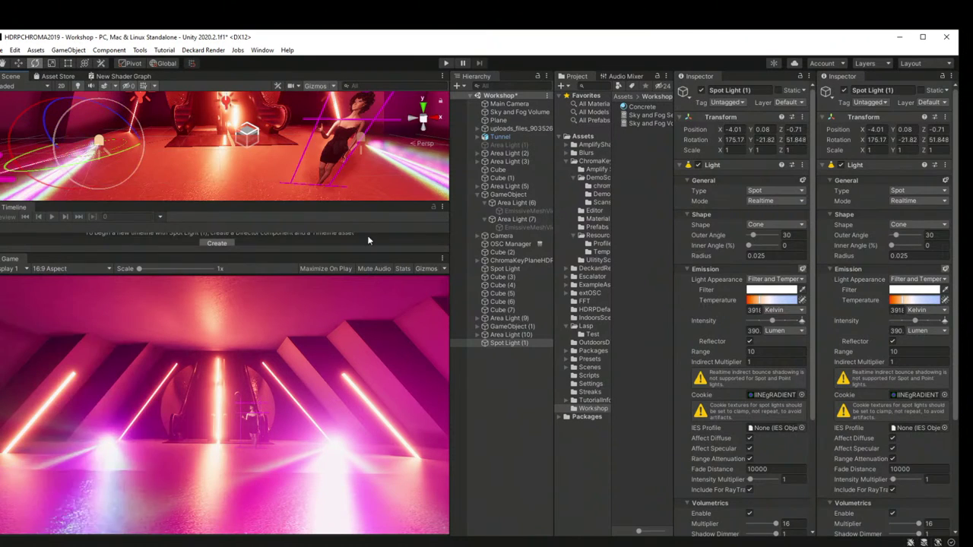
click(476, 377)
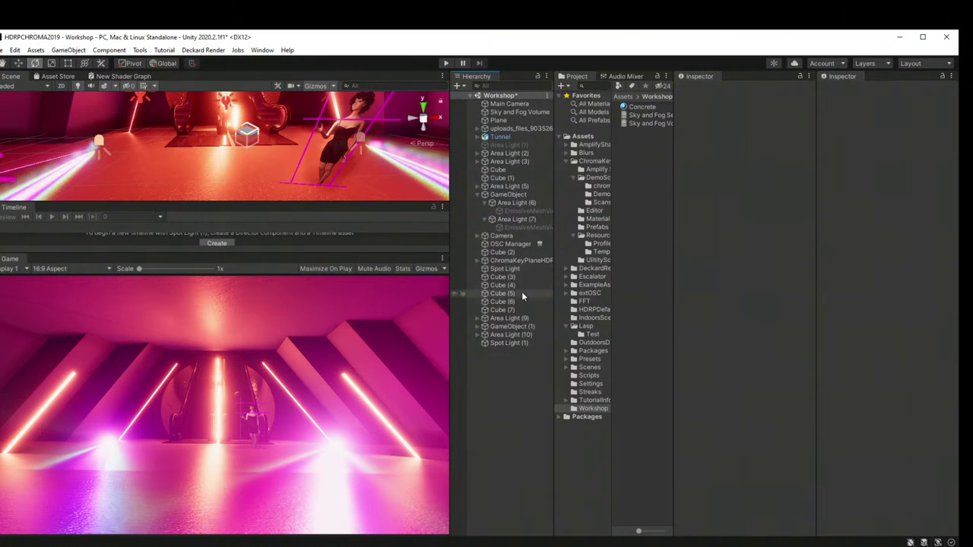
click(521, 319)
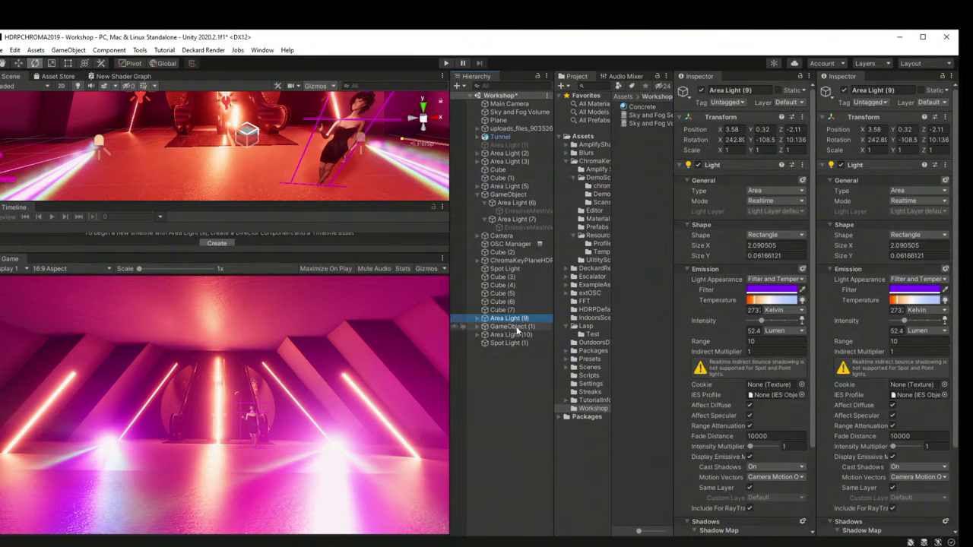
Step: Review GameObject (1), Area Light (5) and the tunnel model, then open GameObject's Add Property Binder list
click(517, 327)
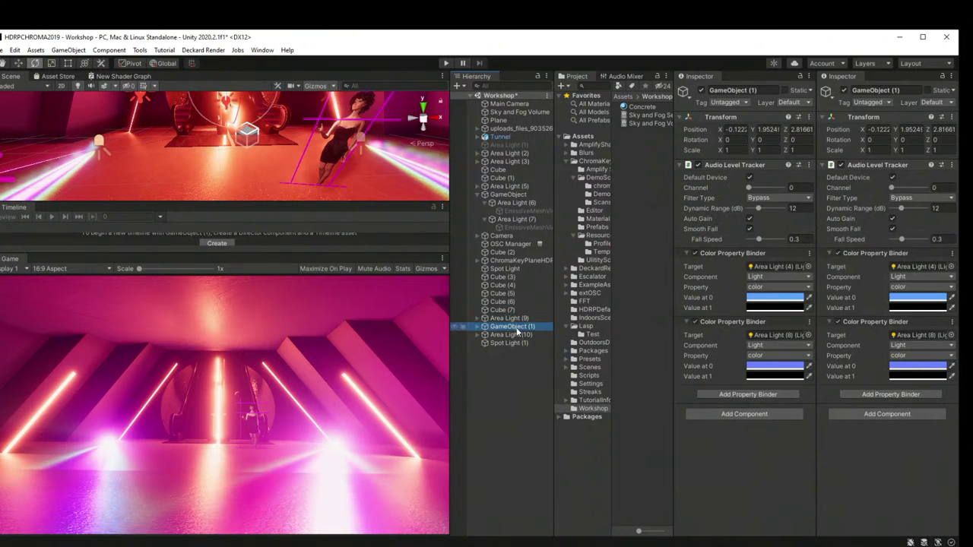
click(509, 186)
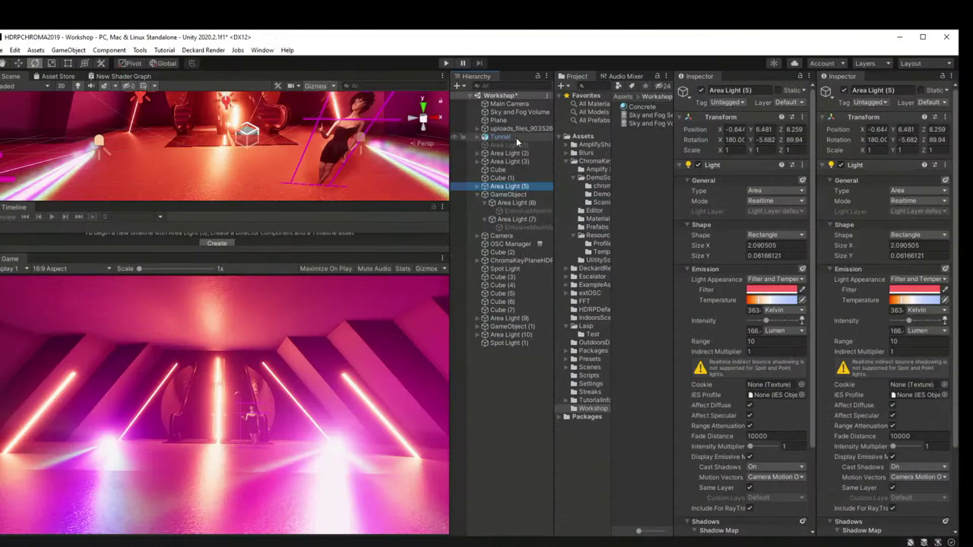
scroll(736, 449, down, 3)
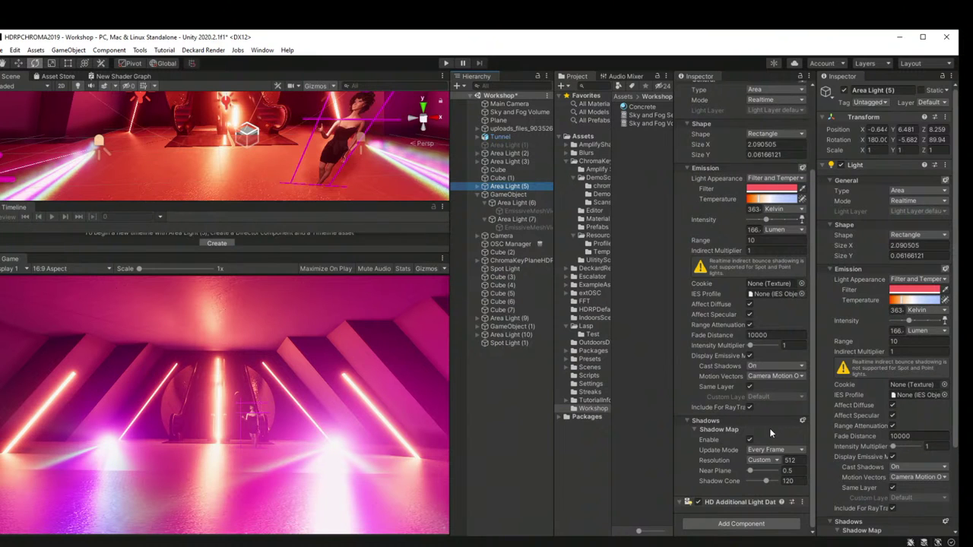
click(520, 129)
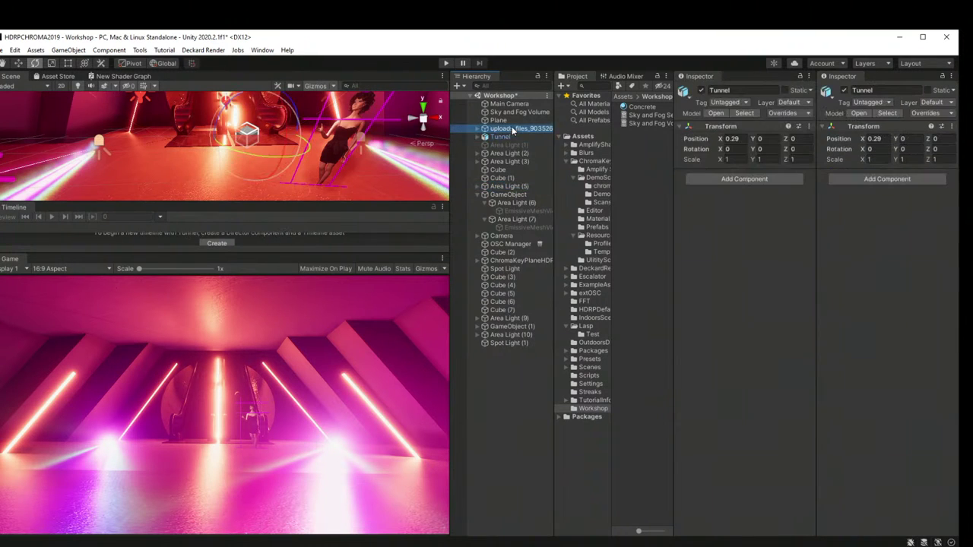
click(512, 194)
scroll(714, 387, down, 1)
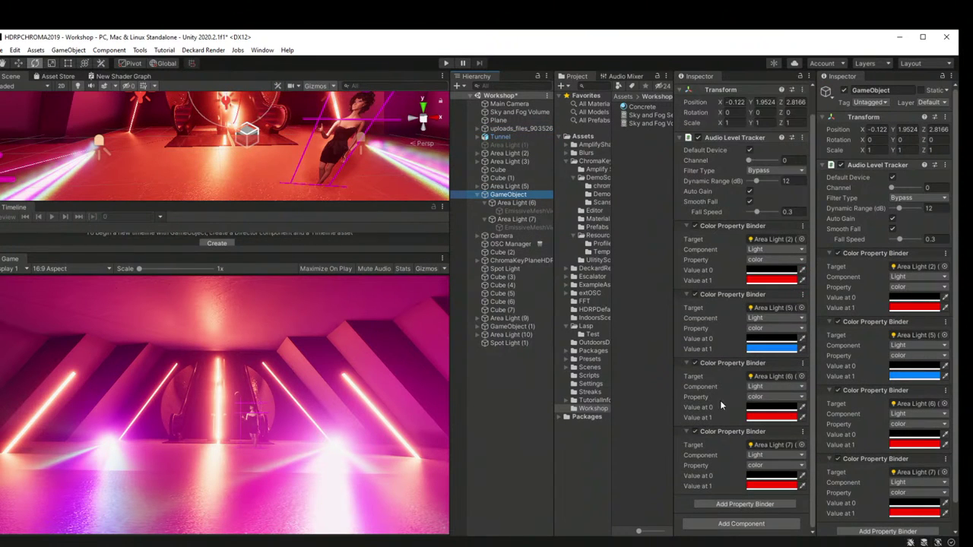
click(743, 505)
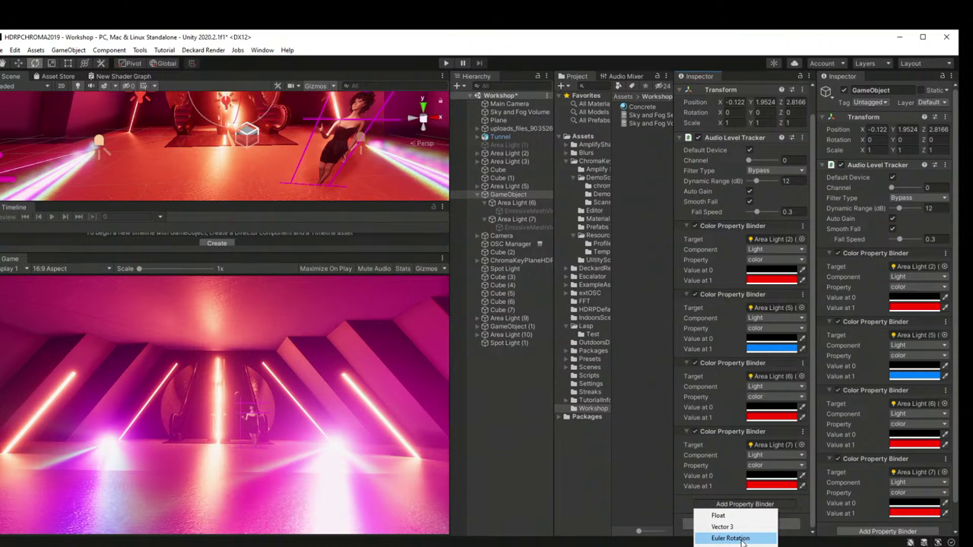
Step: Add an Euler Rotation Property Binder targeting Spot Light (1)'s Transform rotation, 0 to 90 on Y
click(701, 498)
click(718, 504)
click(731, 538)
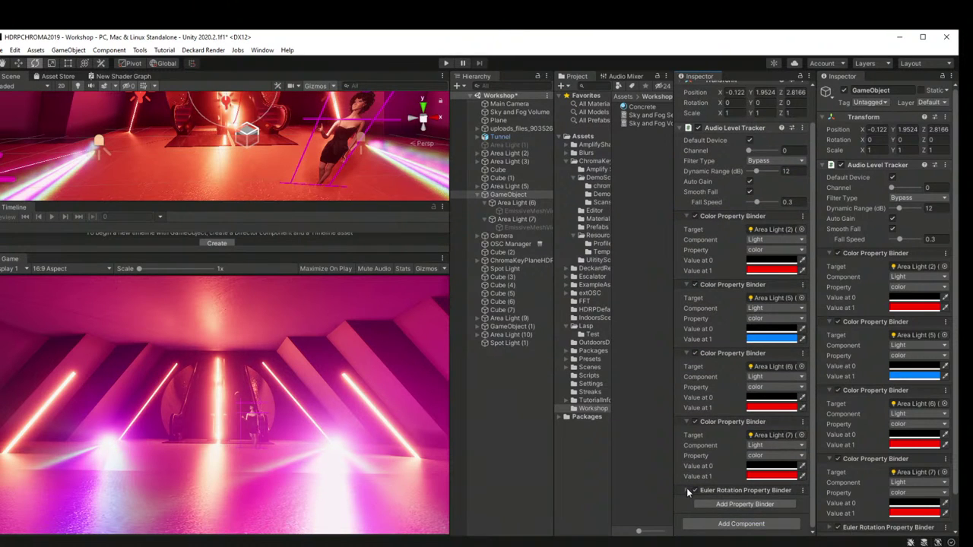
scroll(741, 448, down, 1)
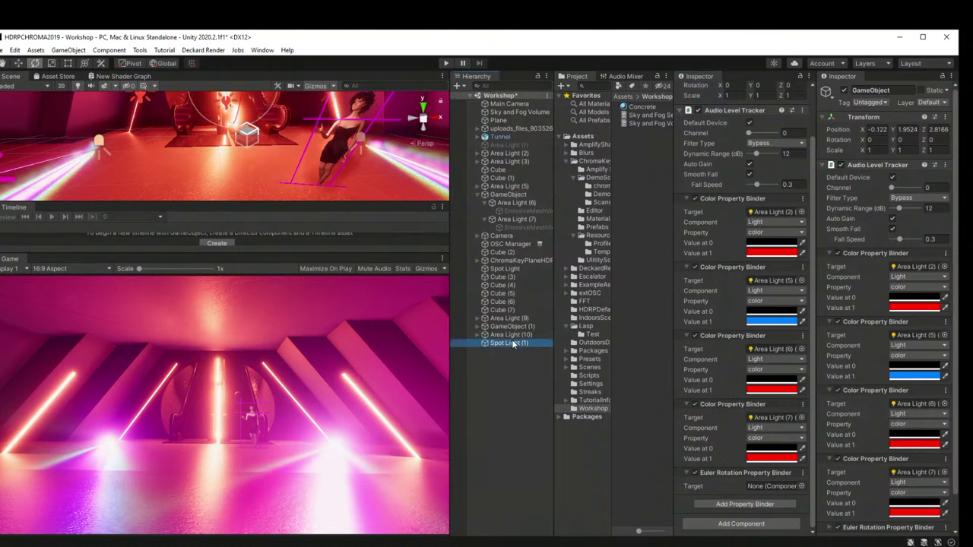
drag(762, 468, 759, 491)
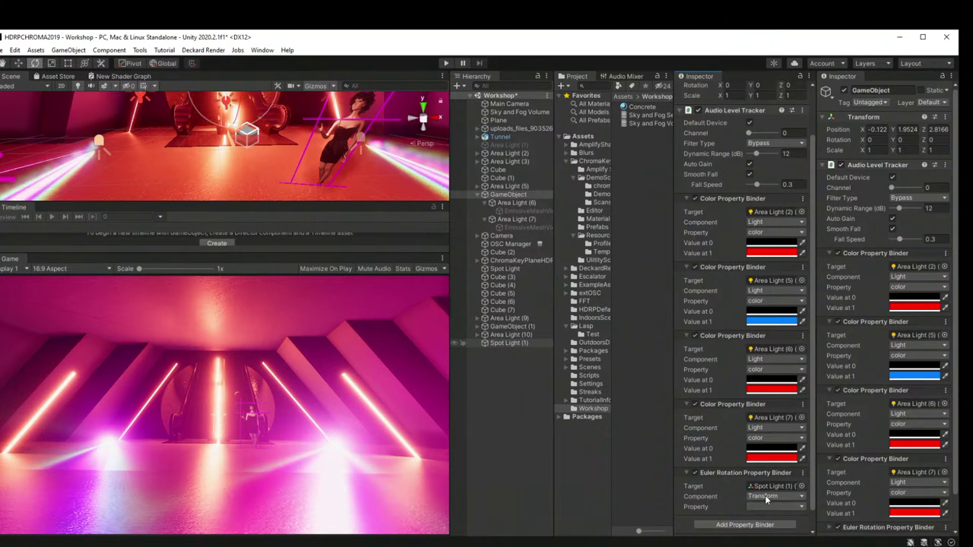
click(769, 497)
click(778, 509)
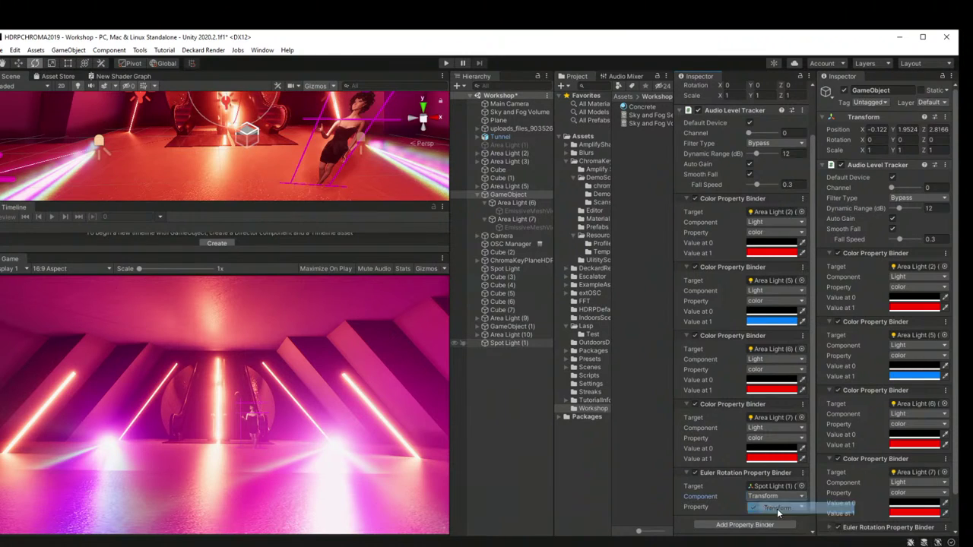
click(783, 506)
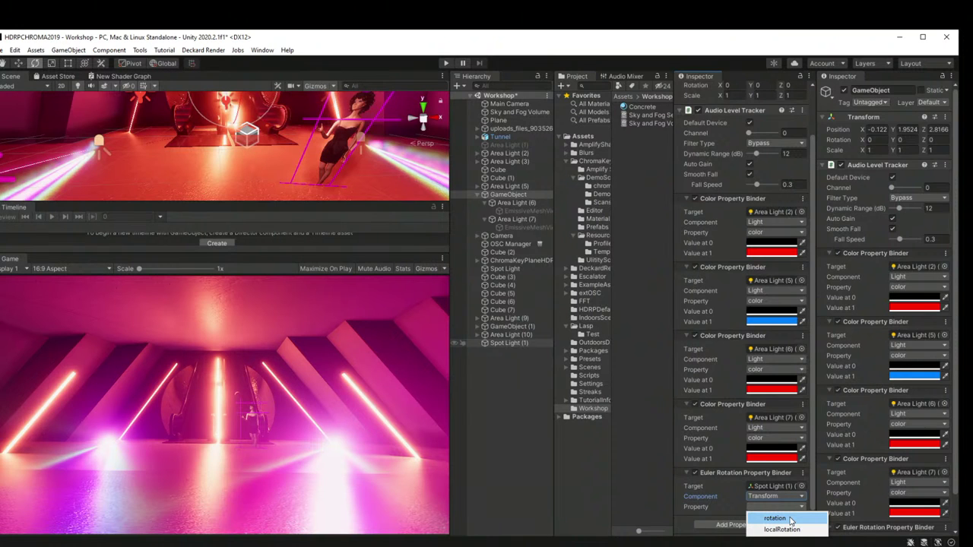
click(774, 519)
scroll(716, 487, down, 2)
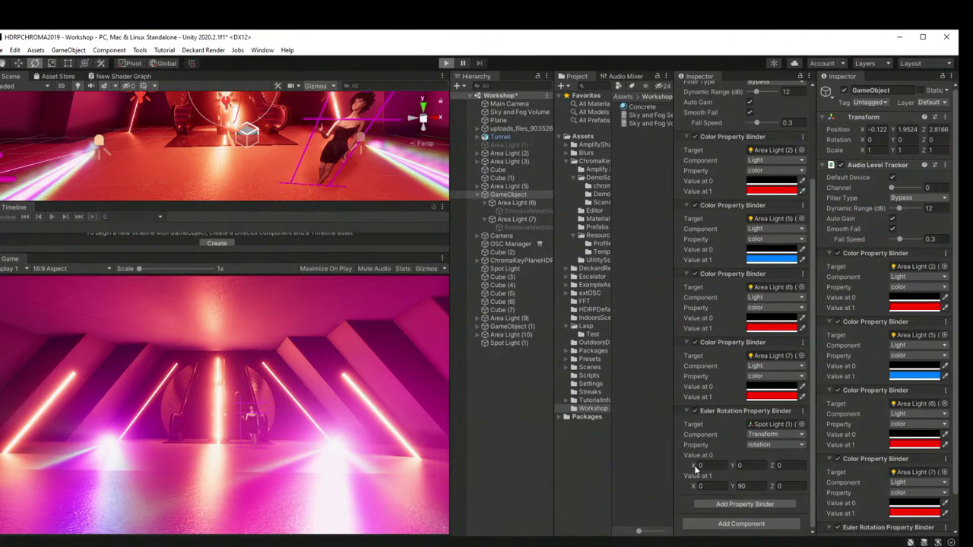
Step: In Play mode, scrub the starting X rotation and set the starting Y rotation to 0.01
key(ctrl+p)
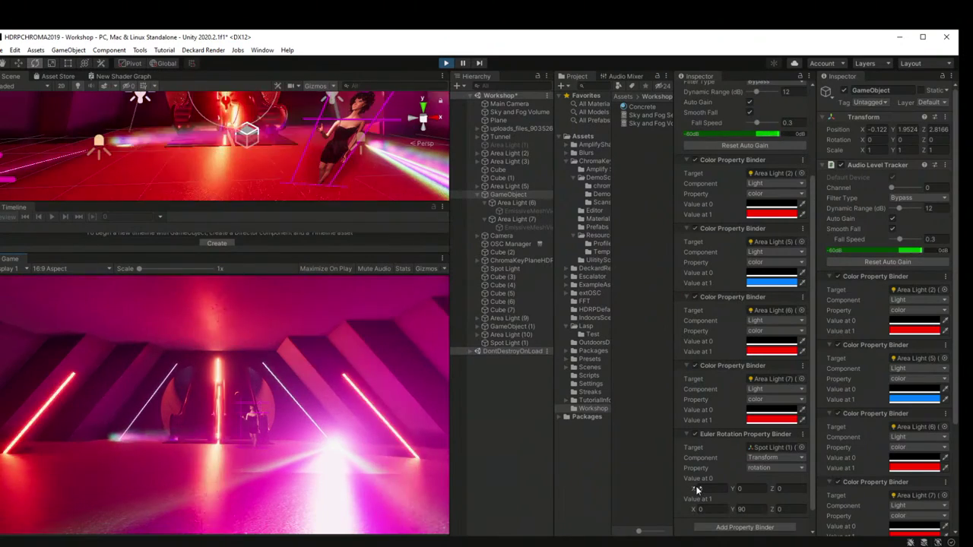
drag(711, 493, 745, 491)
text(0.01)
click(774, 488)
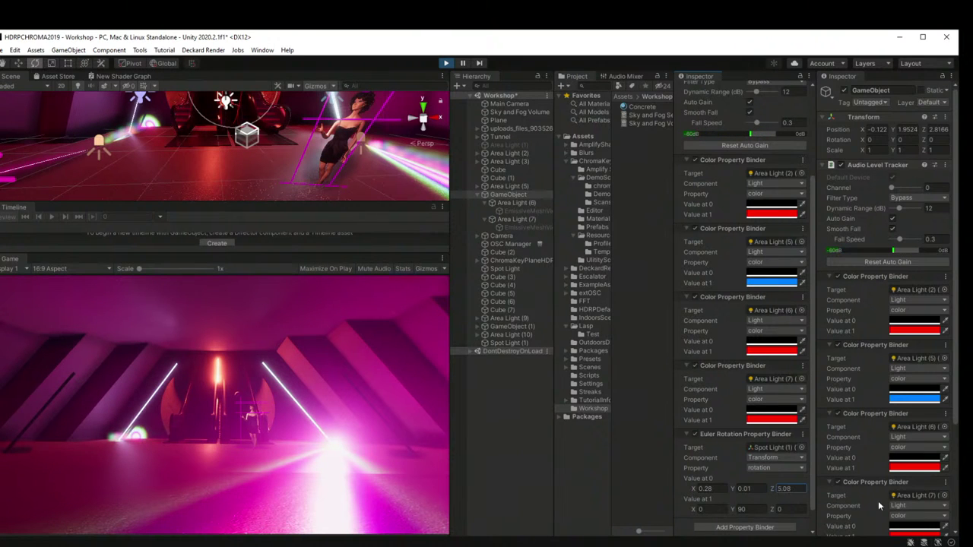
Step: Set the ending rotation to X 4.98, nudge Y higher and set Z to 19.8
click(708, 510)
text(4.98)
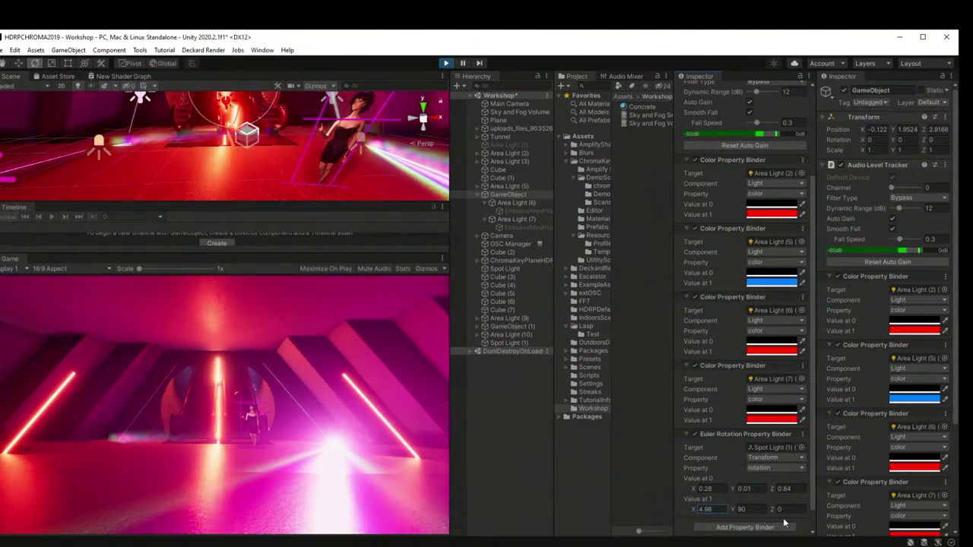
drag(734, 514, 816, 522)
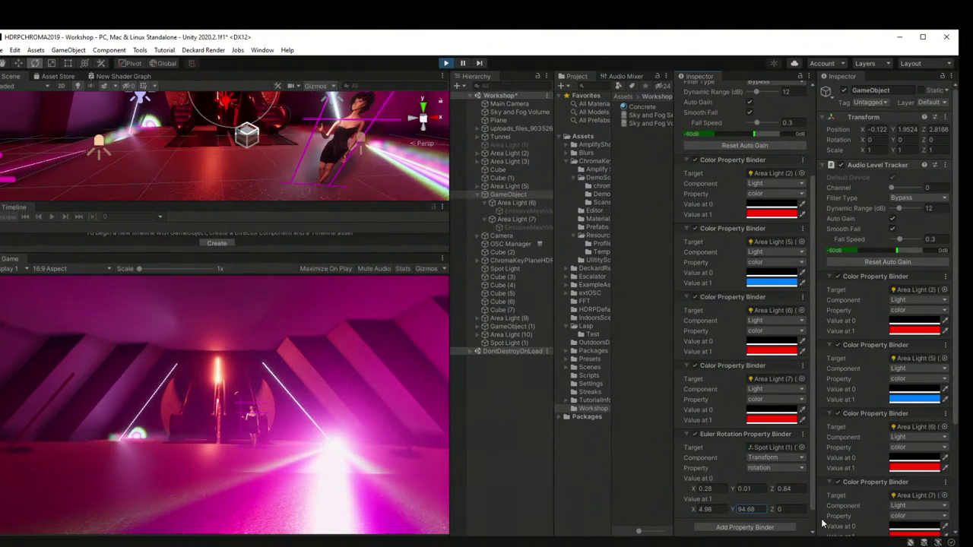
key(Tab)
text(19.8)
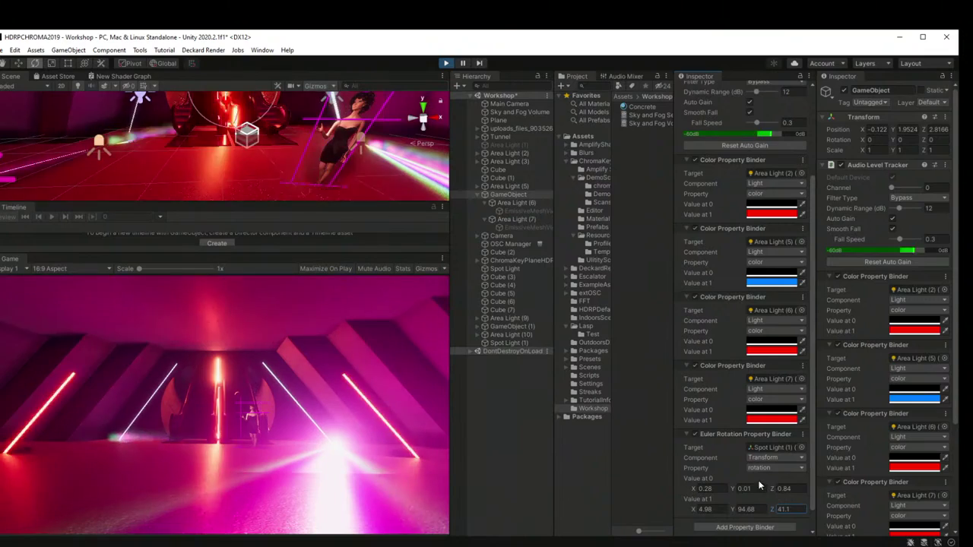
Step: Scrub the starting Y and Z rotation higher, then stop playback
drag(732, 492, 950, 498)
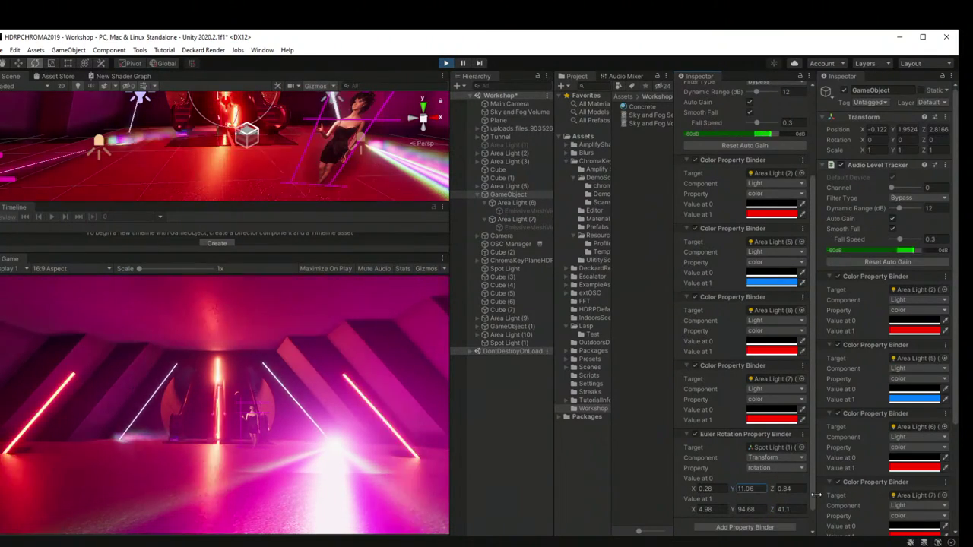
drag(772, 488, 888, 499)
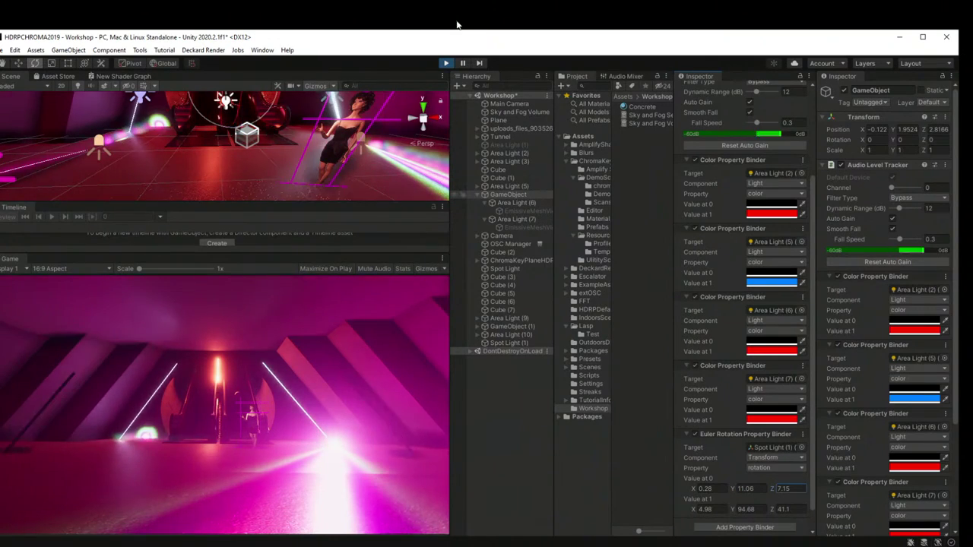
click(445, 64)
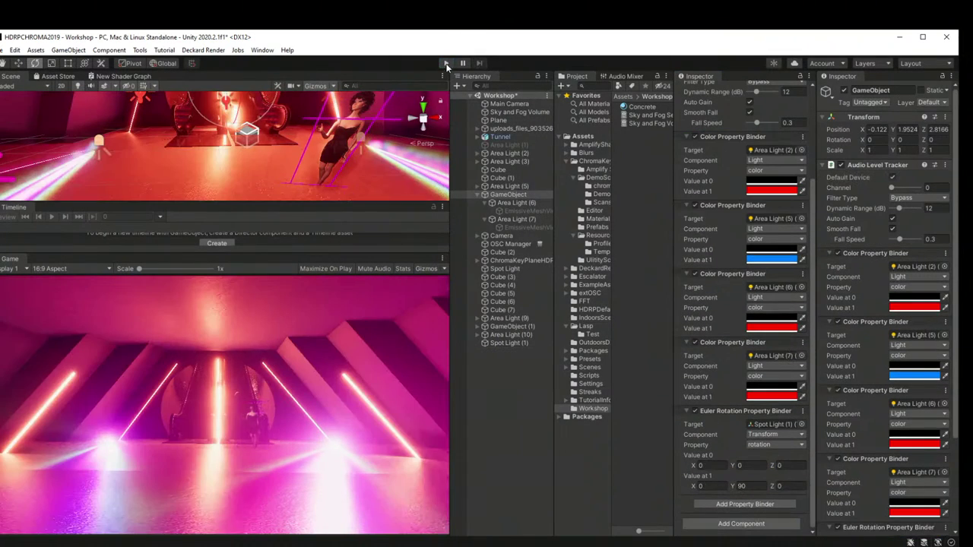
click(98, 141)
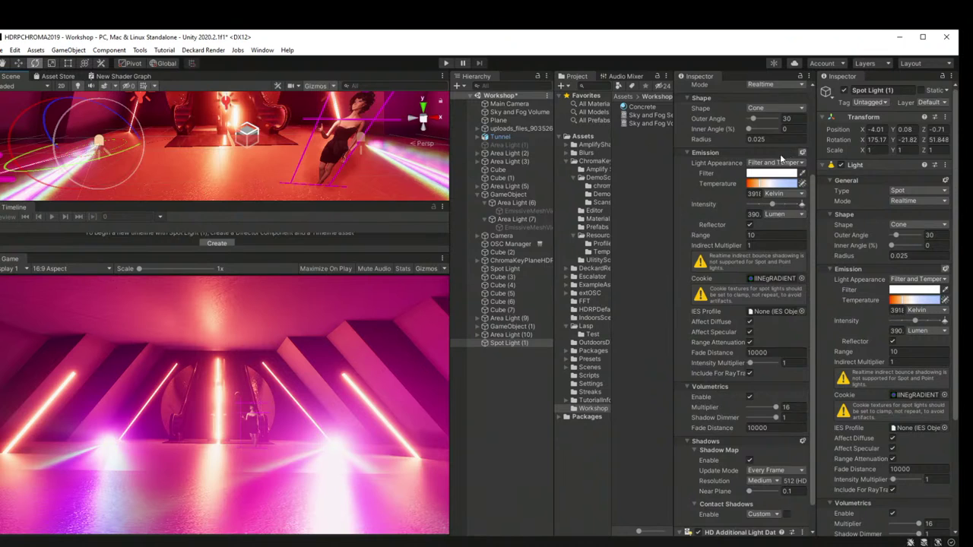
scroll(749, 268, up, 4)
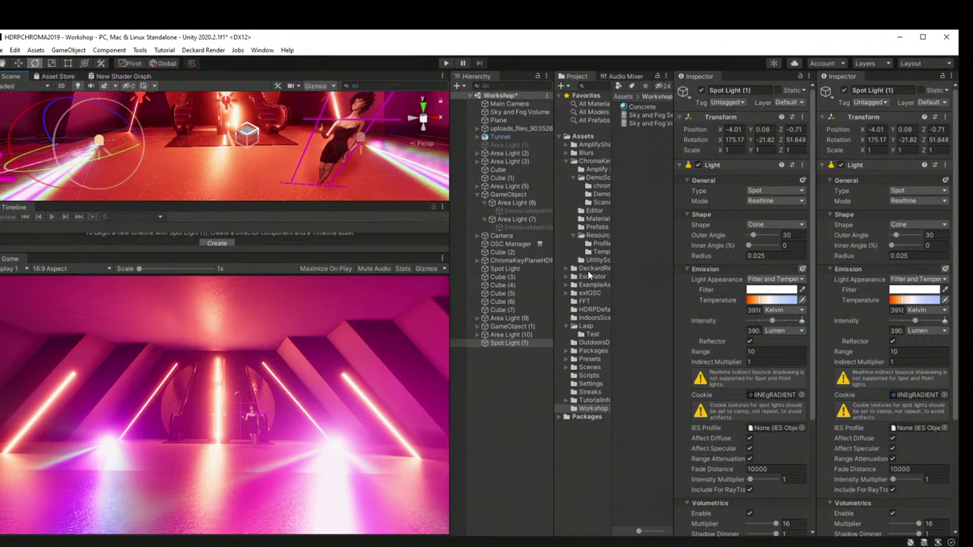
scroll(722, 461, down, 4)
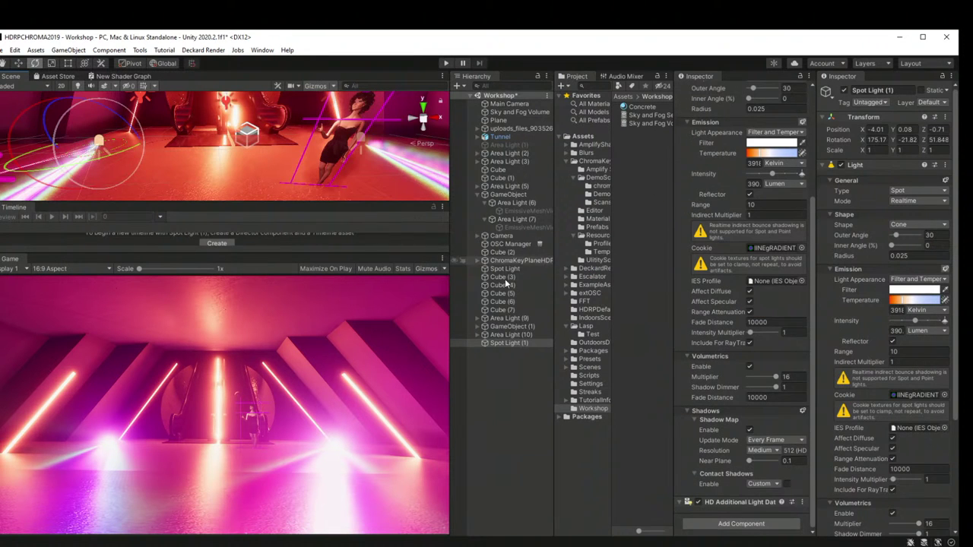
click(509, 343)
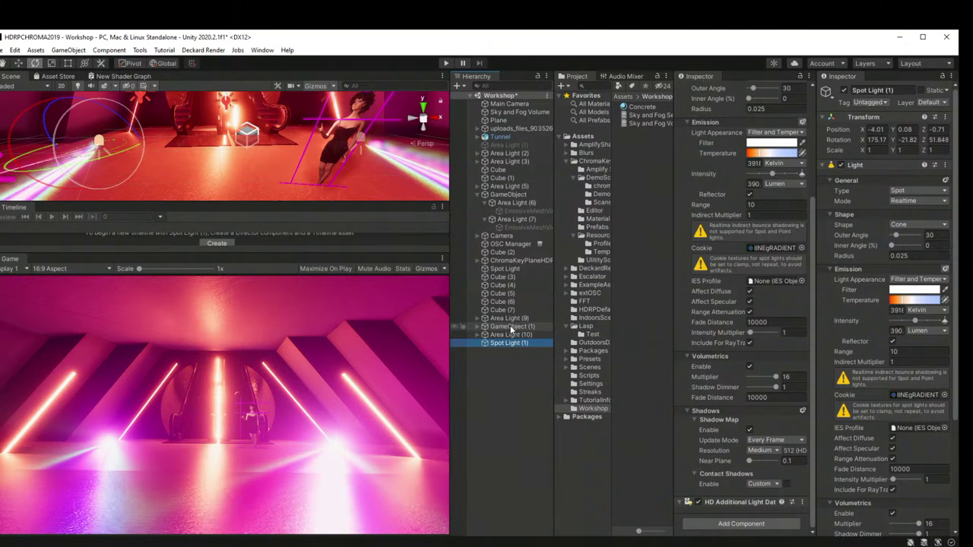
click(501, 194)
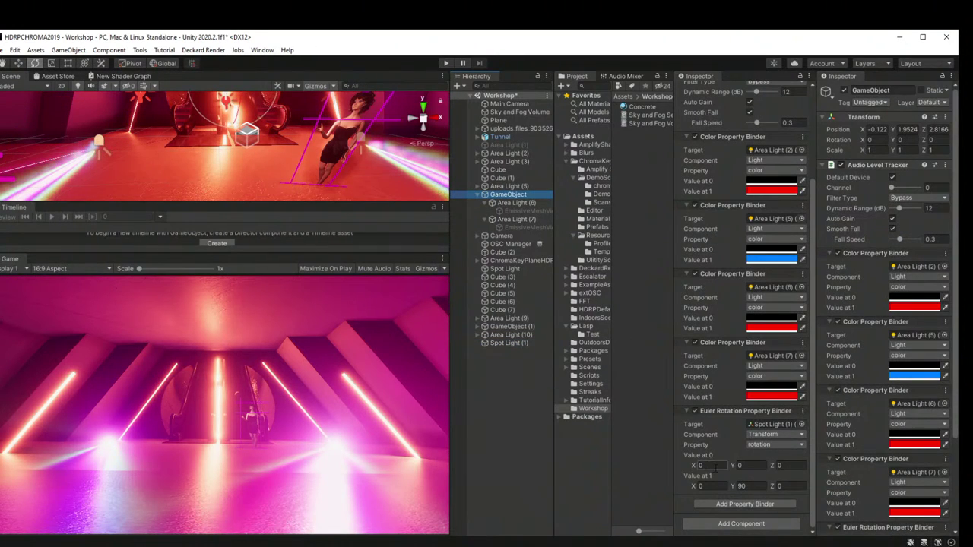
Step: Set the rotation binder's start X value to 180 and test it in Play mode
click(713, 466)
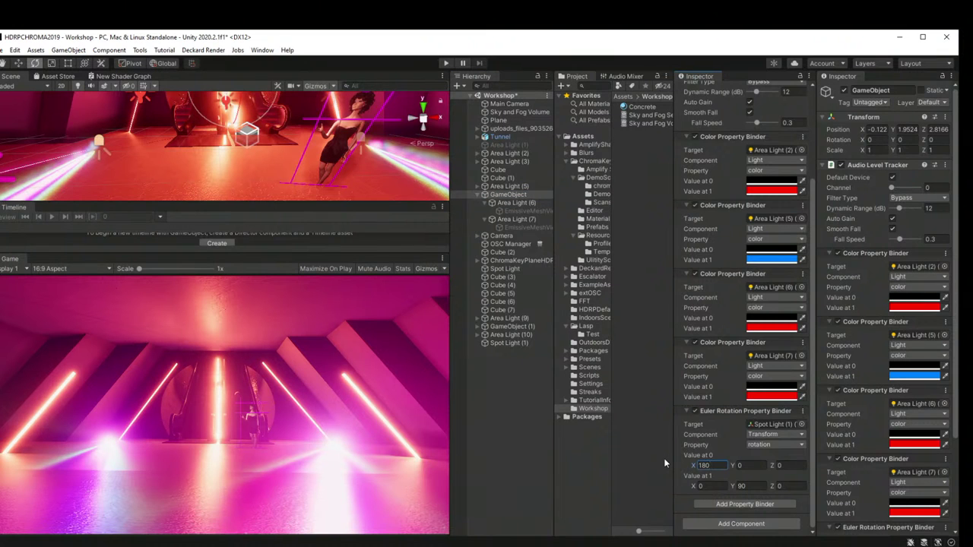
click(447, 63)
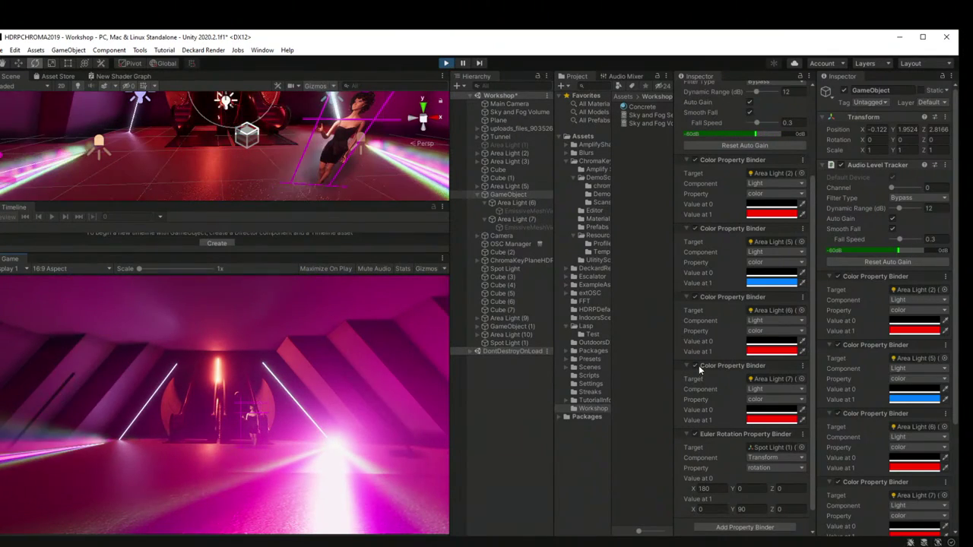
key(ctrl+p)
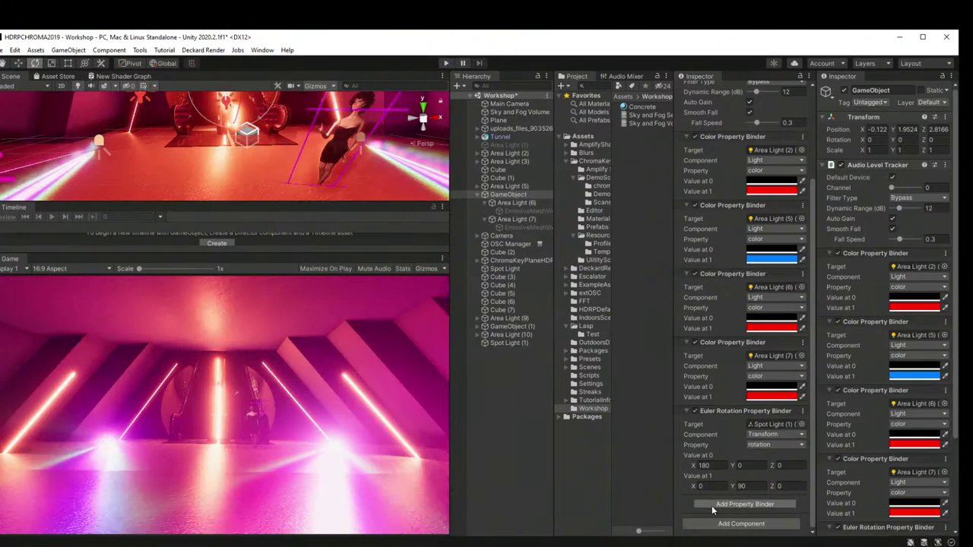
Step: Swing Spot Light (1) around its vertical axis to about -77 degrees Y
click(513, 342)
drag(80, 148, 225, 171)
scroll(692, 277, up, 5)
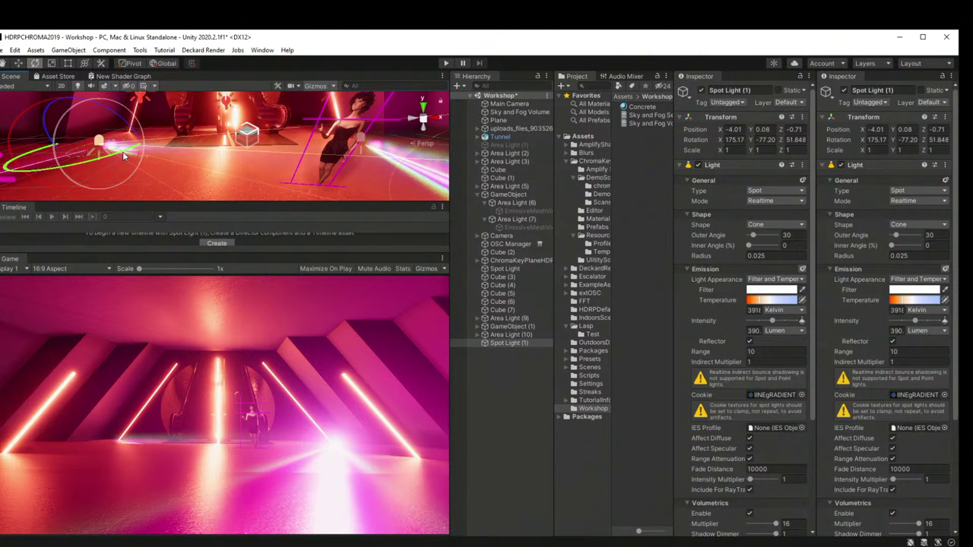
Step: Rotate Spot Light (1) back to about -17° Y, then reselect GameObject to see its binders
drag(123, 151, 30, 188)
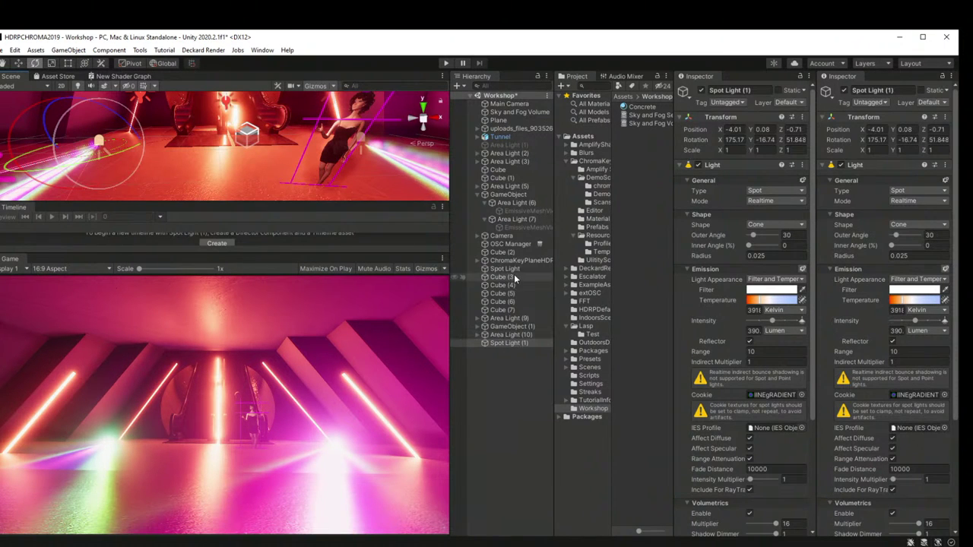
click(508, 195)
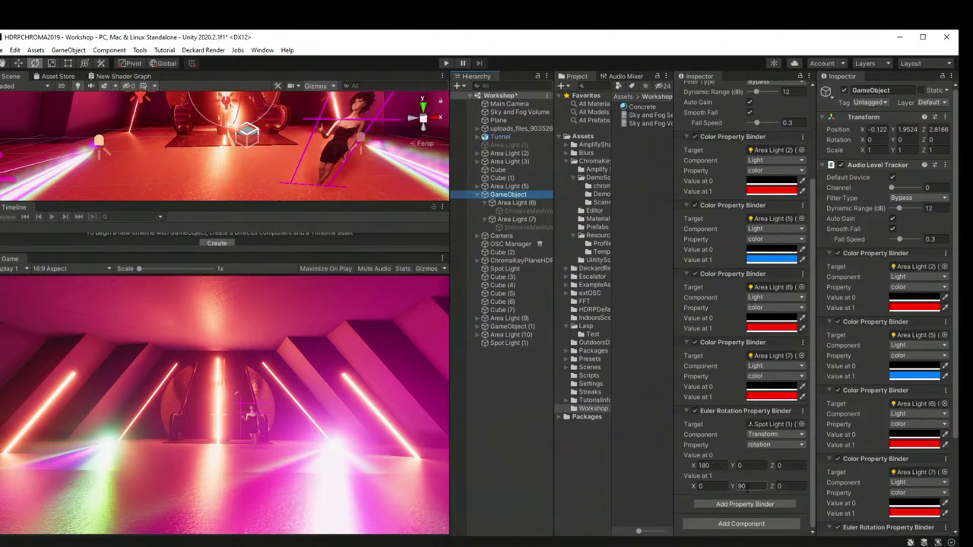
Step: Enter 180 as the Euler Rotation binder's end X value, for an end rotation of 180, -90, 0
click(789, 486)
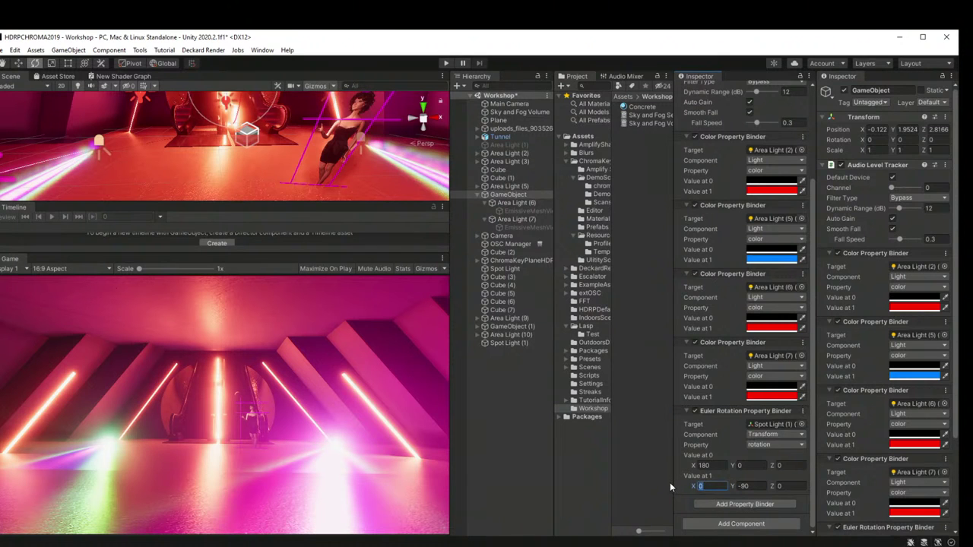
text(180)
key(Return)
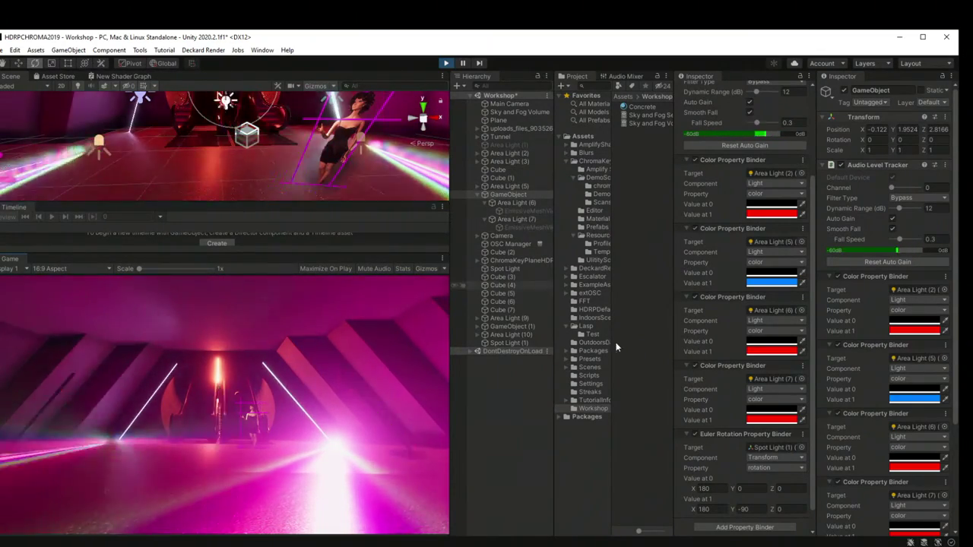
Step: Change the binder's end Y rotation to -70 and test the swing in Play mode
scroll(731, 418, down, 1)
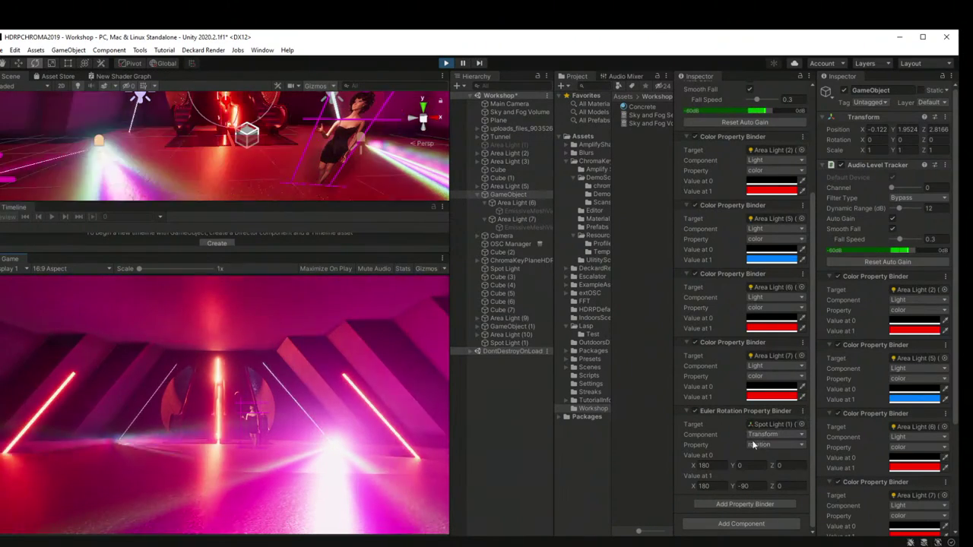
click(745, 486)
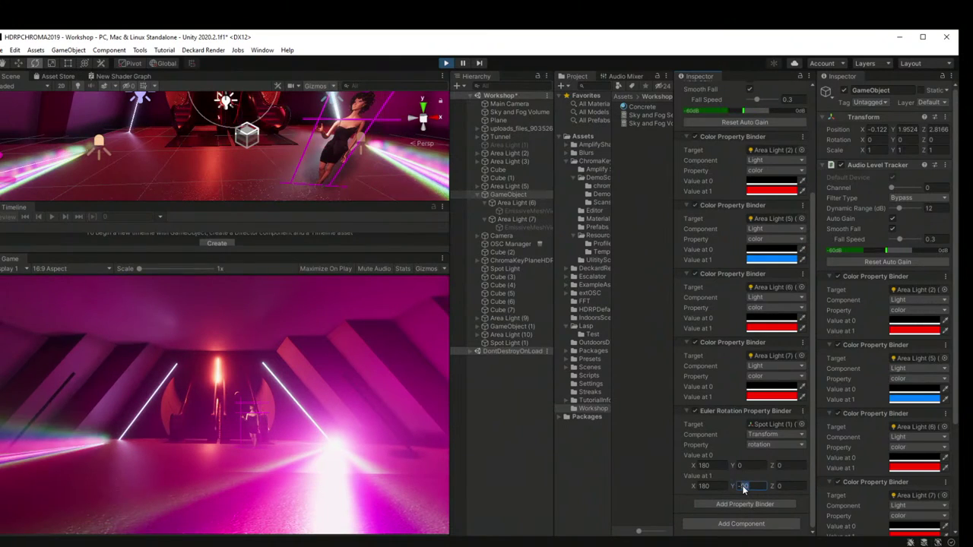
text(-70)
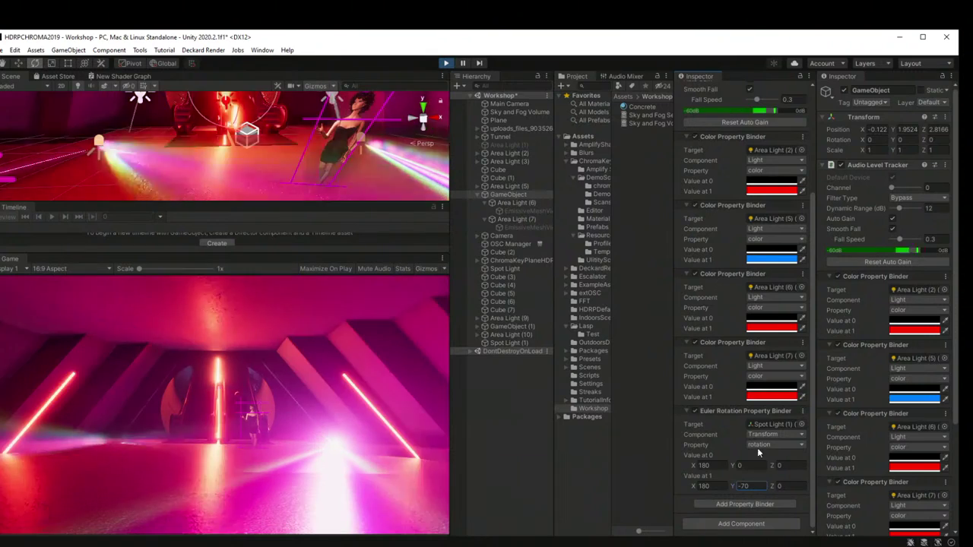
click(459, 83)
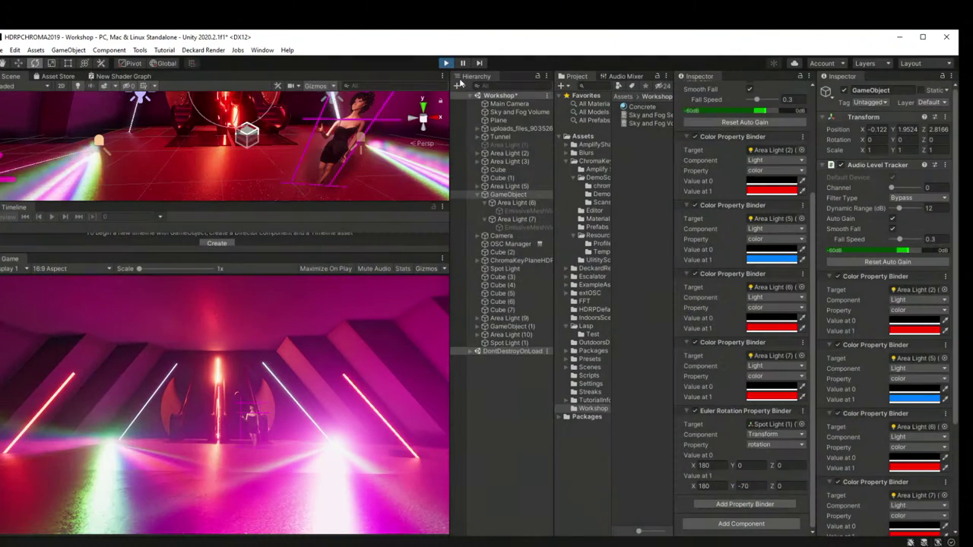
key(ctrl+p)
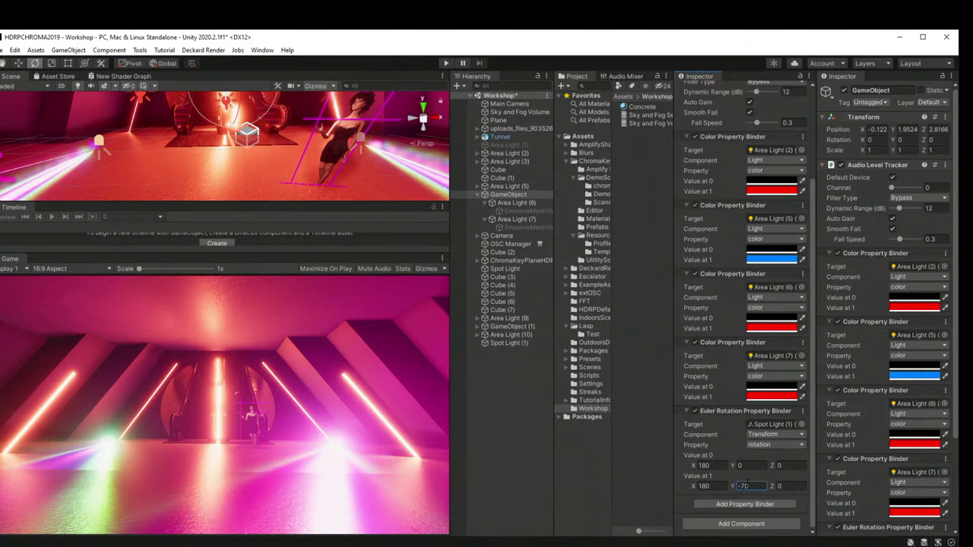
click(445, 63)
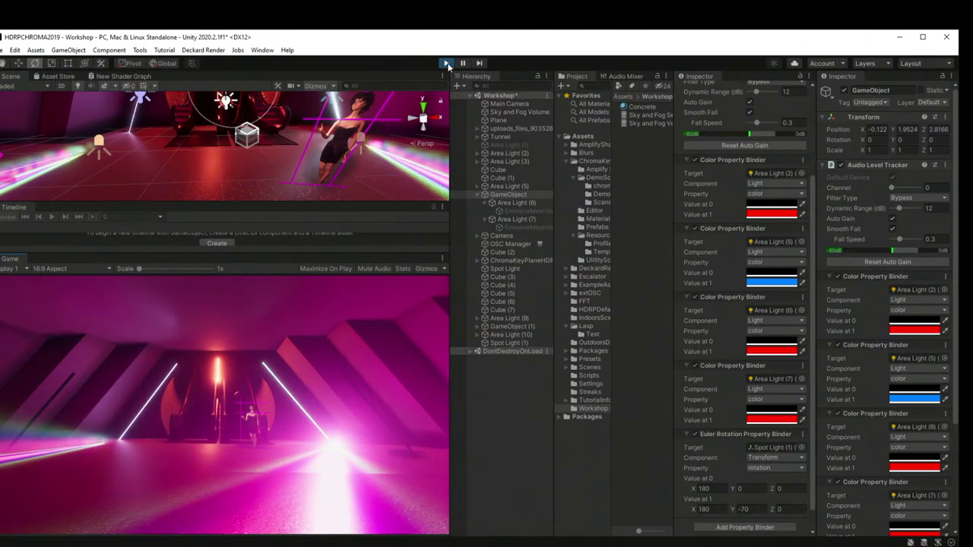
key(ctrl+p)
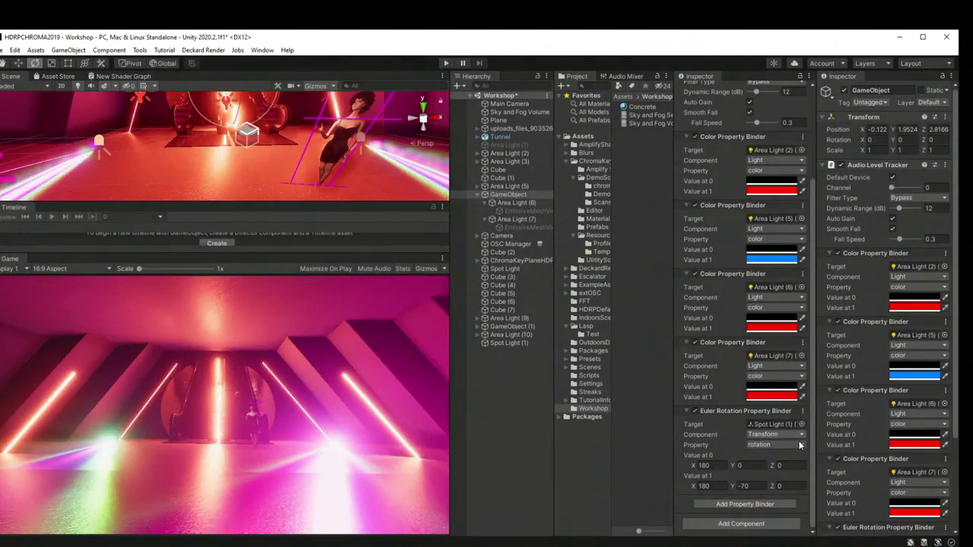
click(802, 411)
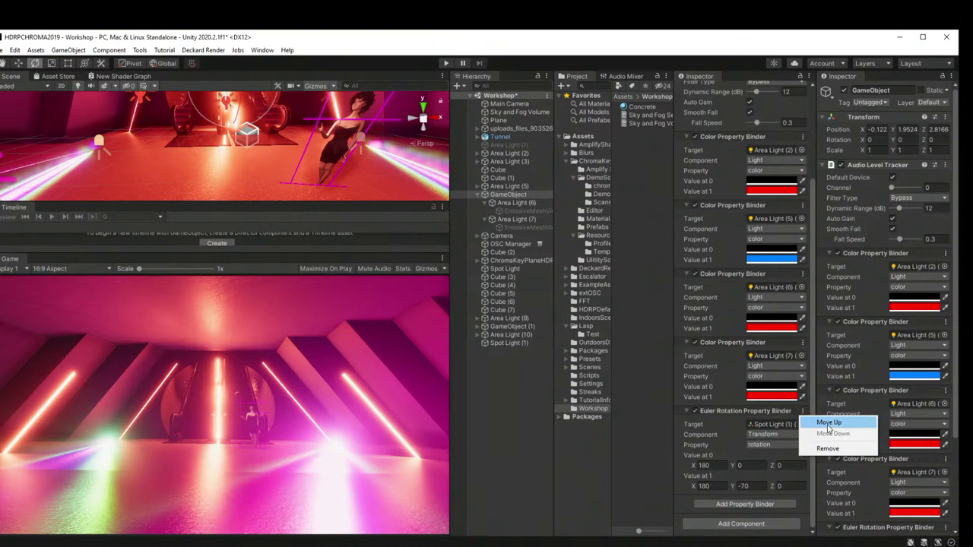
Step: Add a second Euler Rotation Property Binder to the audio tracker
click(720, 410)
scroll(720, 414, up, 3)
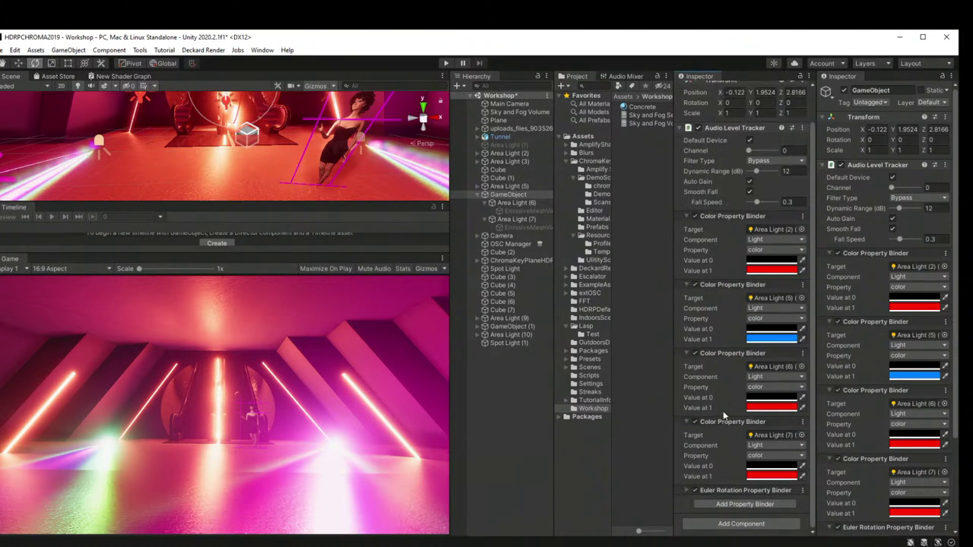
scroll(732, 446, down, 3)
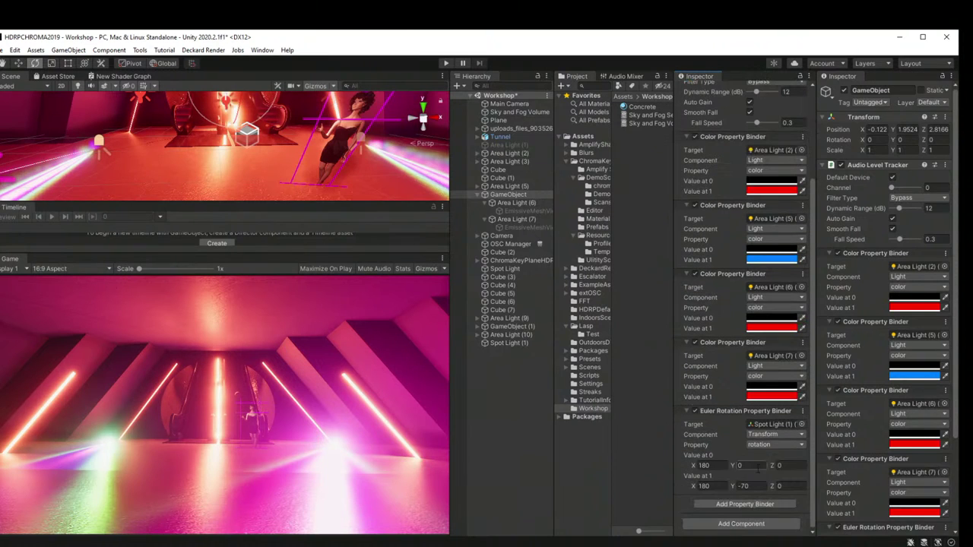
click(745, 505)
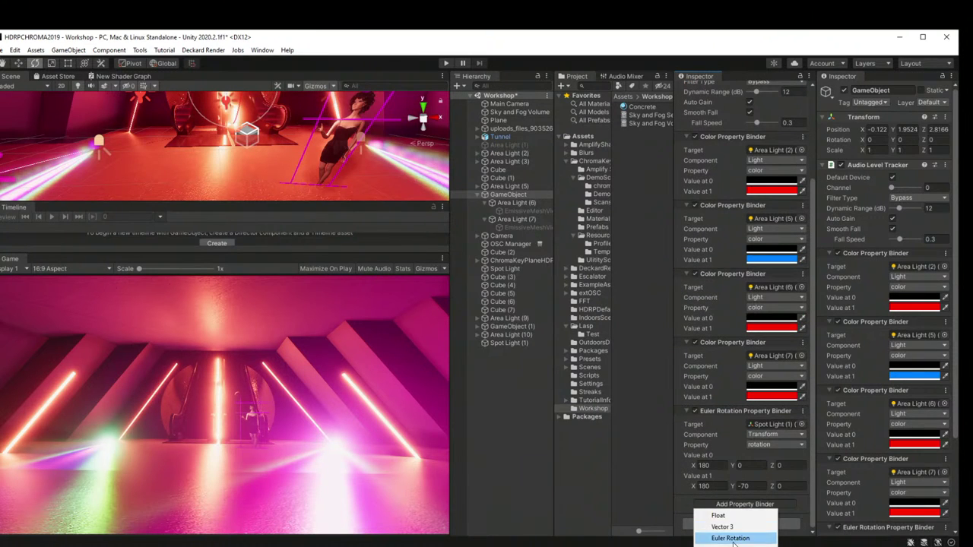
click(735, 540)
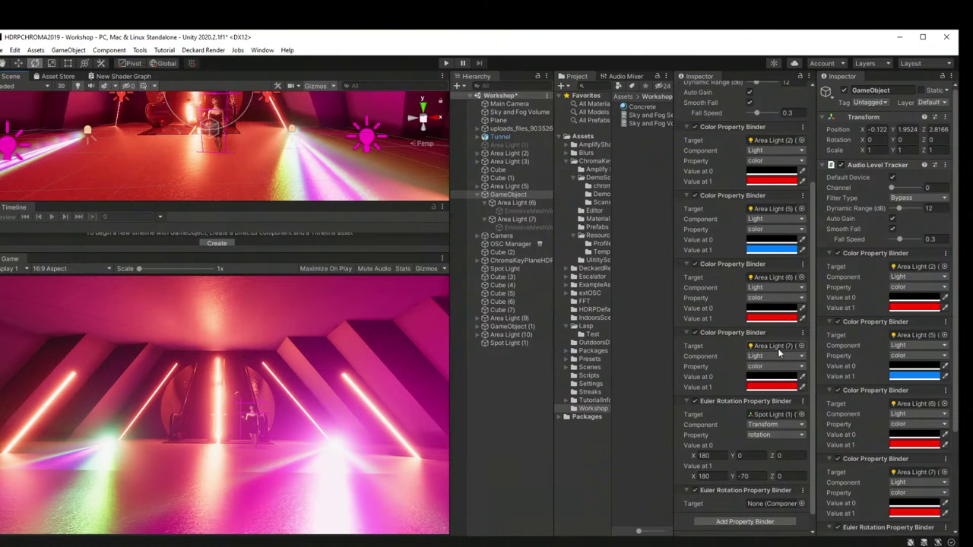
Step: Target Area Light (6) with the first rotation binder and Area Light (7) with the second
drag(775, 349, 773, 419)
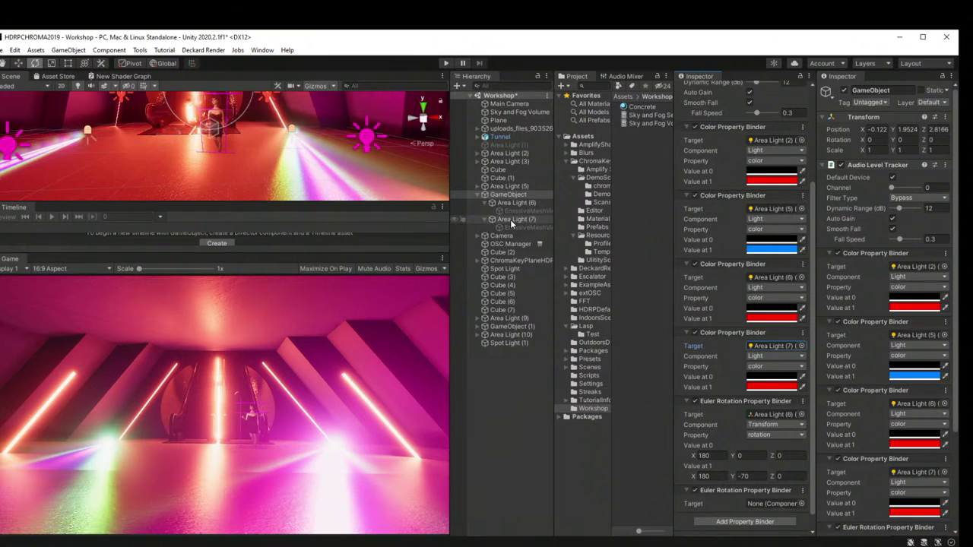
drag(510, 219, 701, 387)
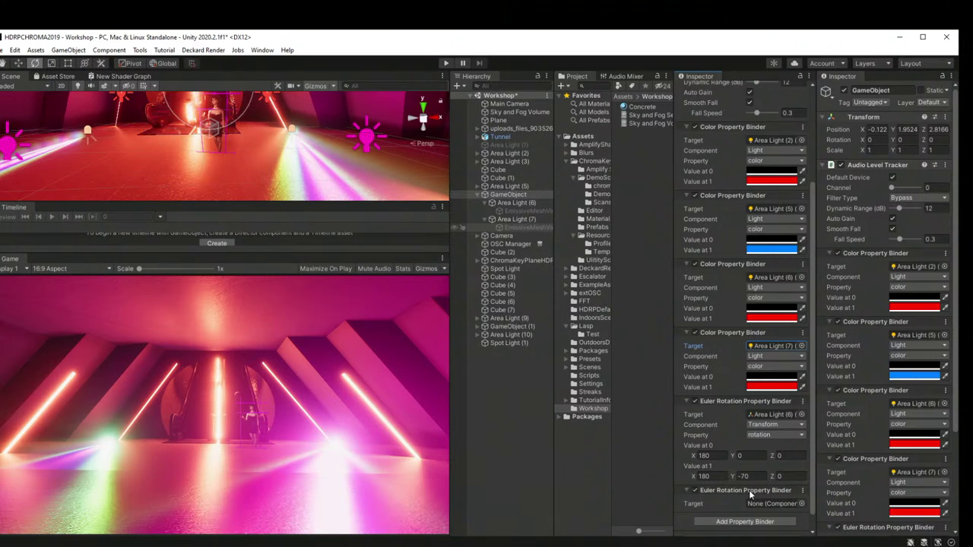
click(778, 347)
click(766, 416)
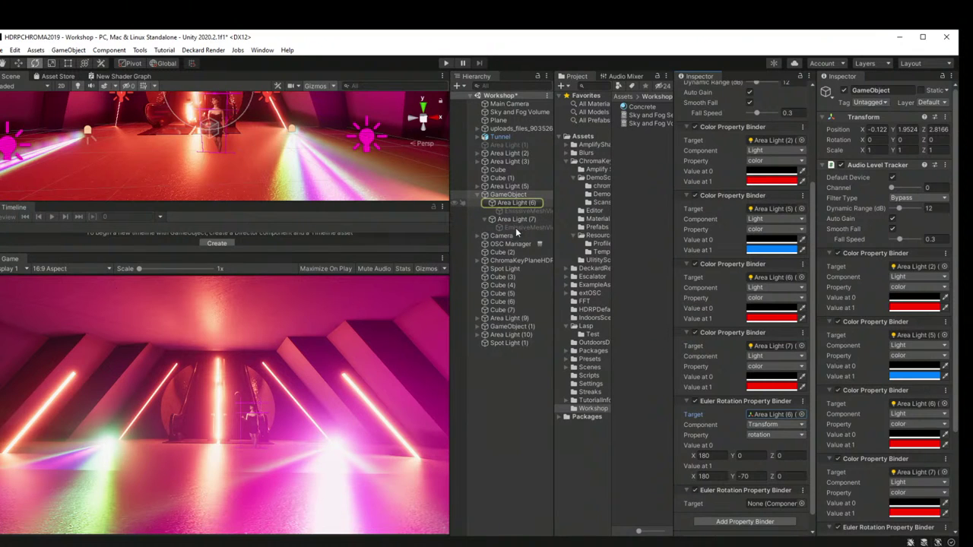
drag(514, 219, 759, 503)
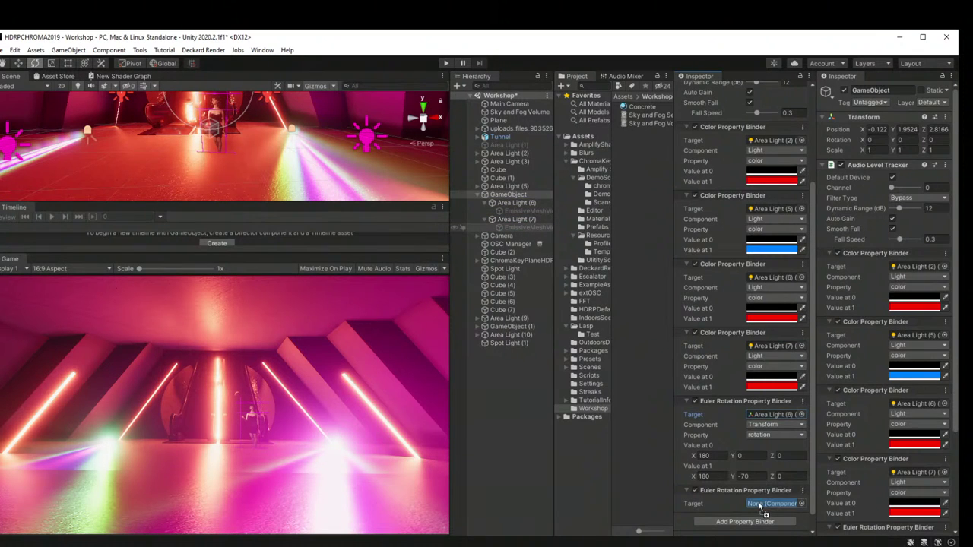
Step: Pick the second binder's driven property and switch its component to Light
scroll(759, 490, down, 2)
click(773, 487)
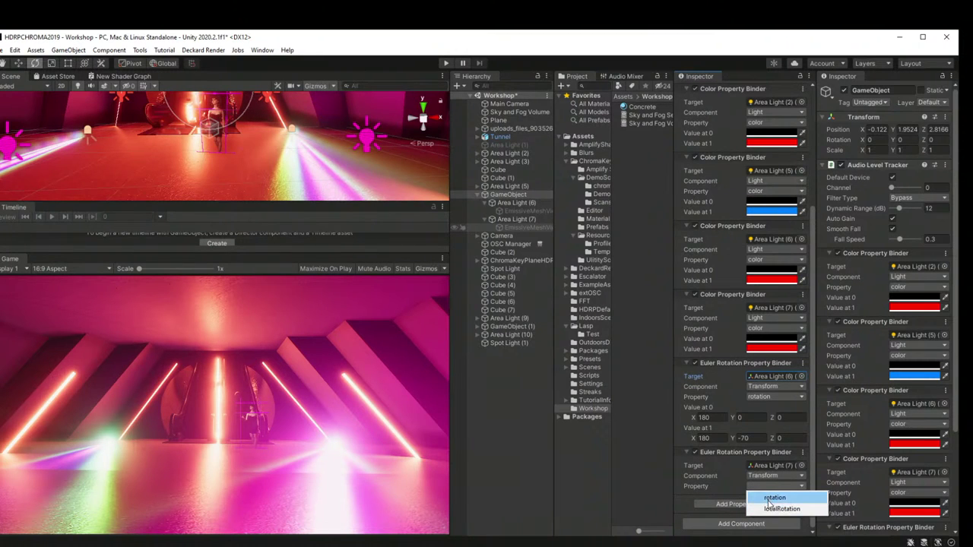
click(771, 507)
click(768, 476)
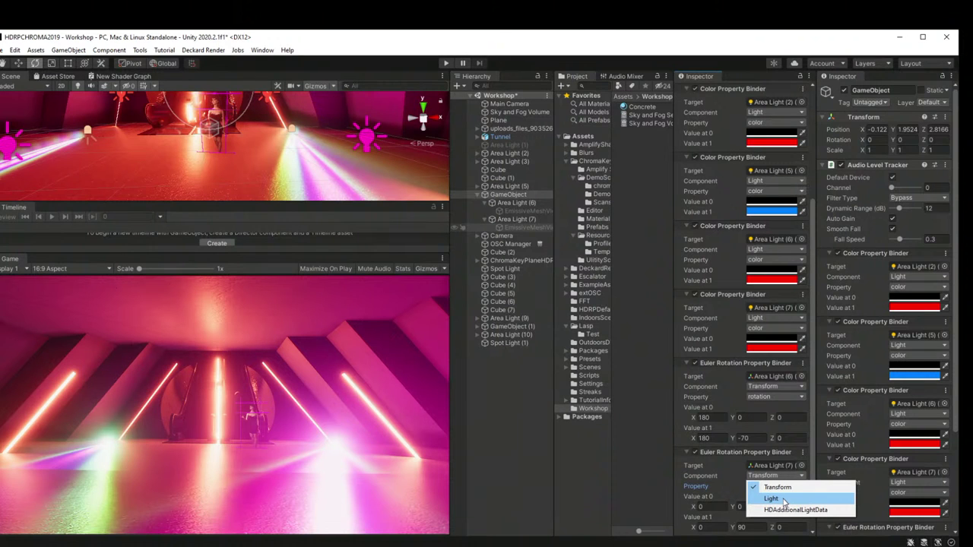
click(784, 500)
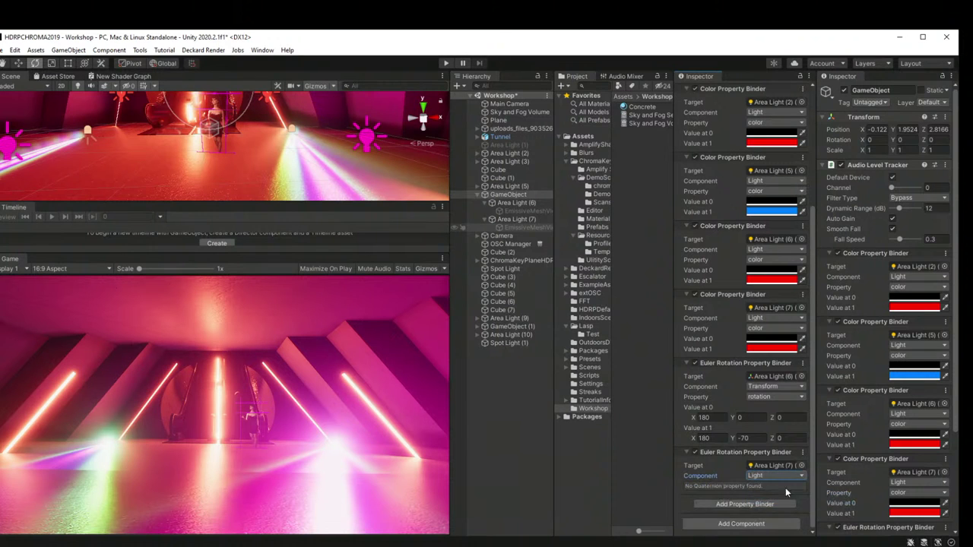
click(767, 397)
click(633, 378)
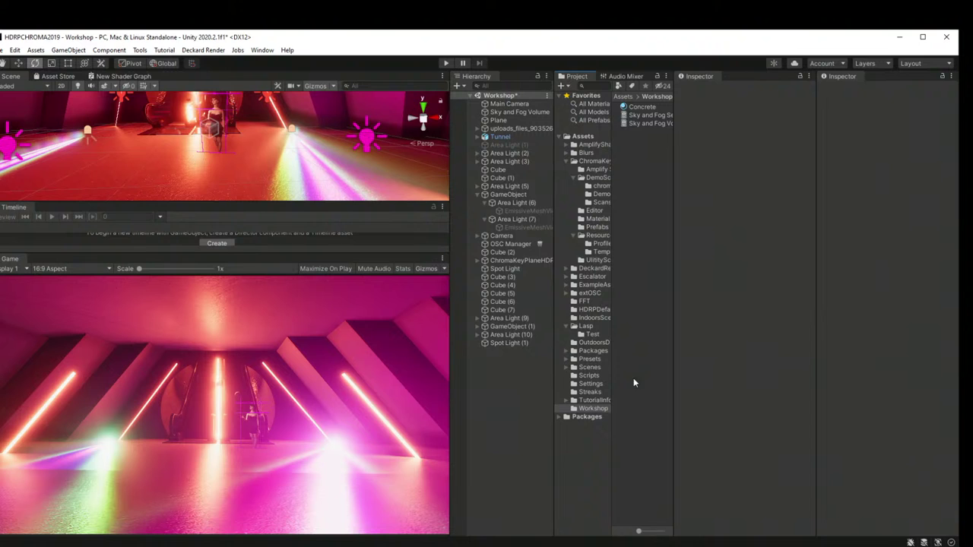
Step: Create an empty object and place it directly under GameObject in the Hierarchy
click(510, 200)
click(511, 193)
right_click(511, 193)
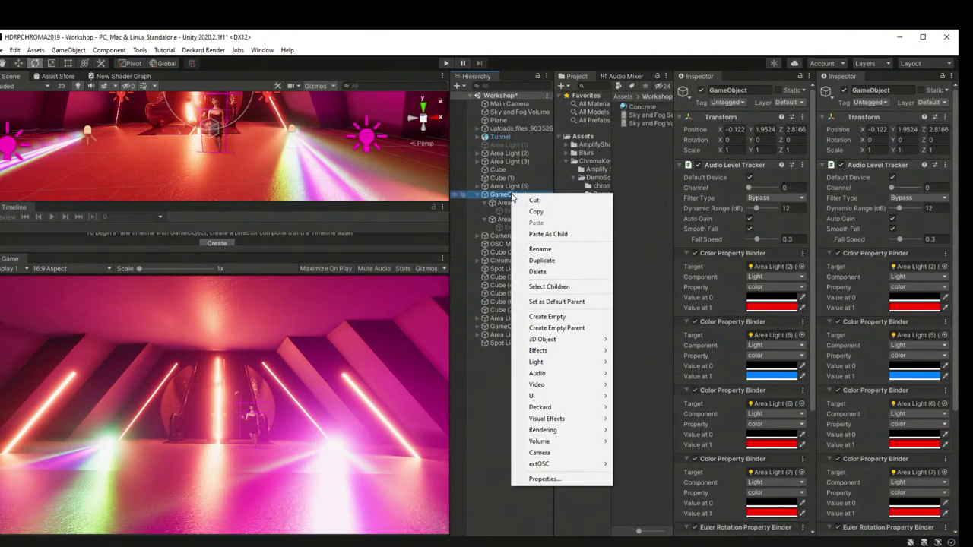
click(548, 317)
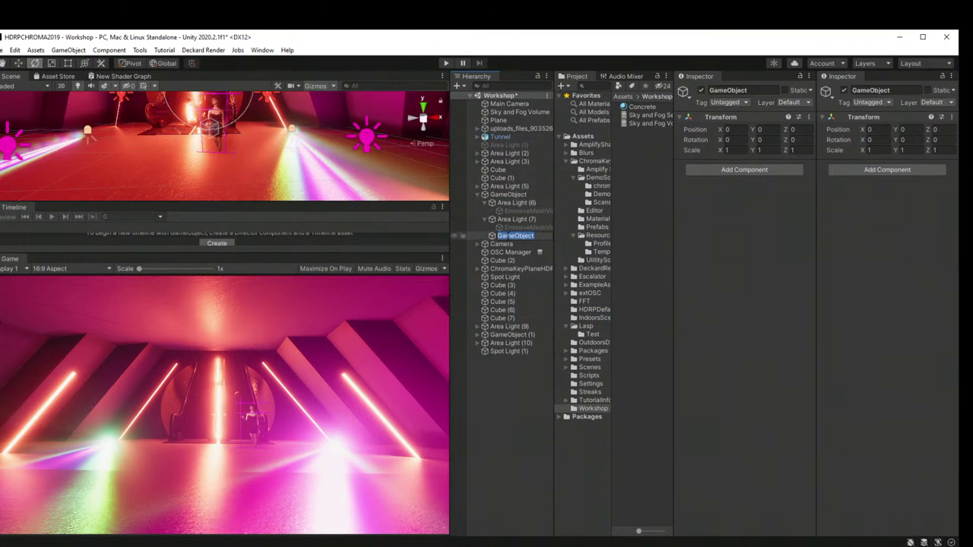
click(492, 238)
drag(493, 240, 514, 206)
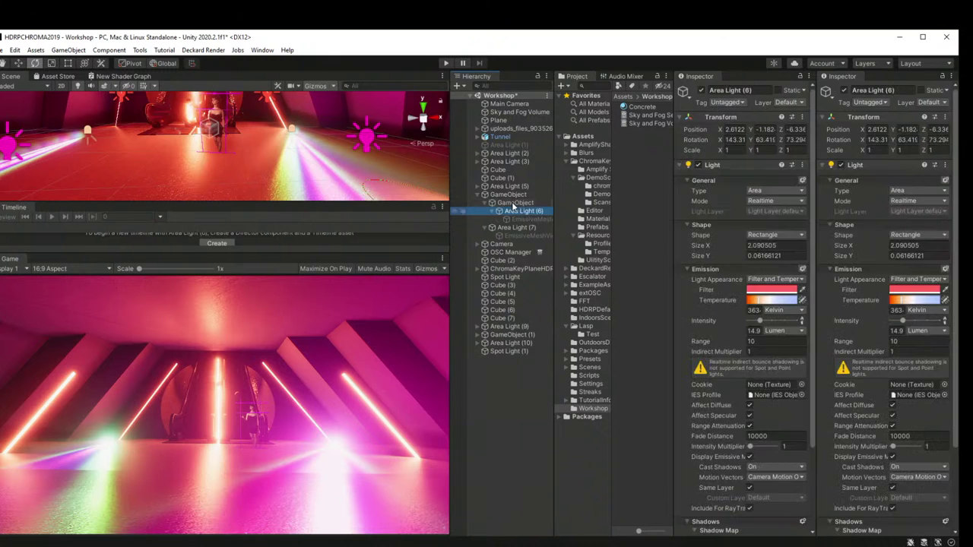
click(508, 194)
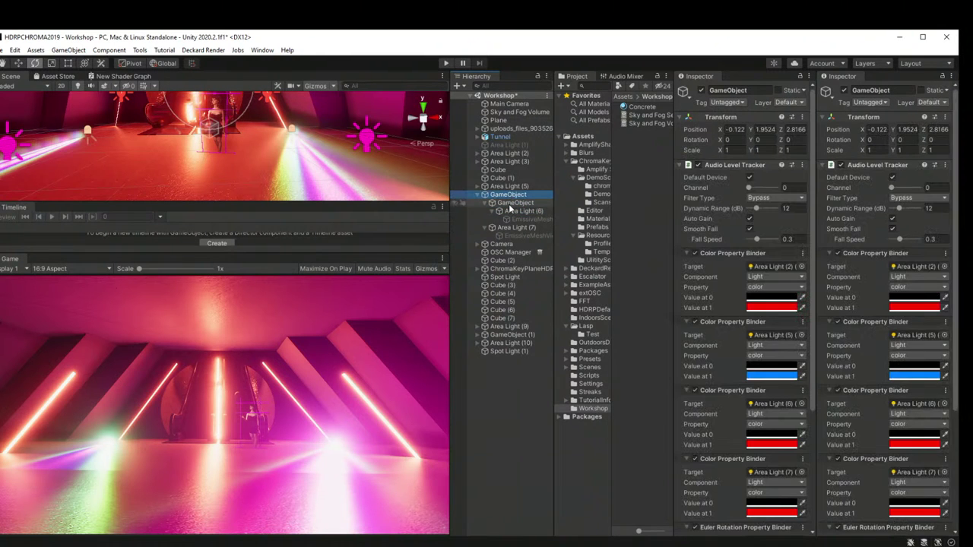
click(511, 204)
double_click(517, 203)
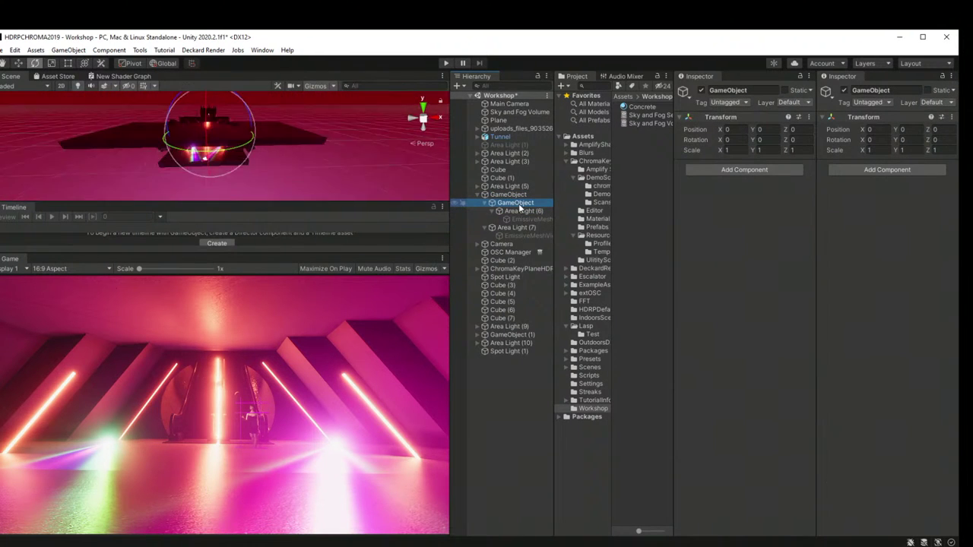
right_drag(192, 148, 196, 186)
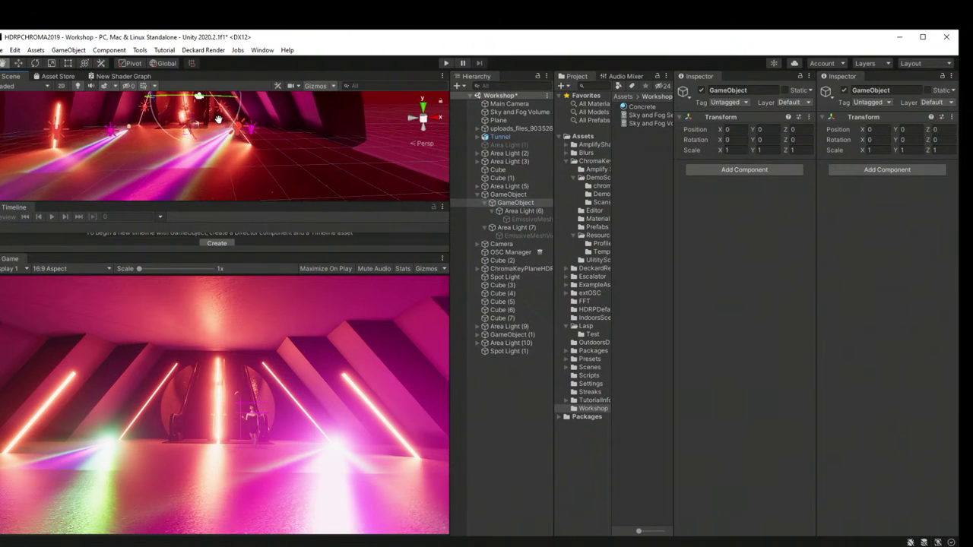
Step: Nest Area Light (6) inside the new empty pivot
click(506, 227)
click(506, 195)
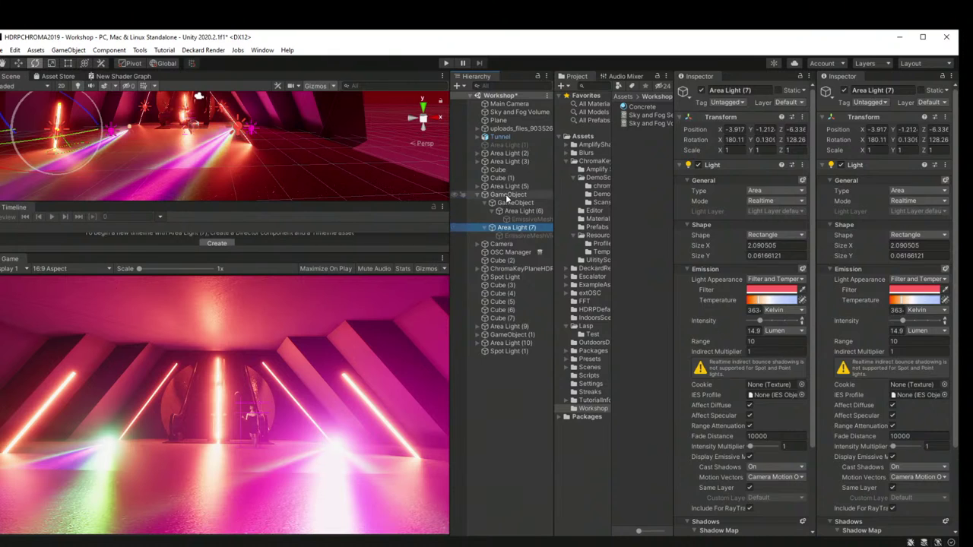
right_click(505, 194)
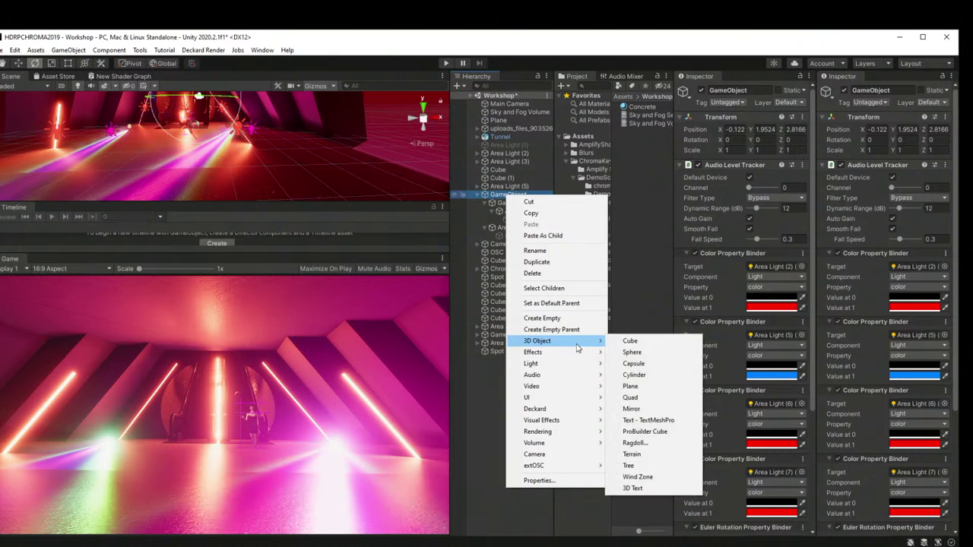
click(500, 204)
click(511, 210)
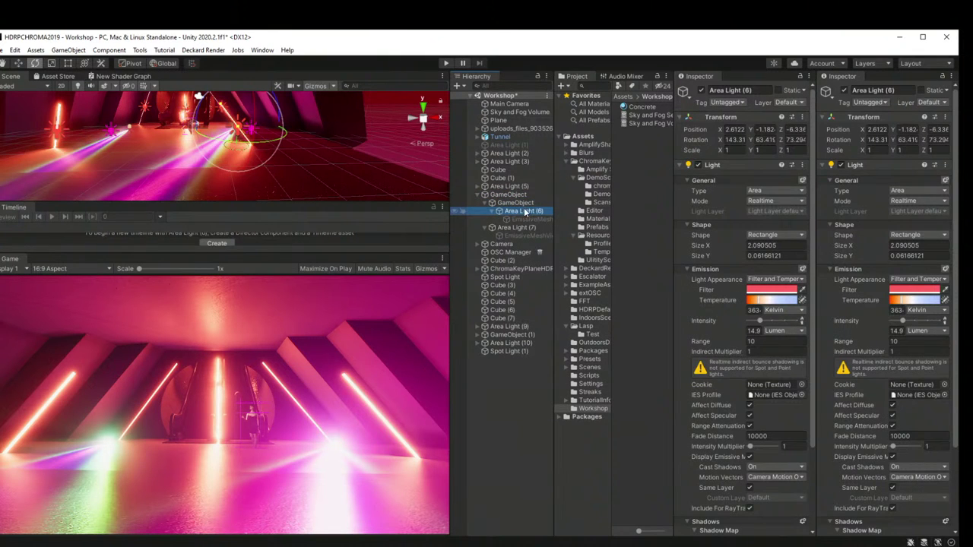
Step: Zero Area Light (6)'s local position and rotation
click(732, 140)
text(0)
key(Tab)
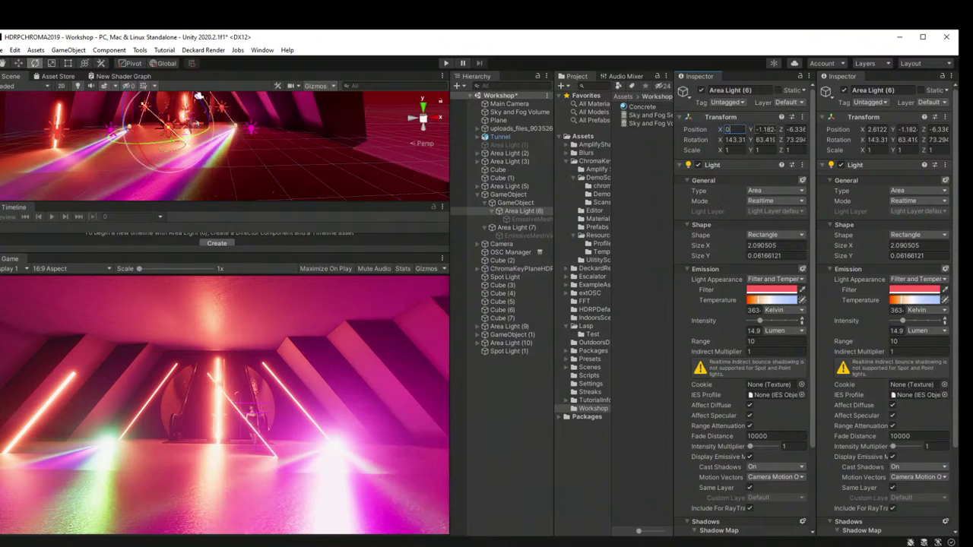
text(0)
key(Tab)
text(0)
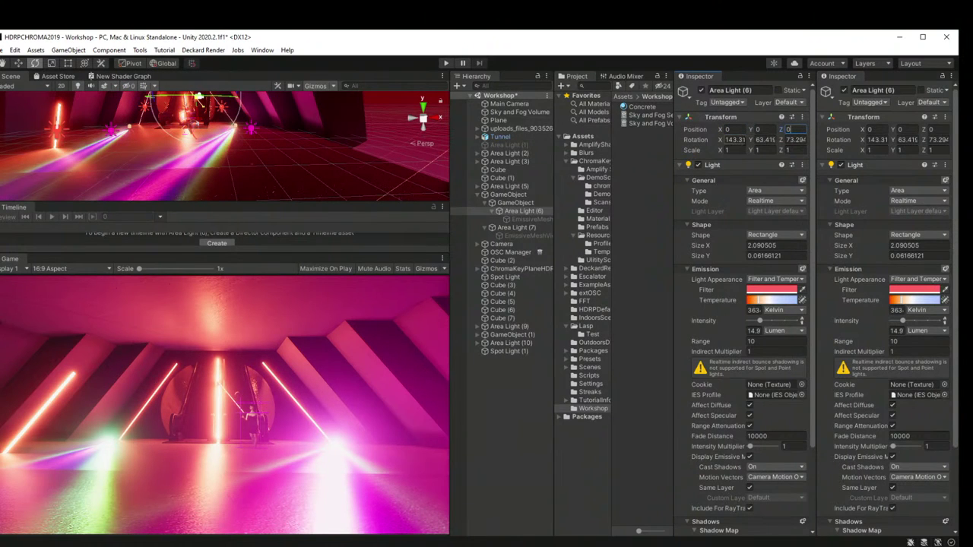
text(0)
key(Tab)
text(0)
key(Tab)
text(0)
key(Return)
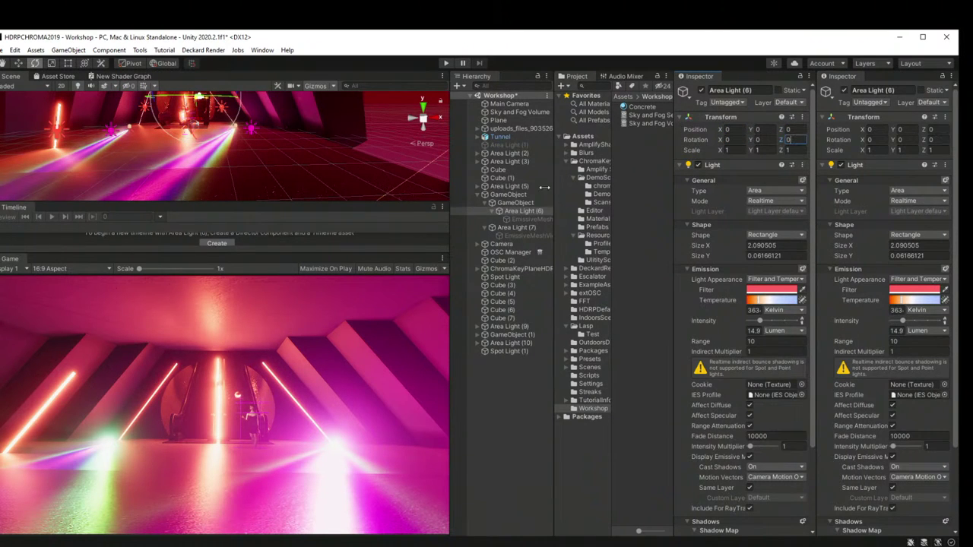
click(514, 202)
click(508, 195)
Step: Move the pivot to about X -3.19, Y -2.05, Z -4.09 toward the escalator side
click(514, 202)
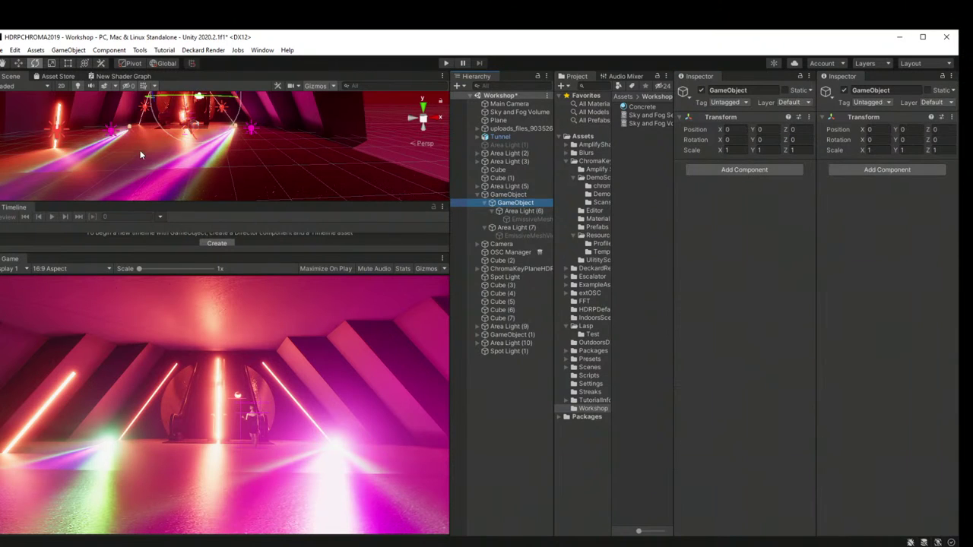
middle_drag(140, 150, 166, 169)
click(18, 64)
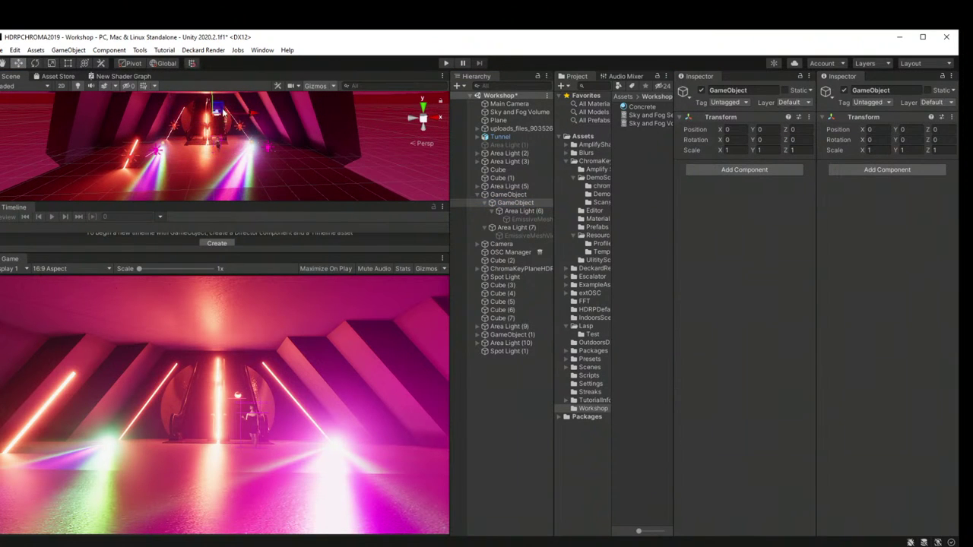
drag(245, 117, 190, 122)
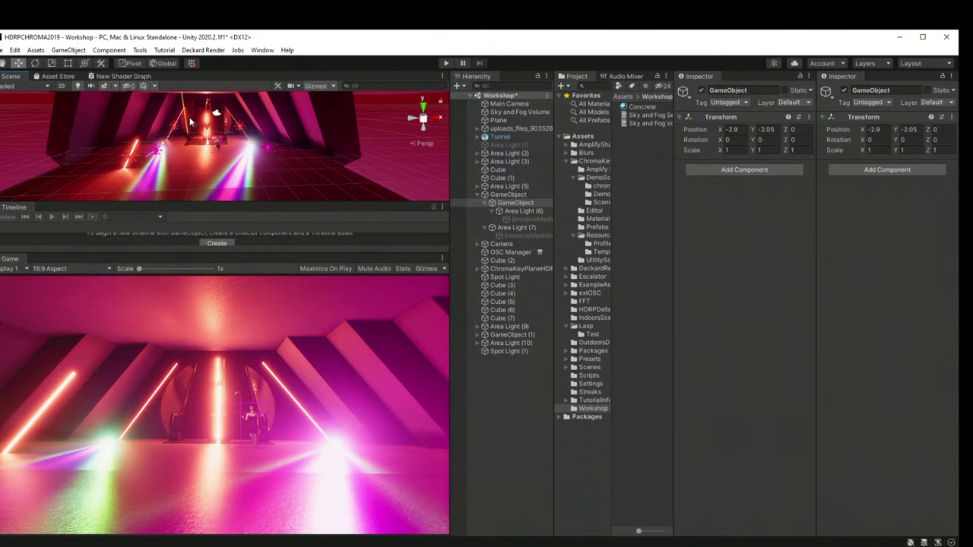
scroll(162, 151, up, 5)
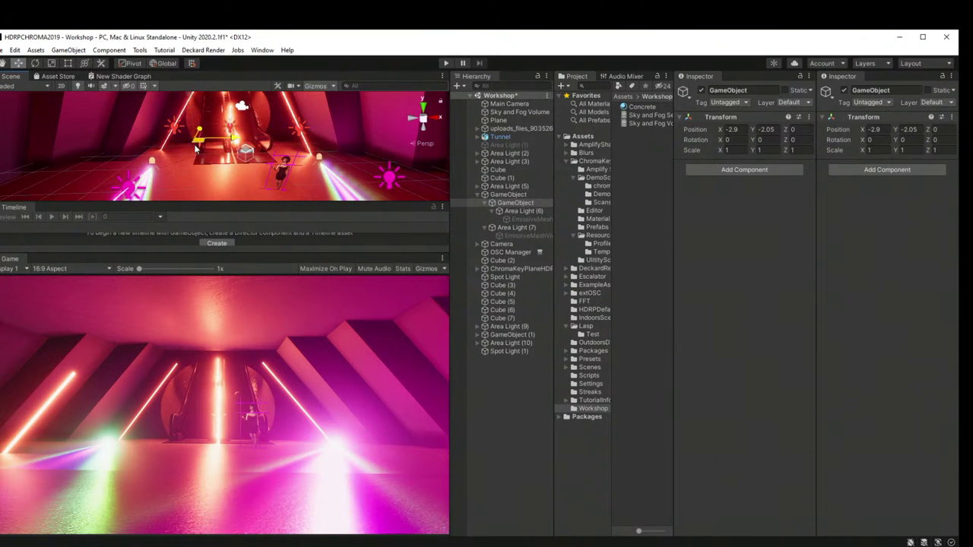
drag(186, 156, 156, 172)
Step: Turn the pivot to about -36 degrees around its vertical axis
click(34, 63)
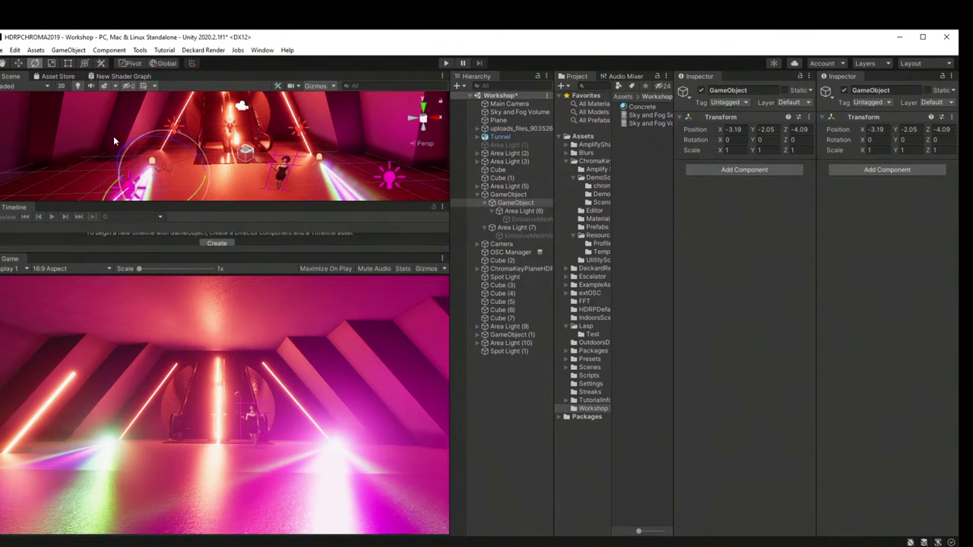
drag(193, 198, 267, 204)
click(543, 211)
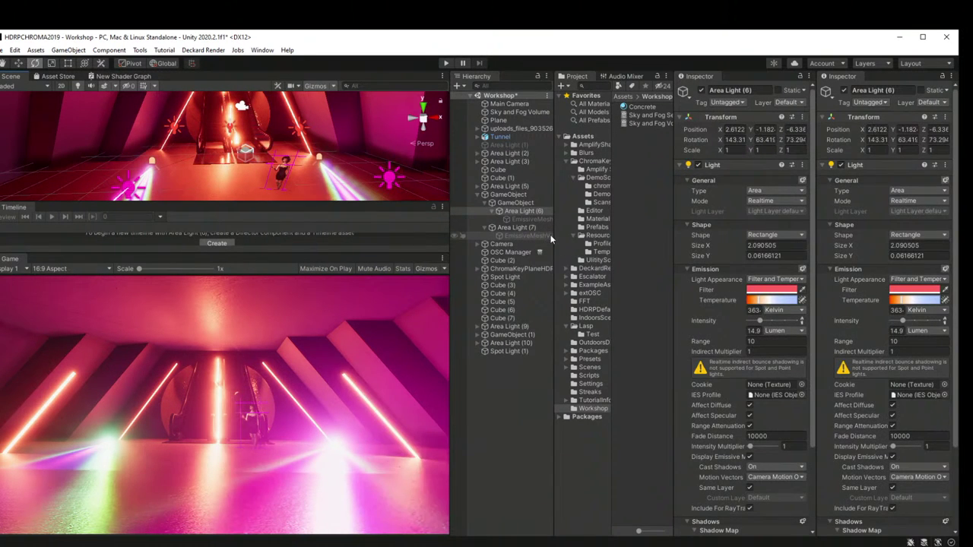
key(Up)
click(484, 390)
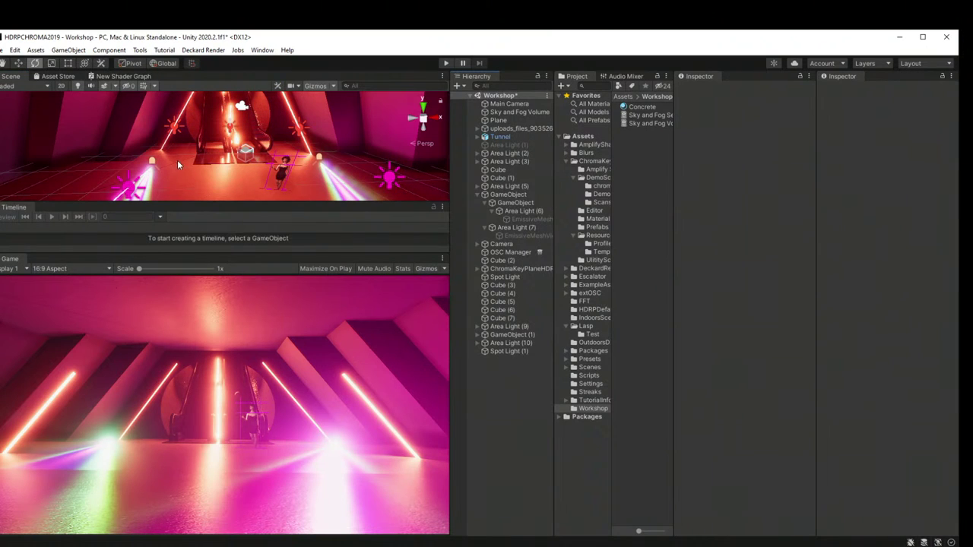
click(152, 164)
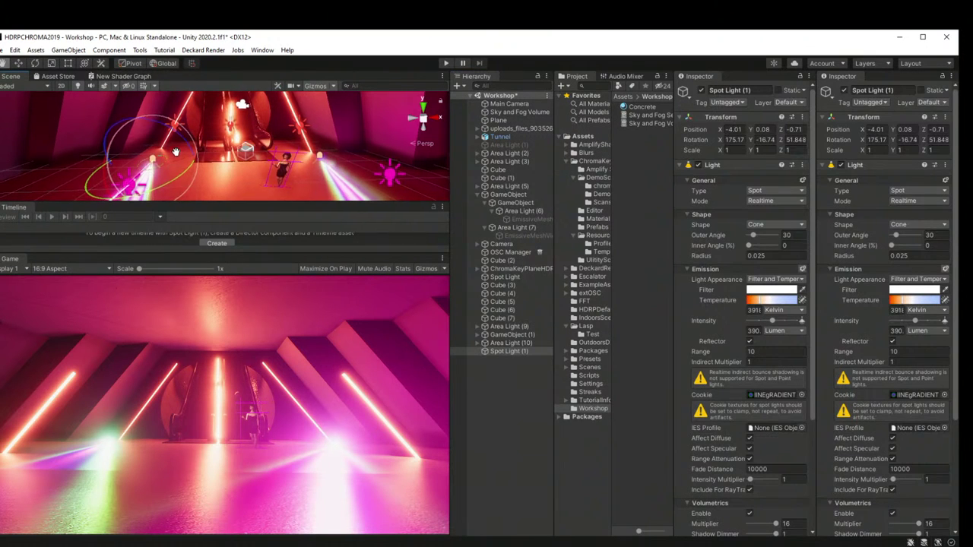
Step: Turn Spot Light (1) a bit further and parent it under a new empty GameObject
drag(184, 142, 194, 180)
right_click(504, 349)
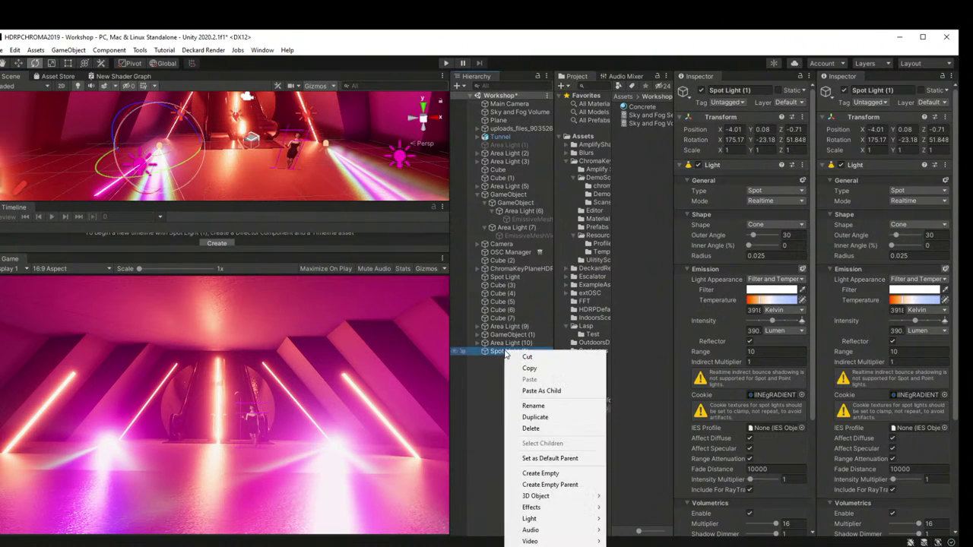
click(540, 473)
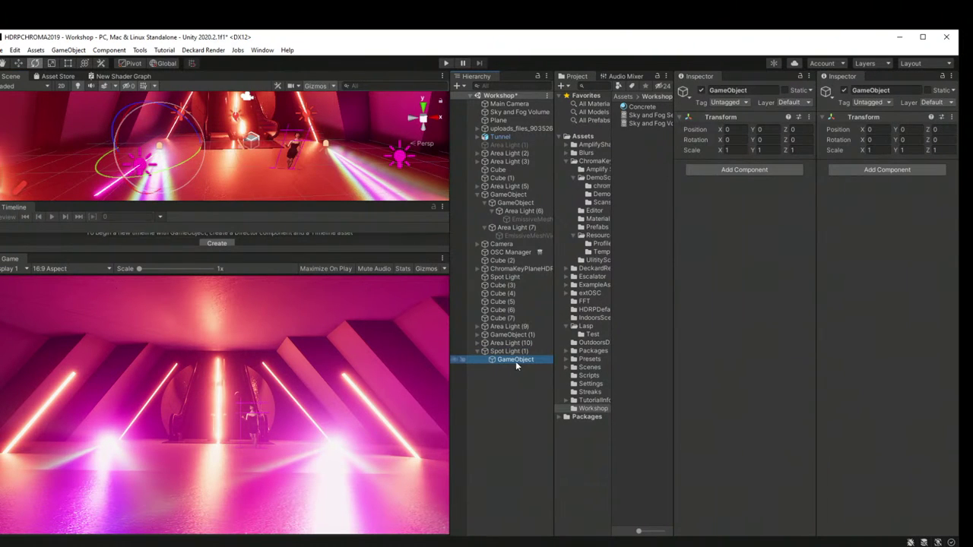
drag(515, 360, 508, 351)
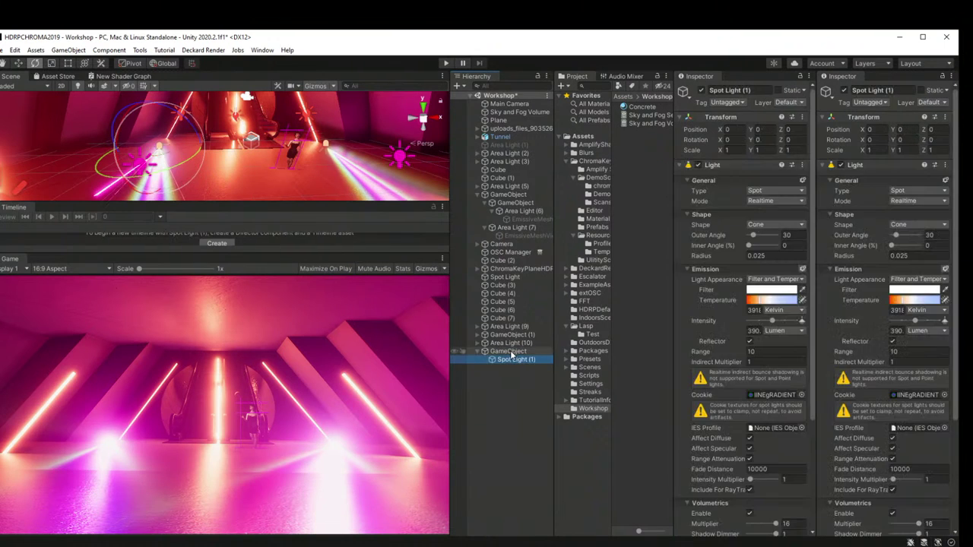
click(508, 352)
click(508, 361)
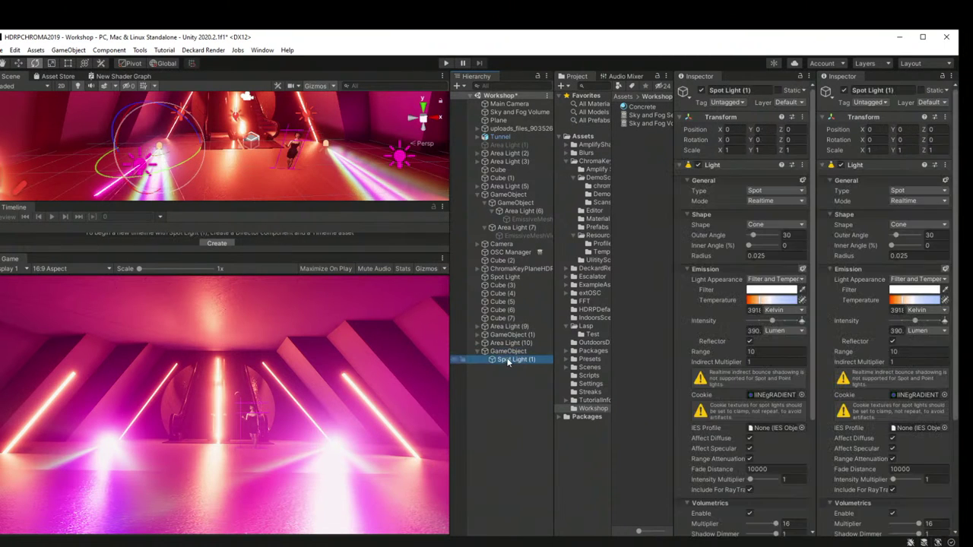
click(523, 352)
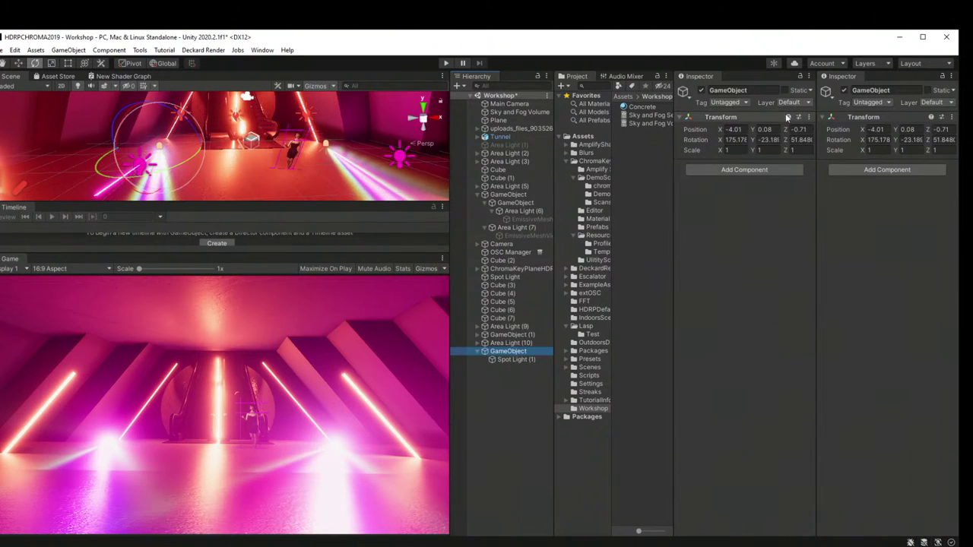
Step: Reset the new pivot's rotation and position to 0, 0, 0
click(734, 140)
text(0)
key(Tab)
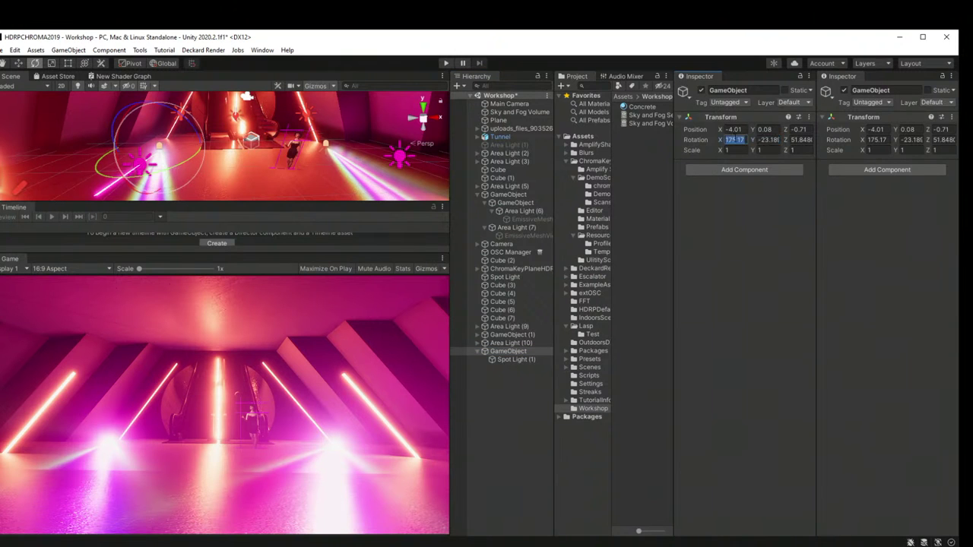
text(0)
key(Tab)
text(0)
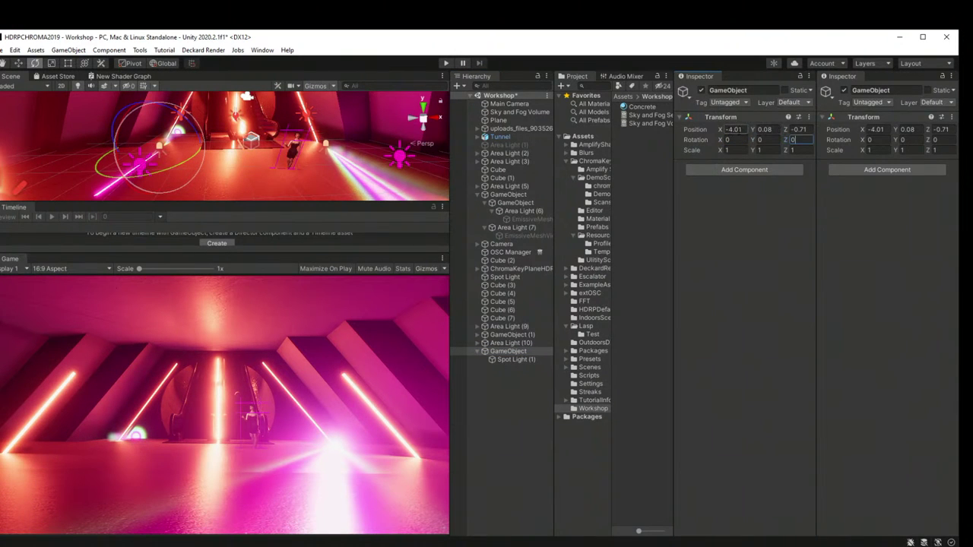
click(735, 130)
text(0)
key(Tab)
text(0)
key(Tab)
text(0)
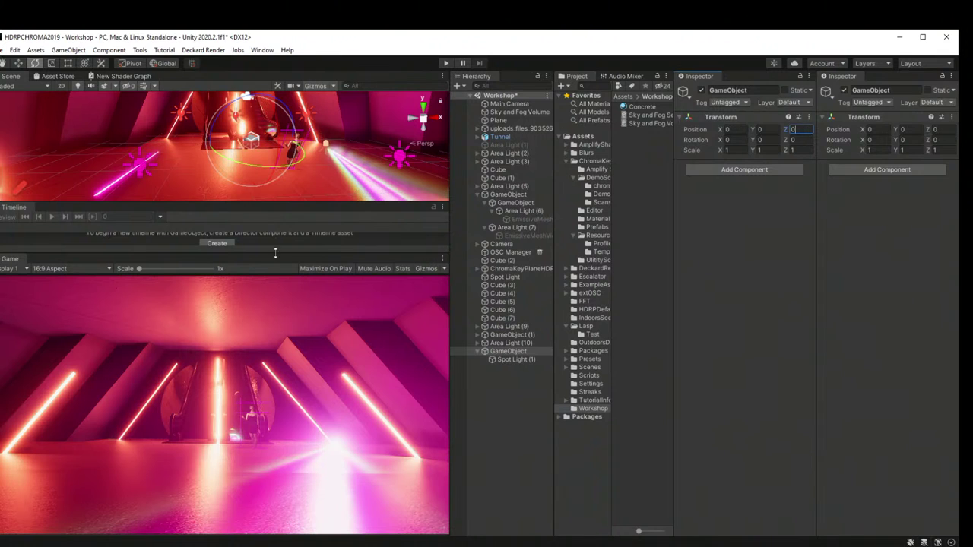
click(508, 351)
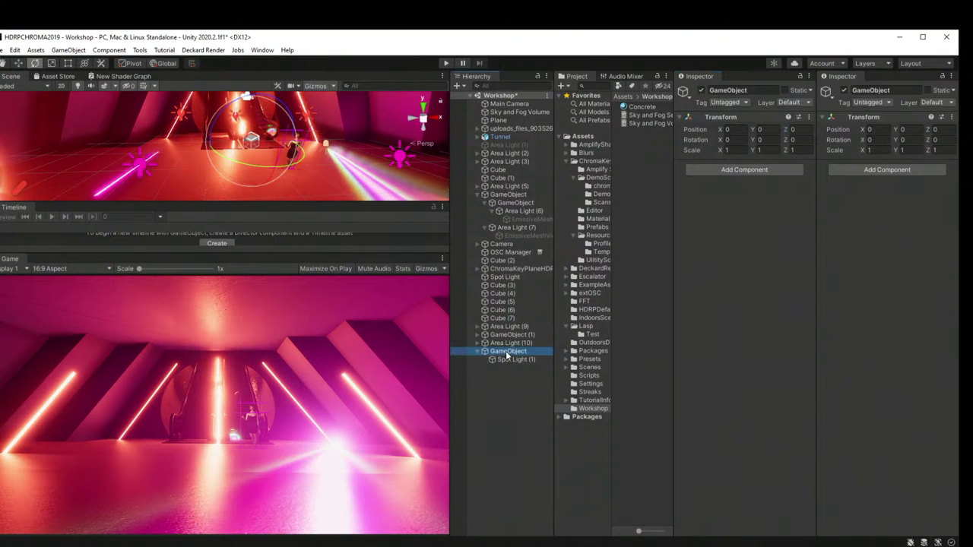
Step: Place the pivot at -4.14, 0.48, -1.31 on the tunnel's left, turned 154.78° Y
click(16, 63)
drag(245, 146, 132, 93)
click(35, 63)
drag(164, 161, 95, 161)
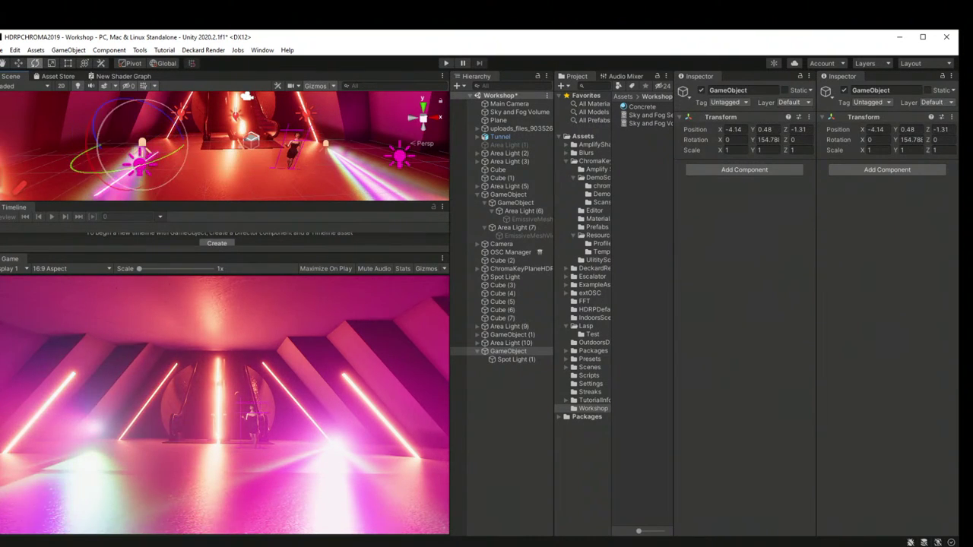
click(19, 63)
Step: Delete the original Spot Light and reselect the audio-tracker GameObject
click(329, 145)
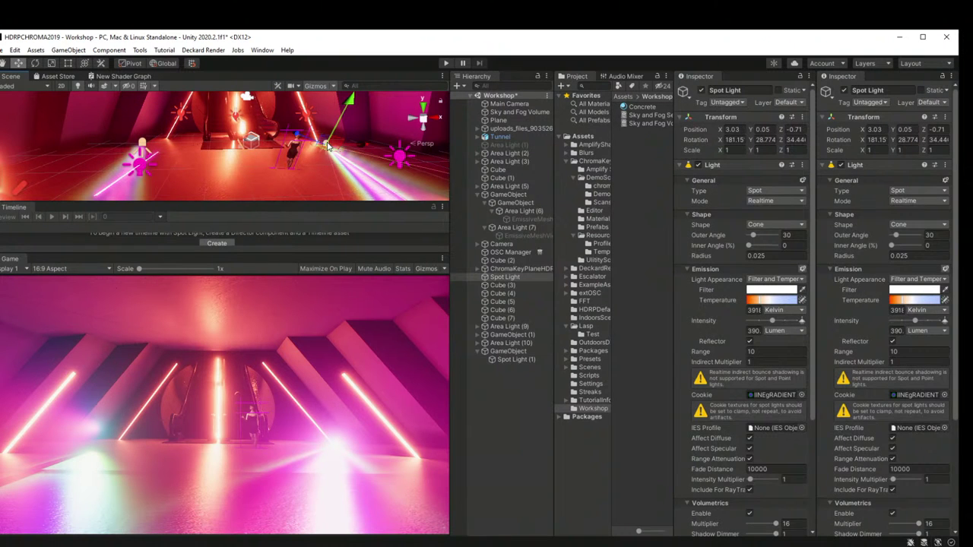
key(Delete)
click(314, 180)
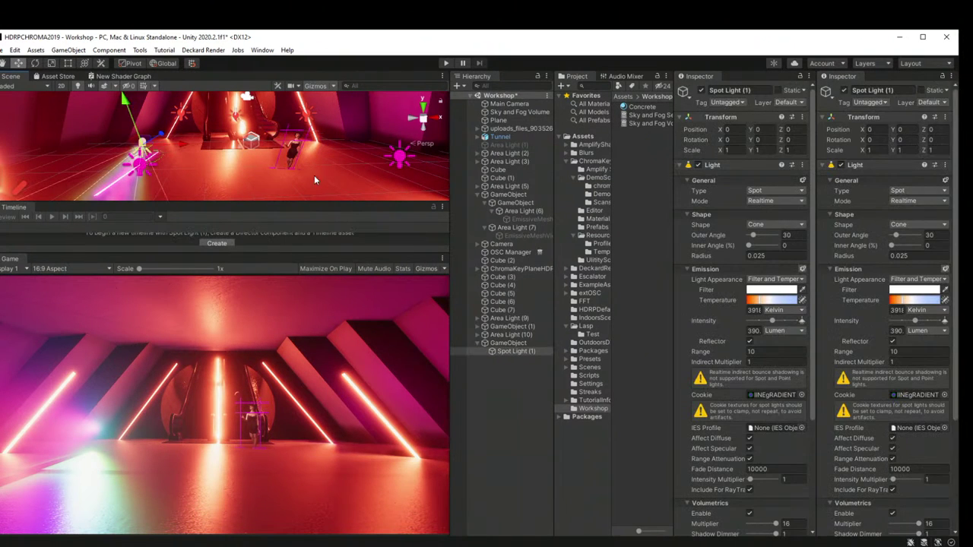
click(507, 344)
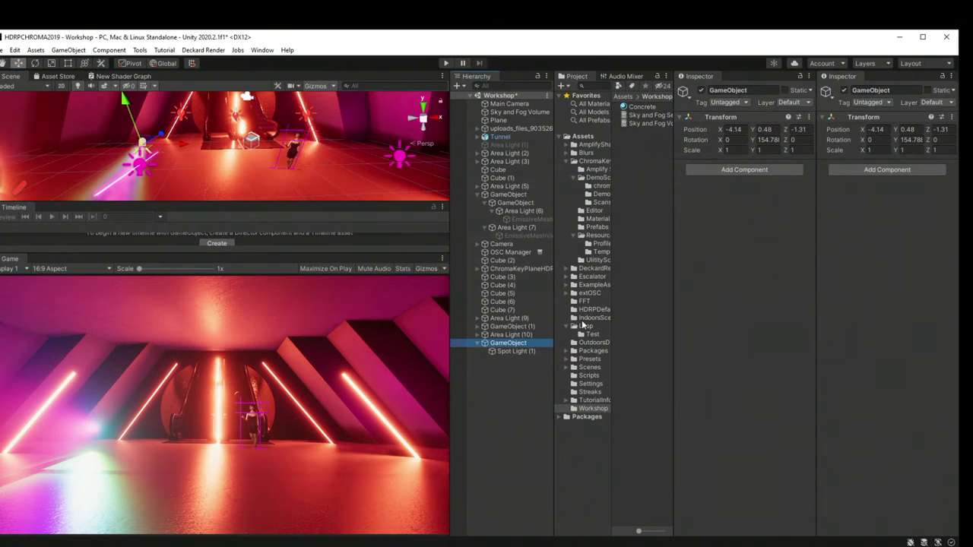
click(508, 195)
Step: Drive Spot Light (1)'s localRotation from 0 to 60° X with the binder, and play
scroll(724, 447, down, 5)
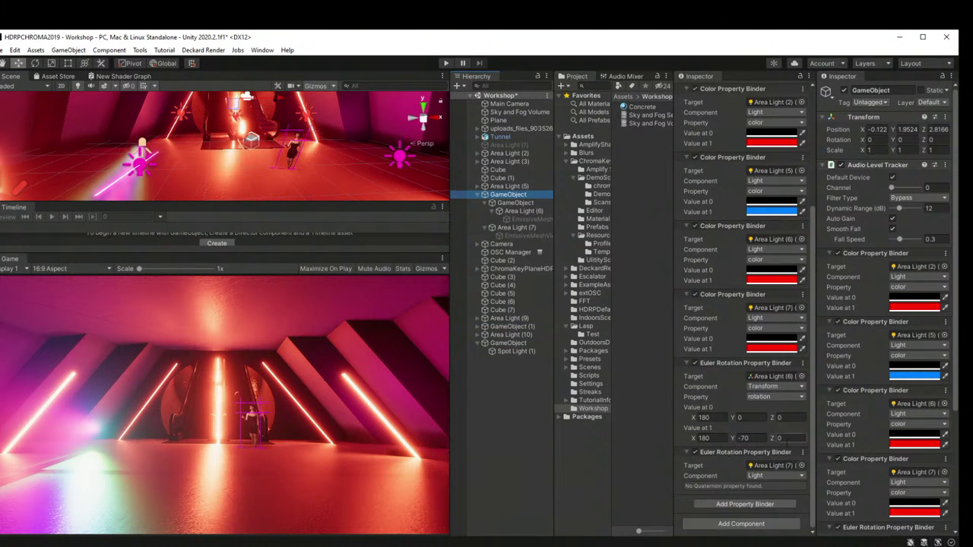
click(774, 397)
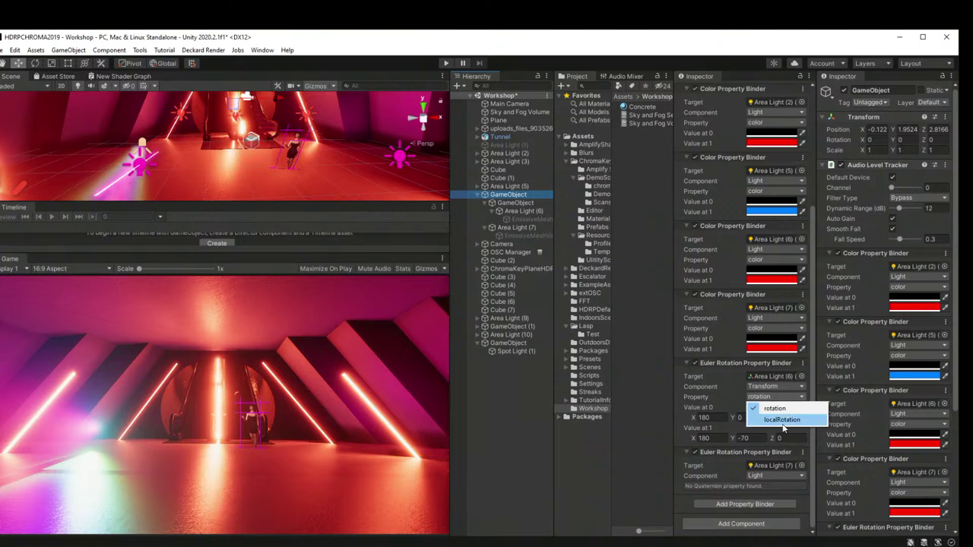
click(782, 419)
drag(512, 353, 783, 376)
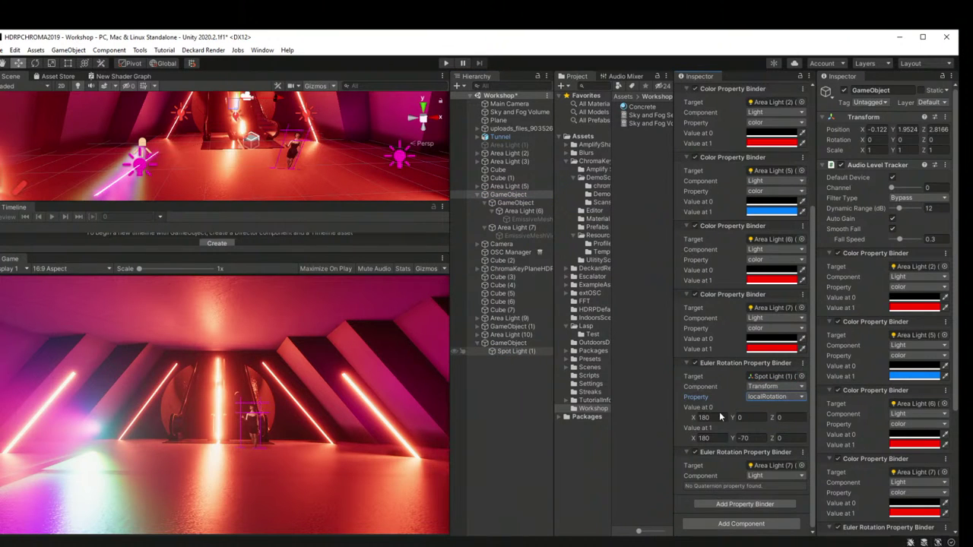
middle_drag(312, 164, 286, 146)
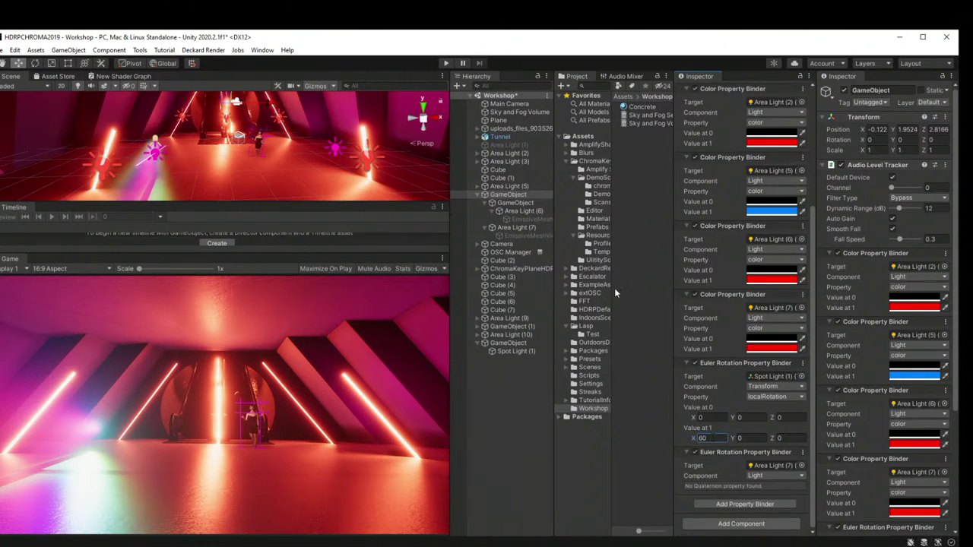
click(444, 64)
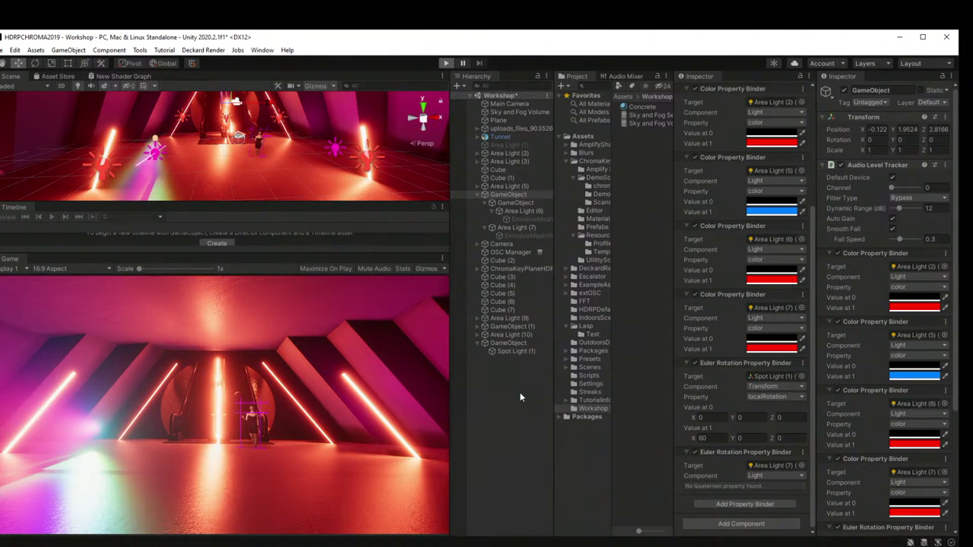
click(512, 343)
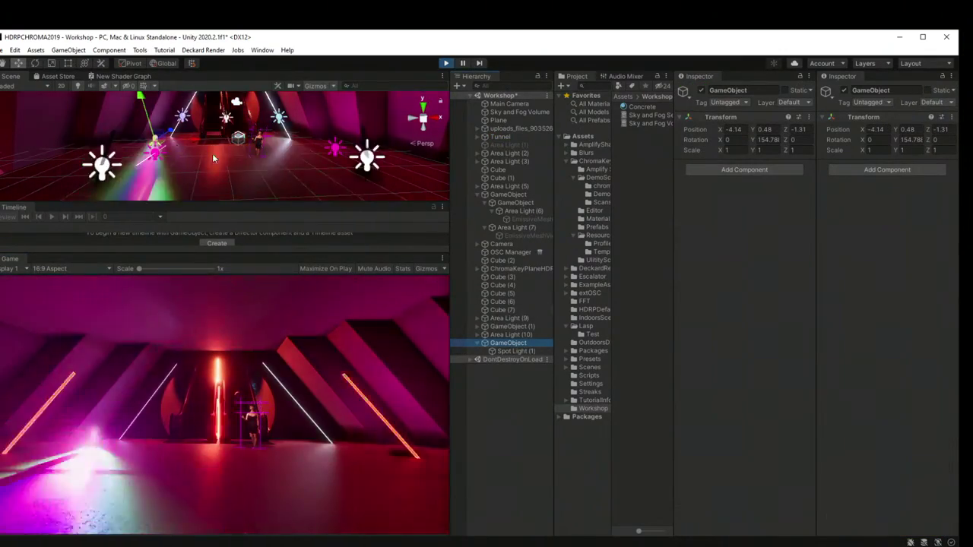
Step: Tilt the spot-light pivot with the rotate gizmo during Play mode to test angles
click(35, 63)
drag(160, 144, 182, 118)
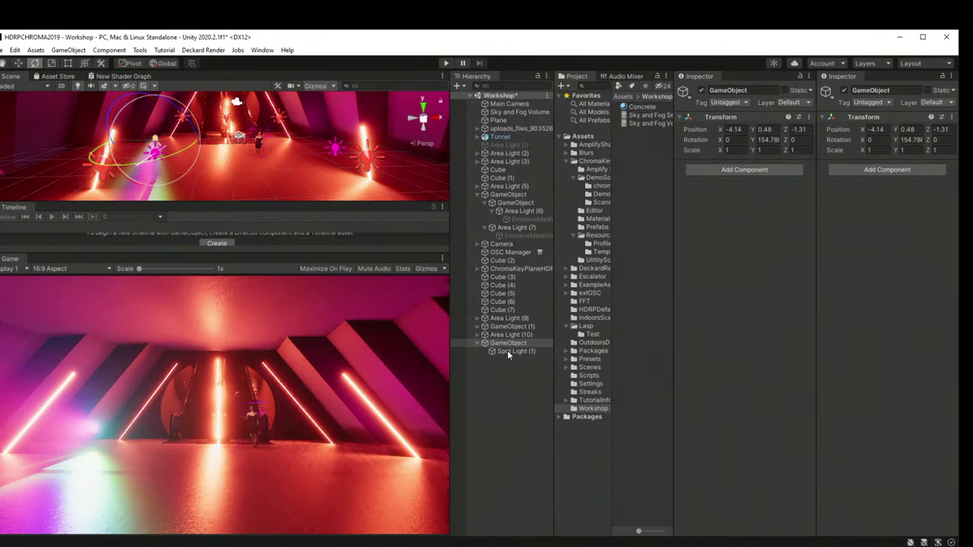
Step: Duplicate the spot-light pivot and drag the copy, GameObject (2), across to X 2.27
click(509, 344)
key(ctrl+d)
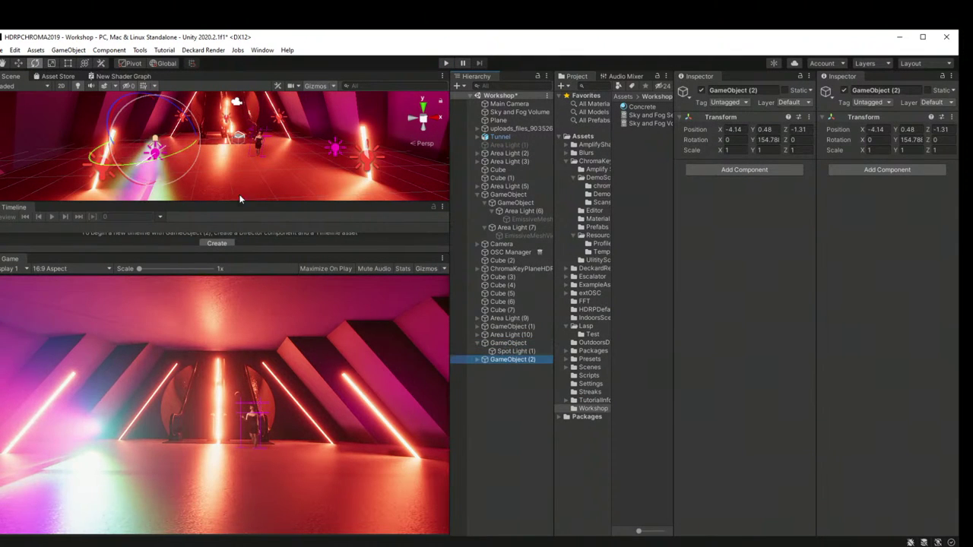
click(19, 64)
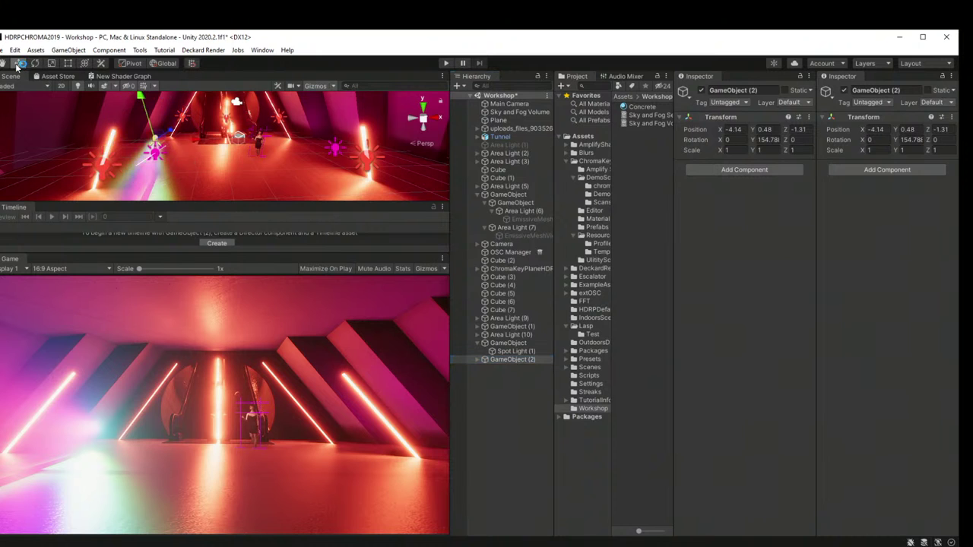
drag(268, 146, 315, 154)
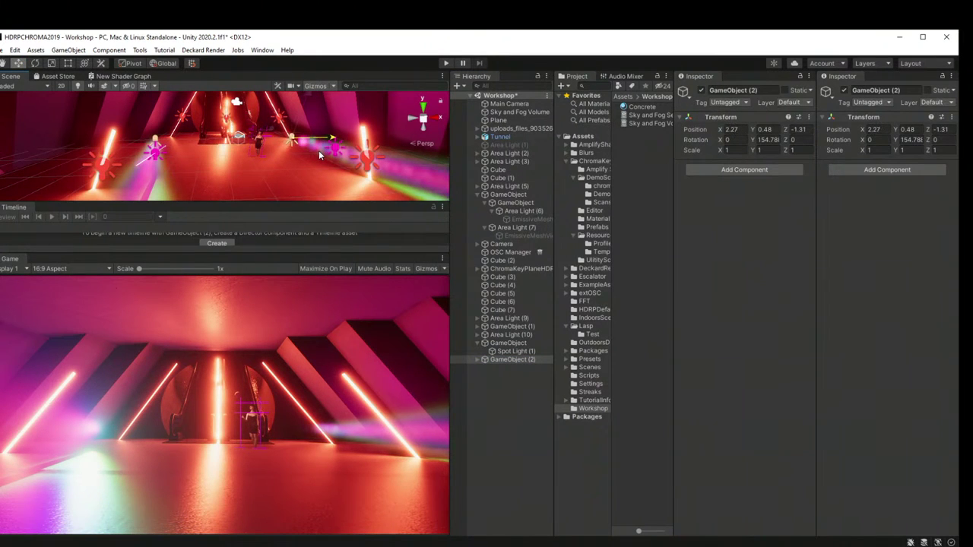
Step: Collapse the first pivot's children in the Hierarchy and select GameObject (2)
click(525, 427)
click(509, 344)
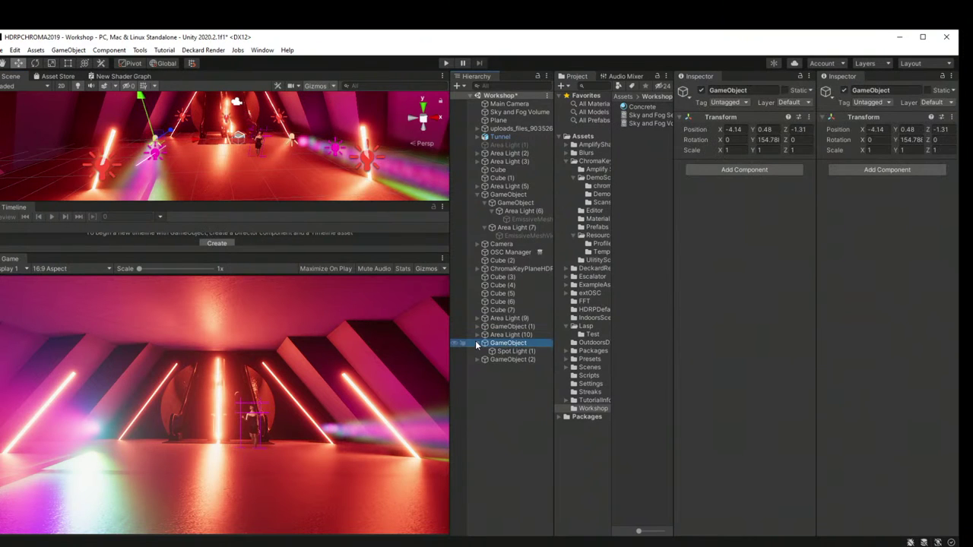
click(477, 344)
click(491, 352)
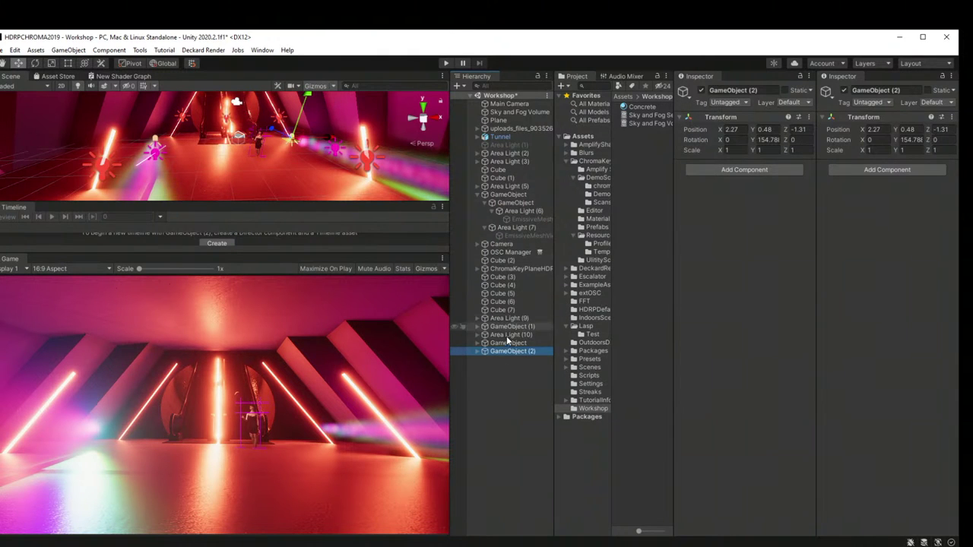
Step: Assign GameObject (2)'s spotlight to the second rotation binder, driving its localRotation
click(506, 195)
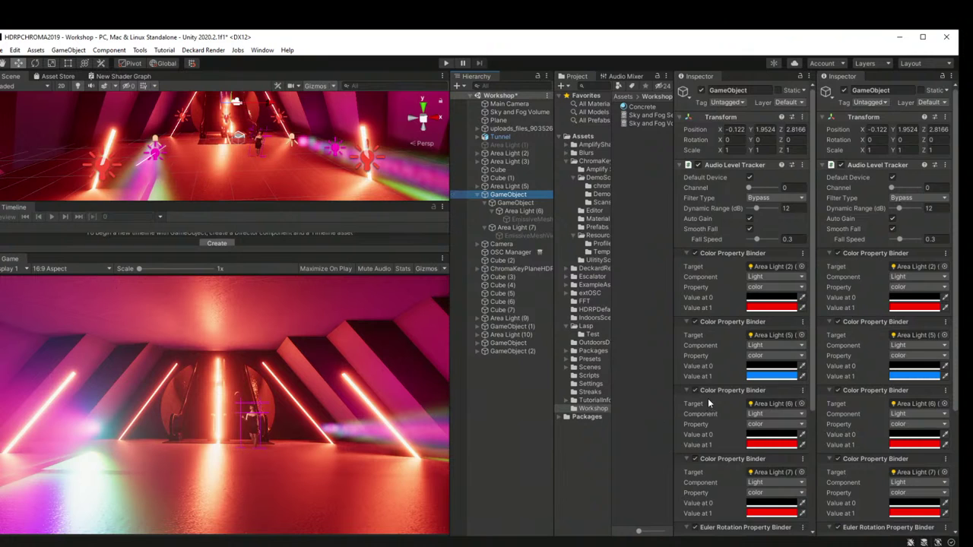
scroll(745, 401, down, 10)
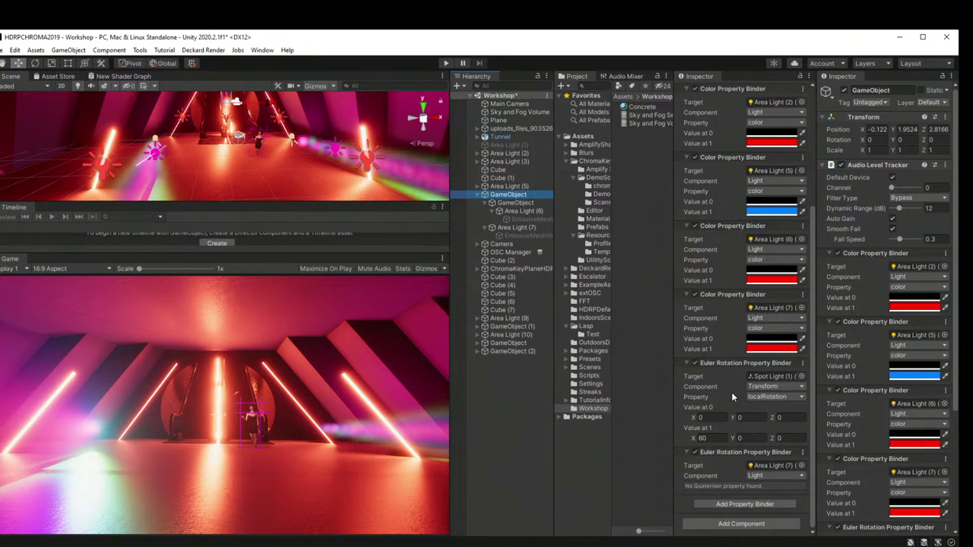
click(477, 351)
click(501, 359)
drag(501, 359, 770, 465)
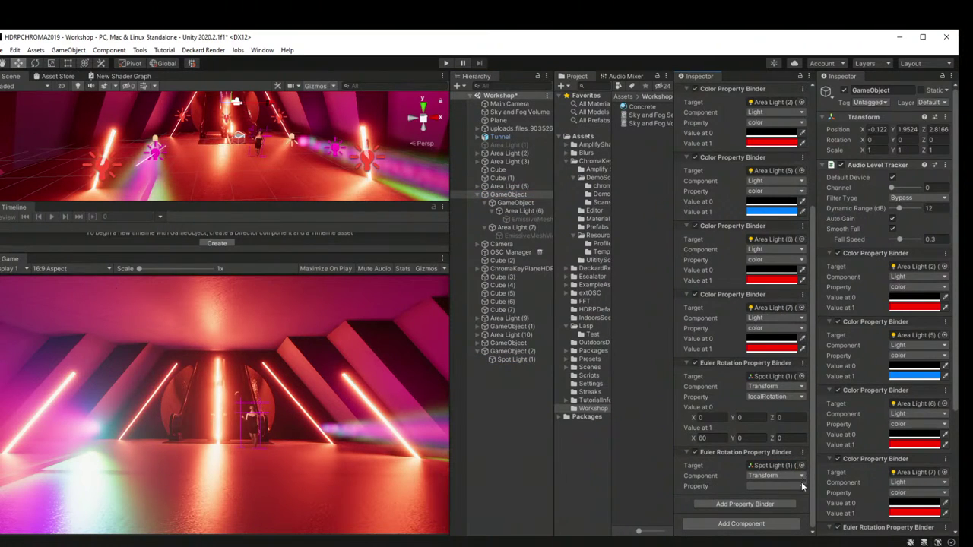
click(799, 486)
click(783, 510)
Step: Set the second binder's full-level rotation to X 60, Y 0 and run the scene
click(722, 468)
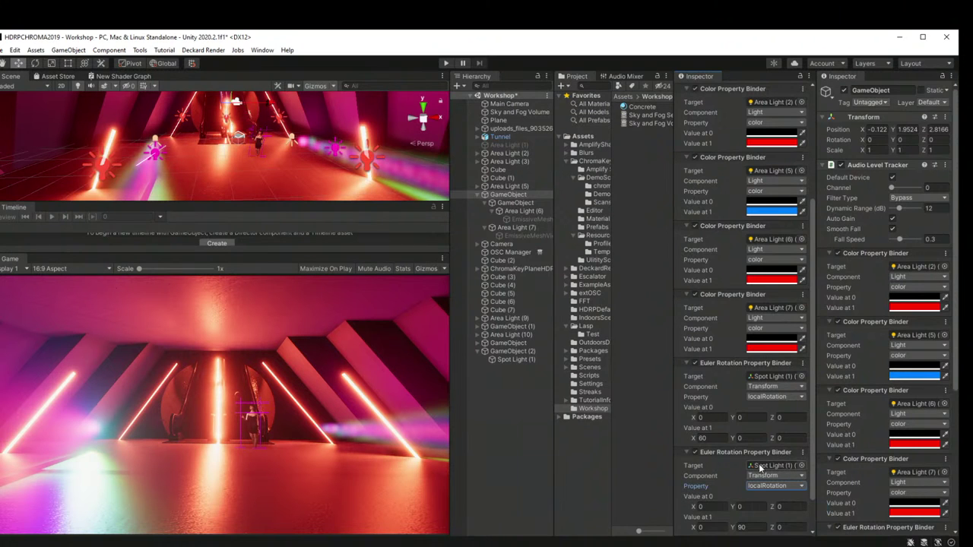
scroll(749, 483, down, 2)
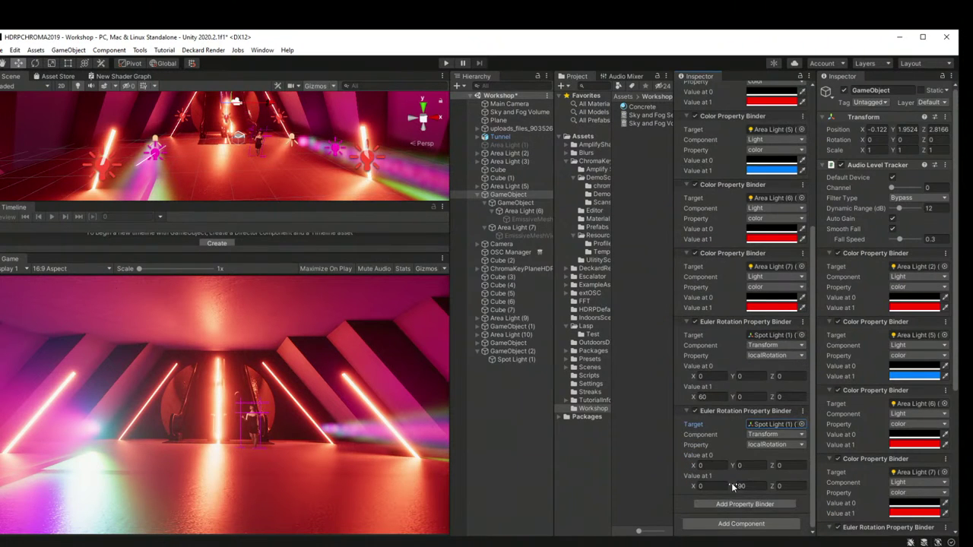
click(701, 486)
text(60)
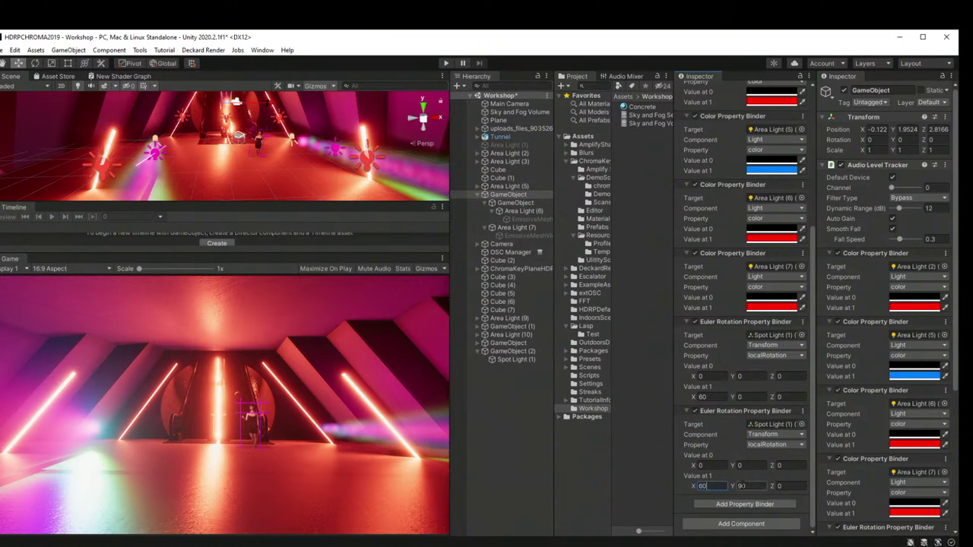
key(Tab)
text(0)
key(Return)
click(445, 63)
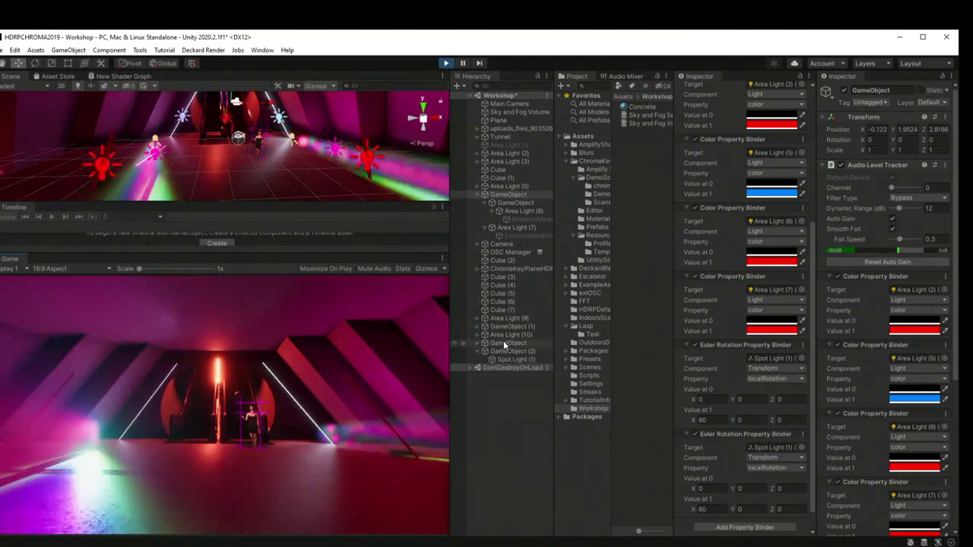
Step: Rotate the GameObject pivot with the Rotate gizmo to about -9.4, 141.9, 47.7
click(512, 351)
click(512, 343)
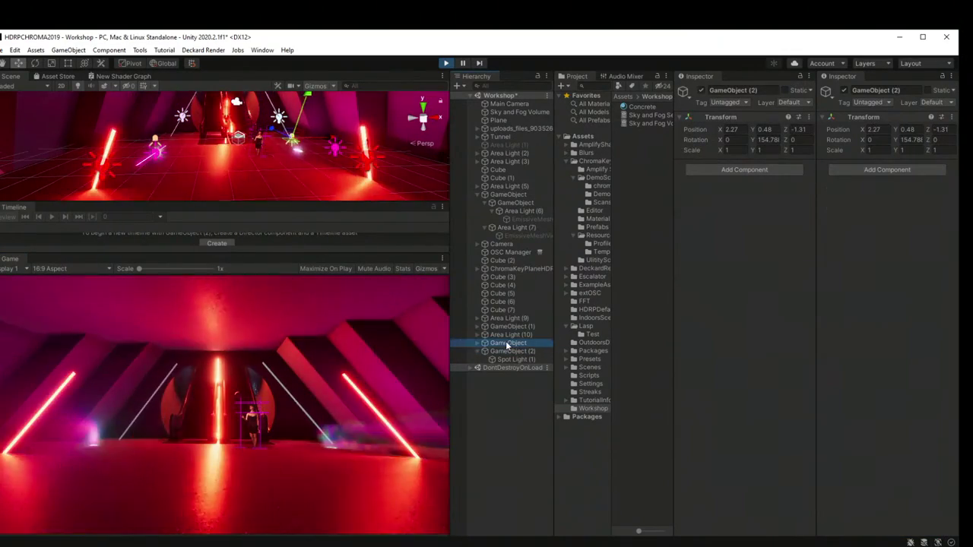
click(34, 63)
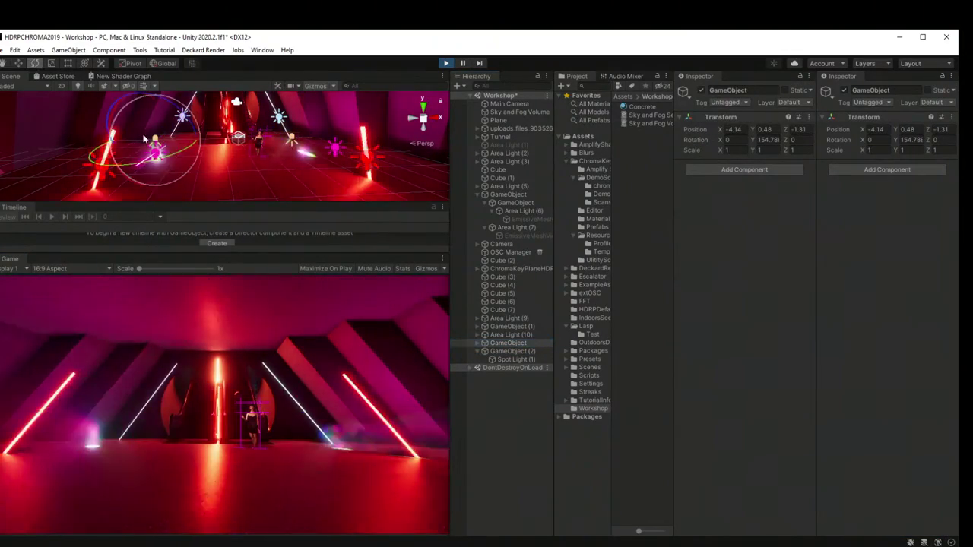
drag(156, 106, 235, 179)
drag(168, 157, 194, 125)
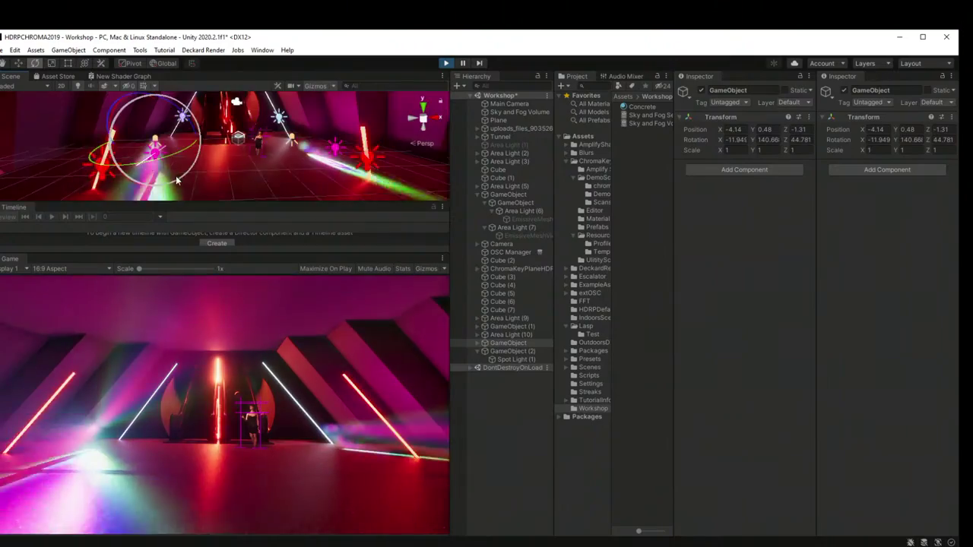
mouse_move(180, 179)
mouse_down()
mouse_move(146, 181)
mouse_move(169, 176)
mouse_up()
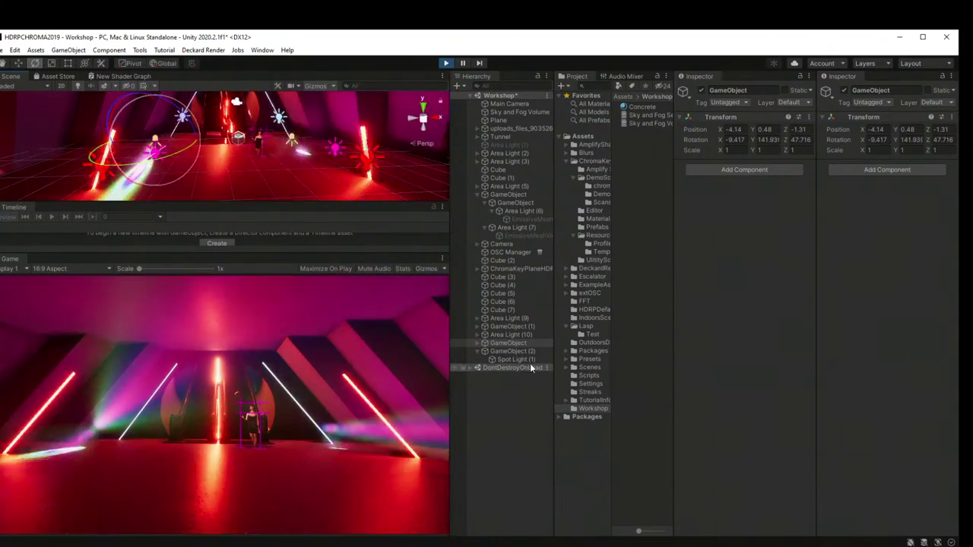
click(521, 342)
click(808, 118)
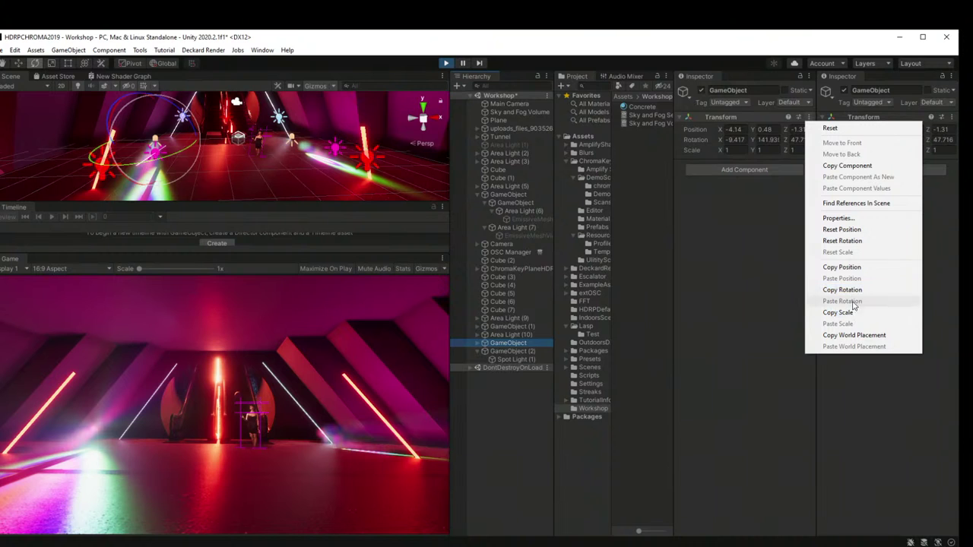
Step: Copy the tuned Transform (-9.417, 141.93, 47.716), stop play, and paste it onto GameObject
click(847, 165)
click(473, 298)
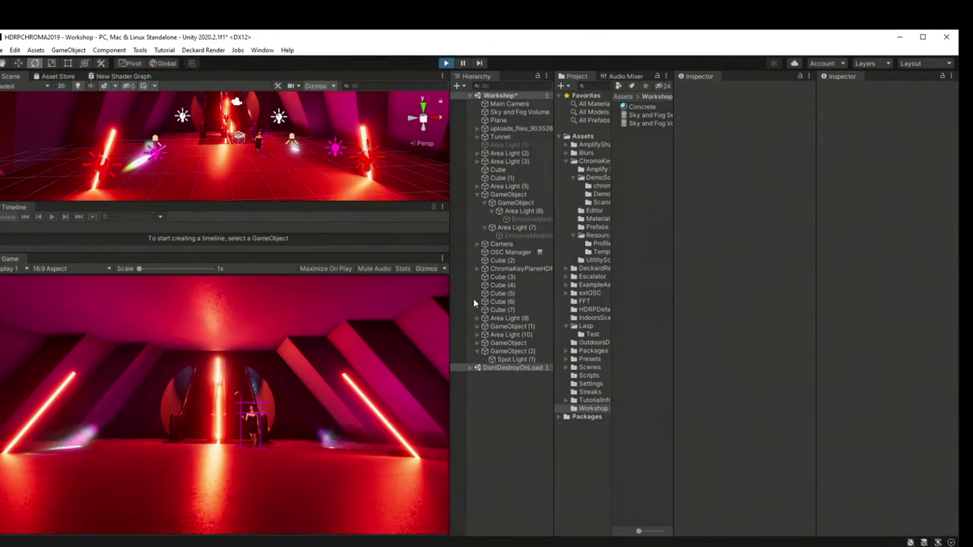
click(513, 343)
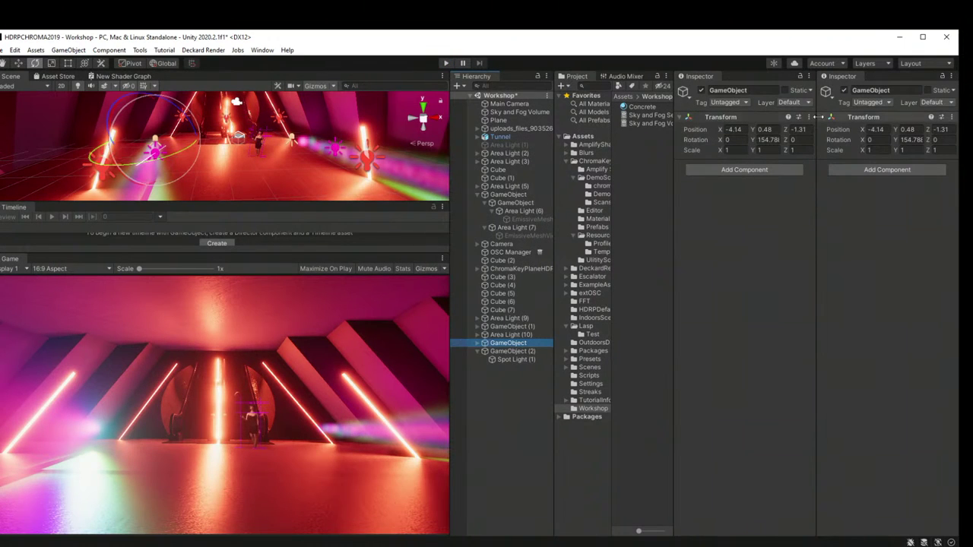
click(811, 91)
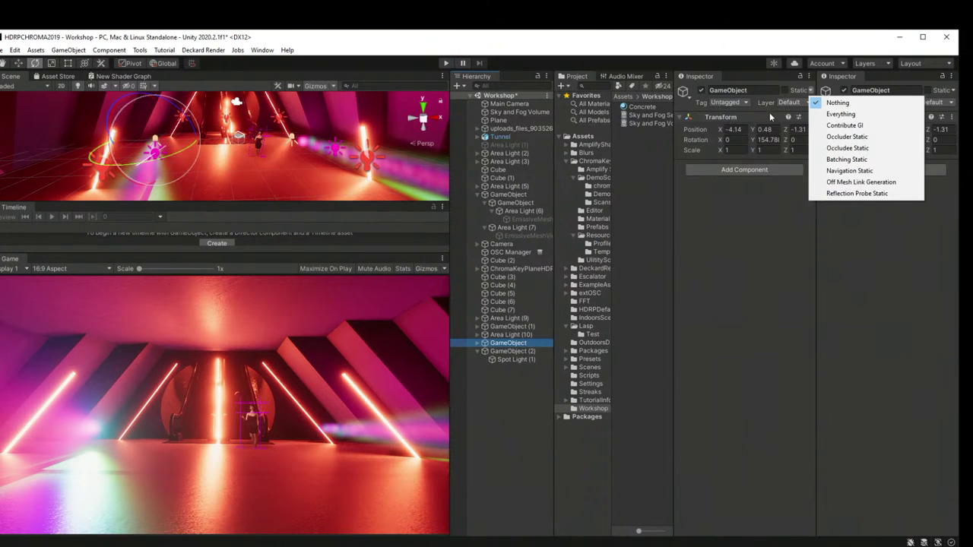
click(770, 111)
click(811, 90)
click(766, 113)
click(808, 117)
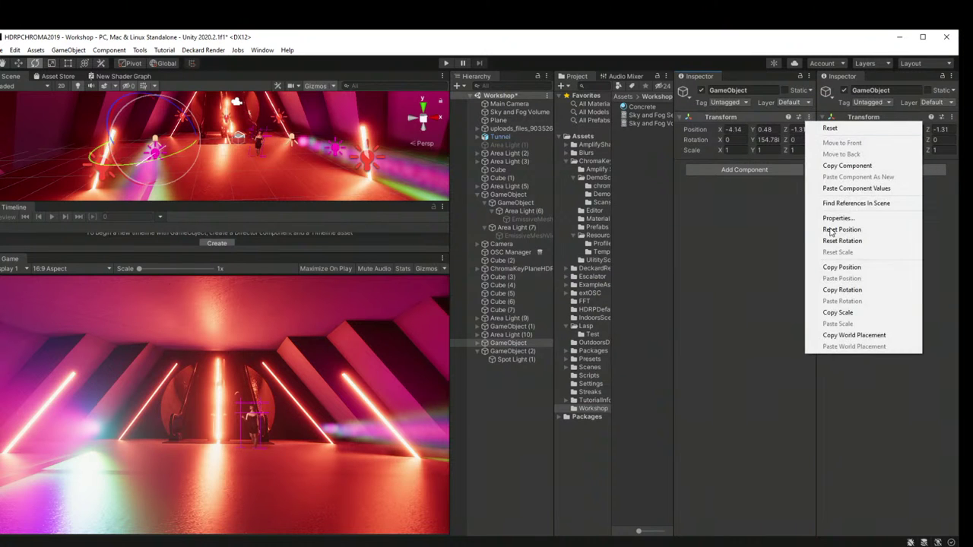
click(863, 190)
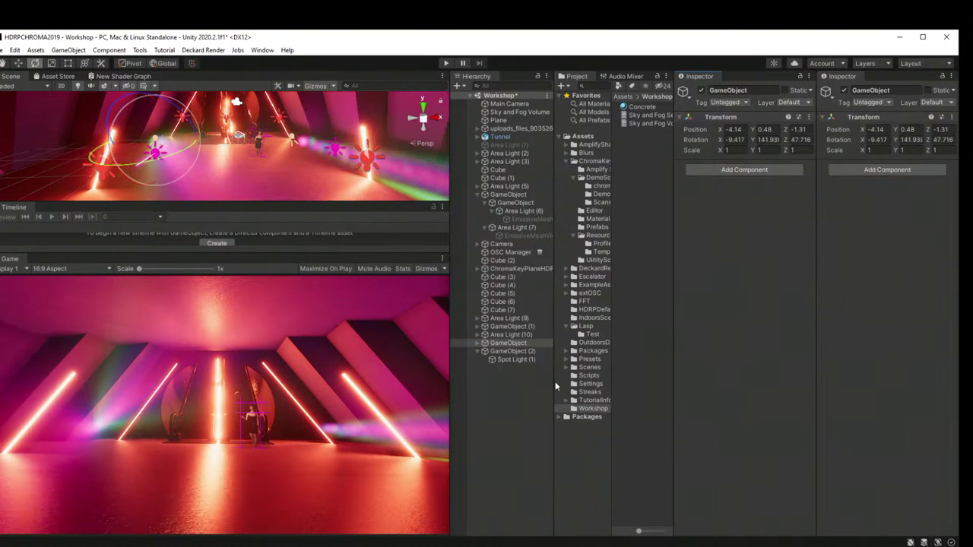
Step: Paste the same Transform values onto GameObject (2) and preview the scene
click(513, 352)
click(809, 117)
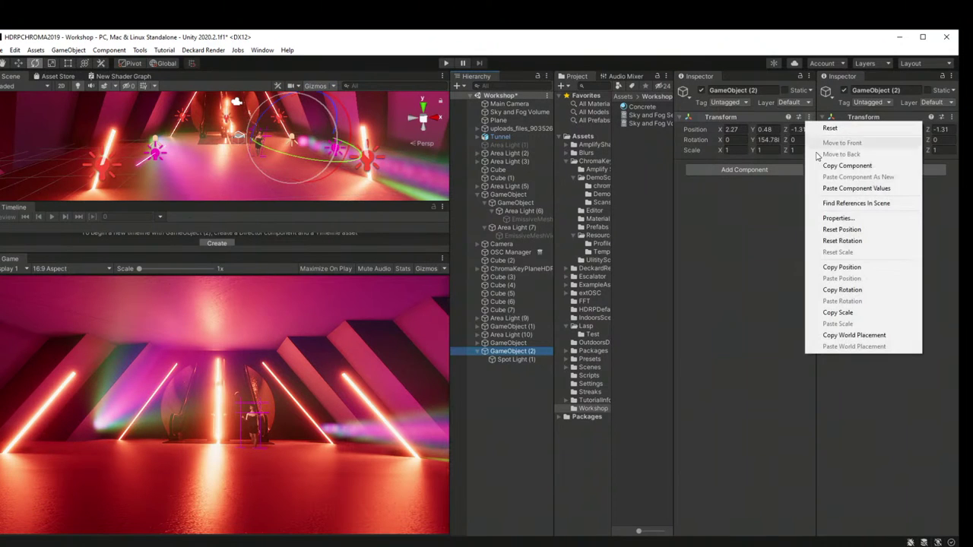
click(855, 189)
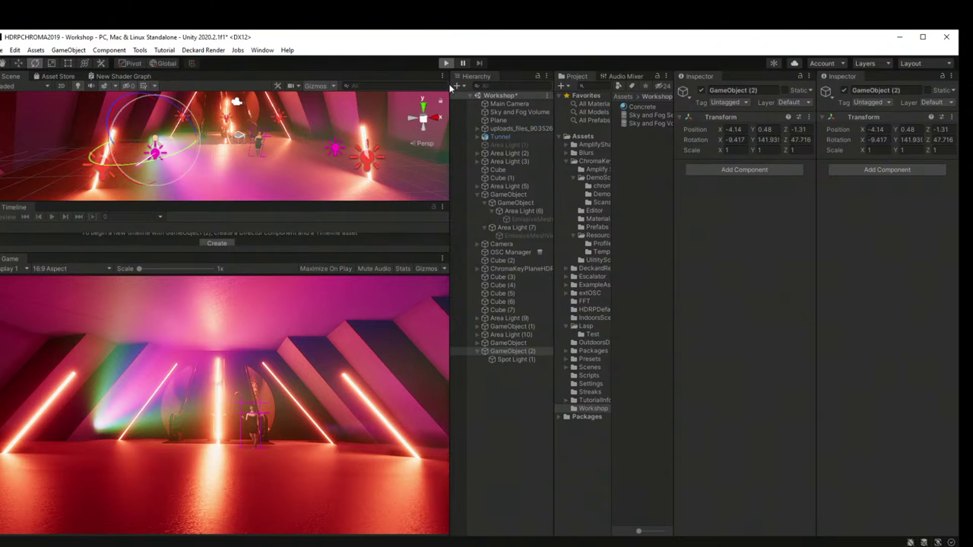
click(447, 64)
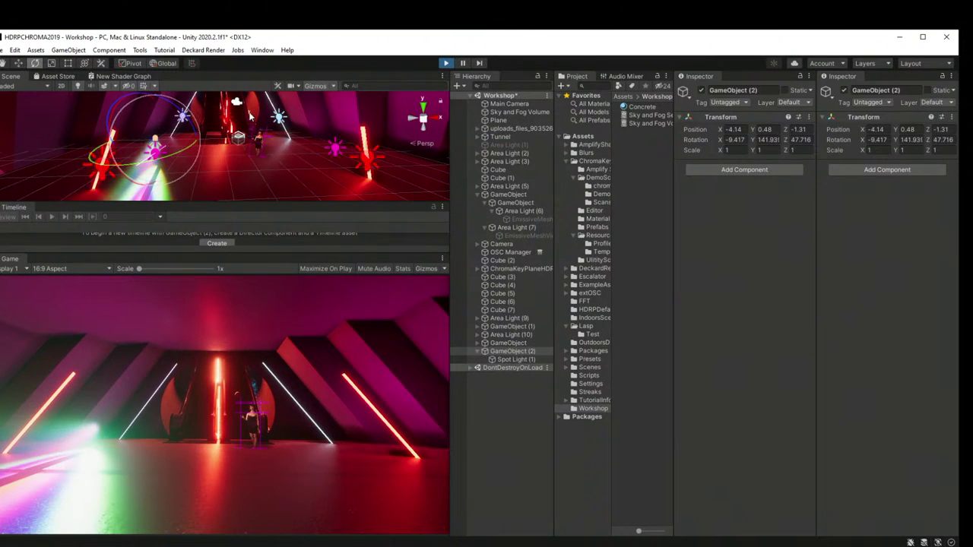
Step: Stop the scene, put GameObject (2) back at X 2.36, and run it again
click(447, 64)
key(w)
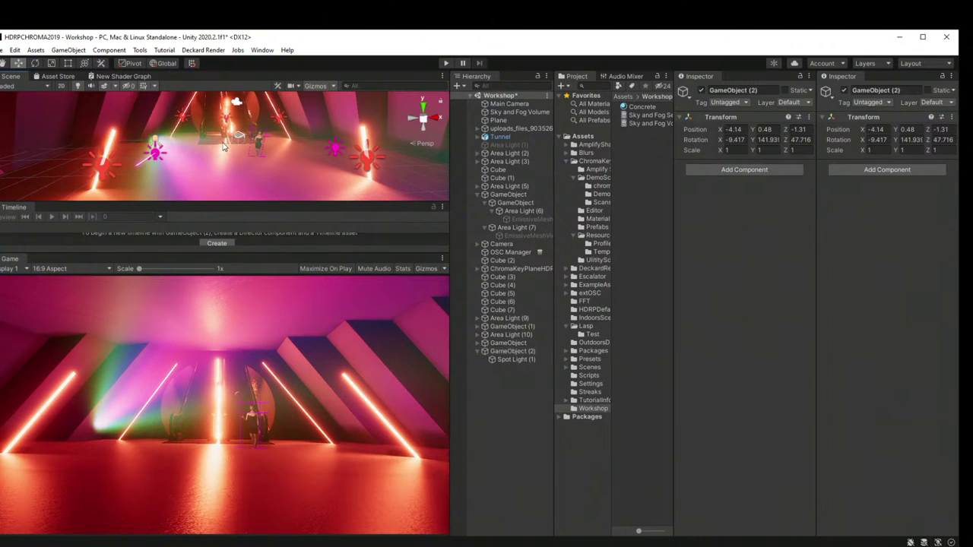
click(520, 112)
click(512, 351)
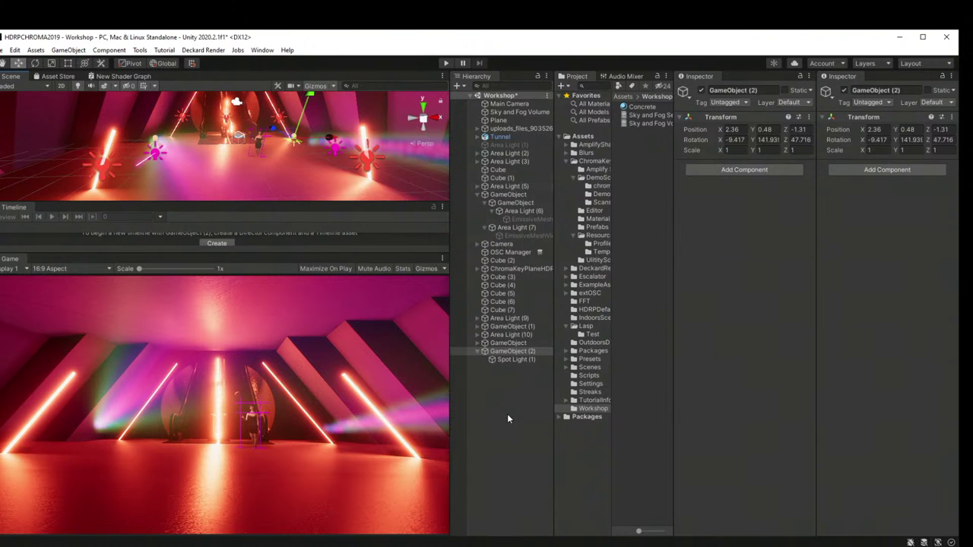
click(493, 352)
click(471, 411)
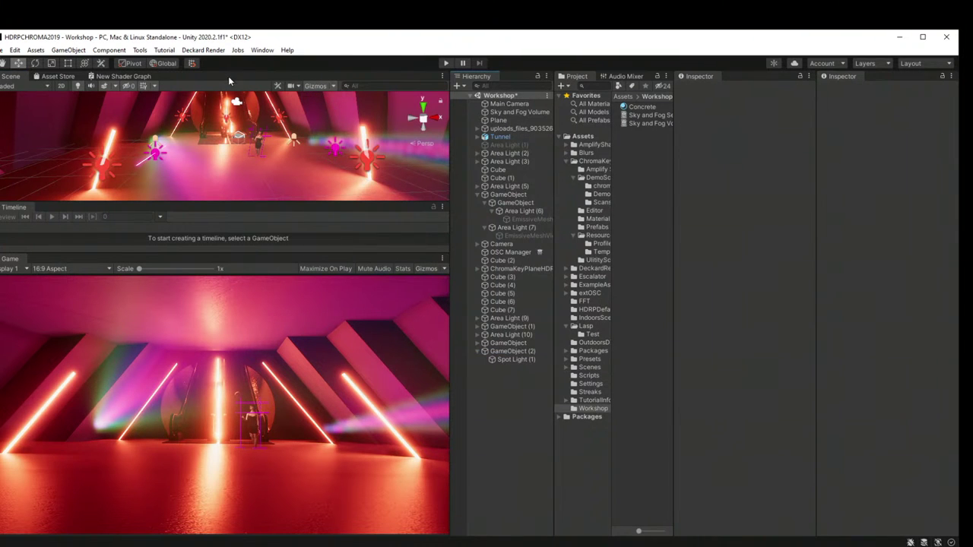
click(446, 63)
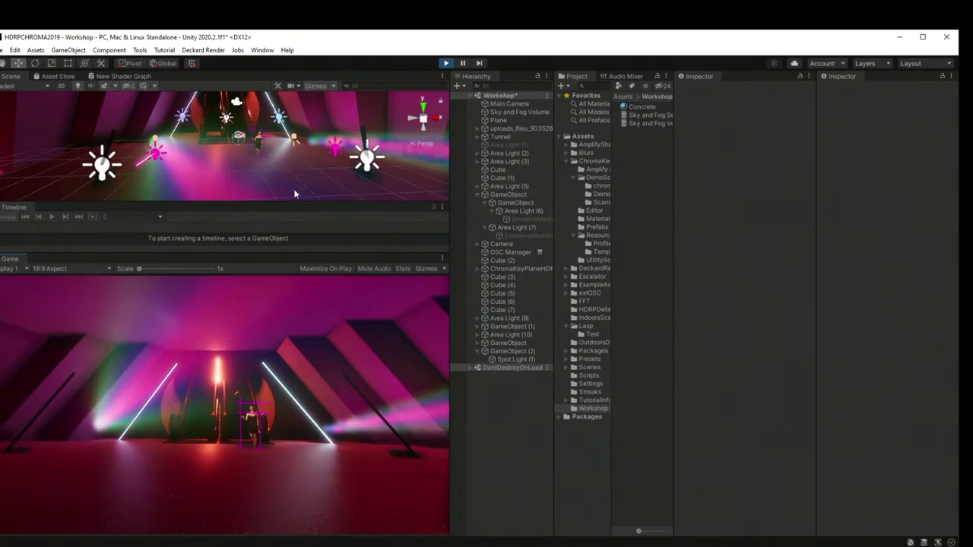
Step: Tilt Spot Light (1) to about 25 on X during play, then stop the scene
click(295, 140)
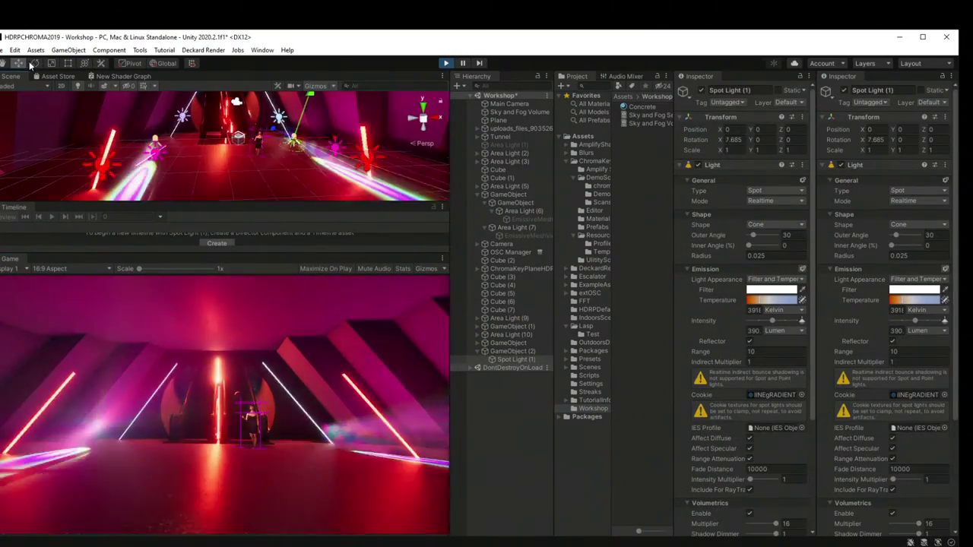
click(34, 63)
drag(283, 114, 289, 131)
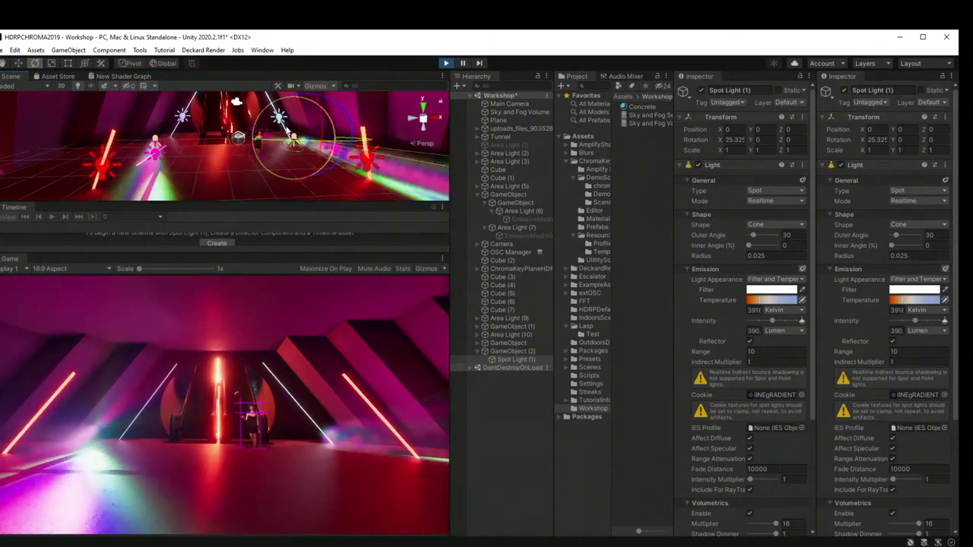
key(ctrl+p)
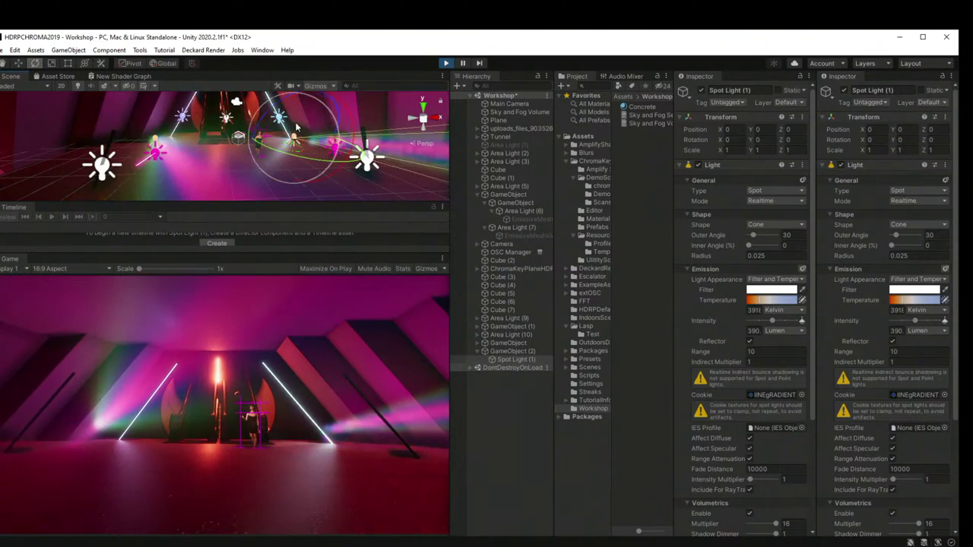
click(447, 64)
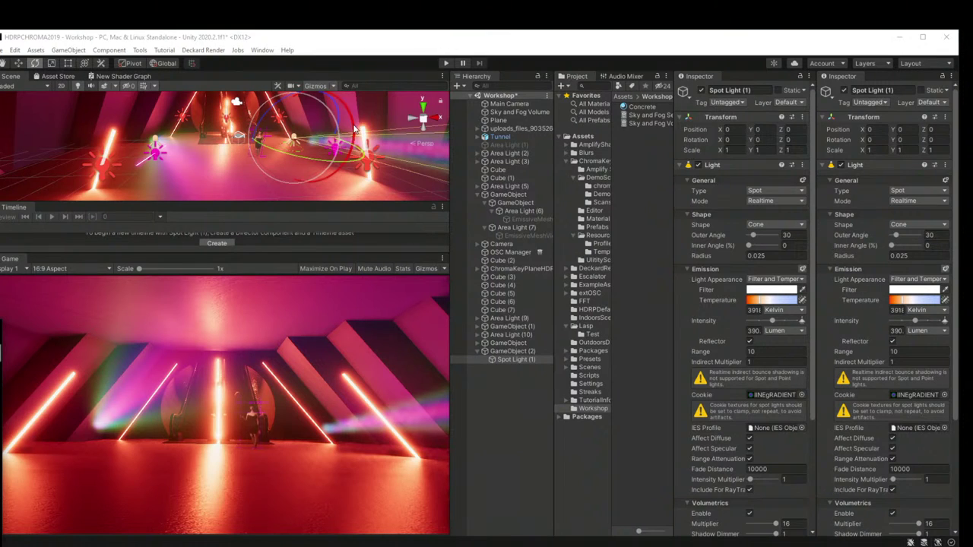
Step: Play, stop, and replay the tunnel scene to watch the audio-driven spot beams
click(446, 63)
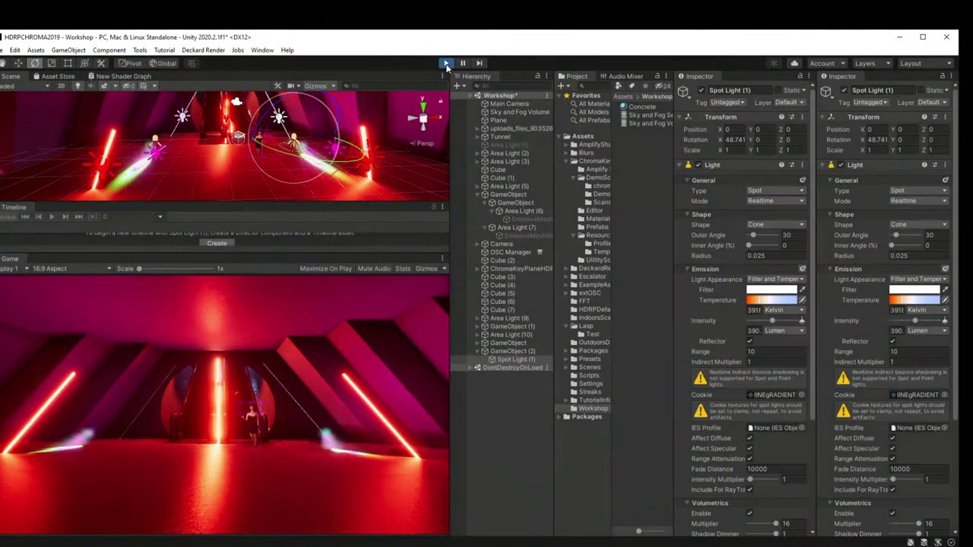
click(446, 64)
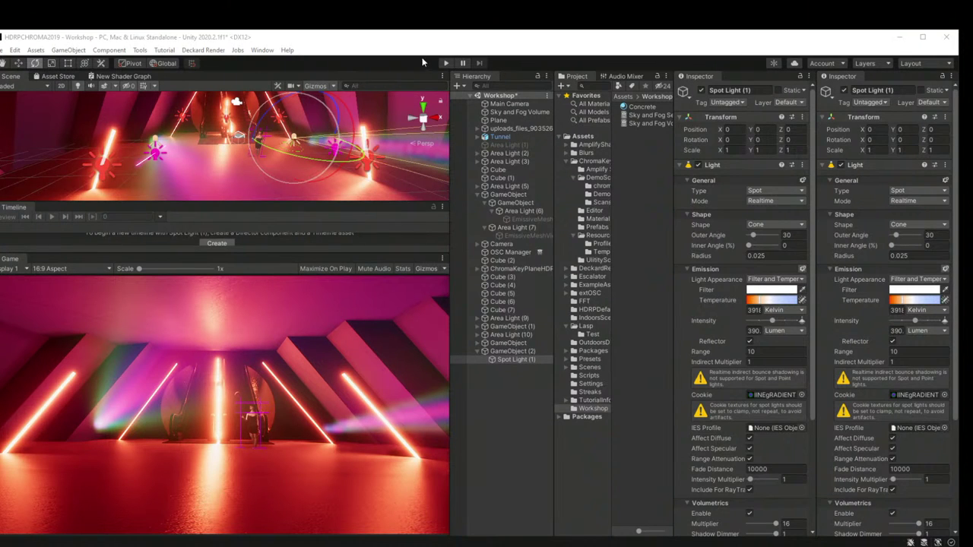
click(445, 64)
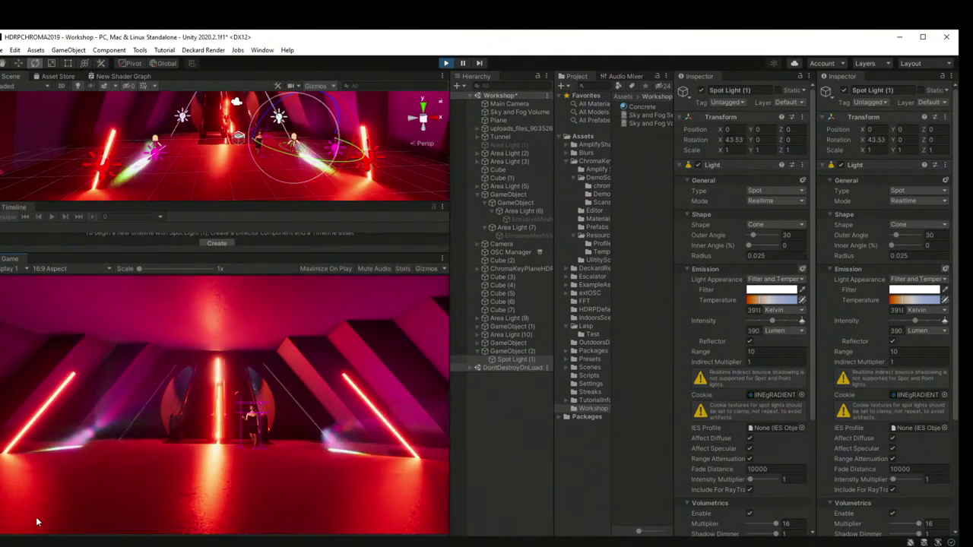
Step: Tilt Spot Light (1) slightly further down, then select its parent pivot GameObject (2)
click(508, 104)
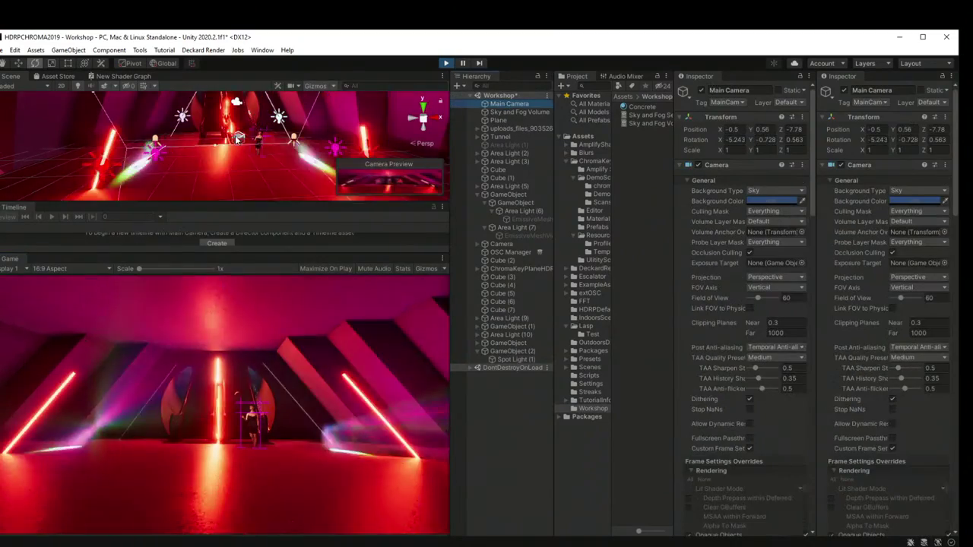
alt+drag(237, 140, 248, 190)
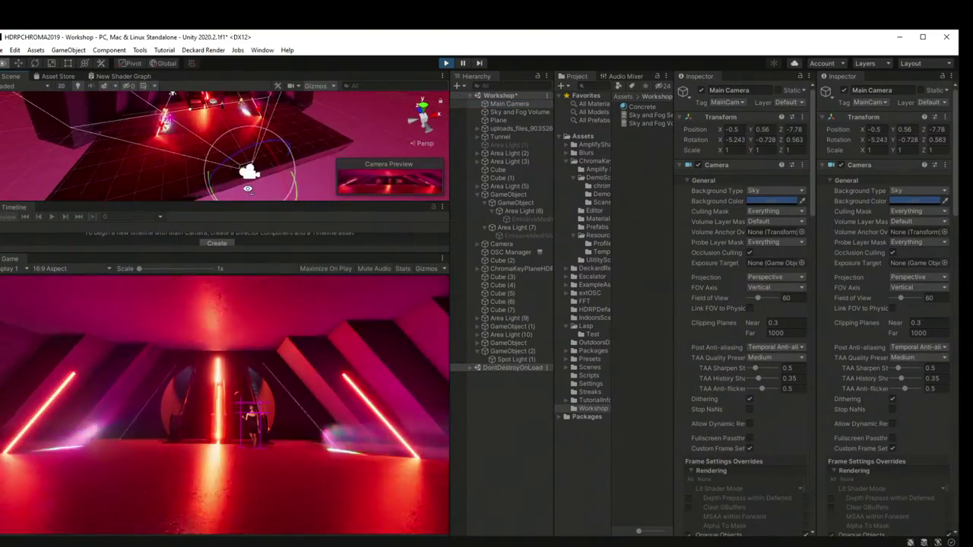
click(511, 359)
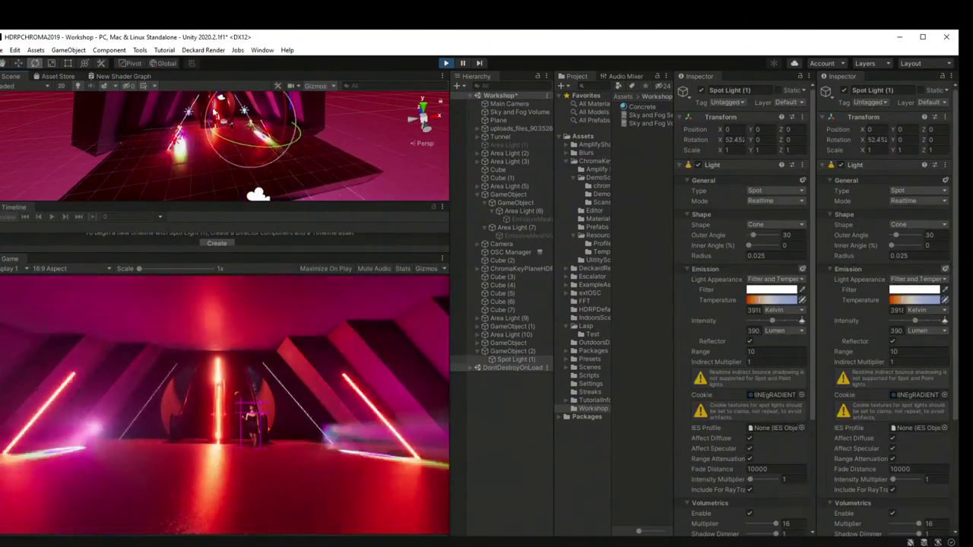
drag(216, 112, 106, 85)
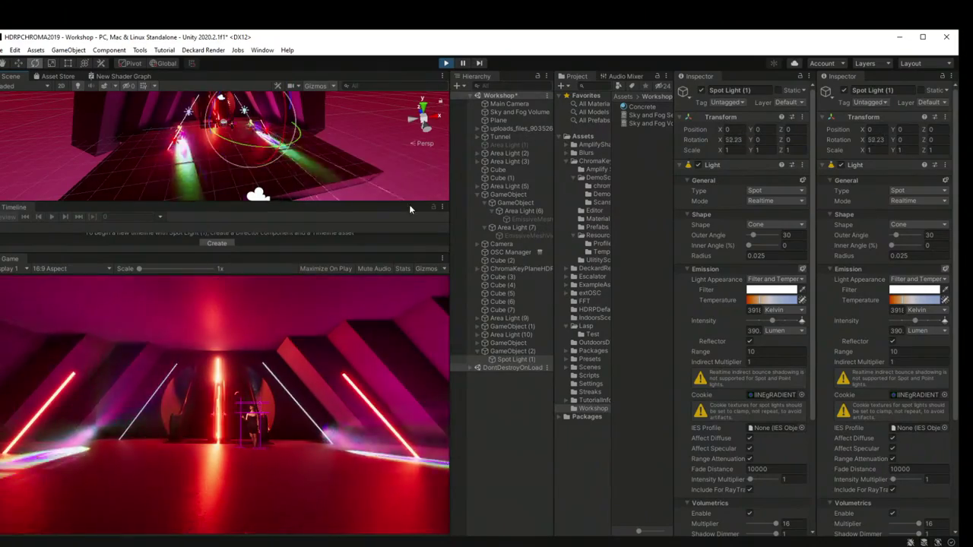
click(234, 128)
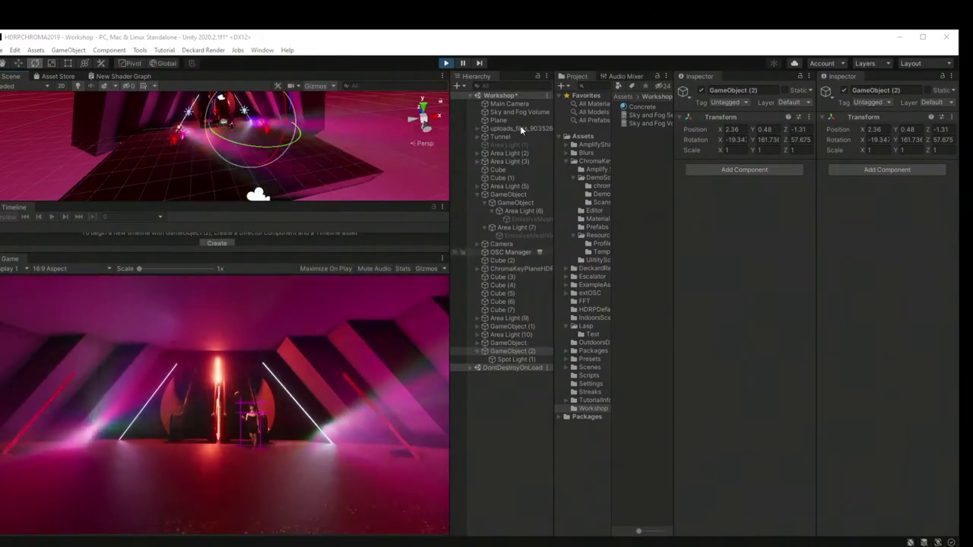
Step: Move the Main Camera back and sideways to X -2.66 and widen its field of view to about 67.8
click(499, 104)
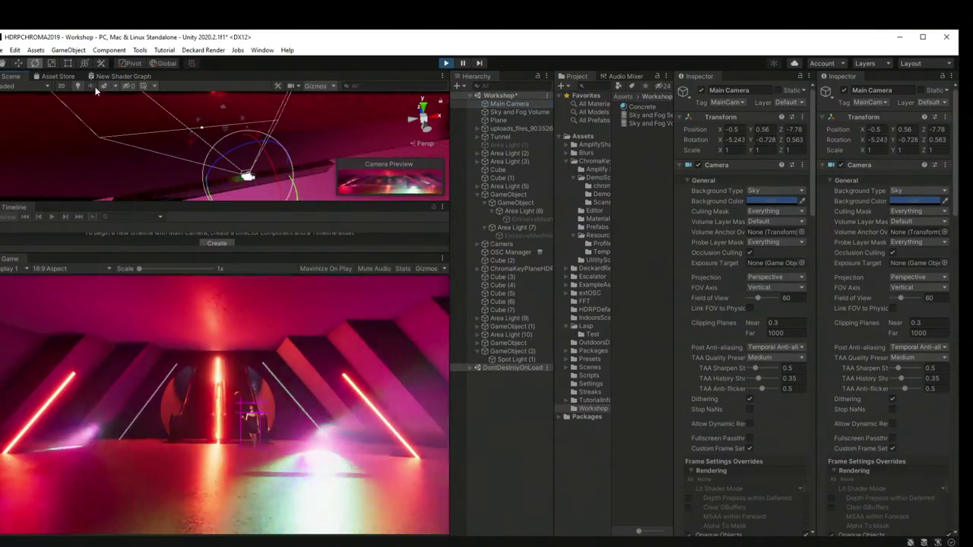
click(18, 63)
drag(251, 161, 264, 240)
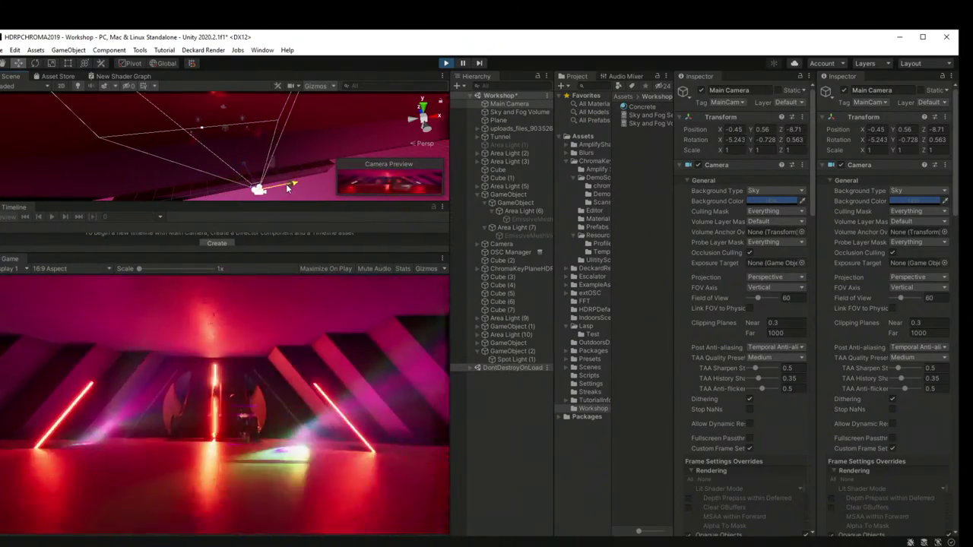
drag(288, 189, 238, 191)
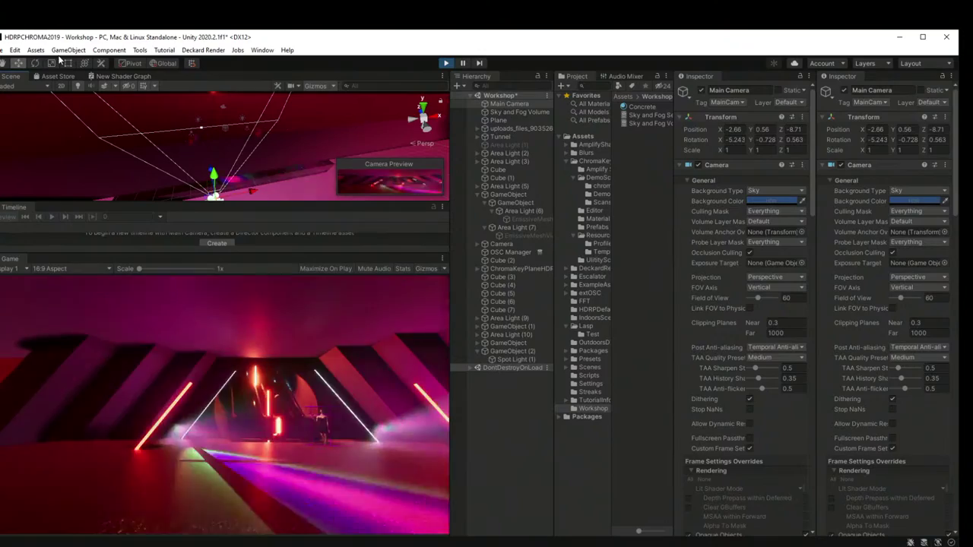
click(34, 63)
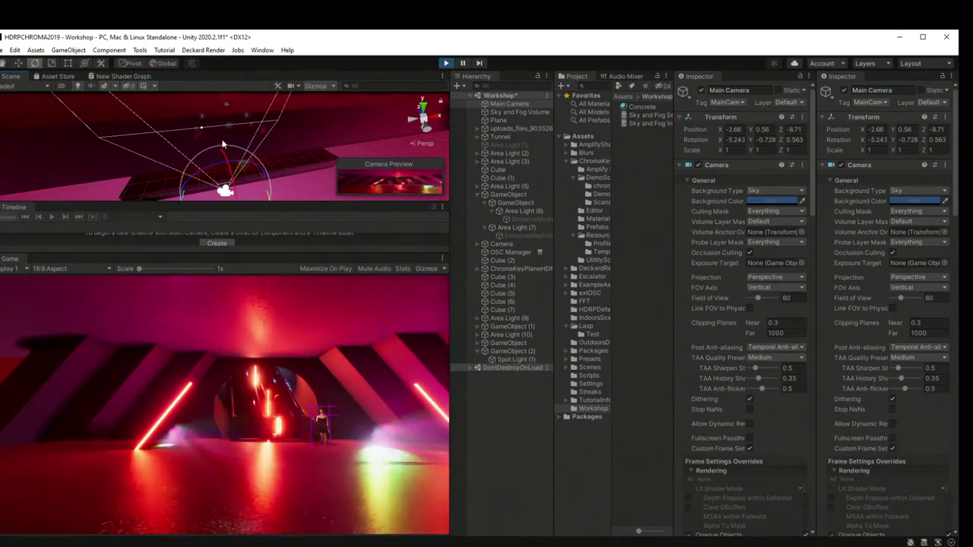
drag(201, 127, 211, 133)
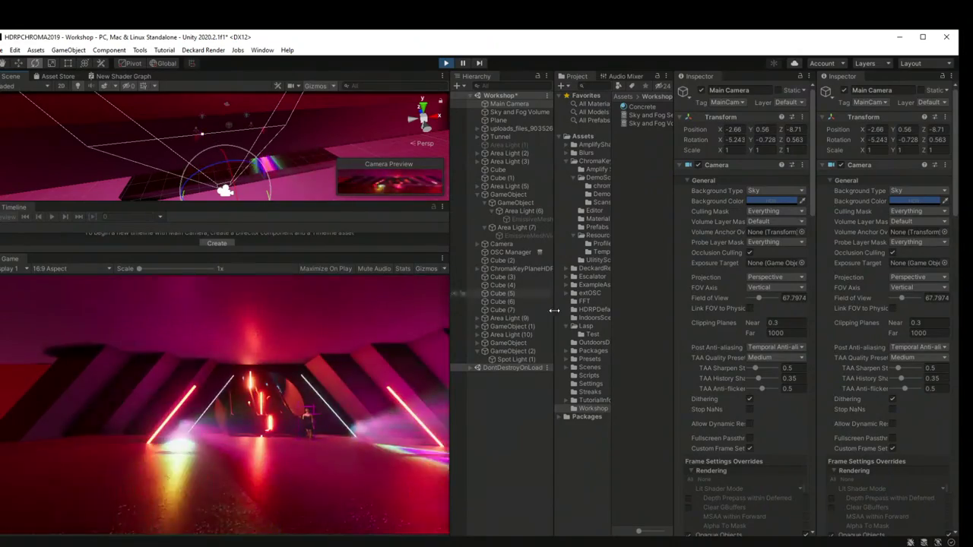
double_click(513, 352)
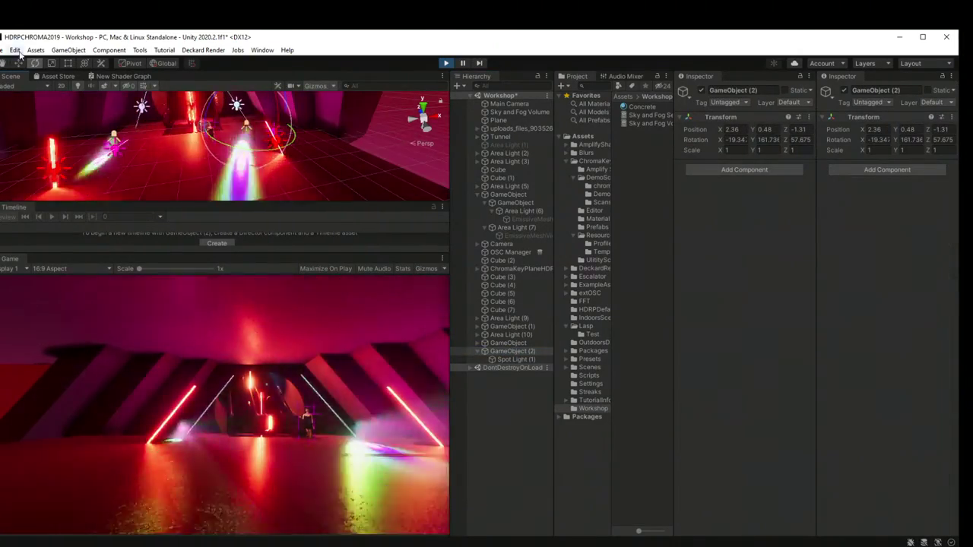
Step: Rotate GameObject (2) to about -15.7, 226.5, 35.6 and copy its Transform component
mouse_move(225, 120)
mouse_down()
mouse_move(216, 112)
mouse_move(222, 127)
mouse_up()
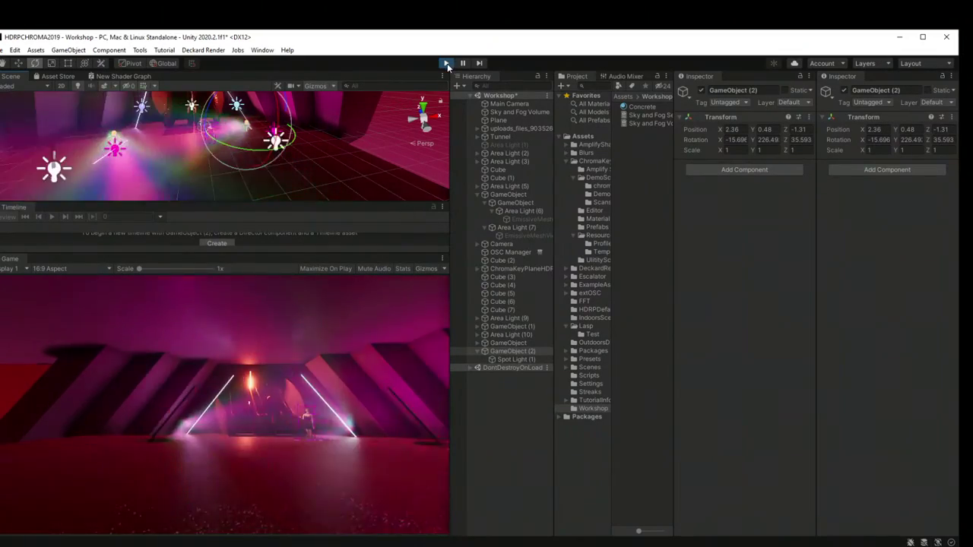
click(510, 352)
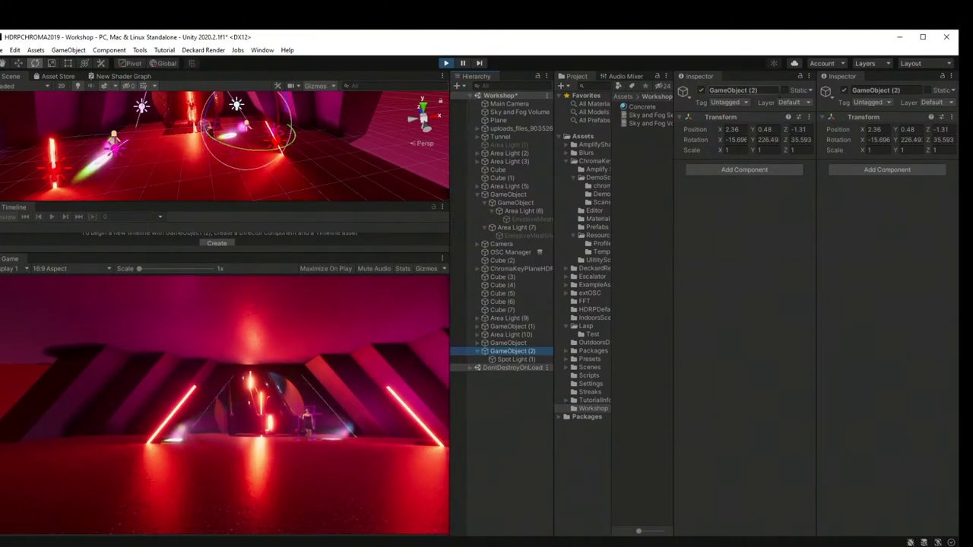
click(807, 118)
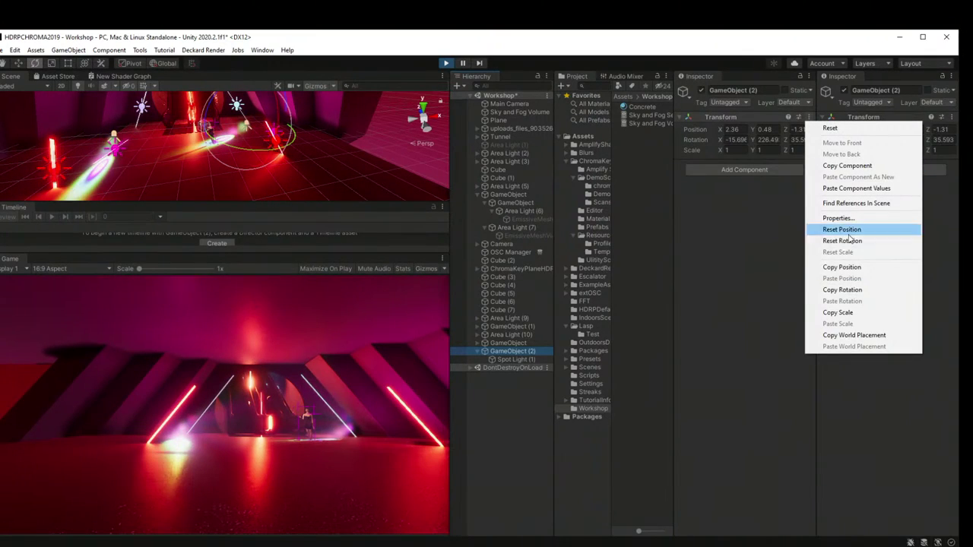
click(847, 166)
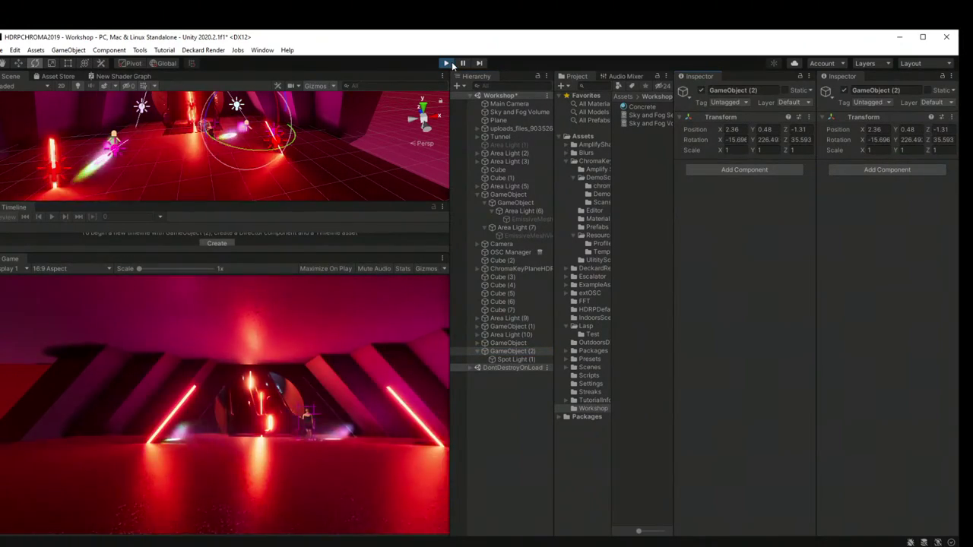
Step: Move the Main Camera forward to about X -2.23, Z -6.51, then select both spot-light pivots
click(521, 104)
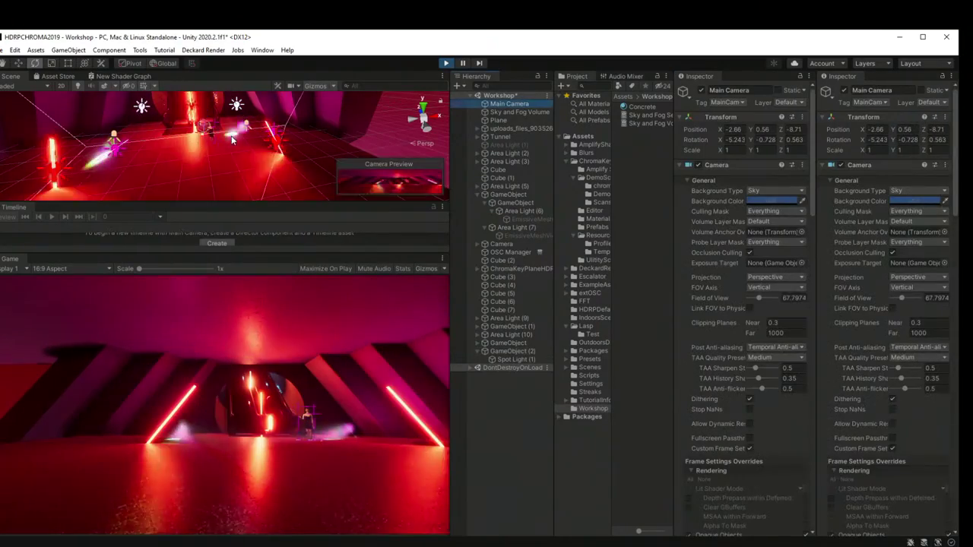
key(f)
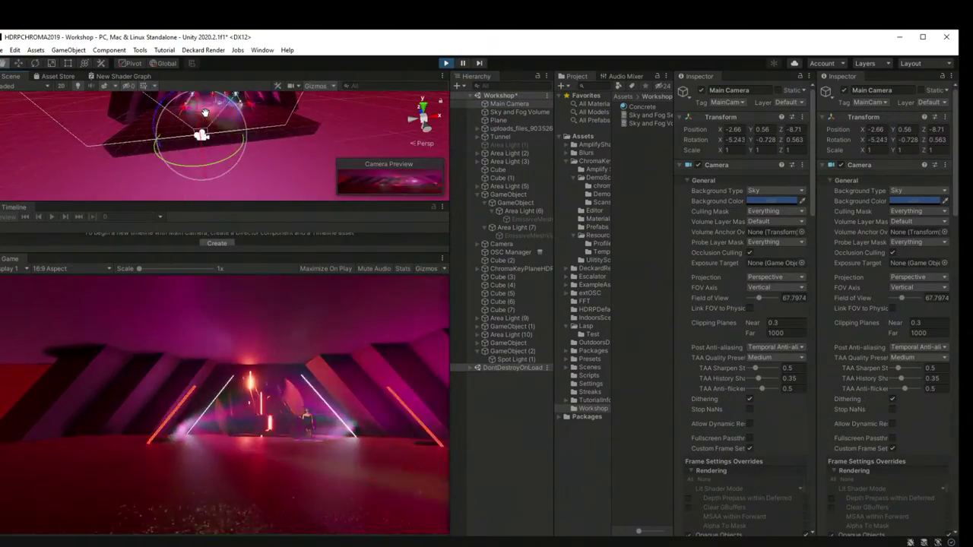
middle_drag(204, 112, 177, 133)
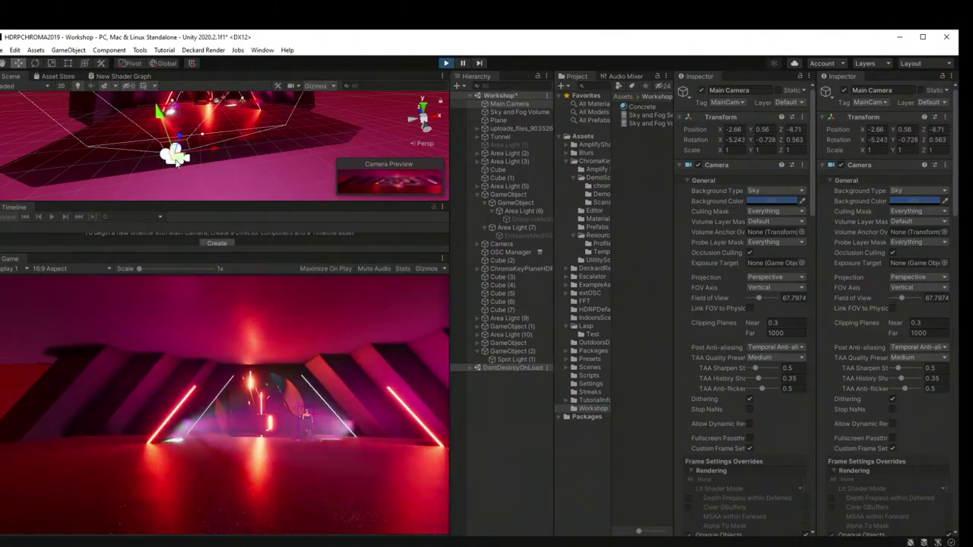
drag(176, 162, 196, 130)
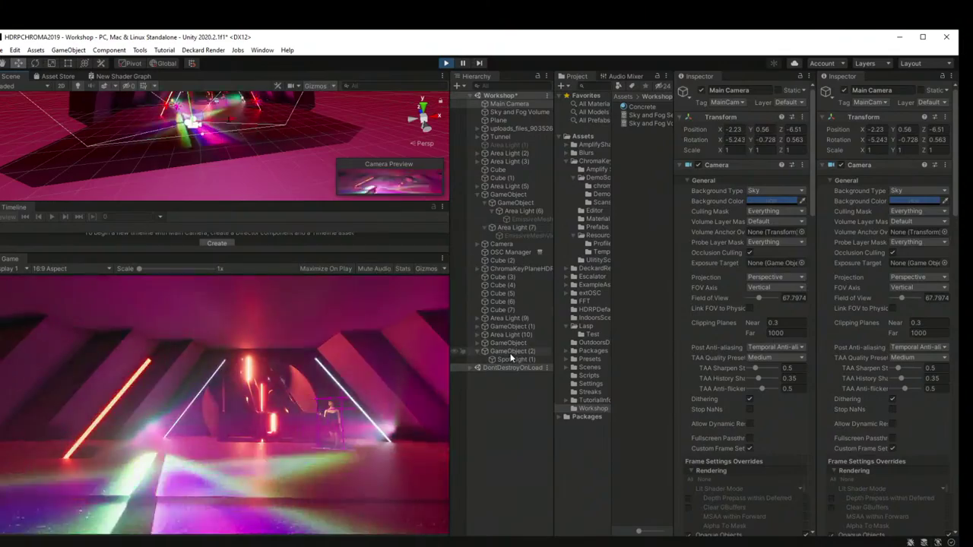
click(511, 352)
shift+click(508, 343)
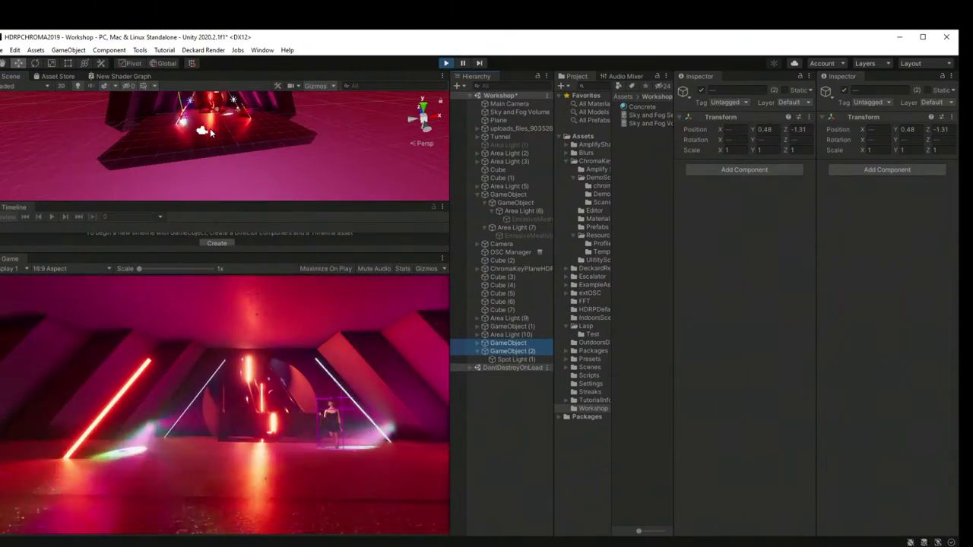
Step: Raise both spot-light pivots to Y 1.18 and rotate GameObject (2) to about -43.5, 210.2, 26.2
mouse_move(199, 112)
mouse_down()
mouse_move(184, 80)
mouse_move(188, 98)
mouse_up()
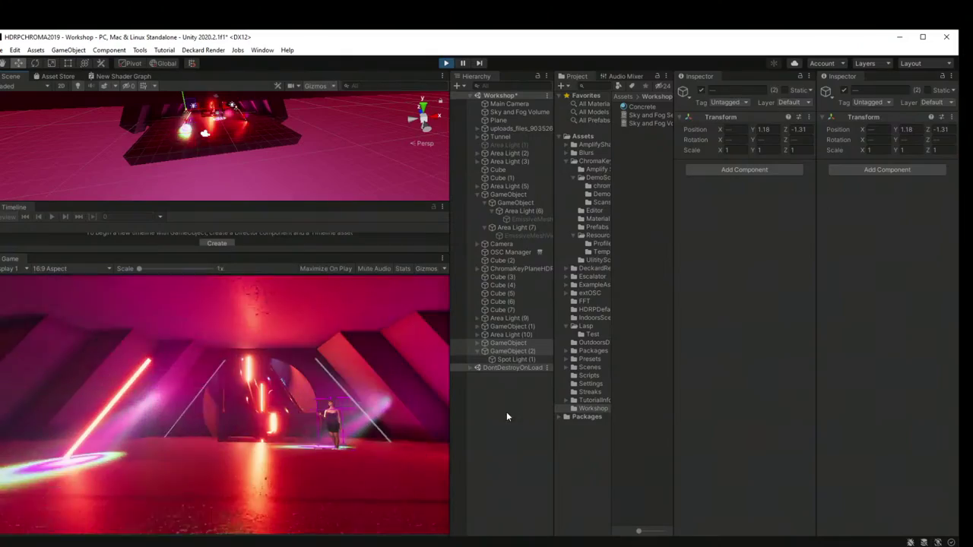
click(511, 351)
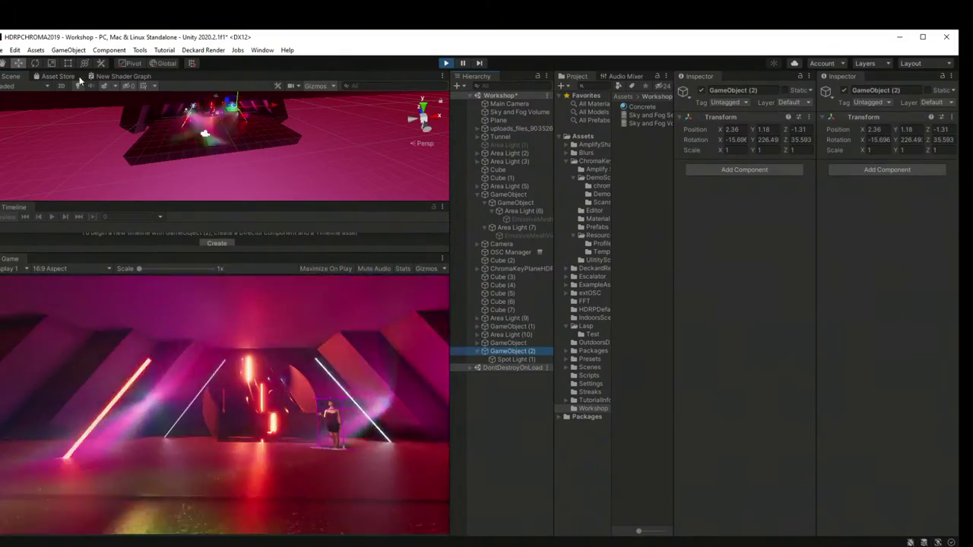
click(35, 63)
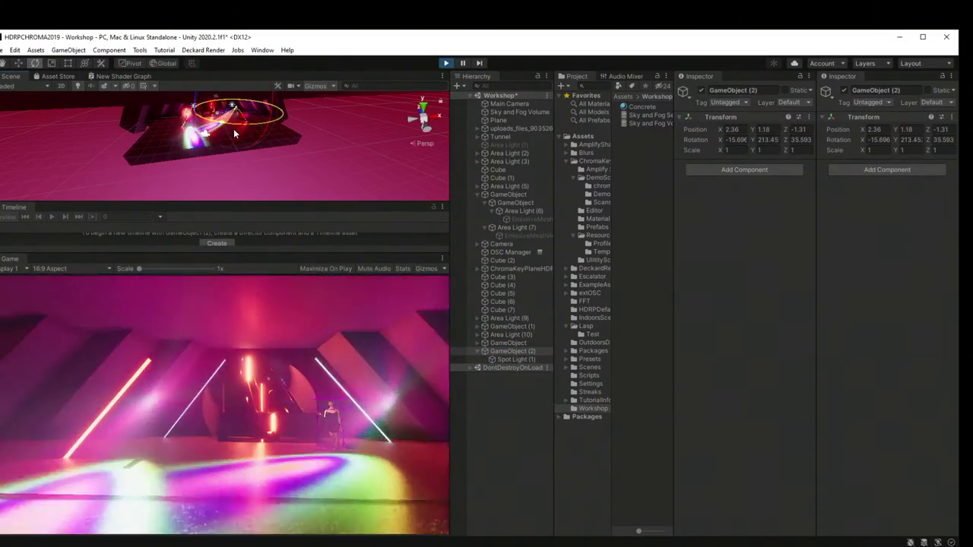
drag(233, 129, 245, 168)
drag(252, 142, 237, 93)
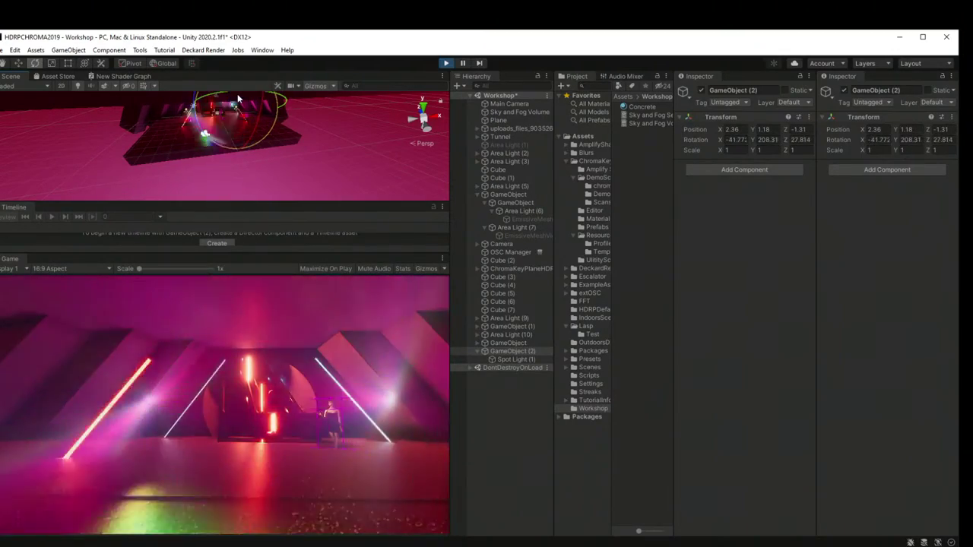
click(512, 351)
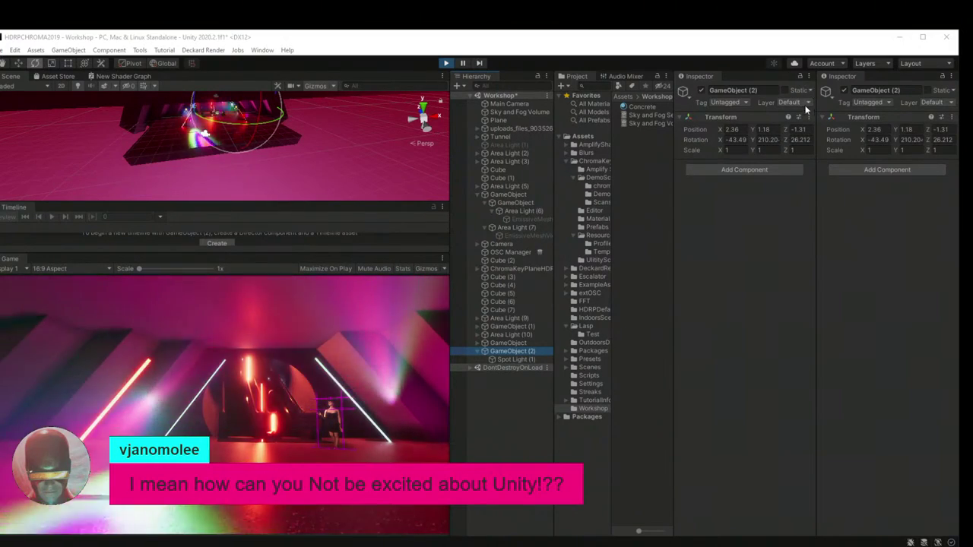
click(810, 76)
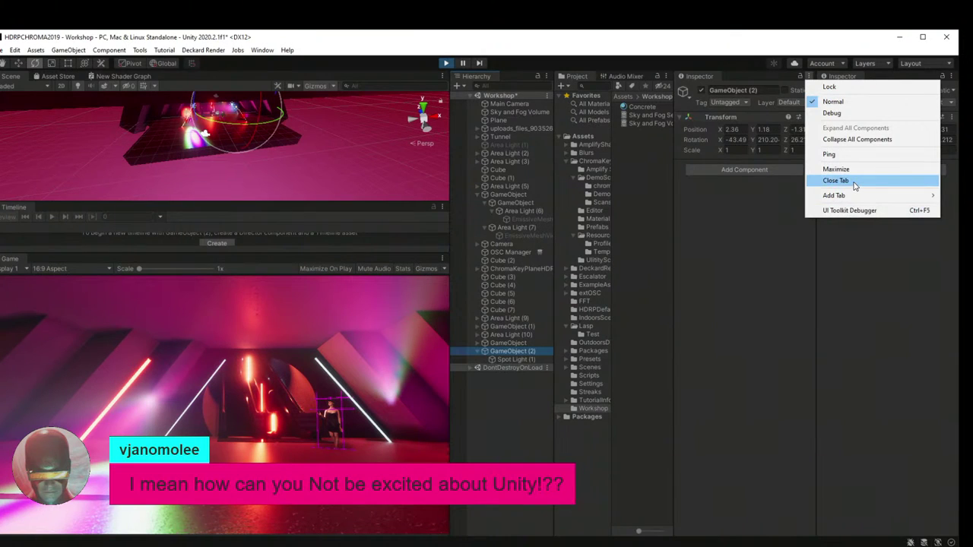
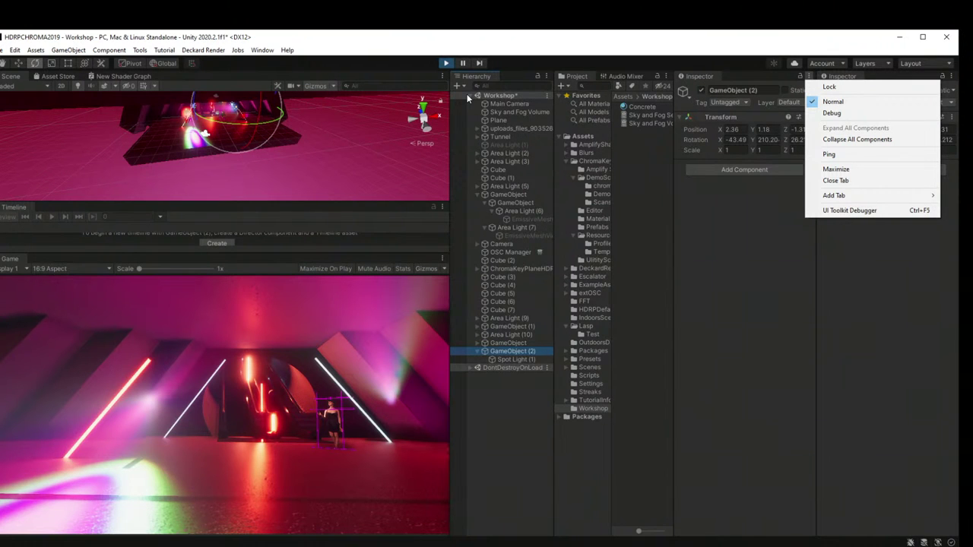
Step: Dismiss the tab menu, inspect Spot Light (1) and GameObject, and stop Play mode
click(692, 220)
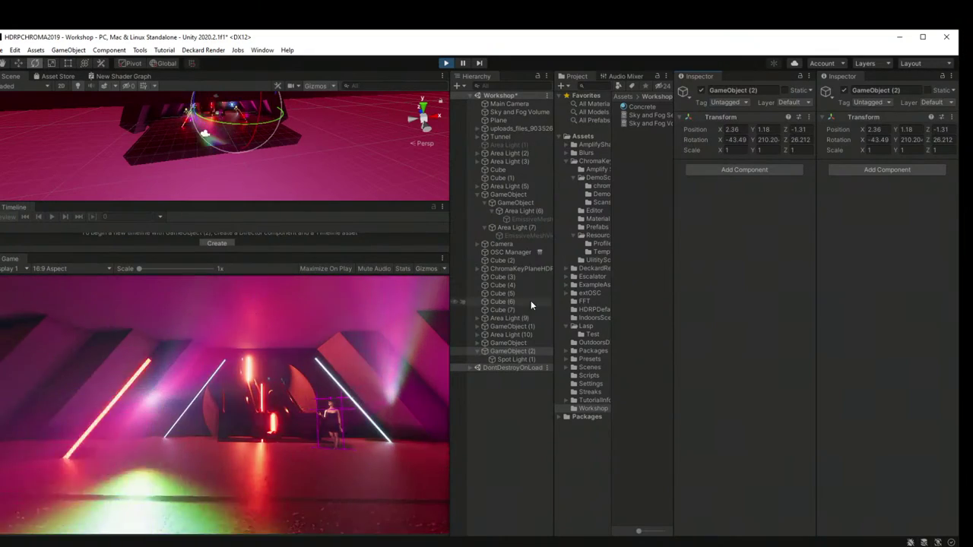
click(505, 359)
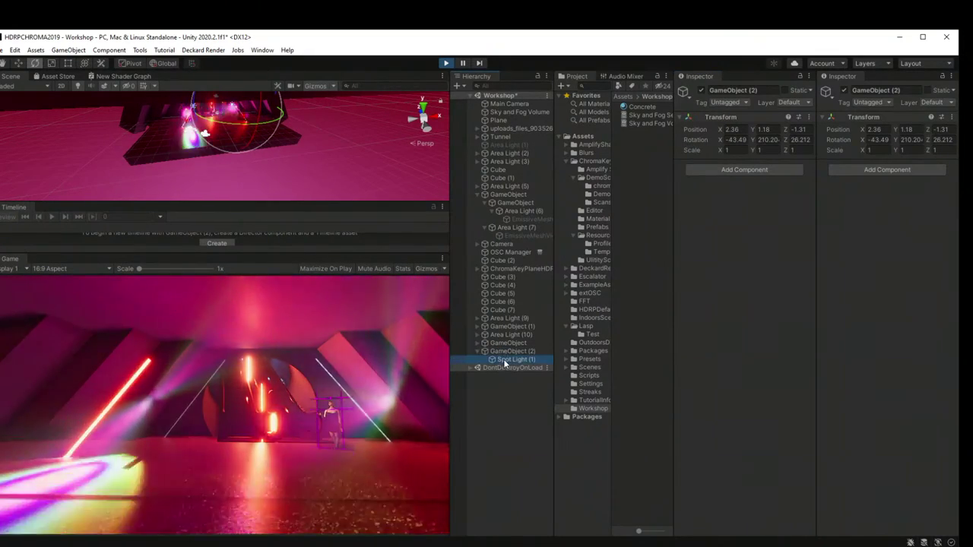
click(502, 195)
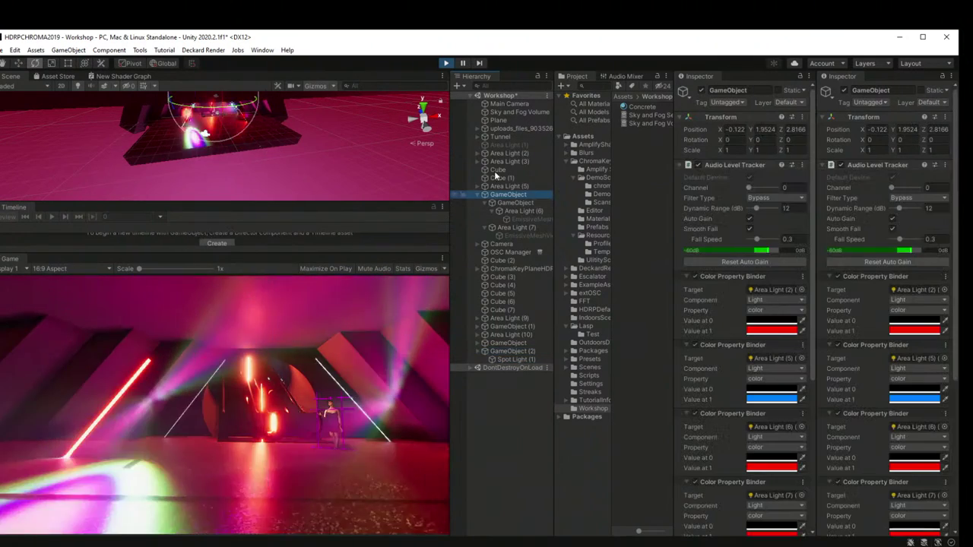
key(ctrl+p)
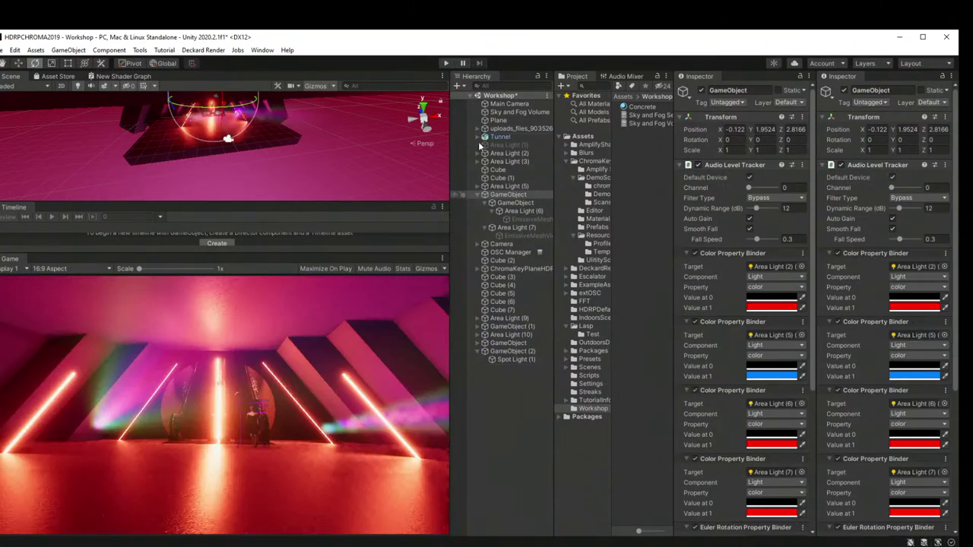
Step: Select GameObject (2) and check its transform, leaving its static flags unchanged
click(507, 350)
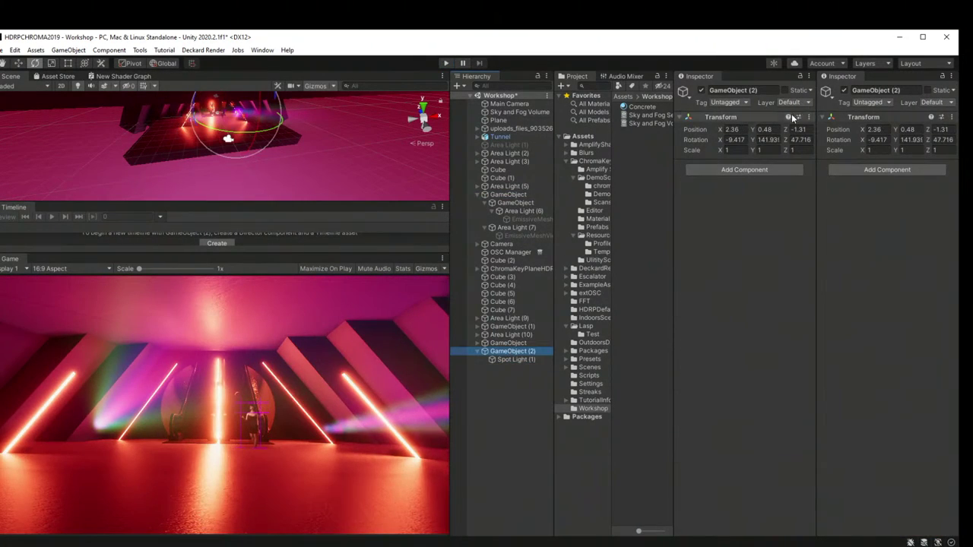
click(810, 90)
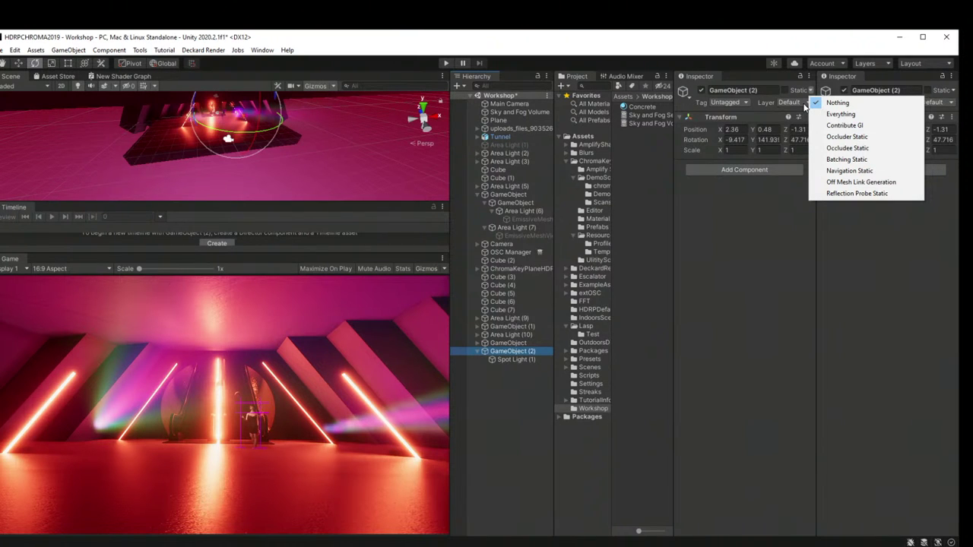
click(701, 232)
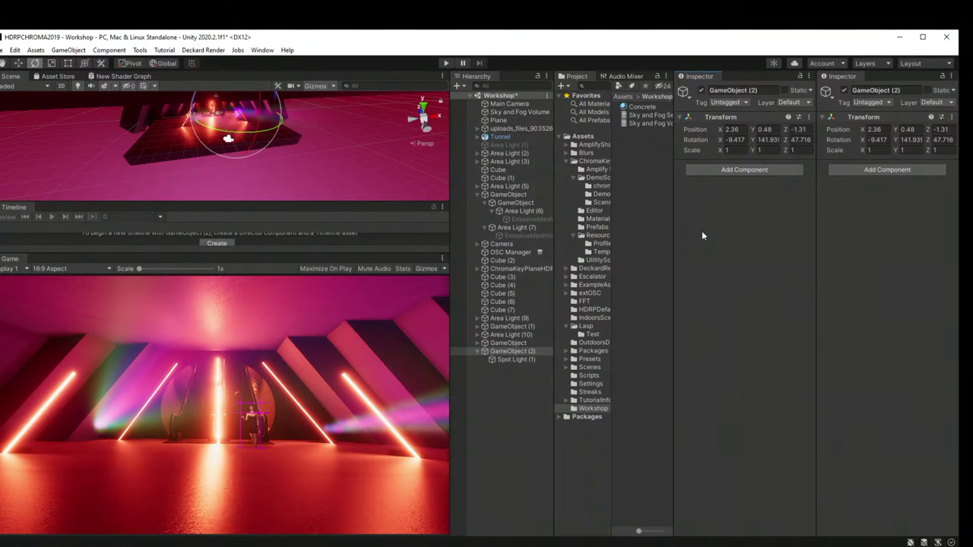
Step: Paste the copied Transform component values onto GameObject (2)
click(506, 343)
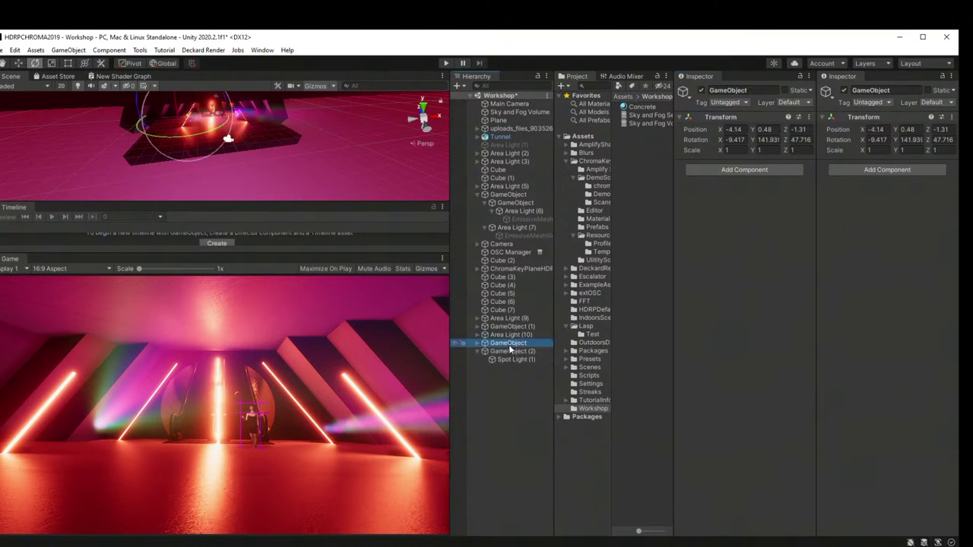
click(510, 352)
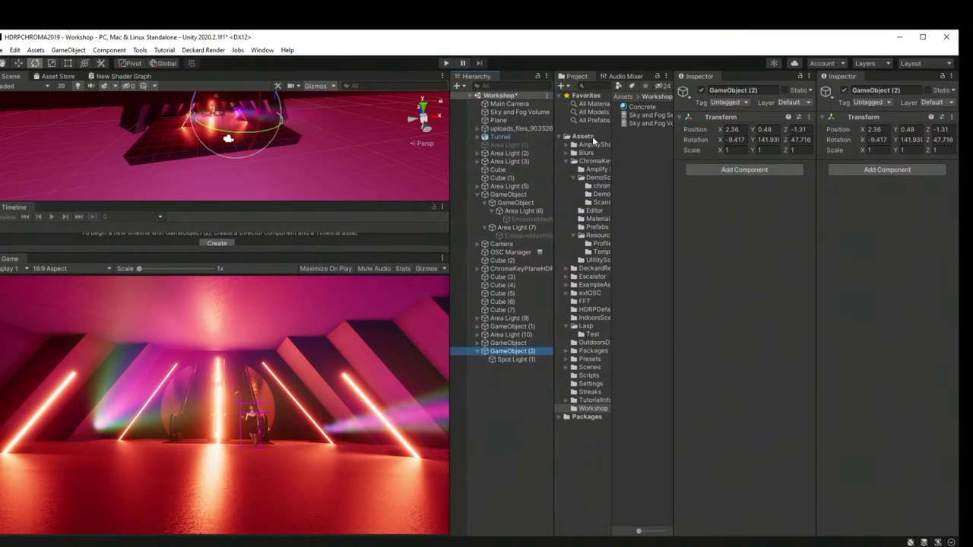
click(477, 195)
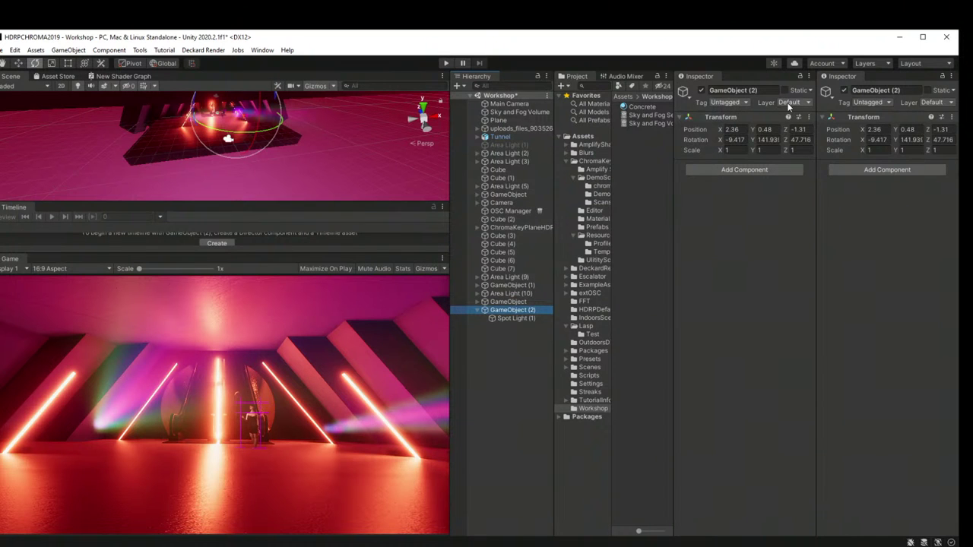
click(809, 90)
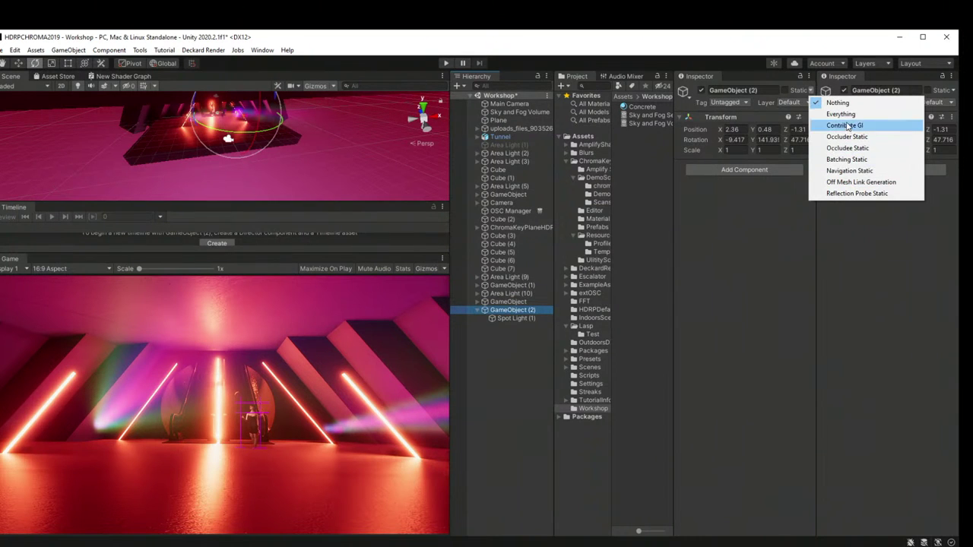
click(758, 237)
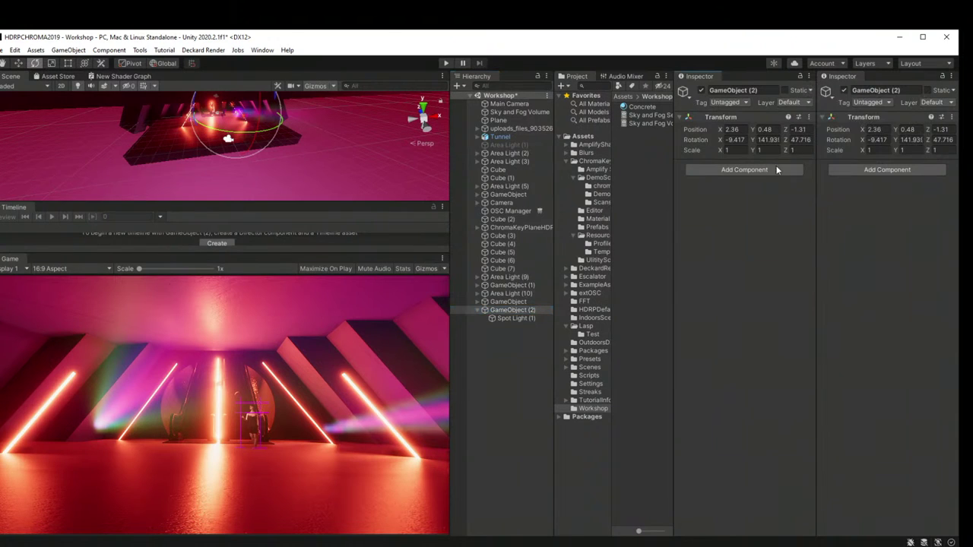
click(809, 116)
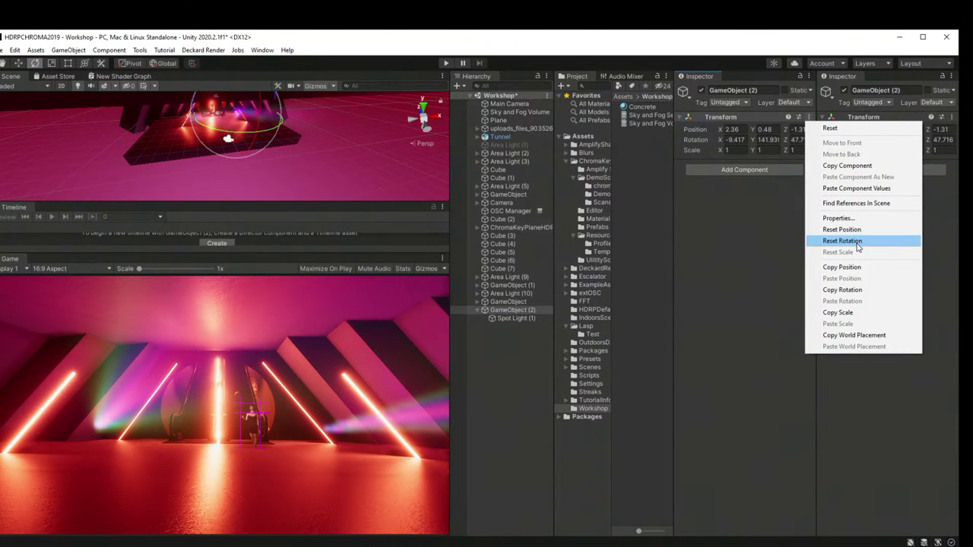
click(862, 187)
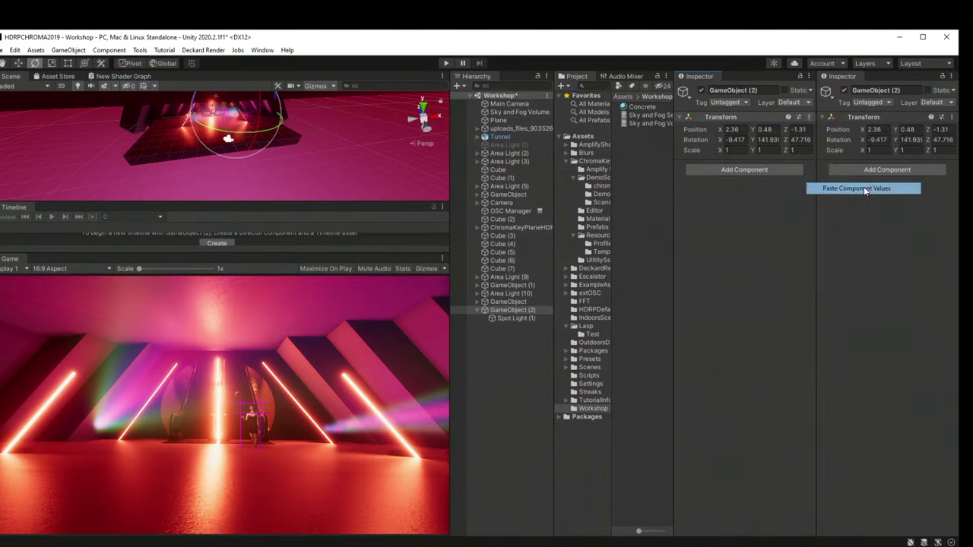
Step: Collapse GameObject (2) in the Hierarchy and enlarge the Timeline panel over the Game view
click(506, 449)
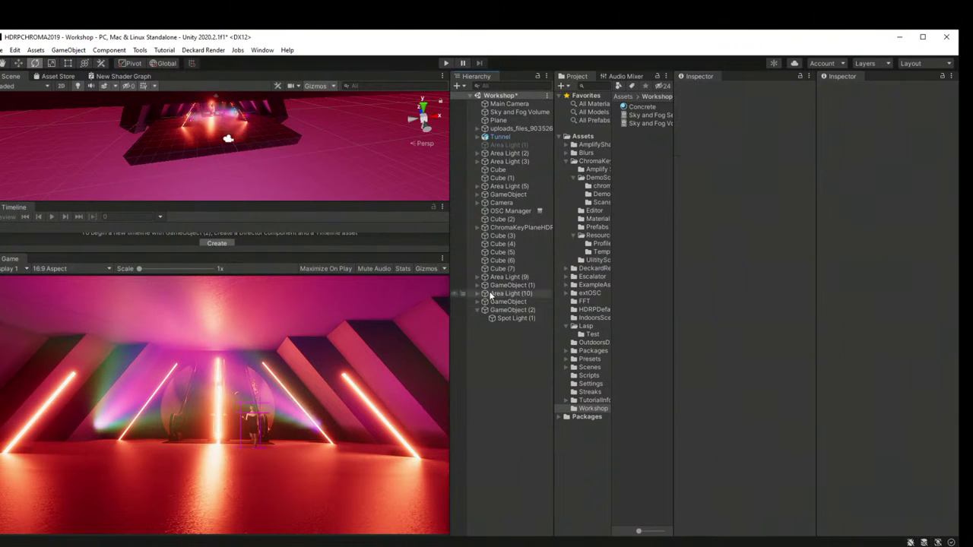
click(476, 310)
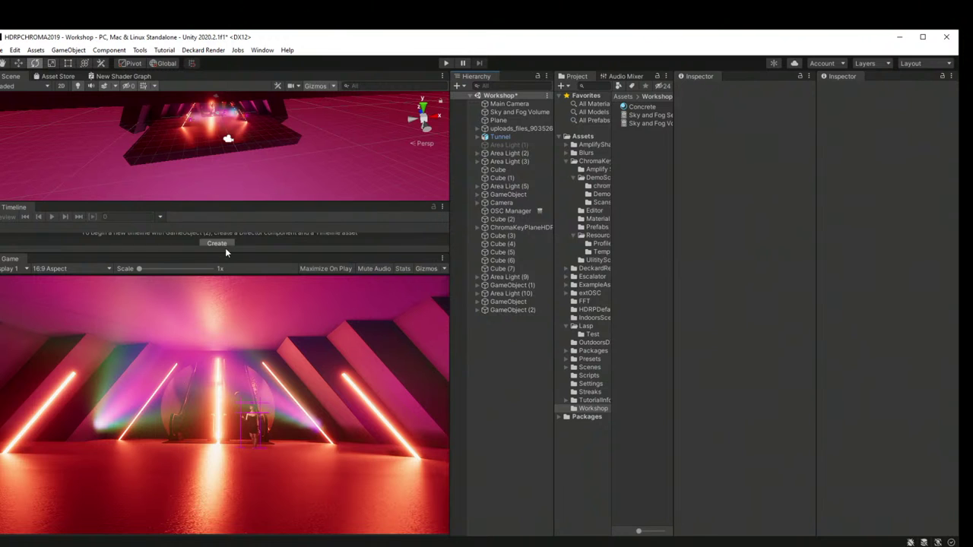
drag(226, 254, 245, 303)
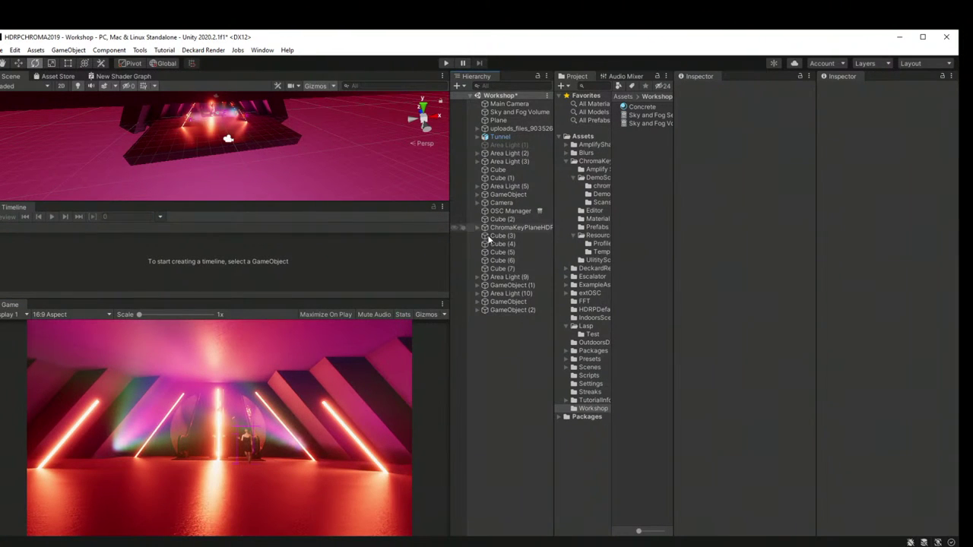
Step: Create an empty GameObject in the Hierarchy and name it Timeline
right_click(491, 347)
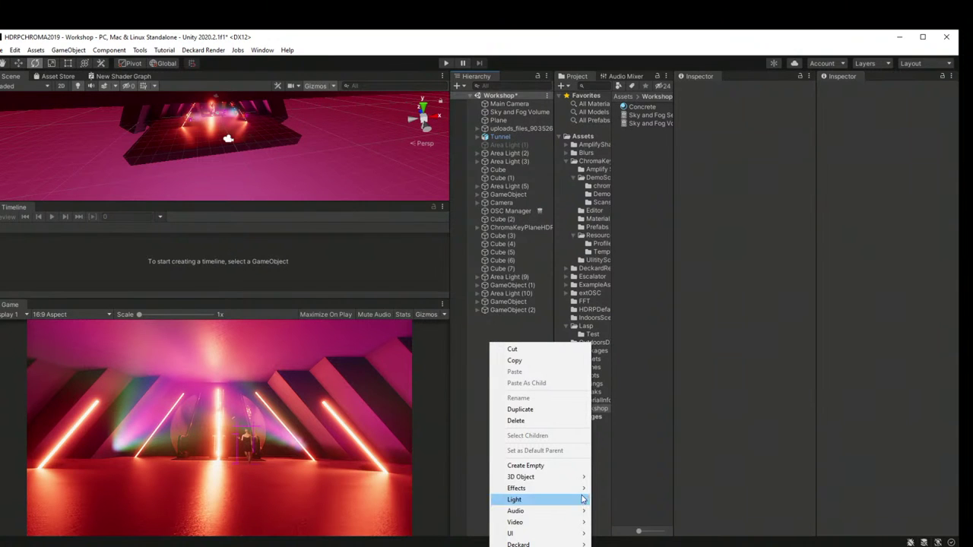
click(566, 467)
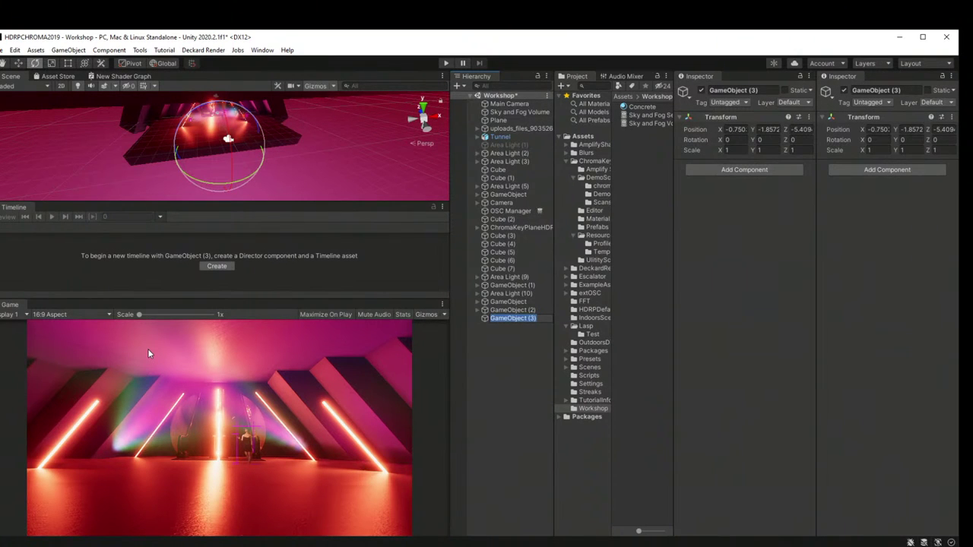
text(Timeline)
key(Return)
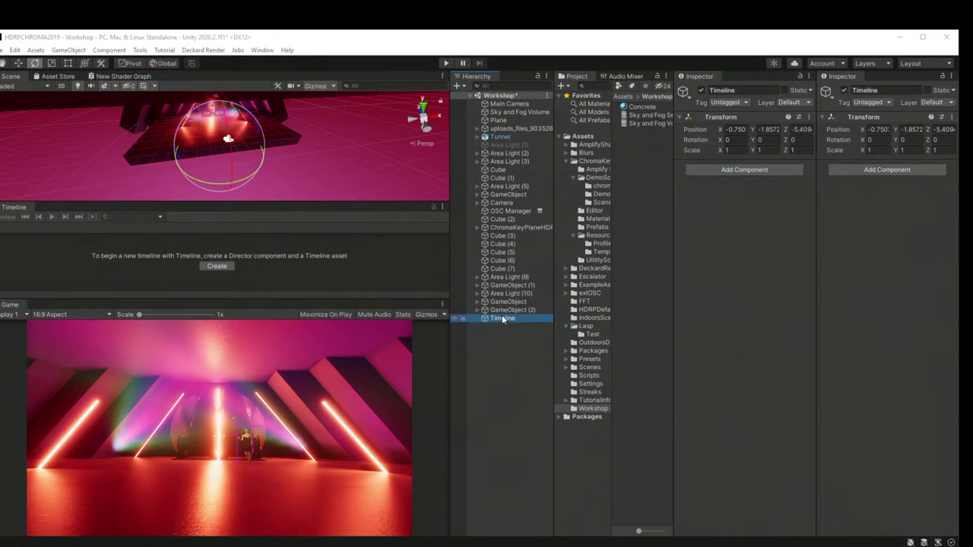
Step: Create a Playable Director and timeline asset saved as 'Main Timeline' for the Timeline object
click(225, 269)
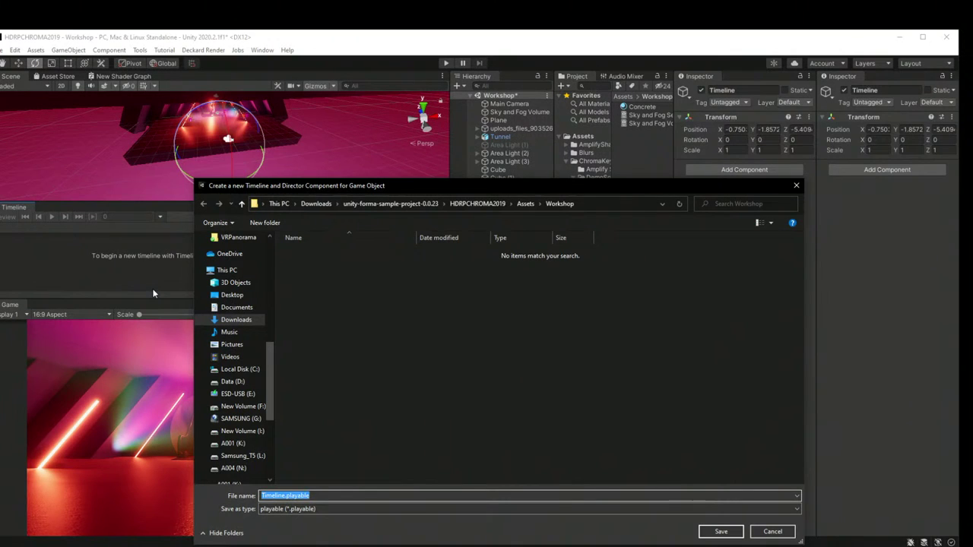
text(Main Timeline)
key(Return)
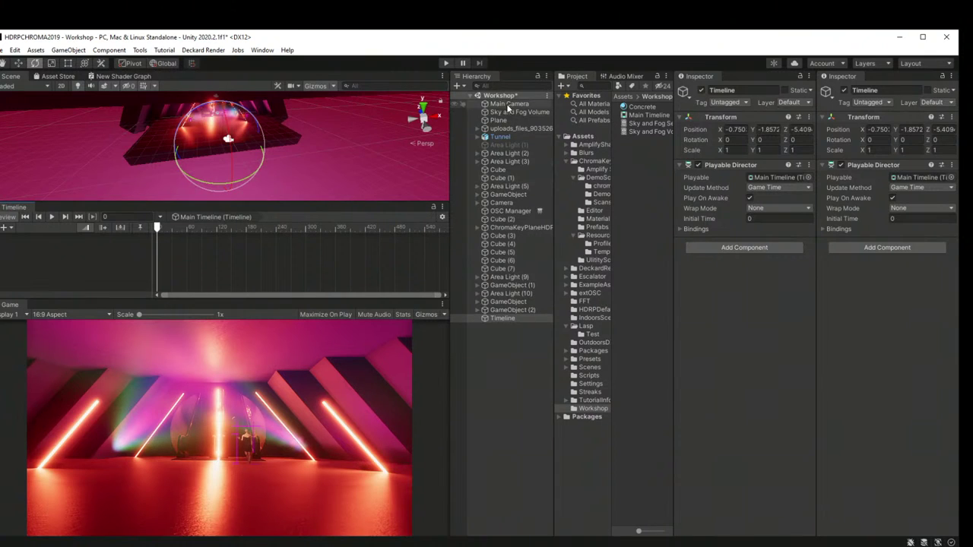
Step: Add Animation Tracks bound to Main Camera and ChromaKeyPlaneHDRP in Main Timeline
right_click(69, 259)
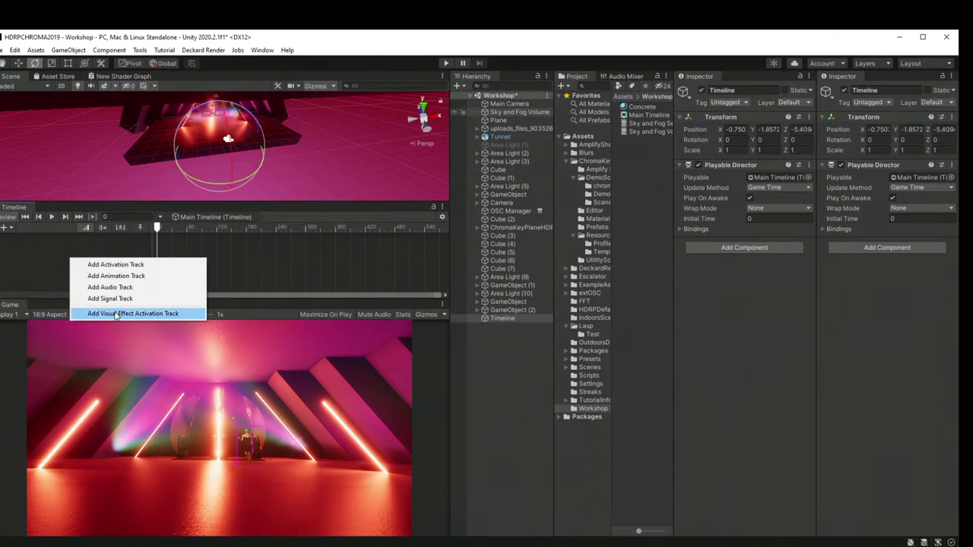
click(133, 280)
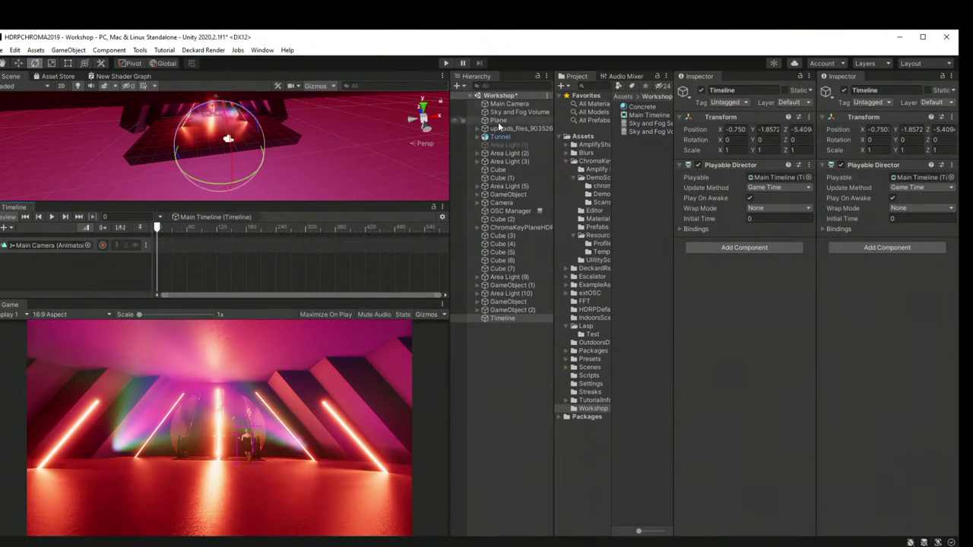
click(514, 226)
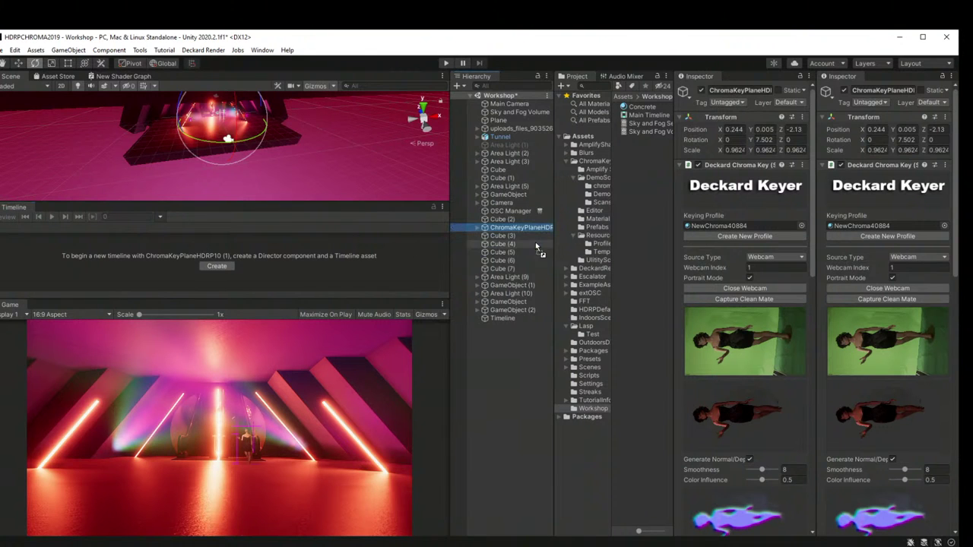
click(504, 318)
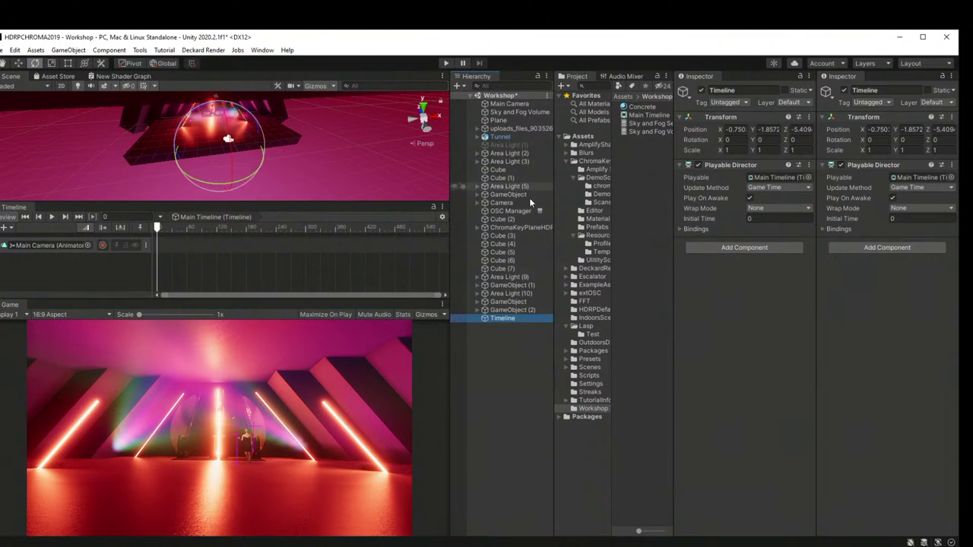
right_click(97, 271)
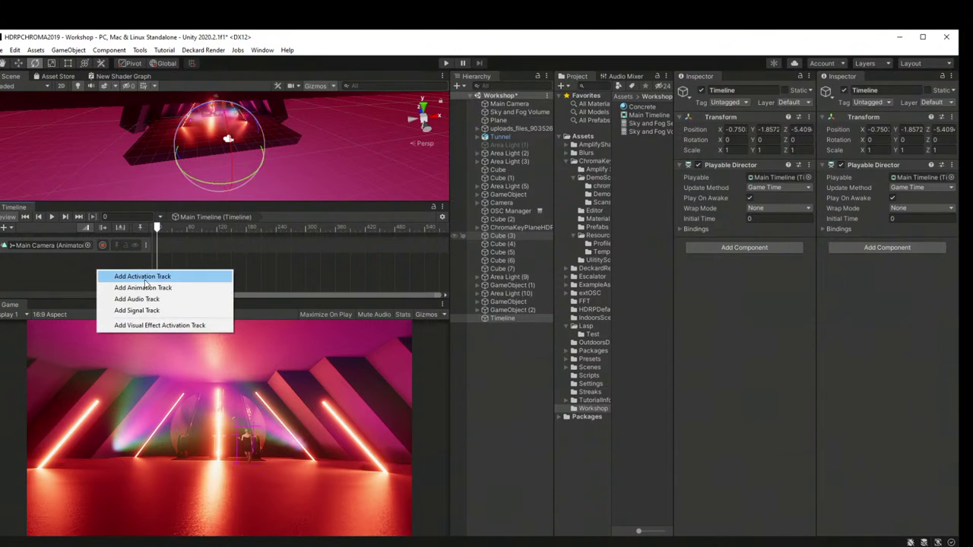
click(150, 288)
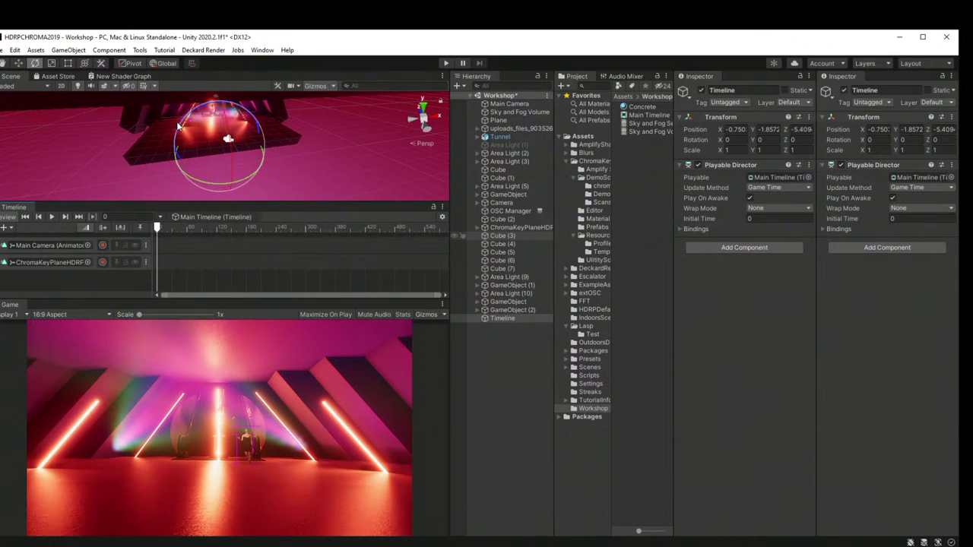
right_drag(178, 126, 242, 111)
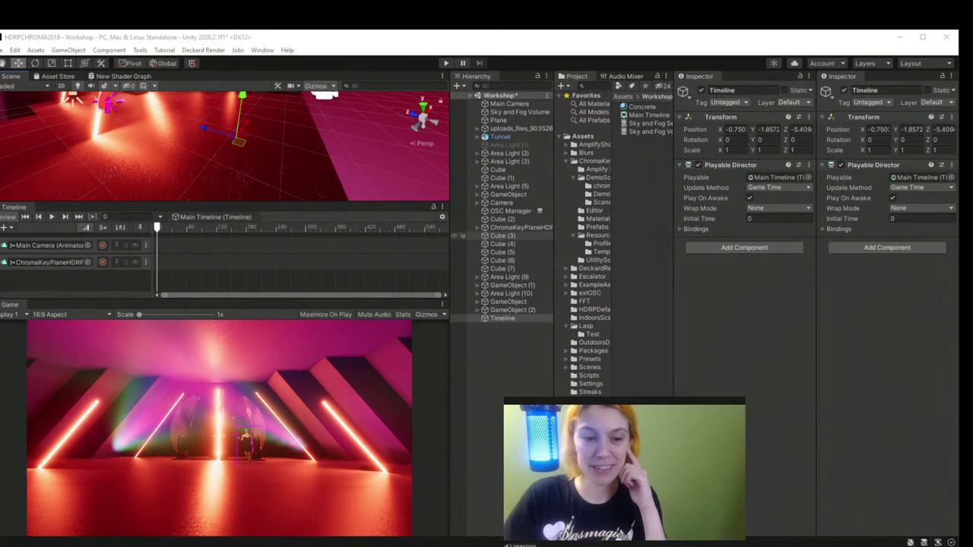
Step: Scrub the timeline back to frame 0 and inspect the GameObject and Main Camera settings
drag(158, 231, 149, 229)
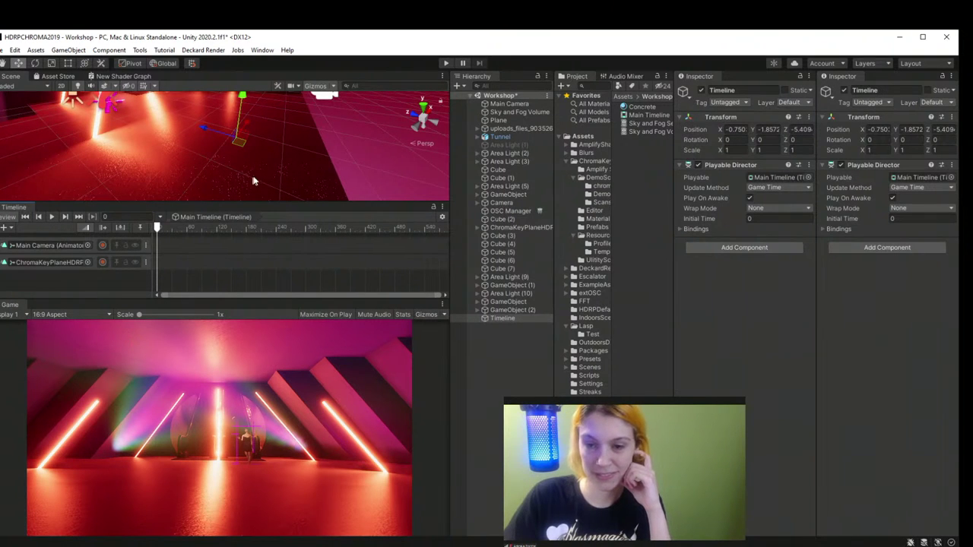
right_drag(254, 181, 191, 154)
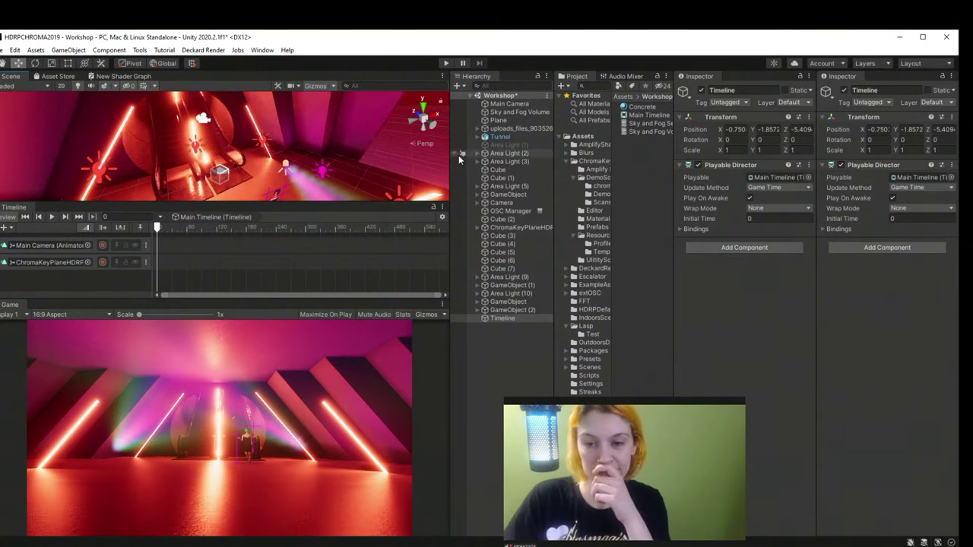
click(503, 194)
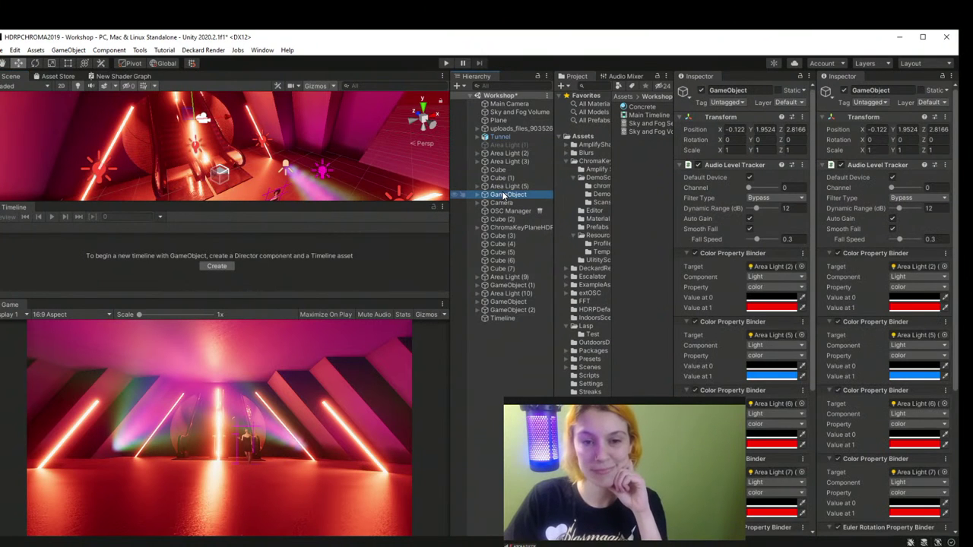
click(511, 128)
click(510, 104)
scroll(296, 147, down, 4)
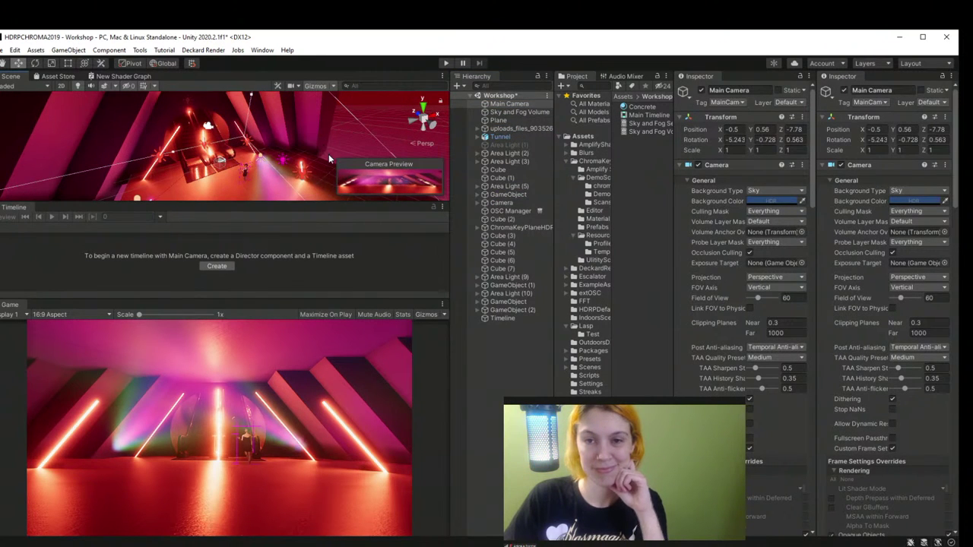
click(514, 317)
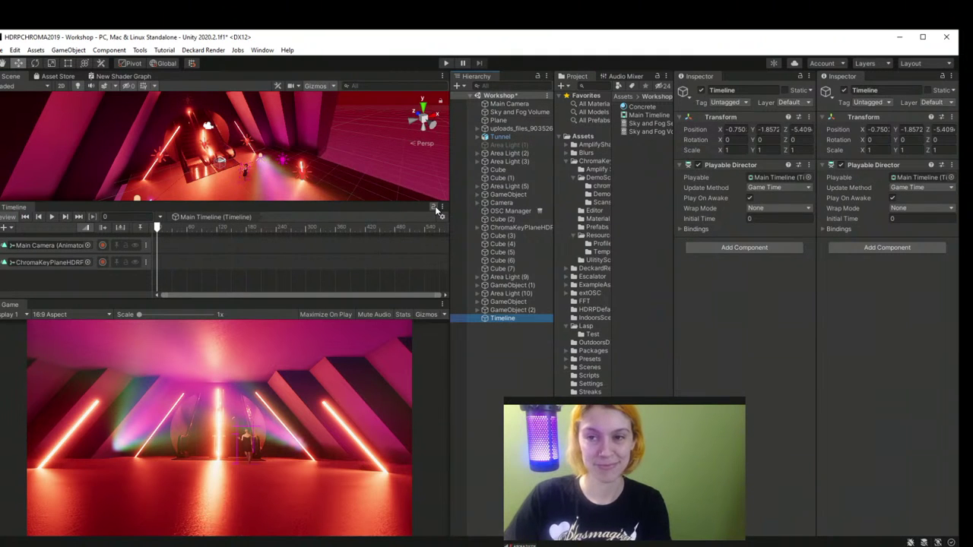
Step: Lock the Timeline window to Main Timeline and select ChromaKeyPlaneHDRP via its track binding
click(435, 206)
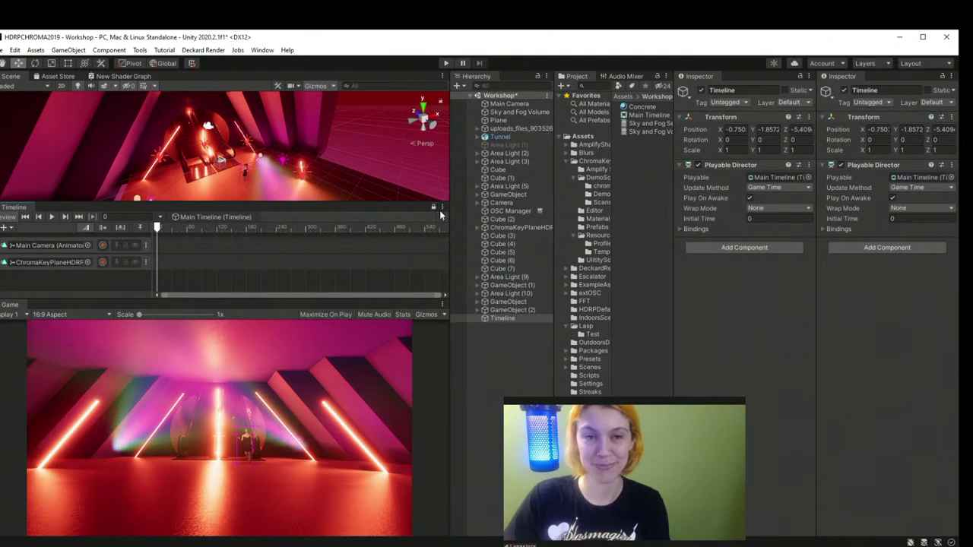
click(492, 379)
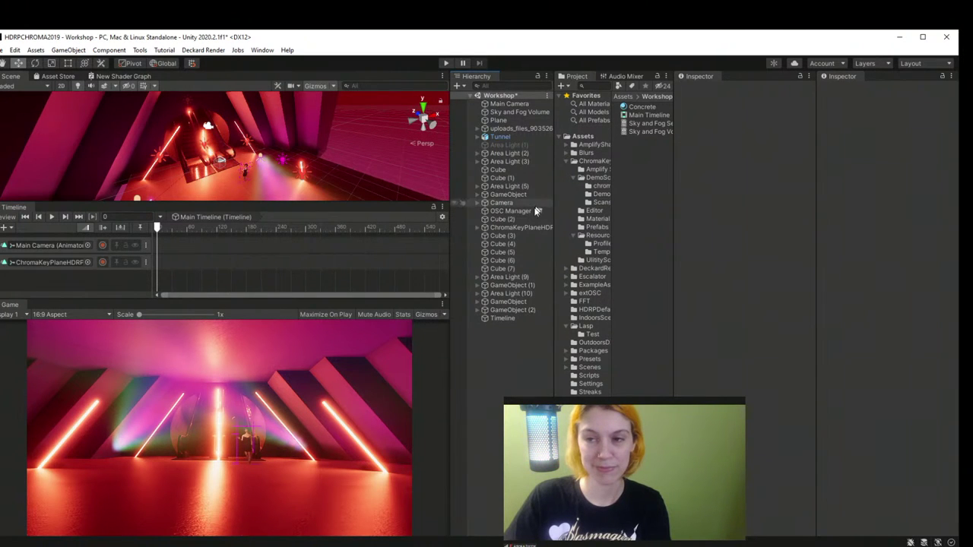
click(520, 228)
click(505, 318)
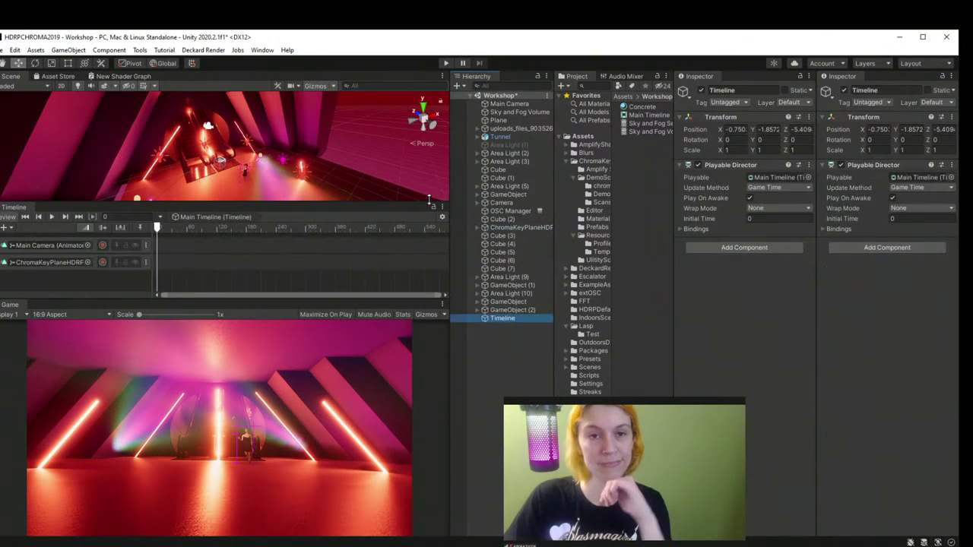
click(434, 206)
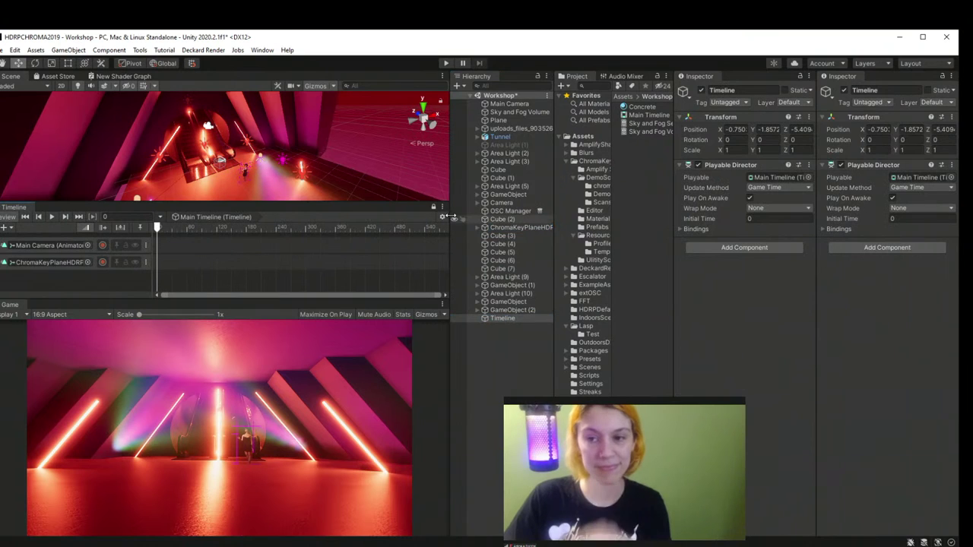
click(511, 105)
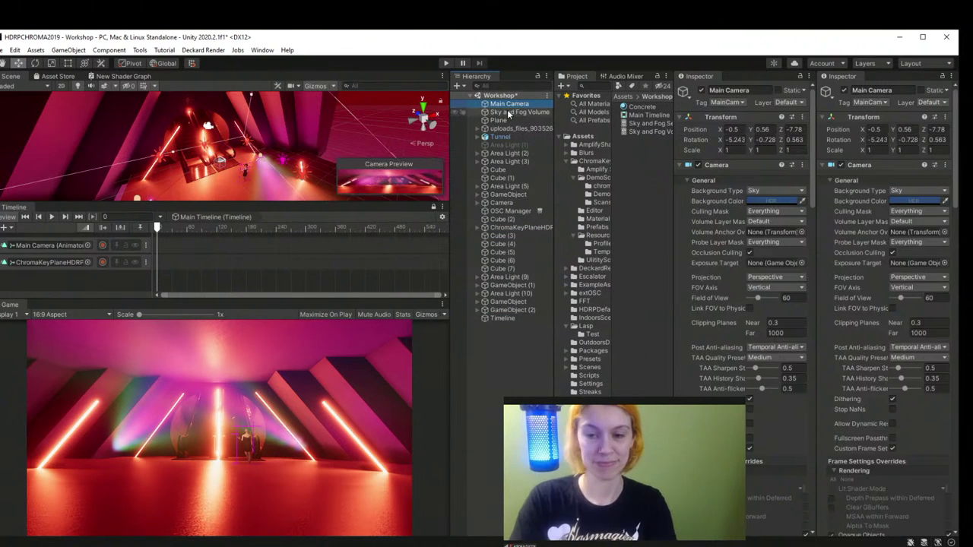
click(511, 113)
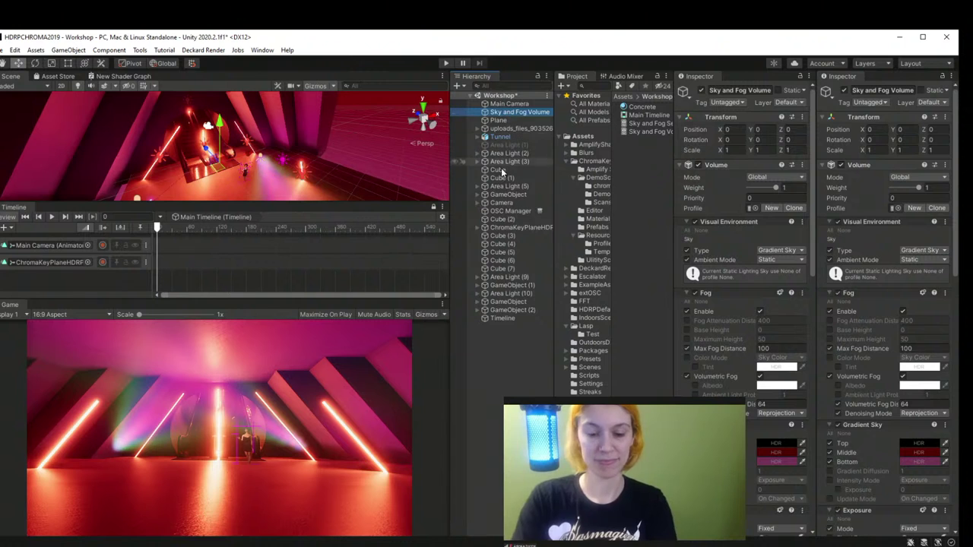
click(60, 260)
click(490, 228)
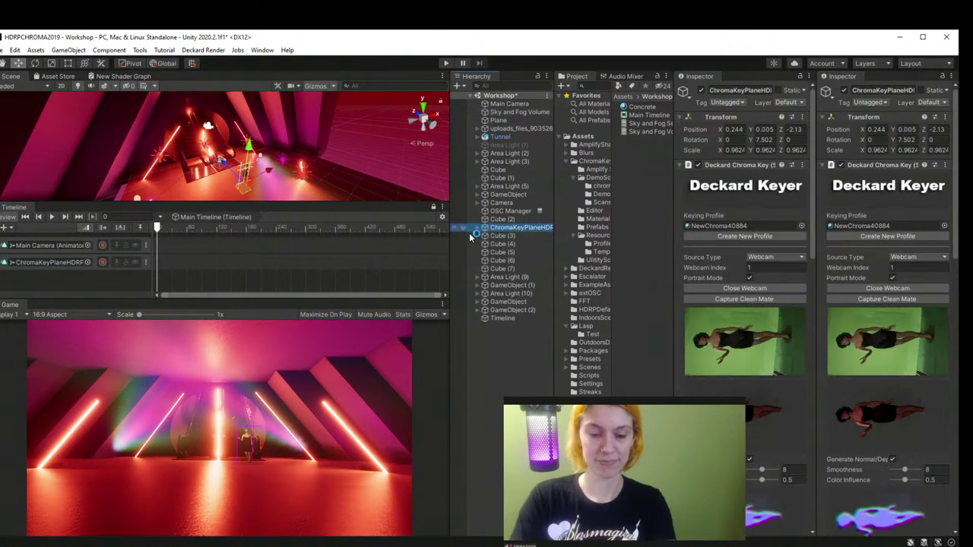
Step: Bring the chroma-key plane back into the tunnel and start moving it upward
right_drag(228, 145, 270, 183)
drag(270, 182, 207, 92)
key(f)
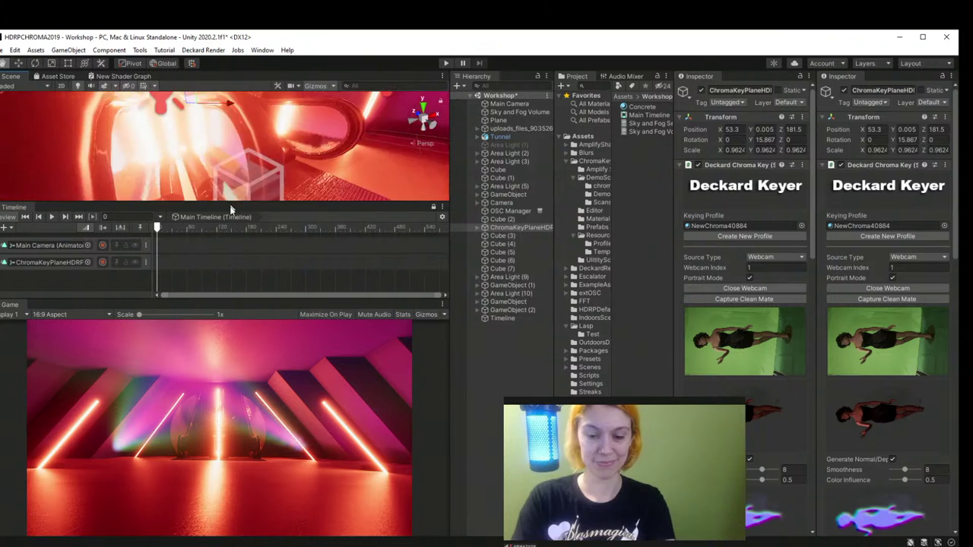
right_drag(232, 210, 59, 487)
right_drag(190, 183, 210, 102)
drag(234, 144, 189, 78)
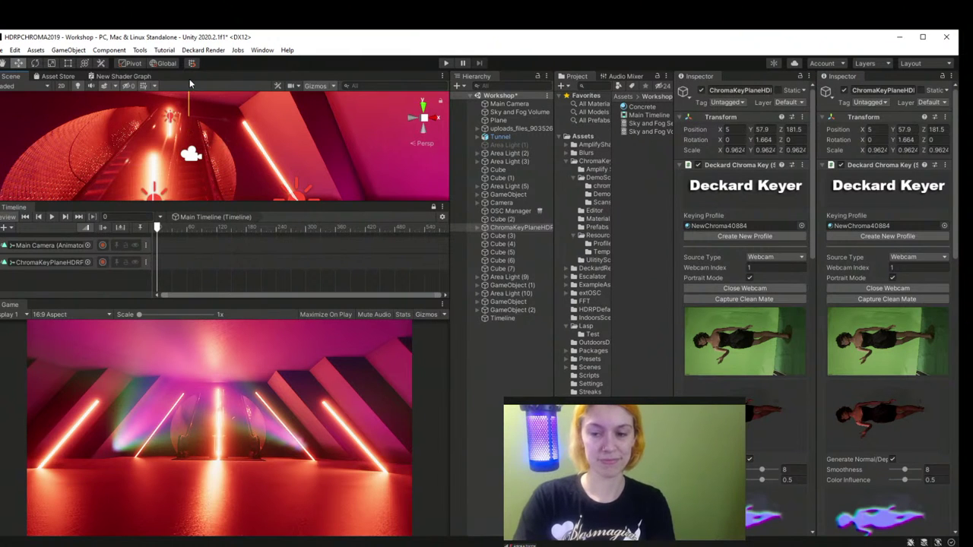
right_drag(194, 114, 152, 154)
middle_drag(152, 155, 68, 167)
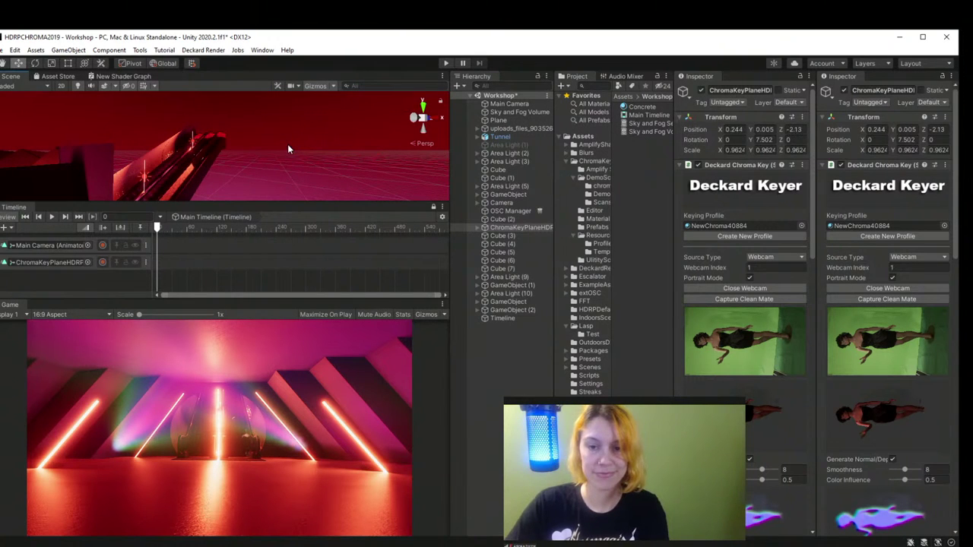
right_drag(287, 149, 215, 158)
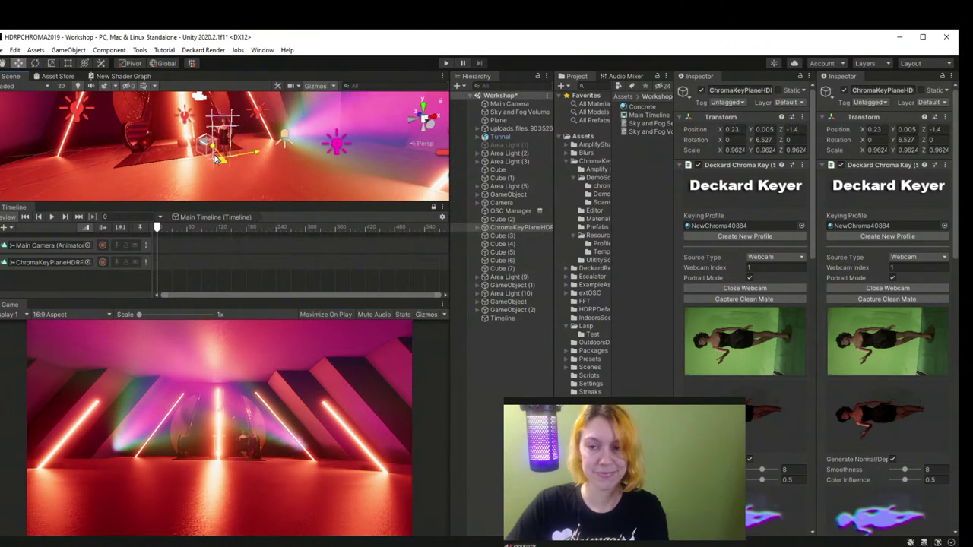
Step: Position the chroma-key plane at about X 0.23, Y 2.83, Z 5.06
drag(215, 157, 202, 85)
right_drag(202, 85, 234, 191)
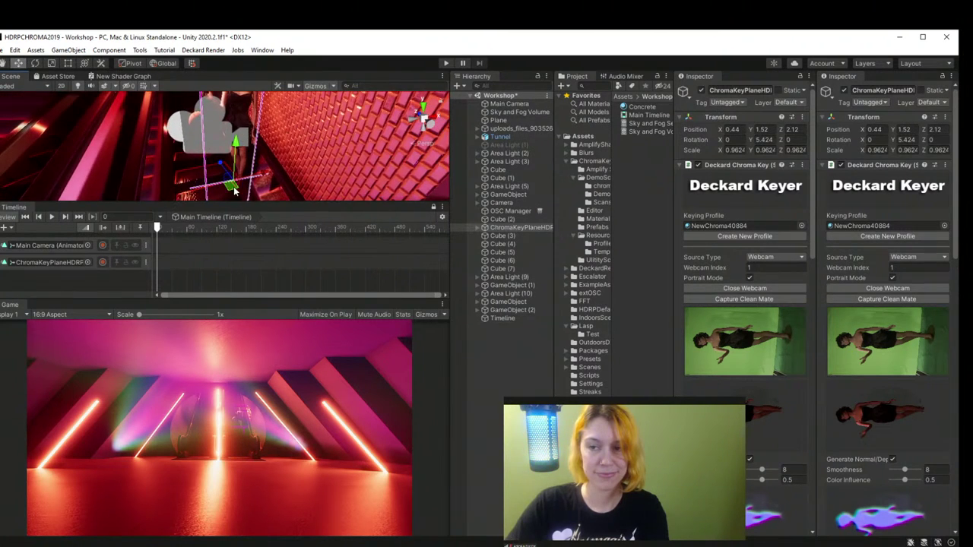
drag(234, 192, 196, 84)
middle_drag(196, 83, 202, 145)
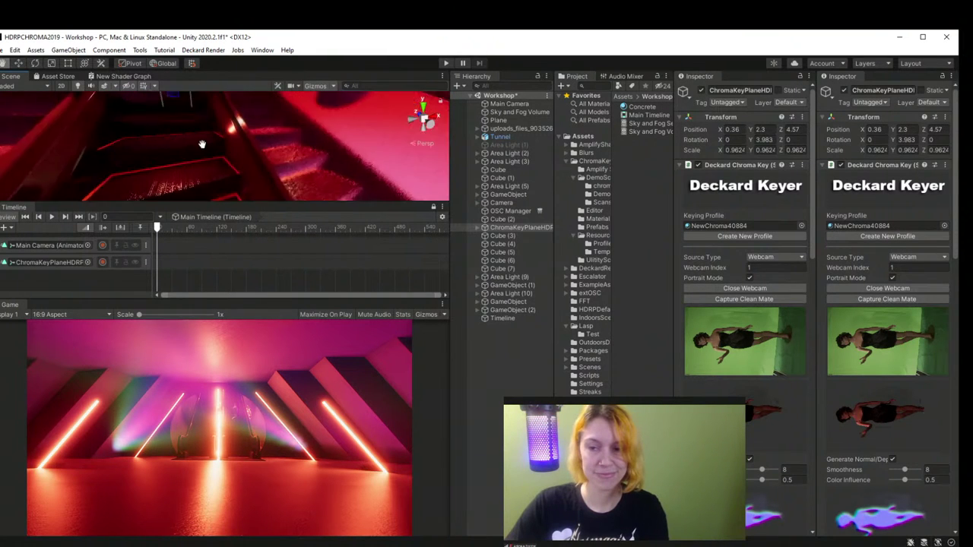
key(f)
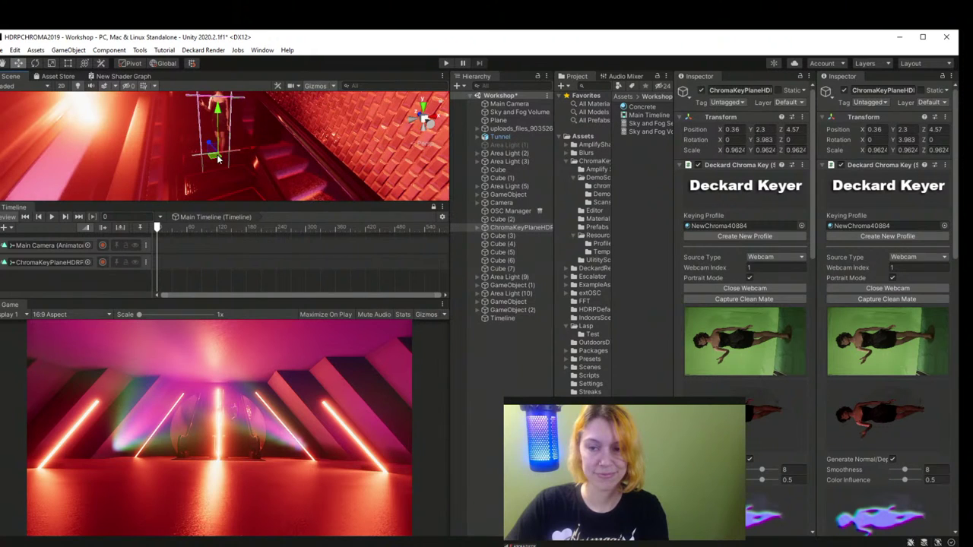
drag(217, 158, 204, 106)
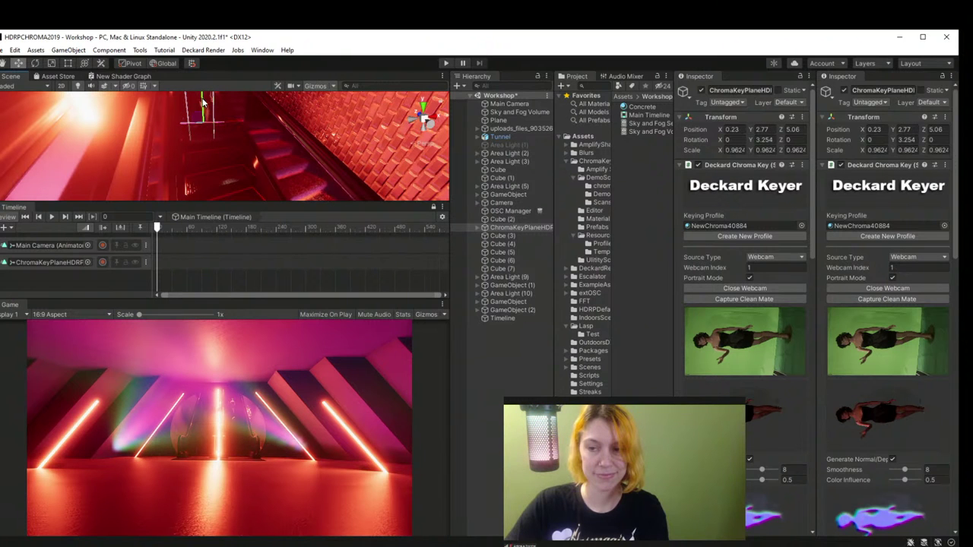
drag(203, 101, 210, 111)
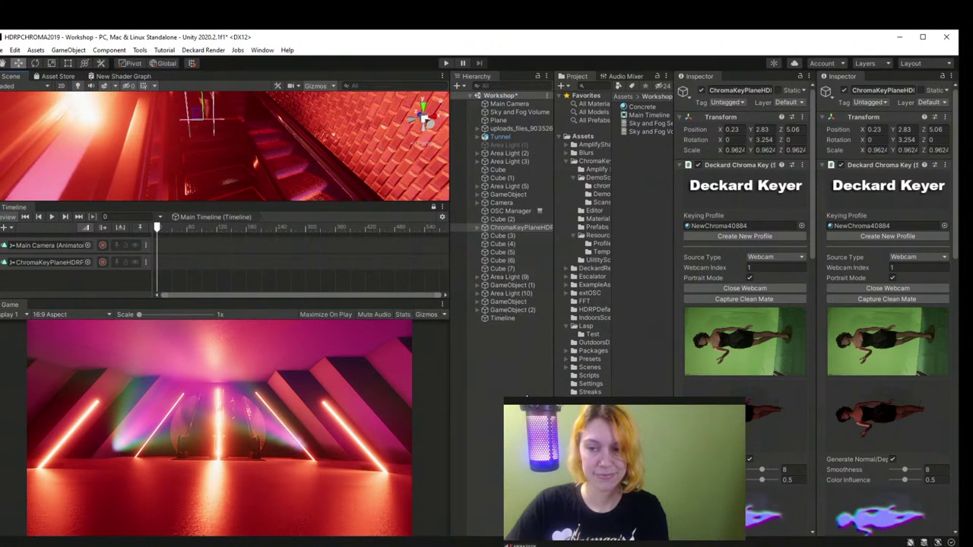
click(527, 396)
right_drag(251, 145, 175, 131)
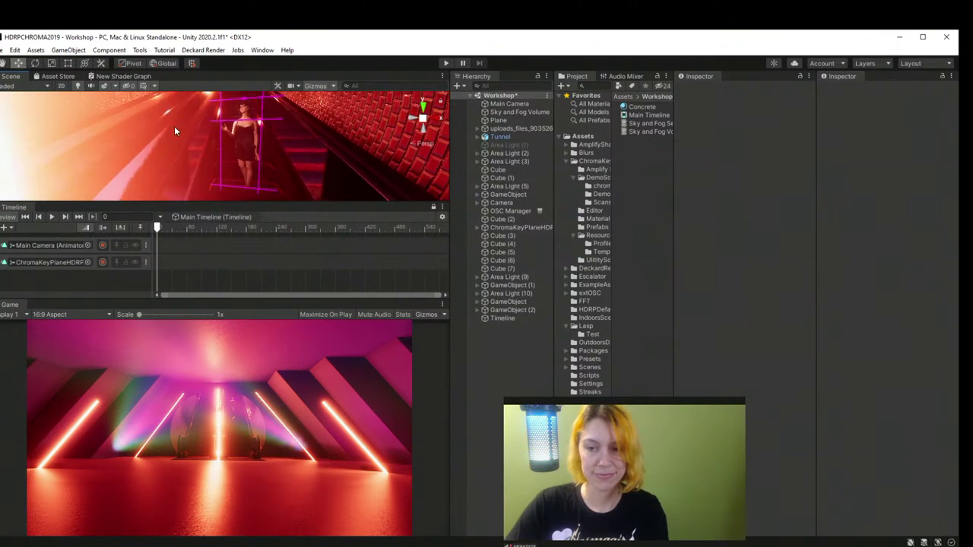
Step: Scale the chroma-key plane uniformly to 1.6878
click(50, 63)
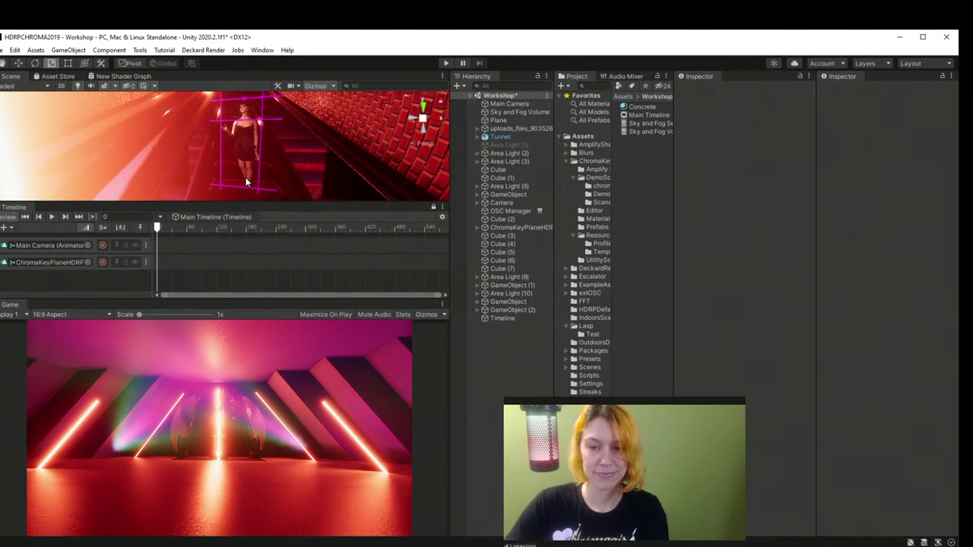
click(517, 228)
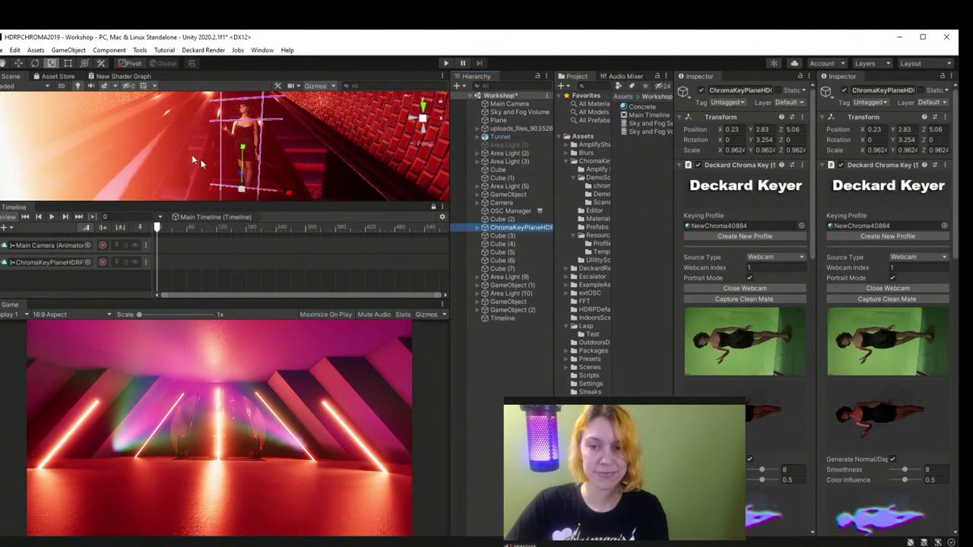
drag(245, 191, 249, 153)
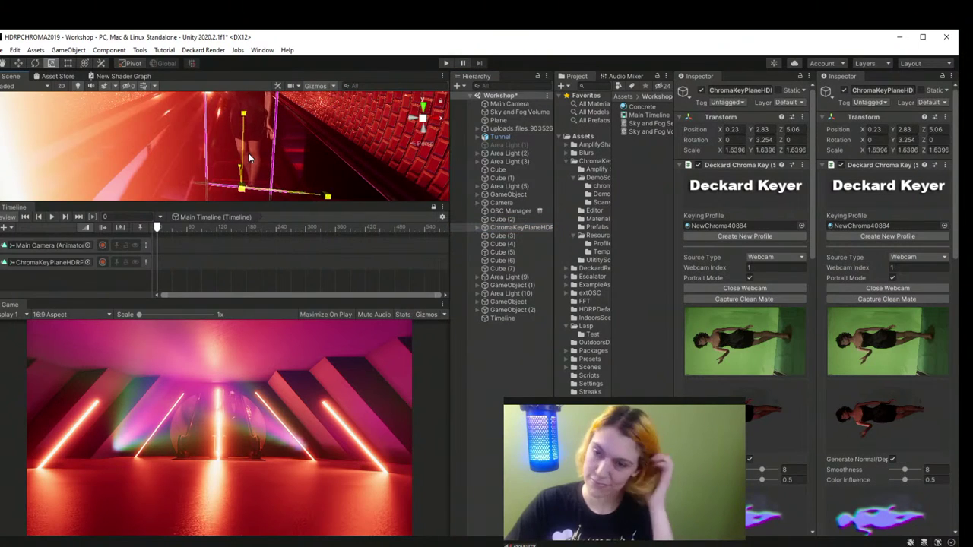
right_drag(248, 151, 228, 109)
click(19, 64)
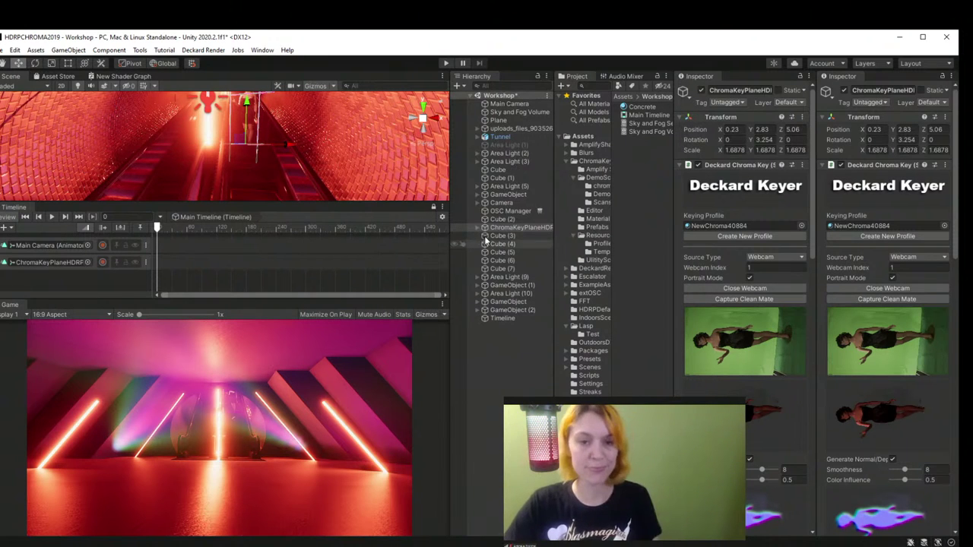
Step: Start recording on the chroma-key plane's track and move the playhead to frame 144
click(102, 262)
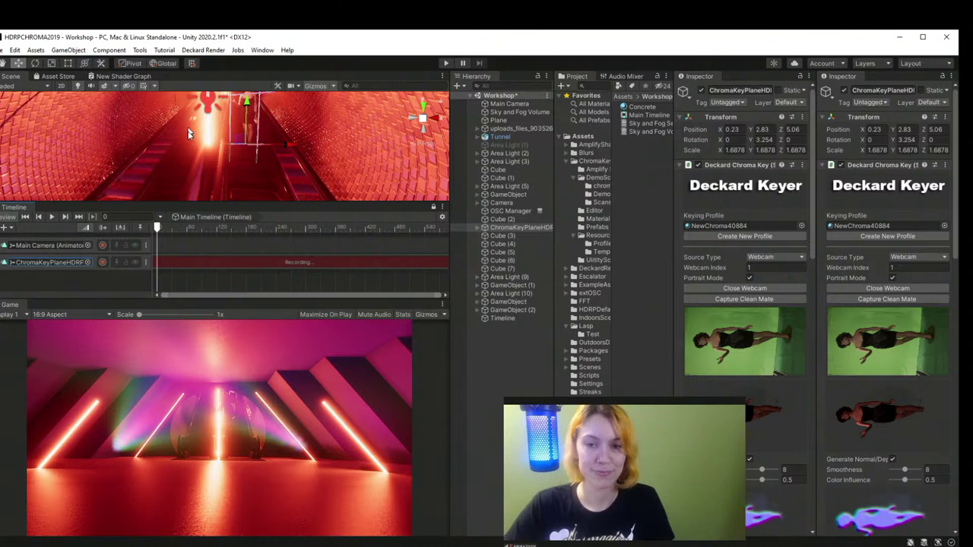
right_drag(189, 134, 139, 164)
key(w)
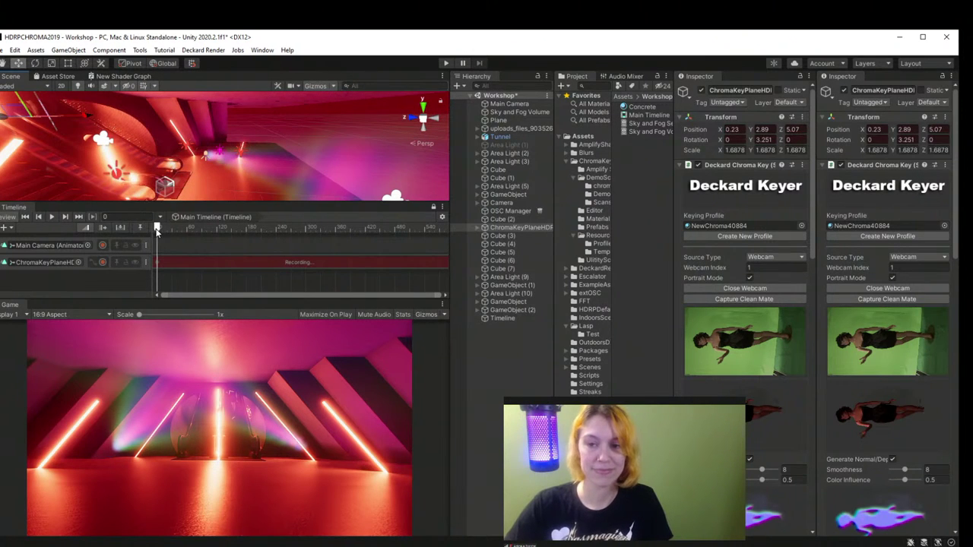
drag(157, 229, 229, 232)
Step: Set the timeline frame rate to Film (24)
click(442, 218)
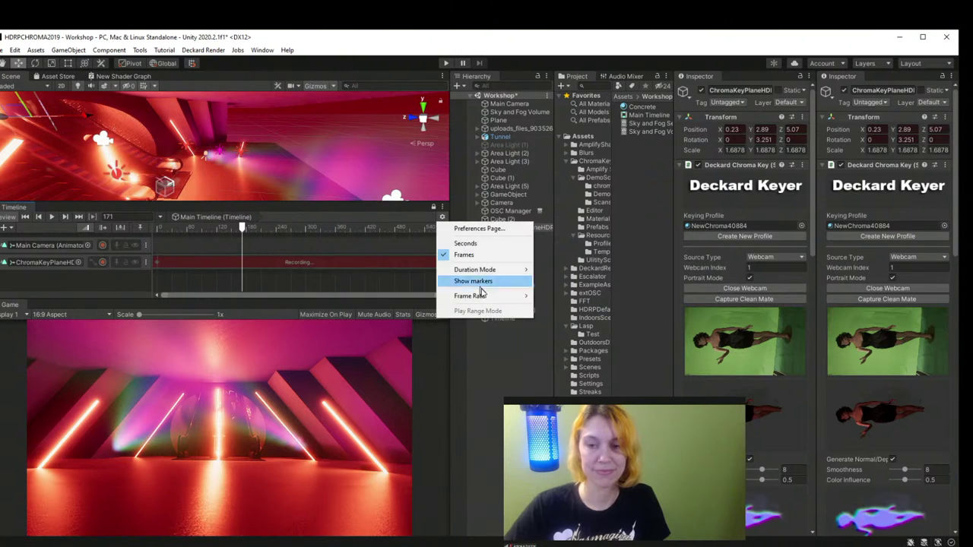
mouse_move(487, 274)
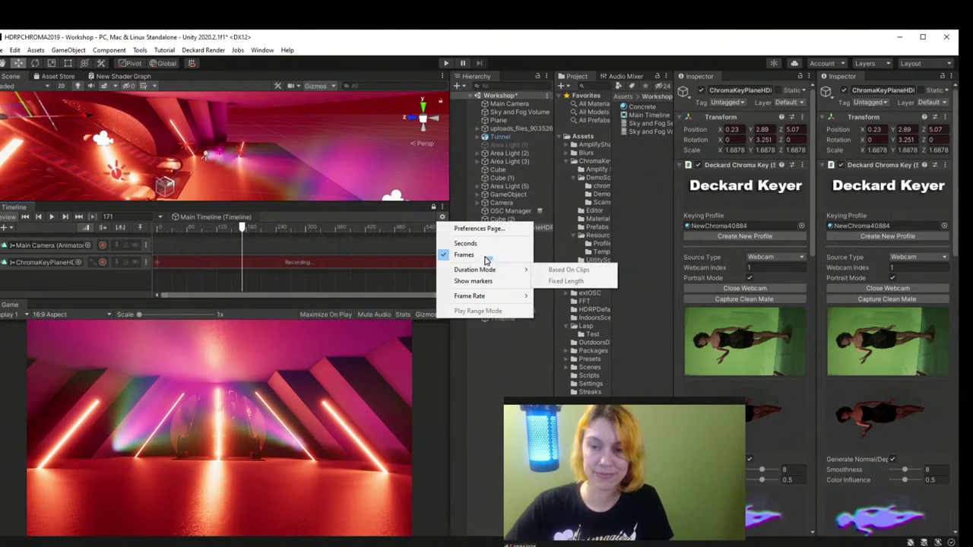
mouse_move(496, 298)
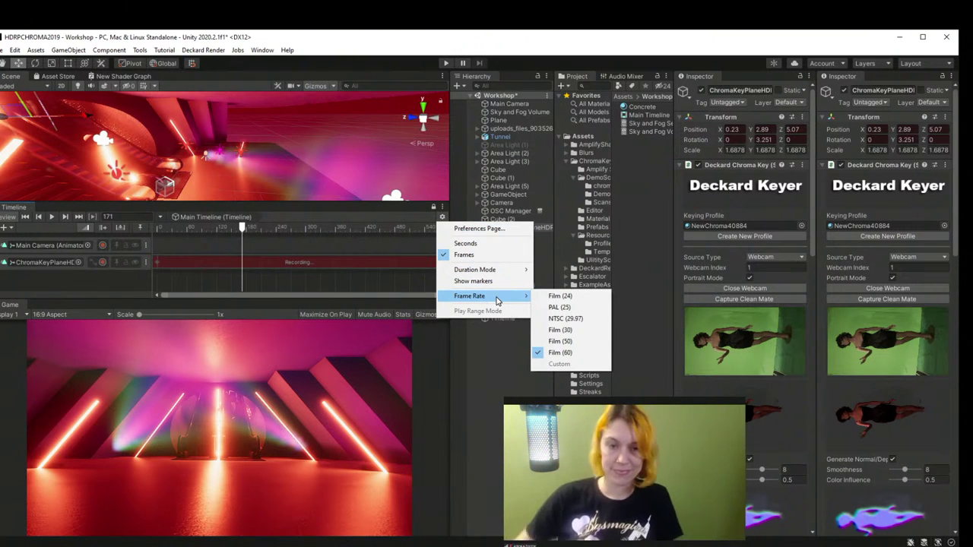
click(563, 297)
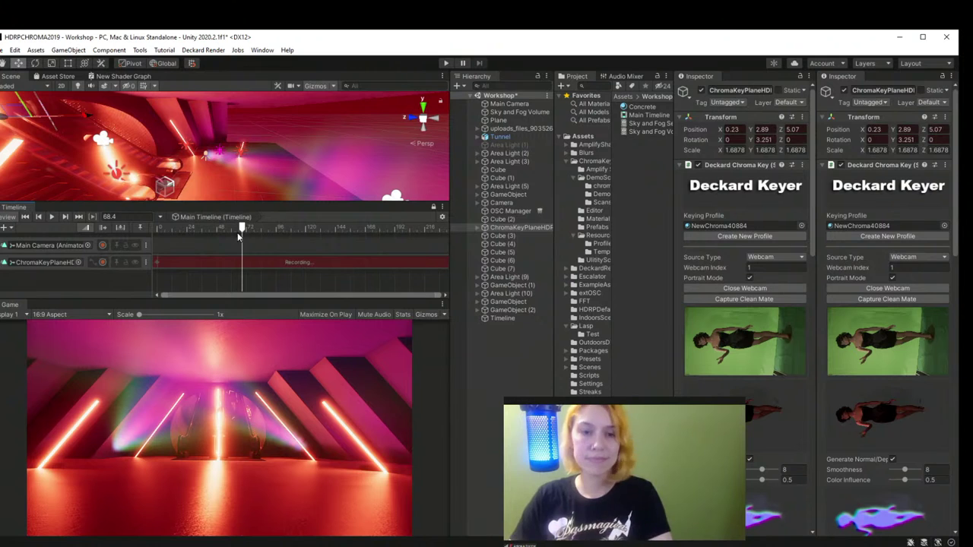
Step: Move the playhead to frame 223 and turn the Scene view toward the chroma-key plane
drag(245, 229, 248, 229)
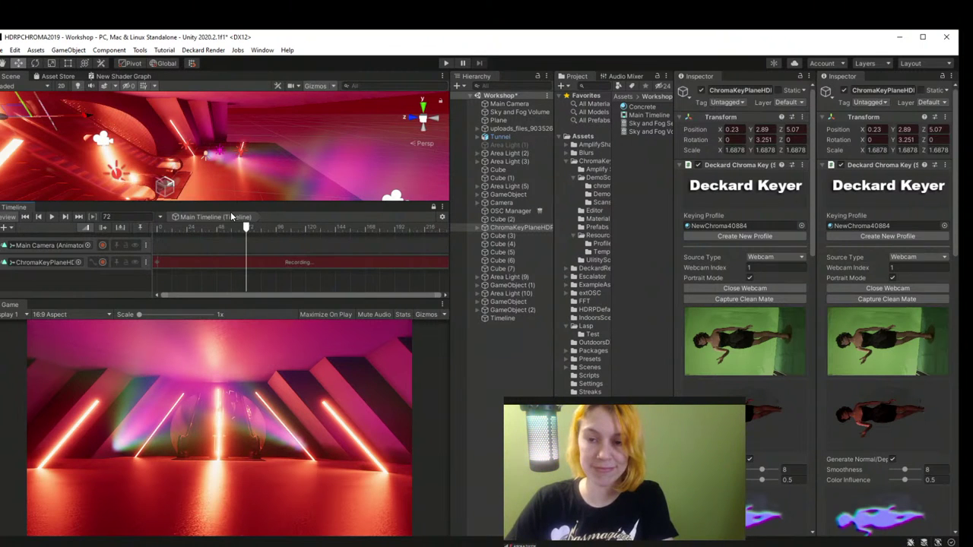
scroll(289, 258, down, 3)
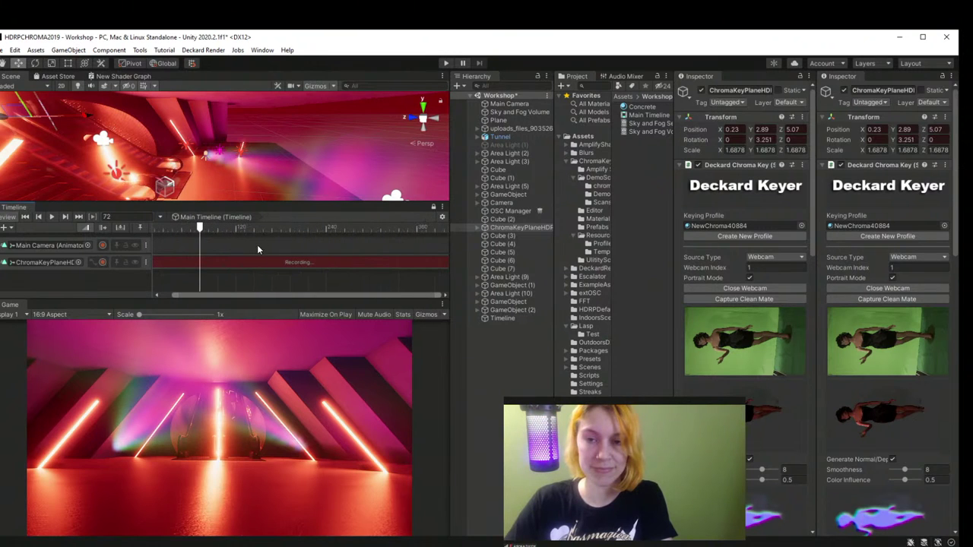
drag(267, 227, 313, 227)
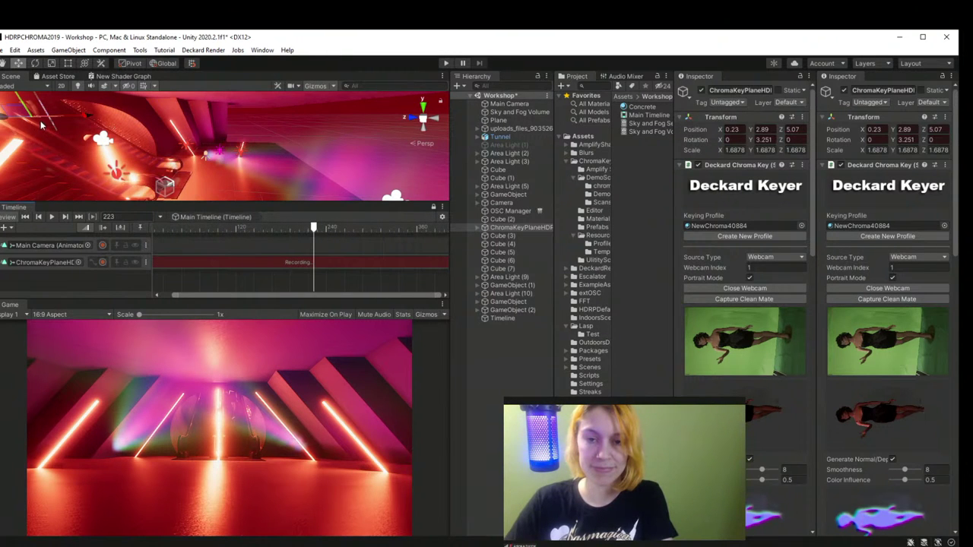
right_drag(131, 156, 70, 116)
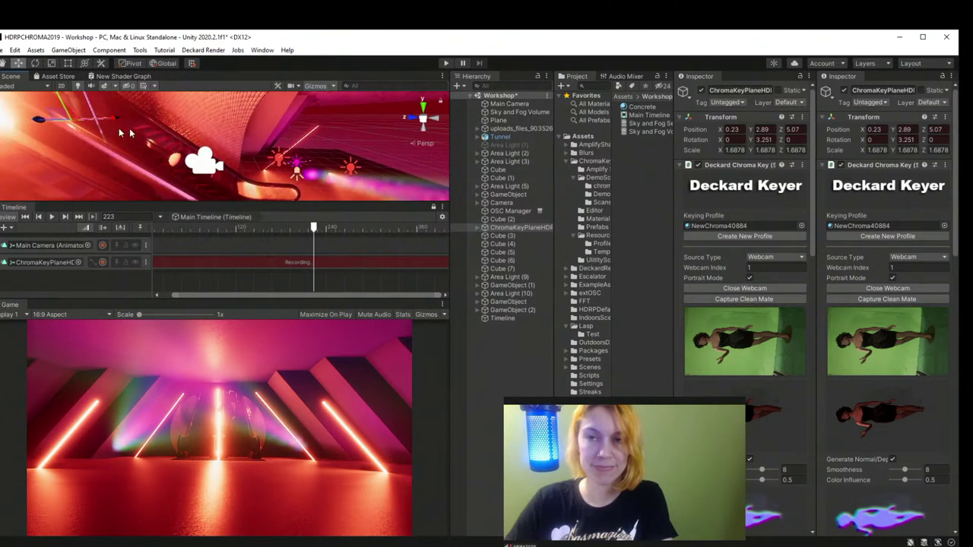
right_drag(169, 145, 327, 204)
drag(327, 204, 327, 236)
right_drag(327, 204, 257, 184)
Step: Lower the chroma-key plane to Y about 0.176 on the floor and enlarge the Timeline panel
drag(257, 183, 251, 228)
right_drag(251, 228, 229, 157)
drag(228, 156, 229, 152)
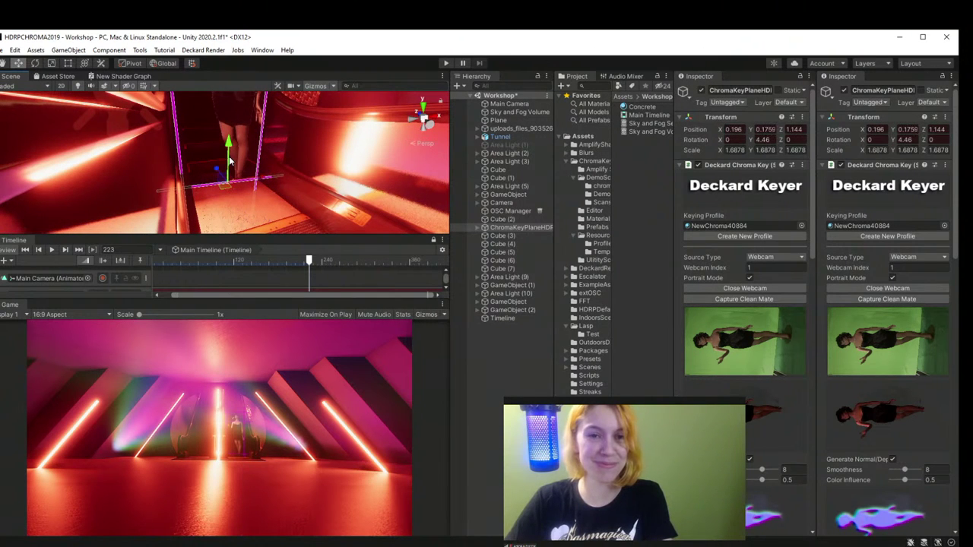
drag(221, 300, 234, 323)
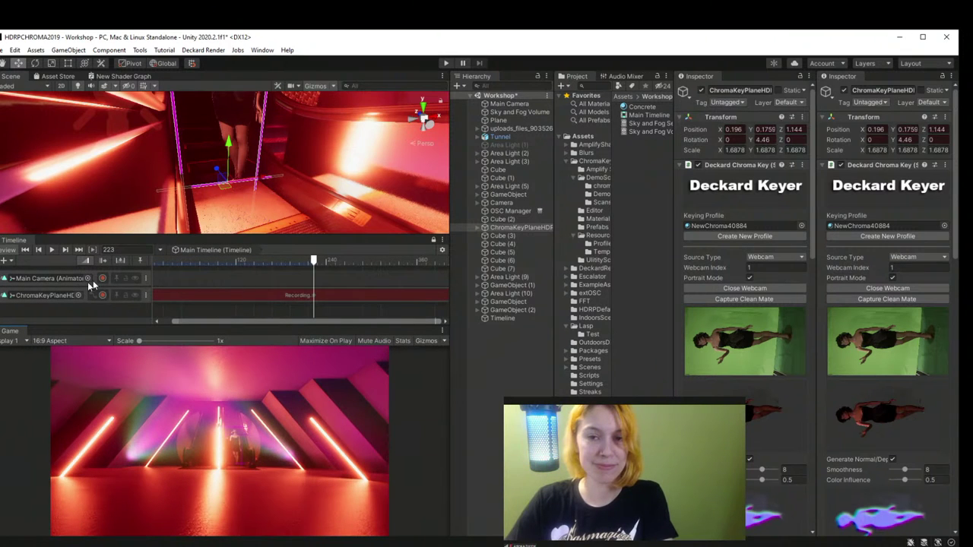
Step: Open the ChromaKeyPlane track's recorded animation and show its position values as curves
double_click(202, 299)
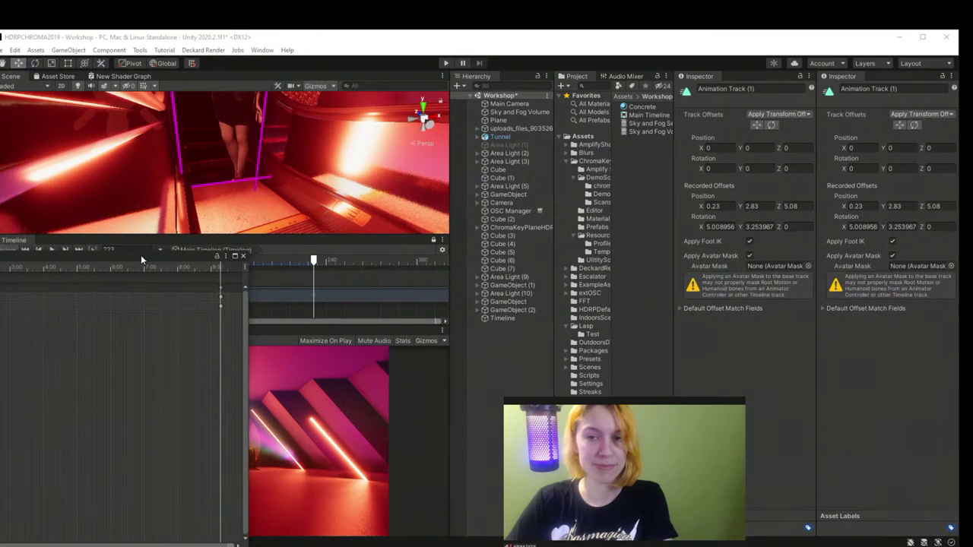
drag(141, 254, 621, 110)
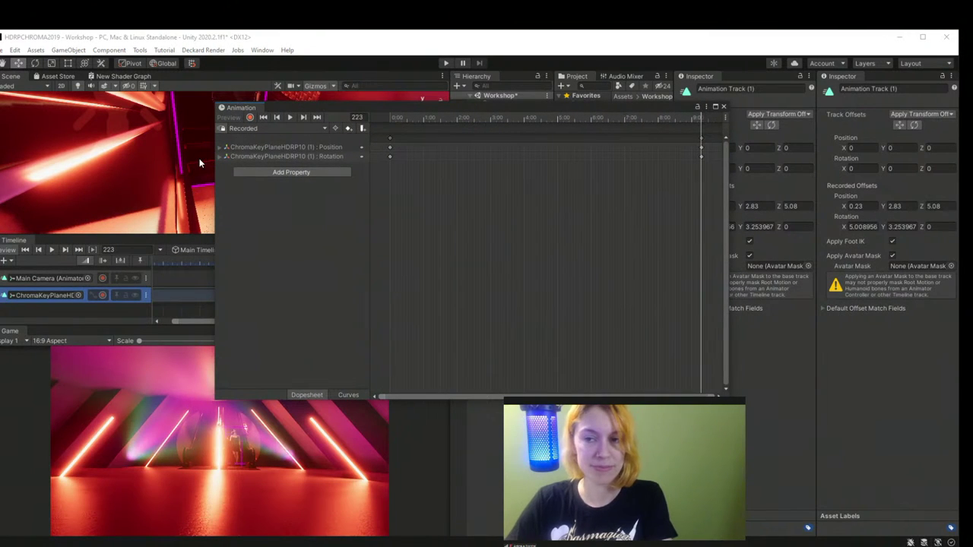
click(220, 147)
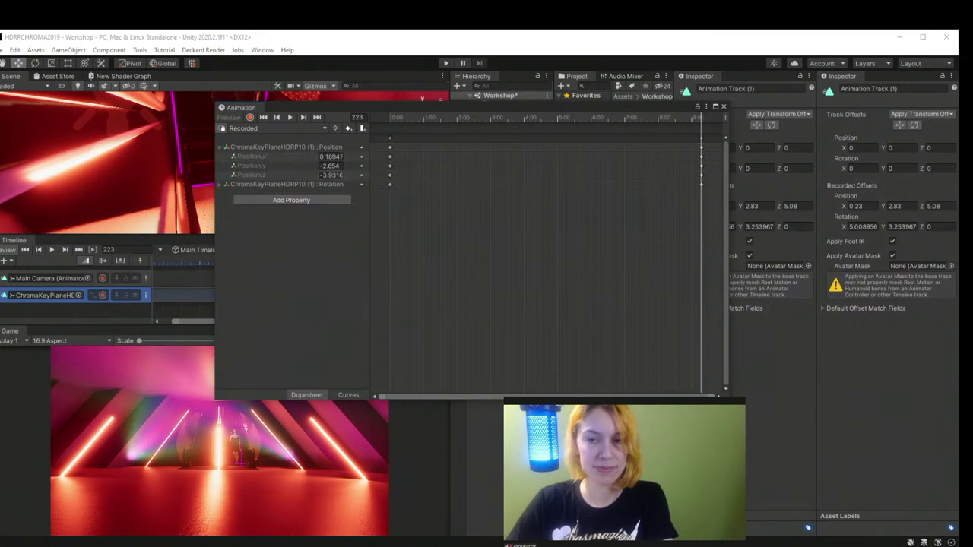
click(347, 395)
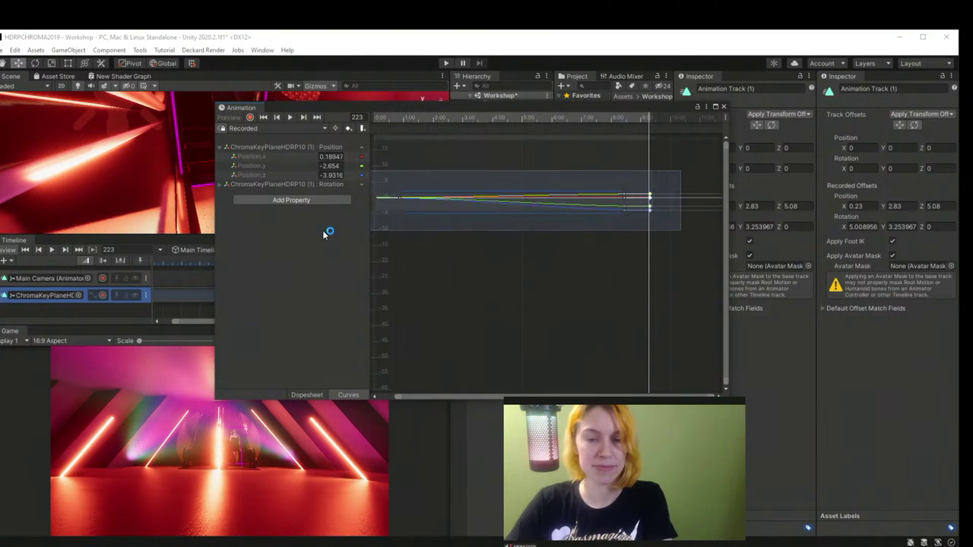
Step: Set the end key's tangents to Linear and the first key's tangents to Constant
right_click(403, 197)
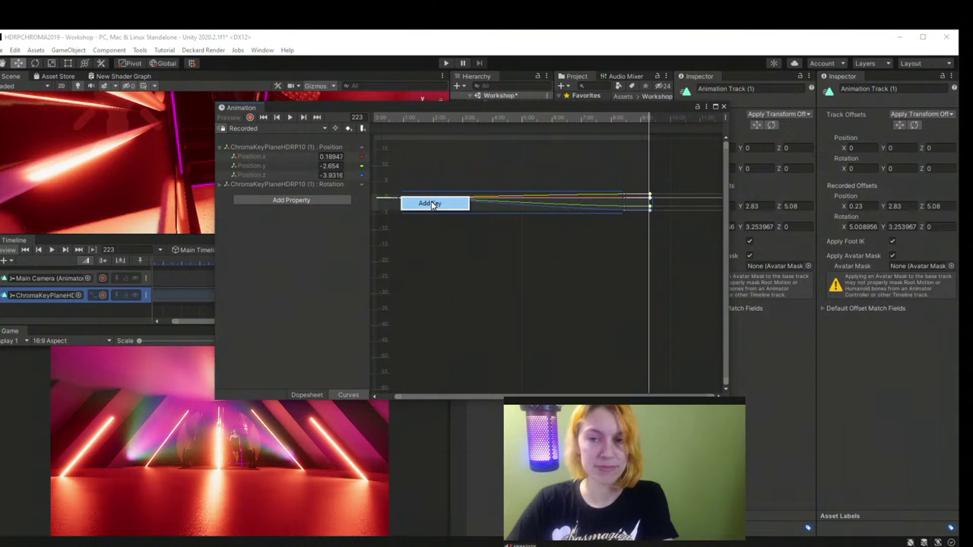
click(650, 199)
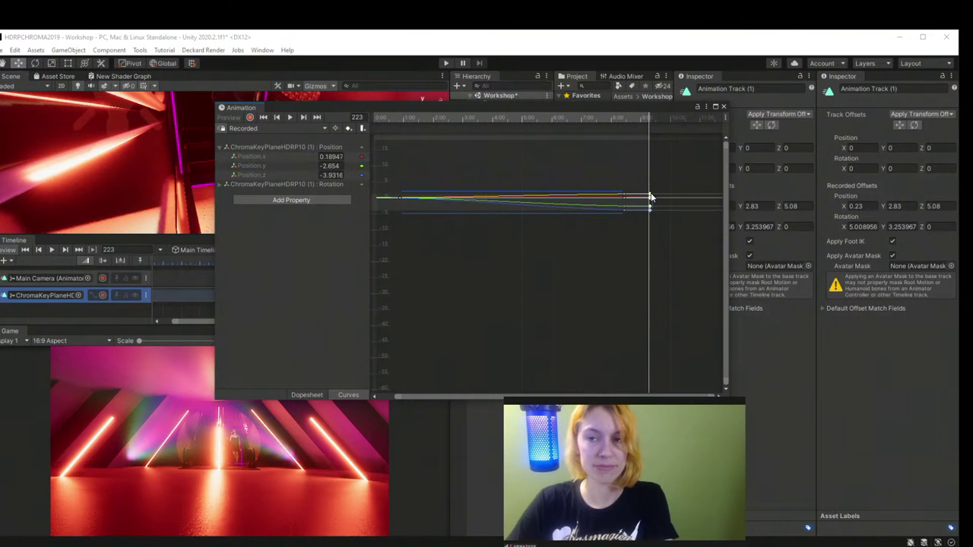
right_click(650, 197)
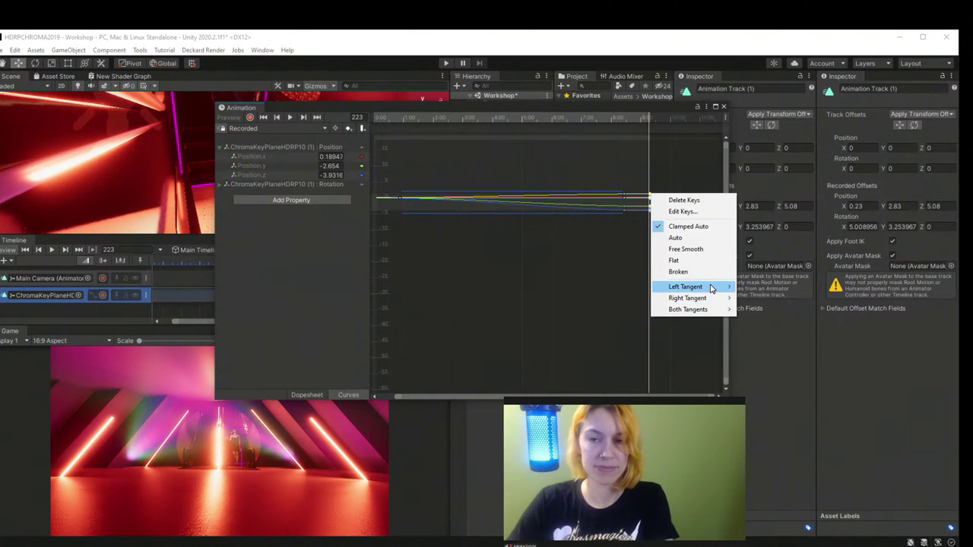
mouse_move(712, 289)
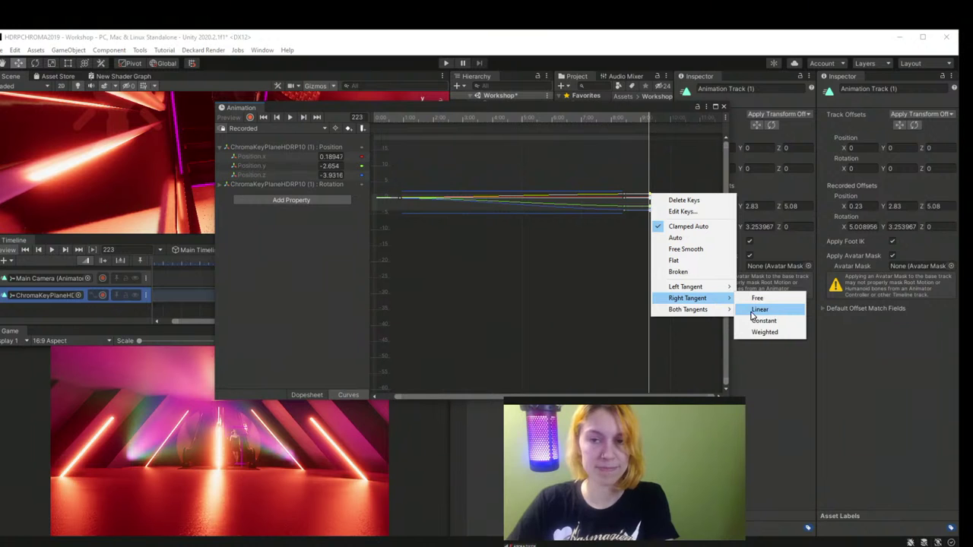
click(755, 321)
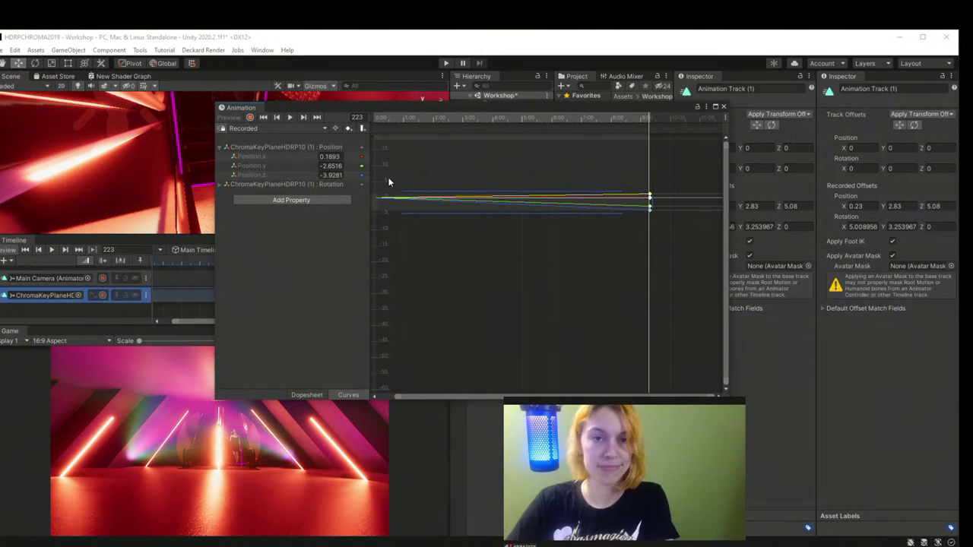
click(358, 218)
right_click(380, 200)
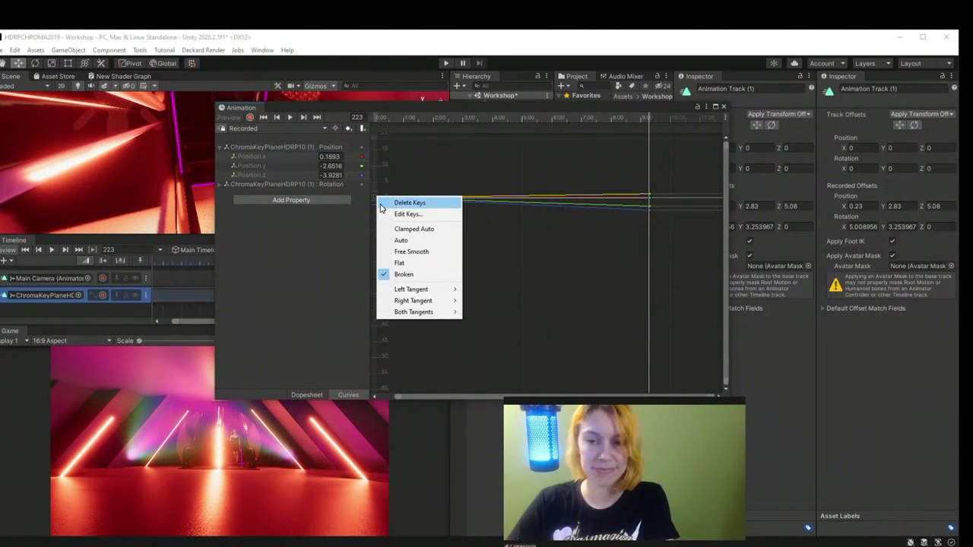
mouse_move(423, 312)
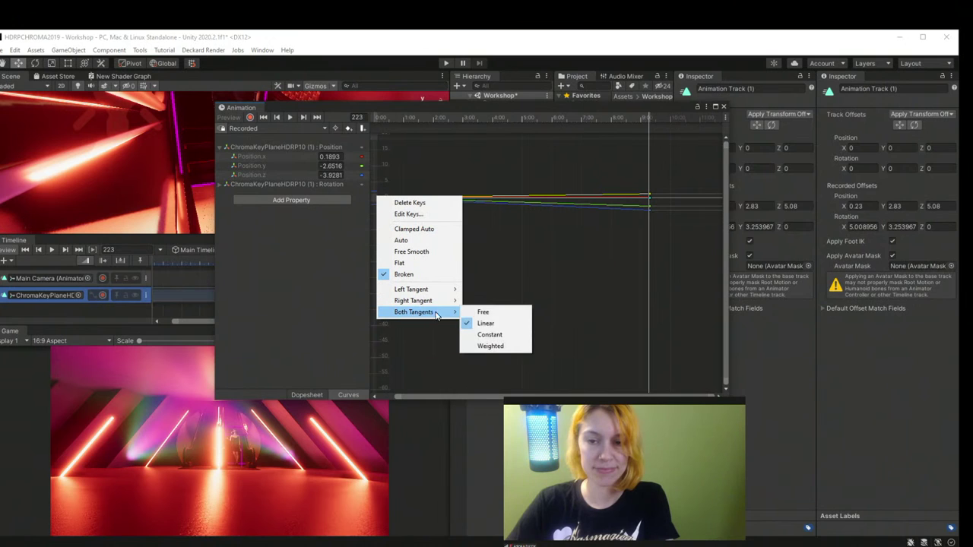
click(489, 333)
Step: Close the animation window, rewind the timeline to frame 0, and play it back
click(724, 107)
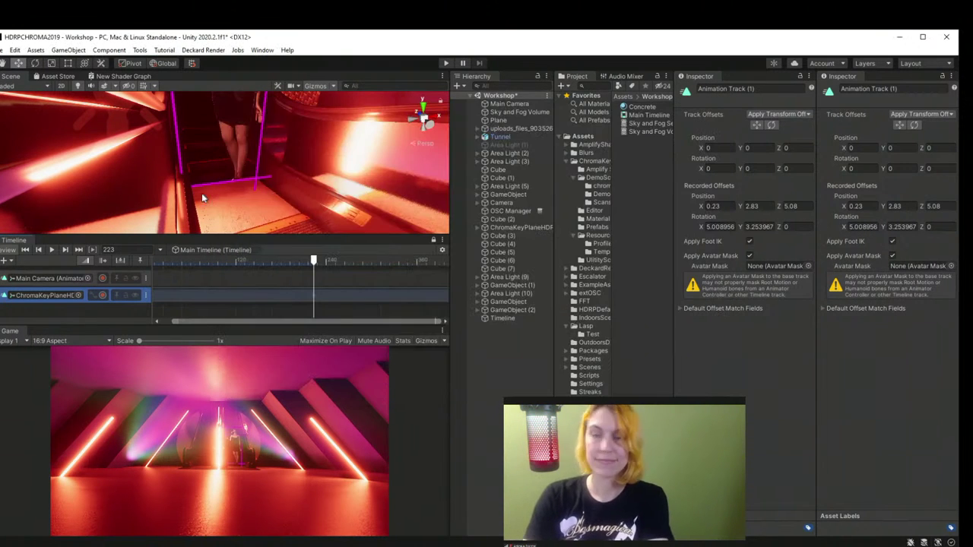
drag(313, 265, 68, 270)
right_drag(261, 139, 224, 138)
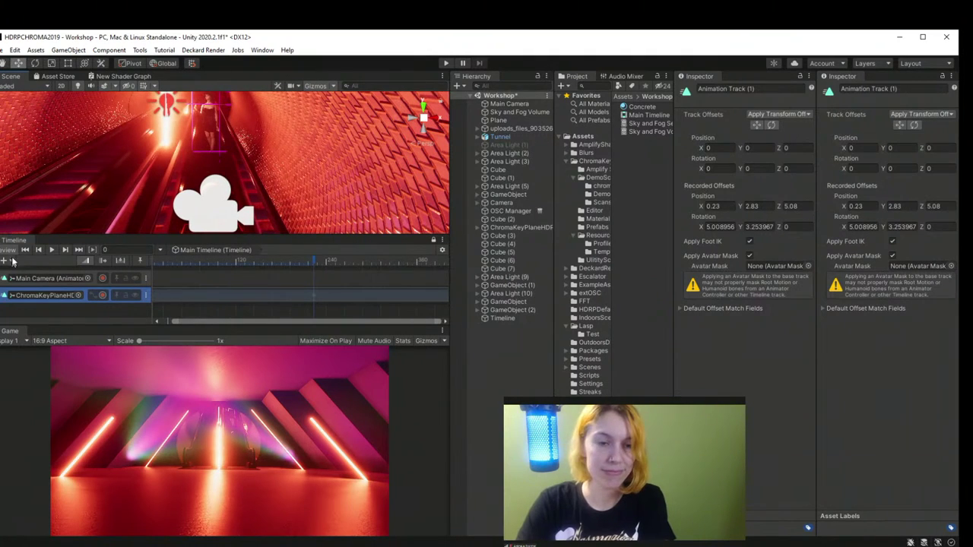
click(52, 249)
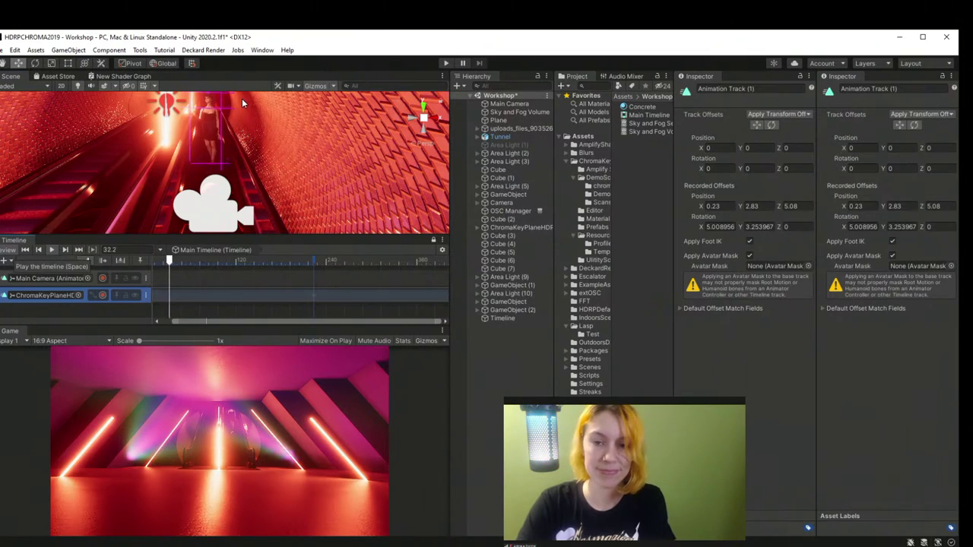
middle_drag(295, 157, 271, 156)
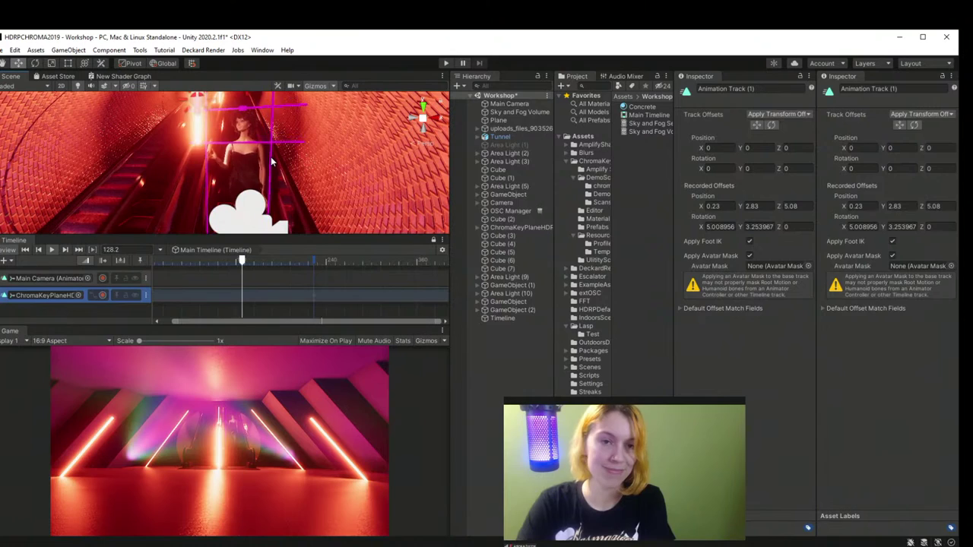
scroll(275, 159, down, 5)
right_drag(275, 160, 289, 176)
Step: Jump to frame 227, toggle recording on the ChromaKeyPlane track, and play the timeline again
drag(323, 263, 345, 270)
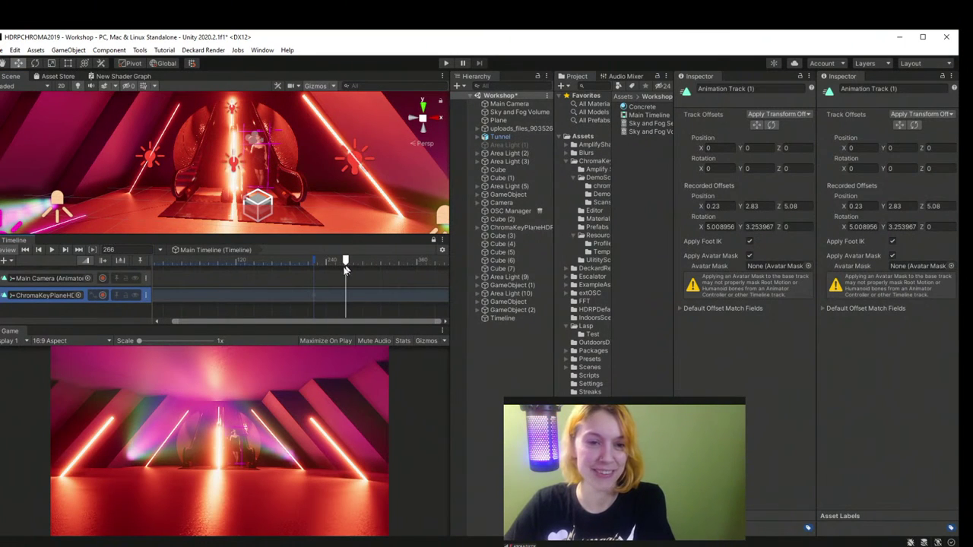
click(104, 296)
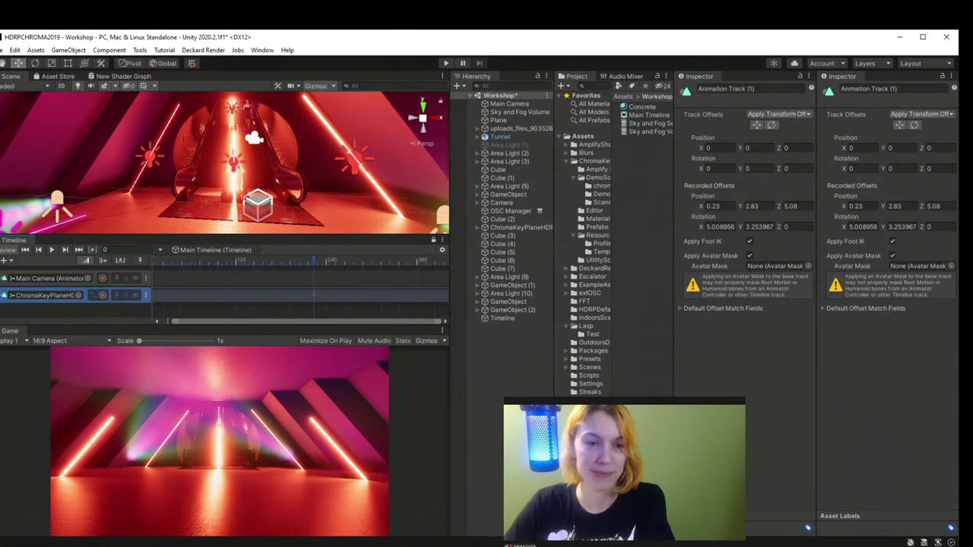
drag(172, 321, 164, 321)
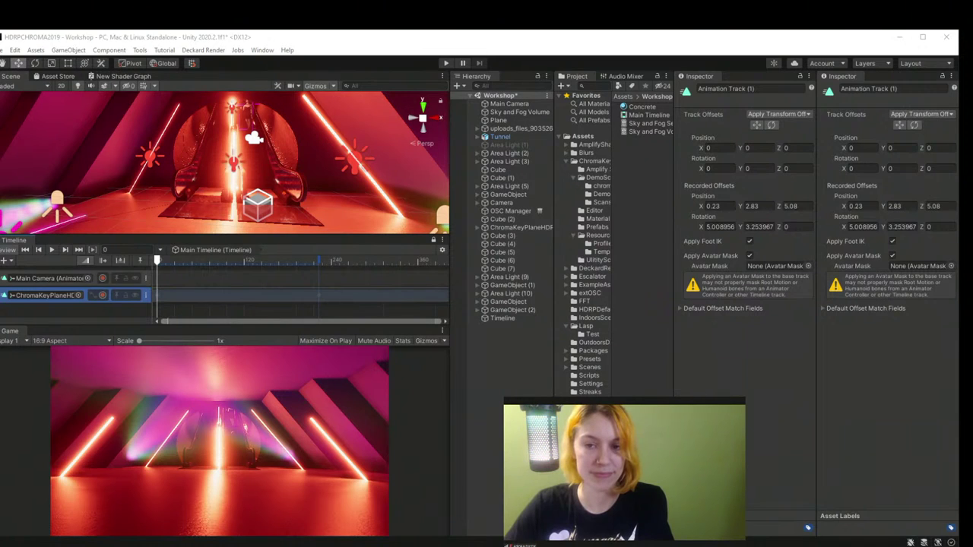
click(52, 250)
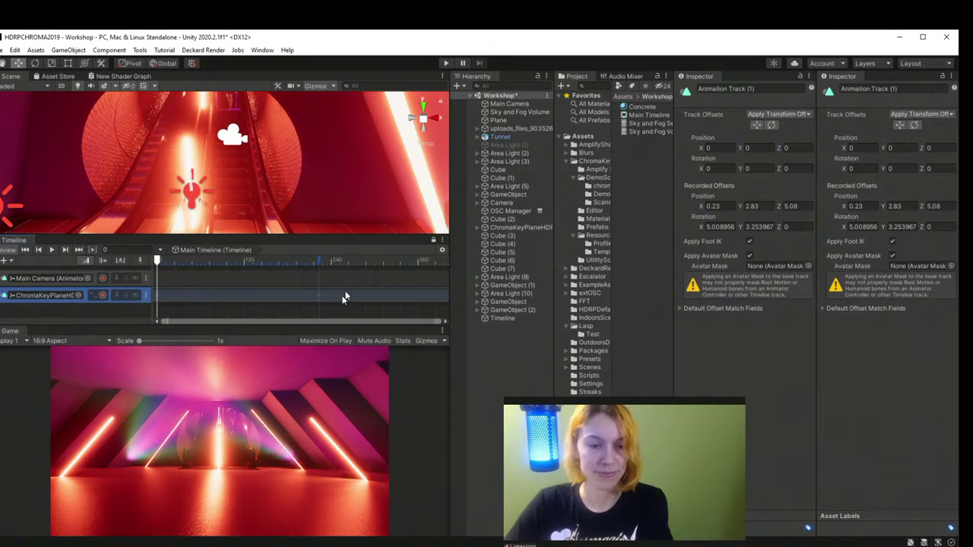
Step: Select the last position and rotation keys in the ChromaKeyPlane track's Animation window
double_click(299, 301)
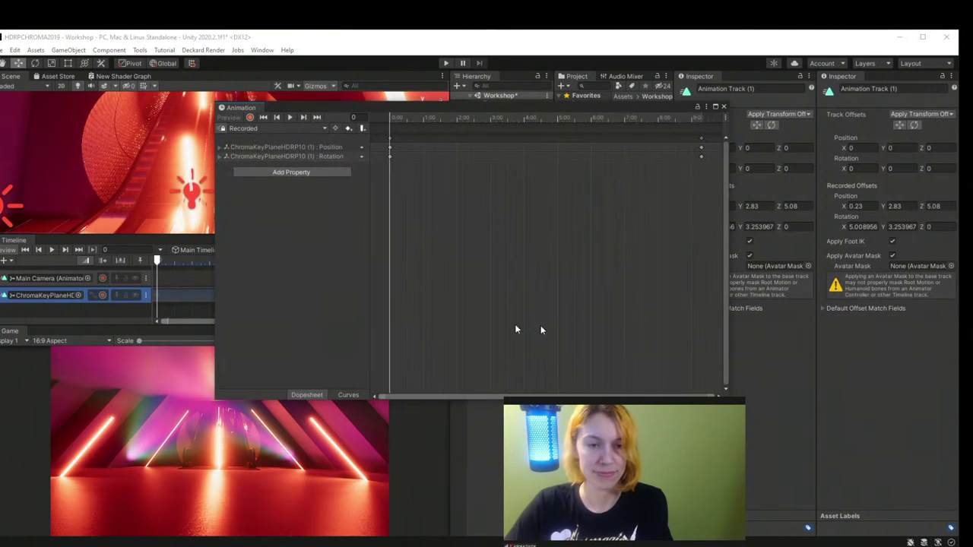
click(702, 138)
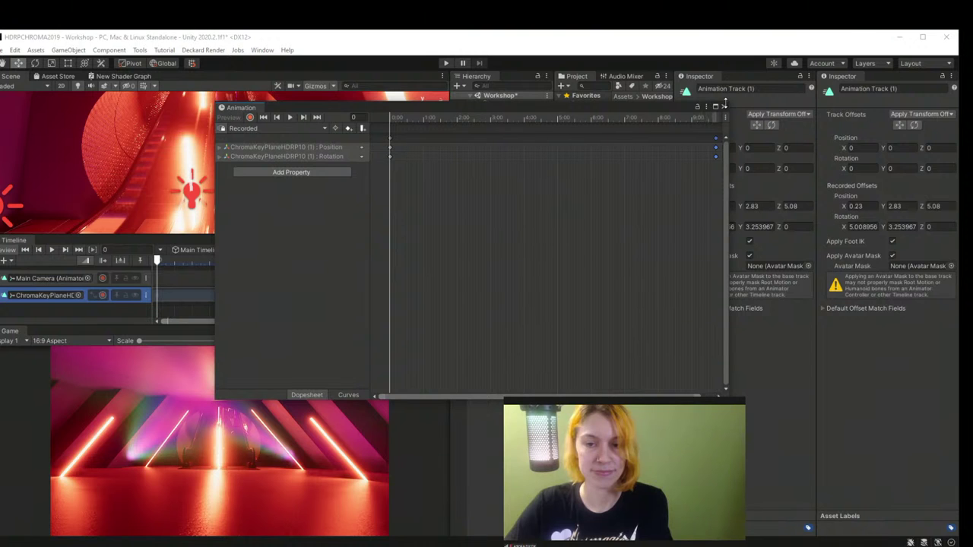
click(724, 106)
Step: Scrub the timeline to frame 367 and ping ChromaKeyPlaneHDR from its track
right_drag(206, 212, 152, 187)
drag(393, 265, 423, 267)
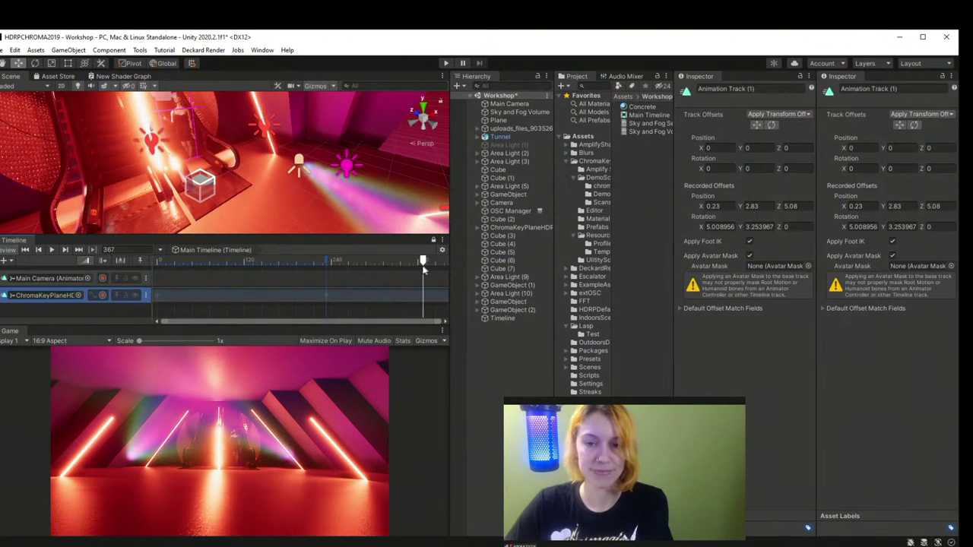
right_drag(187, 143, 36, 72)
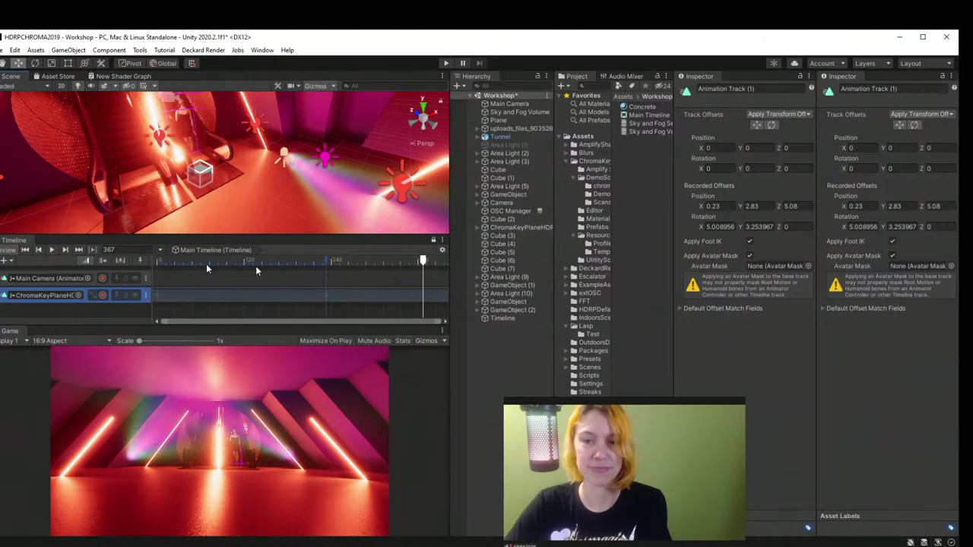
click(50, 296)
middle_drag(156, 154, 199, 181)
Step: Slide the chroma-key plane back along Z in the tunnel, then move the playhead to frame 394
click(465, 228)
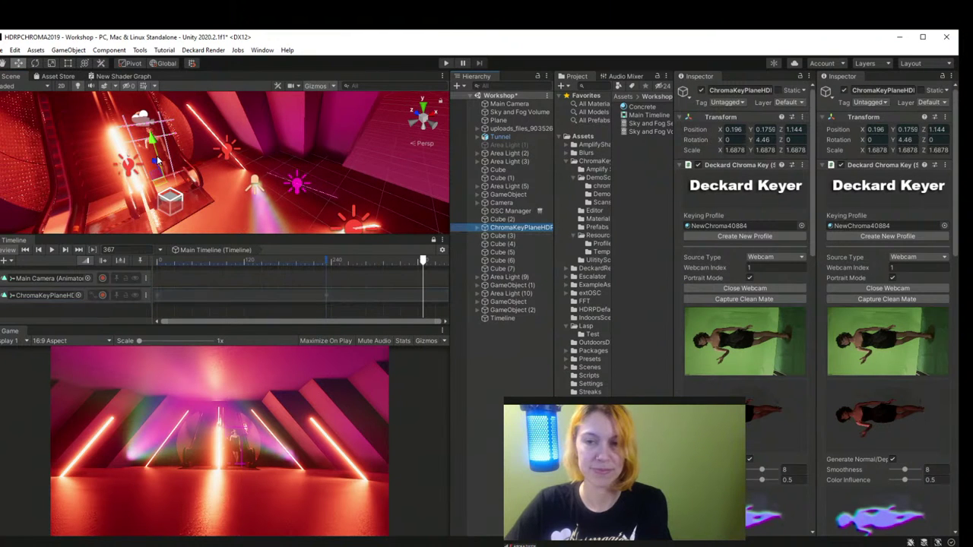
drag(154, 162, 187, 199)
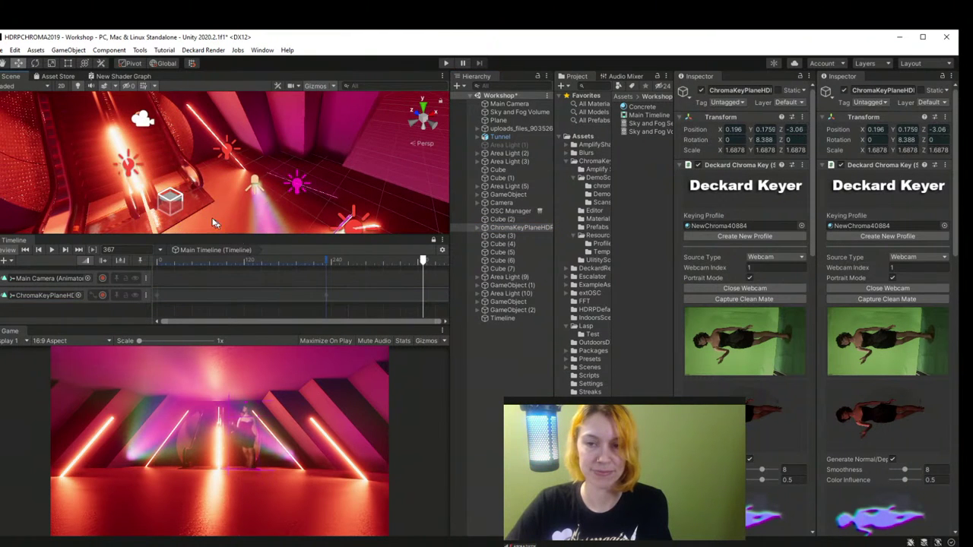
key(f)
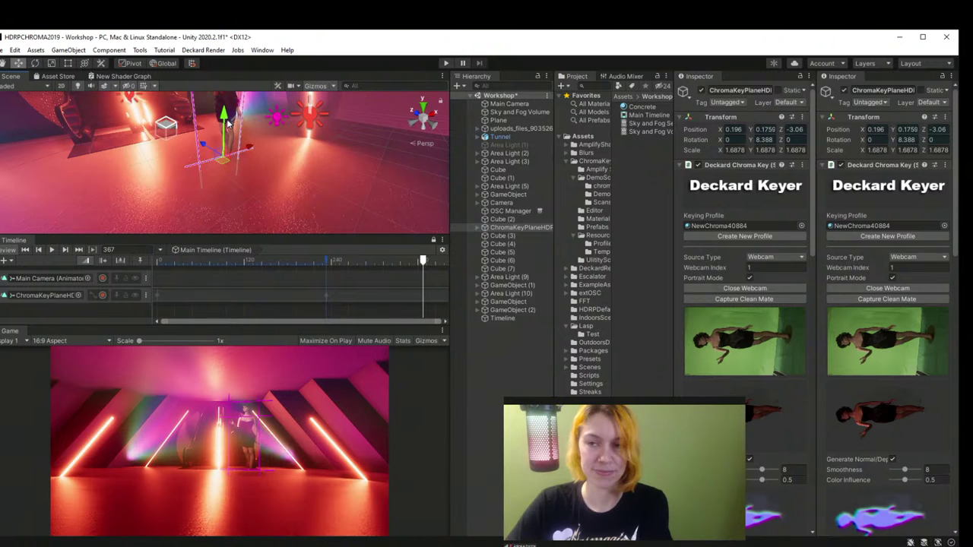
right_drag(226, 118, 205, 185)
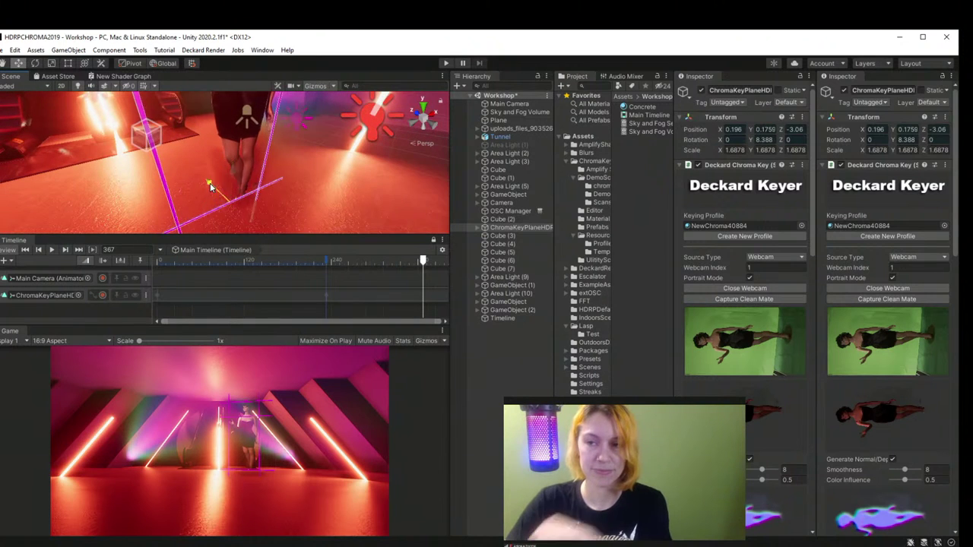
drag(210, 187, 281, 233)
middle_drag(251, 200, 228, 184)
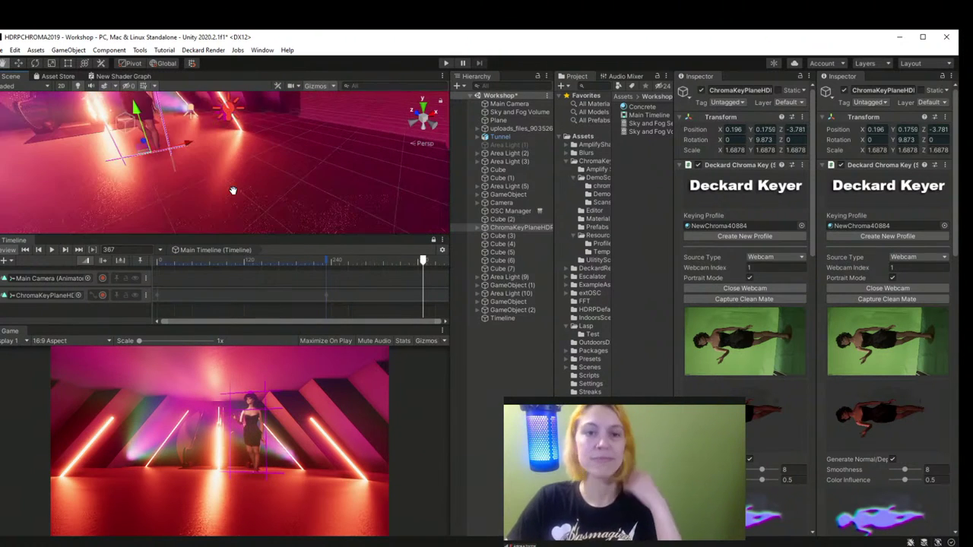
click(405, 261)
drag(405, 260, 442, 261)
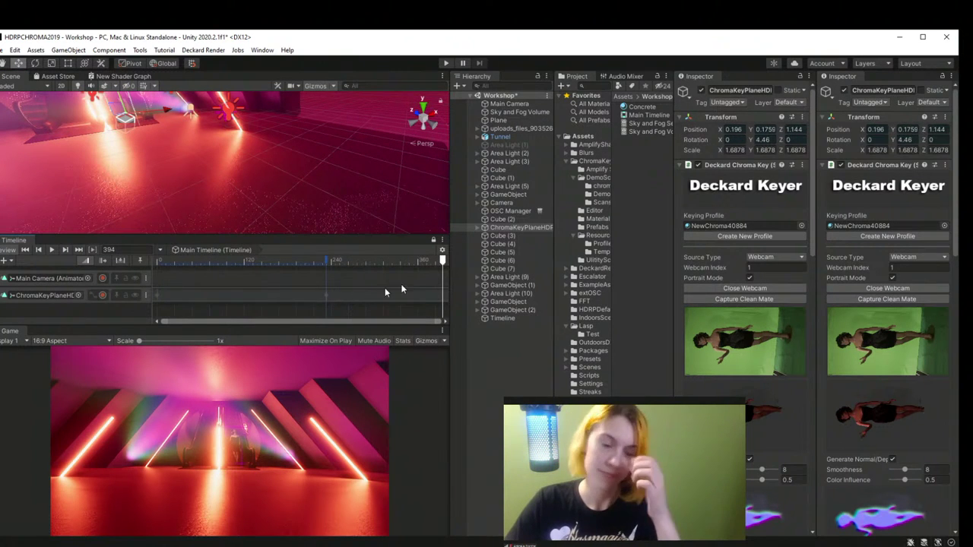
Step: Arm recording on the ChromaKeyPlane track and scrub between frames 239 and 332
click(103, 296)
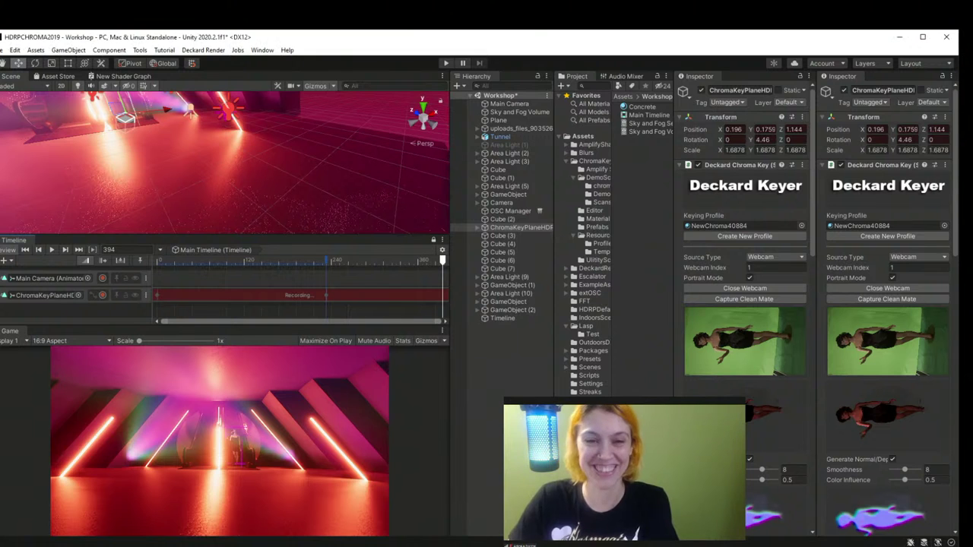
drag(418, 263, 330, 265)
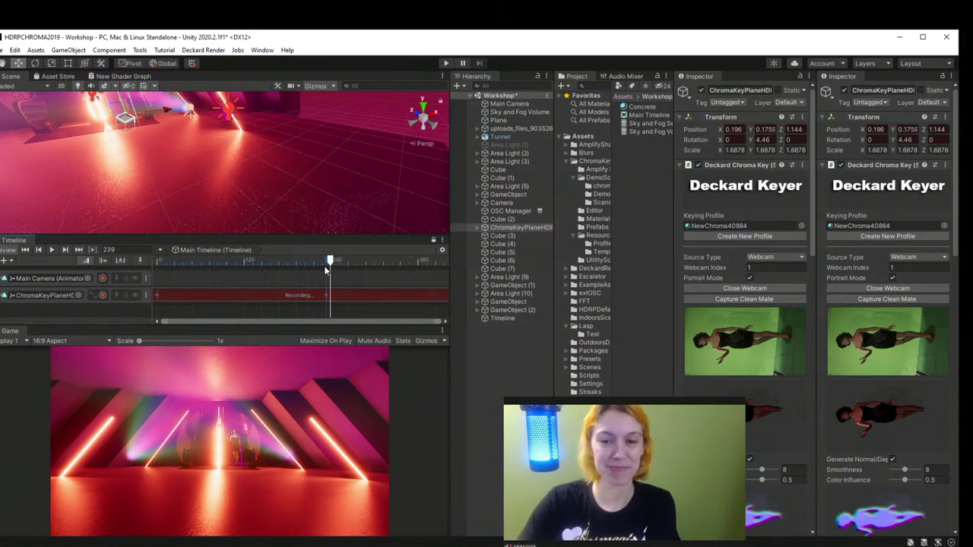
drag(332, 262, 407, 263)
Step: At frame 500, push the plane back along Z to -4.424, then check it at frame 427
right_drag(109, 163, 183, 136)
drag(189, 136, 331, 208)
right_drag(233, 171, 291, 206)
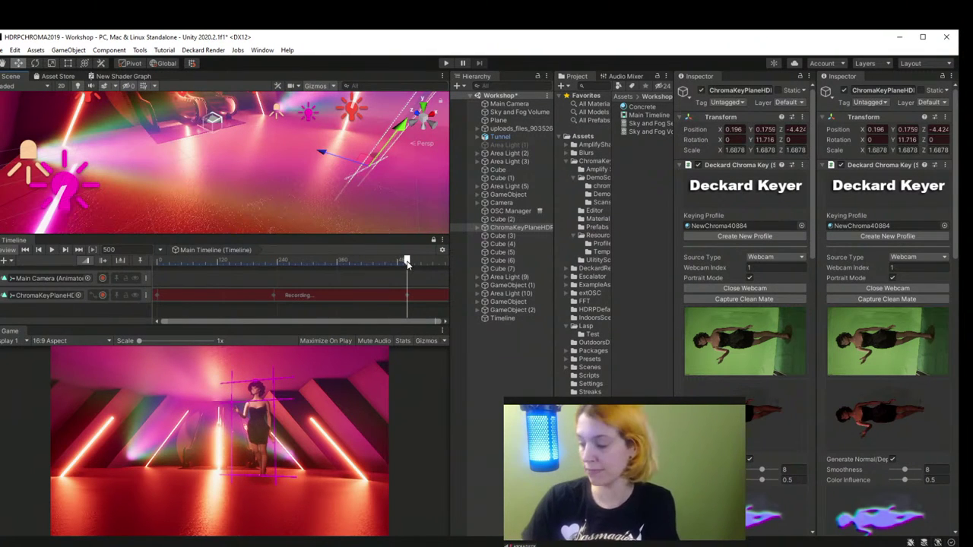
drag(407, 261, 371, 261)
right_drag(257, 172, 335, 224)
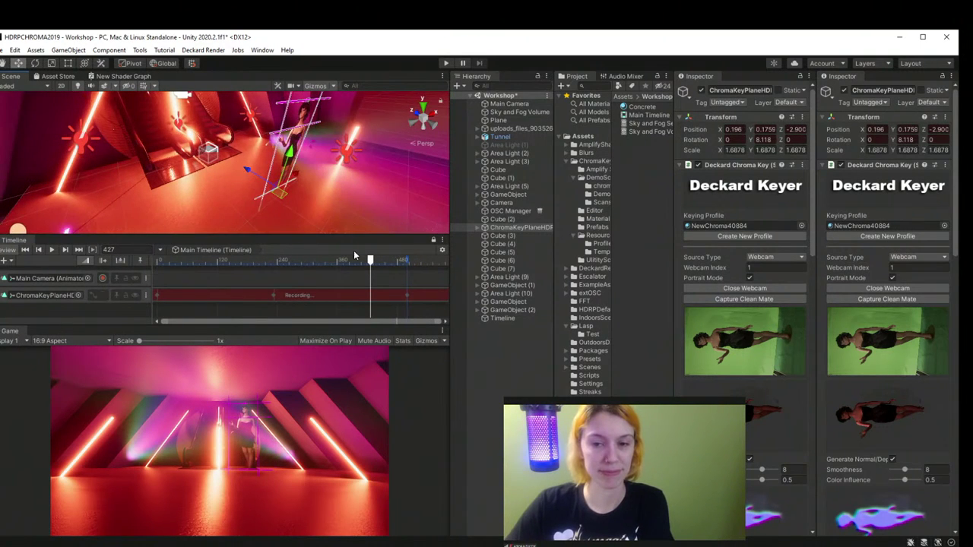
Step: Stop recording the ChromaKeyPlaneHDRP track, scale the plane to about 1.18, and rewind to frame 0
click(504, 228)
click(103, 295)
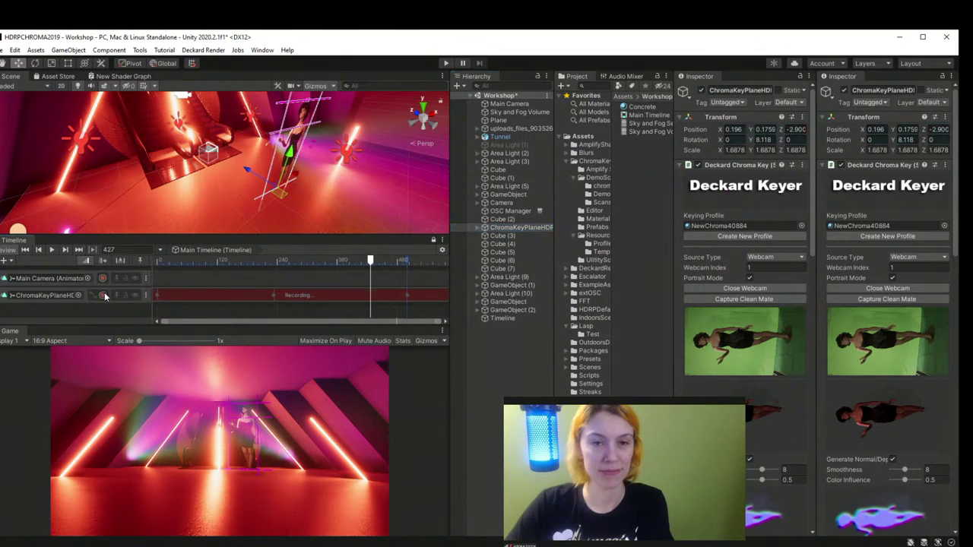
click(51, 64)
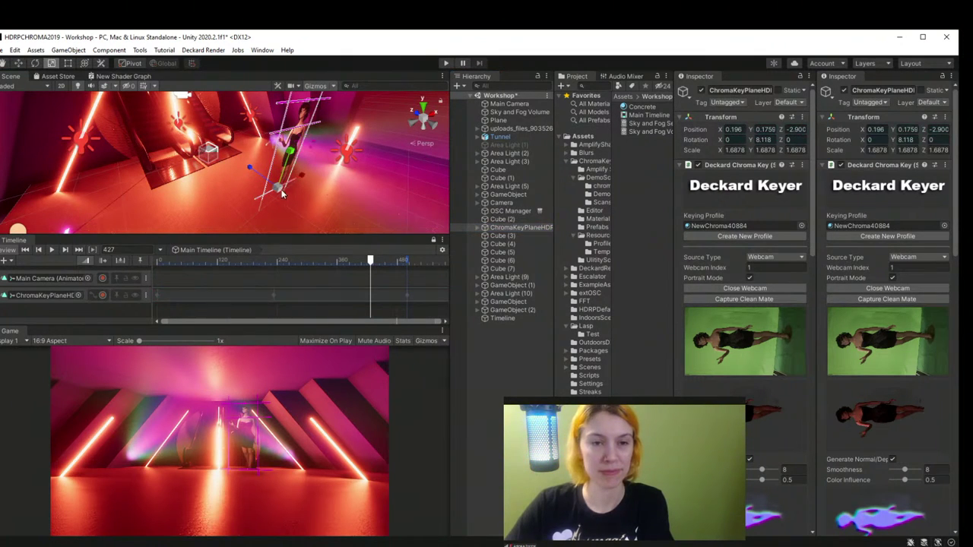
drag(280, 182, 285, 202)
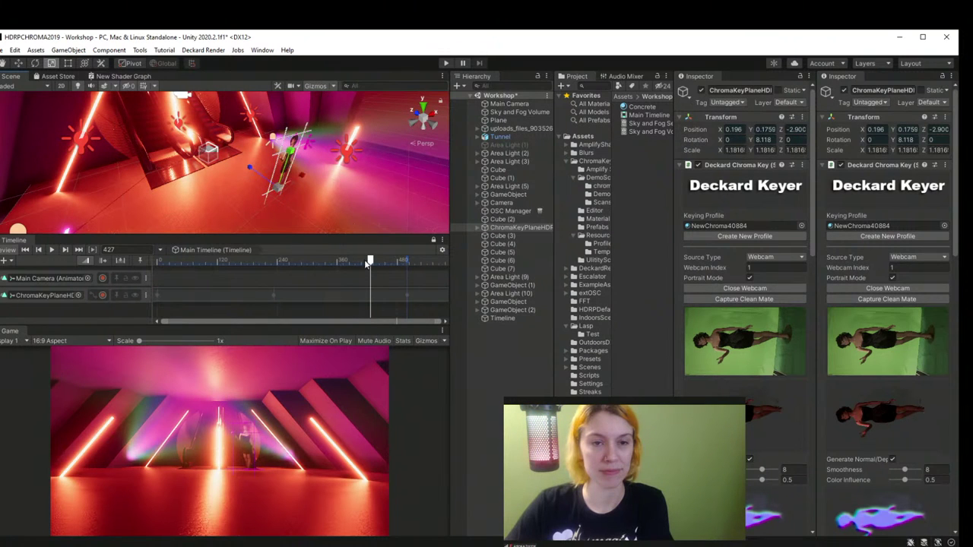
drag(371, 261, 157, 266)
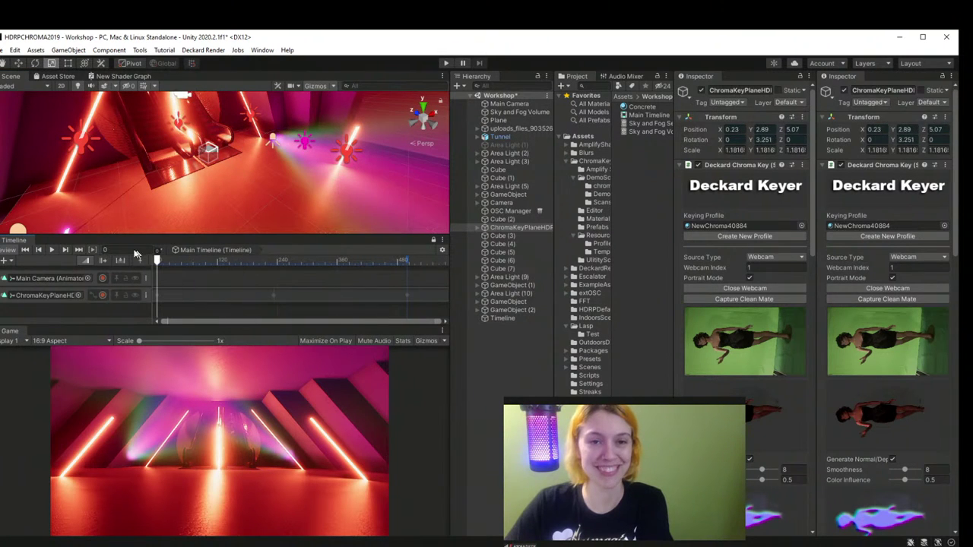
click(507, 103)
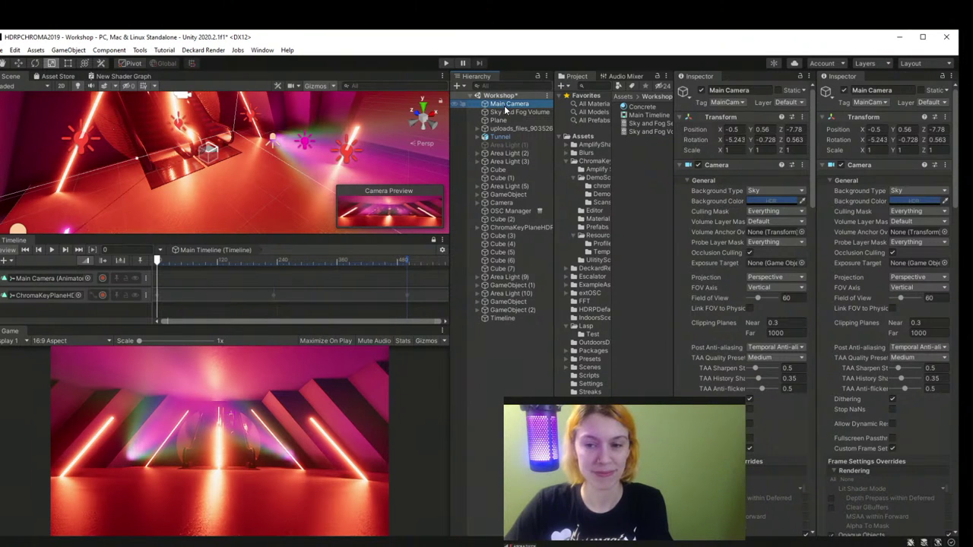
click(52, 249)
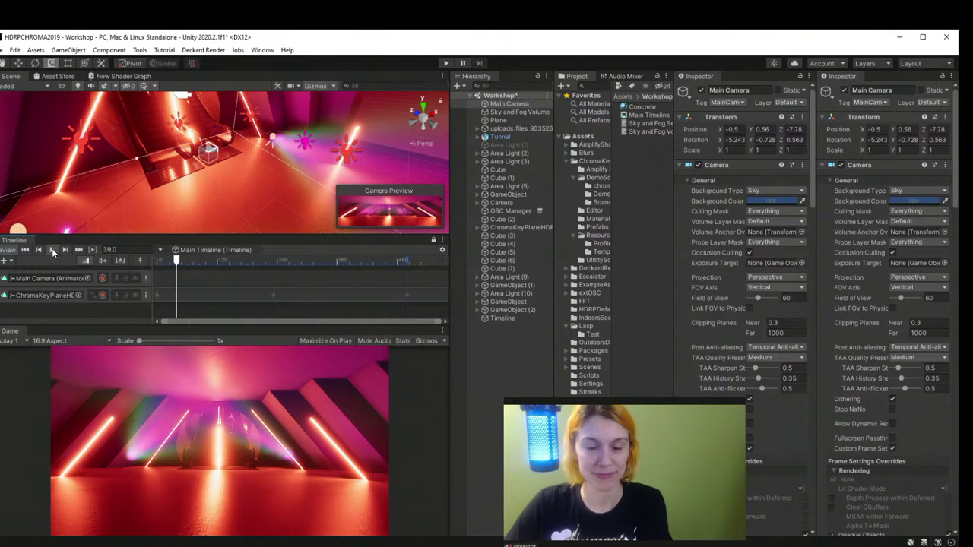
click(52, 250)
drag(177, 262, 158, 261)
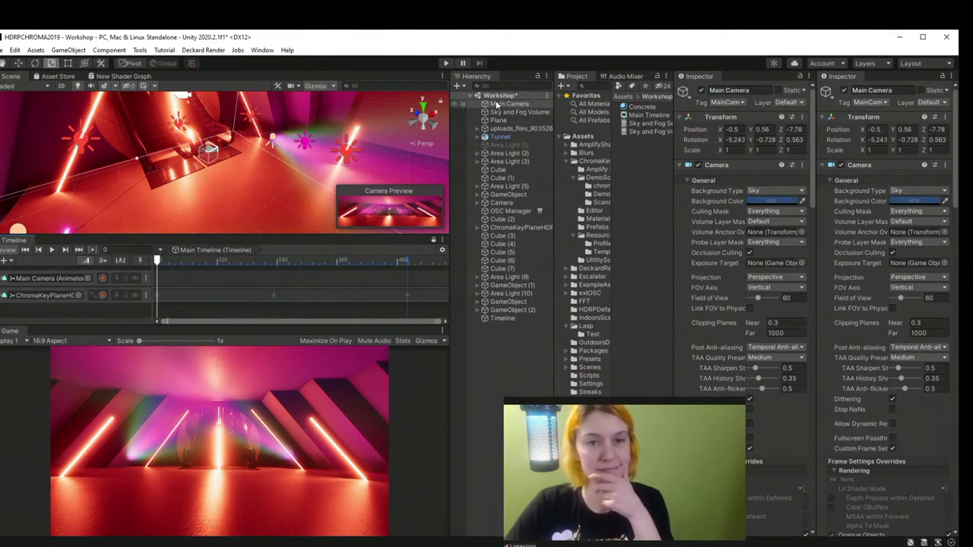
click(263, 51)
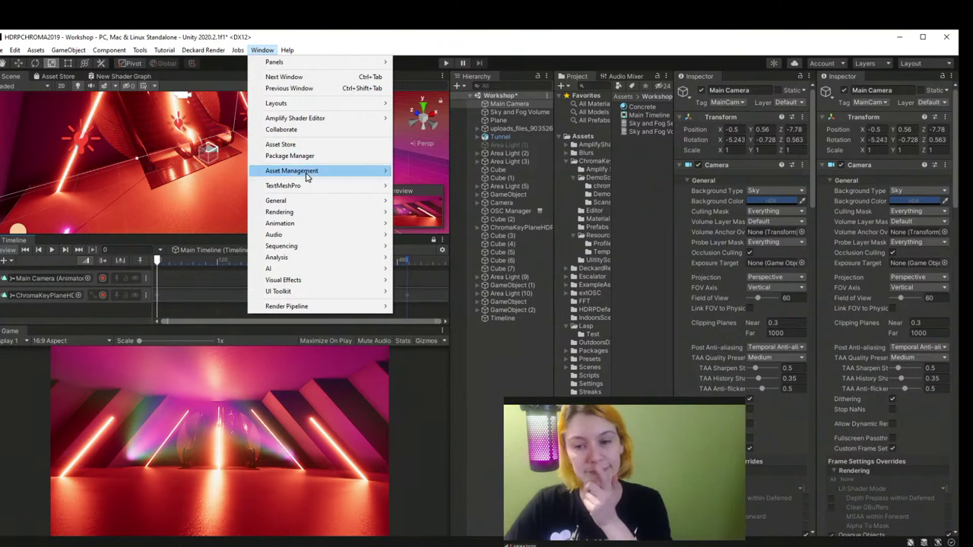
mouse_move(158, 51)
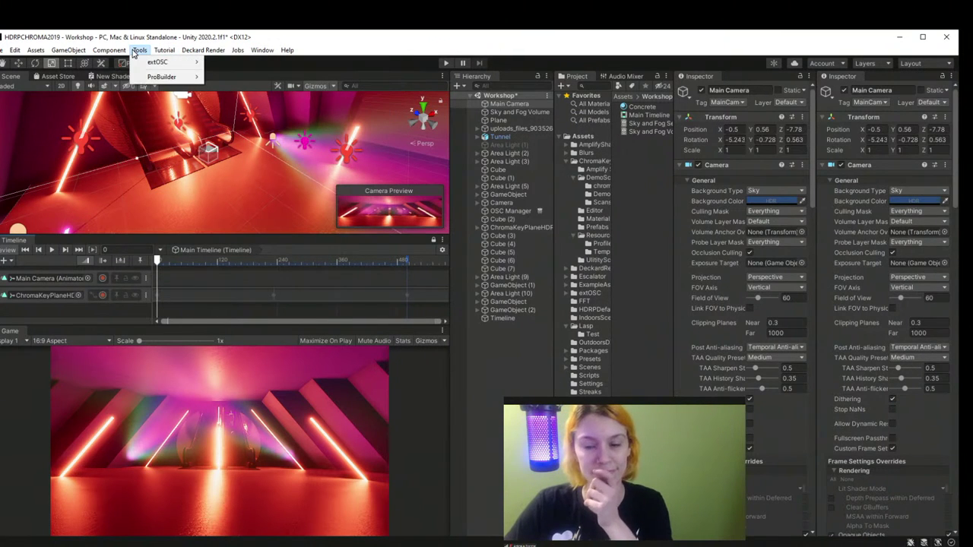
mouse_move(95, 52)
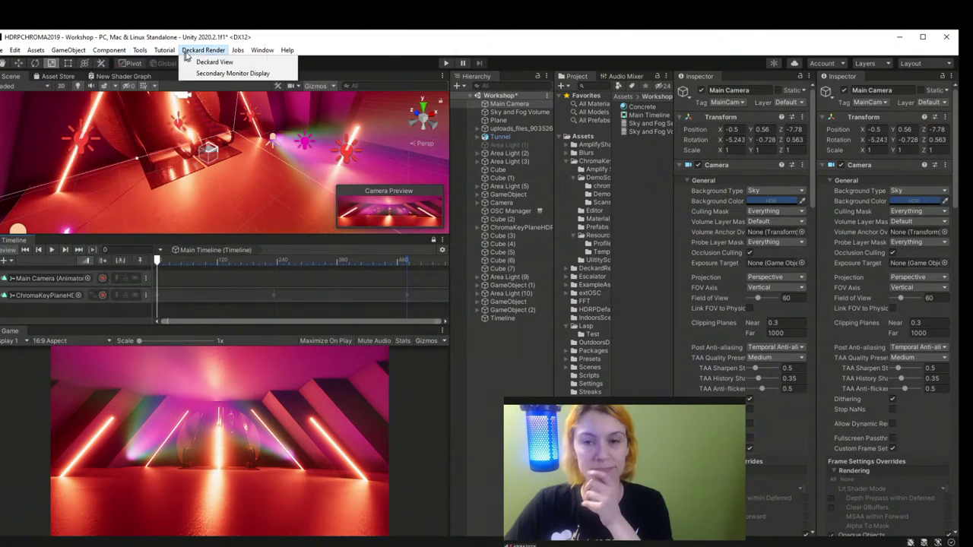
mouse_move(254, 53)
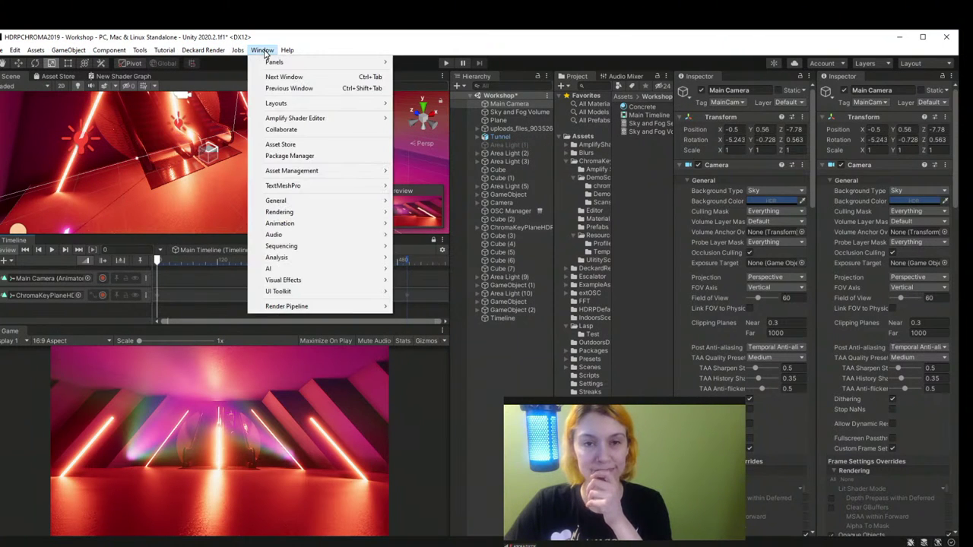
mouse_move(36, 52)
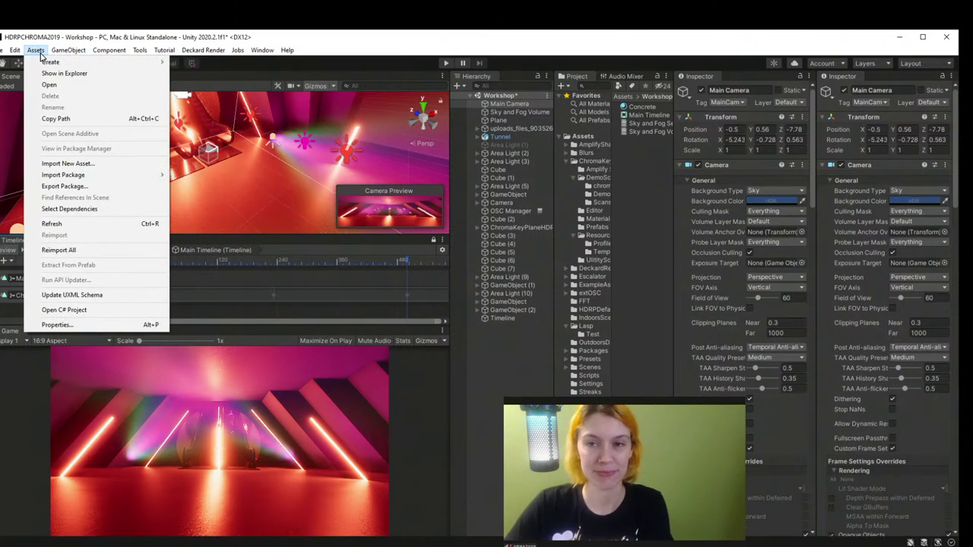
mouse_move(74, 64)
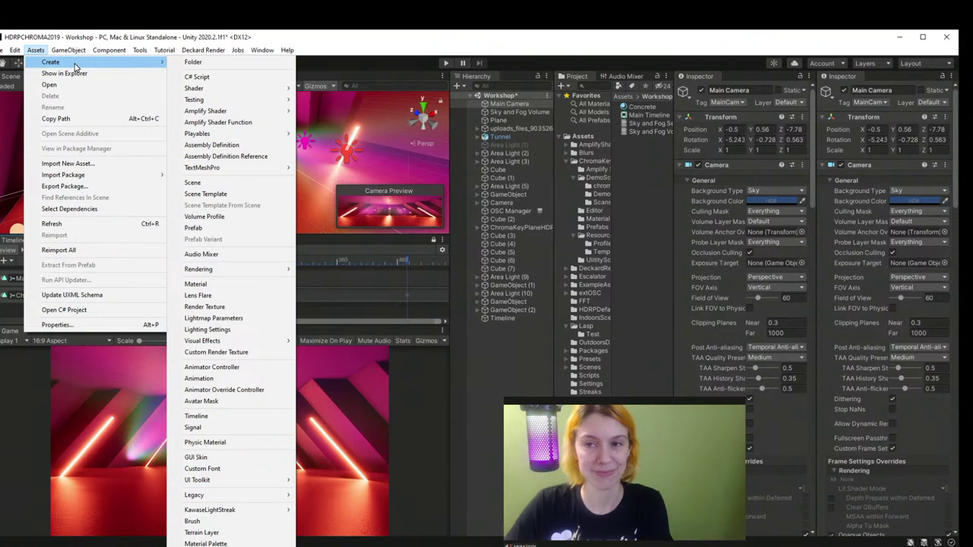
key(Escape)
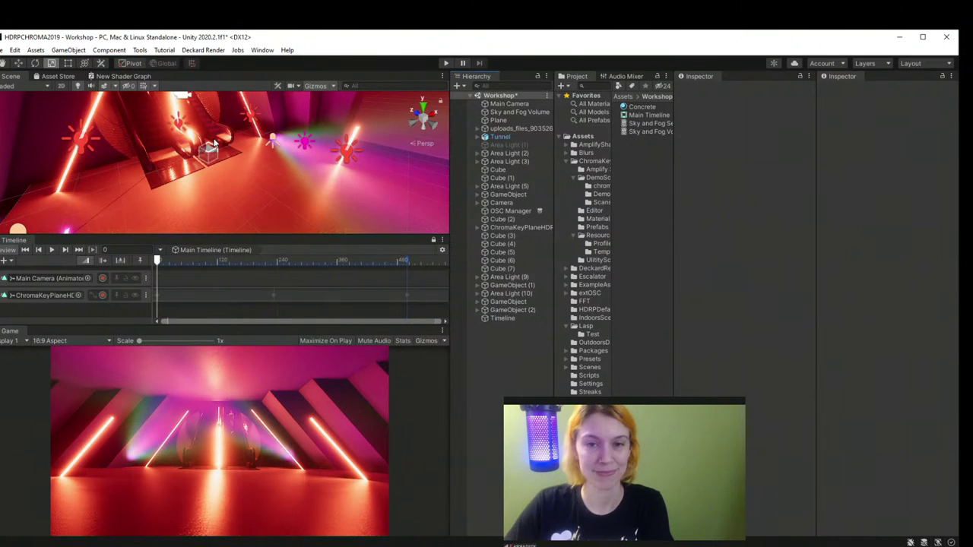
right_drag(228, 164, 217, 145)
click(508, 104)
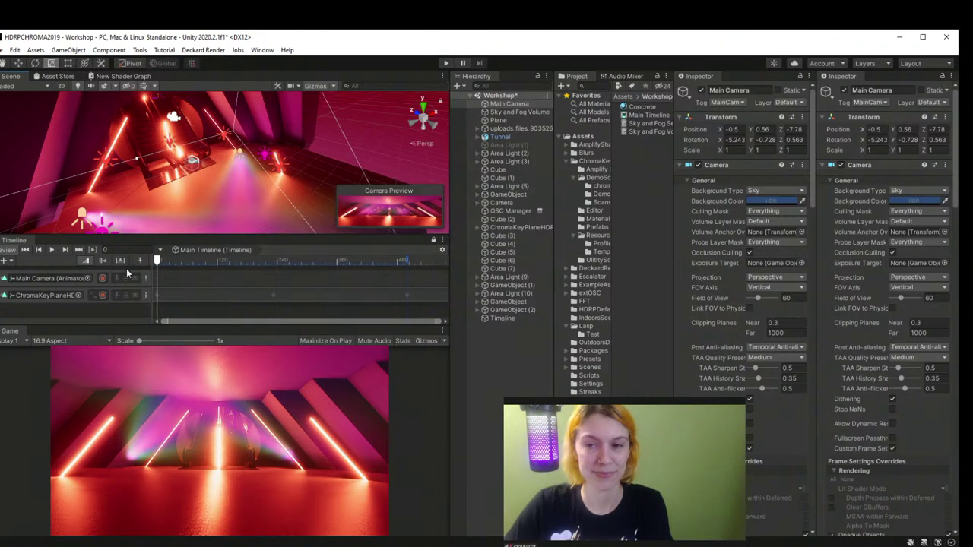
click(473, 365)
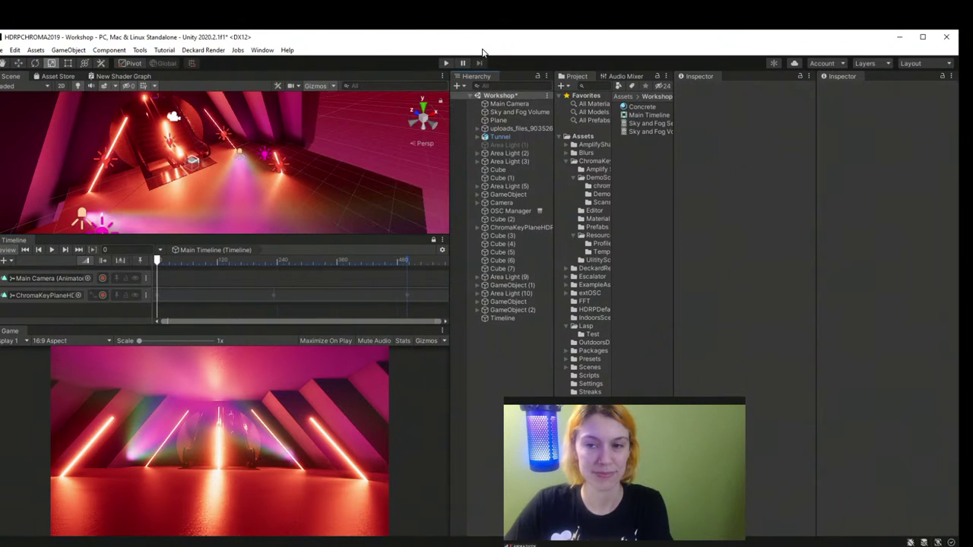
click(263, 50)
Step: Search My Assets for 'cinemachine', download Cinemachine 2.1.10, and close the Package Manager
click(290, 155)
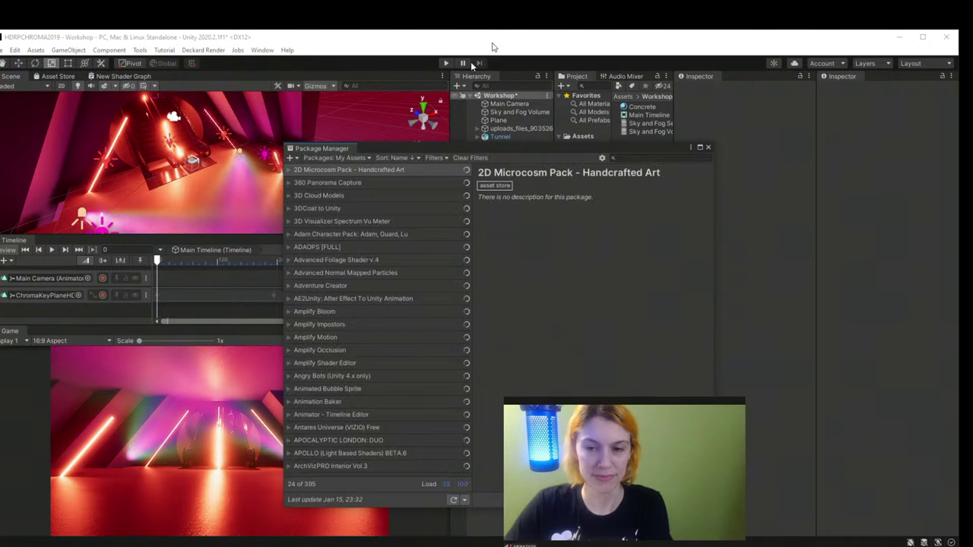
click(618, 158)
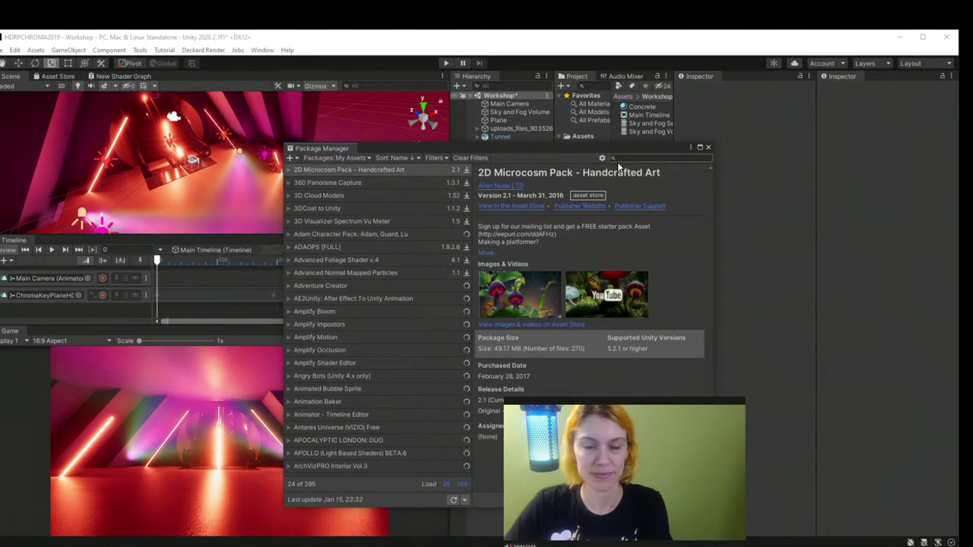
text(cine)
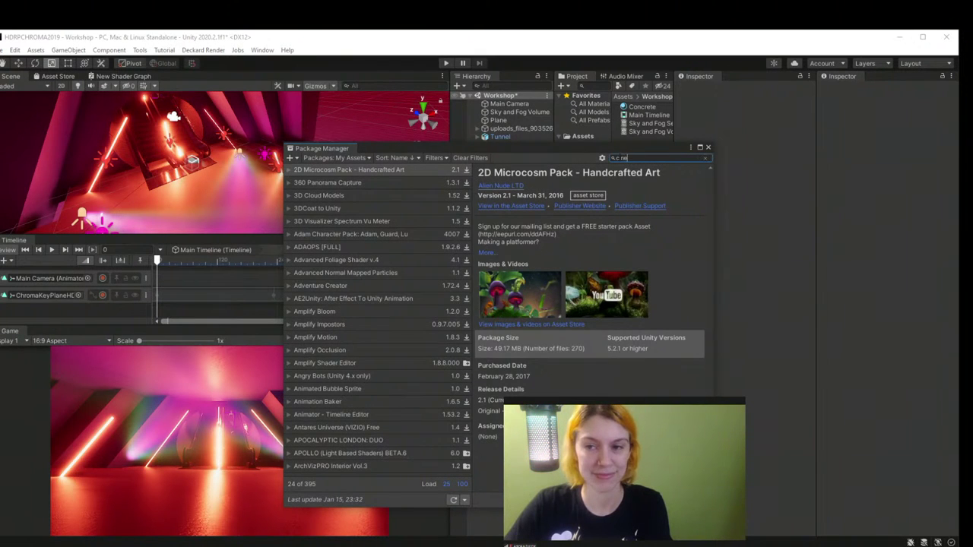
text(machine)
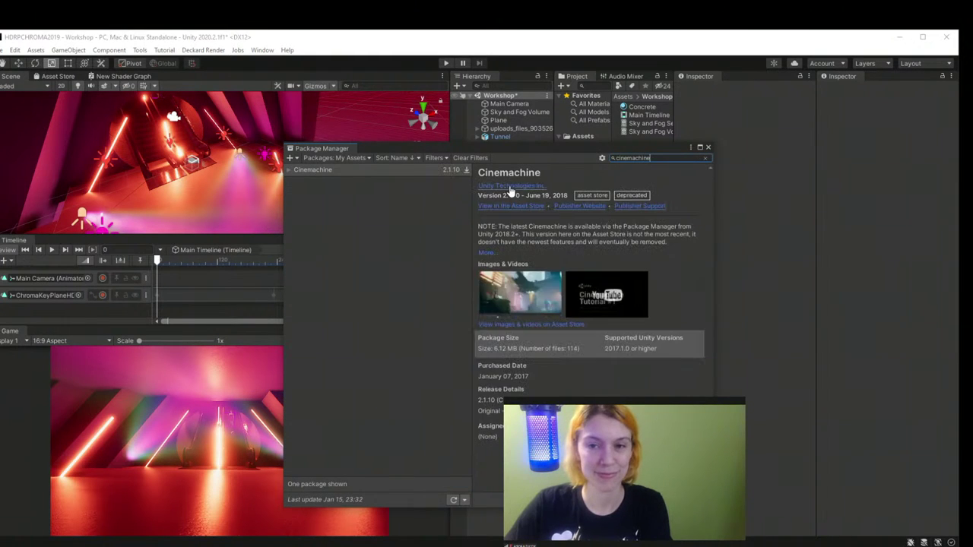
click(401, 263)
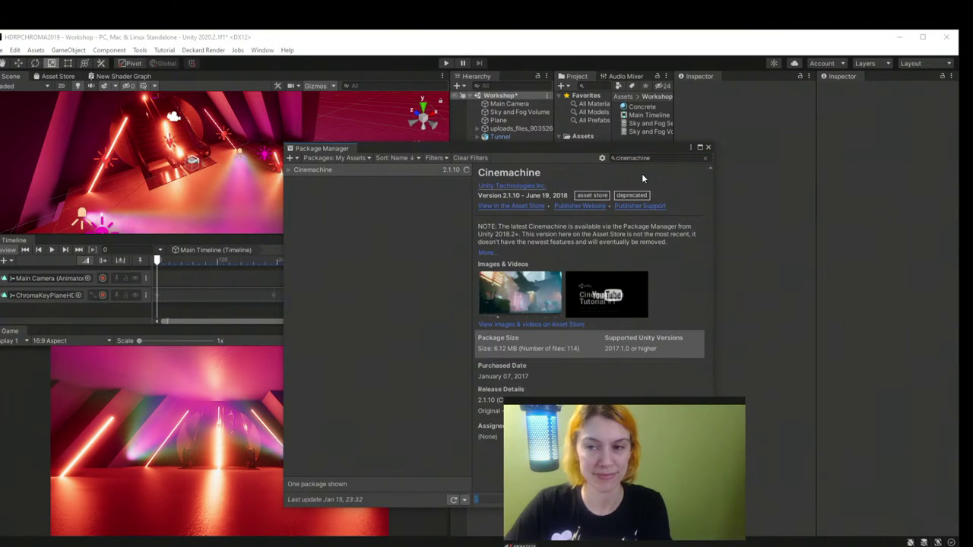
drag(622, 150, 624, 168)
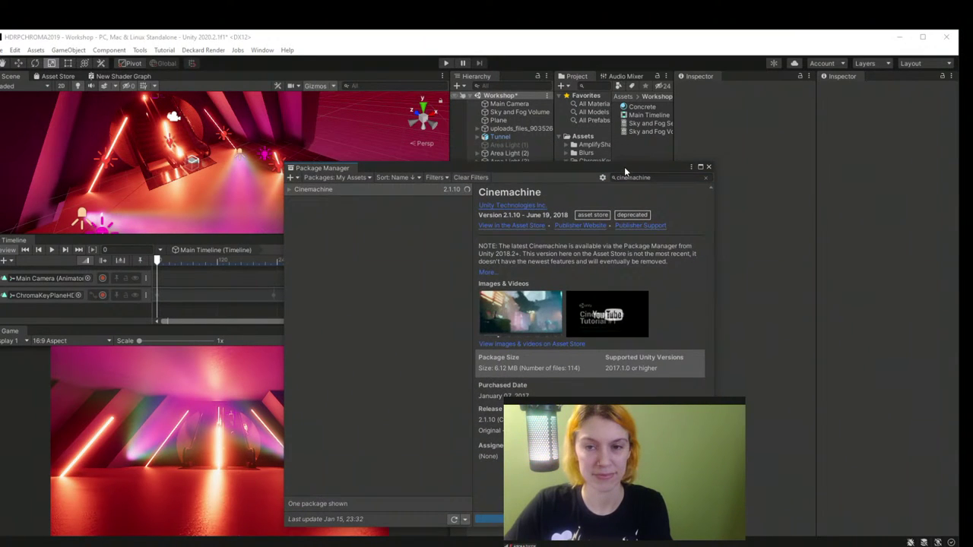
click(708, 168)
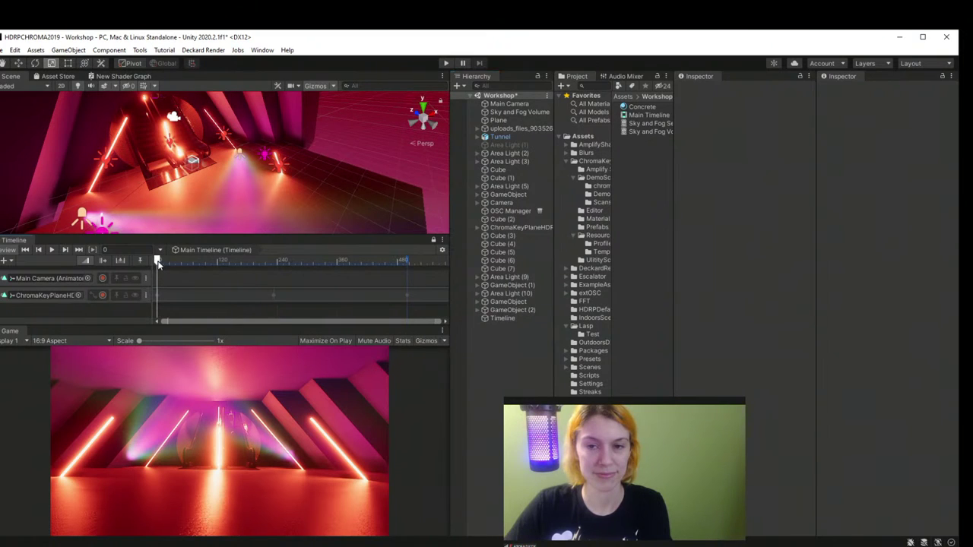
Step: Preview the timeline, play-test the scene, and raise the Timeline/Game divider to enlarge the Game view
mouse_move(158, 264)
mouse_down()
mouse_move(173, 262)
mouse_move(143, 262)
mouse_move(357, 265)
mouse_move(148, 266)
mouse_up()
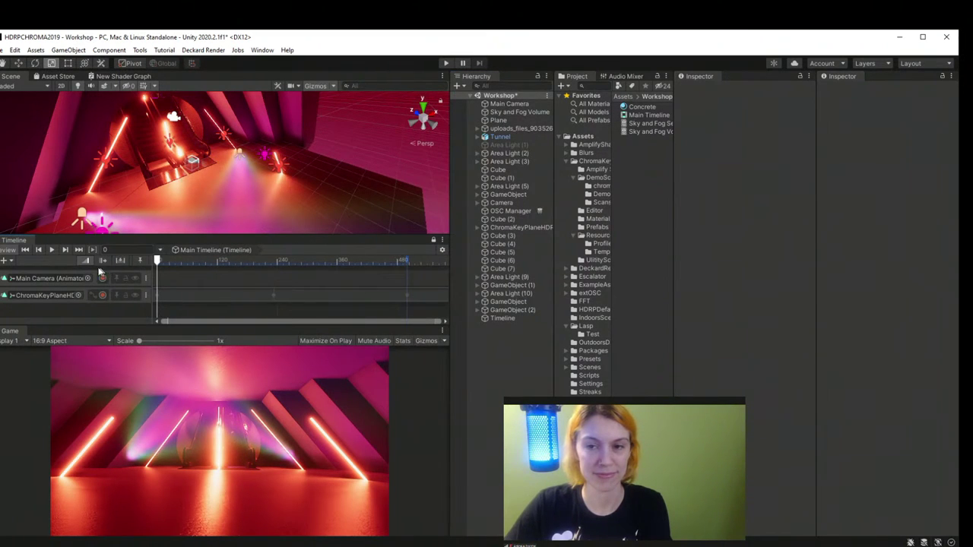
click(51, 252)
click(51, 251)
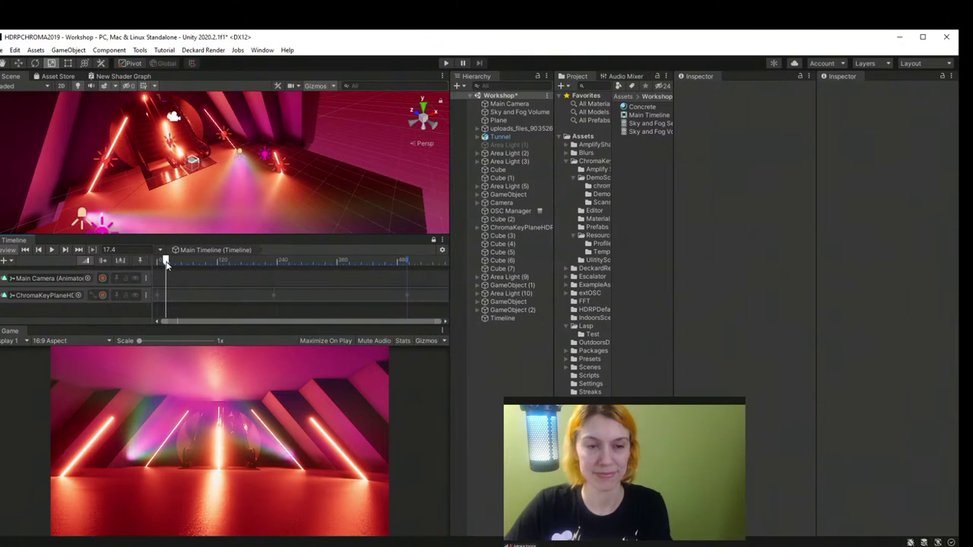
click(445, 63)
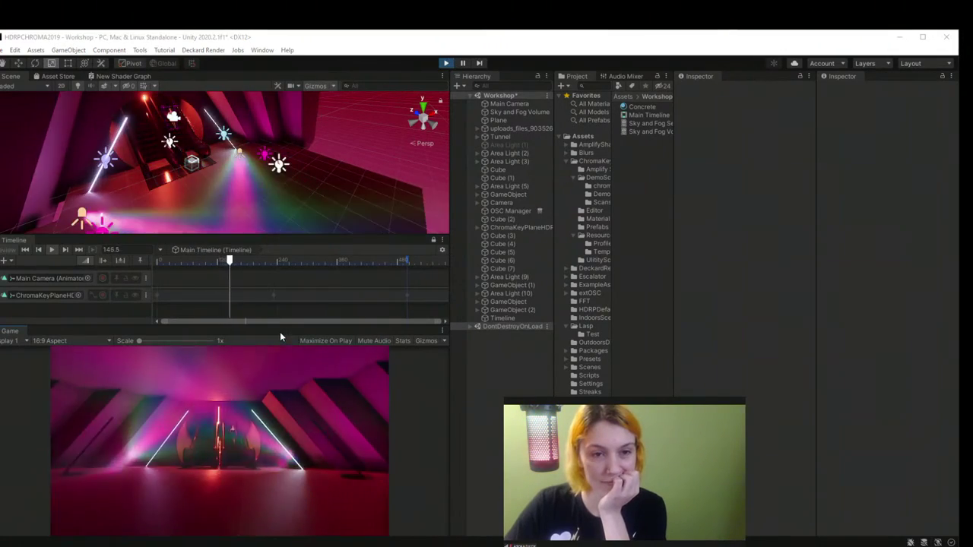
drag(283, 325, 283, 283)
click(446, 63)
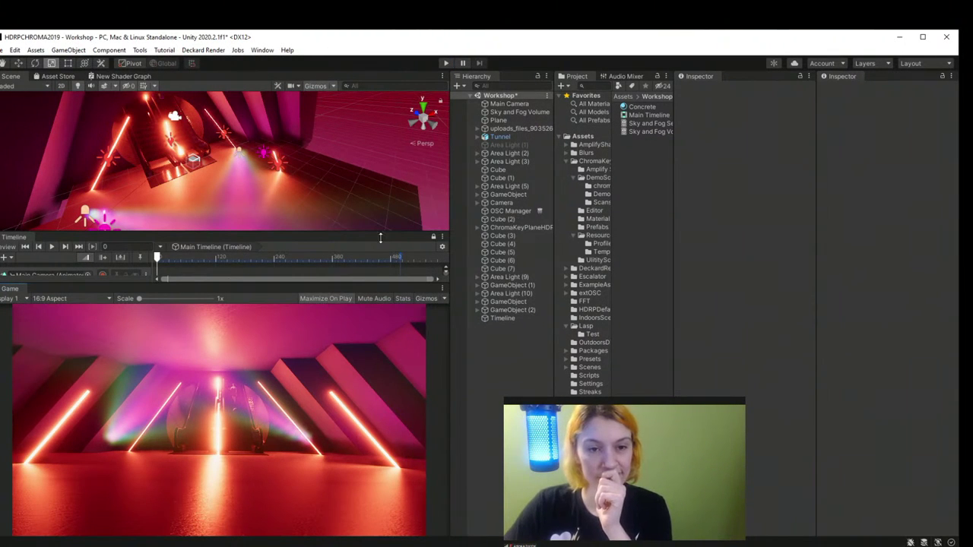
click(447, 63)
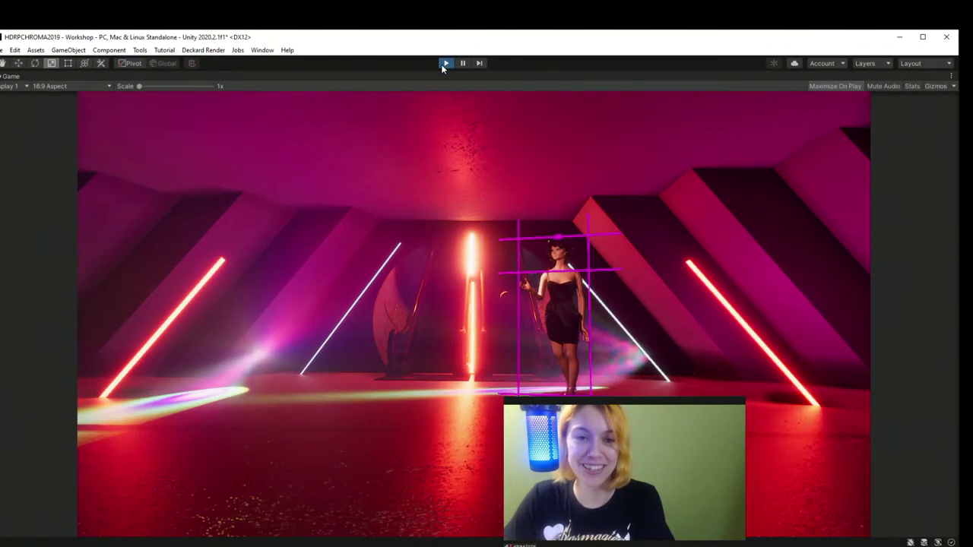
click(443, 64)
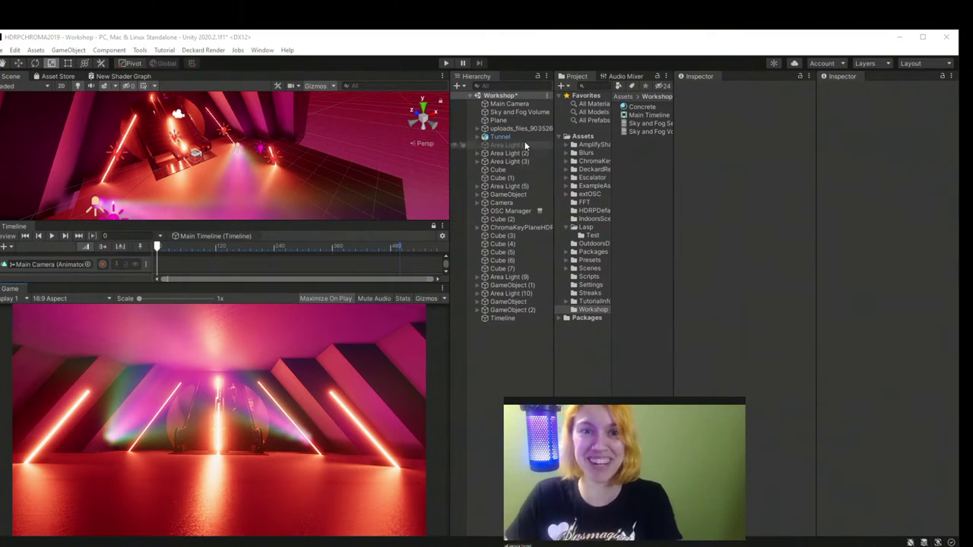
Step: Move the Main Camera back along Z and up along Y, away from the tunnel
click(511, 103)
key(f)
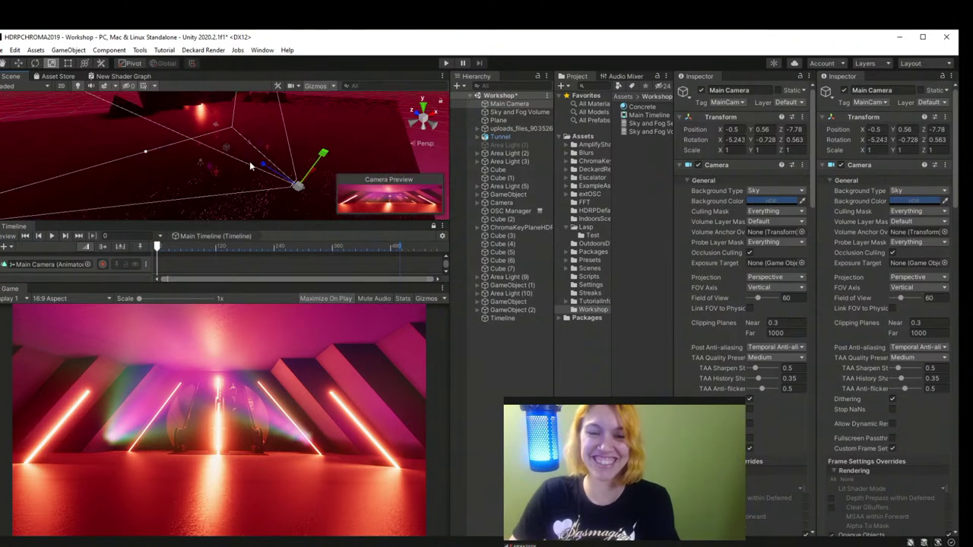
click(15, 64)
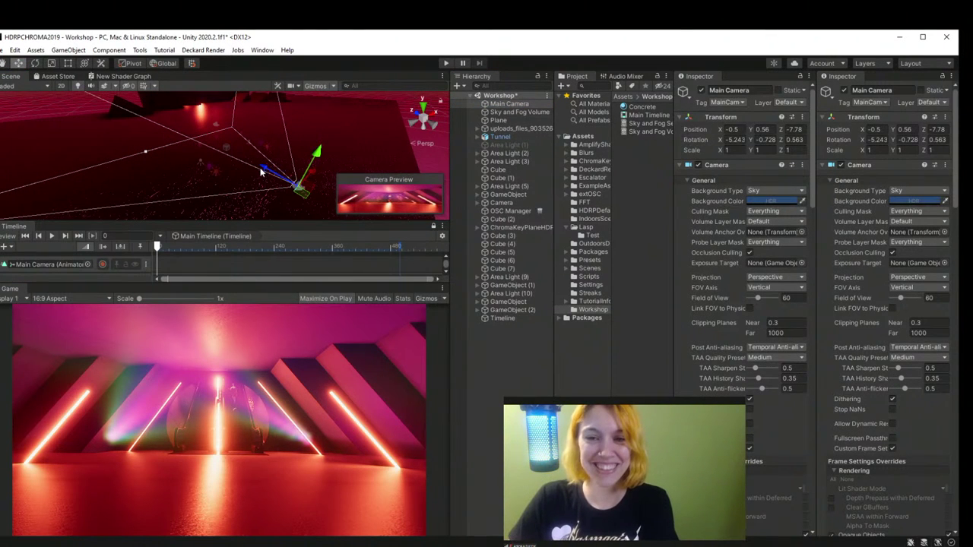
drag(261, 172, 121, 115)
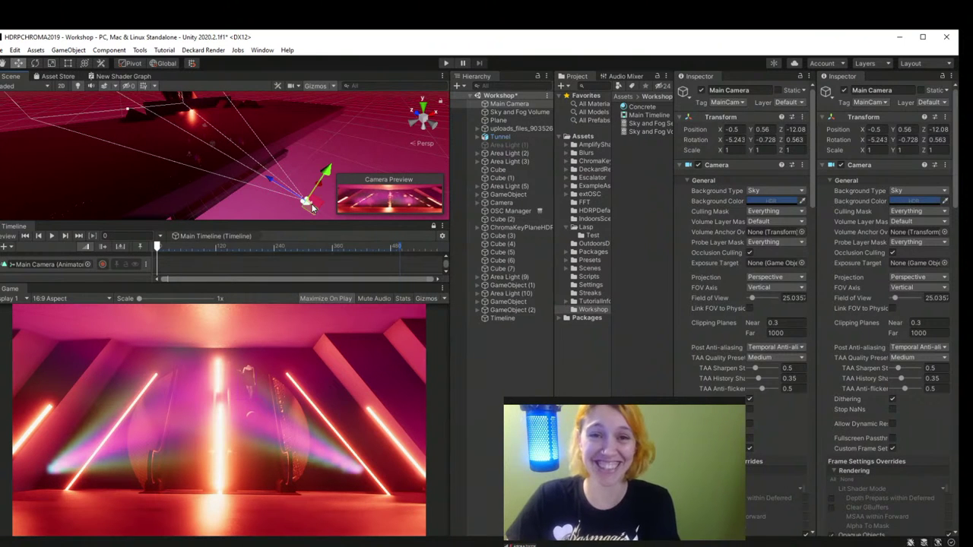
mouse_move(312, 208)
mouse_down()
mouse_move(320, 207)
mouse_move(268, 175)
mouse_move(321, 202)
mouse_up()
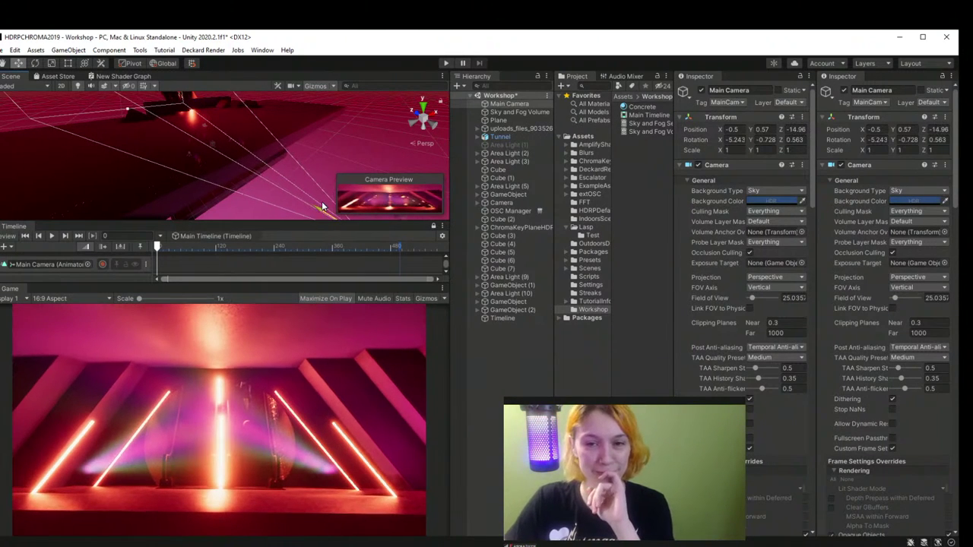
alt+drag(212, 180, 158, 141)
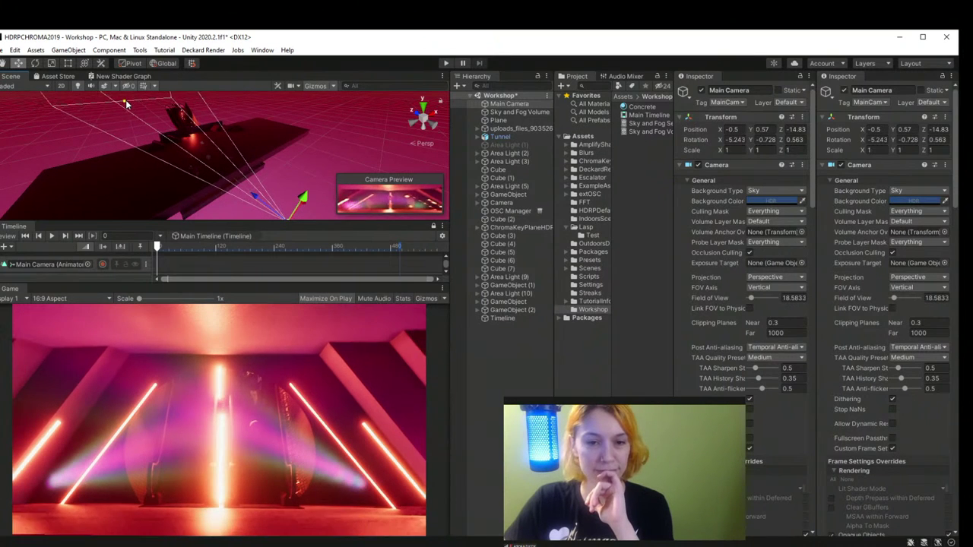
Step: Set the camera's Field of View to 25.749 and raise it slightly to -0.5, 1.05, -14.77
alt+drag(127, 106, 258, 176)
drag(126, 105, 128, 114)
drag(299, 162, 300, 152)
key(f)
alt+drag(223, 191, 97, 158)
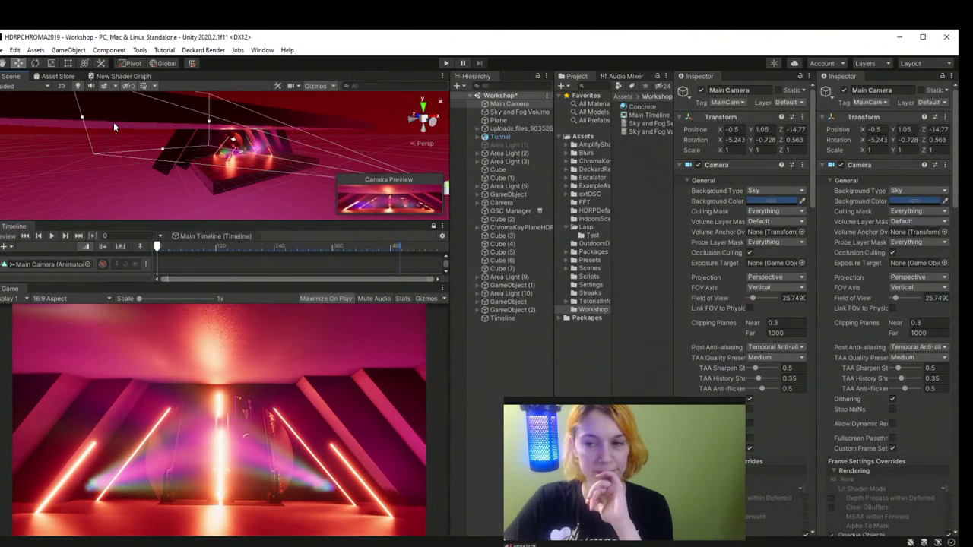
click(114, 122)
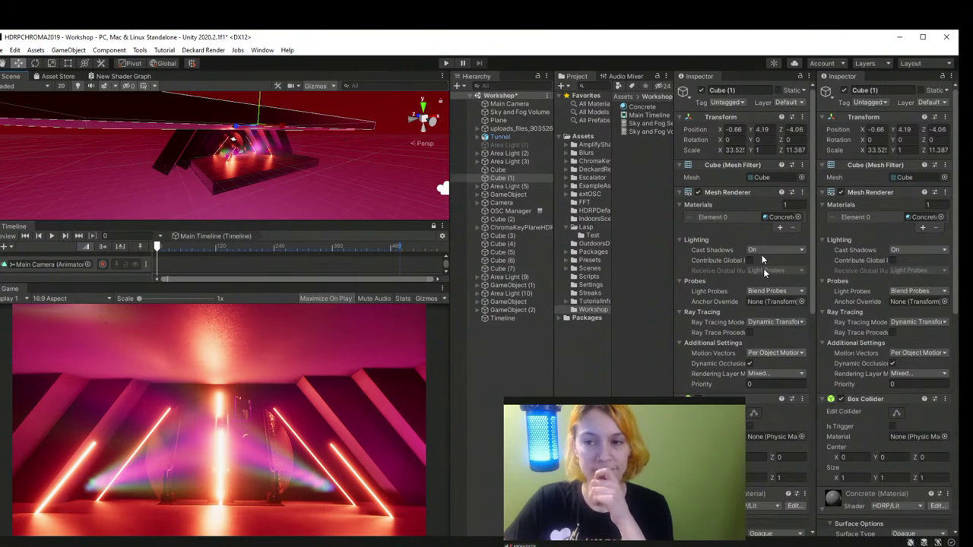
Step: Duplicate Cube (1)'s Concrete material as Concrete 1 and assign it to the long plank
click(779, 218)
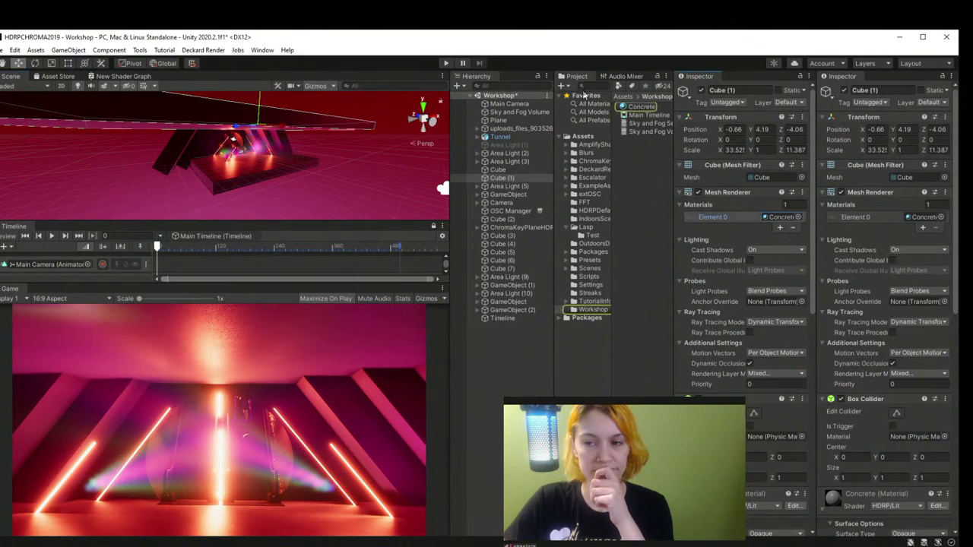
click(628, 108)
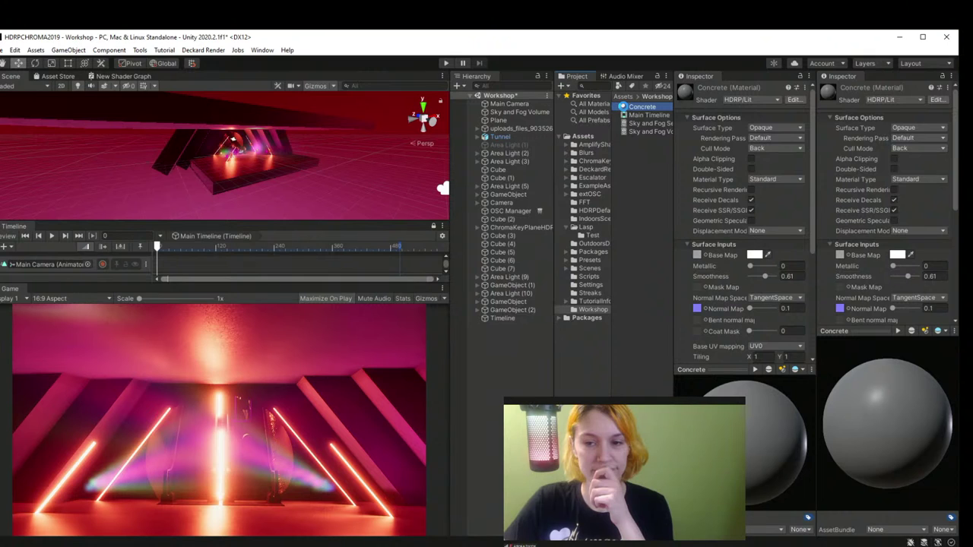
key(ctrl+d)
drag(618, 113, 171, 122)
scroll(745, 450, down, 1)
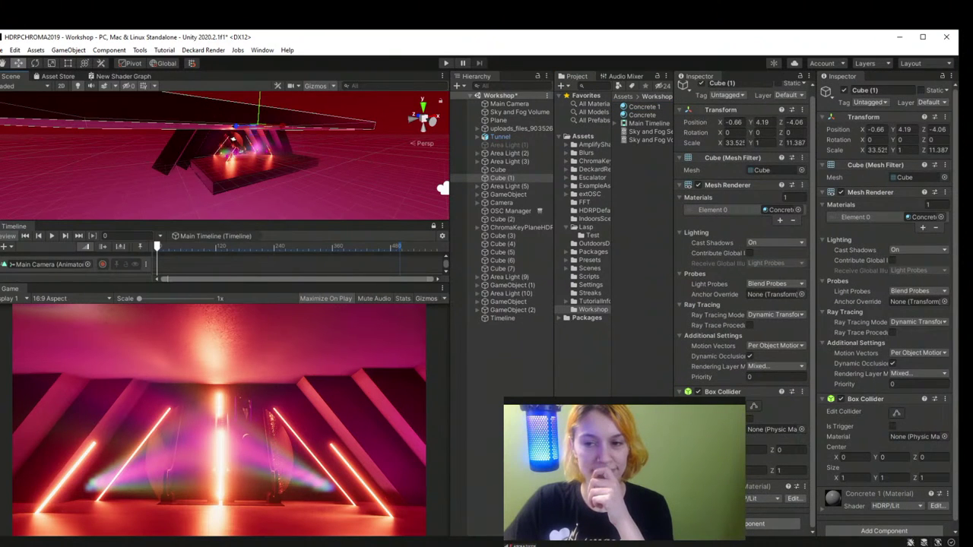
scroll(754, 335, down, 5)
Step: Make Concrete 1's Base Map black, with Metallic 1 and Smoothness 0.54
click(755, 231)
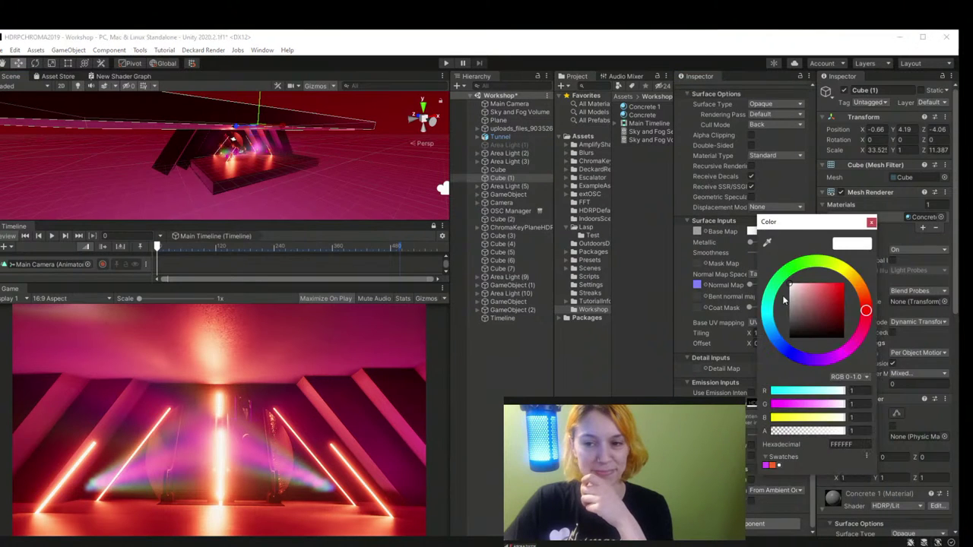
drag(792, 289, 787, 358)
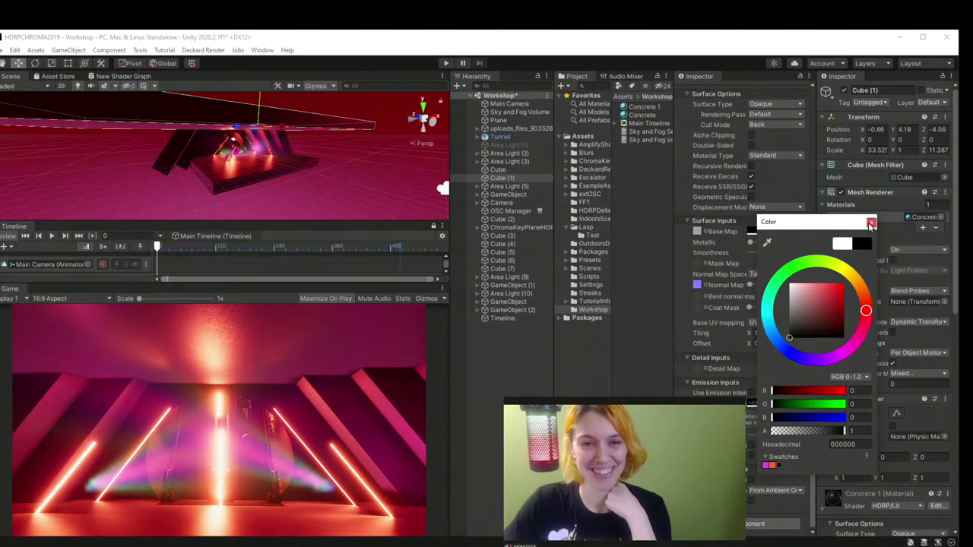
click(871, 223)
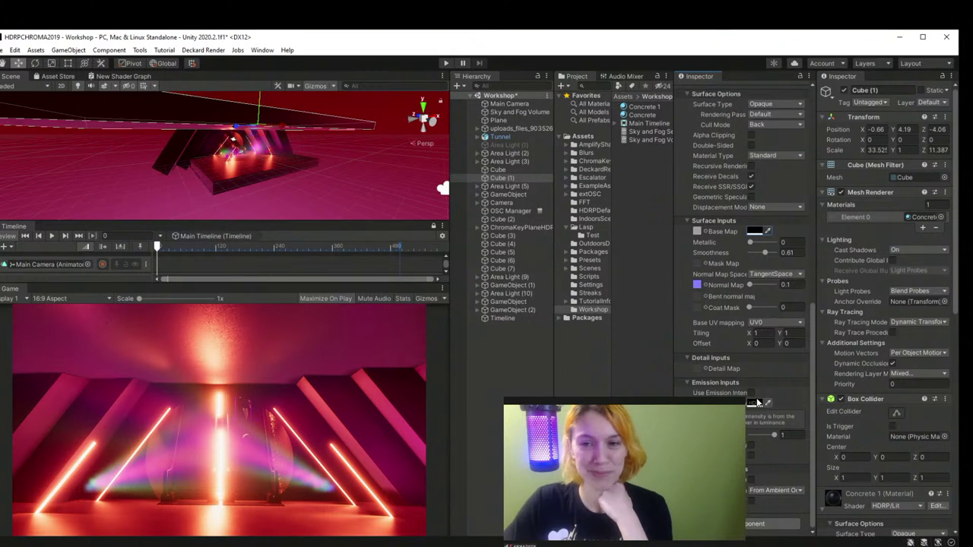
mouse_move(764, 257)
mouse_down()
mouse_move(753, 257)
mouse_move(775, 243)
mouse_move(766, 257)
mouse_move(762, 244)
mouse_move(781, 247)
mouse_up()
click(774, 242)
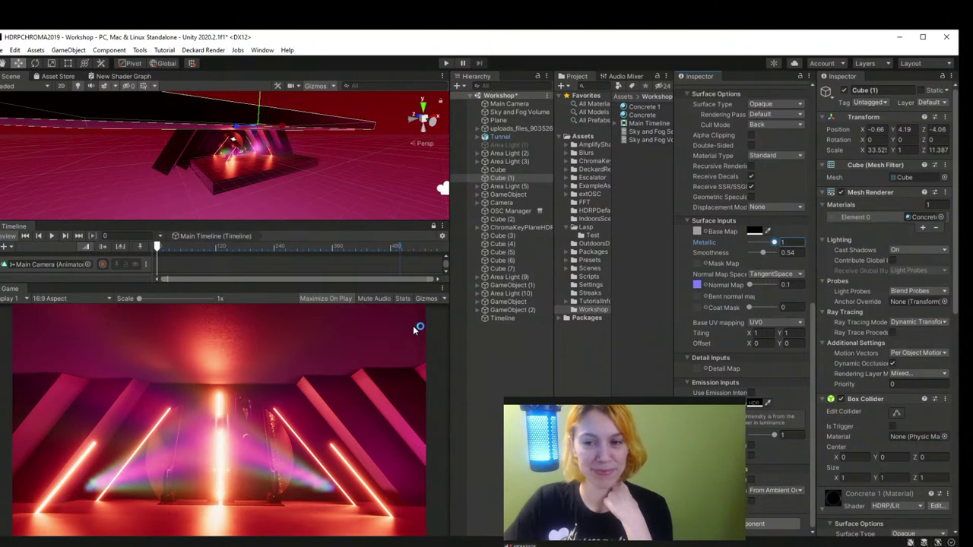
click(254, 174)
click(639, 108)
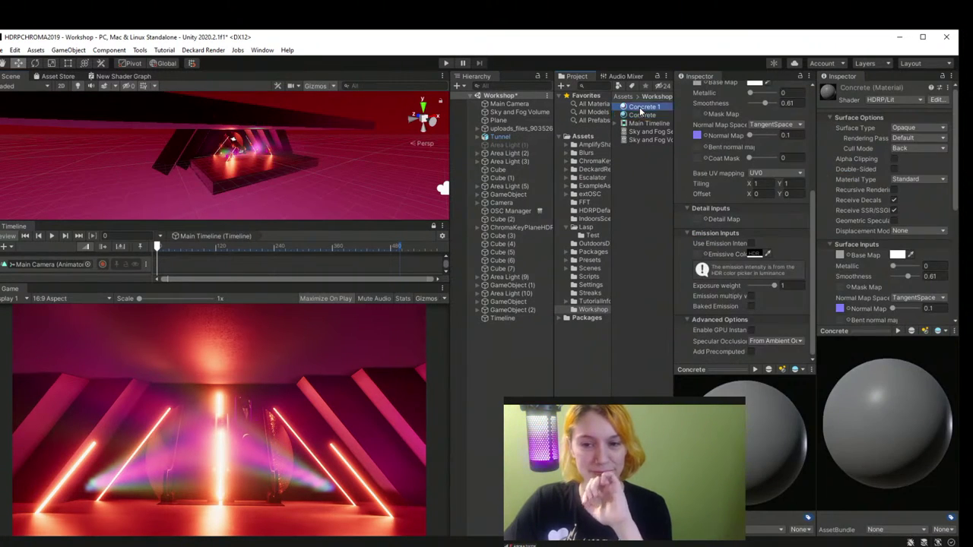
Step: Duplicate Concrete 1 as Concrete 2 and apply it to the platform slab Cube
key(ctrl+d)
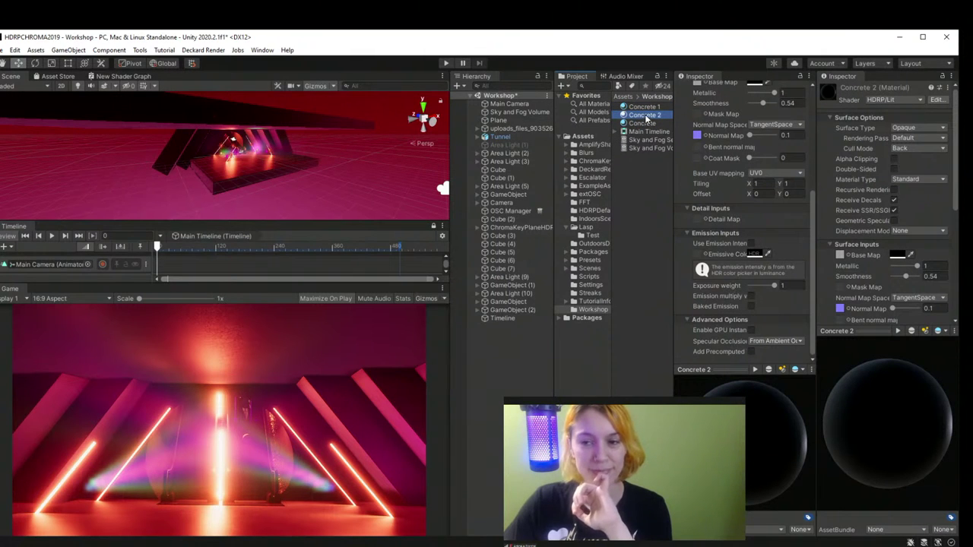
drag(646, 118, 230, 186)
click(241, 173)
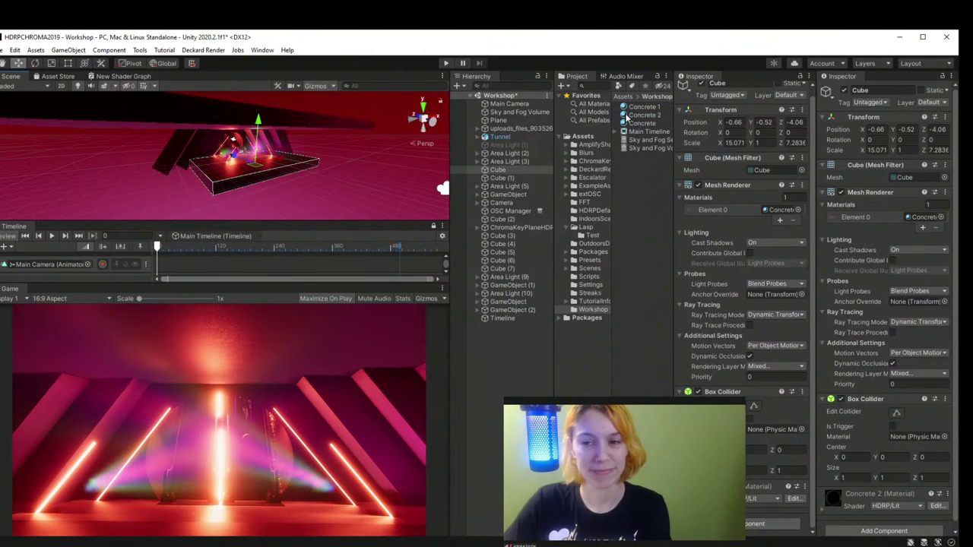
drag(643, 123, 249, 173)
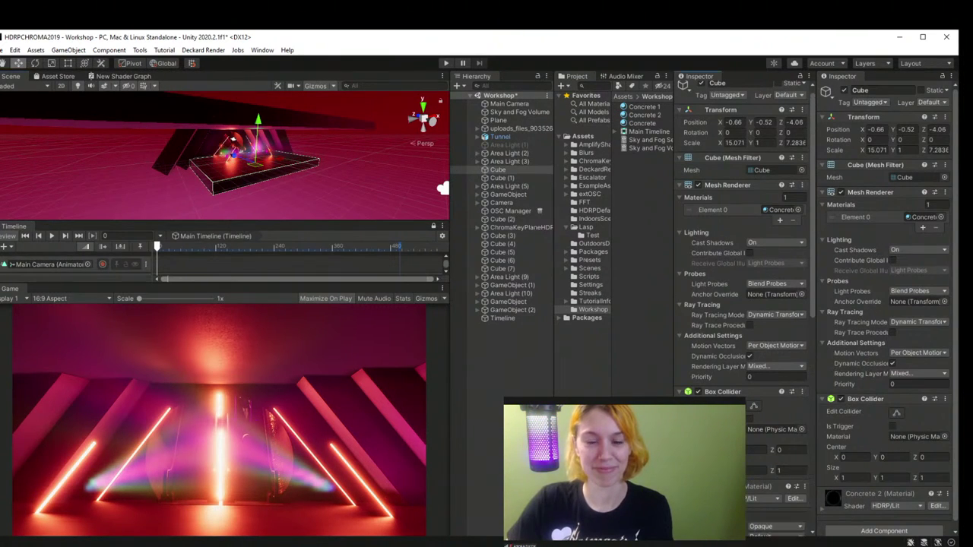
Step: Set Concrete 2's Smoothness to 1 and Normal Map strength to 0
scroll(741, 304, down, 10)
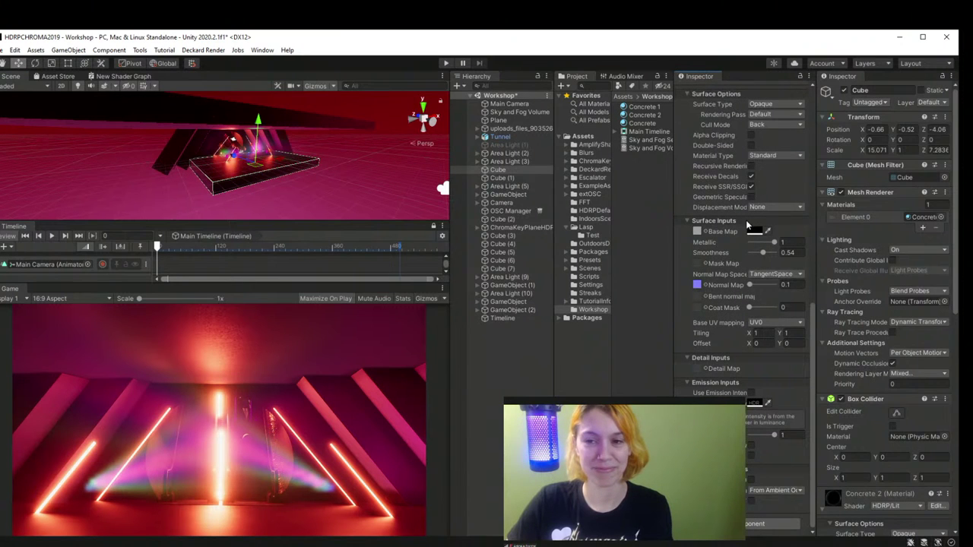
mouse_move(759, 254)
mouse_down()
mouse_move(774, 252)
mouse_move(756, 242)
mouse_move(774, 242)
mouse_up()
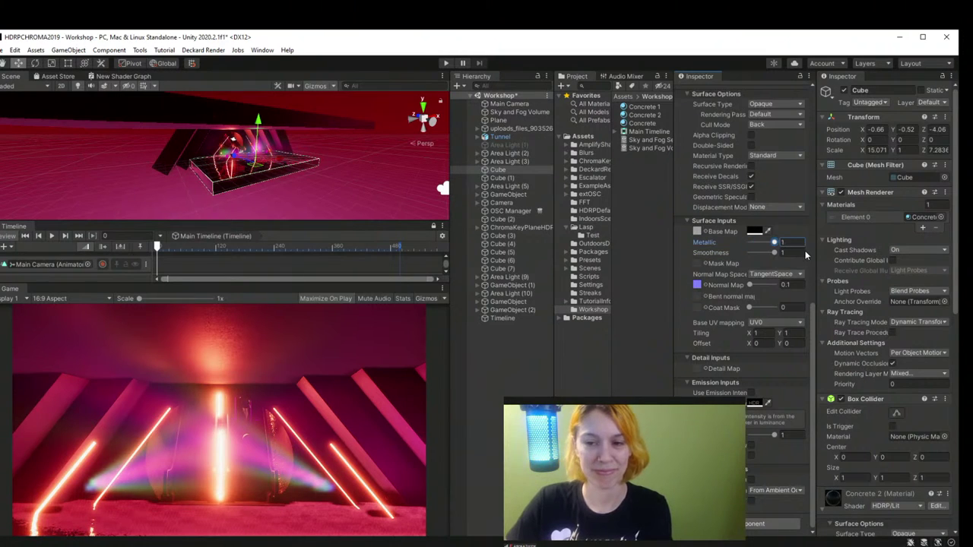
drag(751, 289, 739, 289)
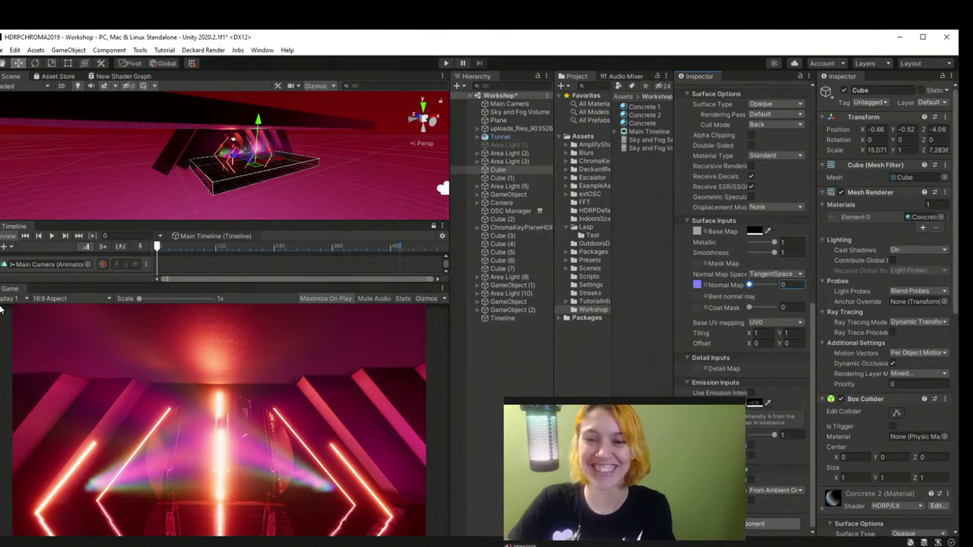
drag(175, 298, 21, 326)
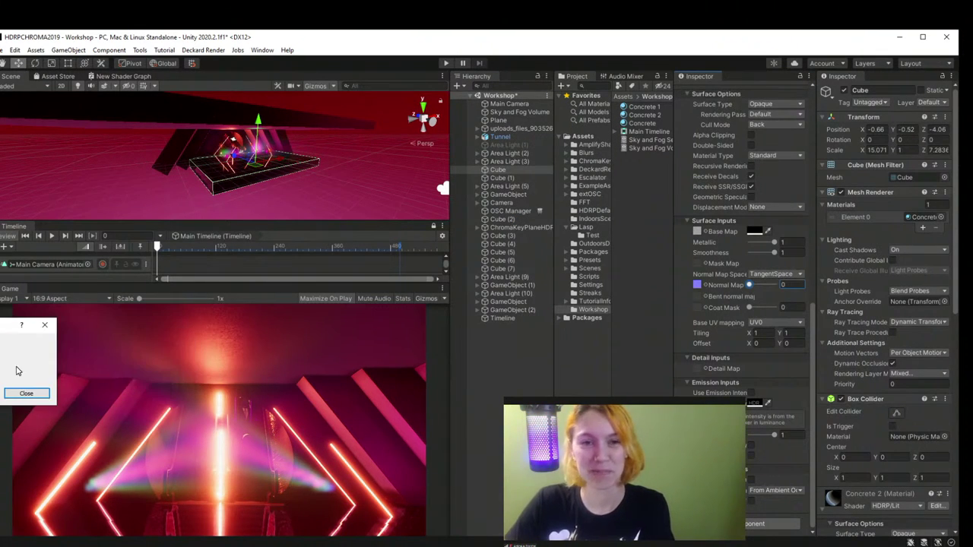
Step: Dismiss the crash dialog and relaunch HDRPCHROMA2019 from Unity Hub's Projects list
click(31, 393)
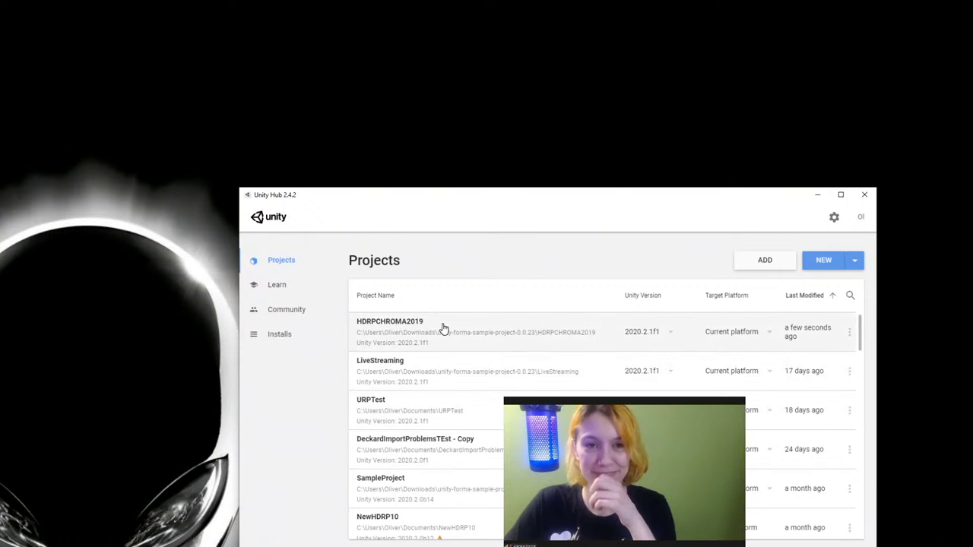
click(445, 325)
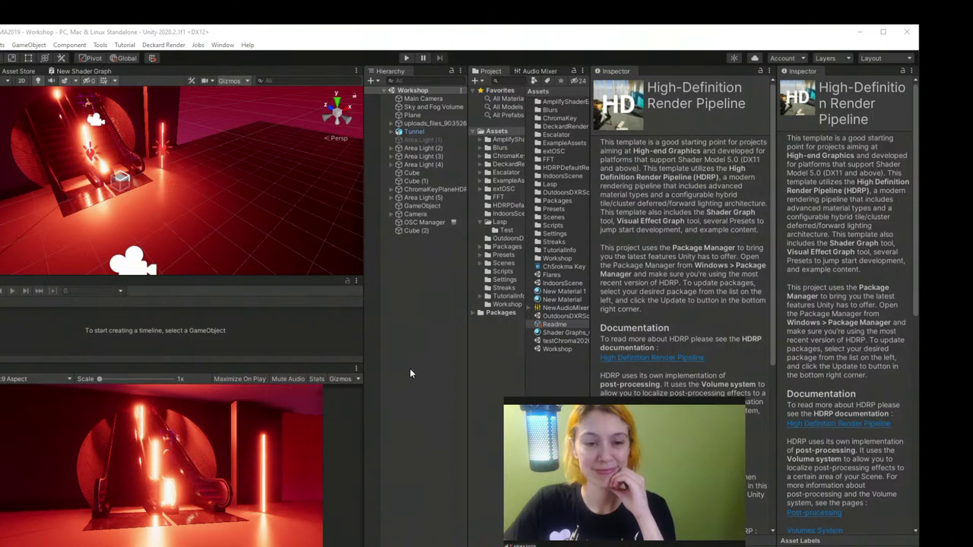
click(414, 131)
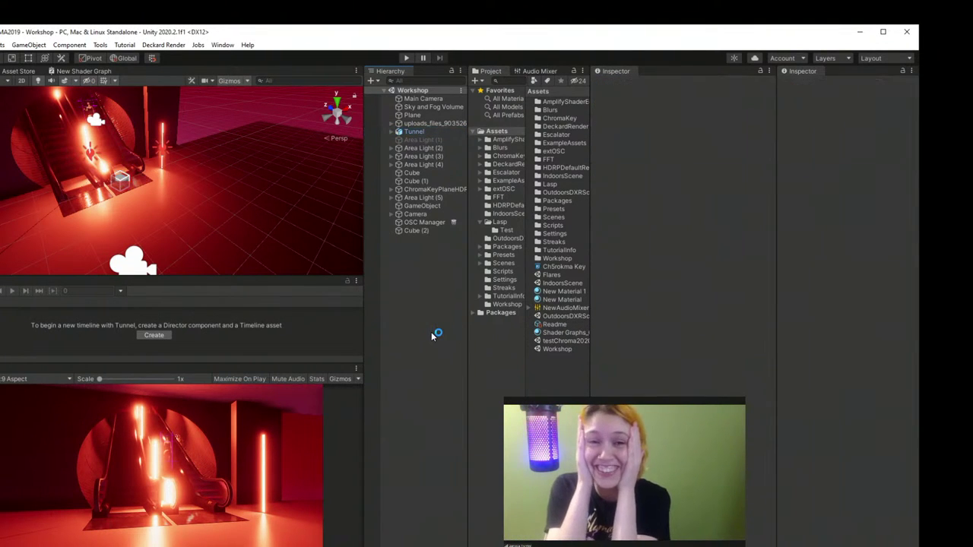
click(422, 222)
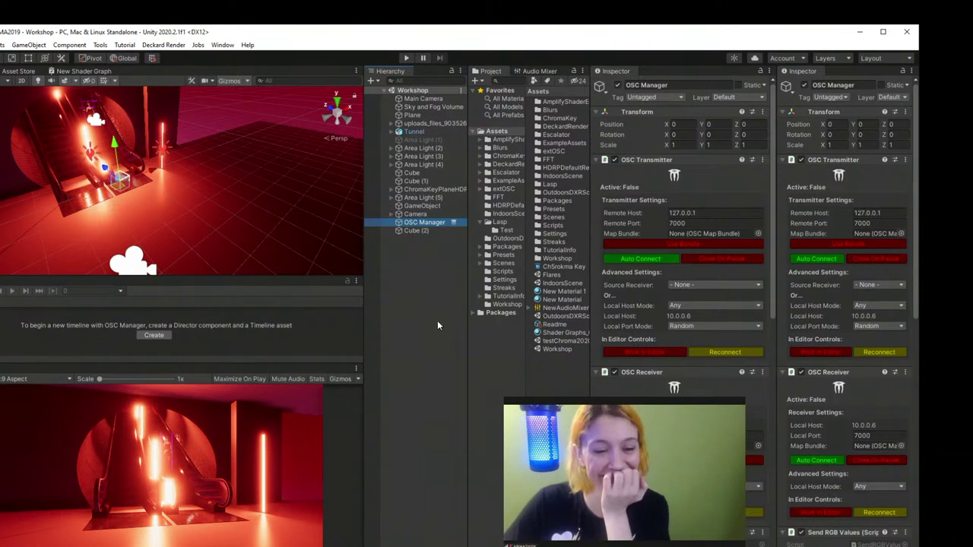
click(426, 189)
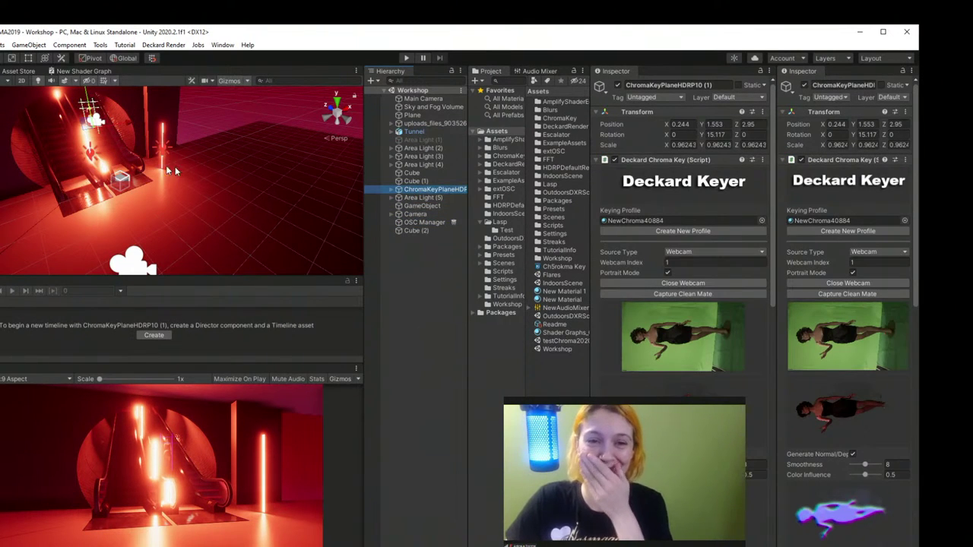
alt+drag(173, 170, 236, 190)
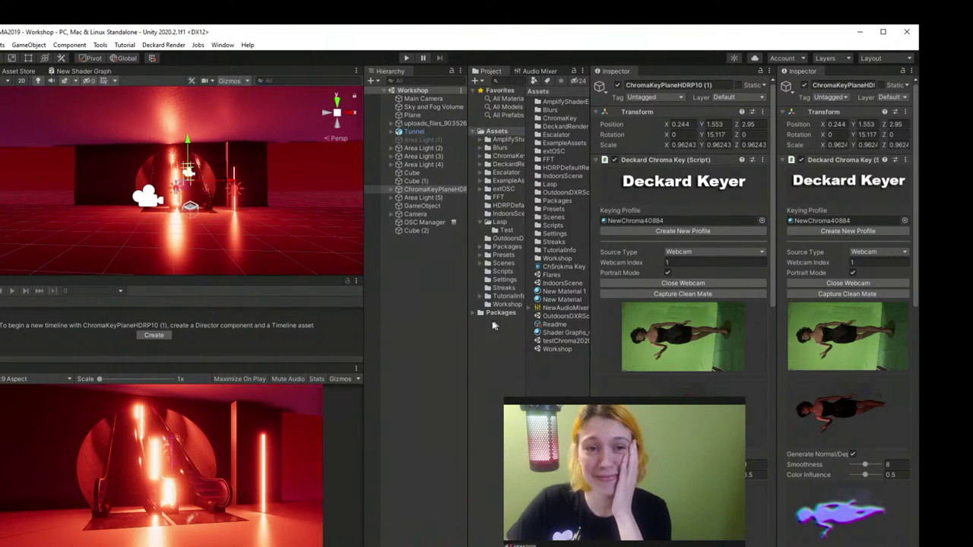
click(428, 323)
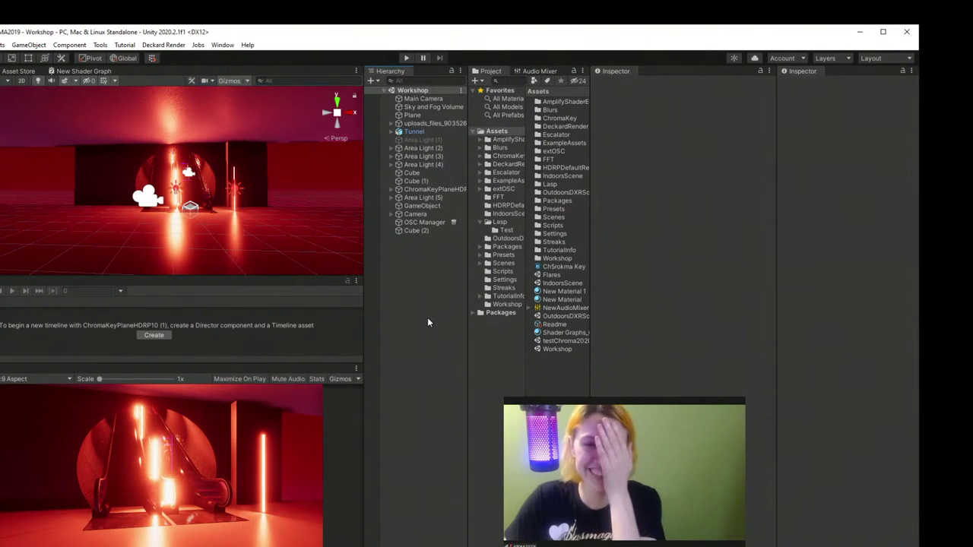
middle_drag(197, 227, 167, 215)
click(427, 101)
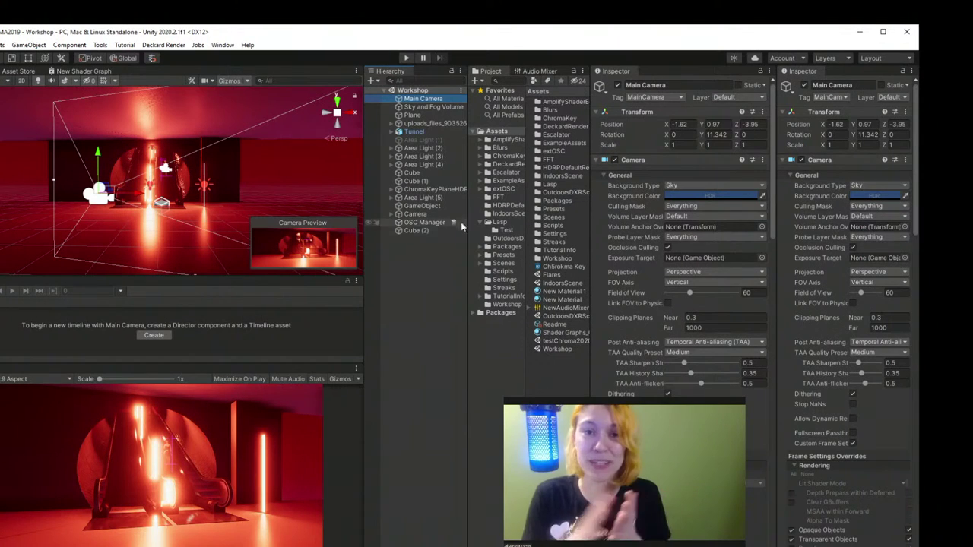
click(417, 215)
click(424, 222)
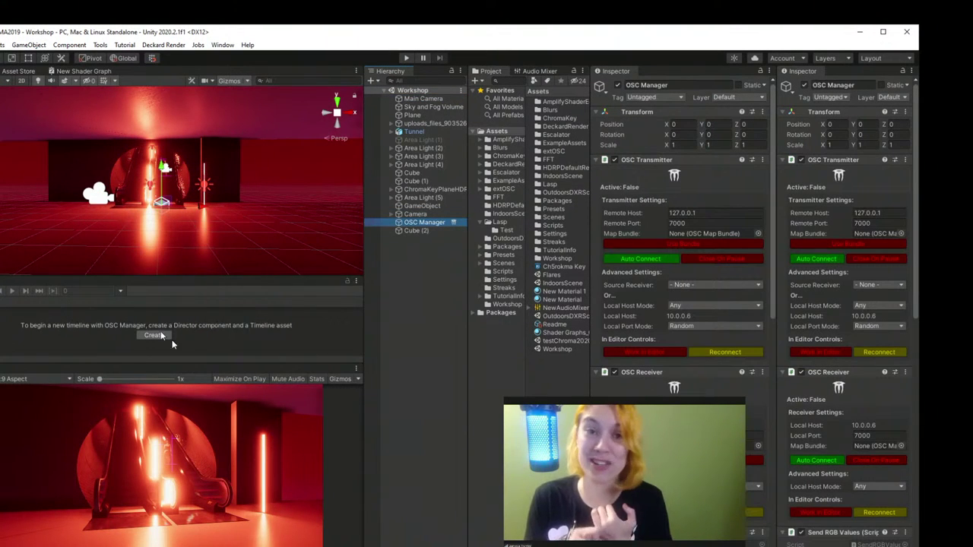
key(f)
right_drag(139, 230, 213, 226)
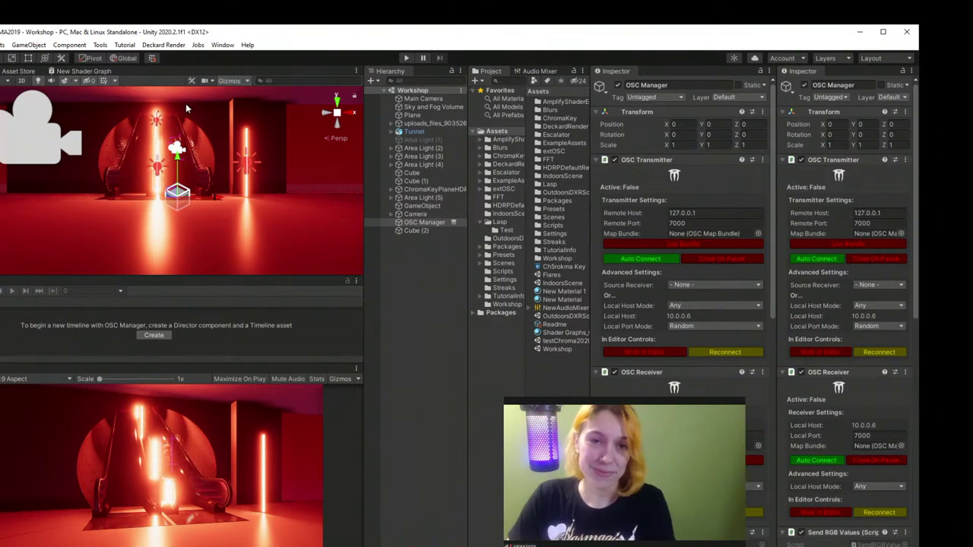
click(413, 215)
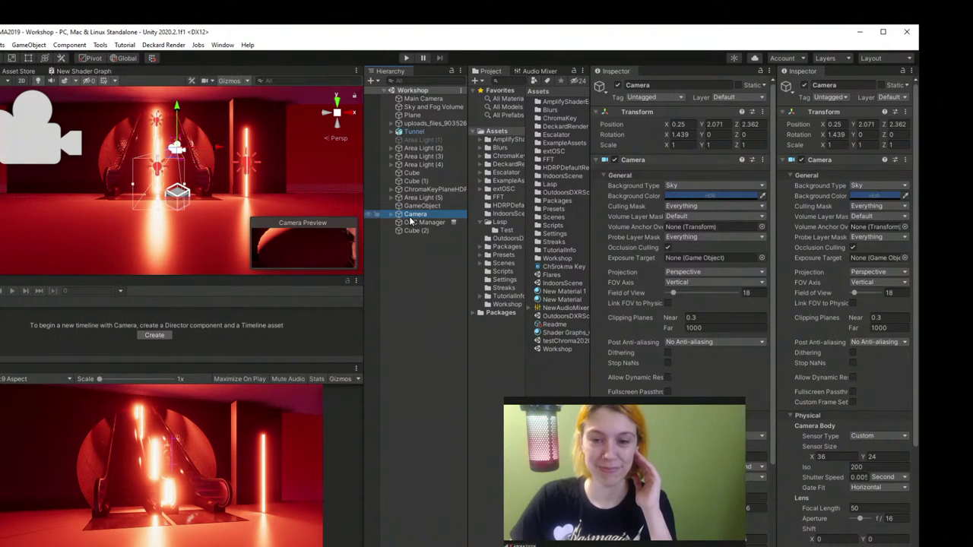
click(434, 304)
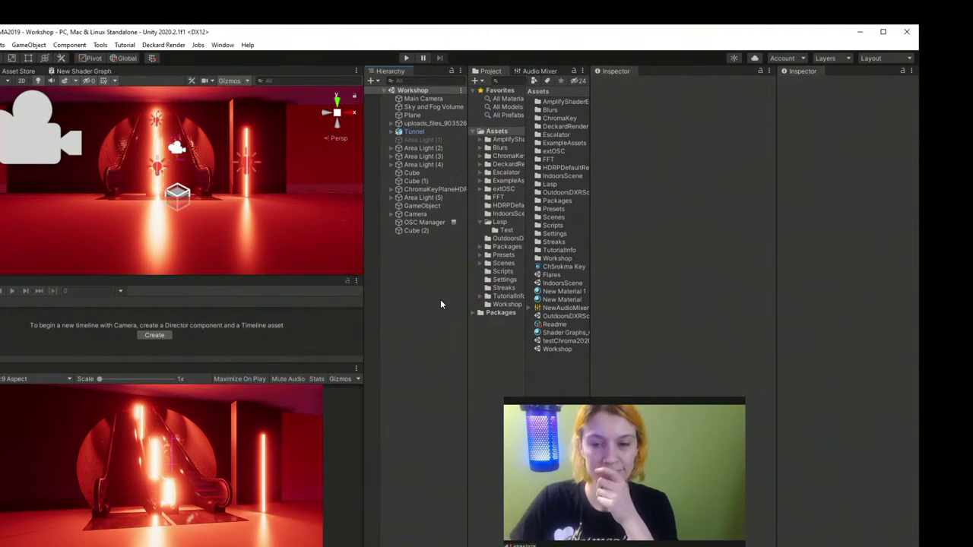
click(418, 131)
click(415, 114)
click(422, 123)
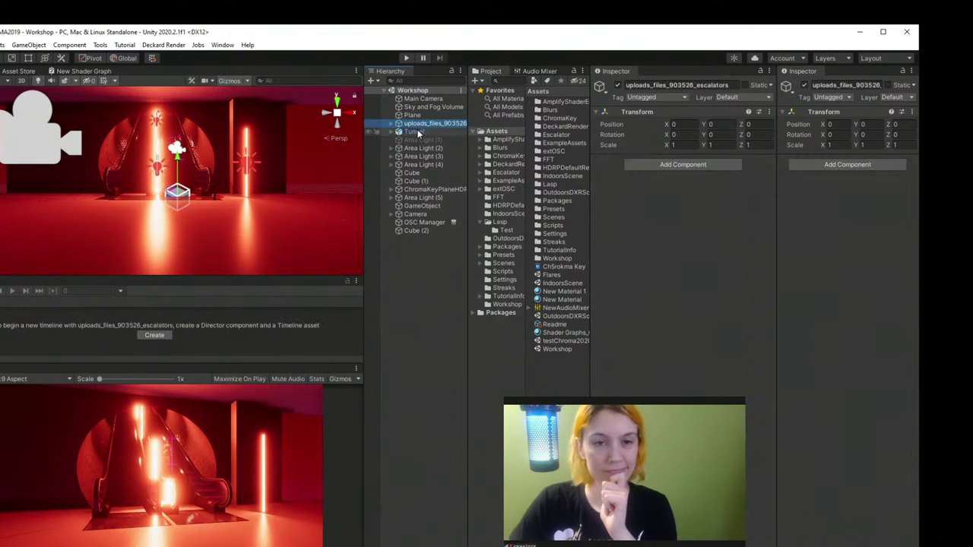
click(415, 131)
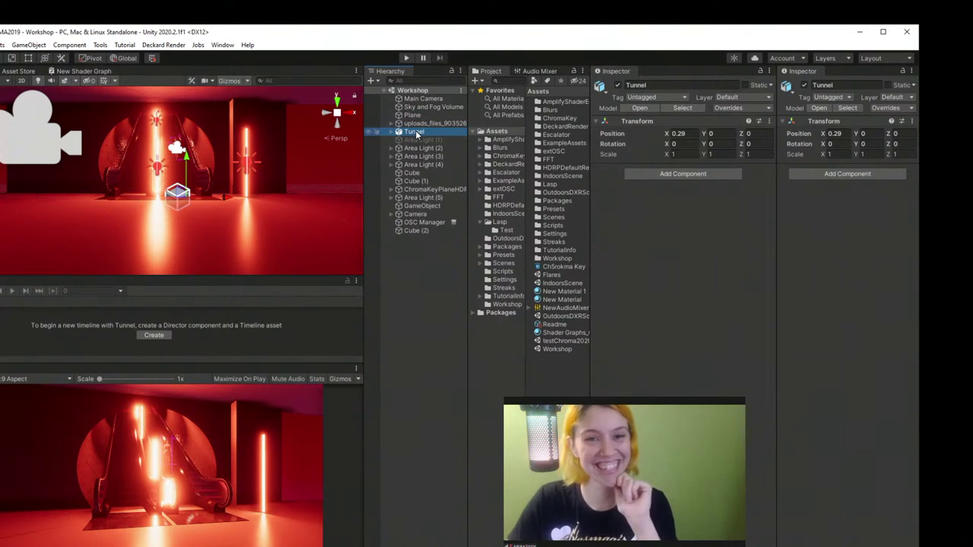
click(423, 147)
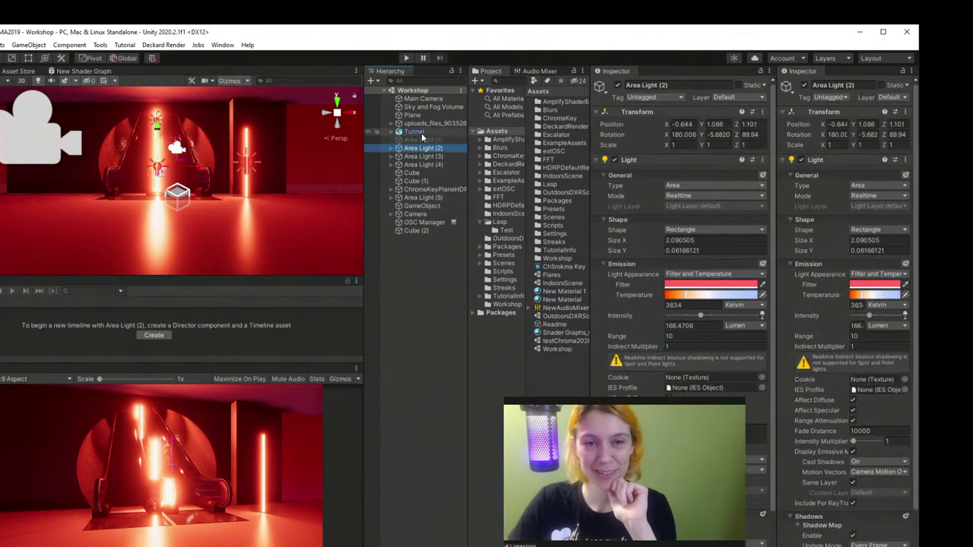
click(415, 132)
click(423, 99)
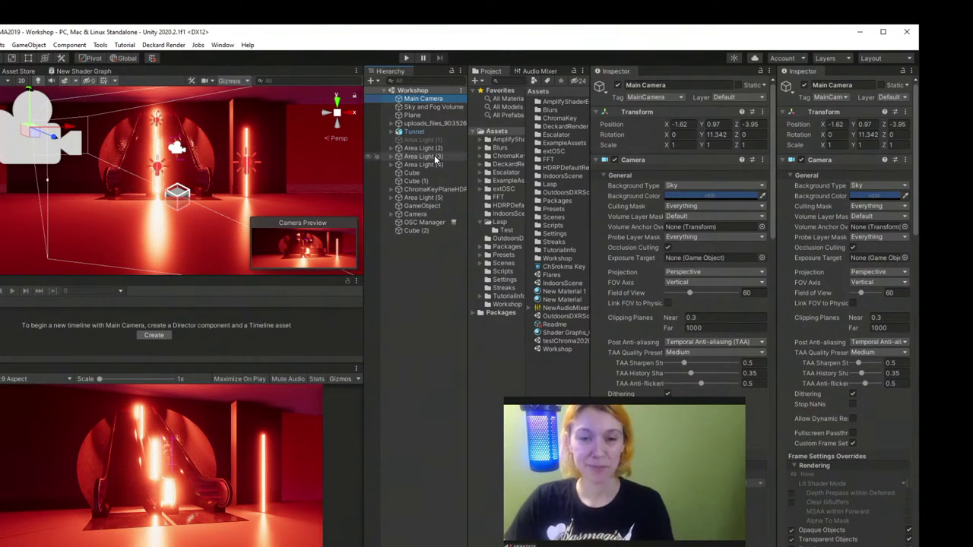
click(435, 157)
click(438, 149)
click(439, 156)
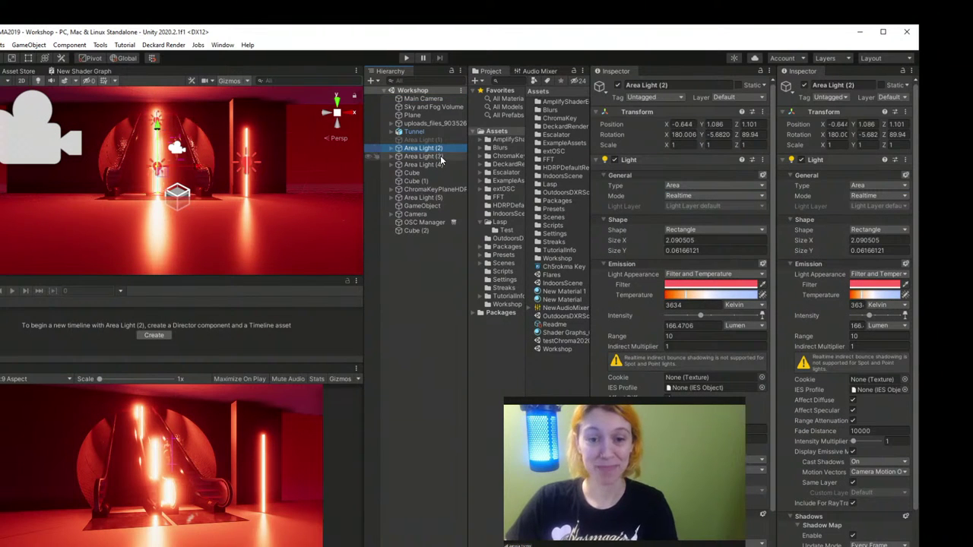
click(439, 165)
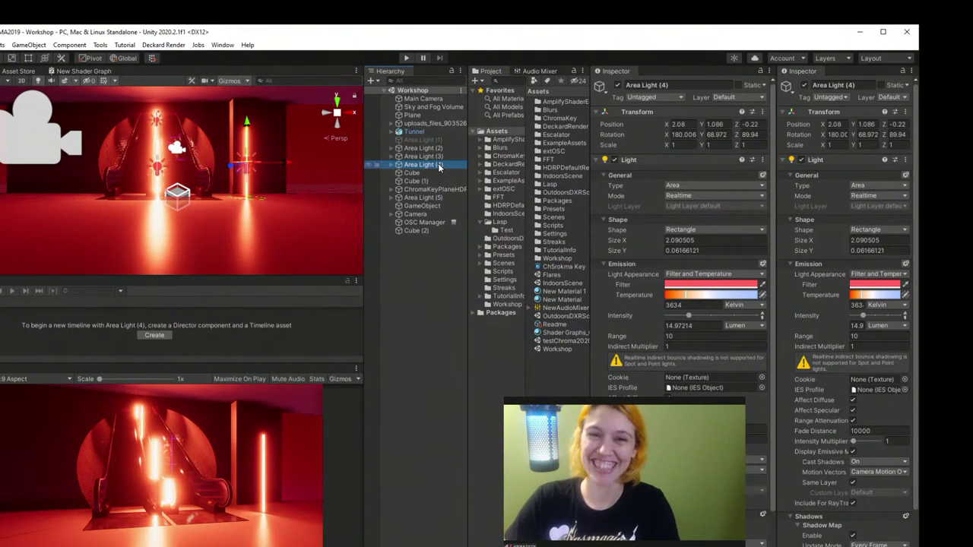
click(429, 173)
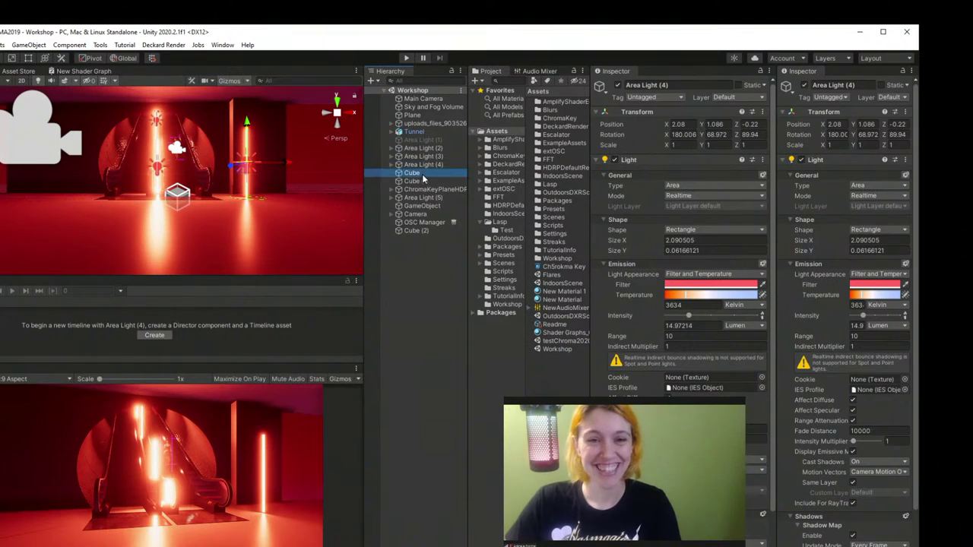
click(426, 149)
click(420, 245)
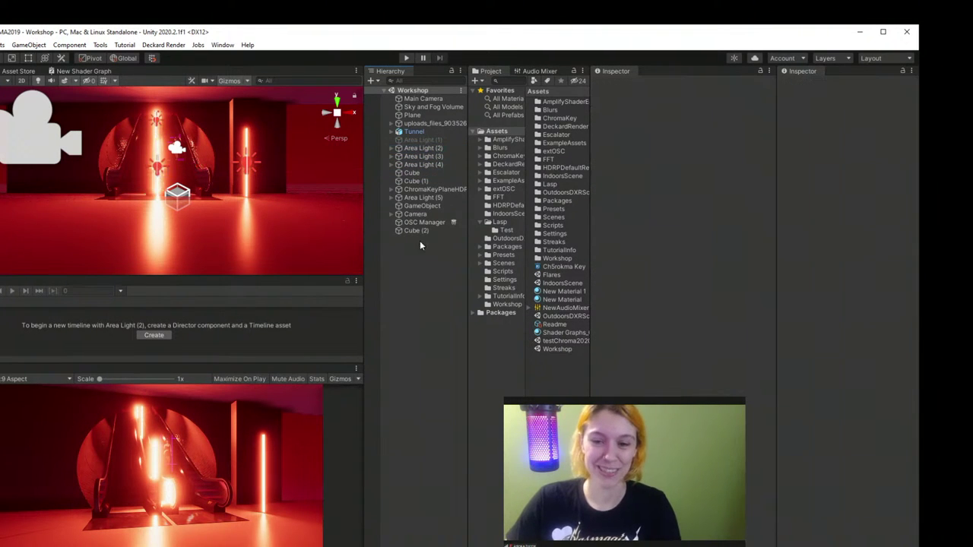
scroll(193, 185, down, 5)
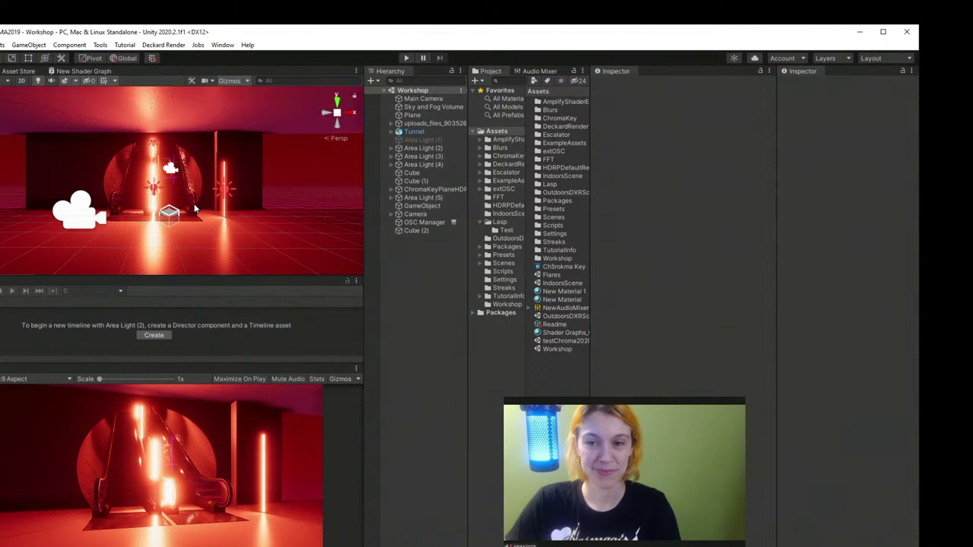
Step: Add a new cube to the scene and frame it in the view
right_click(412, 278)
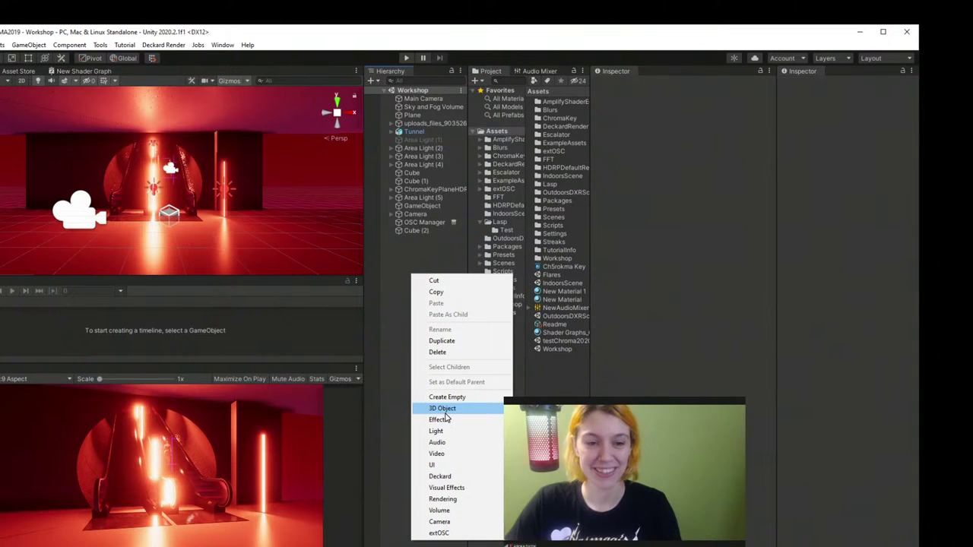
click(532, 409)
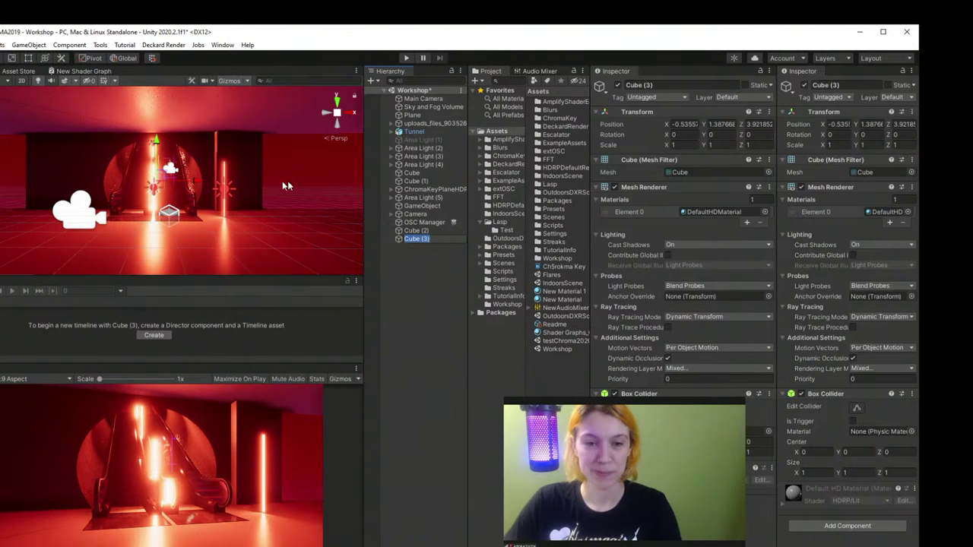
mouse_move(210, 195)
alt+mouse_down()
mouse_move(87, 176)
mouse_move(198, 204)
alt+mouse_up()
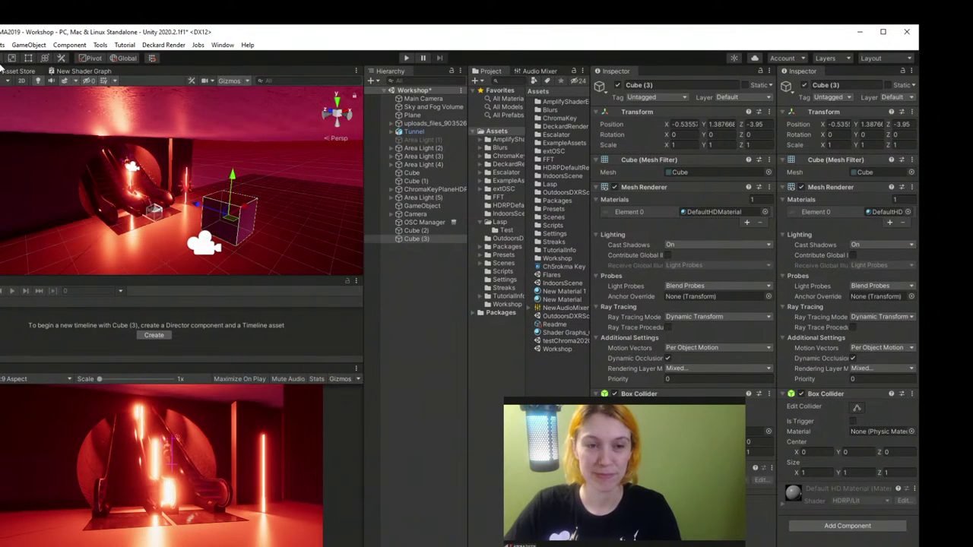
click(3, 59)
drag(251, 190, 148, 185)
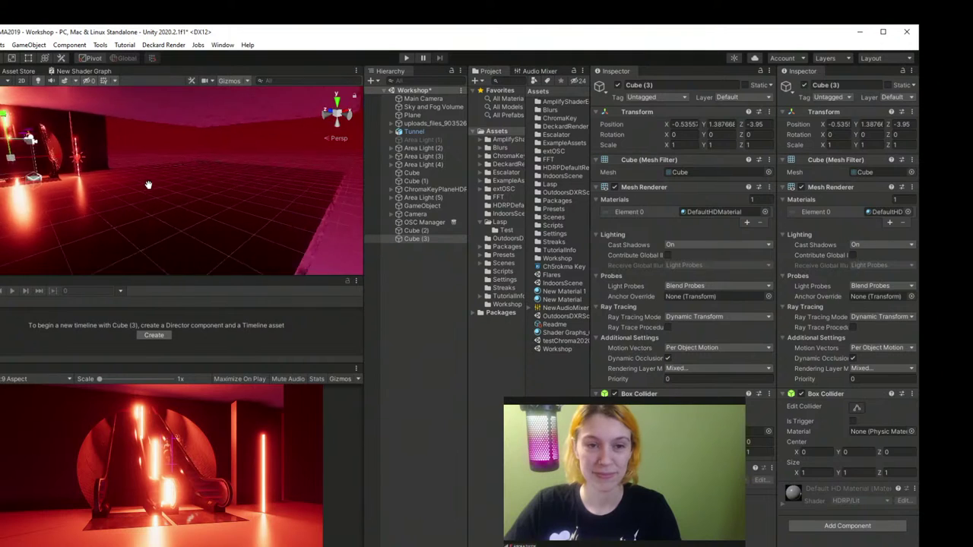
key(f)
Step: Stretch the cube into a tall slab, tilt it 30 degrees, and place it at 3.82, 1.387, 0.84
key(r)
drag(74, 181, 74, 133)
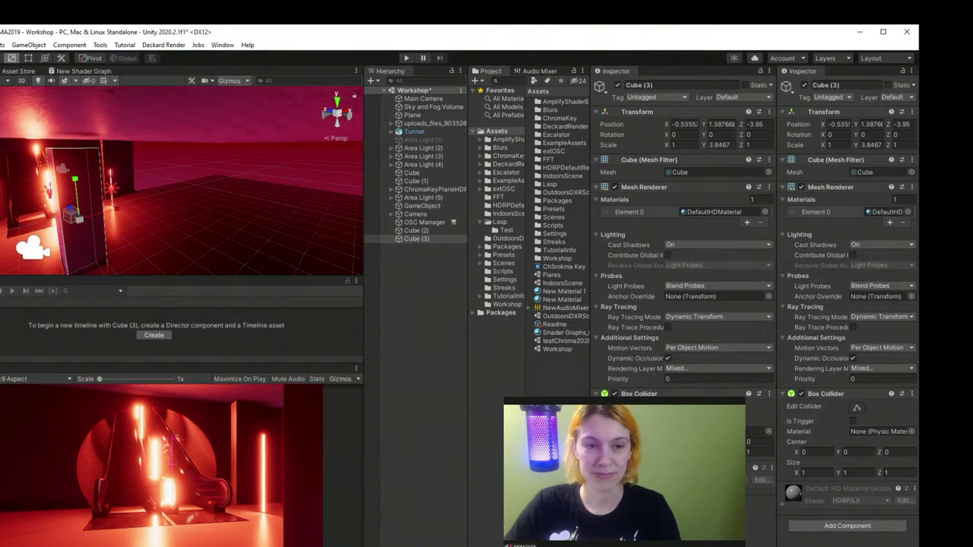
key(e)
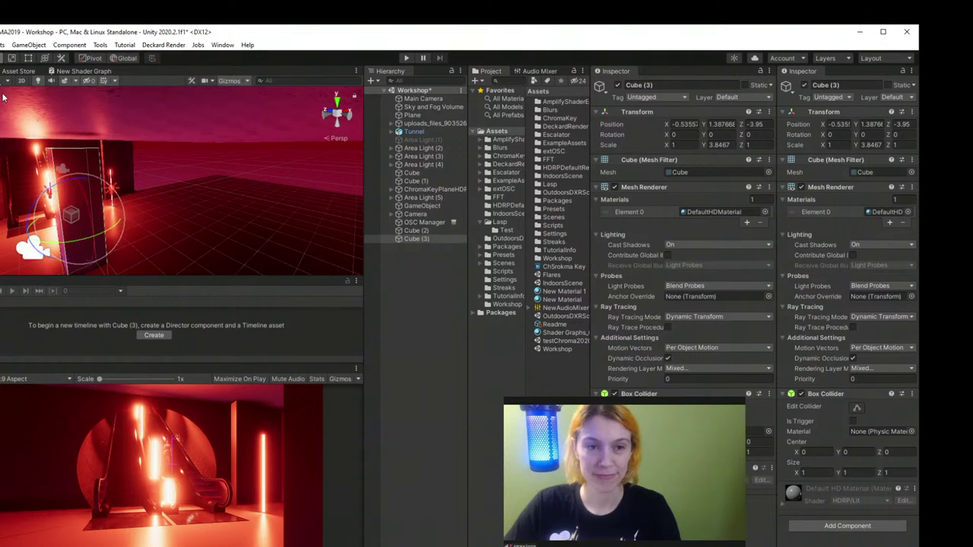
drag(32, 199, 23, 219)
ctrl+drag(4, 247, 15, 226)
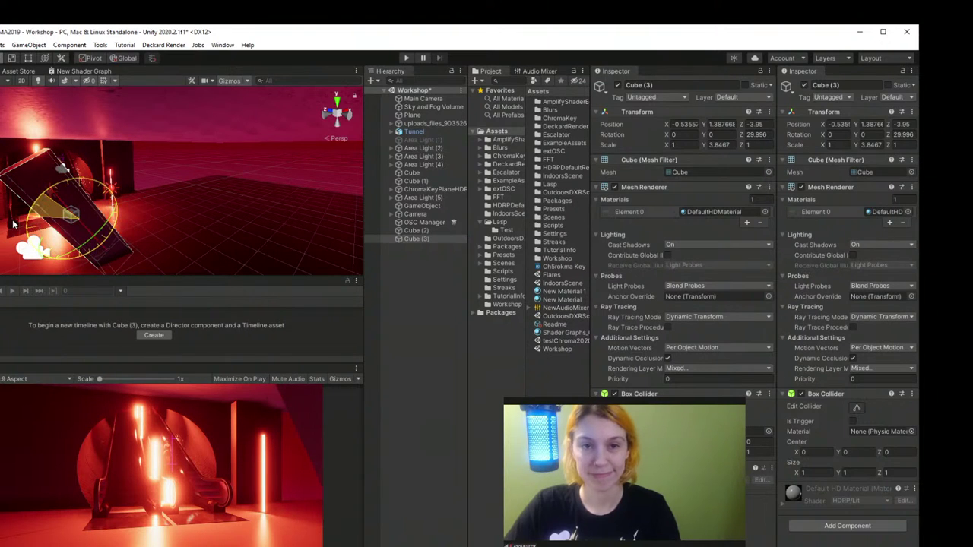
key(w)
click(172, 202)
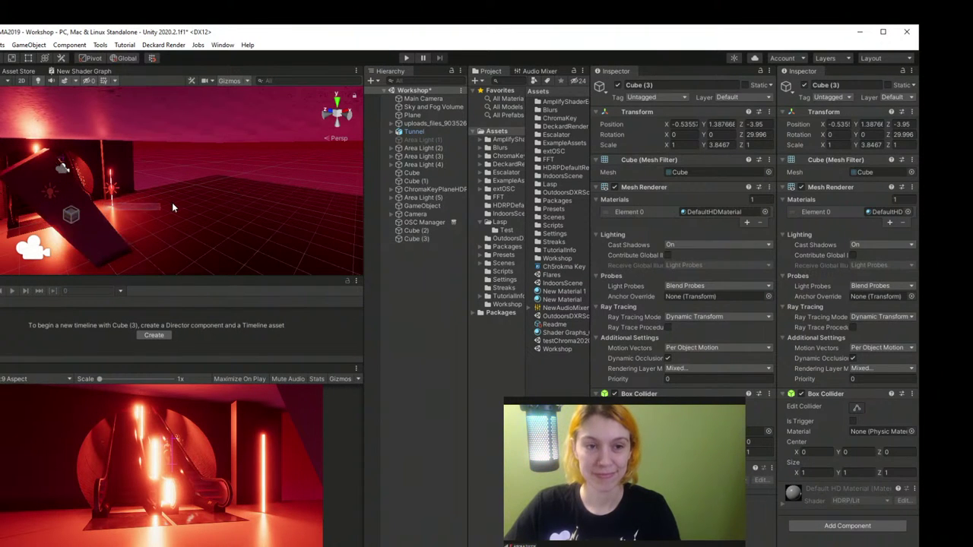
click(88, 225)
drag(88, 225, 145, 171)
Step: Nudge the slab along its depth and duplicate it into Cube (4) set further back
click(12, 58)
key(w)
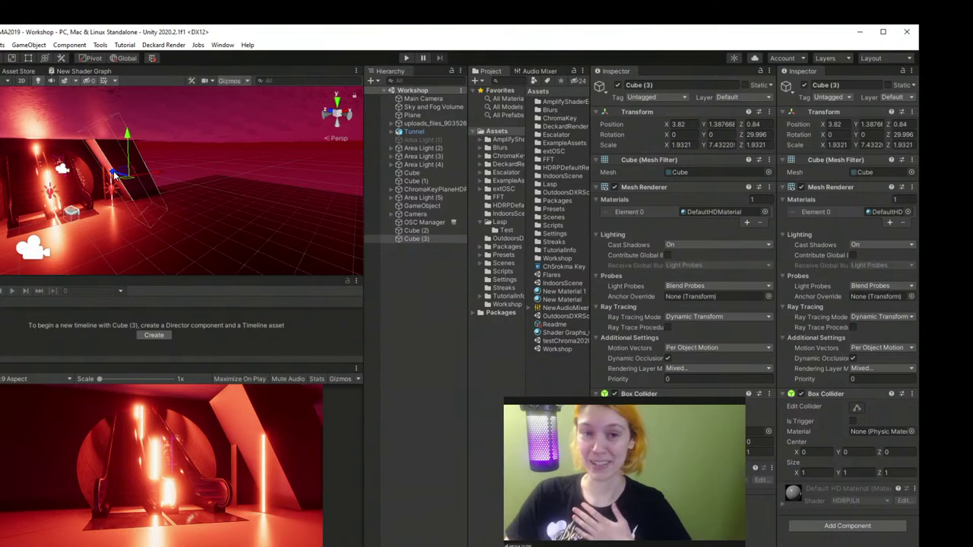
drag(114, 177, 186, 182)
key(ctrl+d)
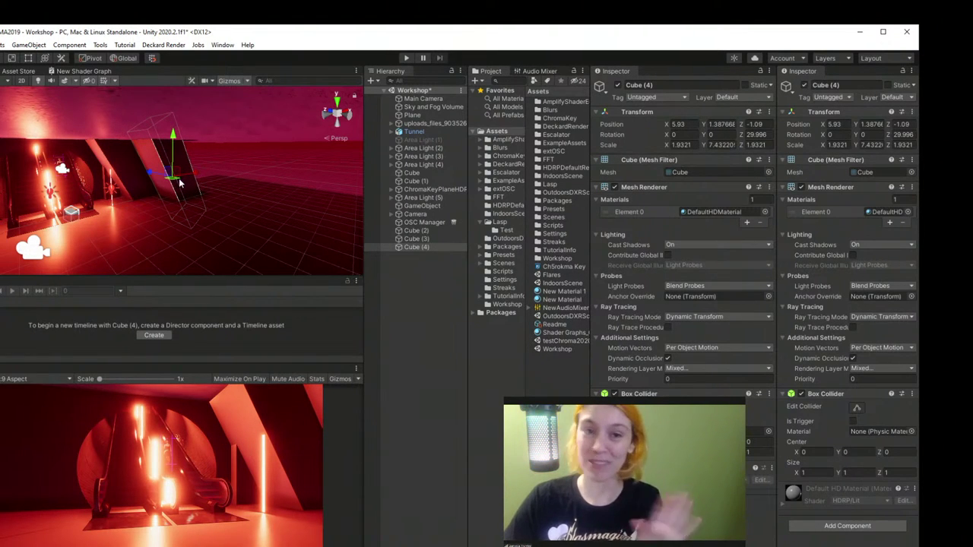
Step: Duplicate Cube (5) and Cube (6) back along the tunnel, Cube (6) at 10.54, 1.387, -4.45
key(ctrl+d)
drag(152, 176, 228, 181)
right_drag(226, 181, 300, 243)
key(ctrl+d)
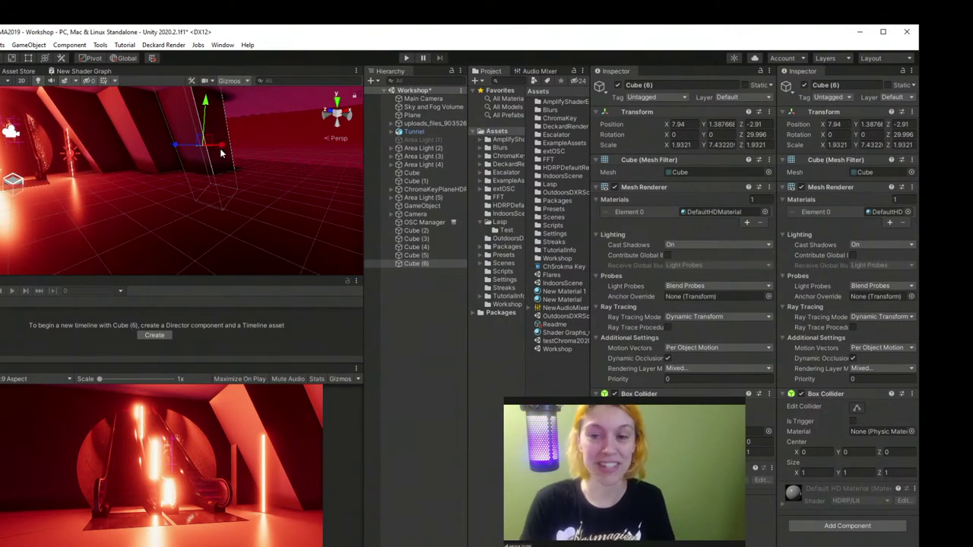
drag(221, 146, 304, 143)
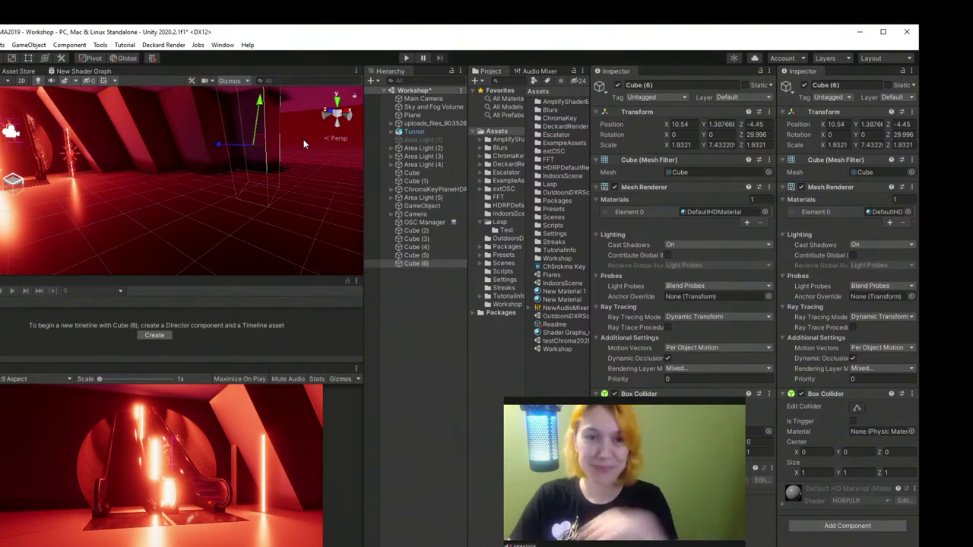
scroll(304, 143, down, 5)
Step: Duplicate the first slab into Cube (7) on the opposite wall, tilted -30 degrees
click(199, 137)
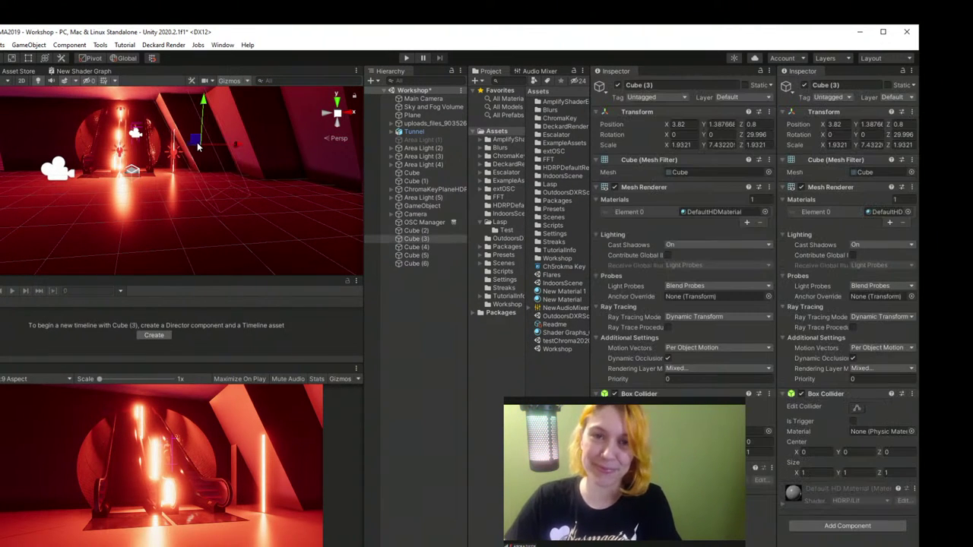
key(ctrl+d)
drag(234, 142, 34, 144)
key(e)
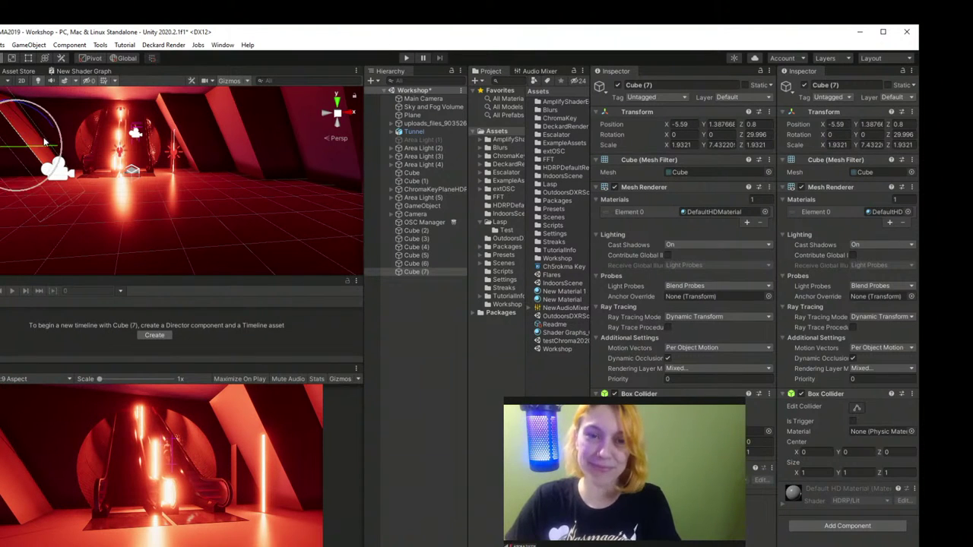
mouse_move(80, 194)
mouse_down()
mouse_move(97, 227)
mouse_move(90, 198)
mouse_up()
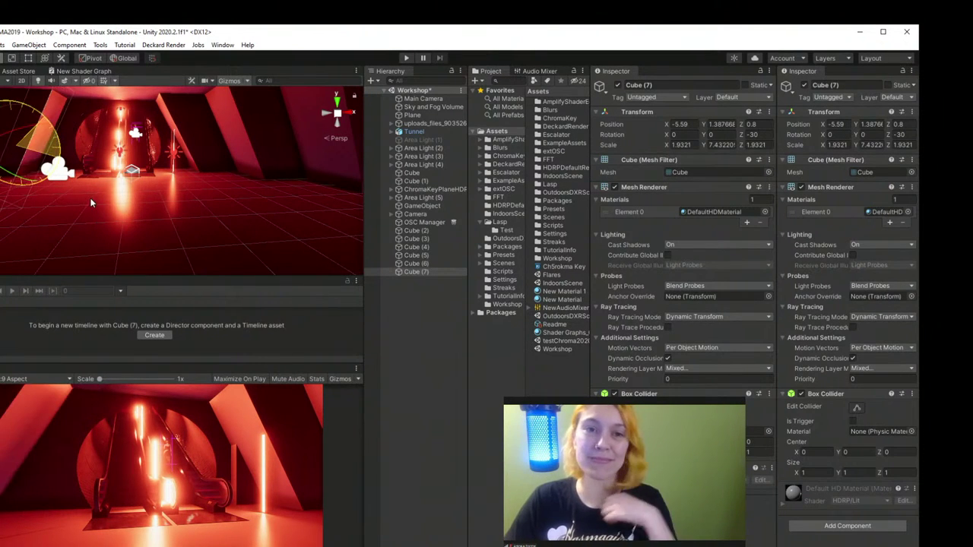
key(w)
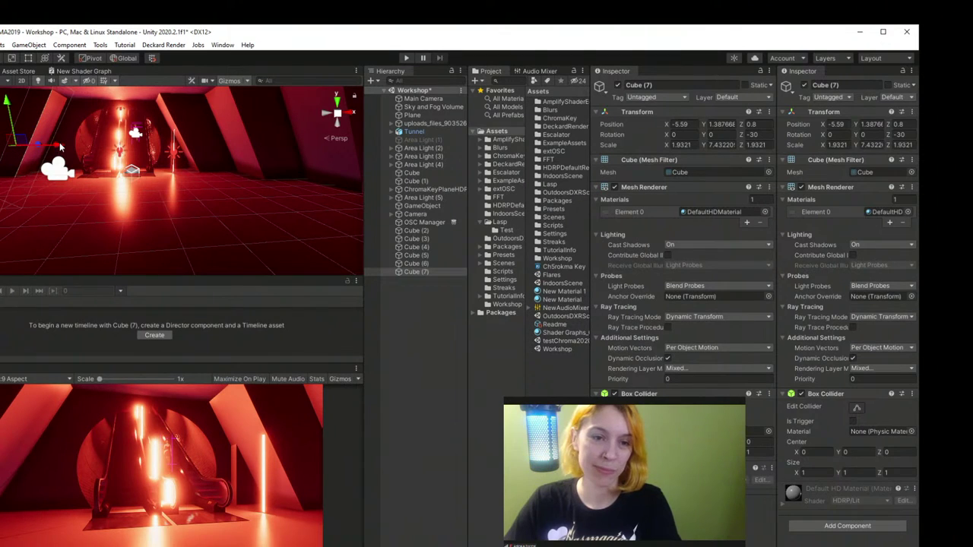
drag(53, 150, 62, 150)
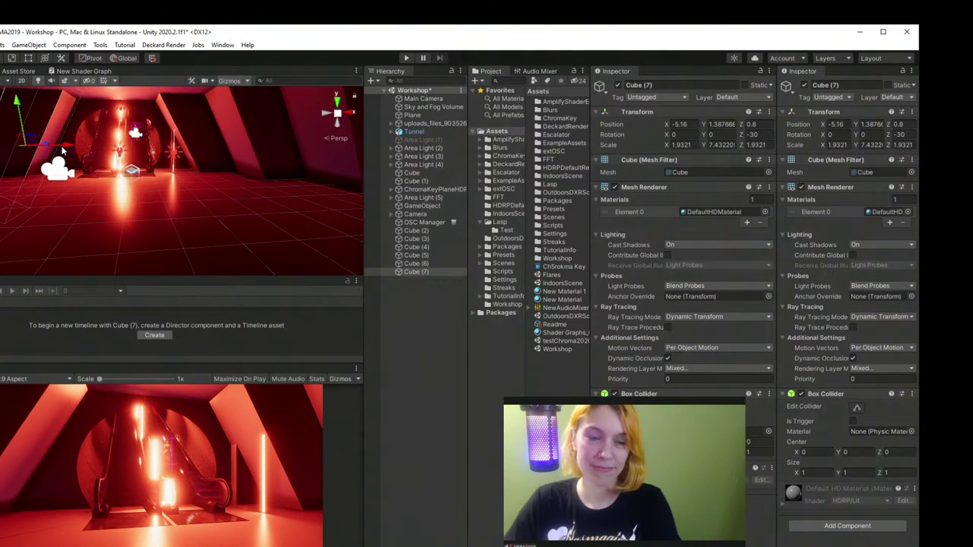
Step: Duplicate Cube (7) into Cube (8) and Cube (9) along the wall, Cube (9) at -9.31, 1.387, -1.82
key(ctrl+d)
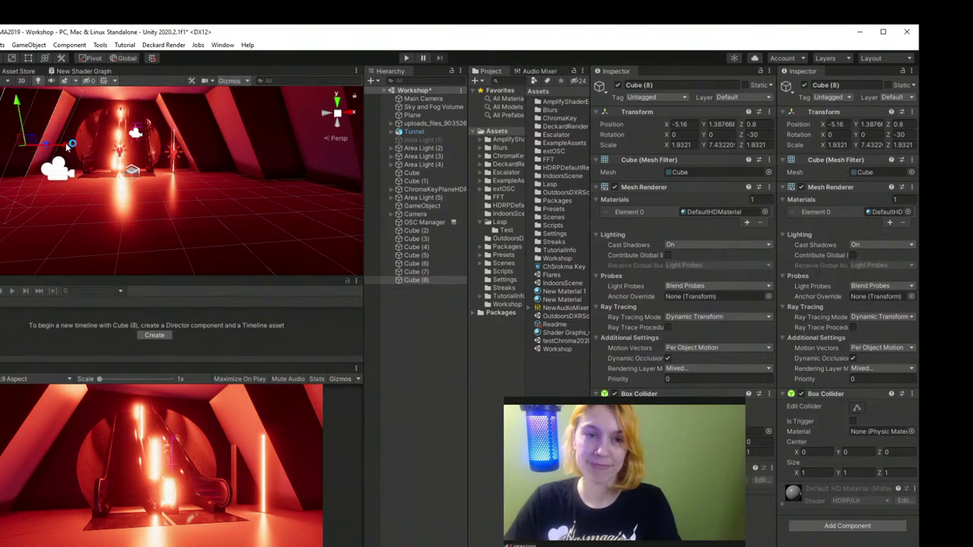
drag(67, 149, 25, 149)
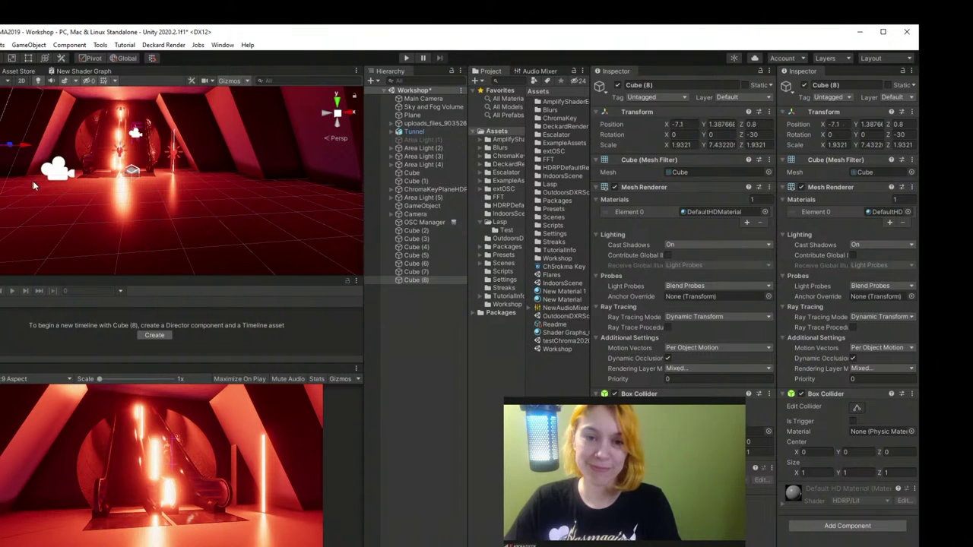
right_drag(33, 184, 69, 134)
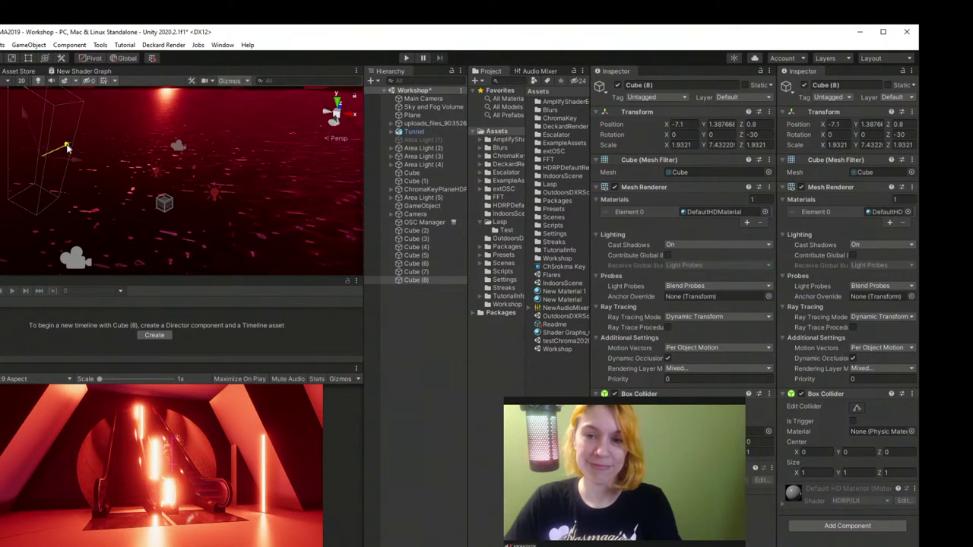
drag(67, 149, 68, 155)
middle_drag(69, 156, 97, 184)
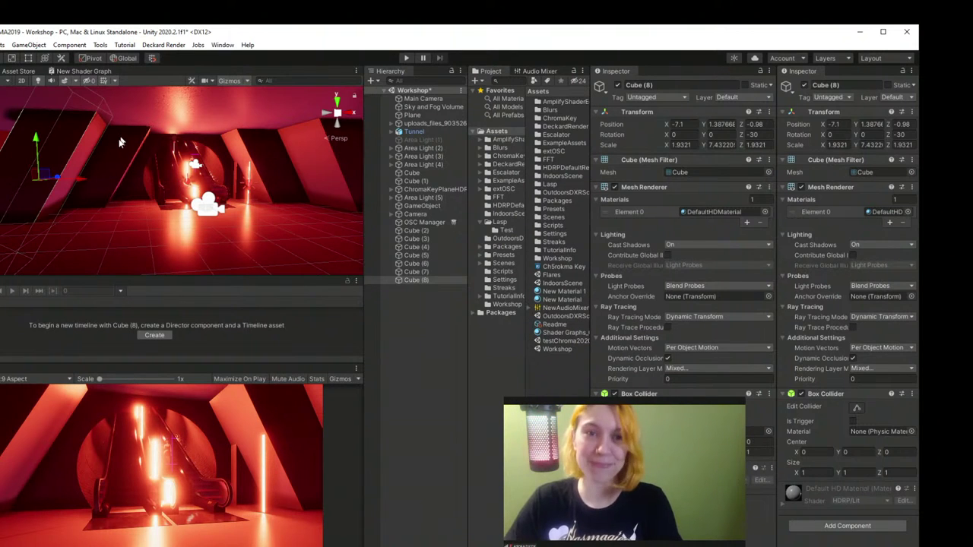
key(ctrl+d)
drag(83, 184, 3, 189)
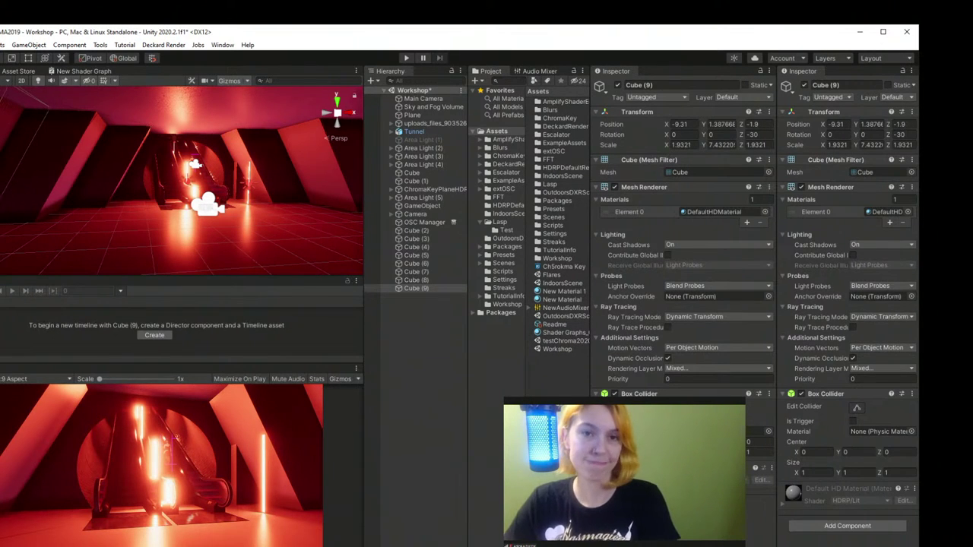
right_drag(122, 190, 261, 192)
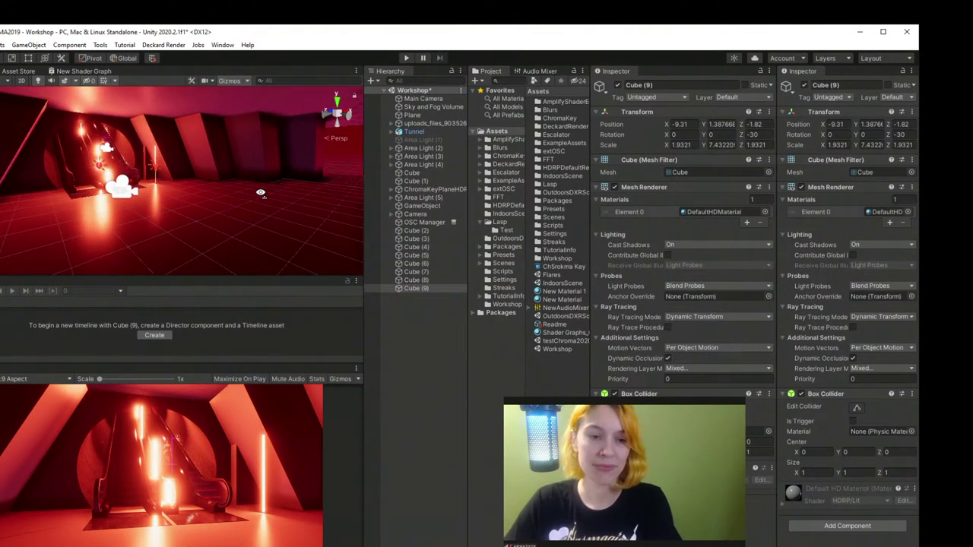
Step: Even out the spacing by nudging Cube (4) and moving Cube (6) to Z -2.12
click(220, 166)
drag(188, 163, 190, 159)
click(257, 158)
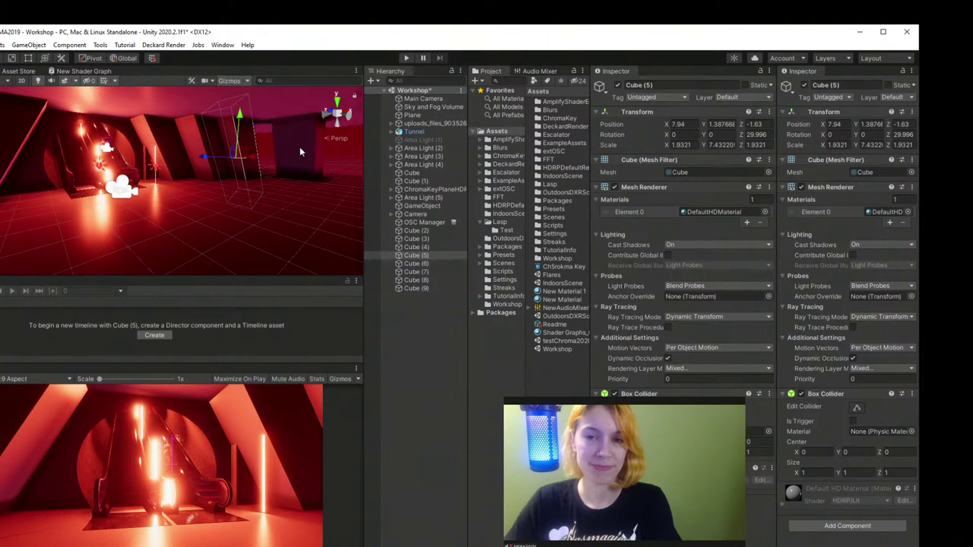
click(286, 155)
drag(287, 155, 228, 156)
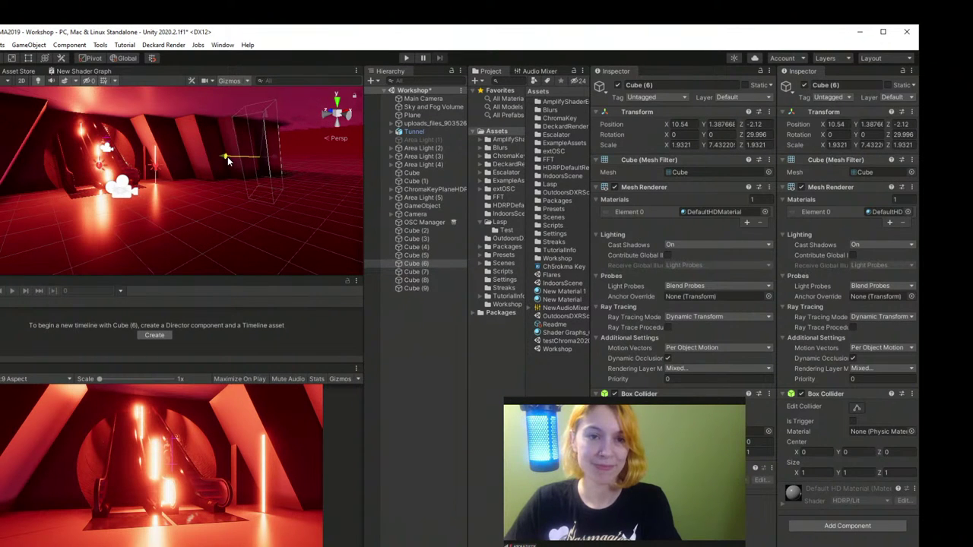
click(309, 164)
right_drag(308, 164, 76, 178)
Step: Duplicate Cube (9) into Cube (10) and set it back along Z
click(82, 180)
key(ctrl+d)
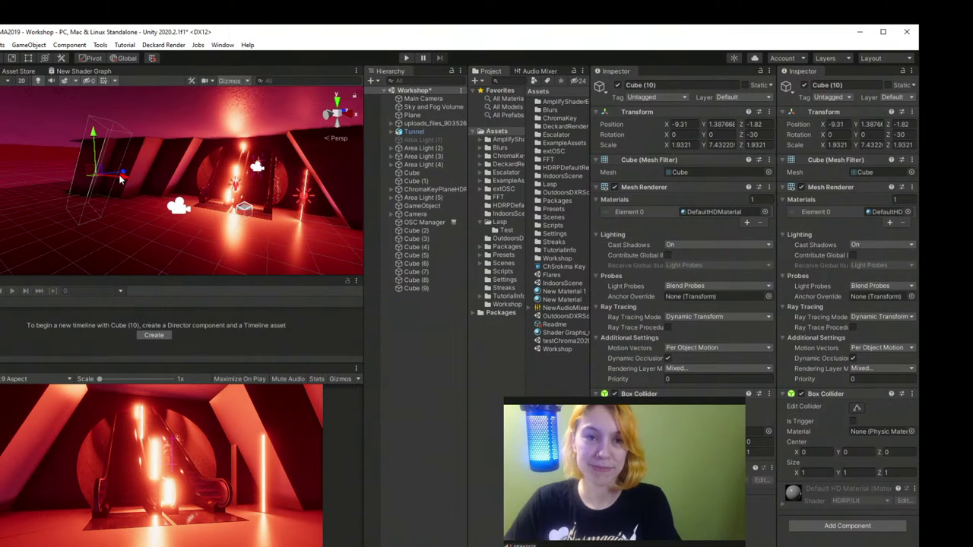
mouse_move(126, 175)
mouse_down()
mouse_move(73, 176)
mouse_move(106, 173)
mouse_up()
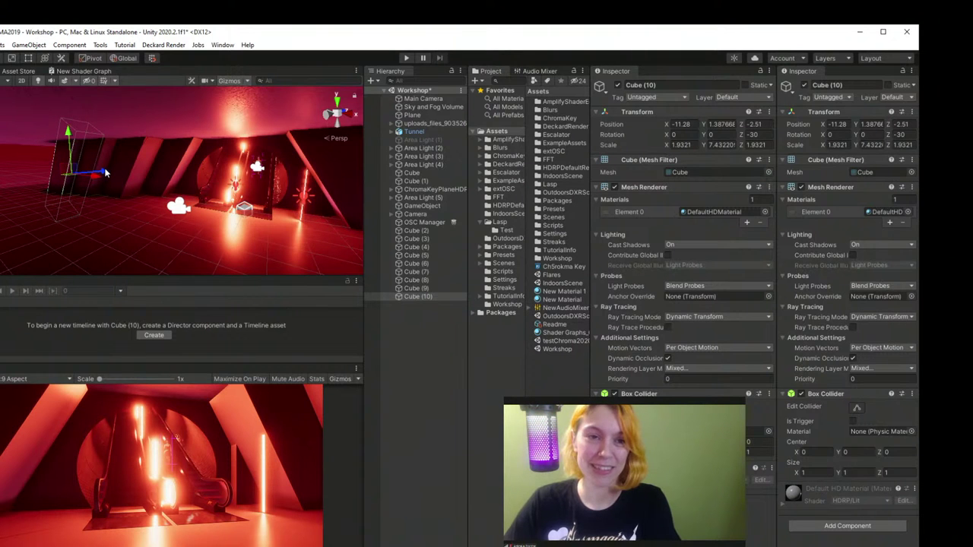
right_drag(180, 212, 96, 207)
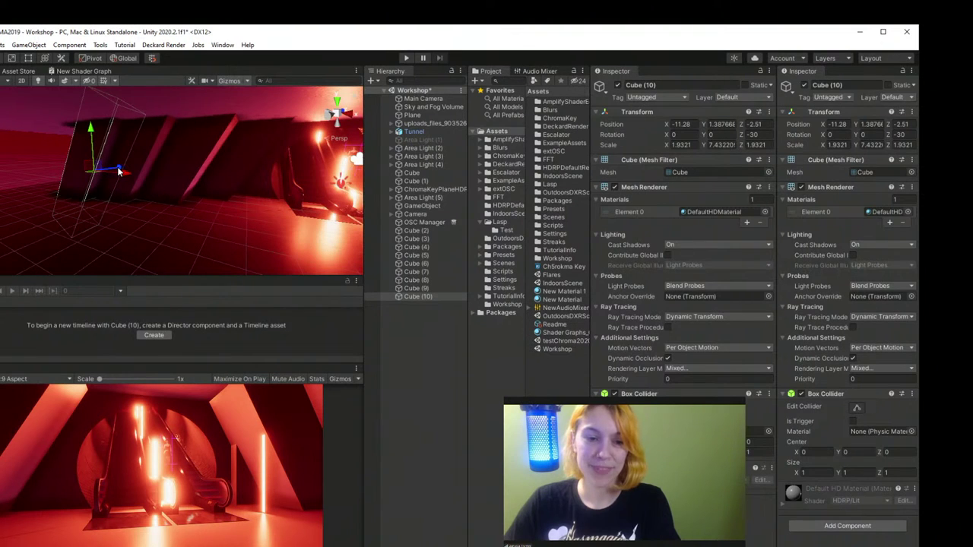
drag(120, 171, 118, 172)
right_drag(118, 172, 215, 238)
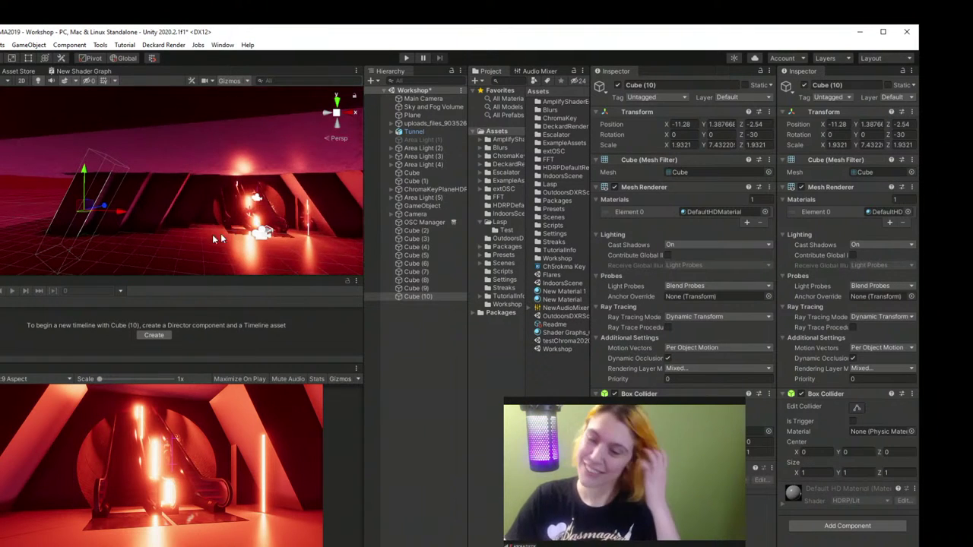
Step: Add Cube (11) from Cube (10) and Cube (12) from Cube (6), placing Cube (12) at 12.98, 1.387, -3.1
key(ctrl+d)
drag(104, 204, 93, 216)
right_drag(93, 217, 256, 206)
click(249, 203)
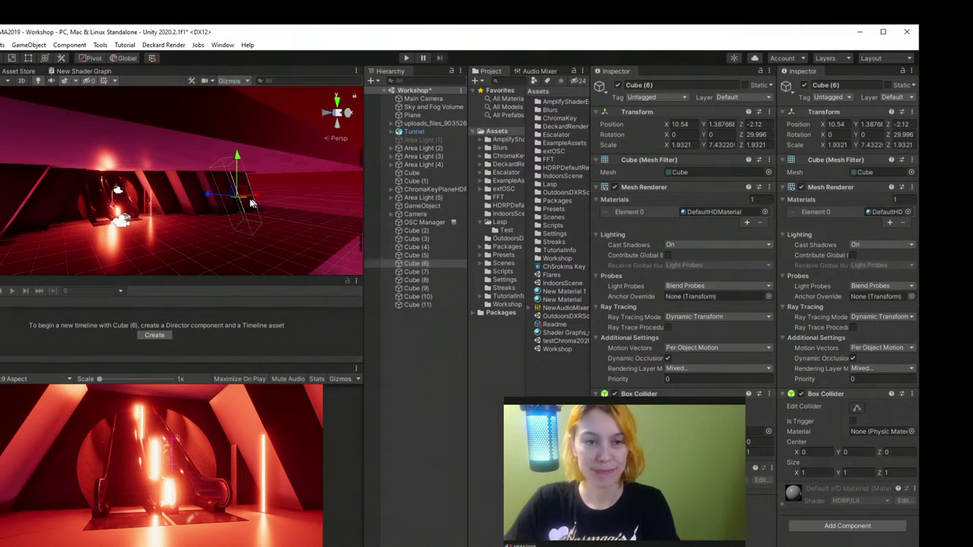
key(ctrl+d)
click(222, 195)
click(222, 202)
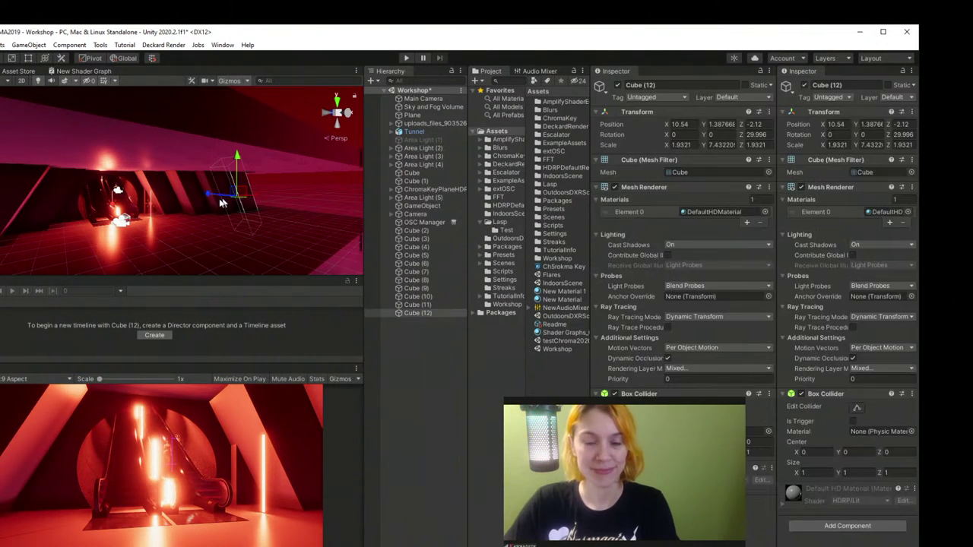
drag(210, 195, 278, 195)
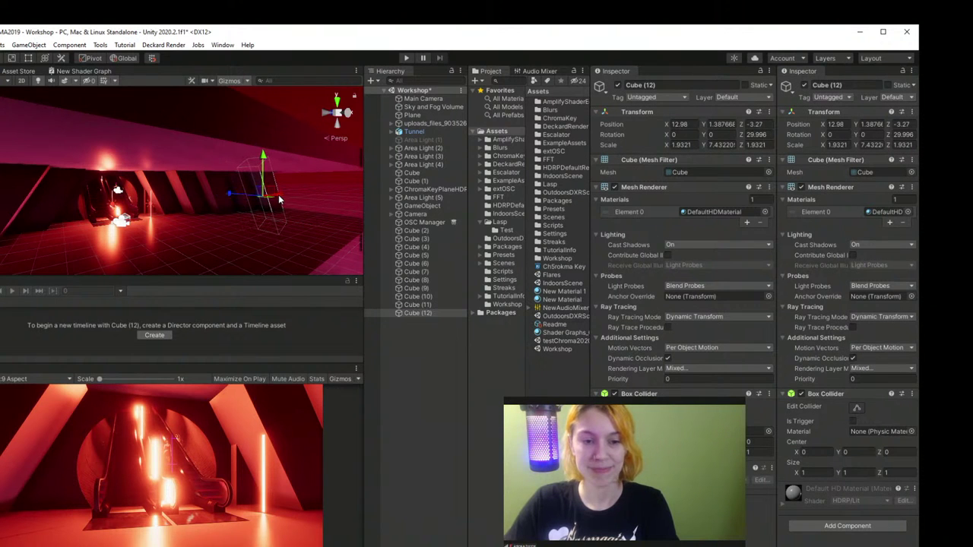
click(437, 370)
alt+drag(153, 247, 155, 194)
right_click(413, 351)
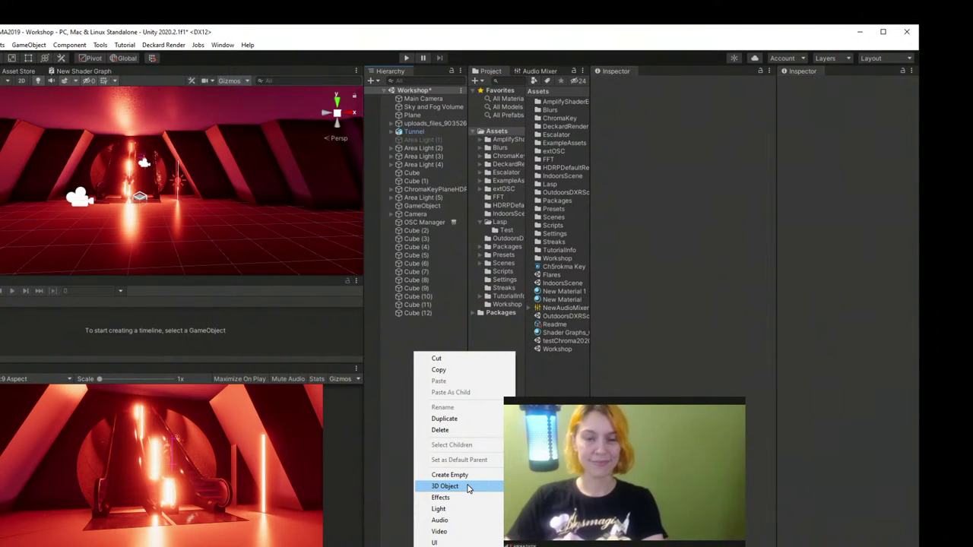
Step: Create an empty 'Timeline' object with a timeline and assign it the Main Timeline asset
click(475, 475)
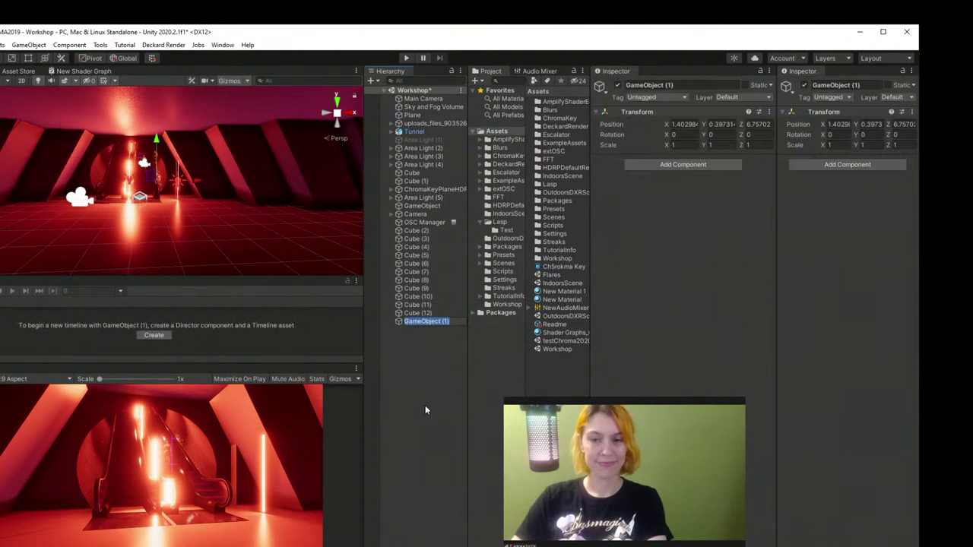
text(Timeline)
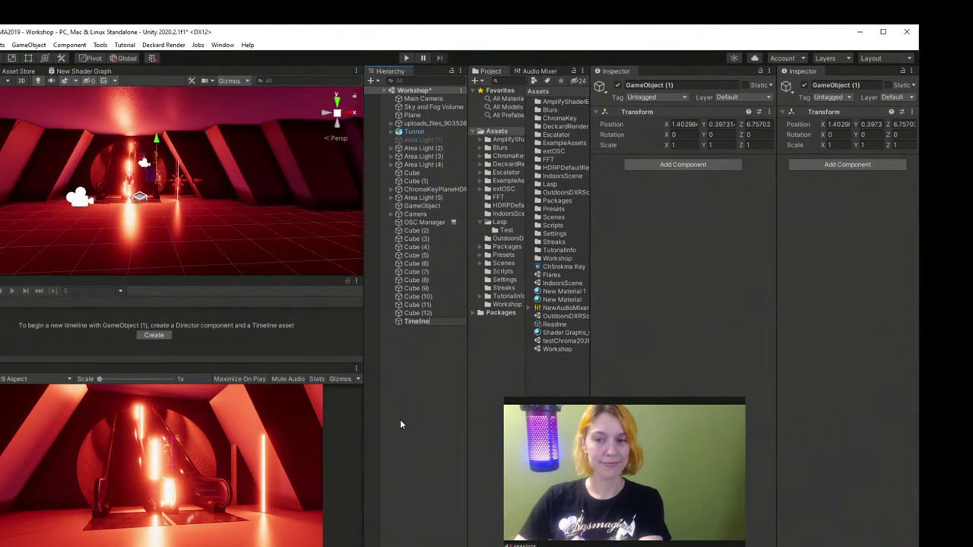
key(Return)
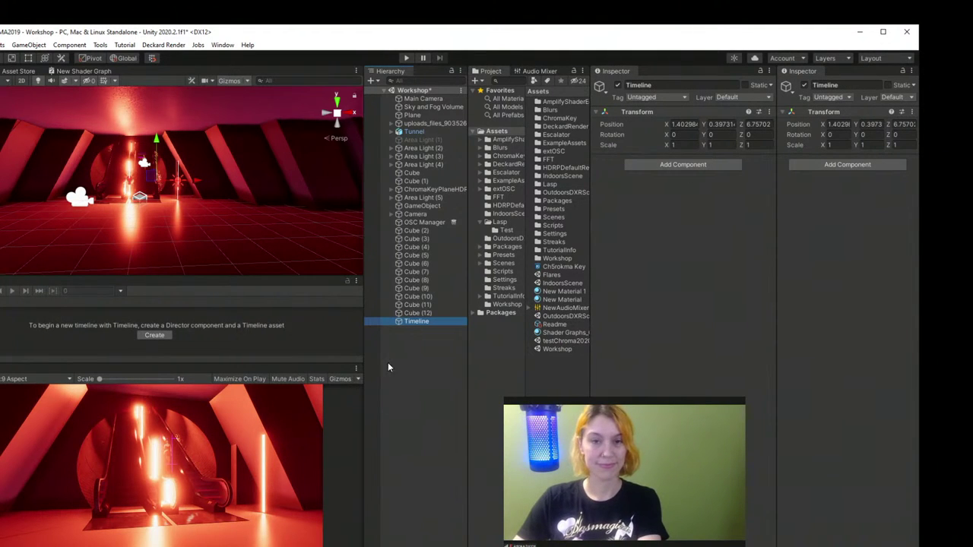
click(154, 335)
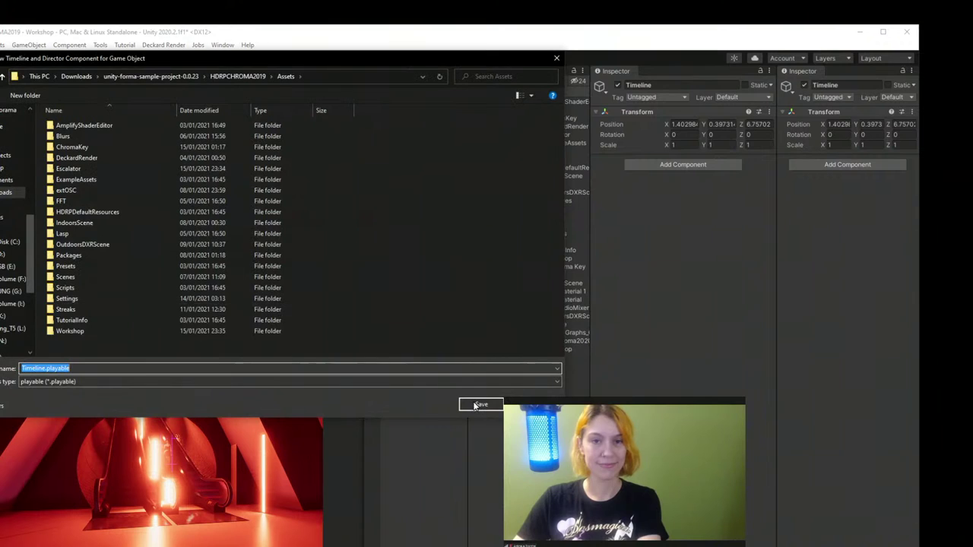
click(477, 405)
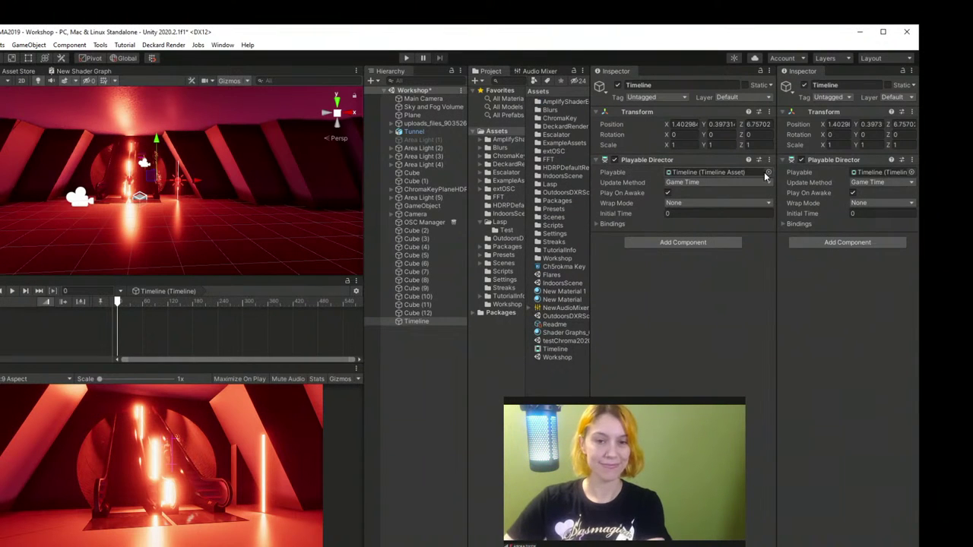
click(768, 173)
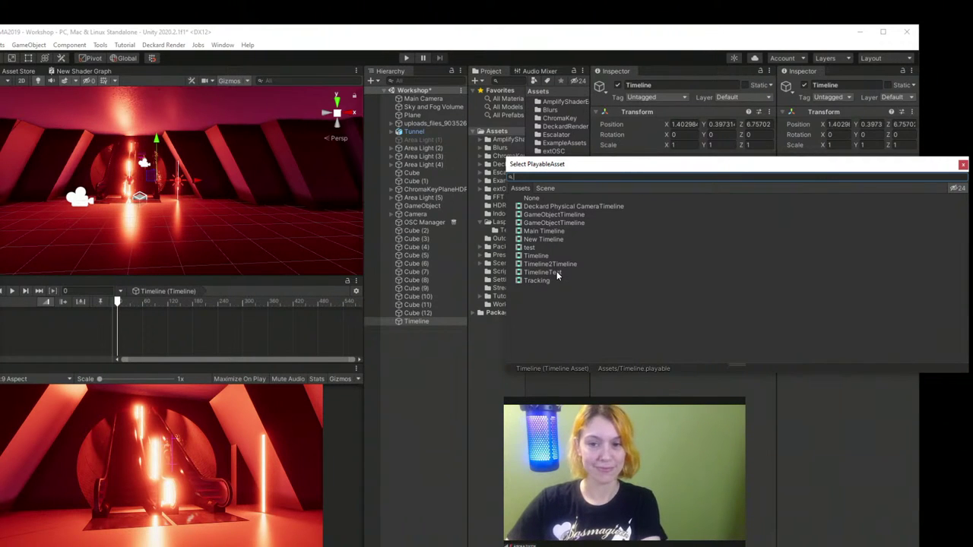
click(547, 230)
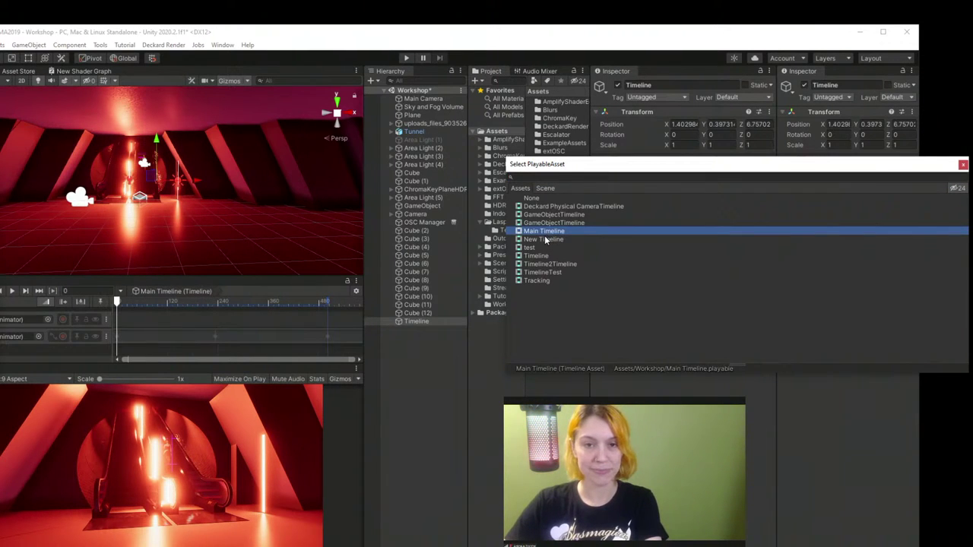
double_click(545, 232)
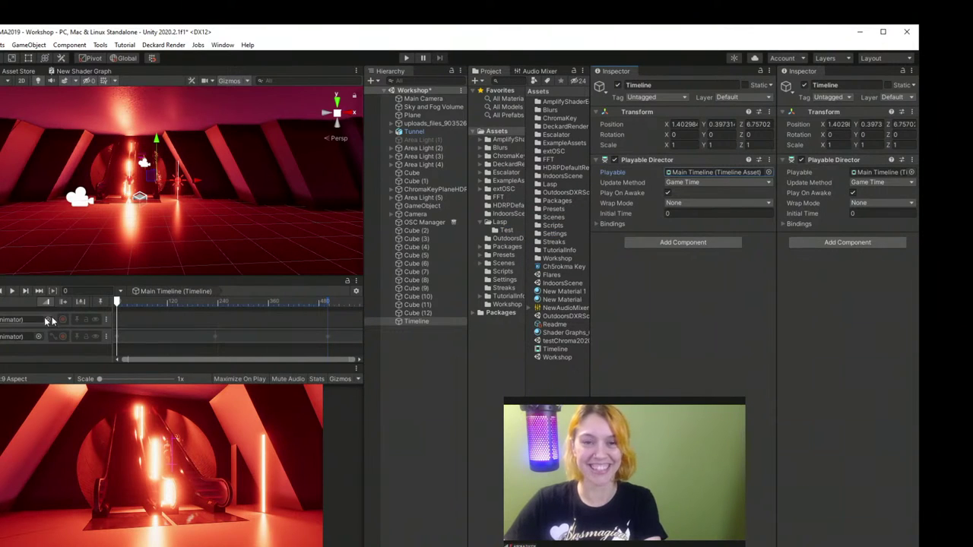
Step: Bind the Main Camera to the animation track with a new Animator
drag(116, 303, 69, 303)
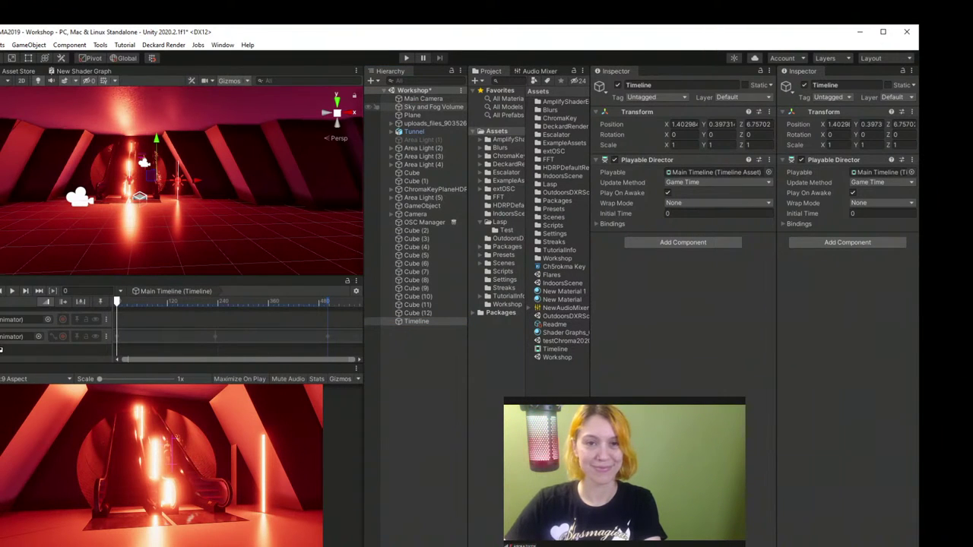
drag(1, 350, 7, 337)
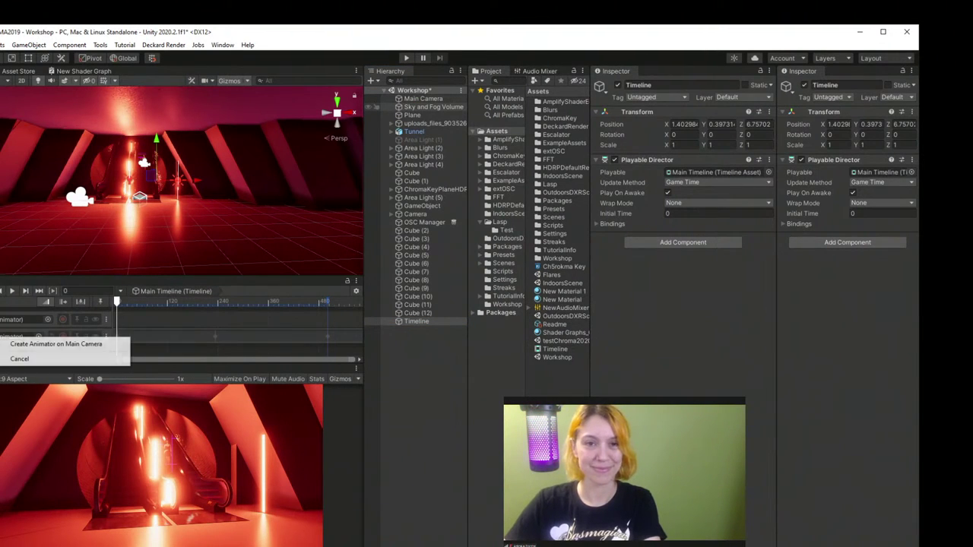
click(47, 346)
drag(118, 302, 114, 328)
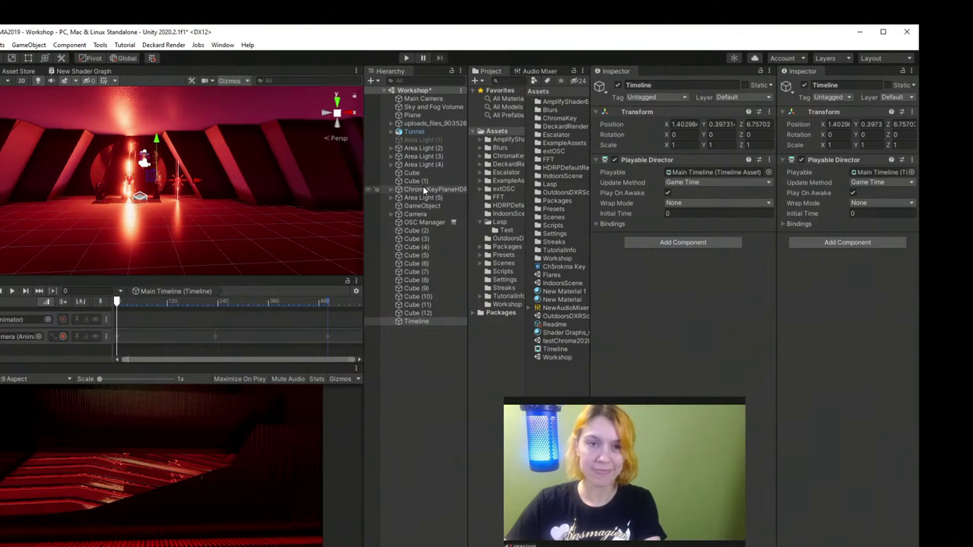
Step: Bind ChromaKeyPlaneHDRP10 (1) to the second track with its own Animator and preview the frames
drag(423, 189, 240, 283)
drag(6, 344, 6, 343)
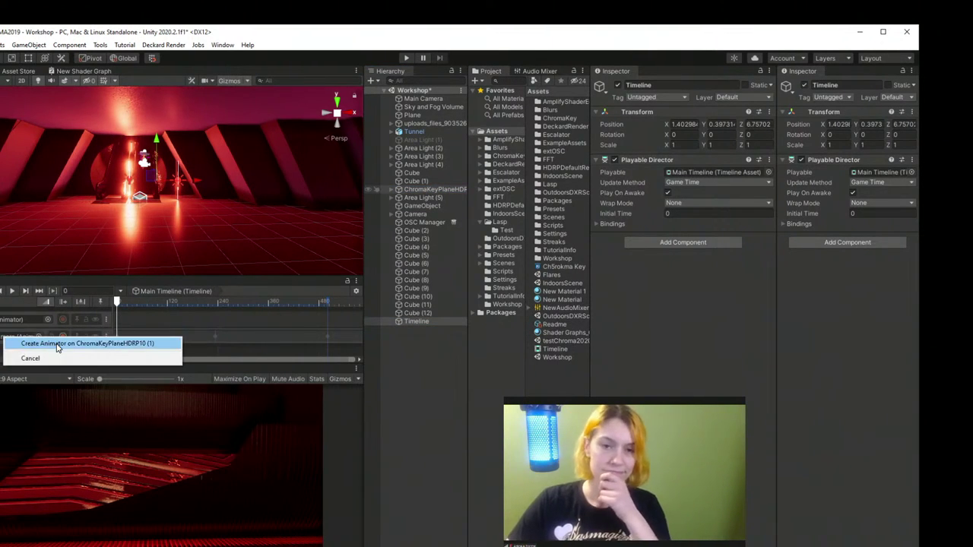
click(31, 341)
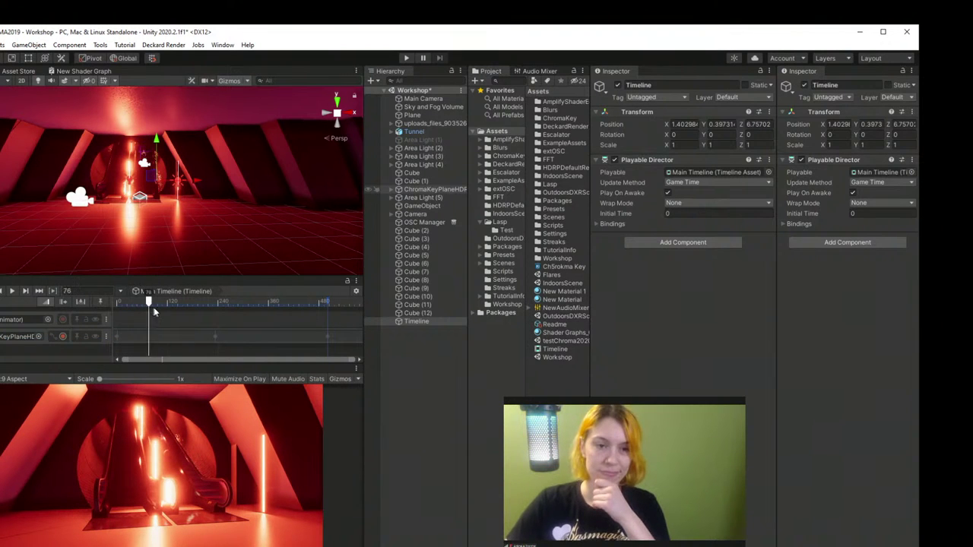
drag(154, 307, 117, 323)
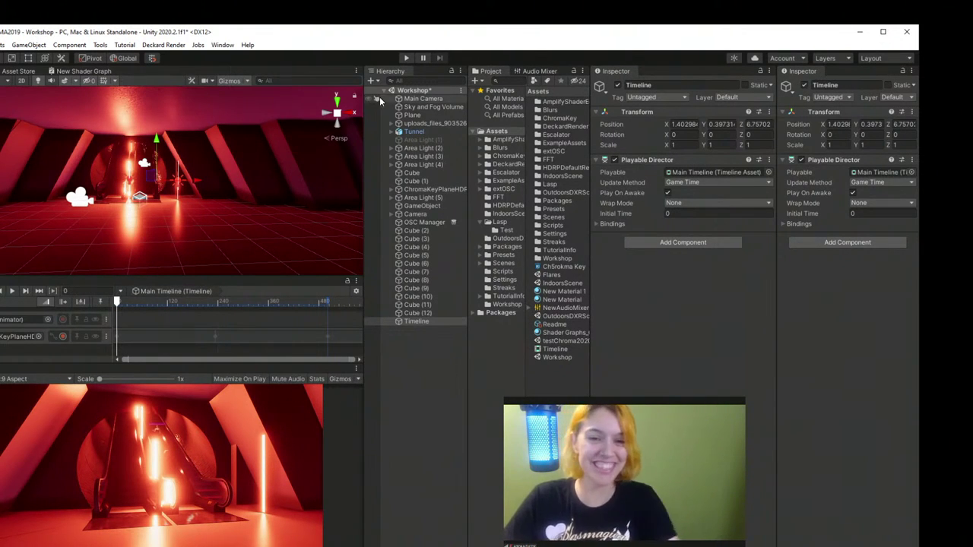
Step: Move the Main Camera to about -0.88, 0.97, -4.6 and rotate it to Y -3.872
click(410, 99)
right_drag(147, 182, 125, 251)
drag(121, 232, 236, 261)
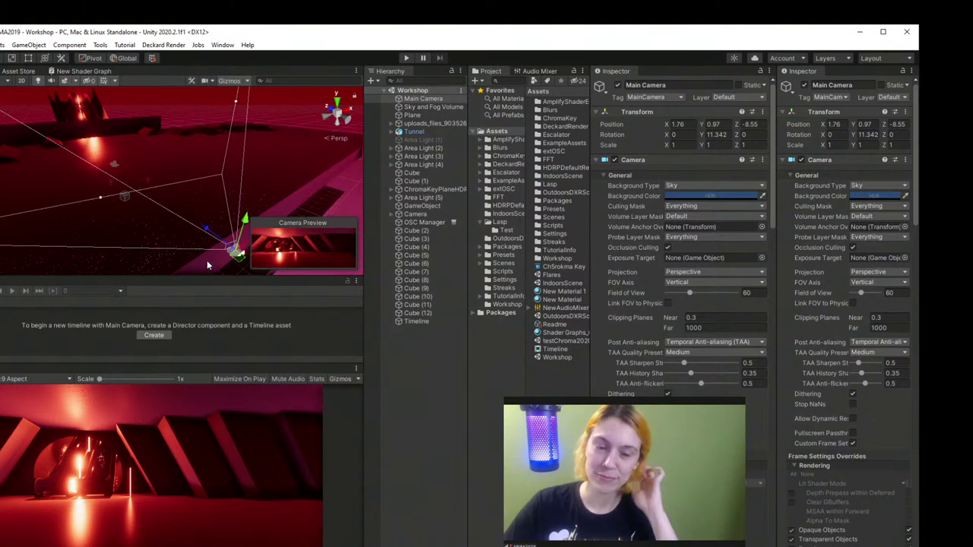
key(e)
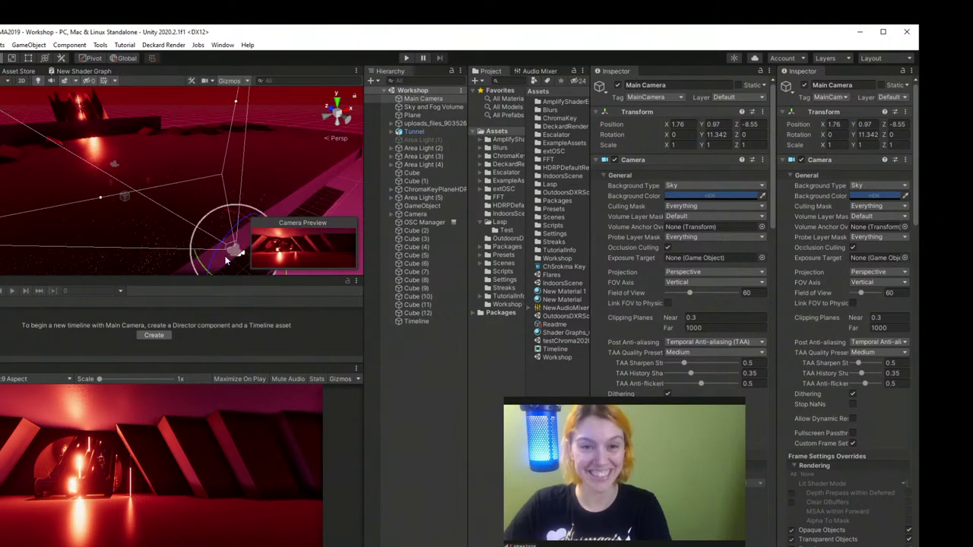
key(f)
mouse_move(148, 200)
mouse_down()
mouse_move(180, 202)
mouse_move(163, 204)
mouse_up()
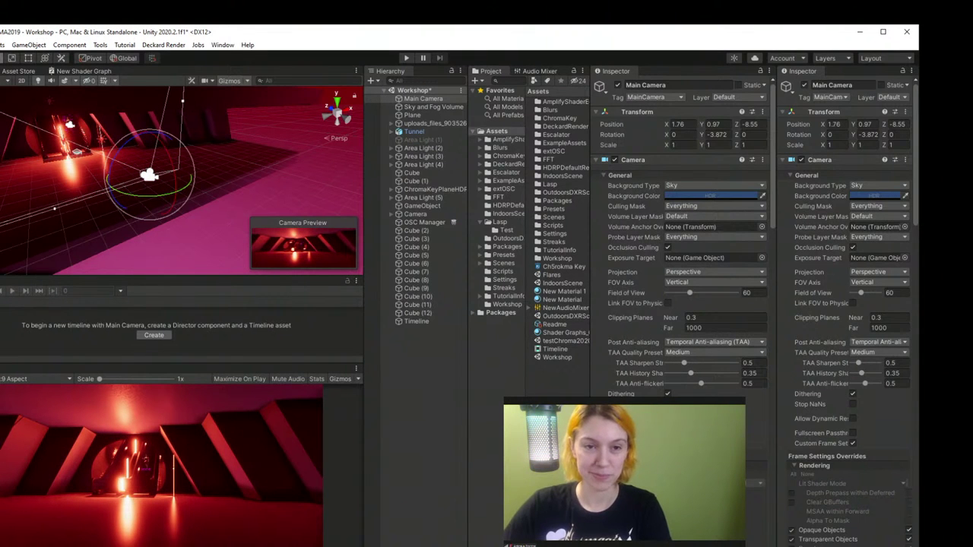
key(w)
drag(181, 169, 76, 156)
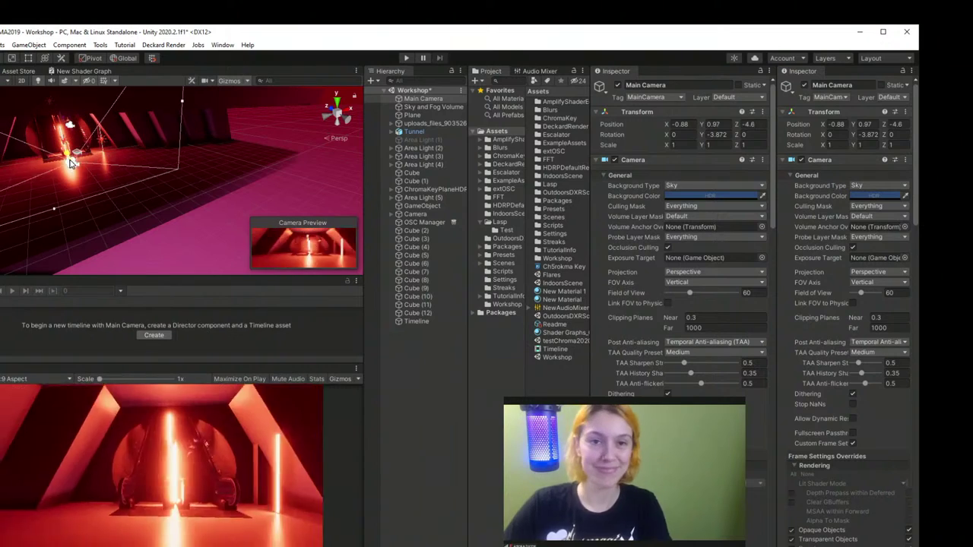
click(407, 361)
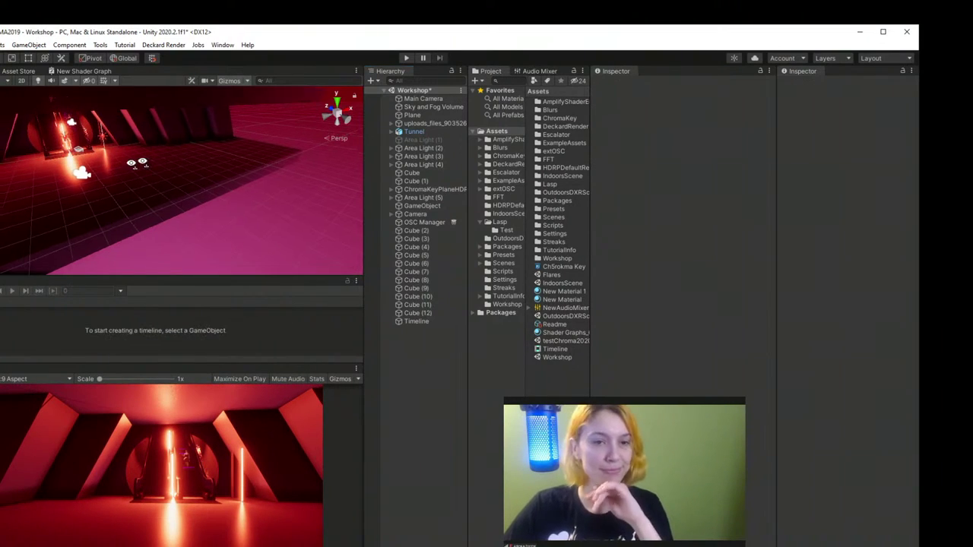
right_drag(183, 175, 194, 150)
Step: Tilt and lengthen Area Light (4), sliding it back along the tunnel to Z -1.41
click(196, 150)
key(e)
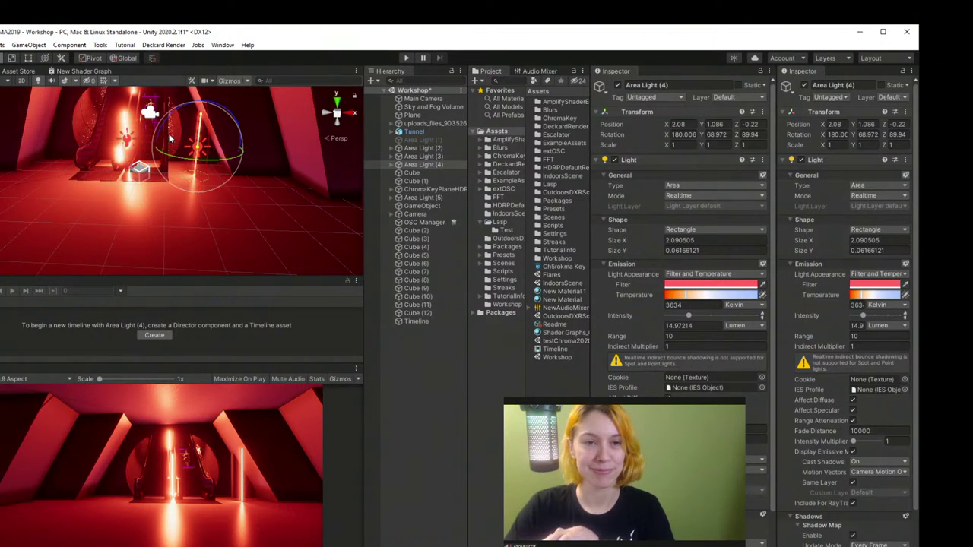
drag(169, 122, 155, 152)
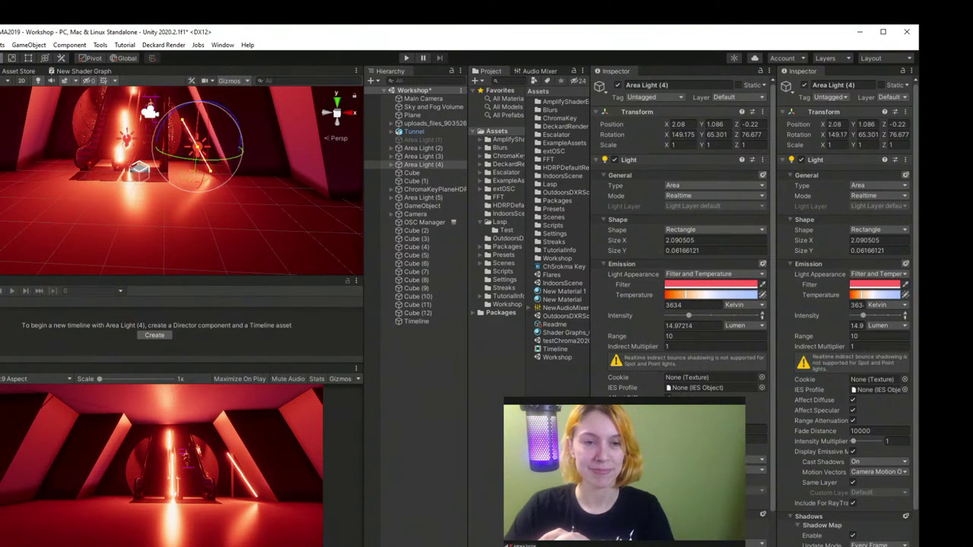
key(w)
key(q)
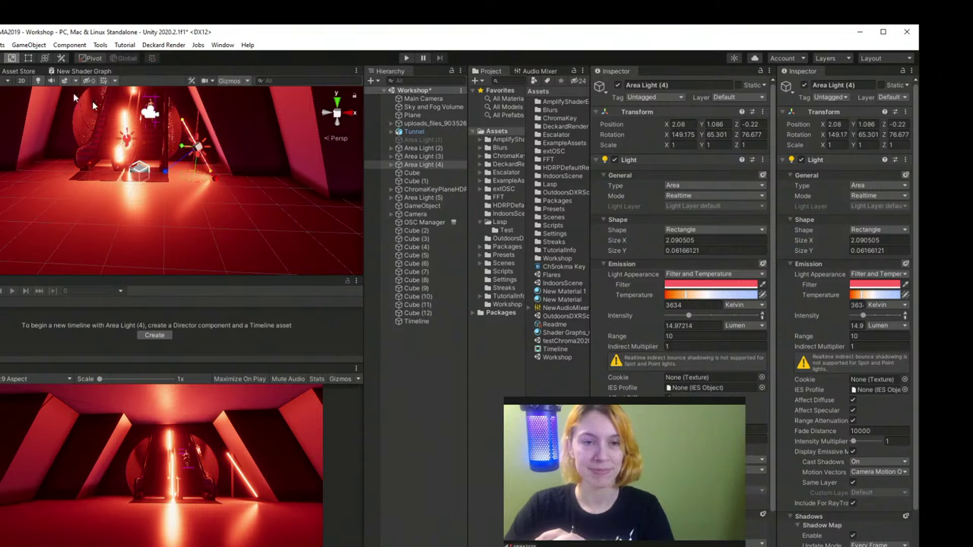
drag(200, 147, 170, 70)
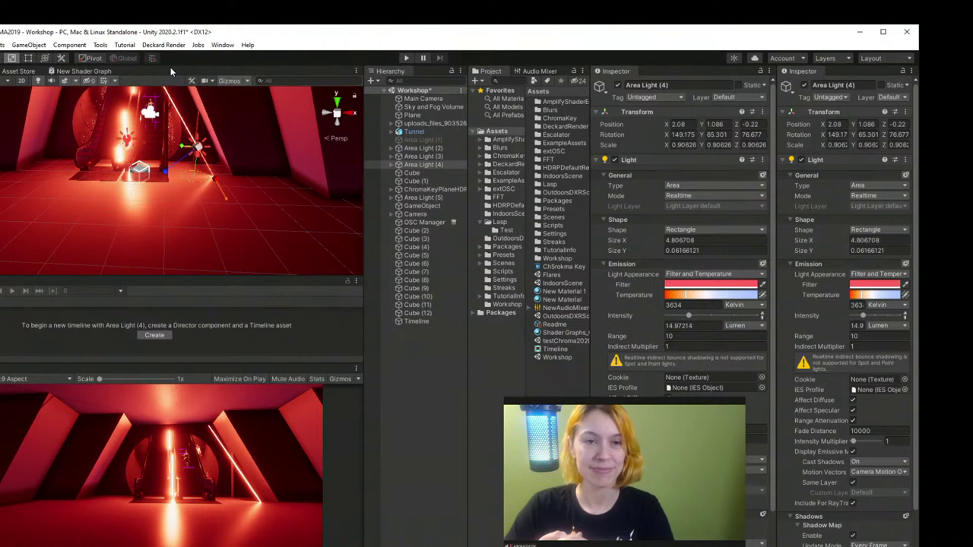
key(w)
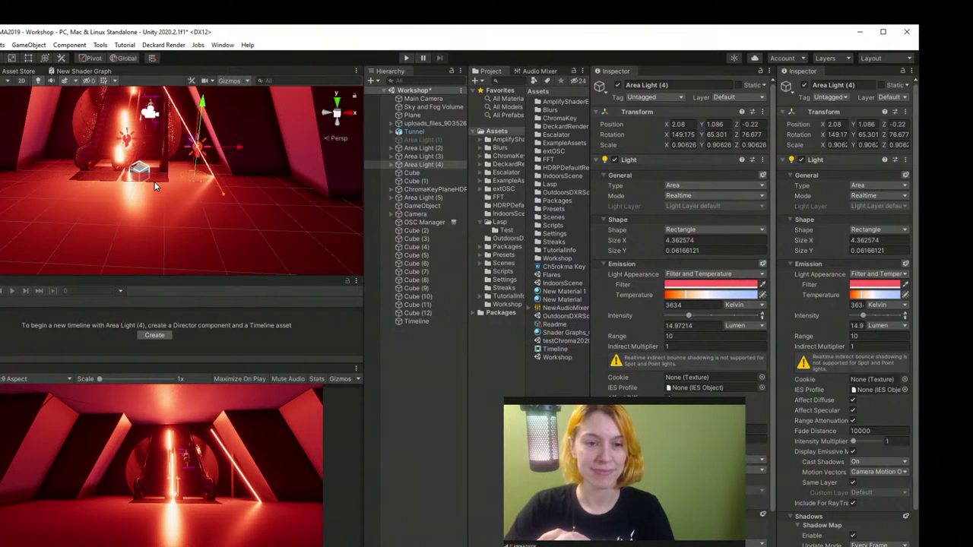
alt+drag(228, 183, 296, 162)
Step: Raise Area Light (4) to Y 1.8, placing it at 2.08, 1.8, -1.41
key(e)
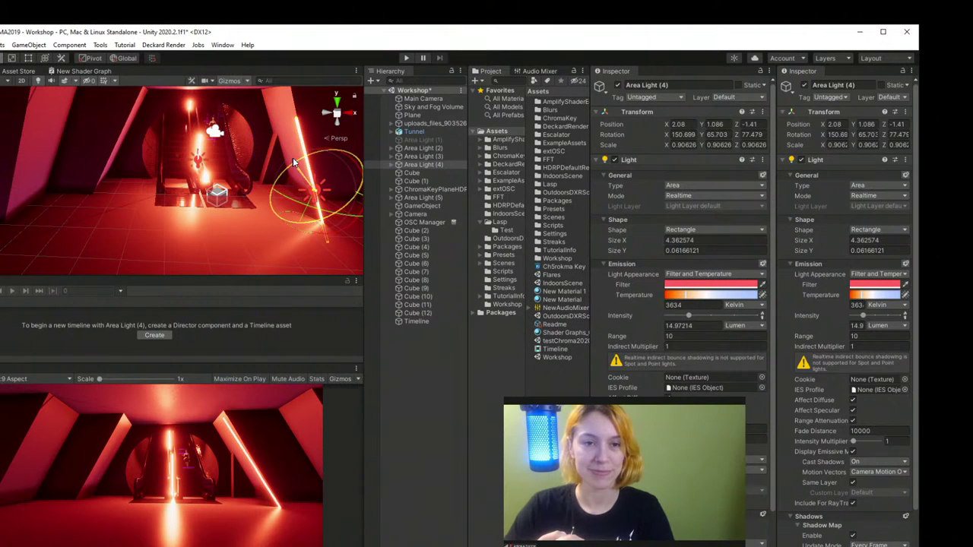
click(402, 393)
middle_drag(280, 174, 256, 159)
click(275, 190)
key(w)
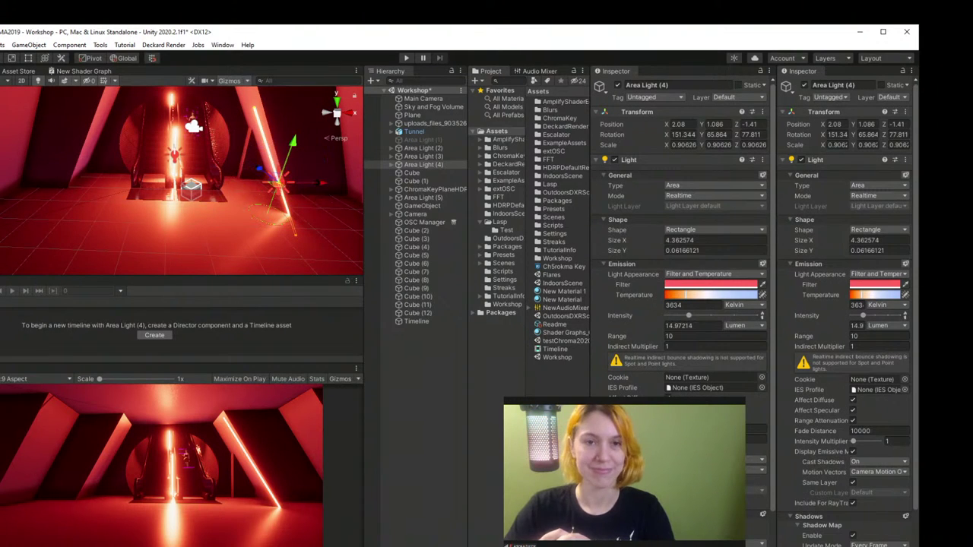
drag(281, 177, 285, 149)
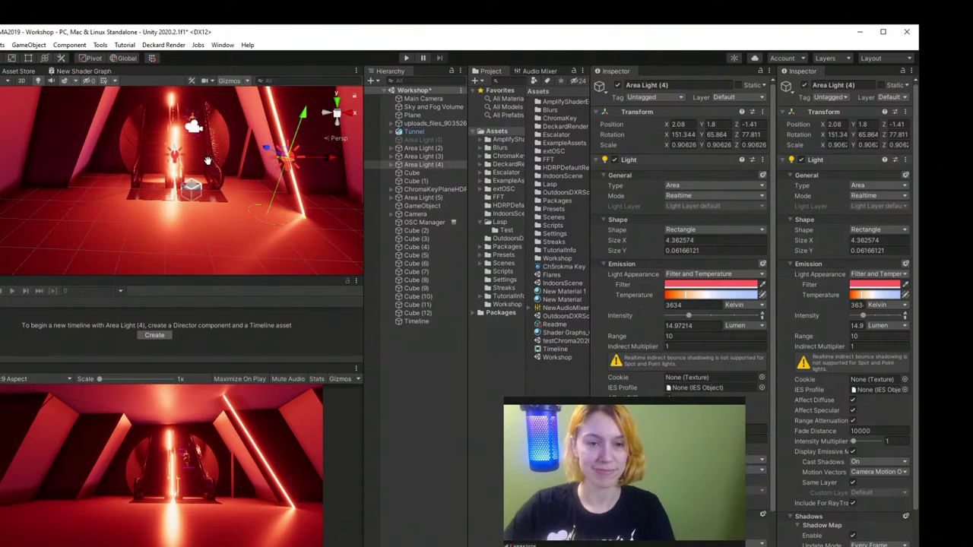
middle_drag(207, 161, 177, 158)
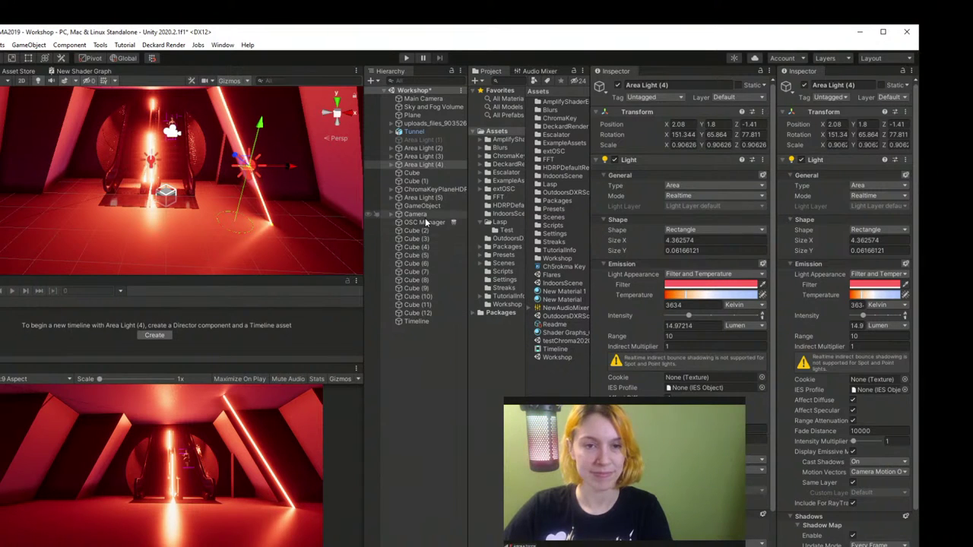
click(429, 189)
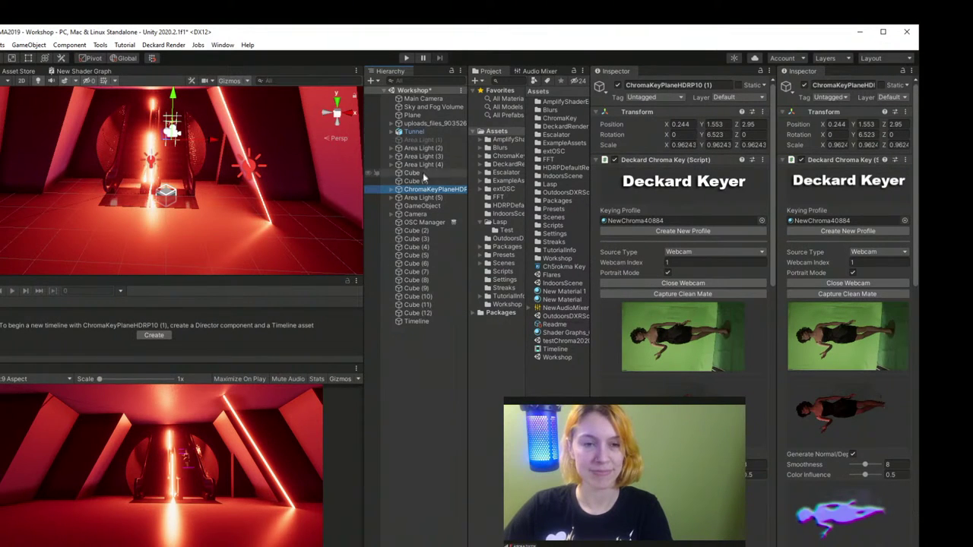
click(423, 207)
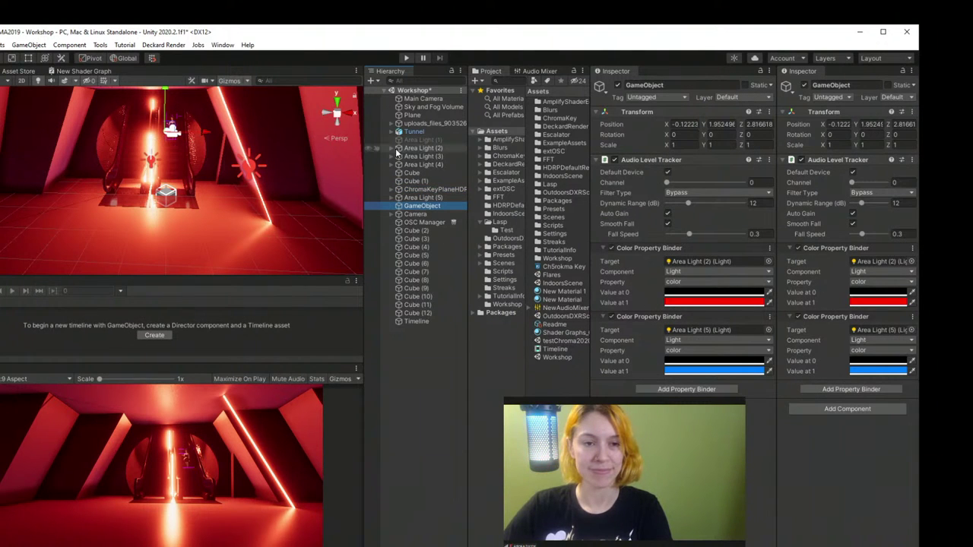
click(247, 174)
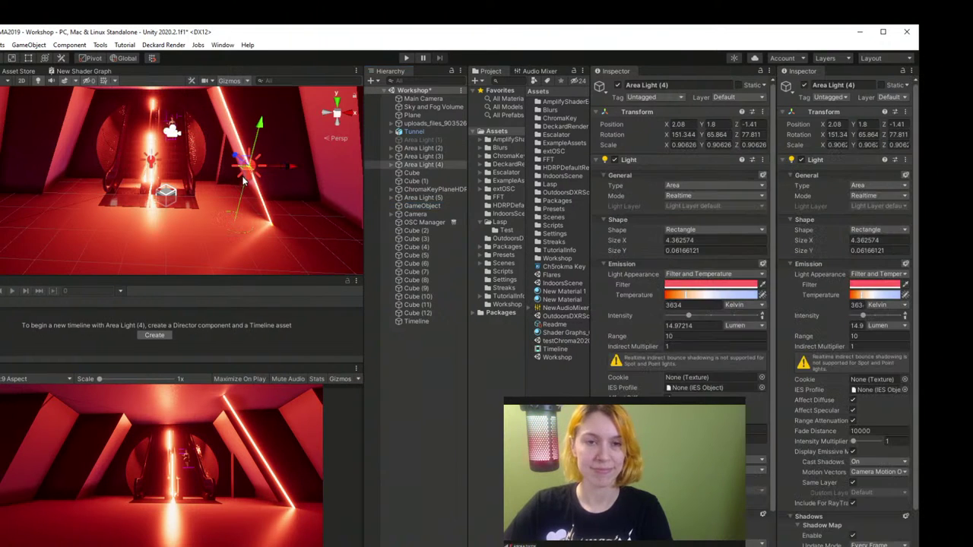
middle_drag(228, 178, 205, 182)
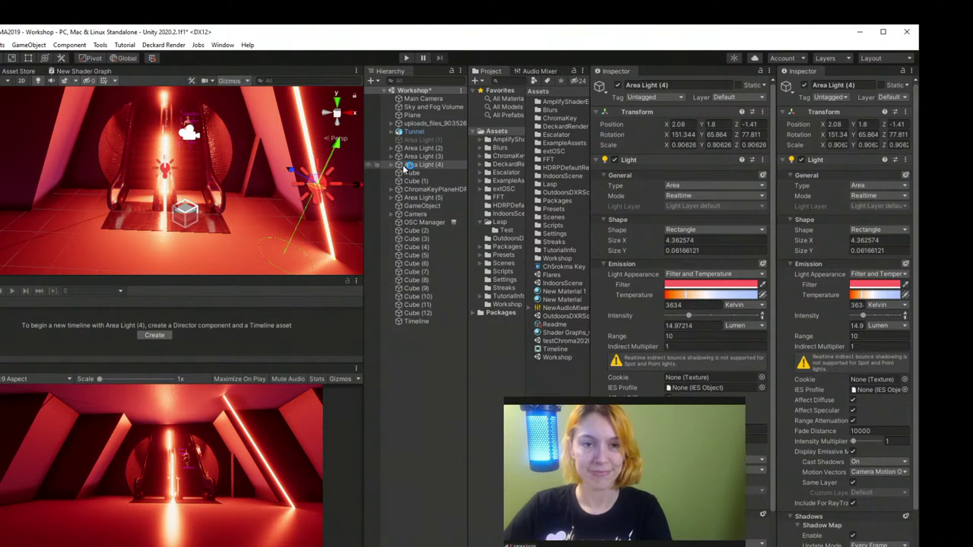
right_click(422, 165)
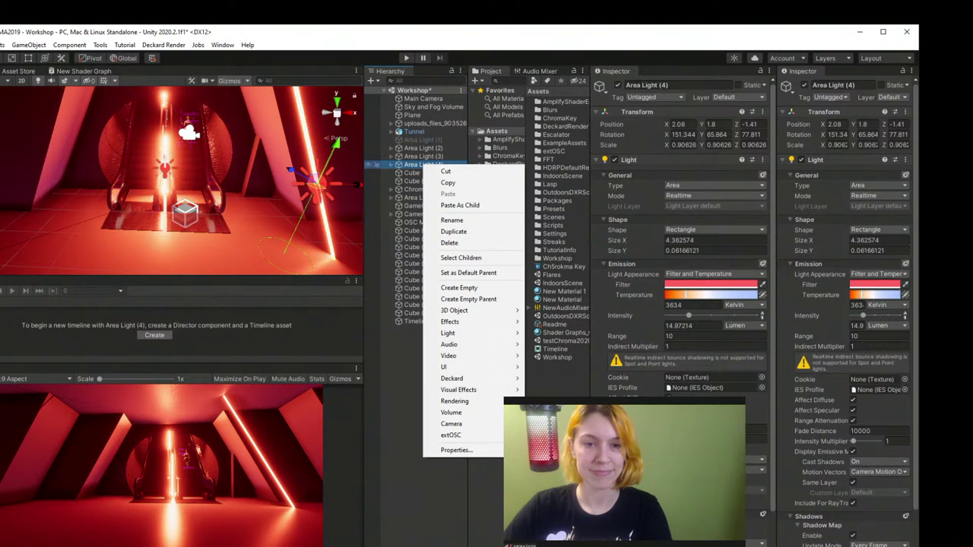
scroll(681, 304, down, 2)
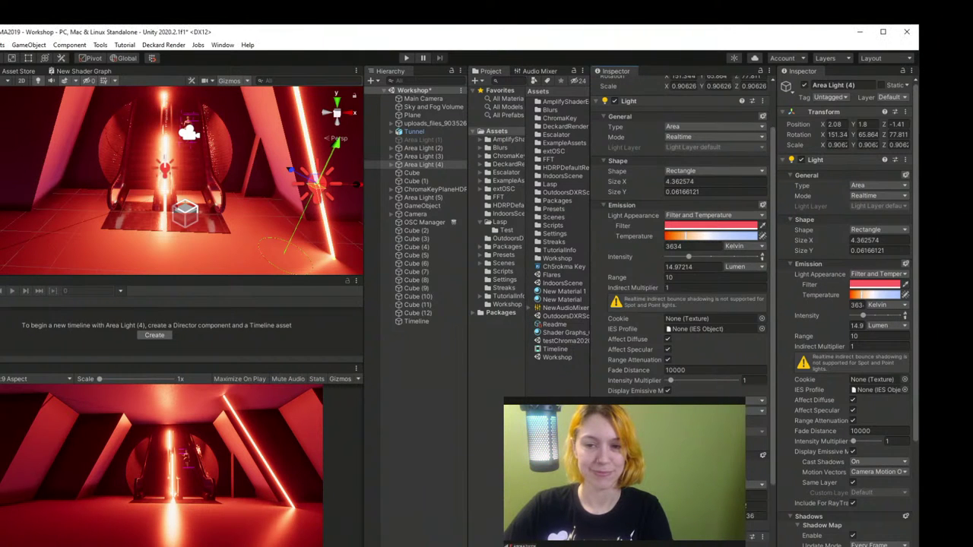
scroll(681, 304, down, 4)
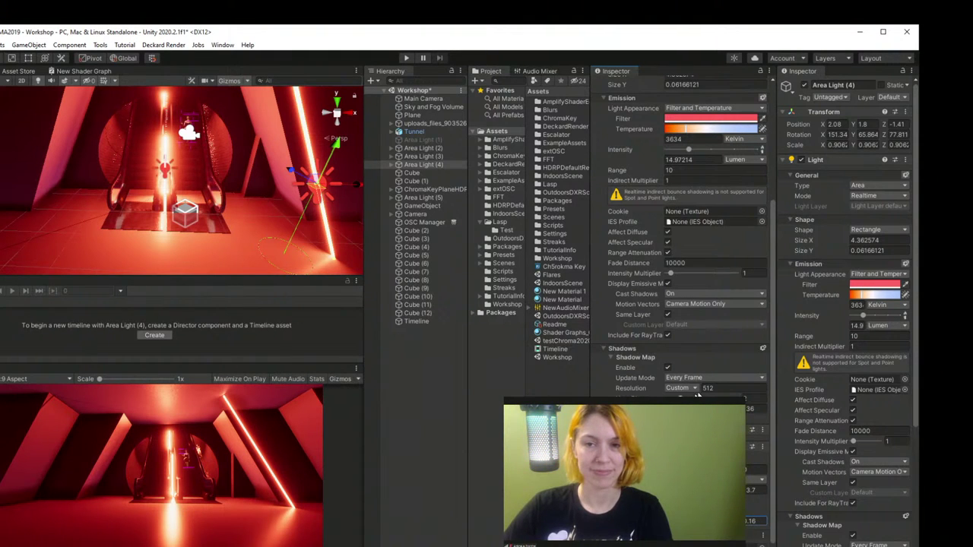
scroll(707, 395, down, 2)
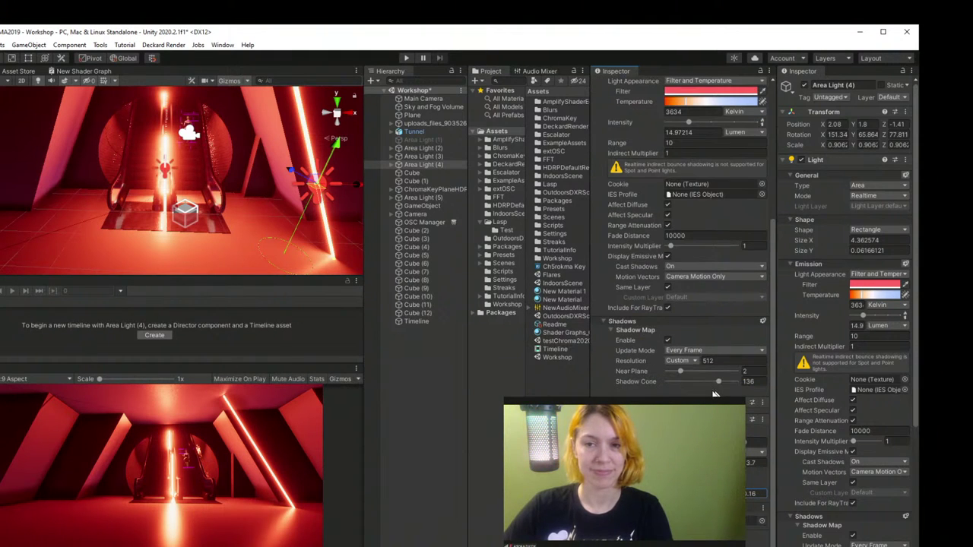
click(418, 162)
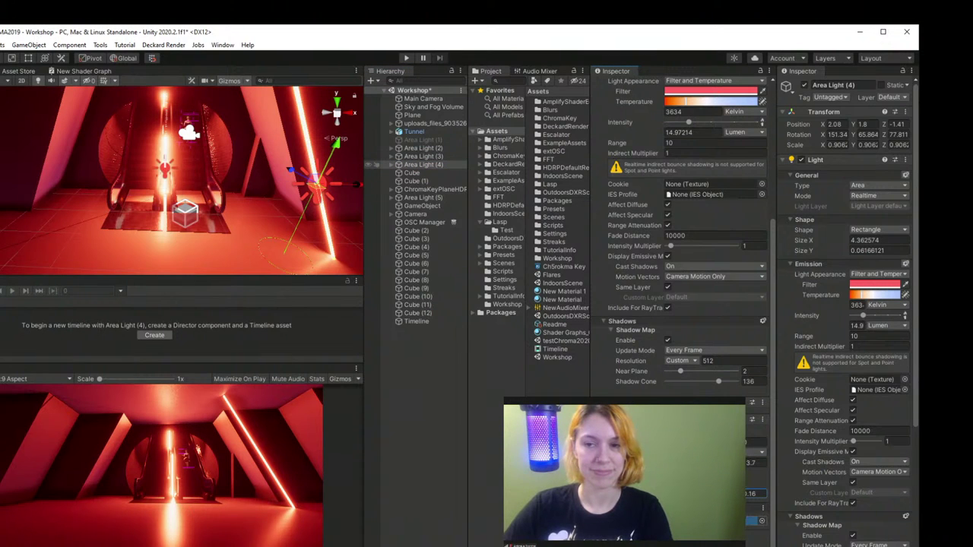
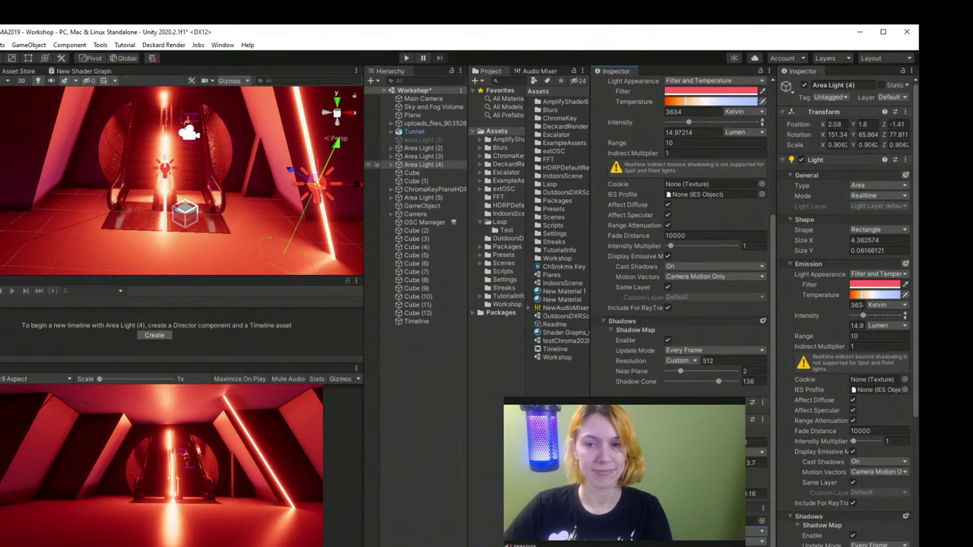
Step: Give Area Light (4)'s Audio Level Tracker a bright blue colour, also checking its second colour swatch
scroll(751, 520, down, 2)
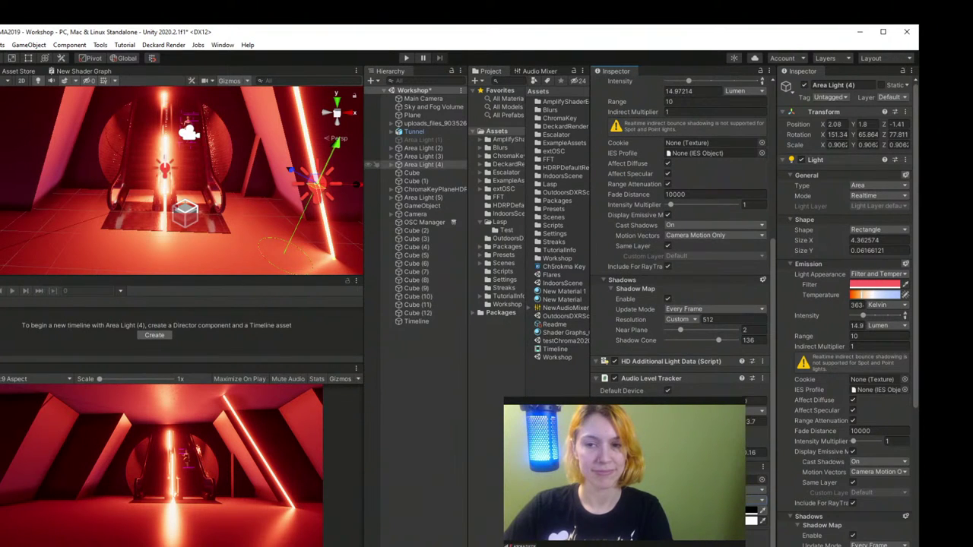
click(753, 517)
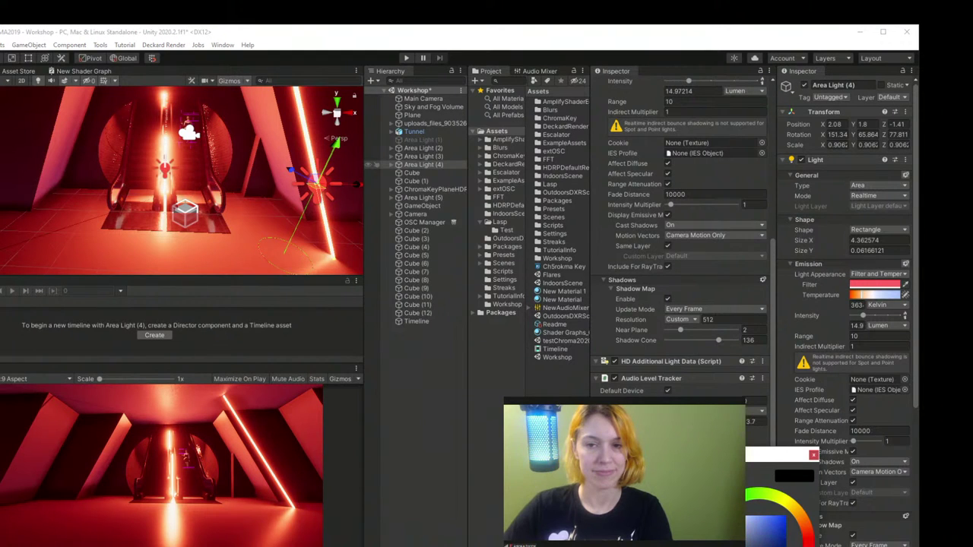
click(787, 516)
click(814, 455)
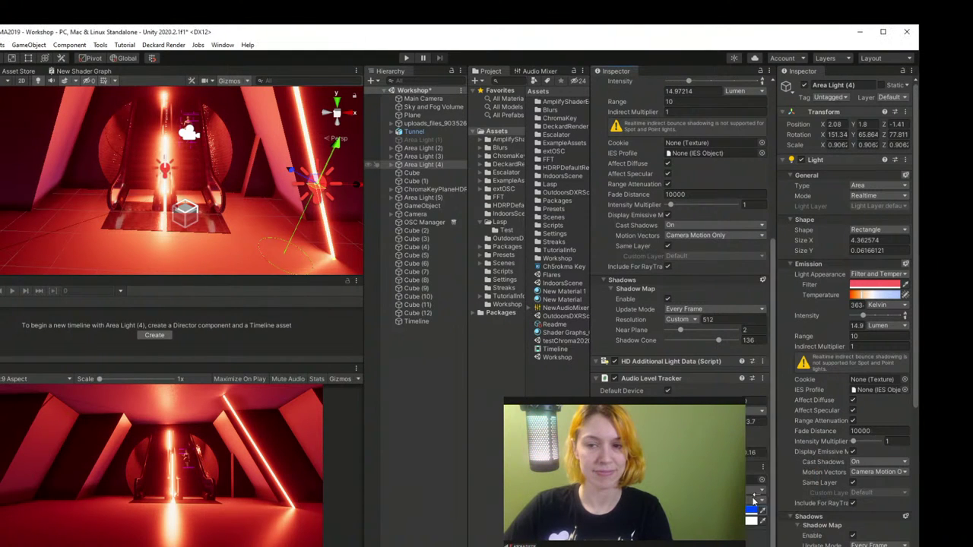
click(807, 471)
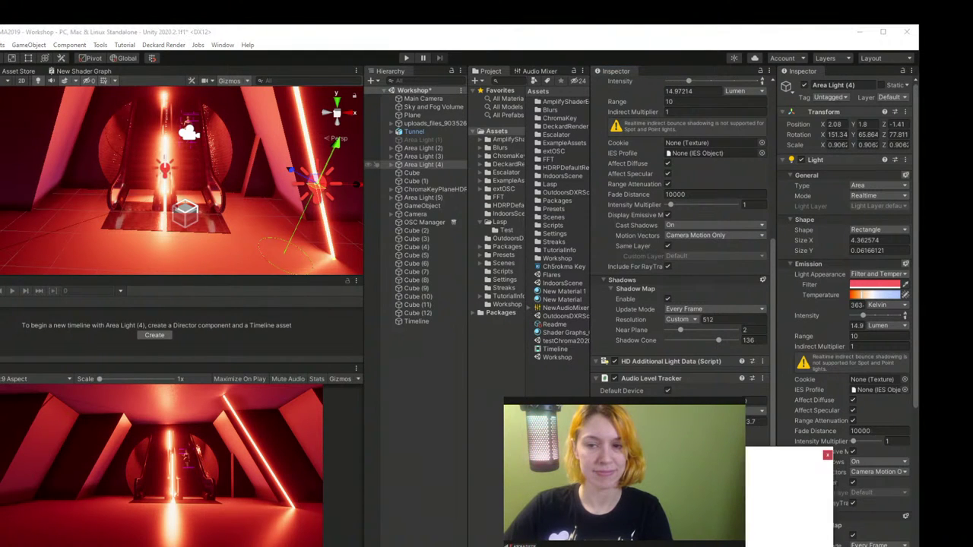
click(828, 456)
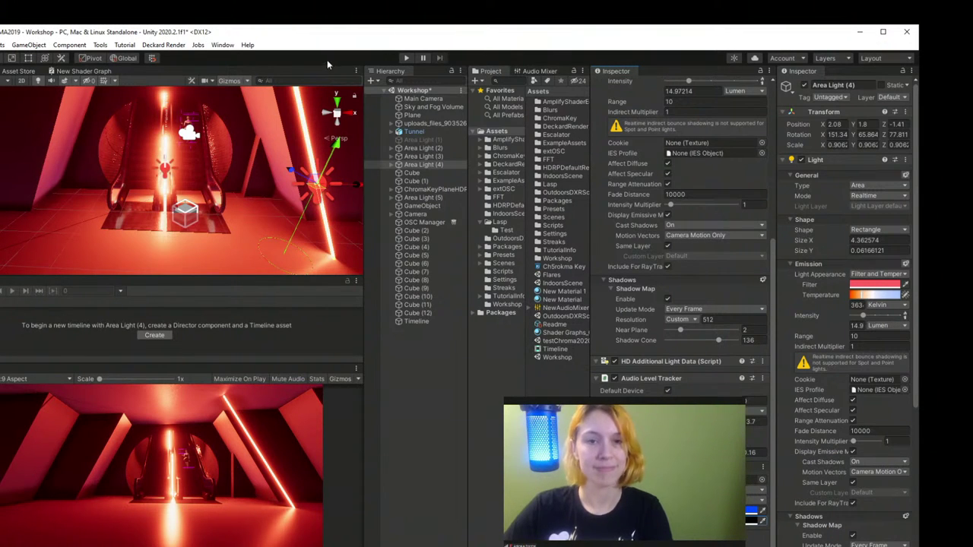
scroll(600, 333, up, 5)
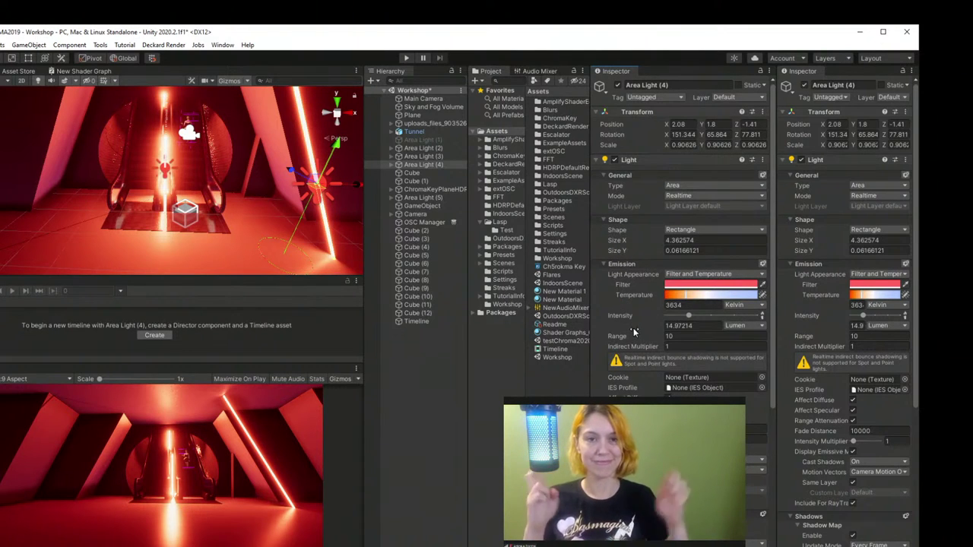
scroll(633, 332, down, 5)
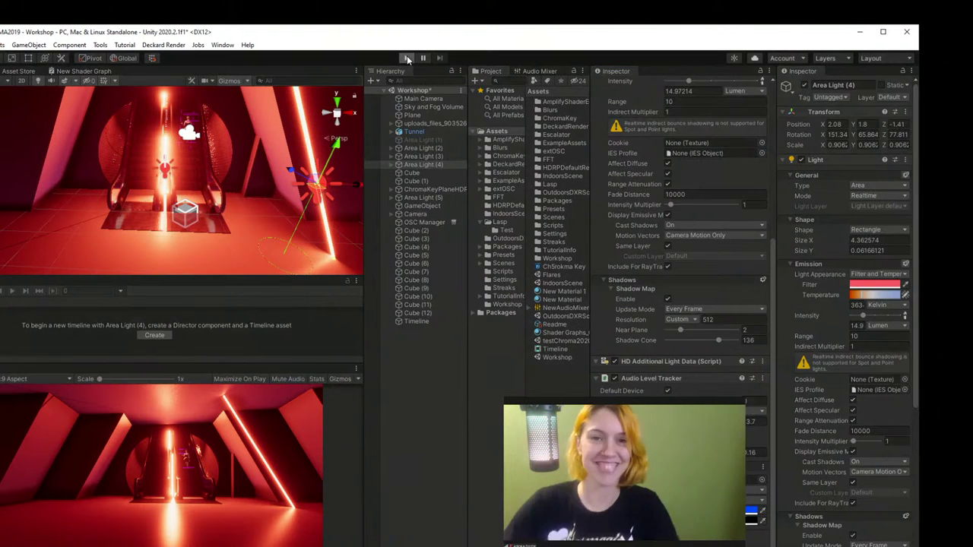
click(407, 58)
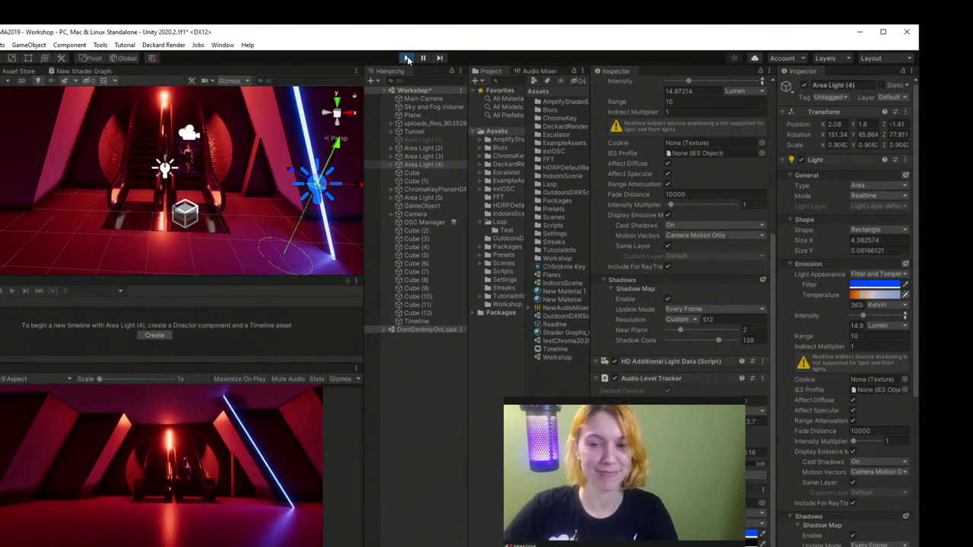
click(407, 58)
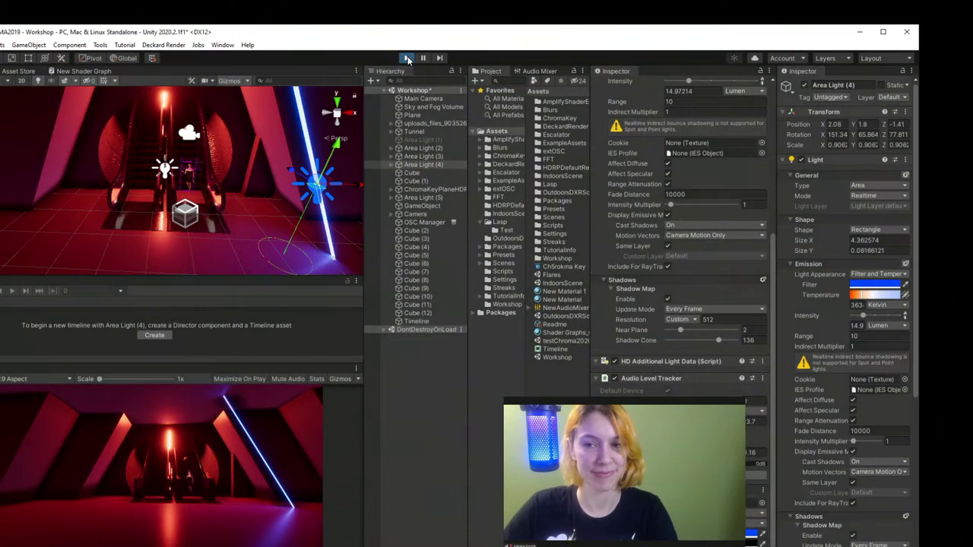
scroll(190, 213, down, 5)
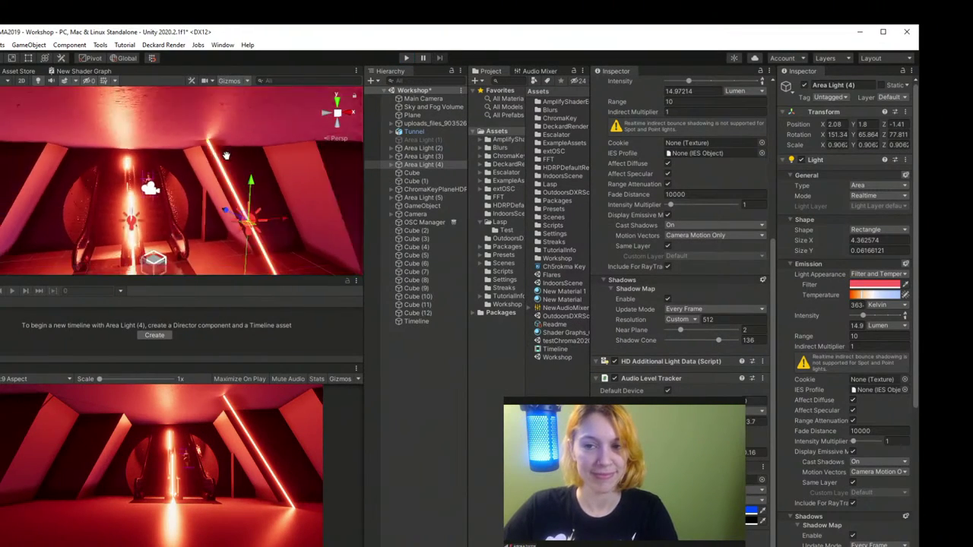
Step: Replace Cube (1)'s Element 0 material Concrete with Concrete 1 from the Project panel
click(232, 175)
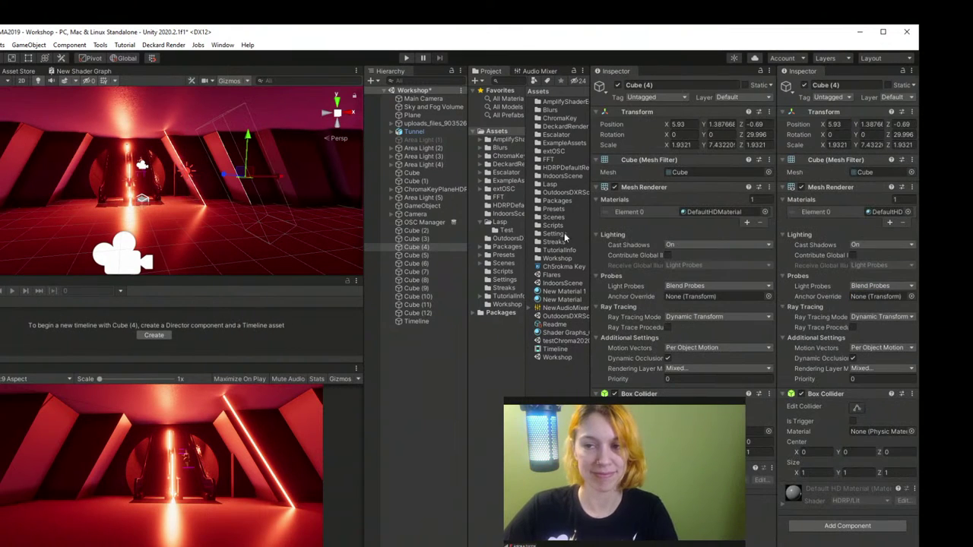
click(714, 212)
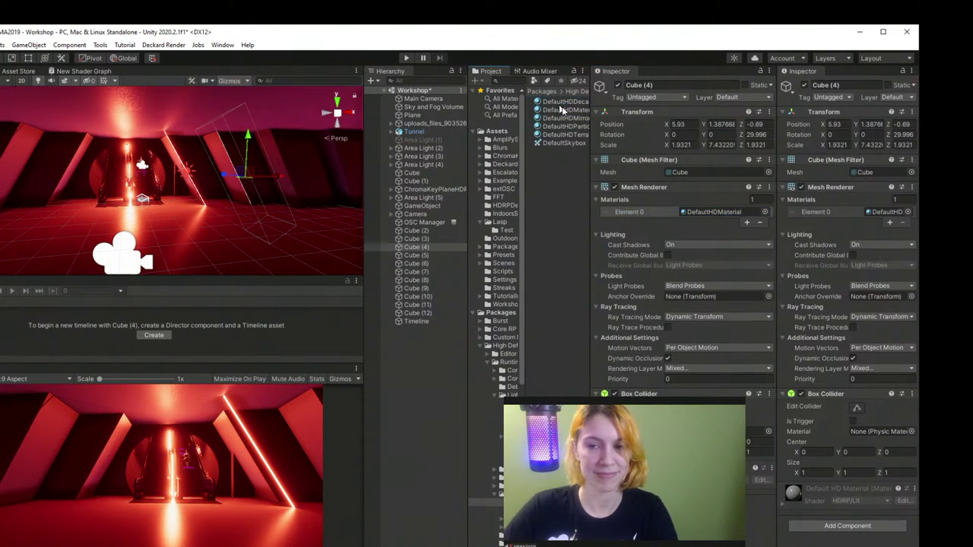
drag(595, 156, 655, 155)
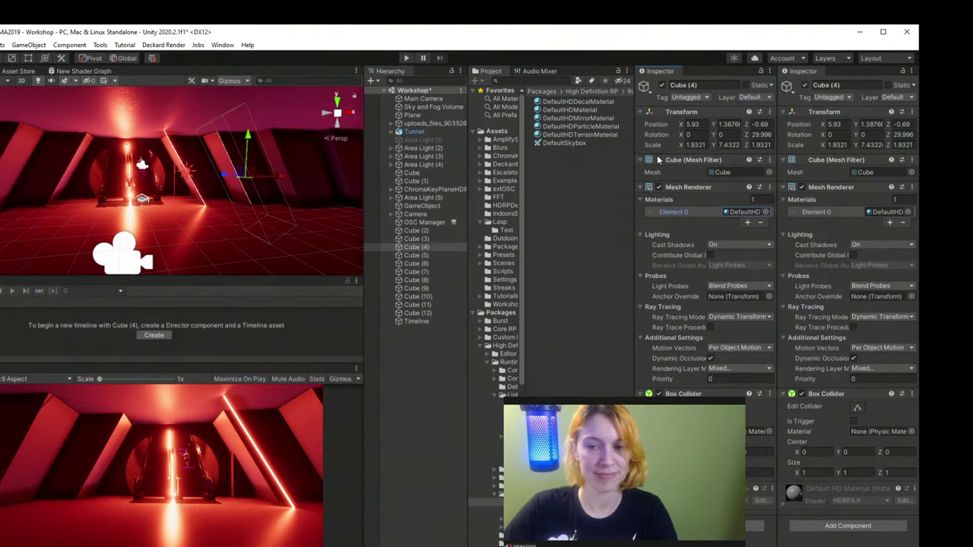
click(171, 122)
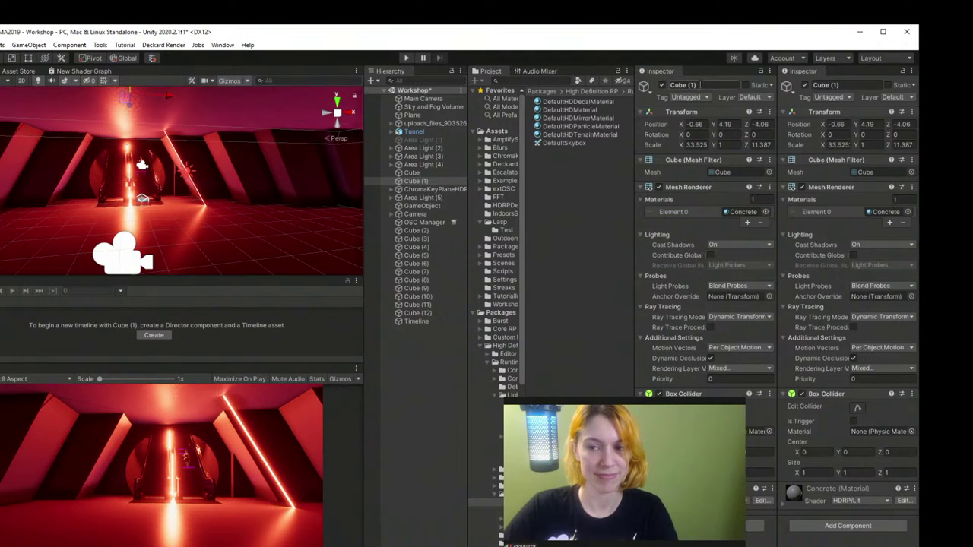
click(733, 214)
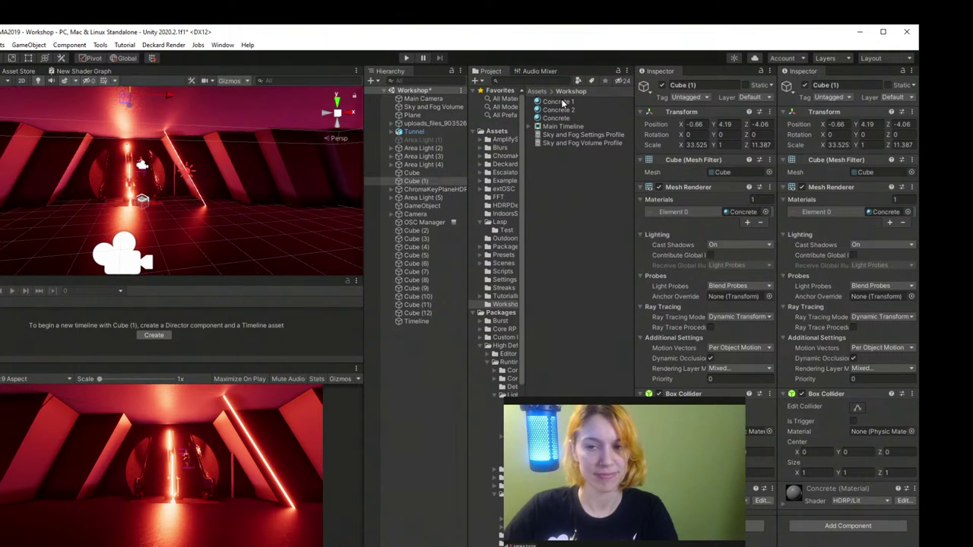
drag(563, 103, 218, 109)
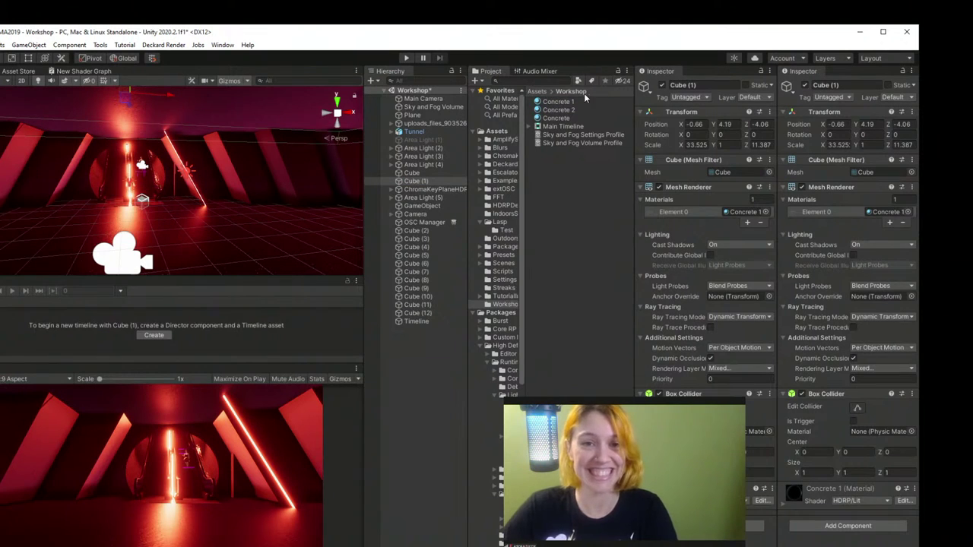
Step: Inspect the Concrete and Concrete 1 materials and try dragging Concrete onto the scene floor
click(565, 110)
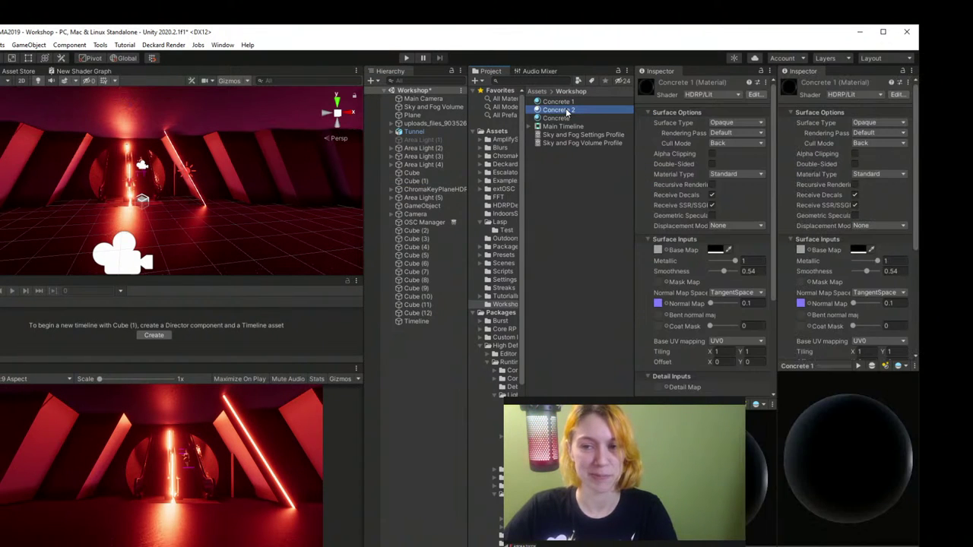
click(210, 268)
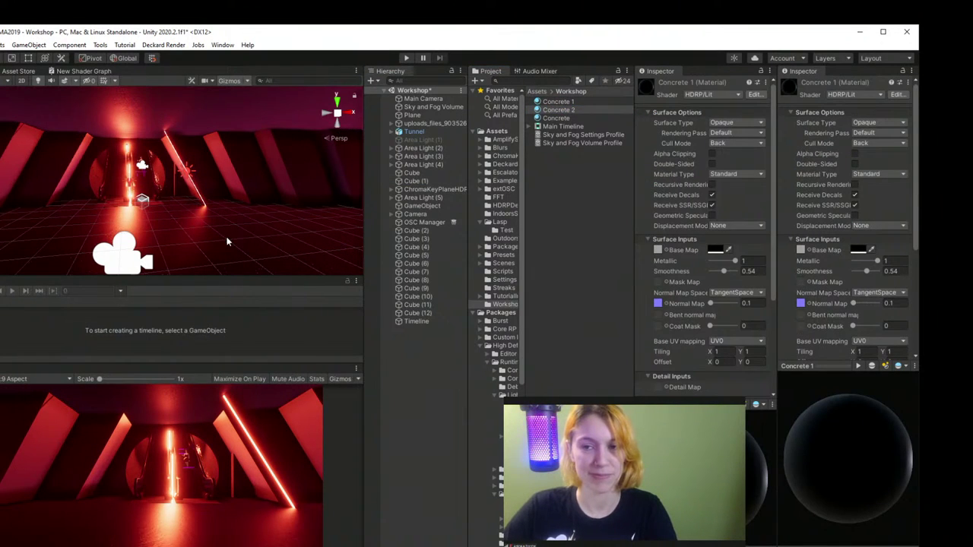
click(556, 118)
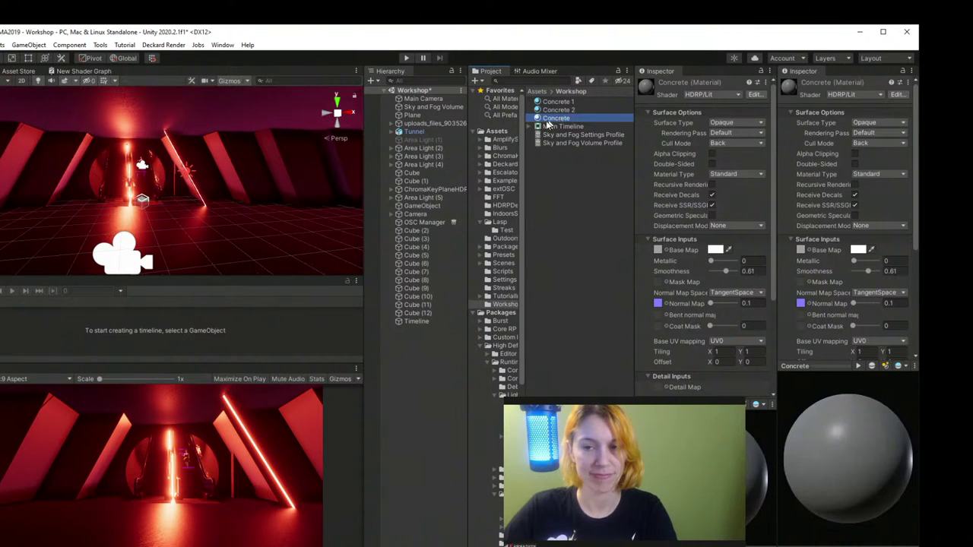
drag(556, 118, 256, 168)
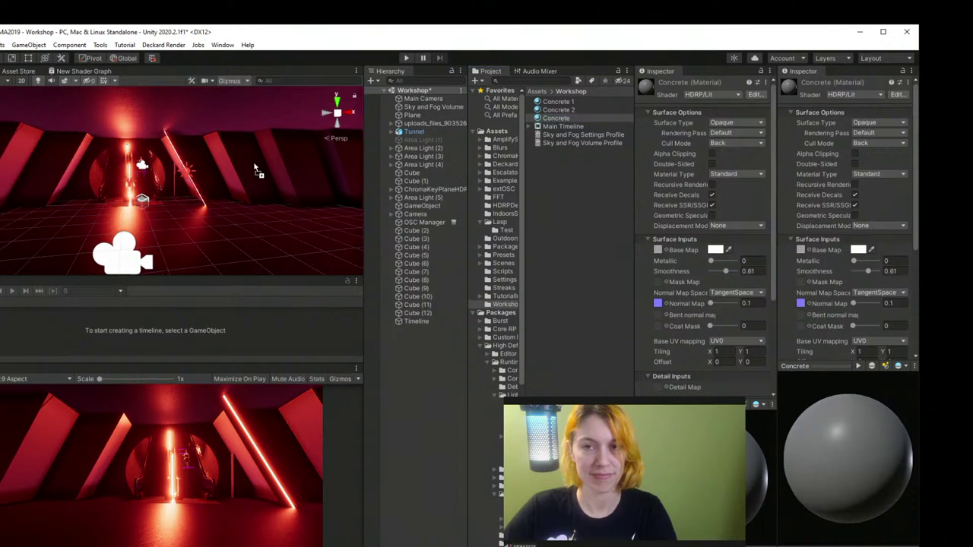
drag(566, 122, 60, 171)
mouse_move(563, 127)
mouse_down()
mouse_move(50, 157)
mouse_move(79, 168)
mouse_move(186, 150)
mouse_move(80, 186)
mouse_move(553, 112)
mouse_up()
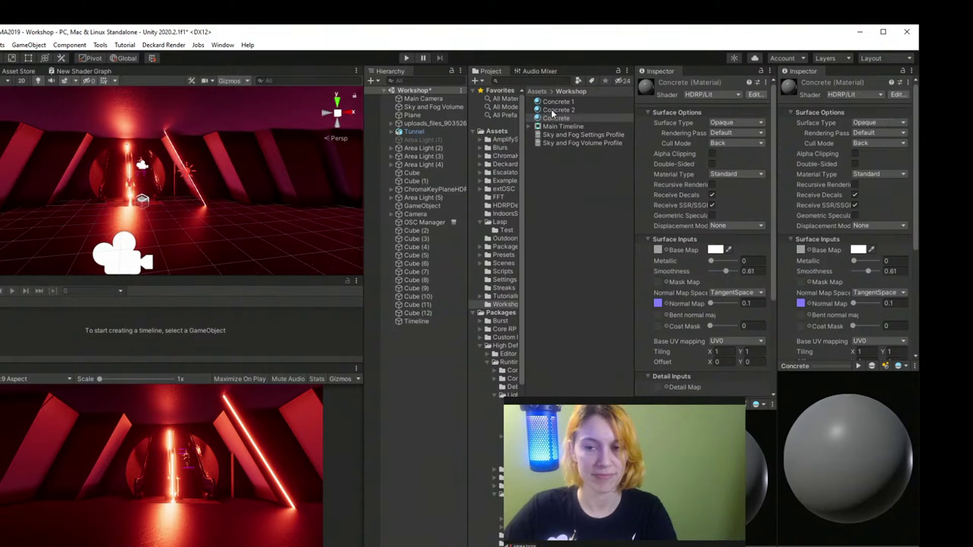
right_drag(187, 255, 165, 228)
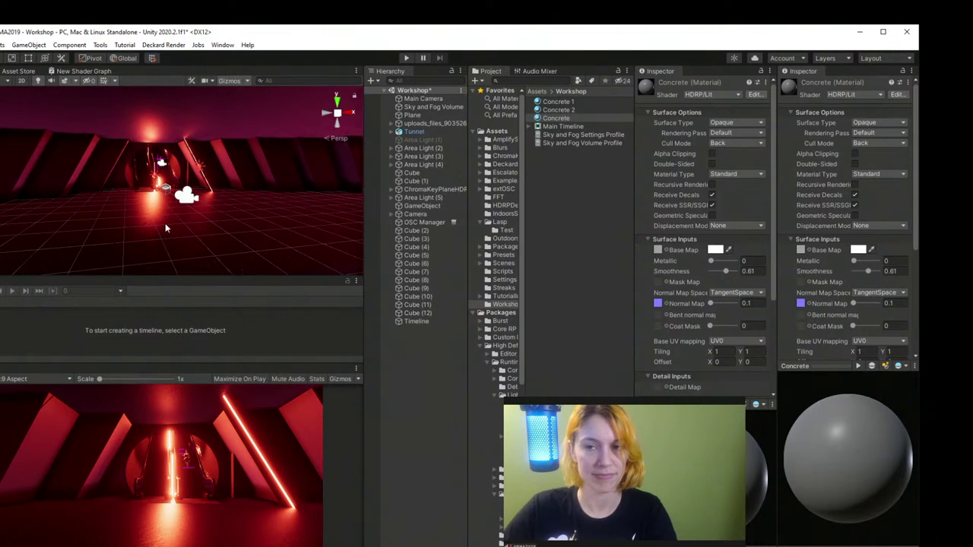
Step: Set the material's smoothness to 0 and its base colour to grey 8E8E8E
click(567, 111)
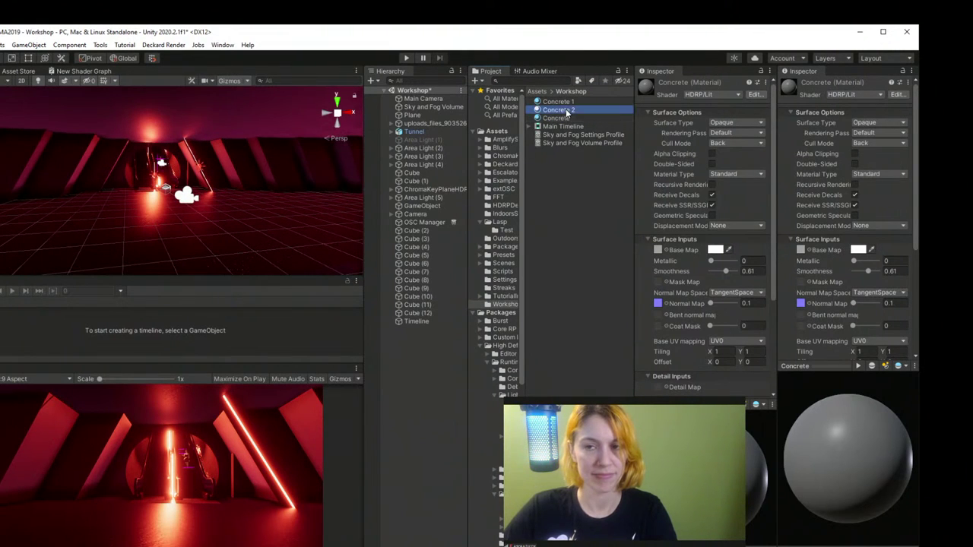
click(724, 272)
drag(724, 272, 711, 274)
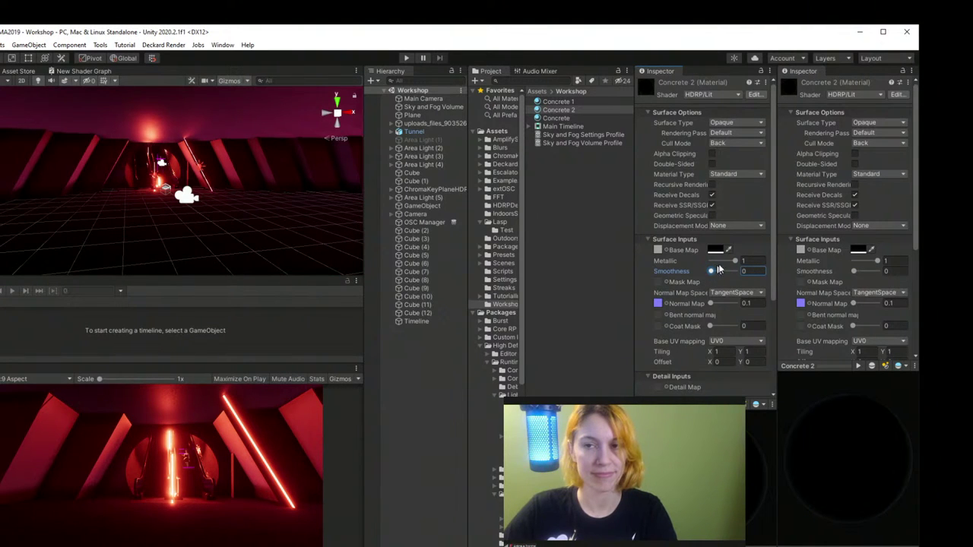
click(715, 251)
mouse_move(758, 333)
mouse_down()
mouse_move(749, 318)
mouse_move(746, 332)
mouse_up()
click(829, 243)
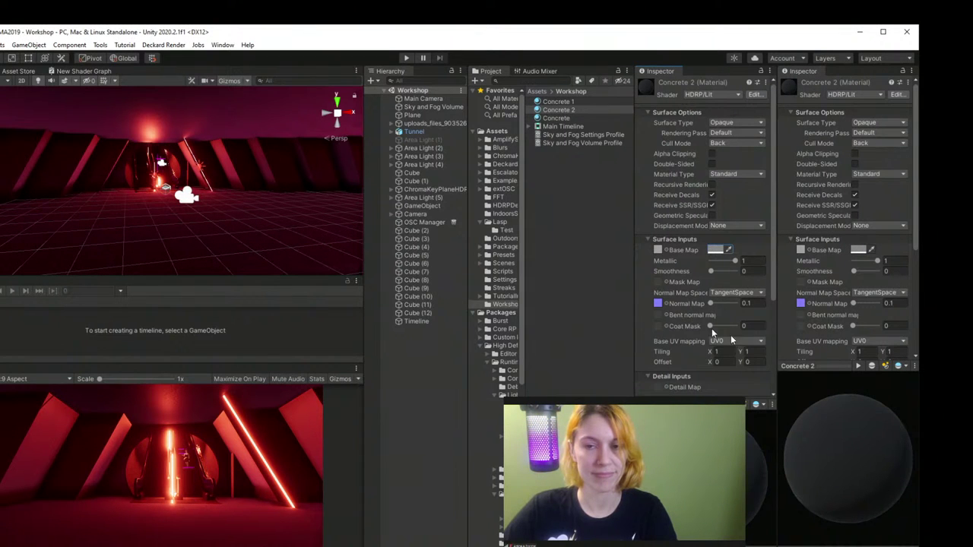
Step: Set the normal map strength to 0 and raise smoothness to about 0.85
scroll(684, 356, down, 3)
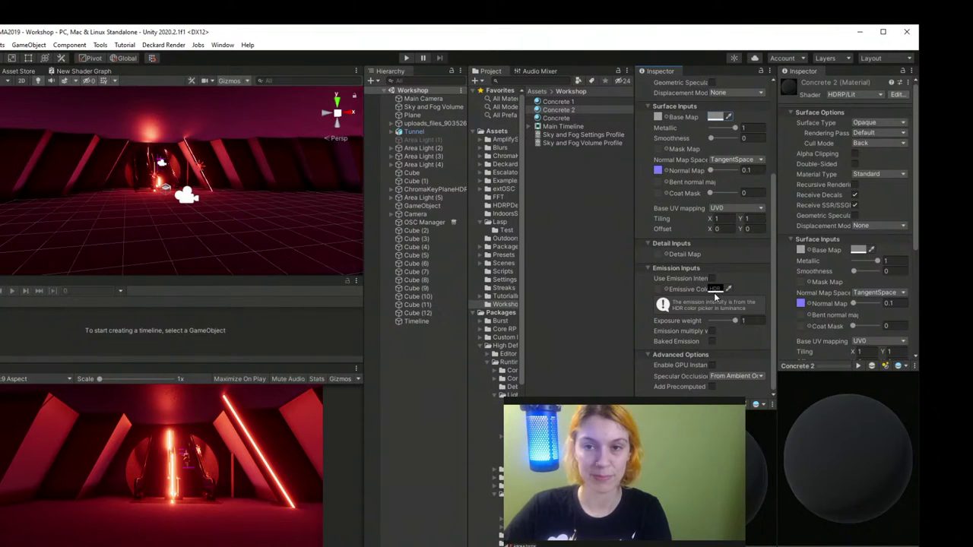
scroll(693, 288, up, 3)
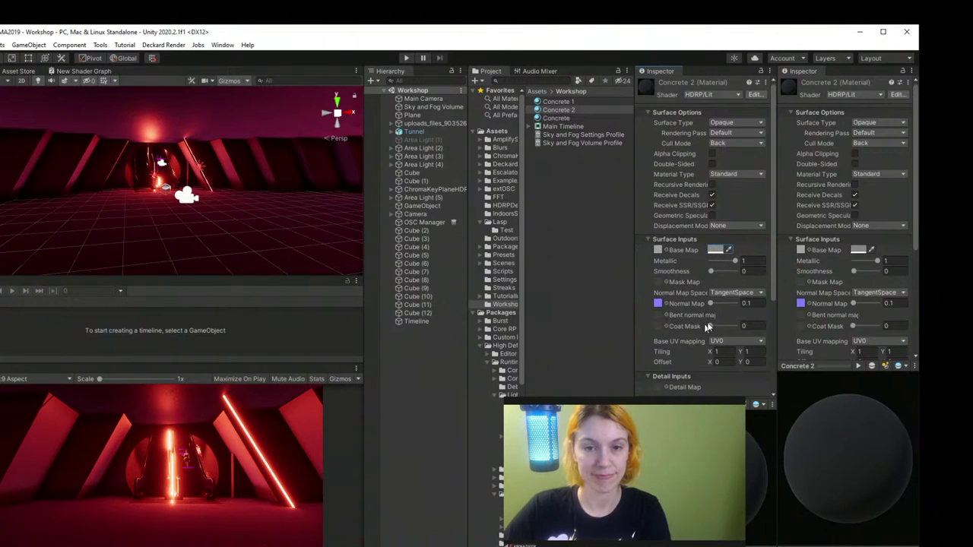
drag(713, 302, 701, 301)
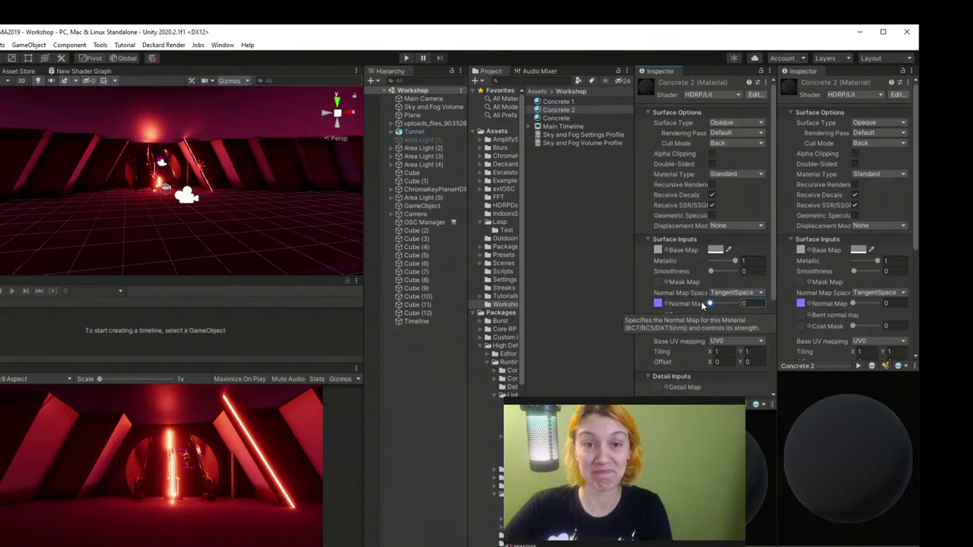
drag(710, 273, 733, 277)
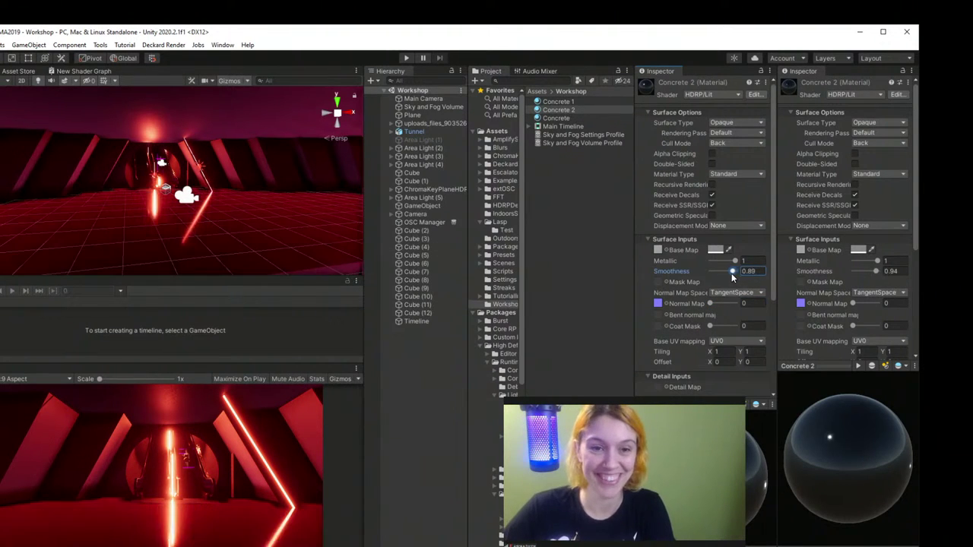
drag(732, 272, 731, 273)
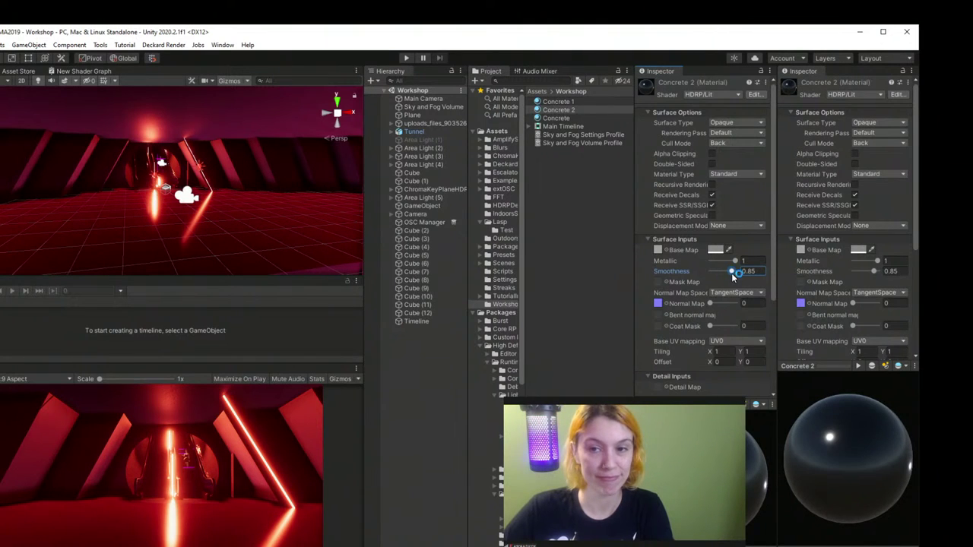
click(407, 453)
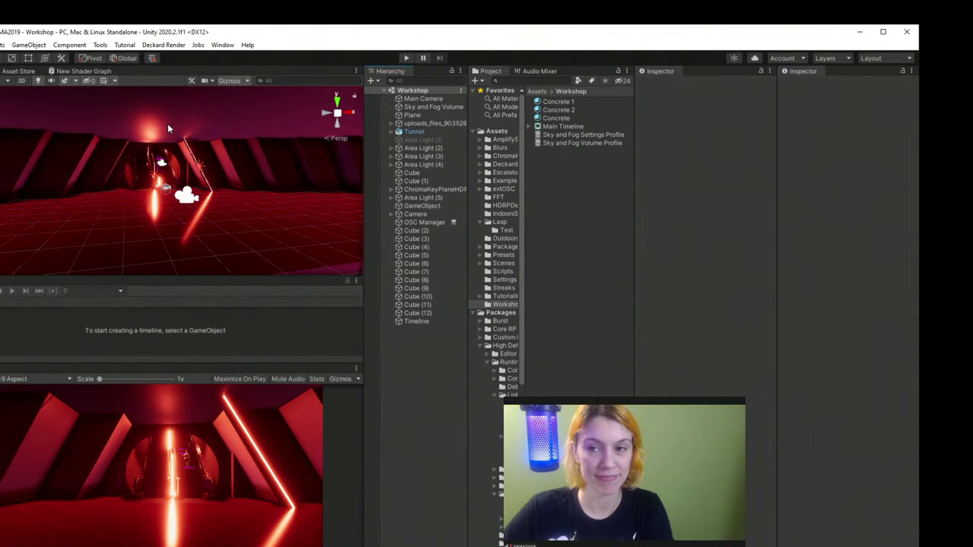
Step: Duplicate Area Light (4) and slide the copy along the tunnel
right_drag(167, 123, 169, 172)
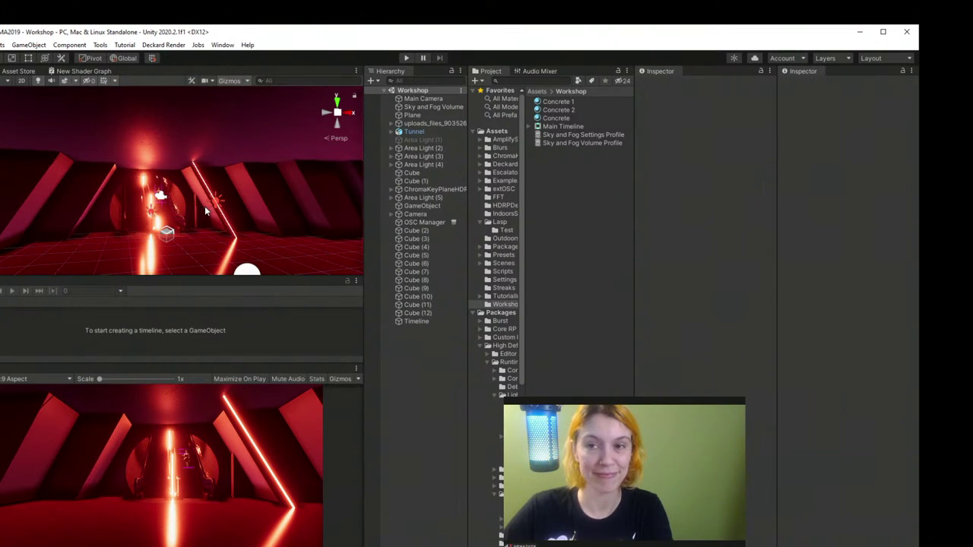
middle_drag(205, 206, 190, 193)
click(231, 210)
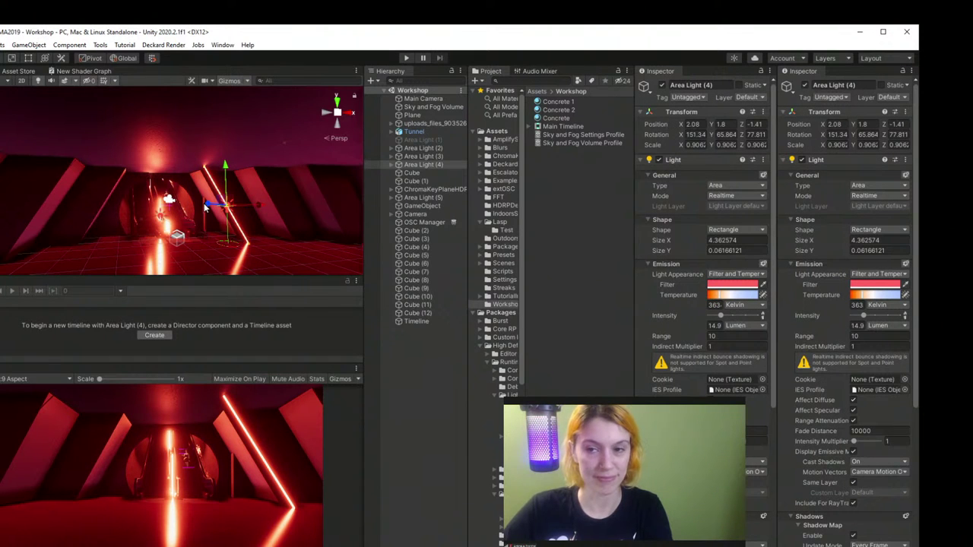
key(ctrl+d)
drag(206, 206, 364, 214)
middle_drag(358, 219, 206, 226)
Step: Rotate the new light around its vertical axis to a new angle
key(e)
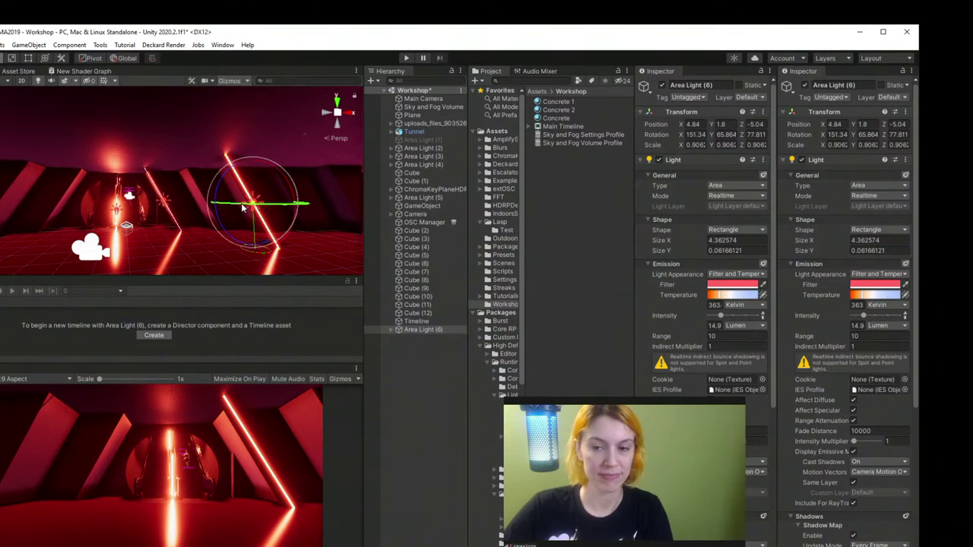
drag(304, 205, 319, 243)
key(ctrl+z)
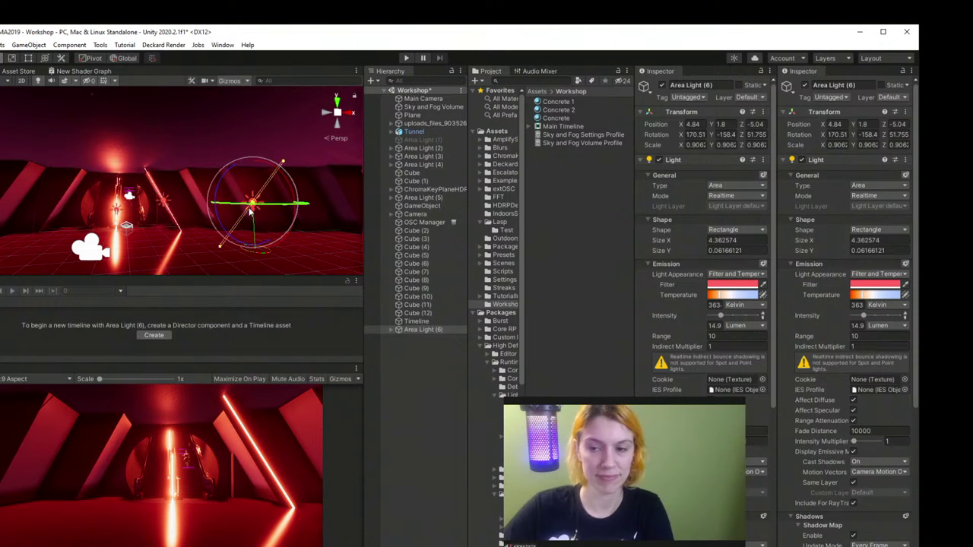
click(118, 58)
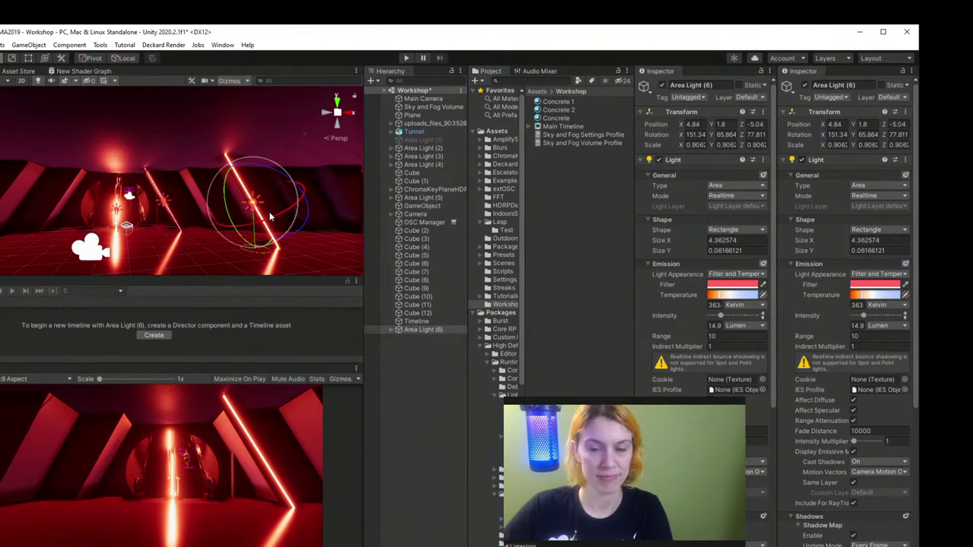
click(121, 58)
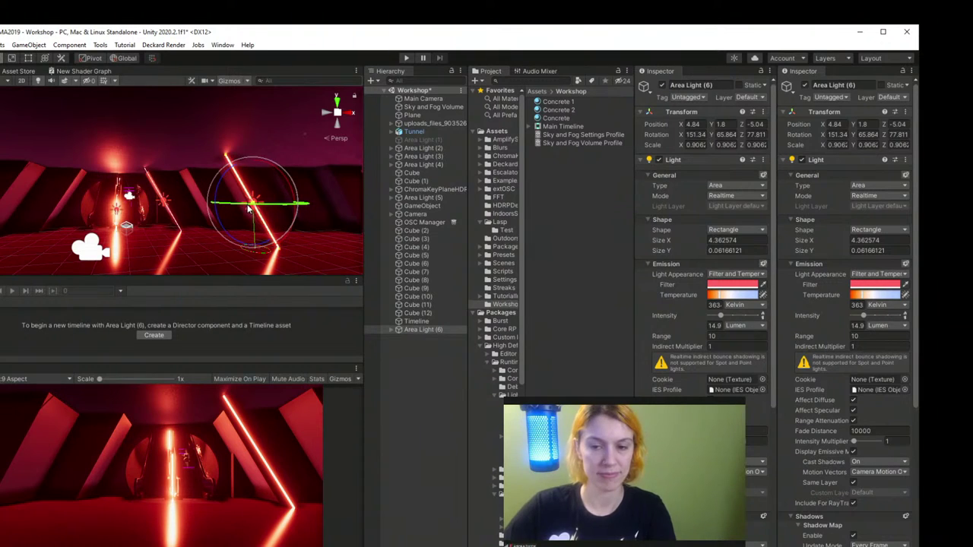
drag(247, 208, 542, 245)
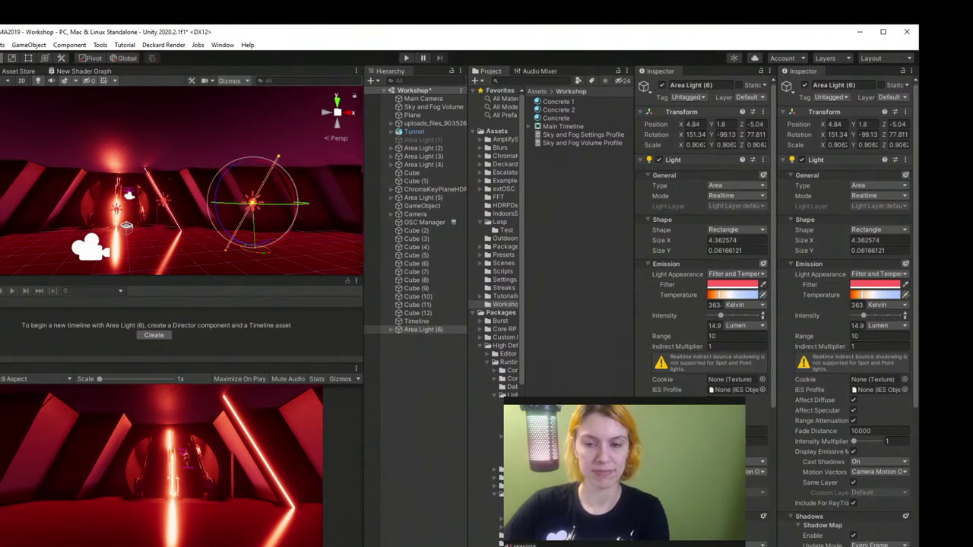
Step: Move Area Light (6) onto the tunnel's left wall at about X -3.37, Y 2, Z -1.69
key(w)
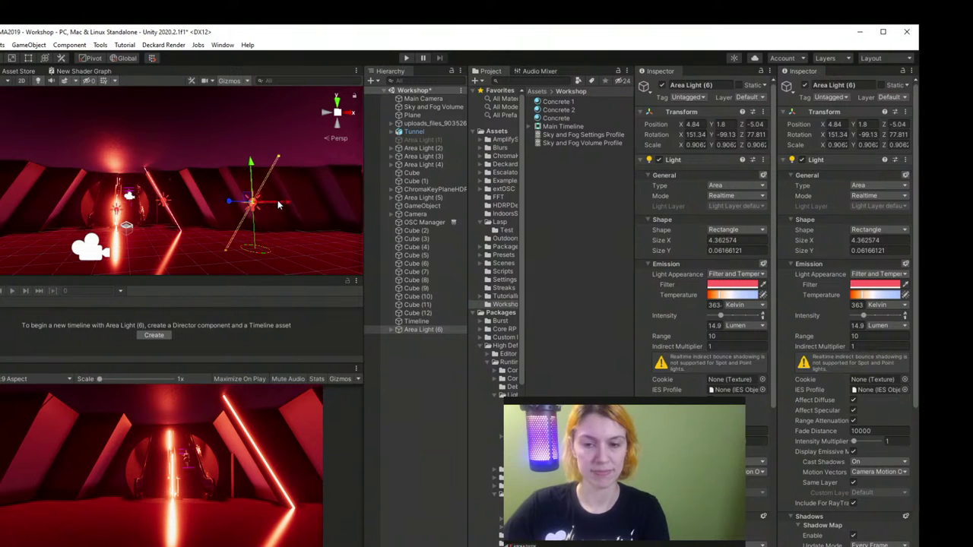
drag(278, 204, 60, 201)
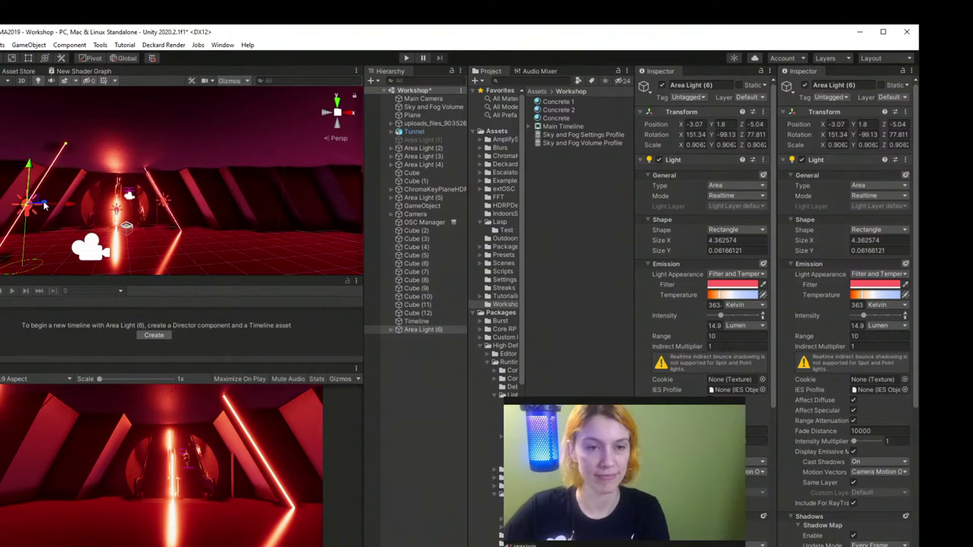
middle_drag(44, 205, 56, 202)
mouse_move(26, 234)
mouse_down()
mouse_move(63, 222)
mouse_move(82, 228)
mouse_move(46, 237)
mouse_move(38, 222)
mouse_up()
key(e)
click(125, 58)
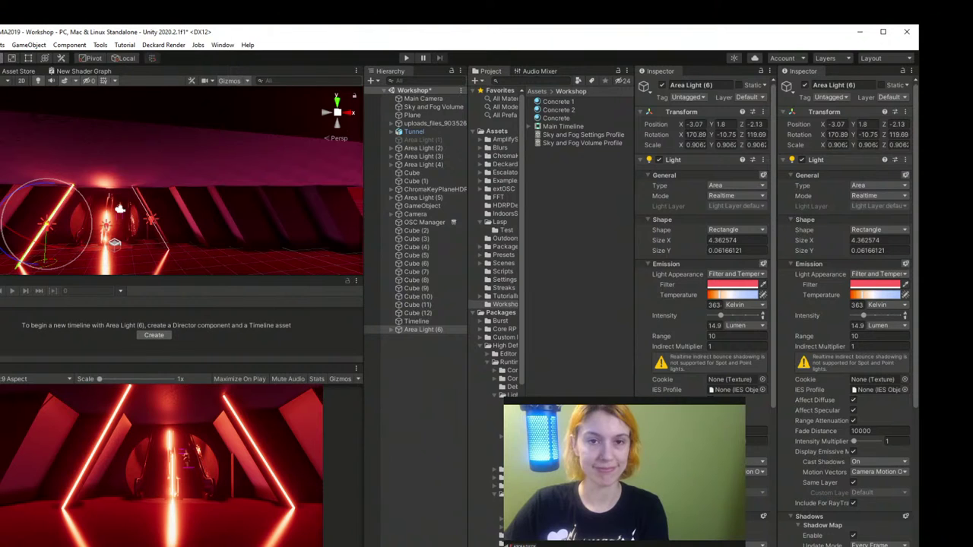
key(w)
middle_drag(35, 237, 36, 224)
alt+drag(36, 224, 126, 192)
click(411, 417)
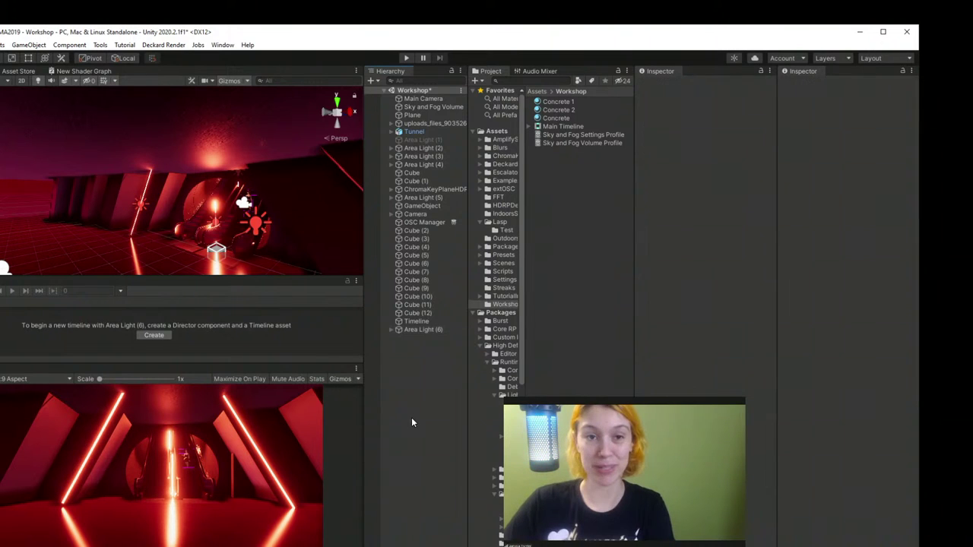
Step: Pull the Main Camera further back down the tunnel, then look over Area Light (6)
click(423, 98)
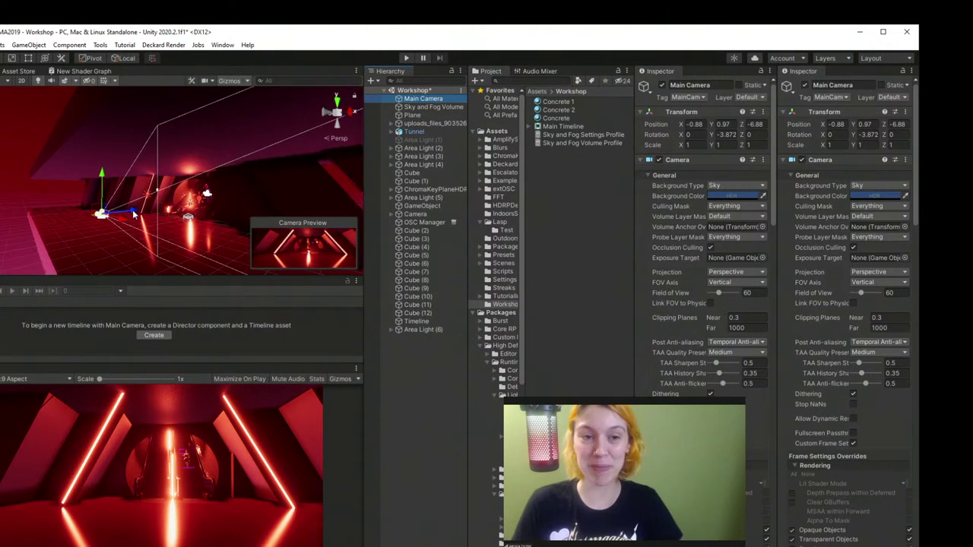
drag(120, 218, 70, 229)
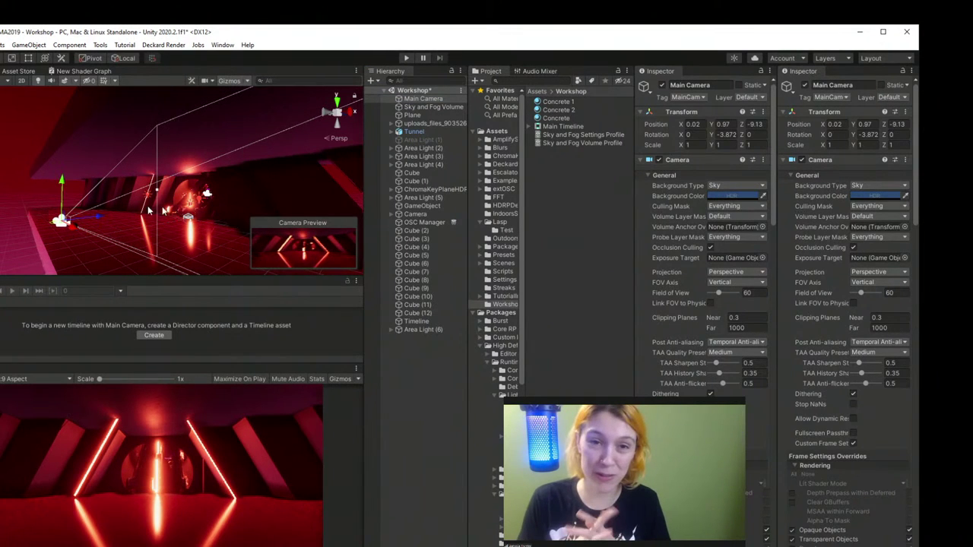
click(412, 392)
right_drag(169, 195, 44, 238)
click(100, 191)
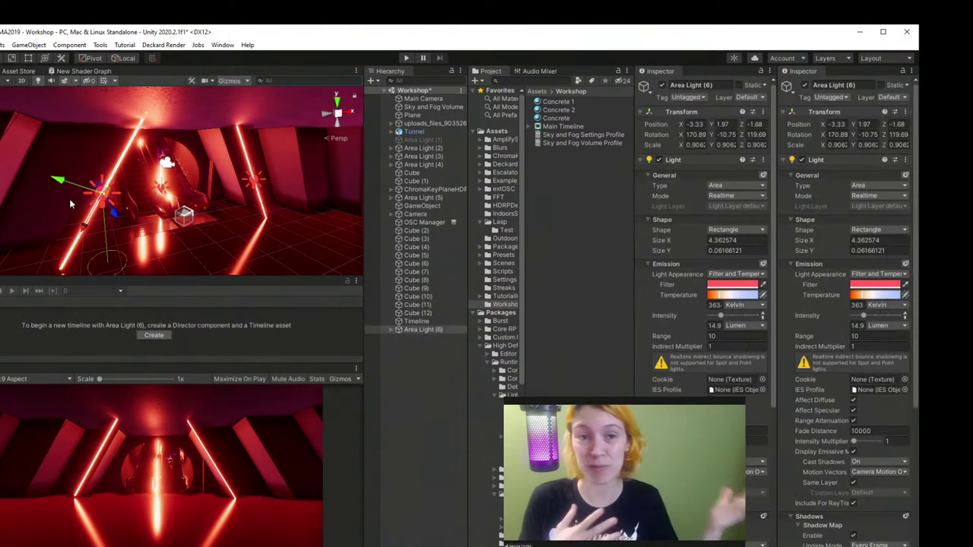
right_drag(69, 199, 85, 203)
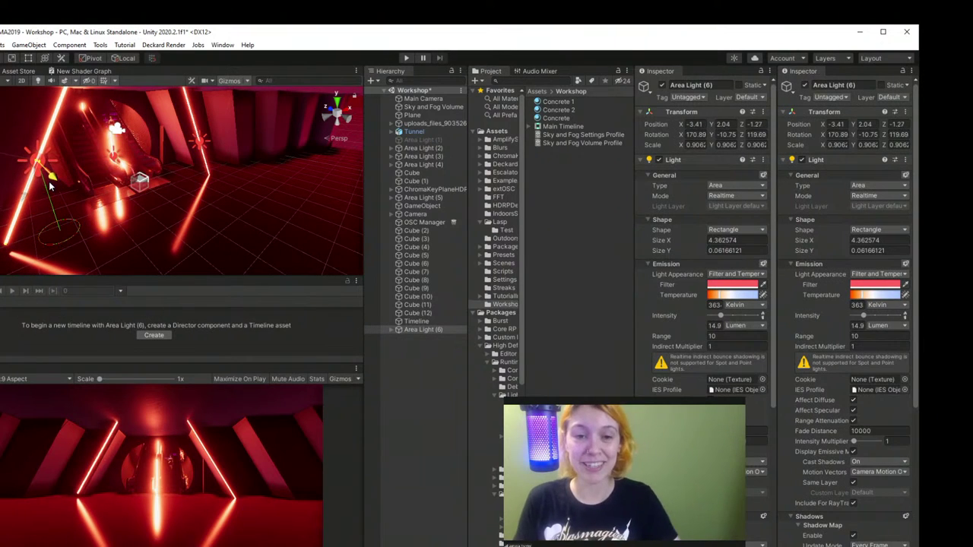
click(392, 390)
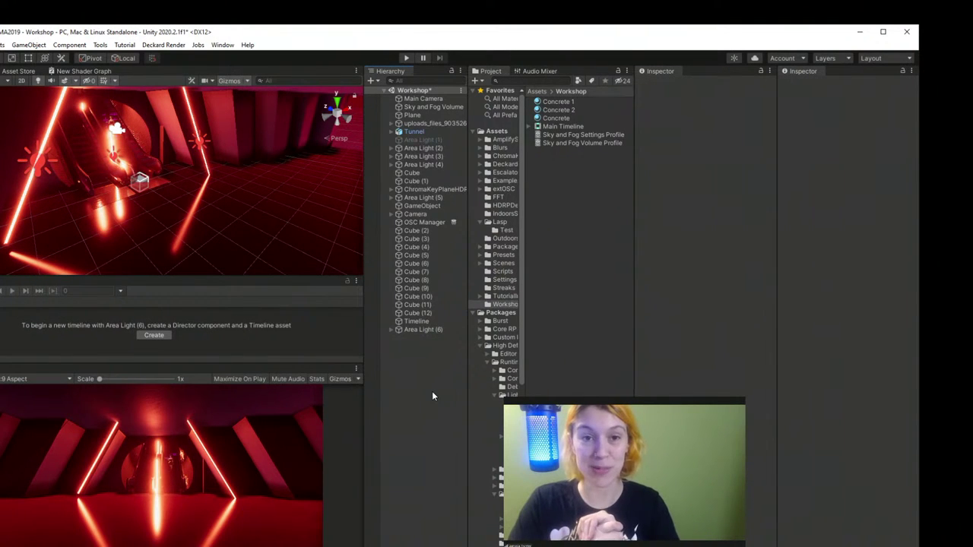
Step: Narrow the Main Camera's field of view to 33.069 and raise it slightly
click(423, 99)
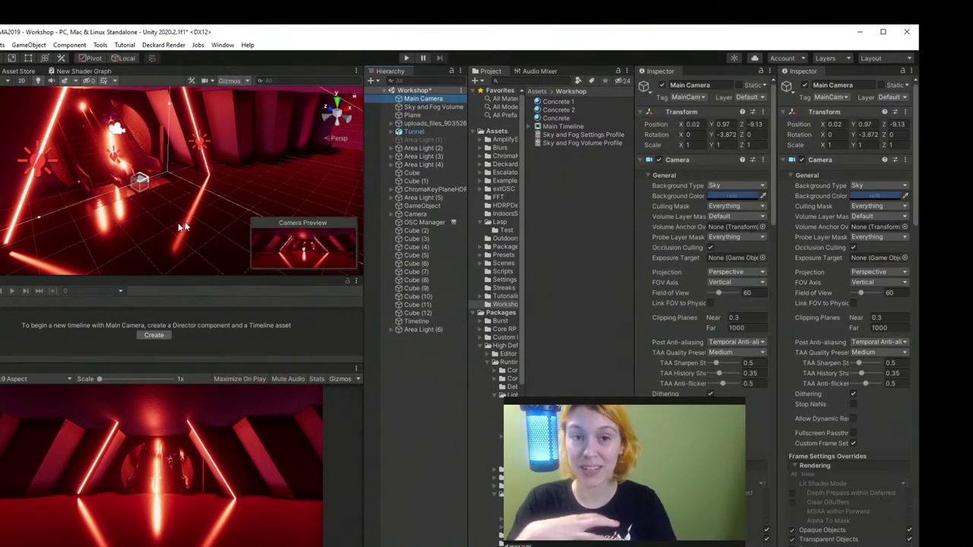
key(f)
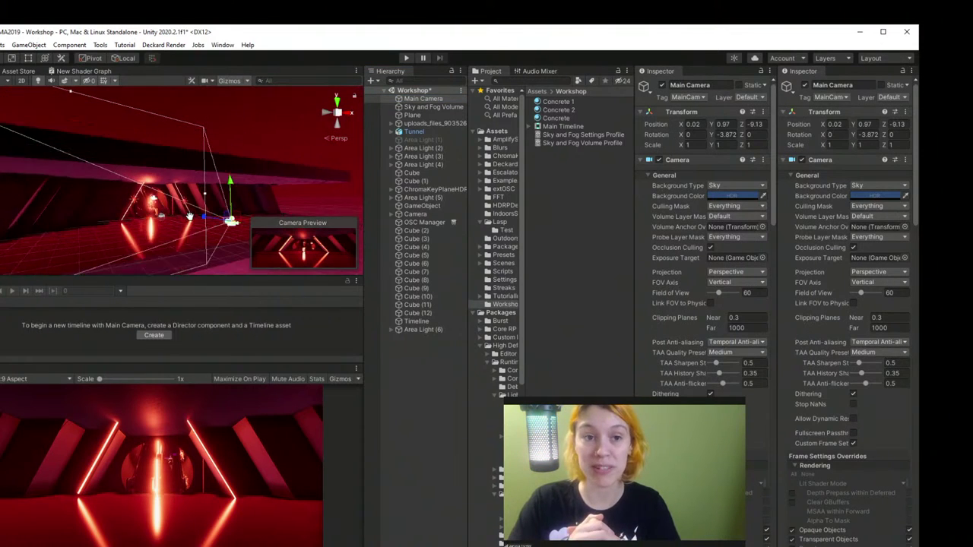
drag(205, 198, 229, 256)
mouse_move(262, 181)
mouse_down()
mouse_move(266, 162)
mouse_move(265, 187)
mouse_up()
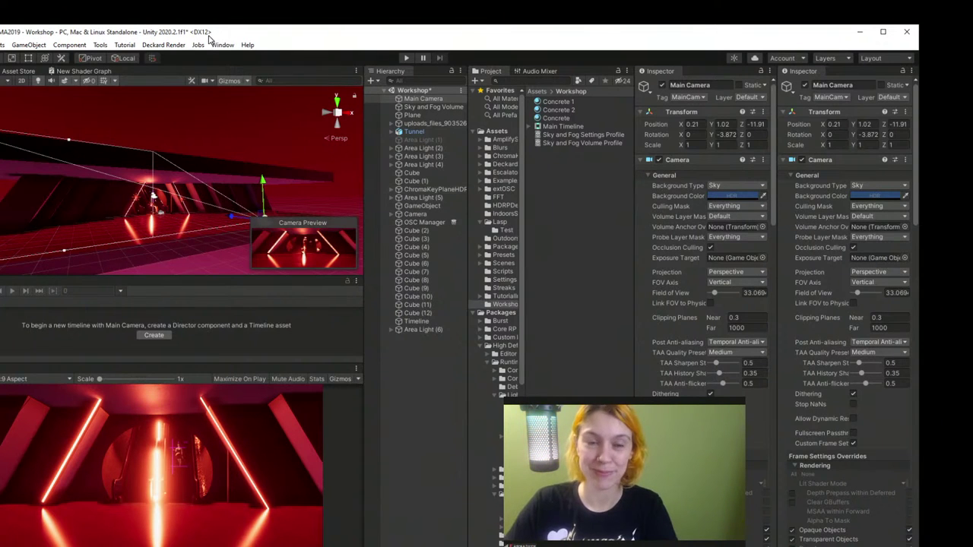
Step: Browse the File and Component menus, then launch Window > Package Manager
click(2, 45)
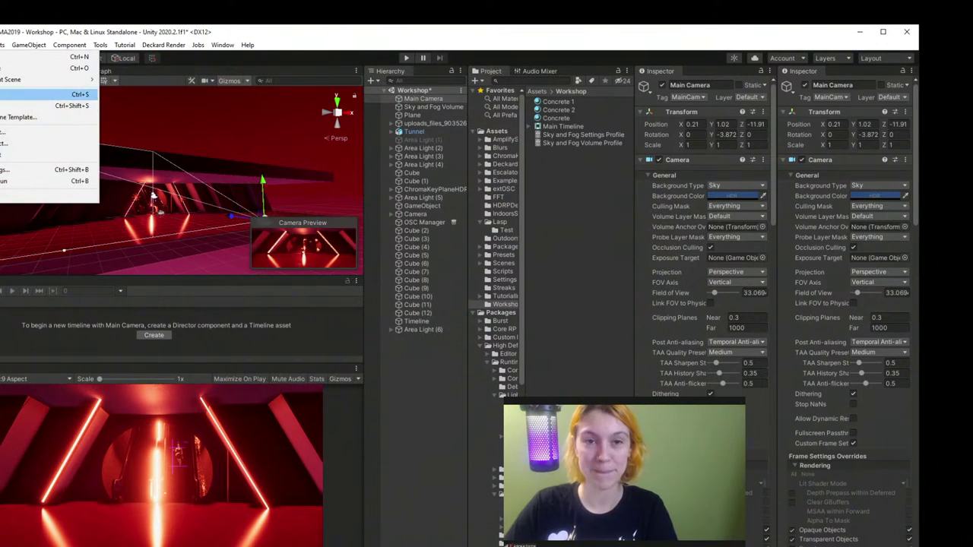
click(2, 45)
click(66, 46)
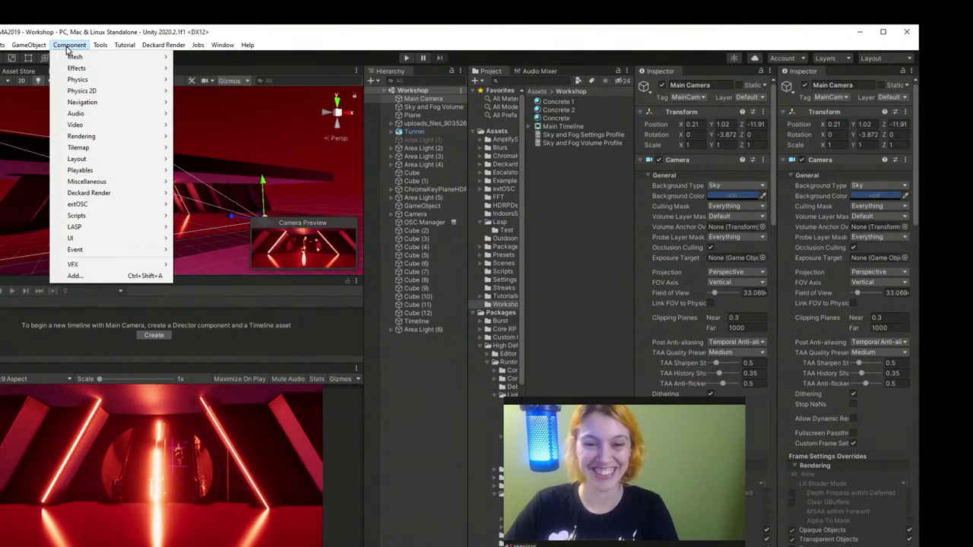
mouse_move(17, 50)
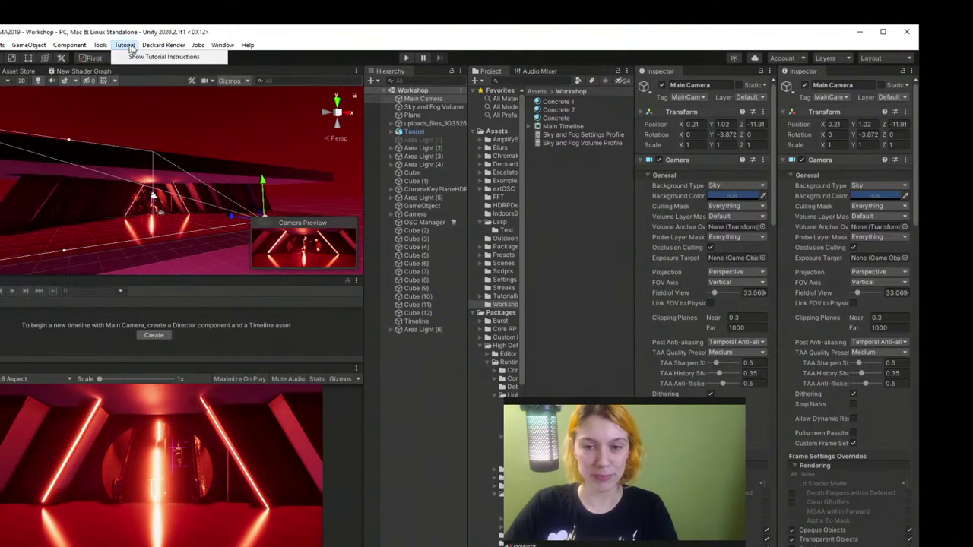
mouse_move(195, 47)
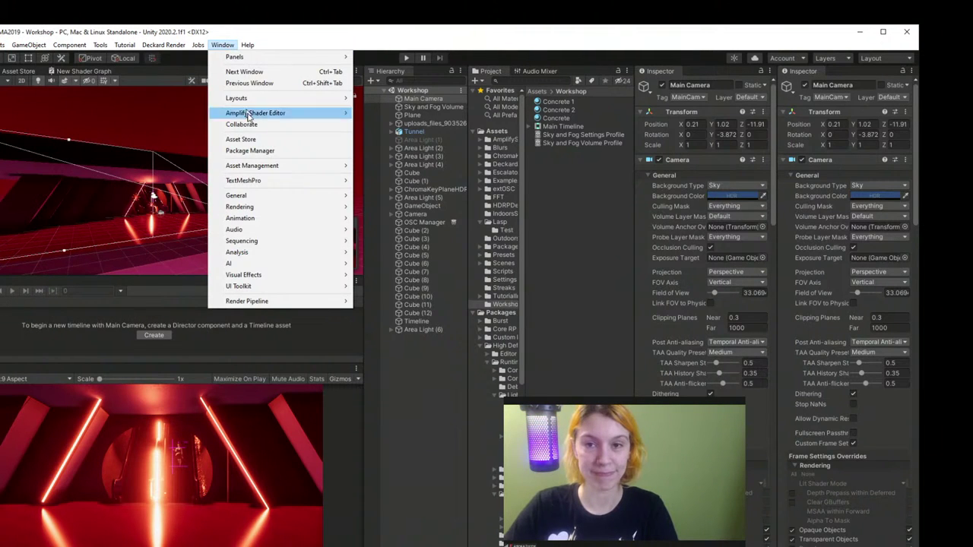
click(251, 151)
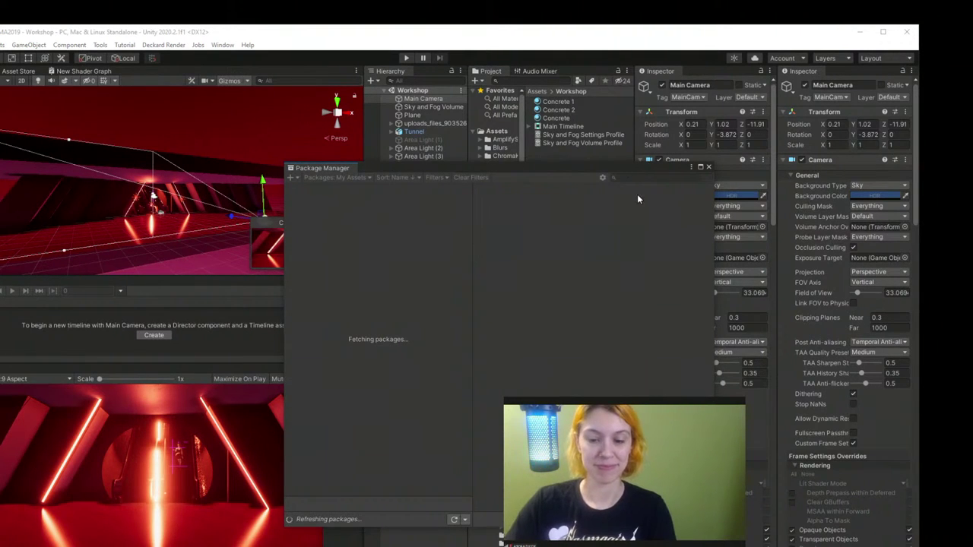
Step: Search 'cinim' in the Package Manager and import the Cinemachine package
drag(616, 166, 713, 220)
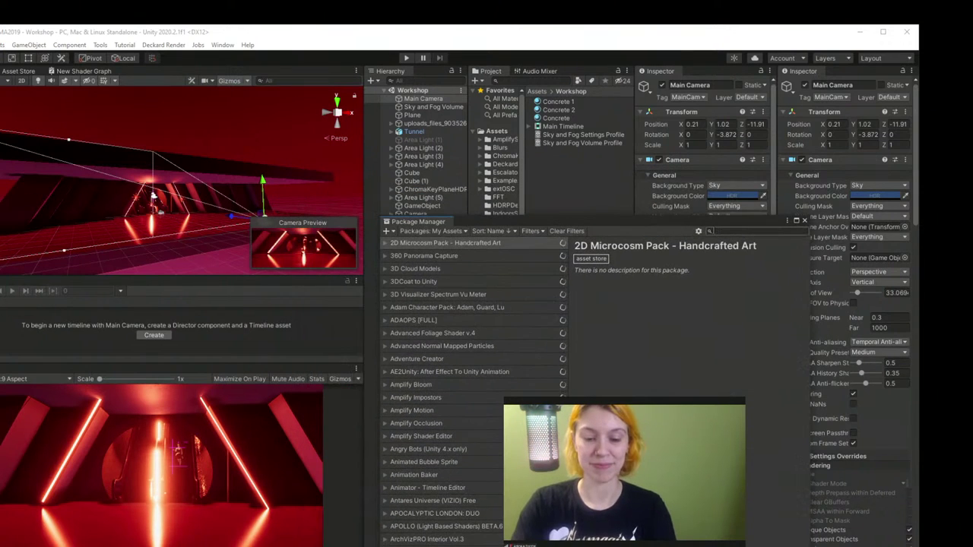
text(cinim)
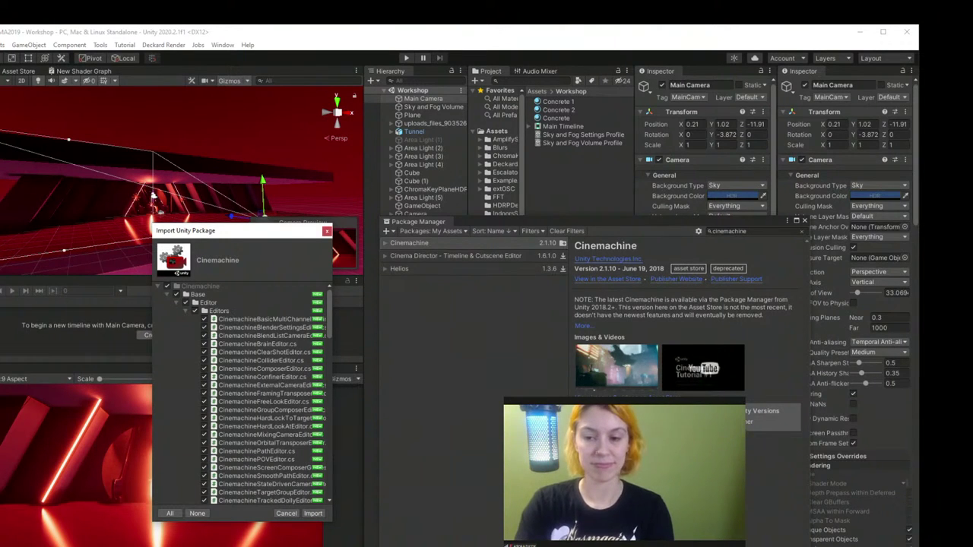
click(313, 514)
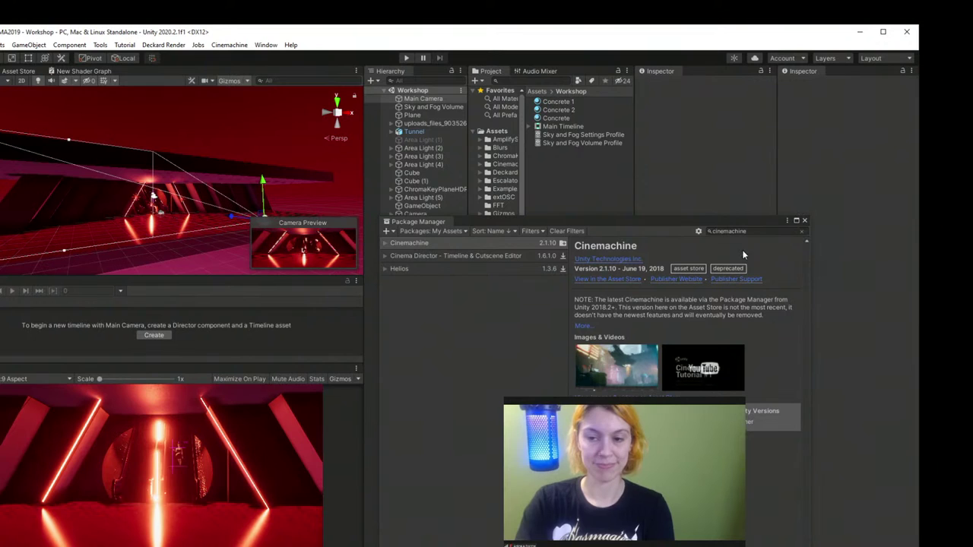
Step: Close the Package Manager and move the Main Camera forward to X -0.45, Y 1.84, Z -2.18
drag(734, 221, 698, 234)
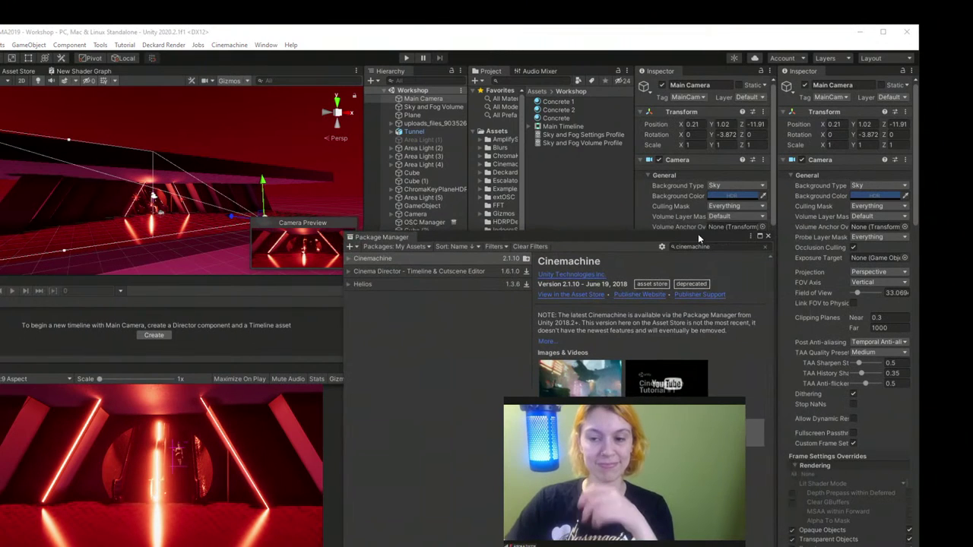
click(768, 237)
drag(226, 219, 166, 175)
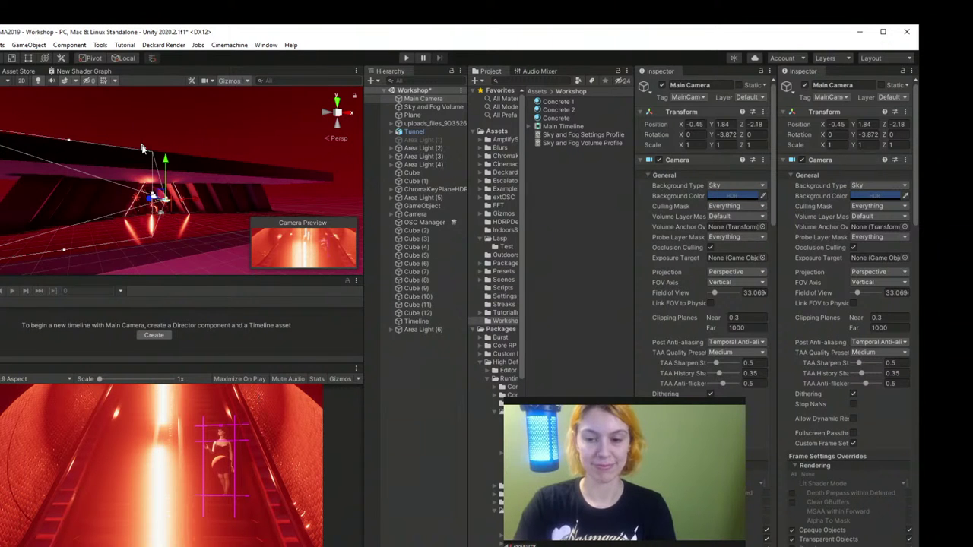
Step: Frame the Main Camera, lower it to Y 1.467, and bring up the creation menu
key(f)
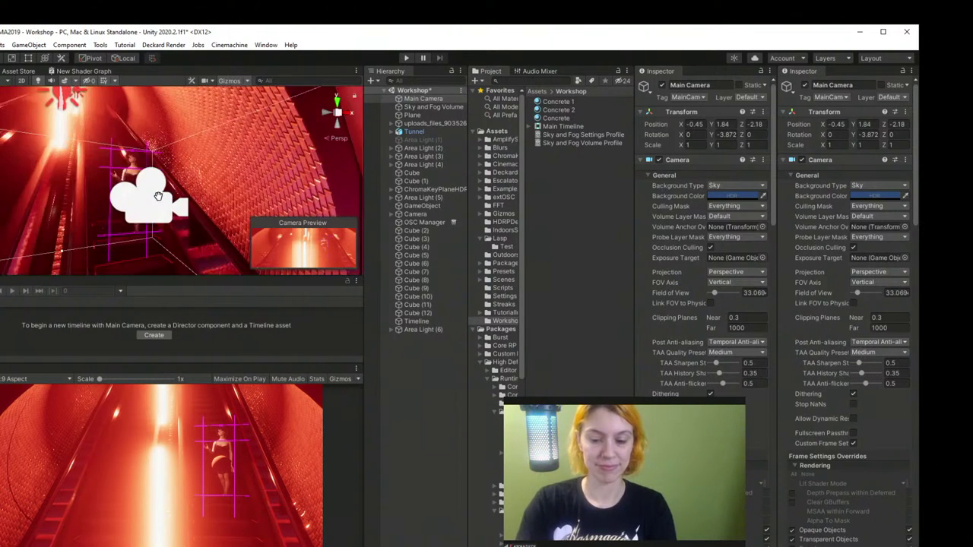
scroll(158, 197, up, 2)
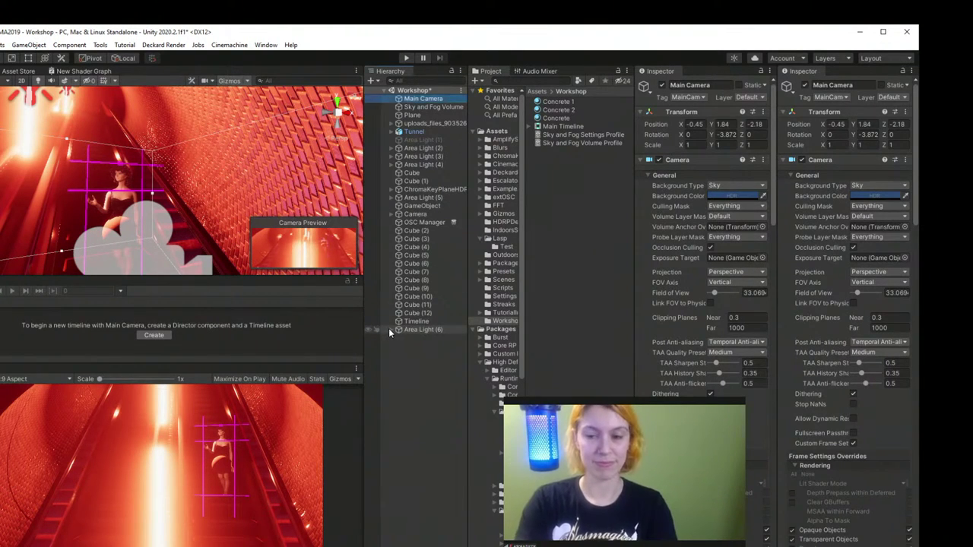
right_drag(182, 183, 242, 94)
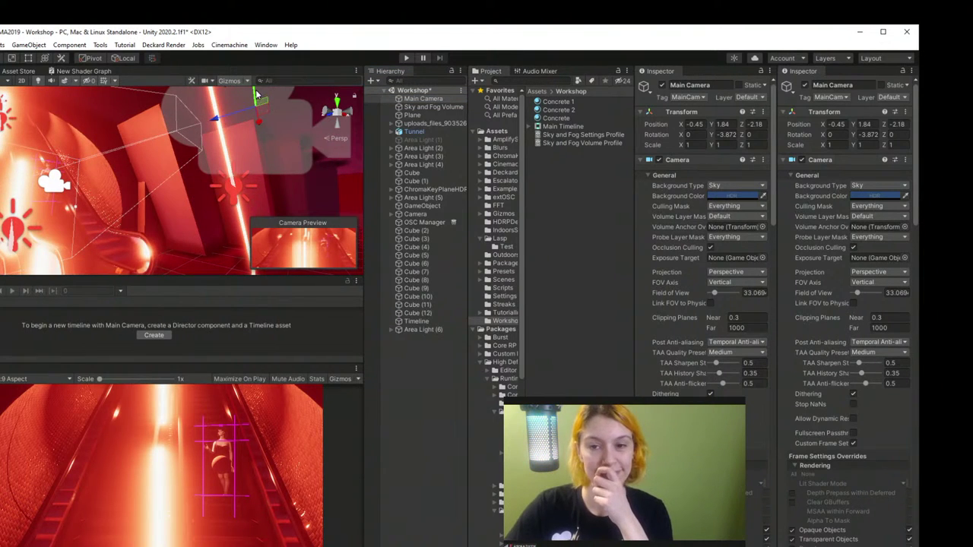
drag(257, 95, 260, 152)
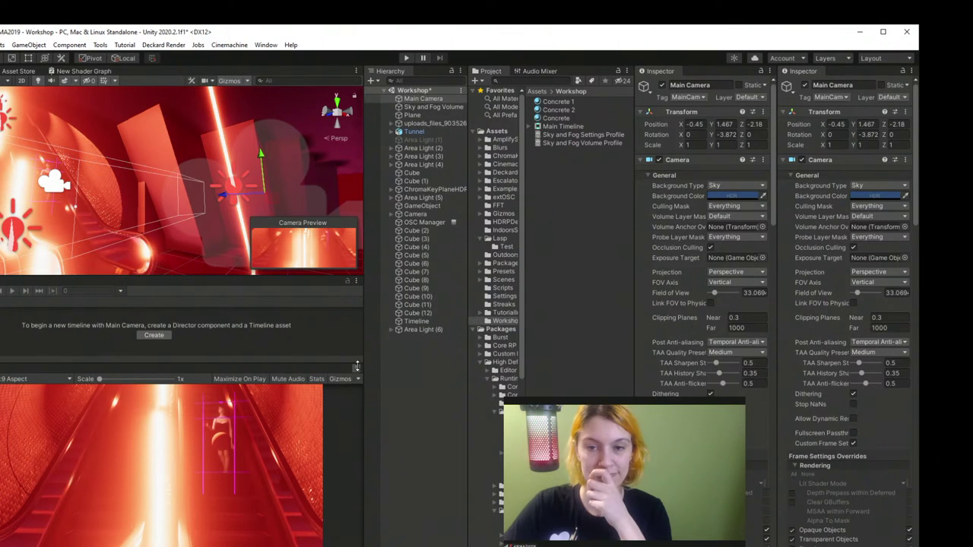
click(410, 364)
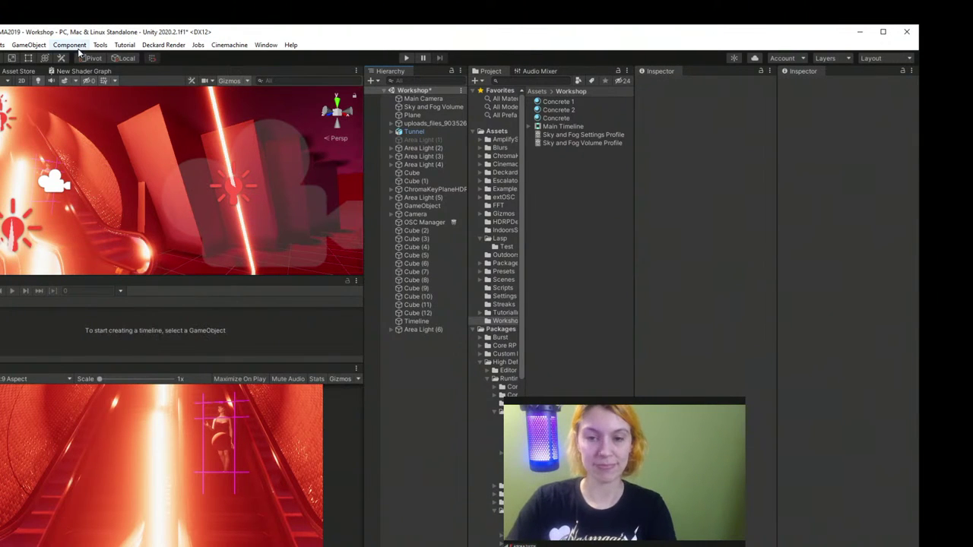
click(31, 45)
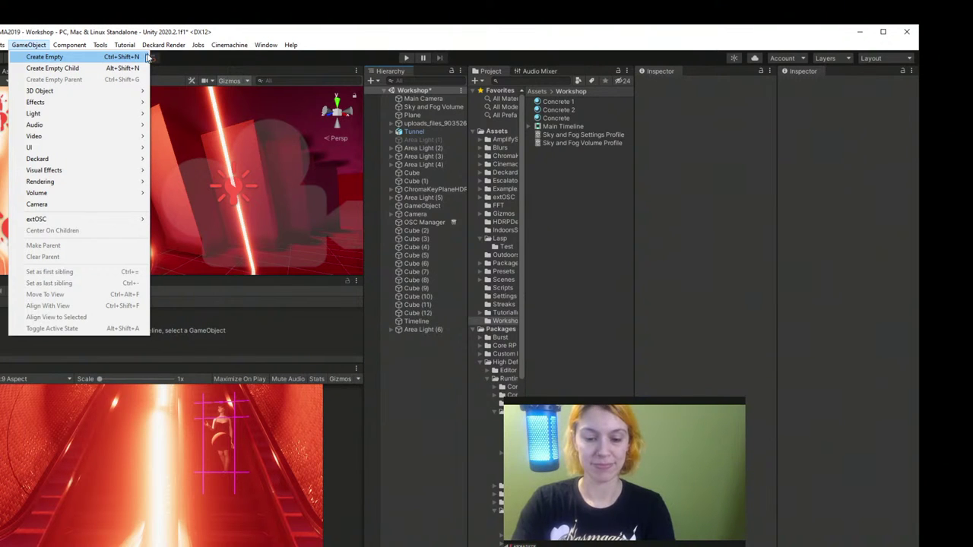
Step: Create the Cinemachine virtual camera CM vcam1 and briefly toggle its solo view
mouse_move(195, 50)
mouse_move(229, 45)
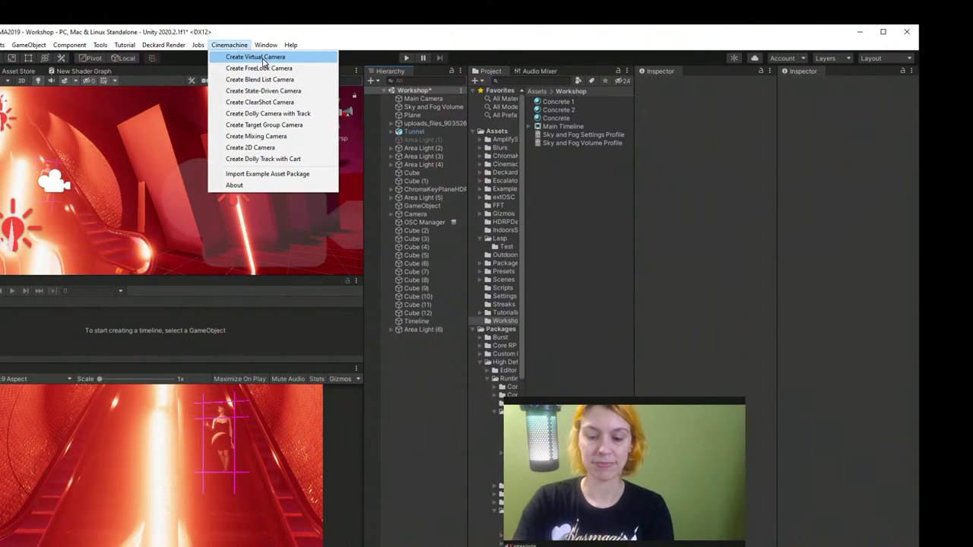
click(253, 58)
click(417, 375)
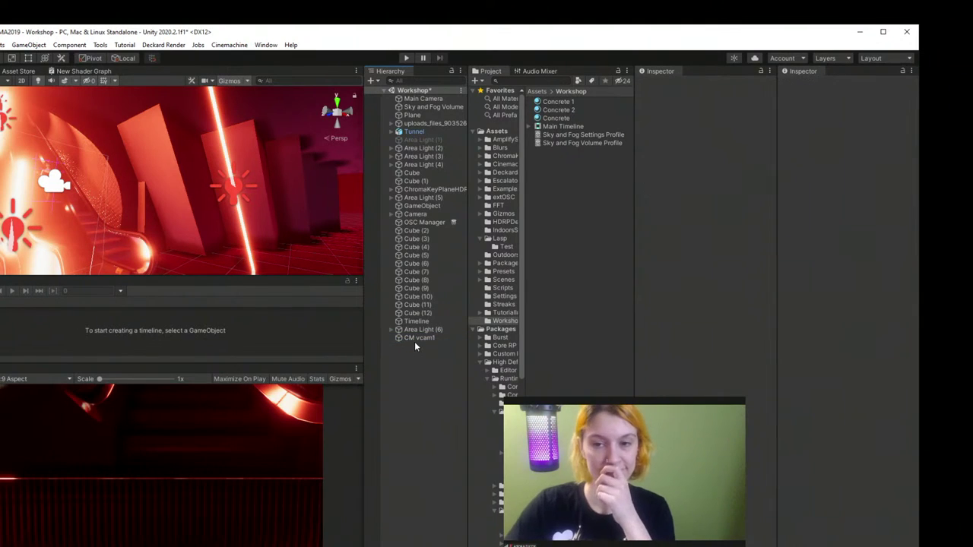
click(415, 339)
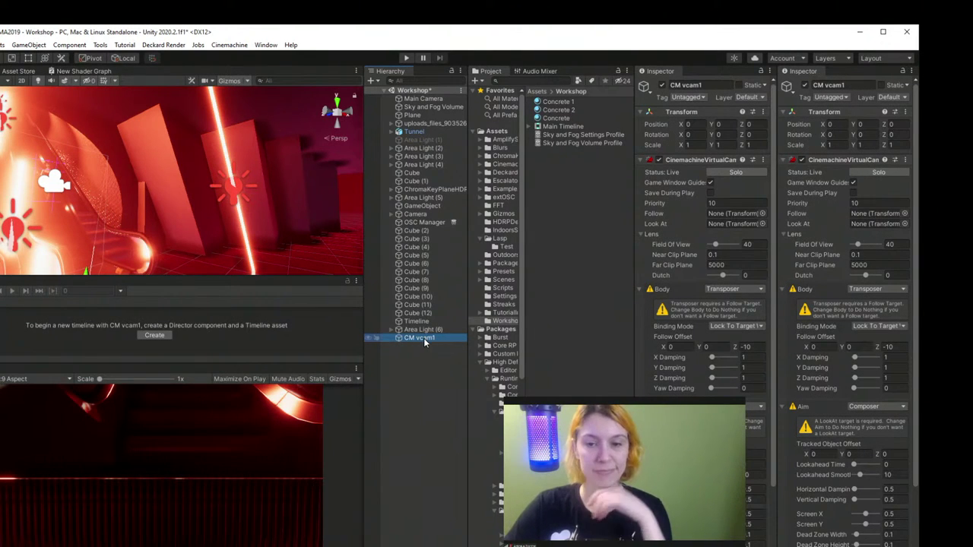
click(738, 173)
click(740, 174)
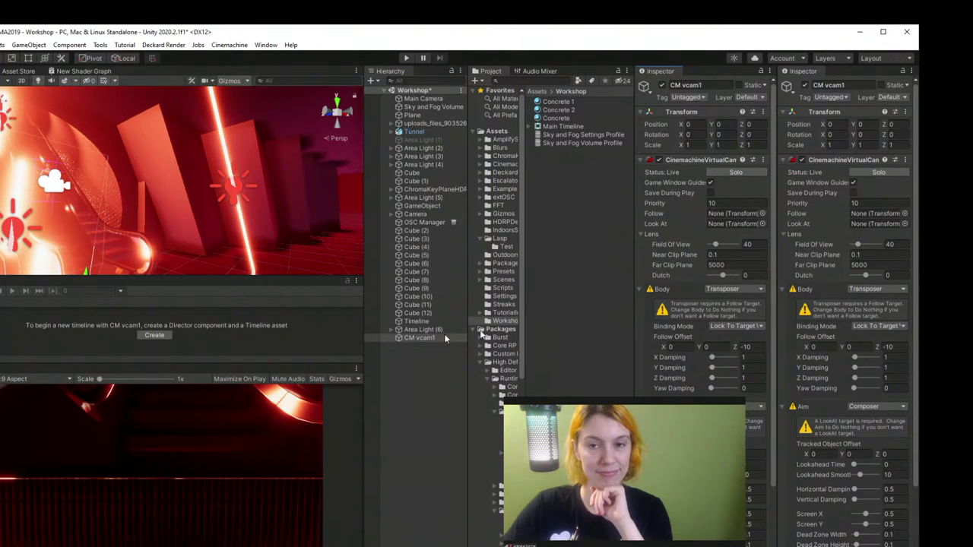
Step: Move CM vcam1 to about Y 1.86, Z 0.62 and keep Composer as its aim
scroll(157, 219, down, 5)
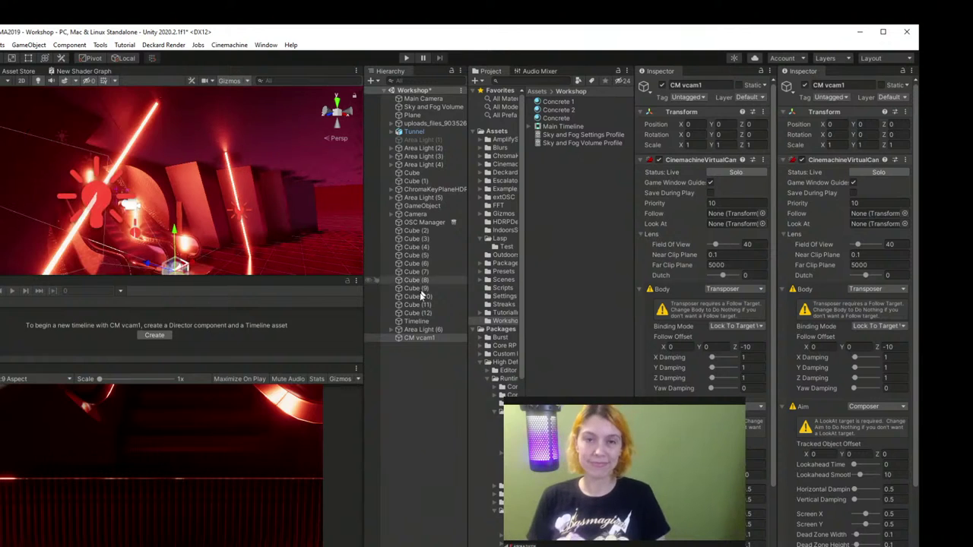
click(417, 339)
key(f)
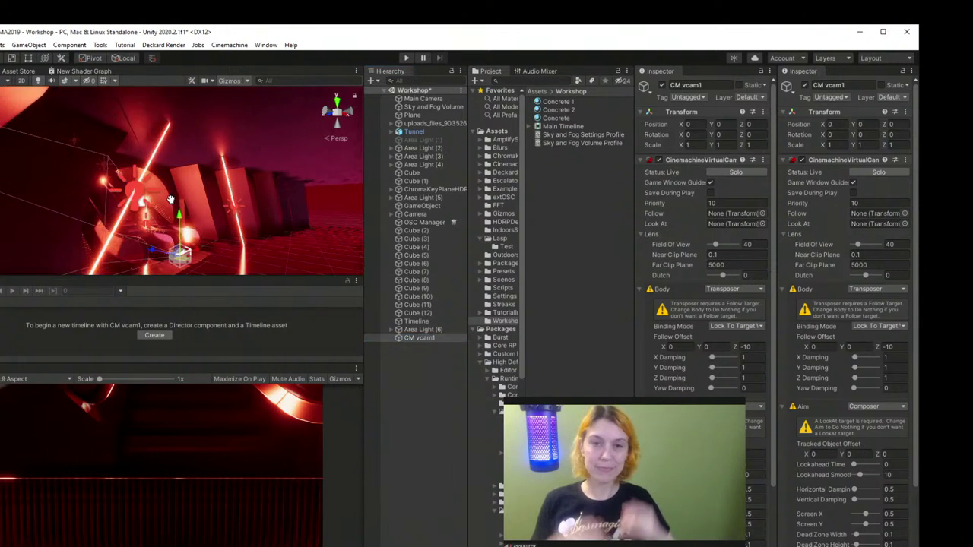
drag(176, 232, 184, 228)
drag(222, 194, 215, 187)
drag(139, 190, 165, 165)
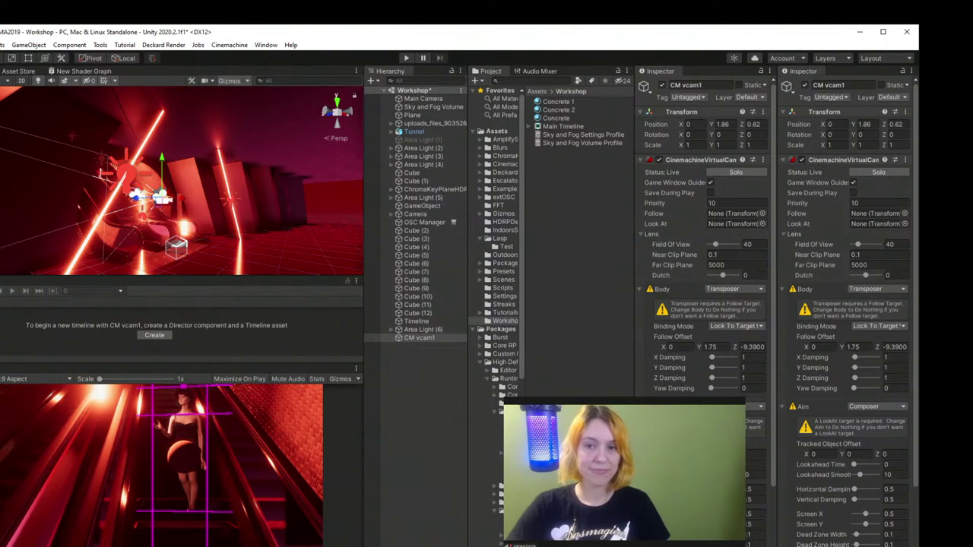
click(750, 409)
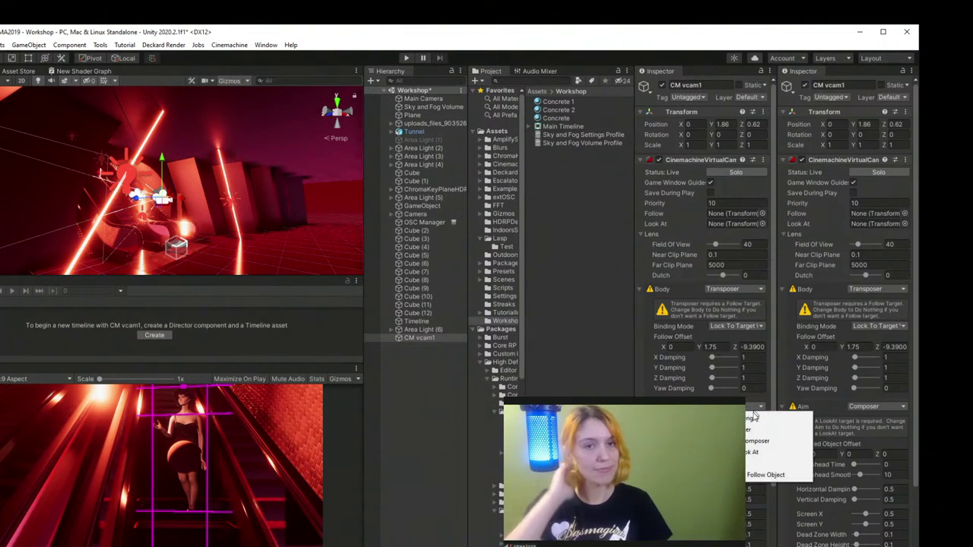
click(749, 431)
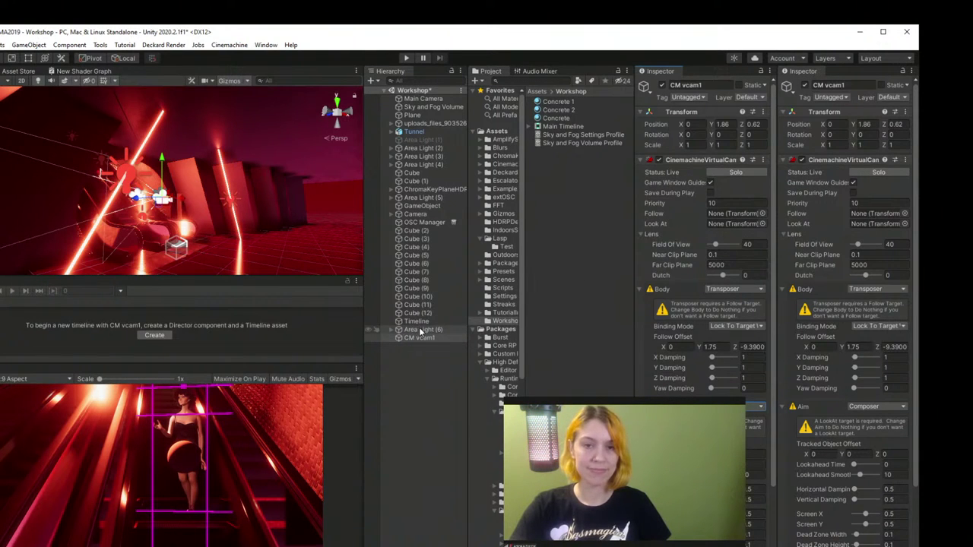
Step: Expand ChromaKeyPlaneHDRP and HeadCentroid in the Hierarchy to reveal Head Offset
click(396, 190)
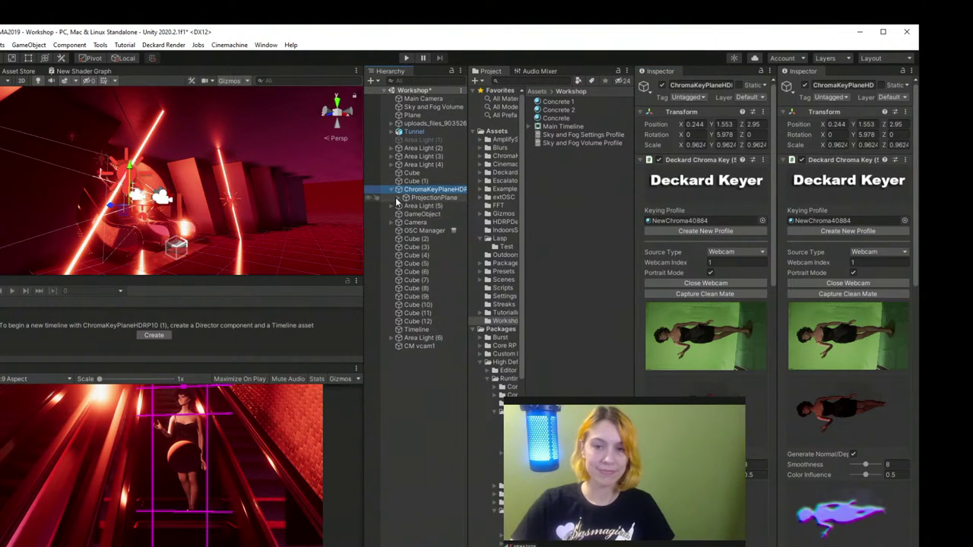
click(391, 189)
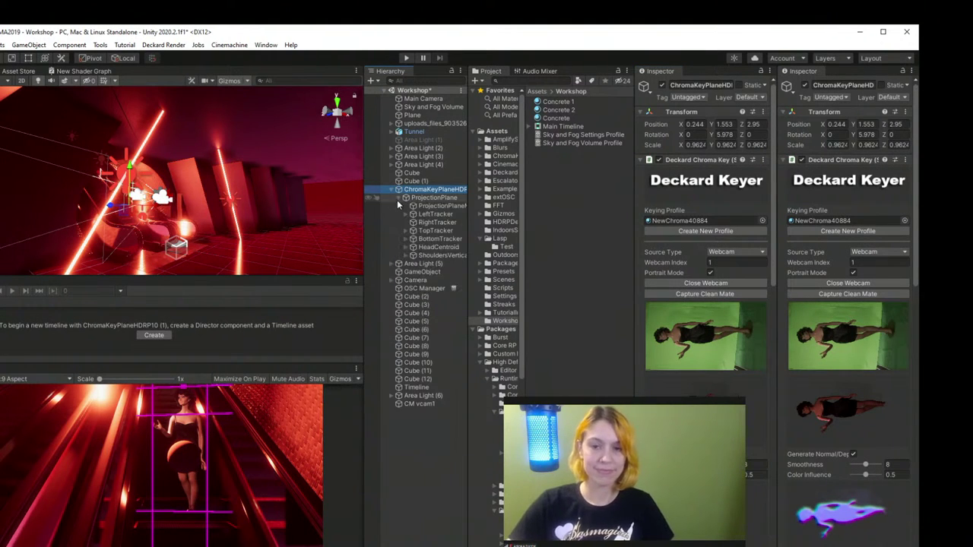
click(410, 247)
Step: Set CM vcam1's Look At to Head Offset and shift the composer screen position to about X 0.21, Y 0.24
click(441, 256)
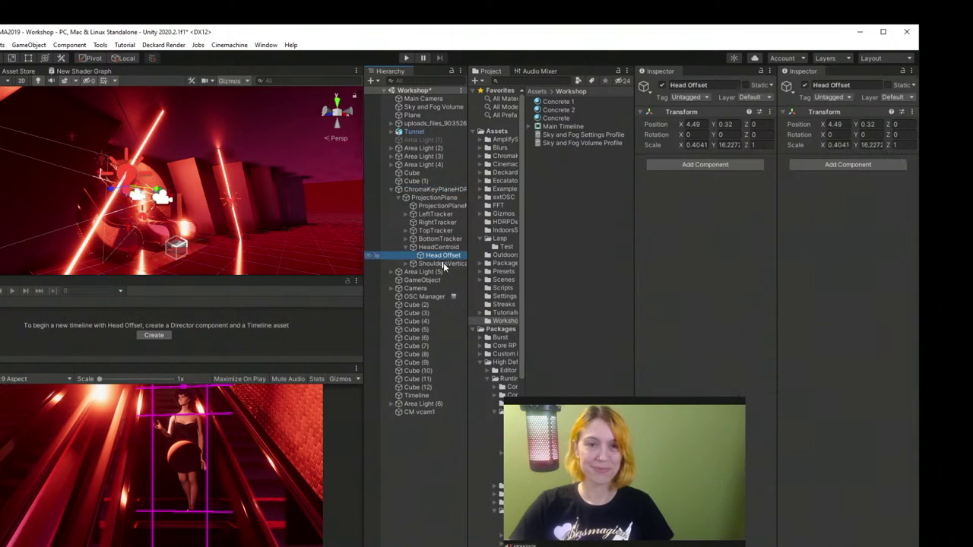
click(417, 412)
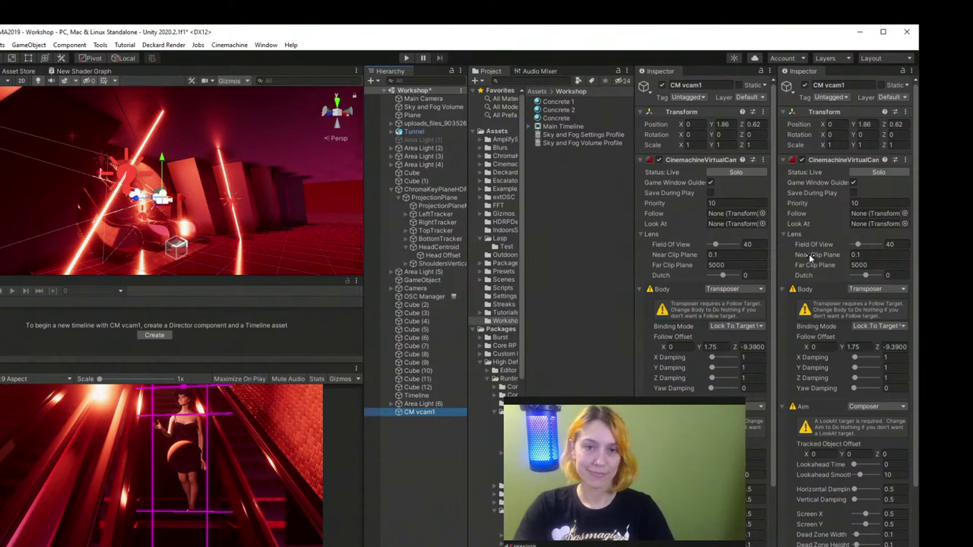
drag(441, 256, 731, 229)
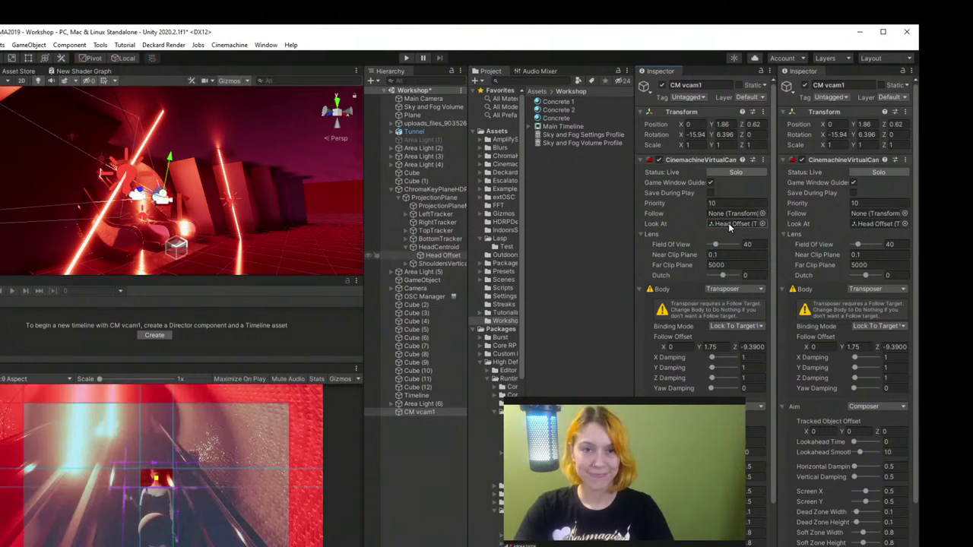
drag(160, 483, 66, 432)
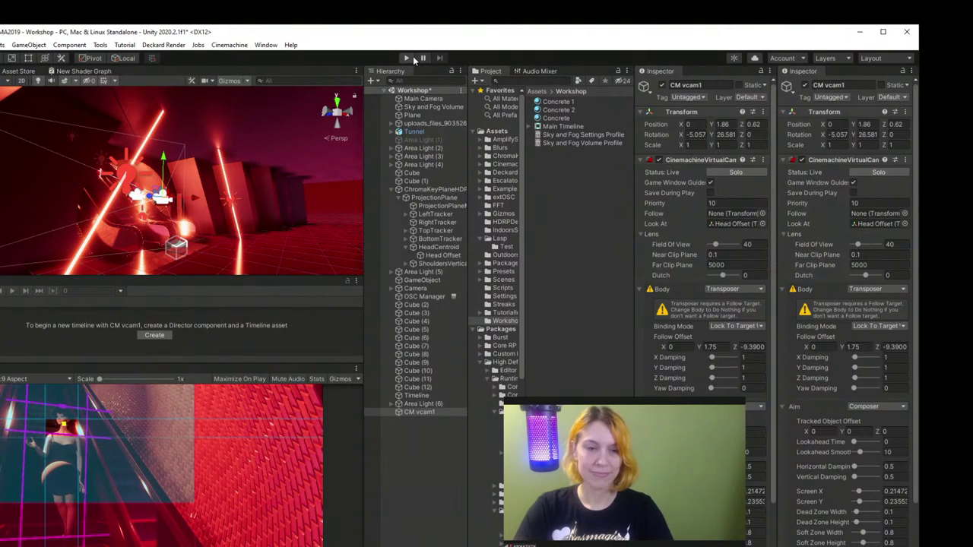
Step: Enter play mode, frame the head at X 0.50, Y 0.28 with a 0.44×0.39 dead zone, then fly in close
click(406, 59)
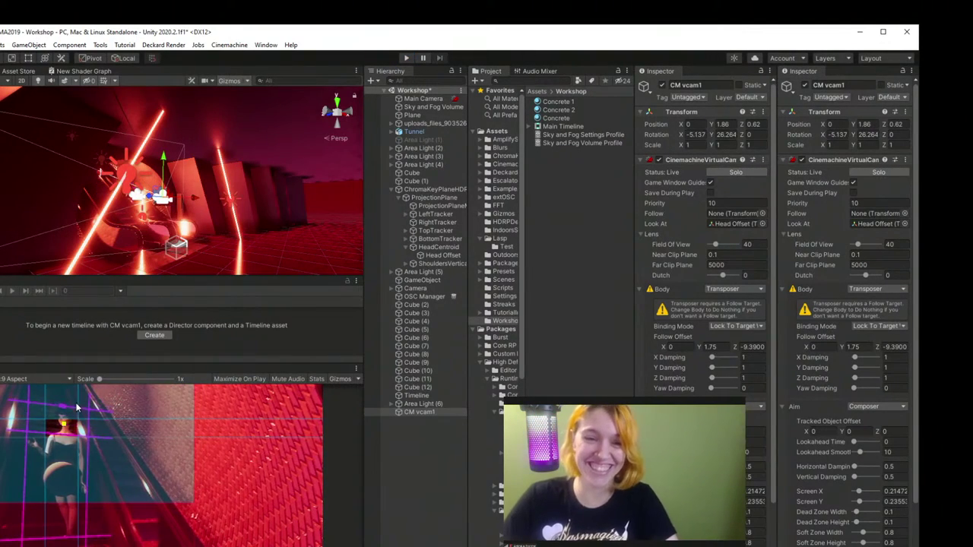
drag(65, 429, 112, 430)
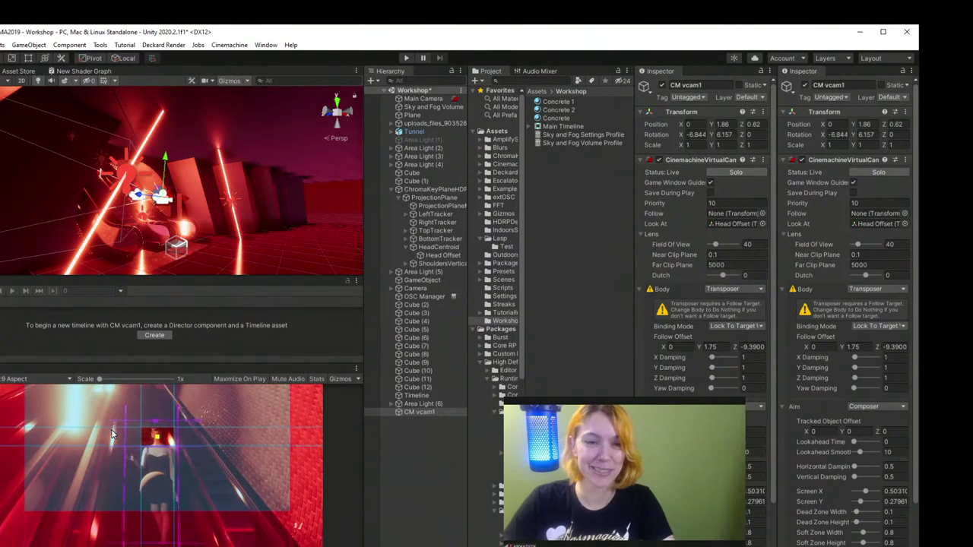
drag(177, 441, 187, 466)
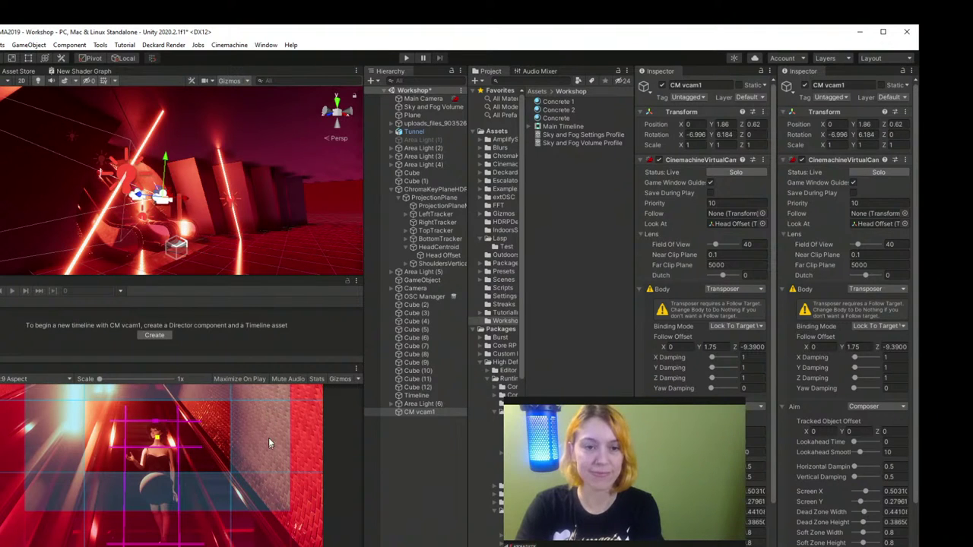
right_drag(173, 174, 161, 212)
Step: Inspect the Camera object and its Sphere child in the Hierarchy, then select Main Camera
click(139, 237)
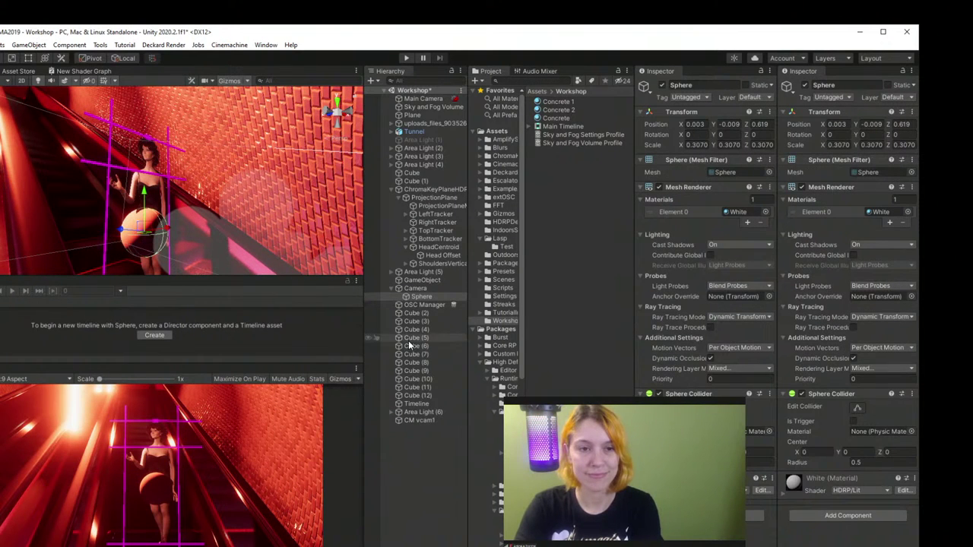
click(420, 288)
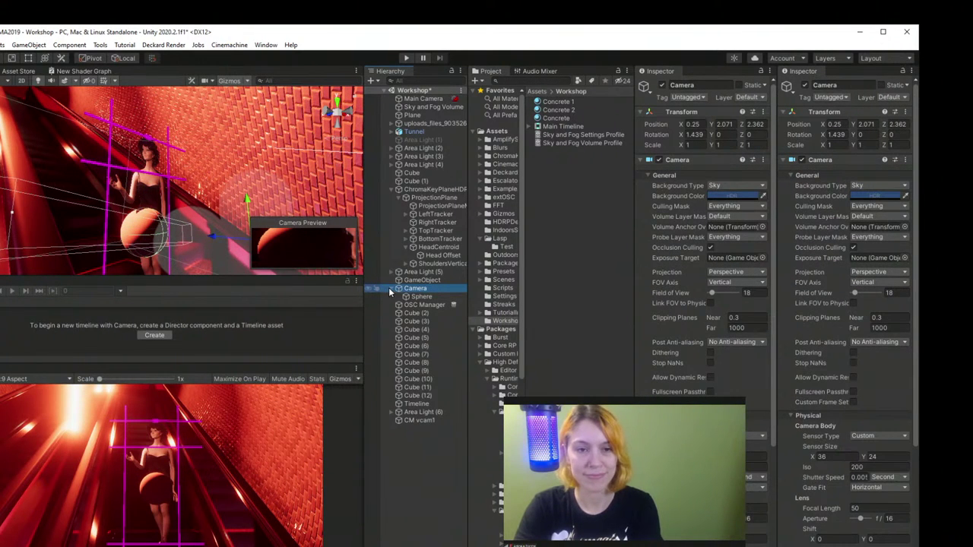
click(390, 289)
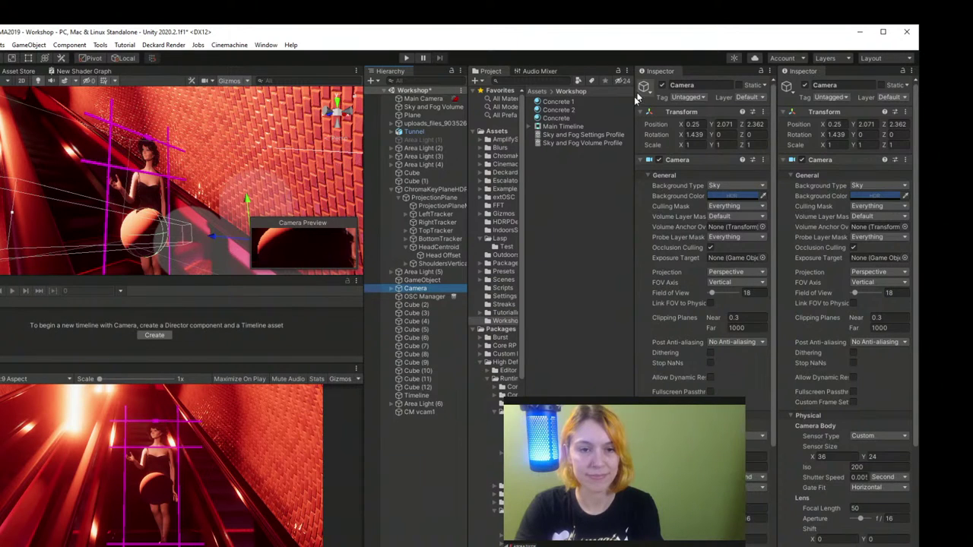
click(401, 464)
click(412, 288)
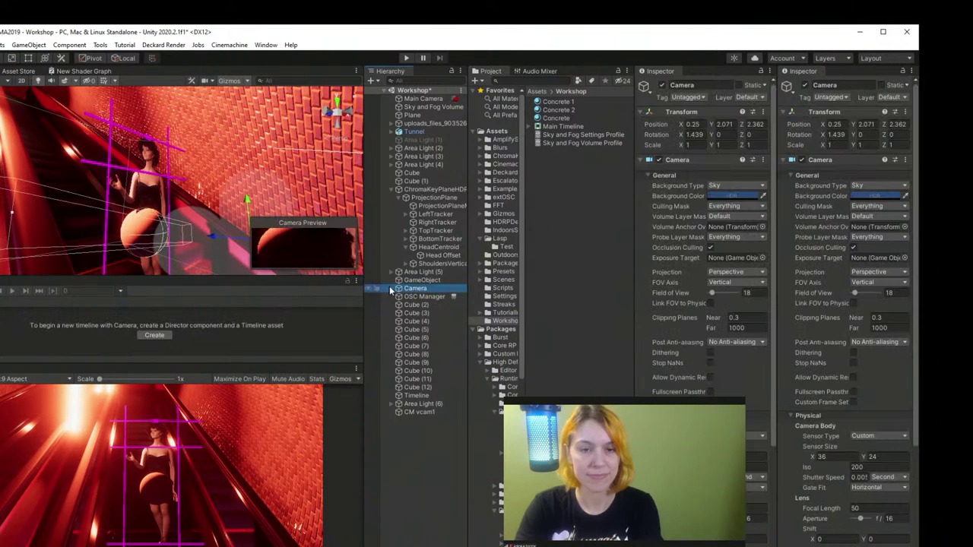
key(Right)
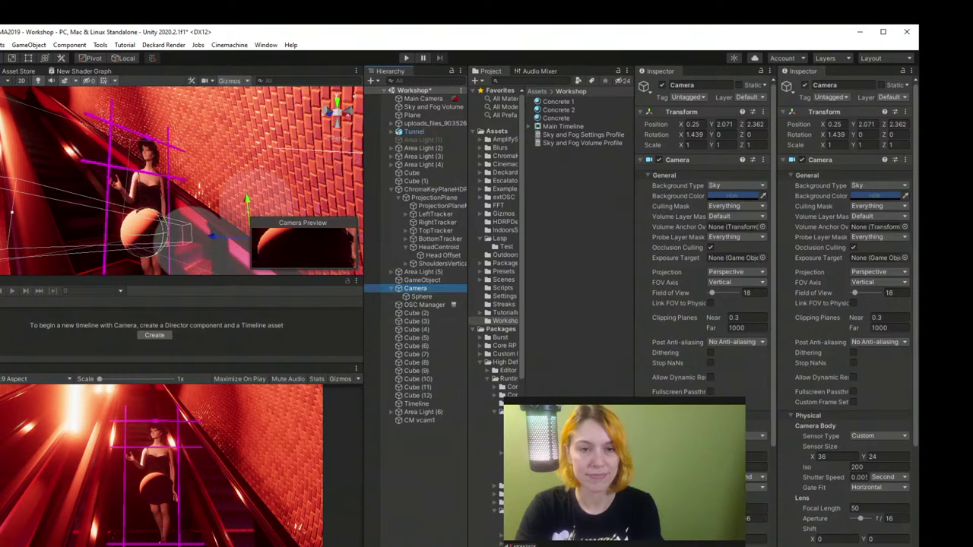
click(197, 325)
click(423, 99)
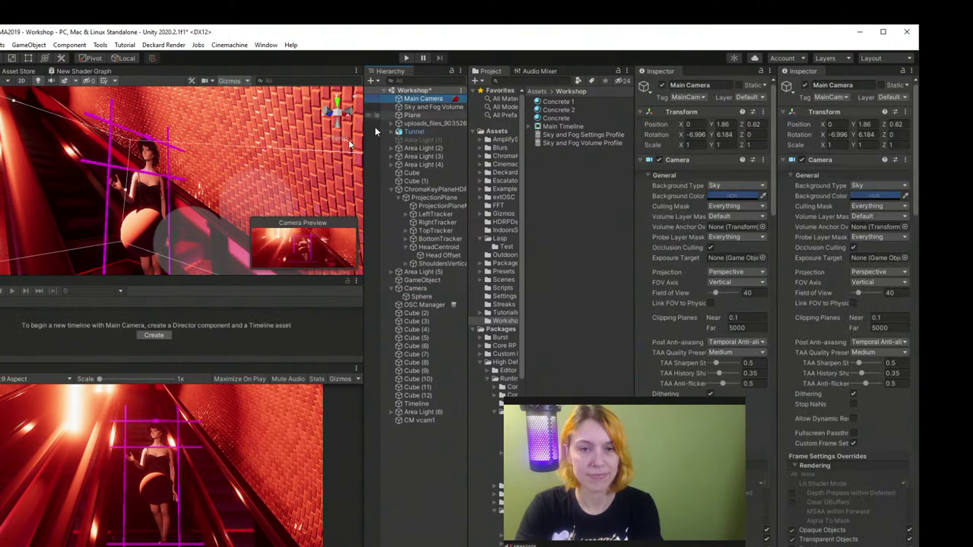
Step: Move the Timeline object below CM vcam1 and preview the Main Timeline playback
click(416, 403)
drag(415, 400, 421, 426)
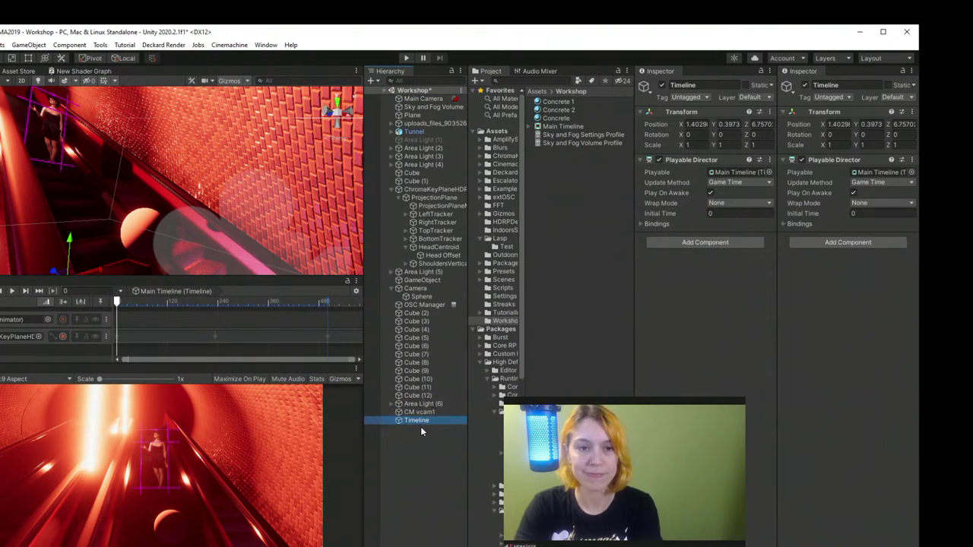
click(11, 292)
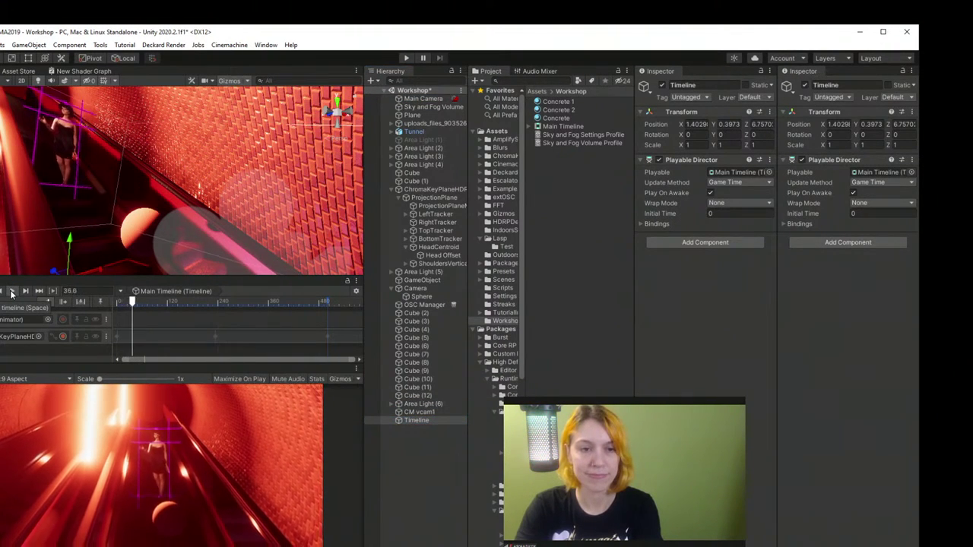
click(414, 411)
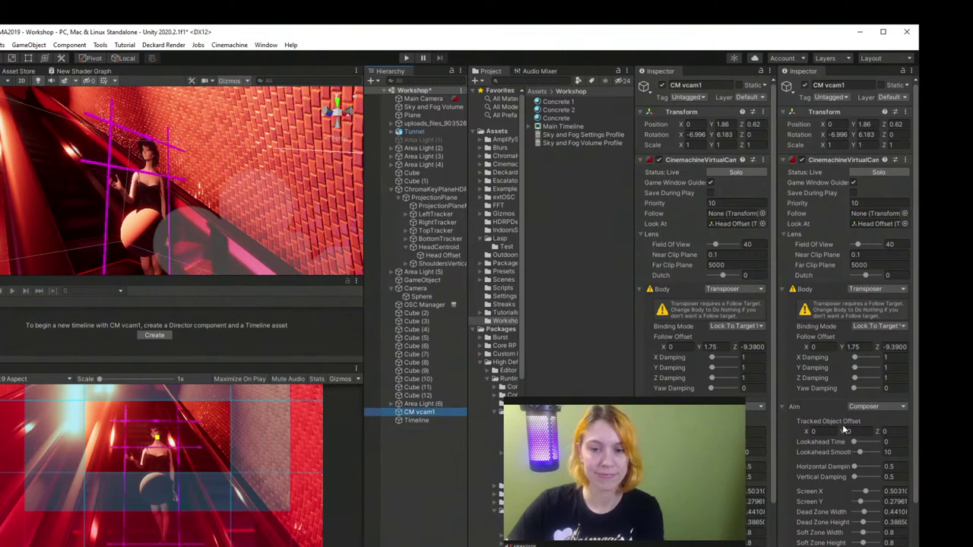
Step: Set CM vcam1's Noise to Multi Channel Perlin and browse the Noise Profile presets
scroll(704, 304, down, 3)
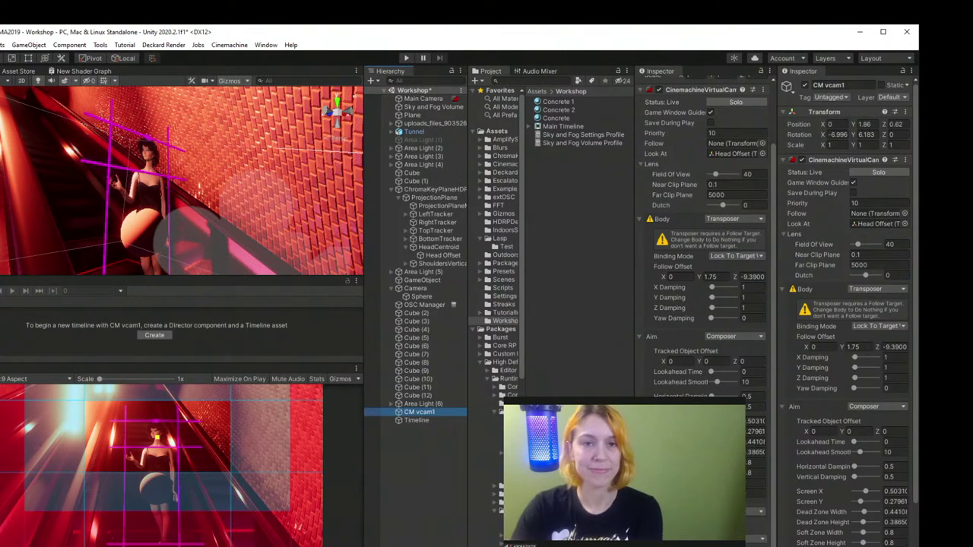
click(755, 511)
click(784, 536)
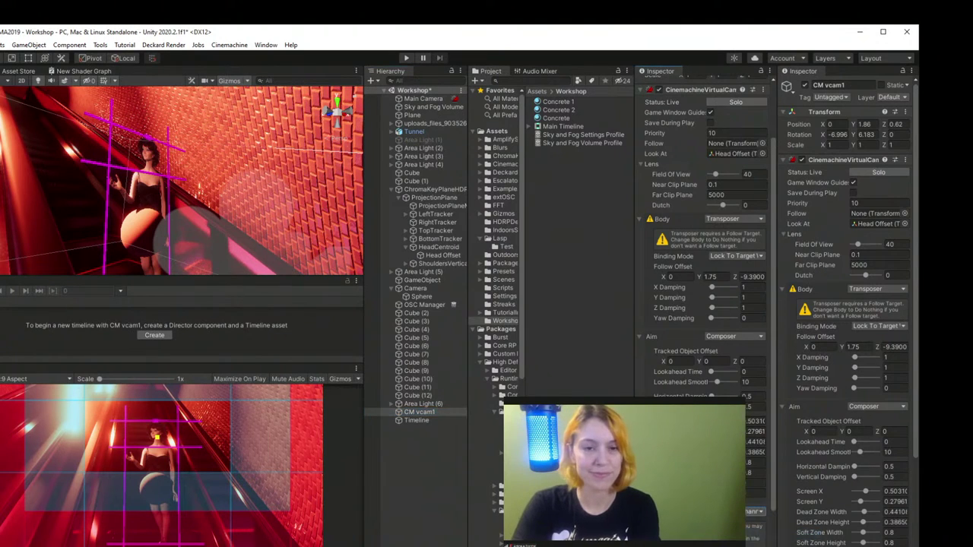
scroll(704, 305, down, 3)
click(755, 487)
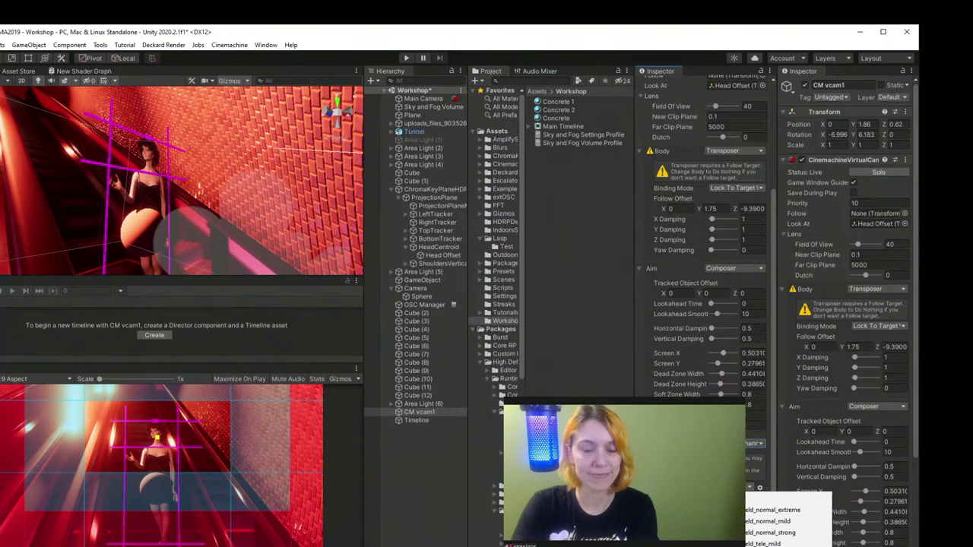
scroll(704, 304, down, 2)
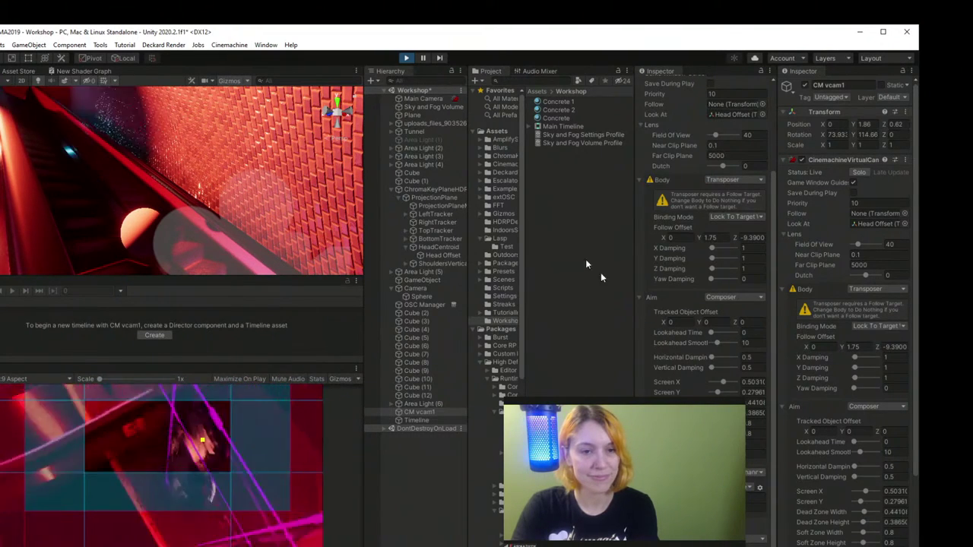
Step: Stop play mode and review CM vcam1's Binding Mode and Body settings, keeping Transposer
click(407, 58)
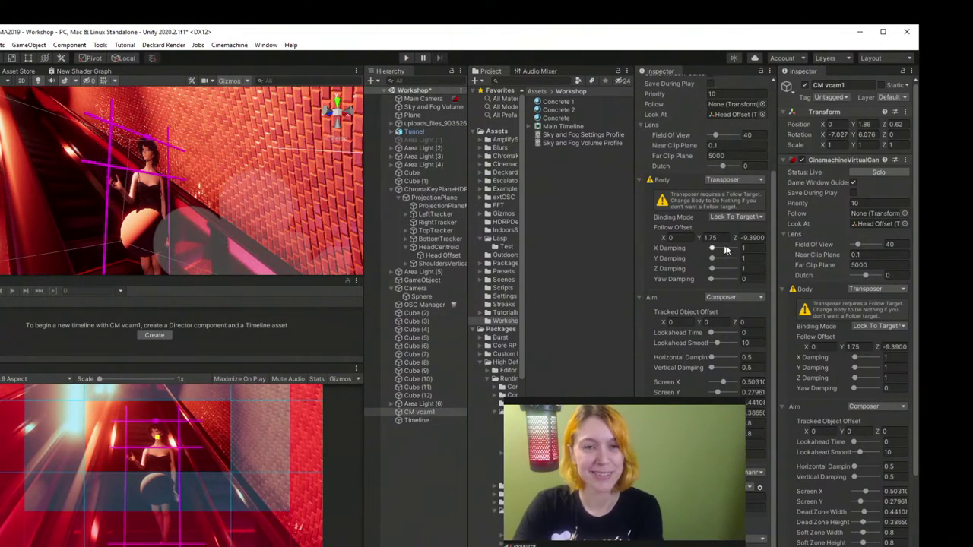
click(736, 218)
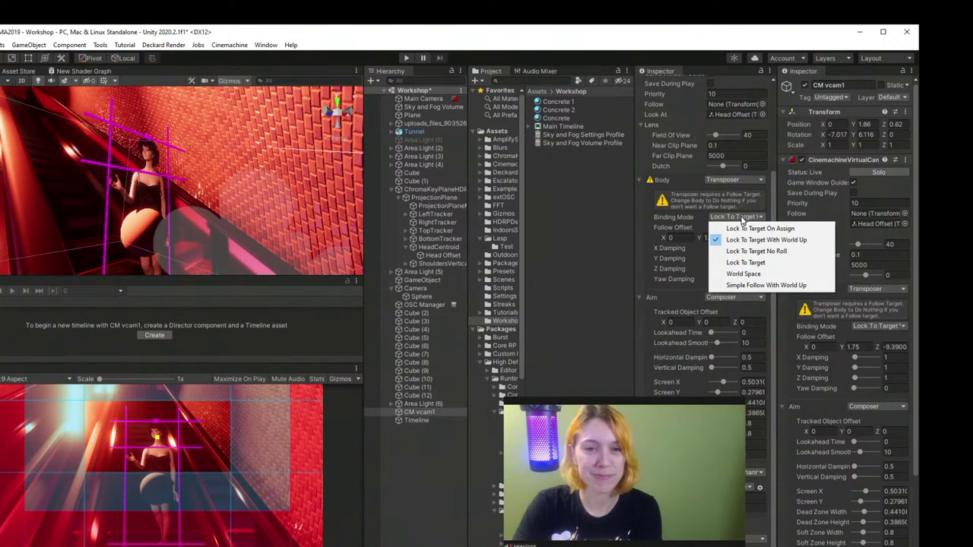
click(681, 225)
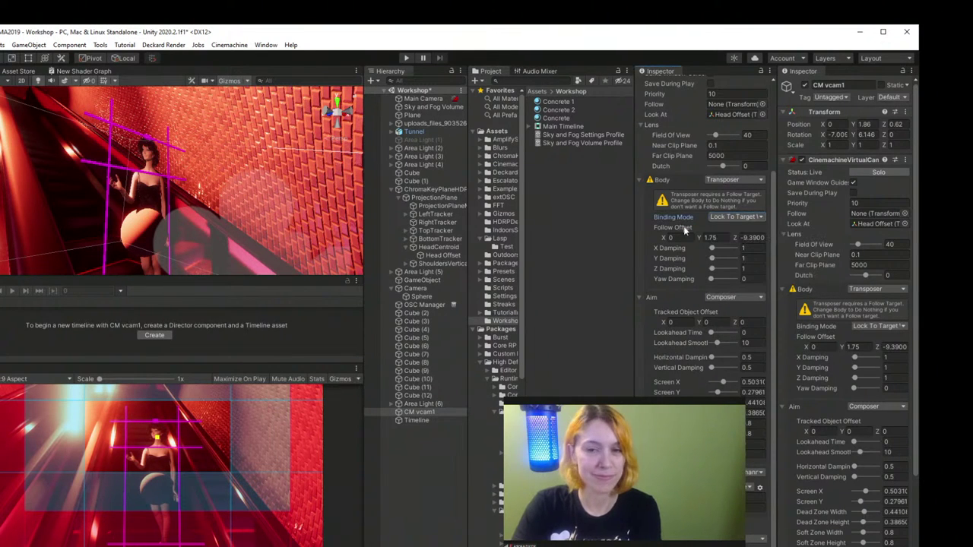
click(733, 181)
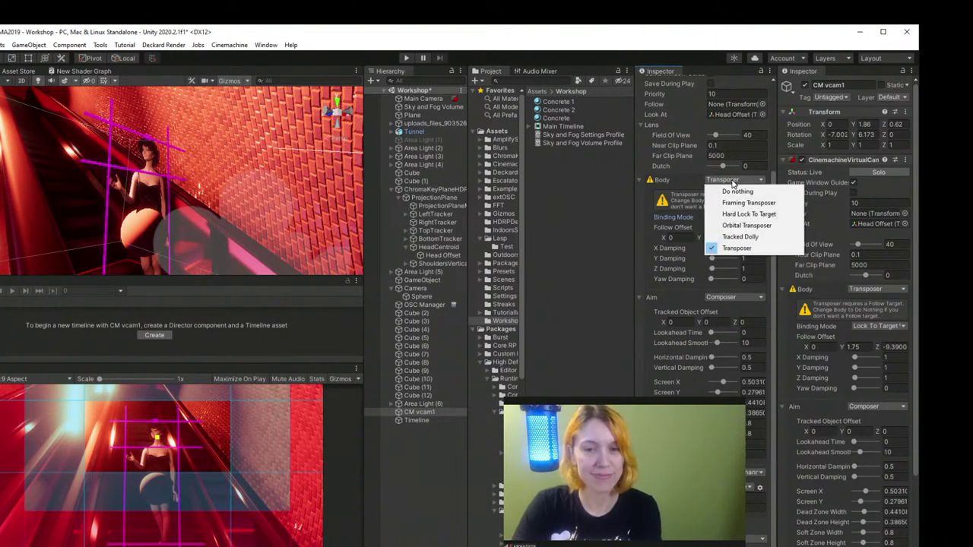
click(672, 216)
Step: Set the Noise to Multi Channel Perlin with the handheld_normal_mild profile
click(754, 472)
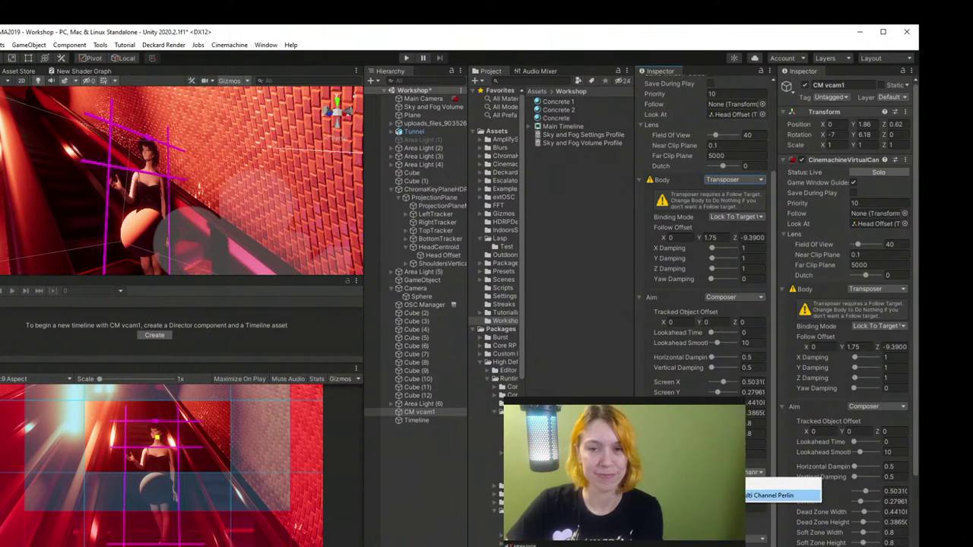
click(770, 495)
click(751, 488)
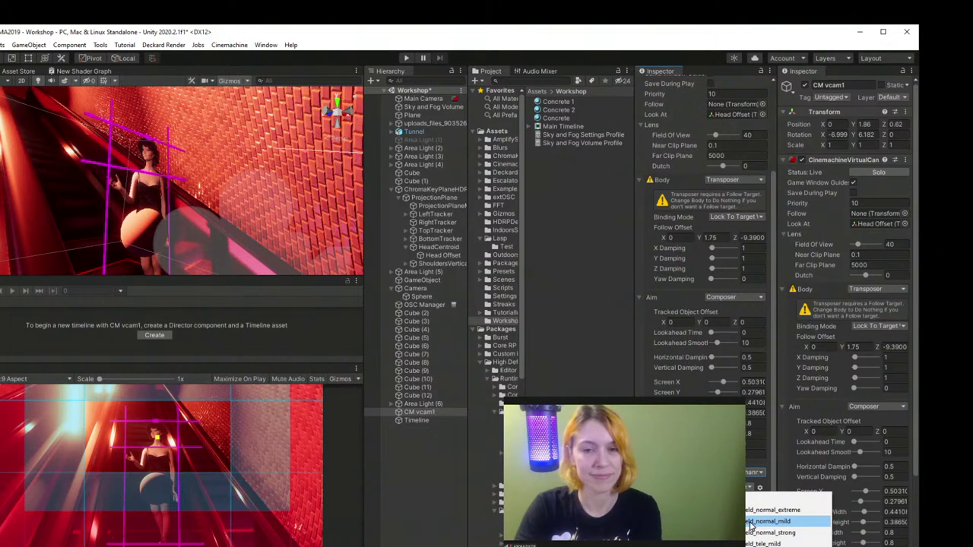
click(768, 522)
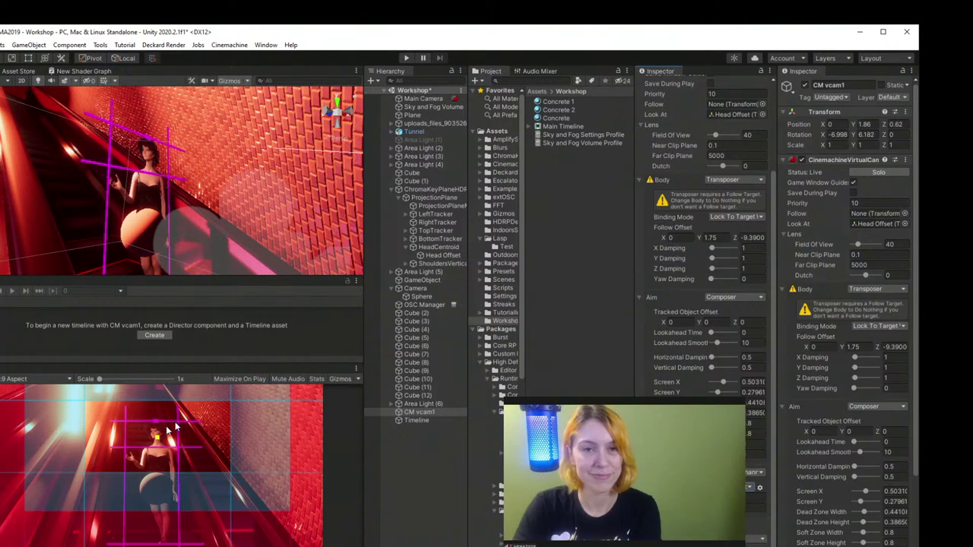
Step: Tighten the dead zone around the performer and play-test the shot
drag(224, 405, 197, 453)
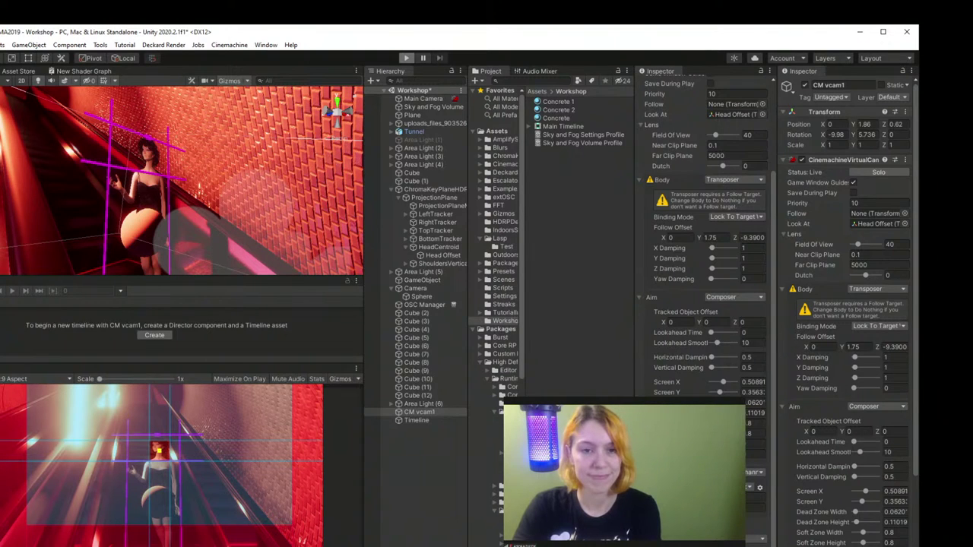
key(ctrl+p)
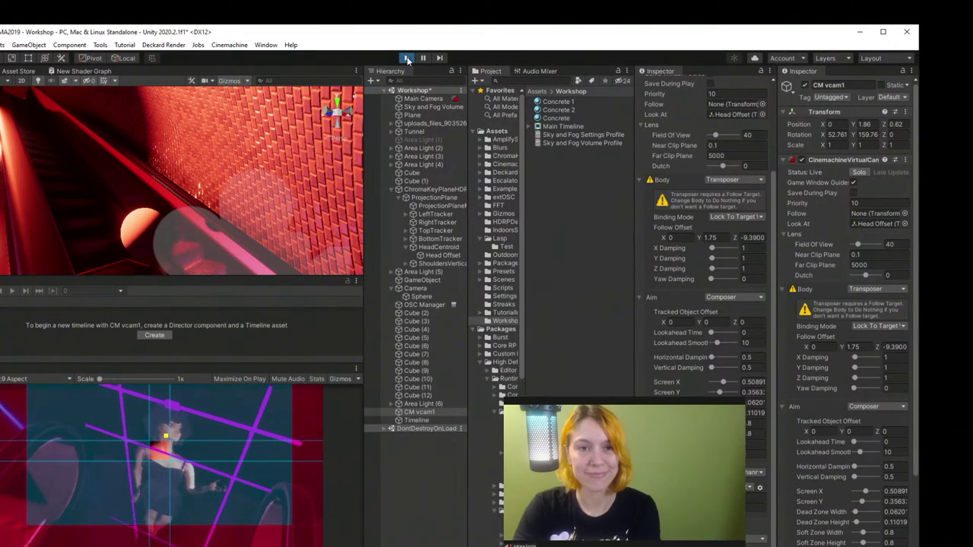
click(406, 58)
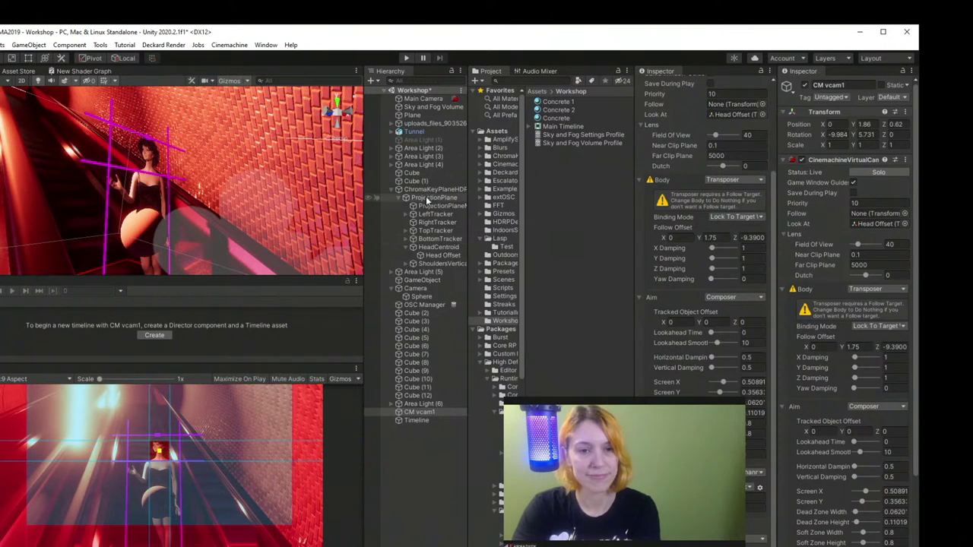
Step: Create an empty child object under the chroma key plane
click(433, 190)
right_click(433, 190)
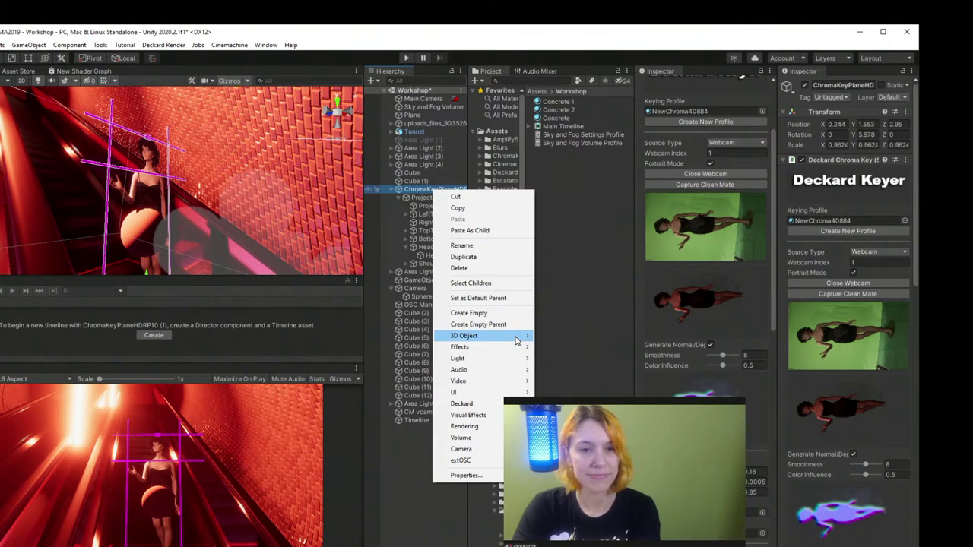
mouse_move(517, 336)
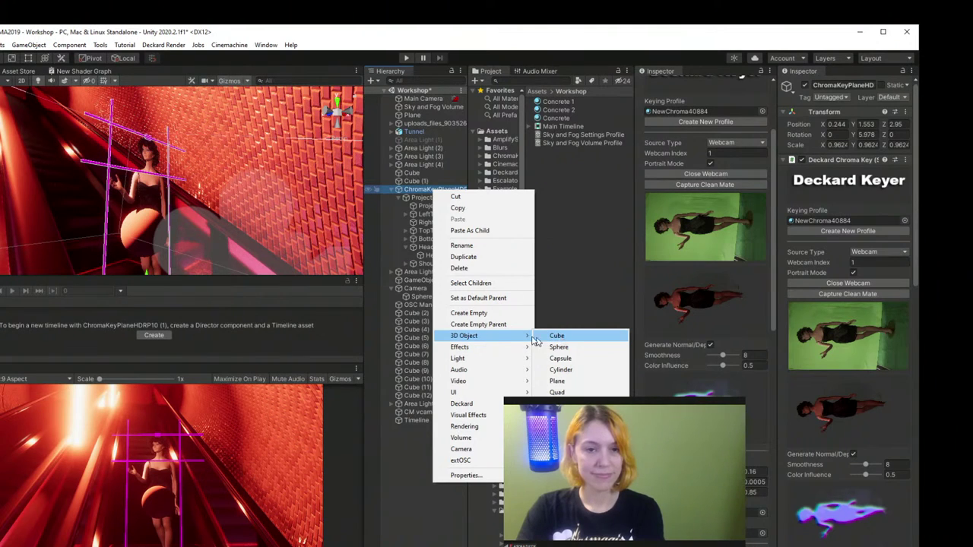
click(487, 314)
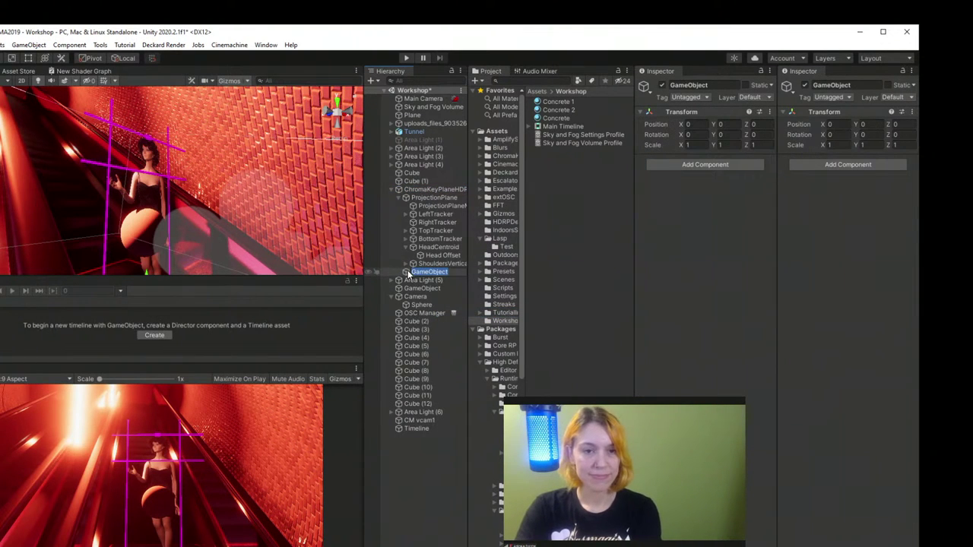
key(Return)
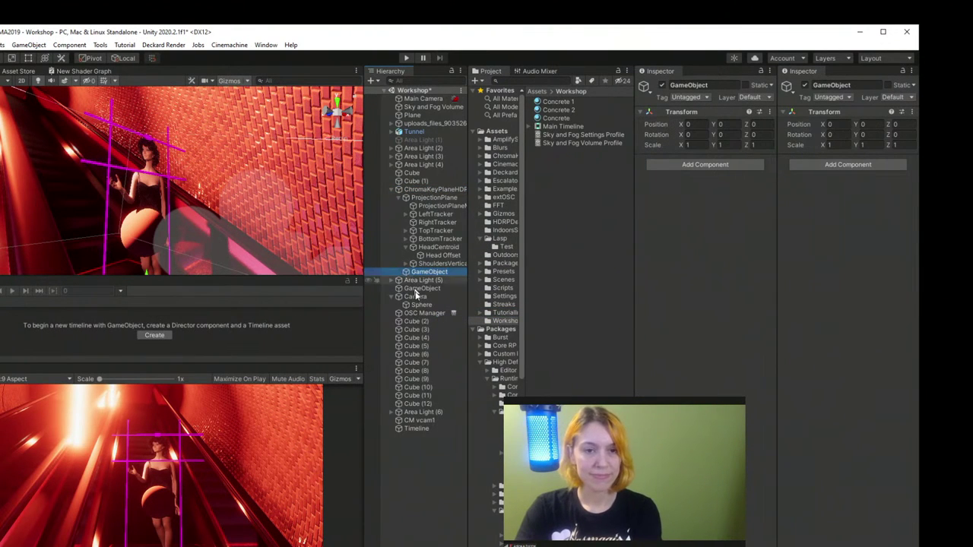
Step: Rename the new empty object to CameraTrack and close the duplicate Inspector tab
click(422, 420)
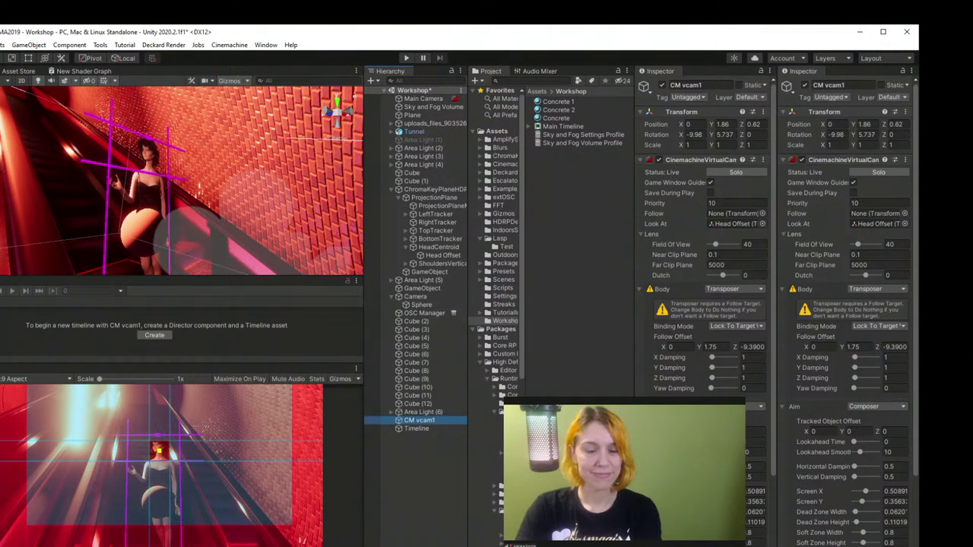
click(429, 271)
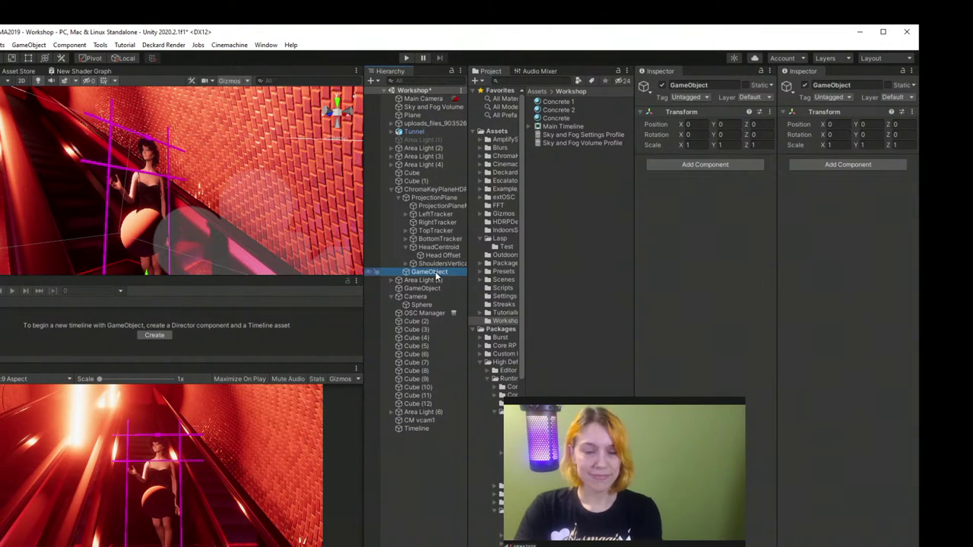
click(439, 275)
text(Camera)
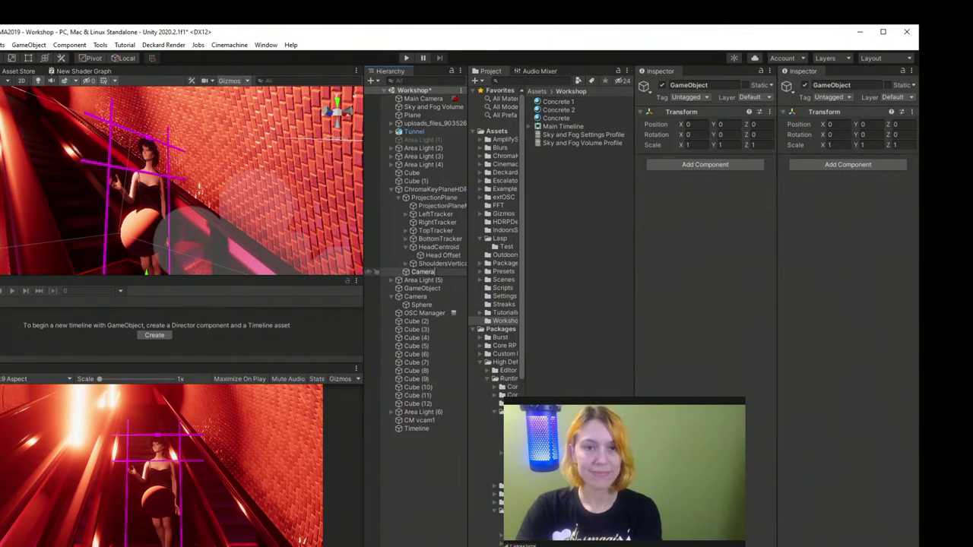
text(Track)
key(Return)
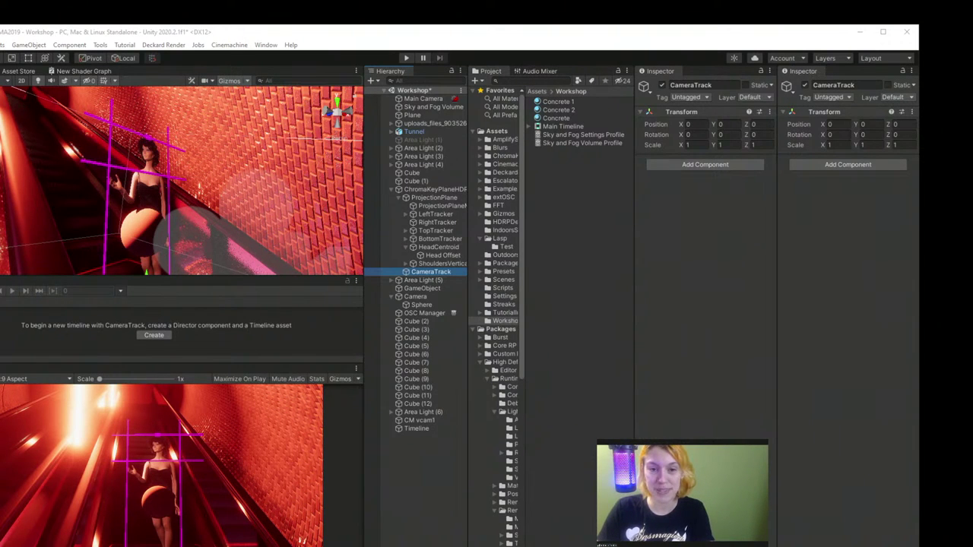
right_click(660, 70)
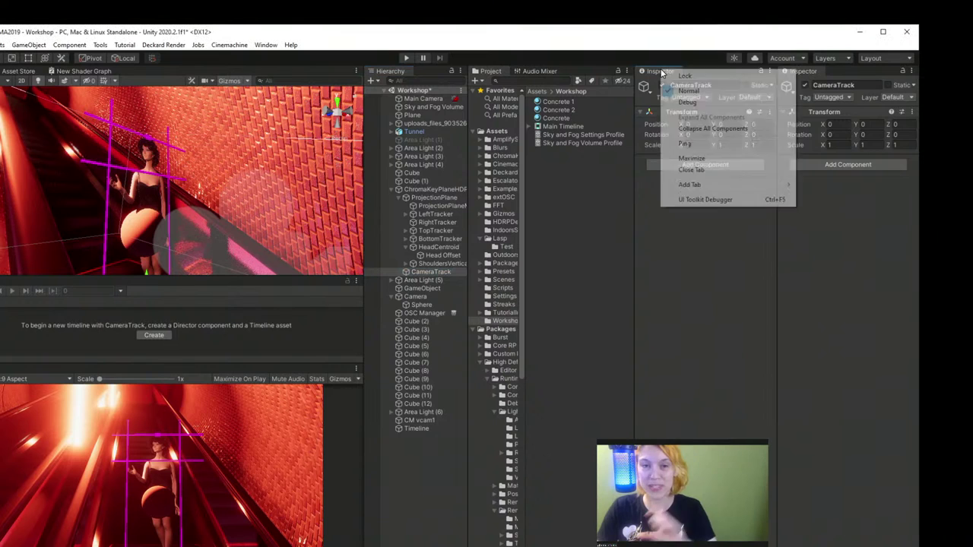
click(693, 170)
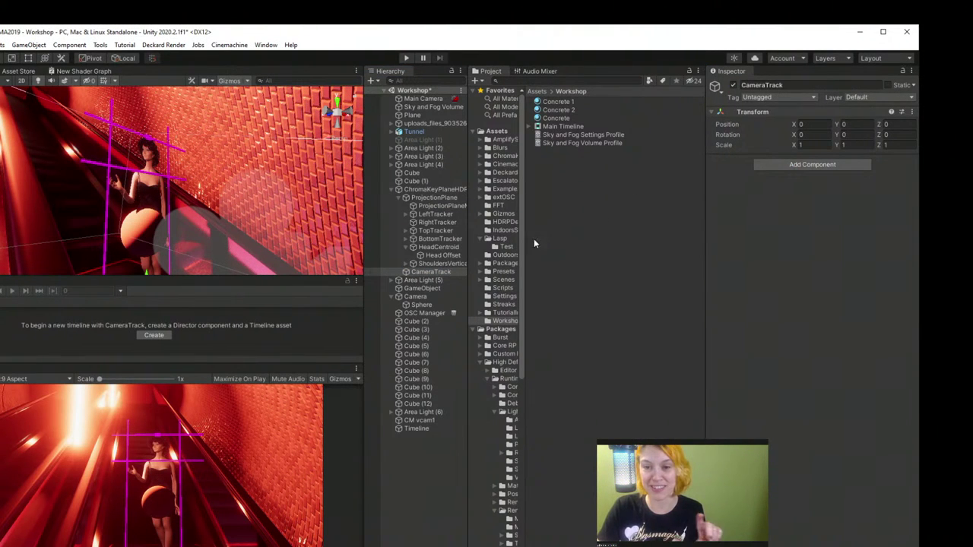
Step: Resize the panels to narrow the Inspector and widen the Scene and Game views
drag(527, 243, 529, 243)
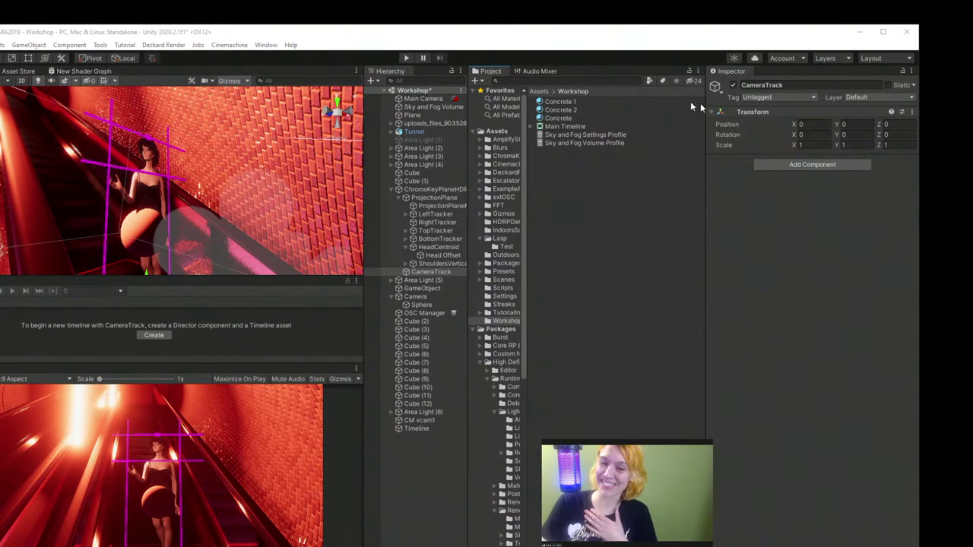
drag(705, 91, 736, 102)
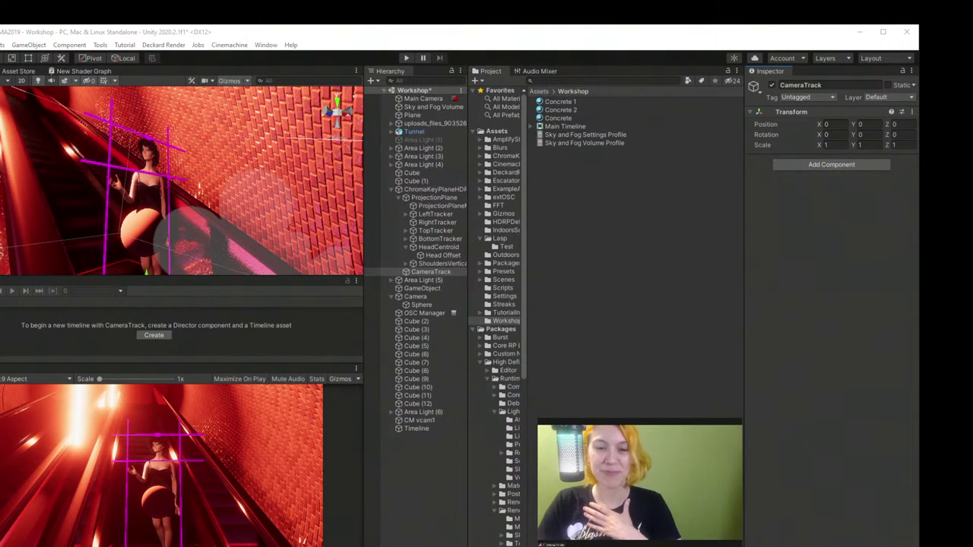
click(641, 208)
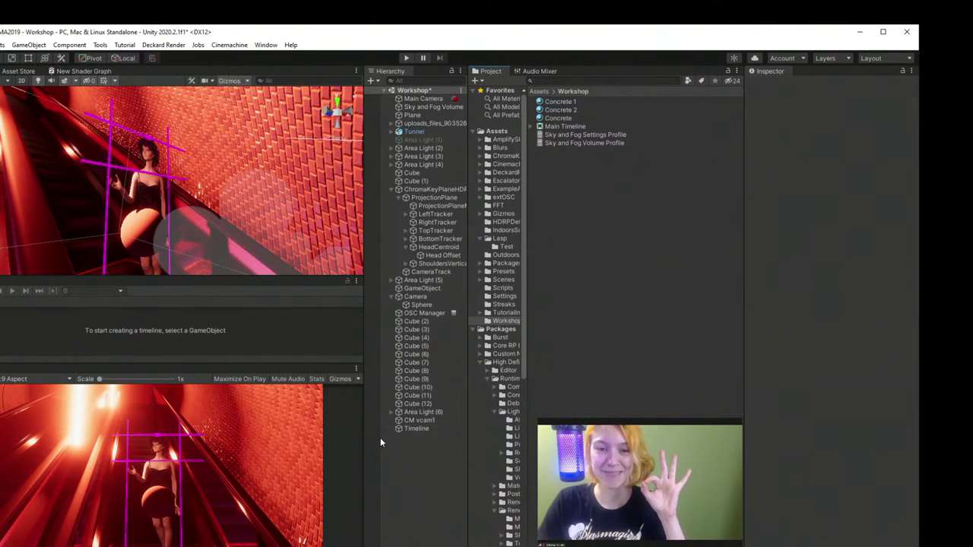
drag(365, 443, 394, 449)
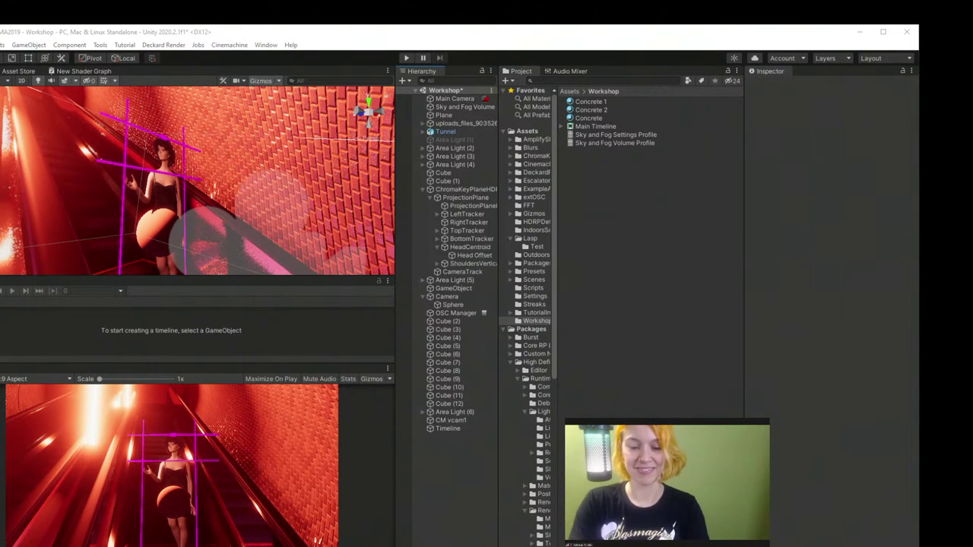
Step: Set the Game view to Free Aspect and make it taller
click(35, 378)
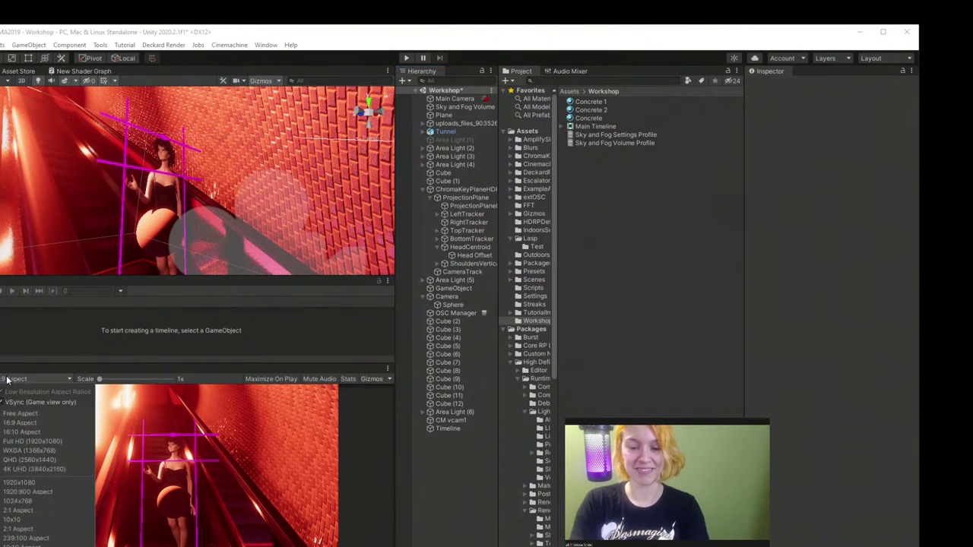
click(27, 413)
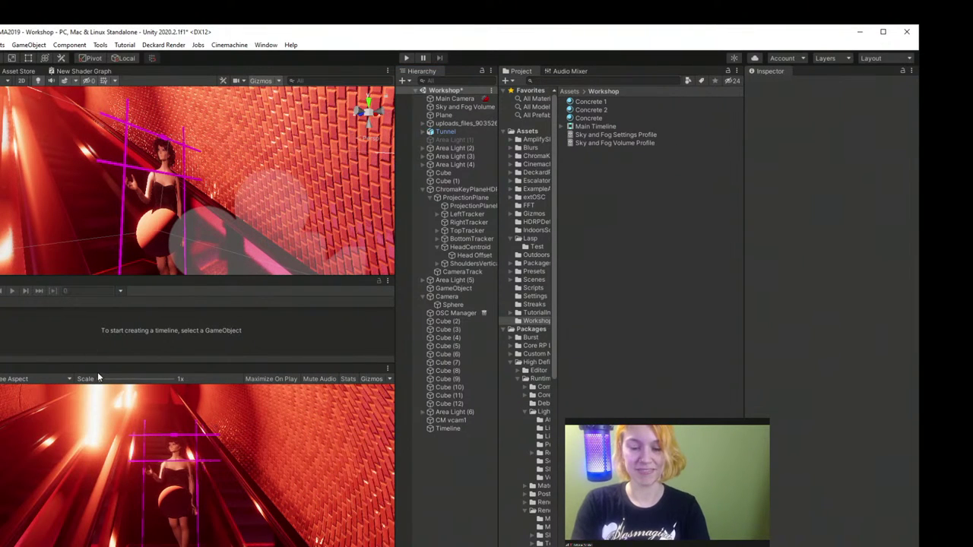
drag(105, 363, 106, 349)
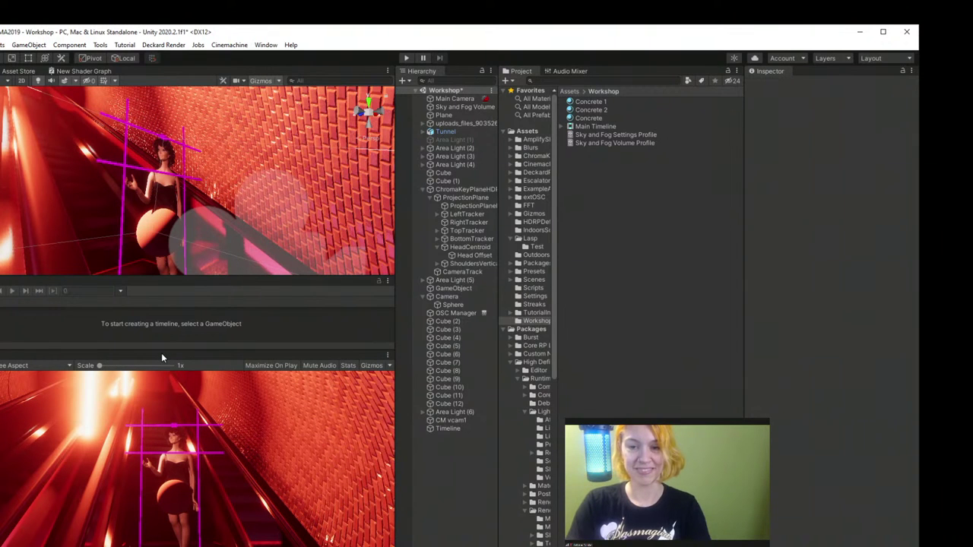
click(466, 272)
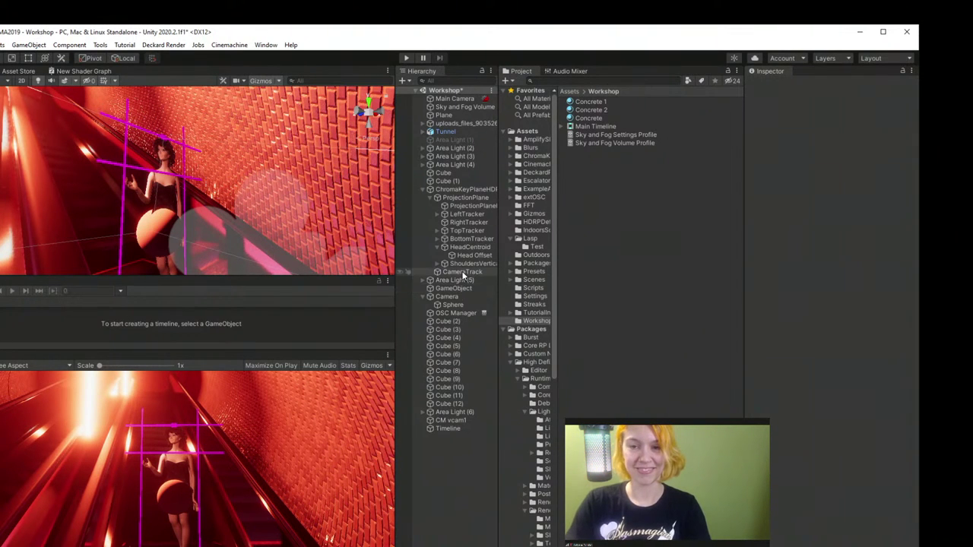
Step: Frame CameraTrack and drag it back down the tunnel to about X 0, Y -0.017, Z -3.003
click(471, 264)
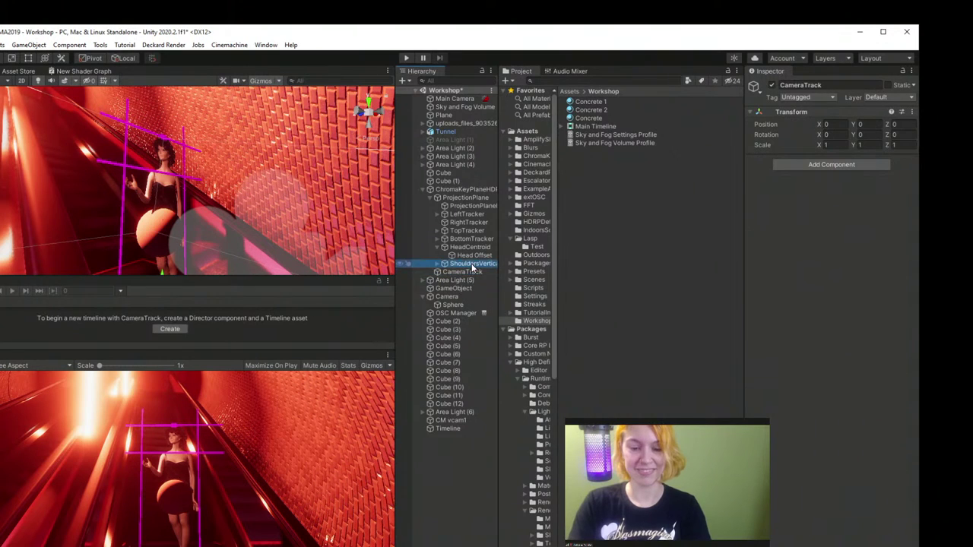
click(473, 256)
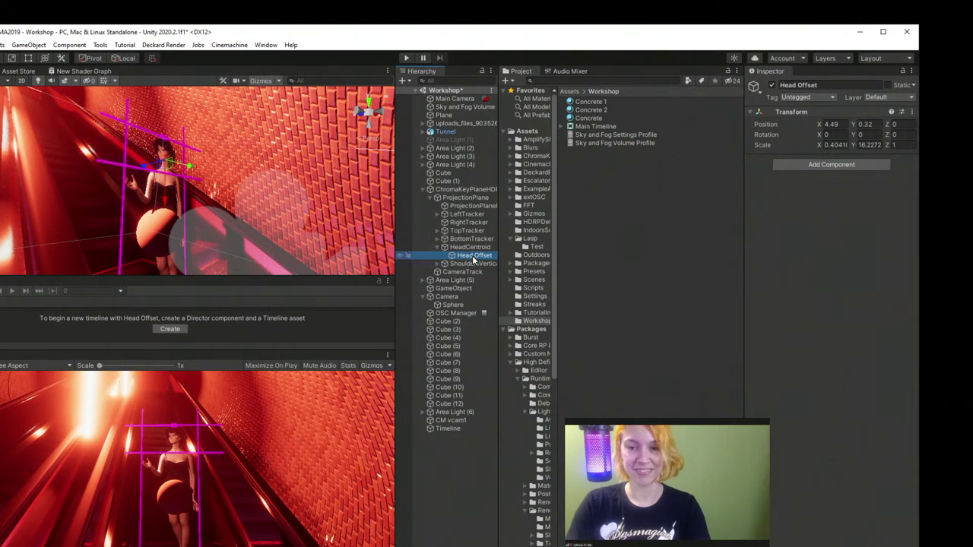
click(464, 273)
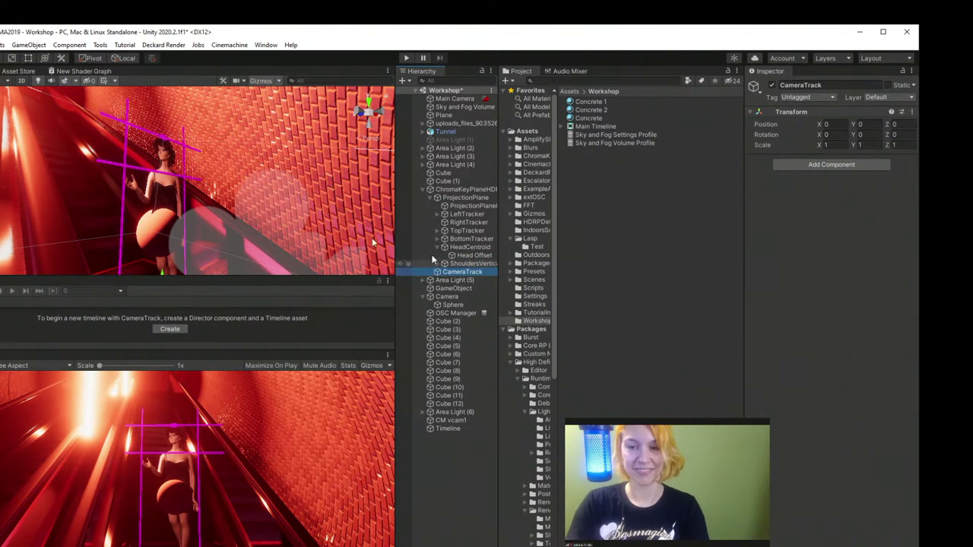
key(f)
drag(148, 238, 189, 237)
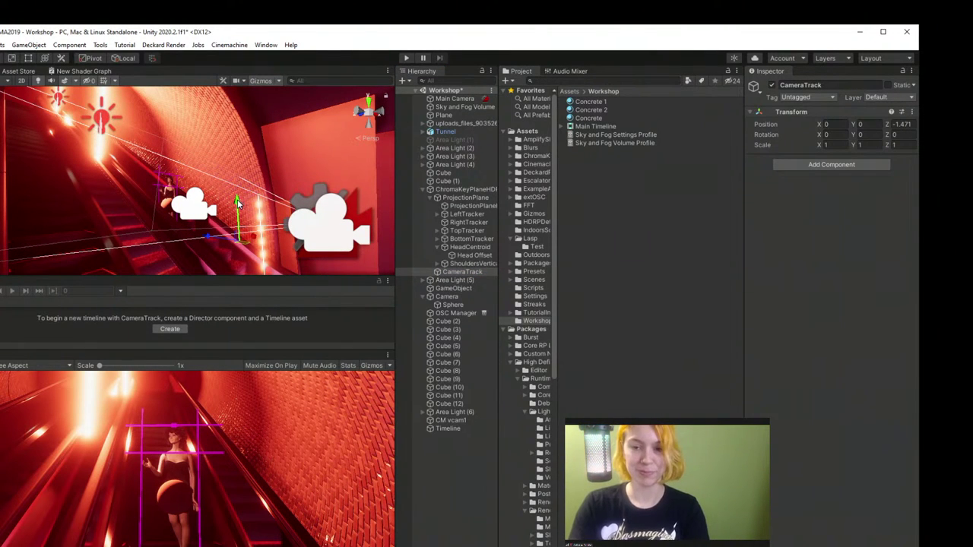
drag(238, 203, 245, 204)
drag(207, 234, 316, 236)
middle_drag(315, 236, 290, 248)
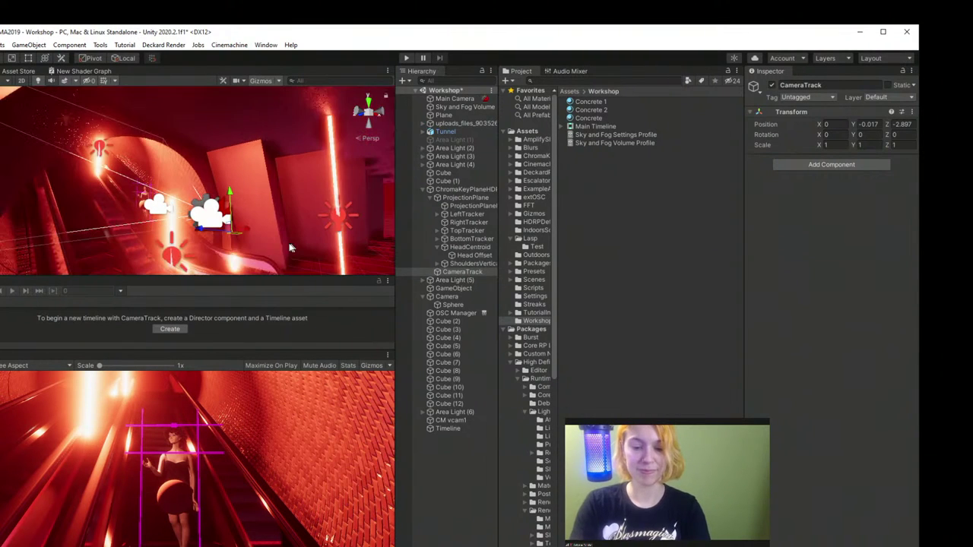
drag(201, 233, 208, 237)
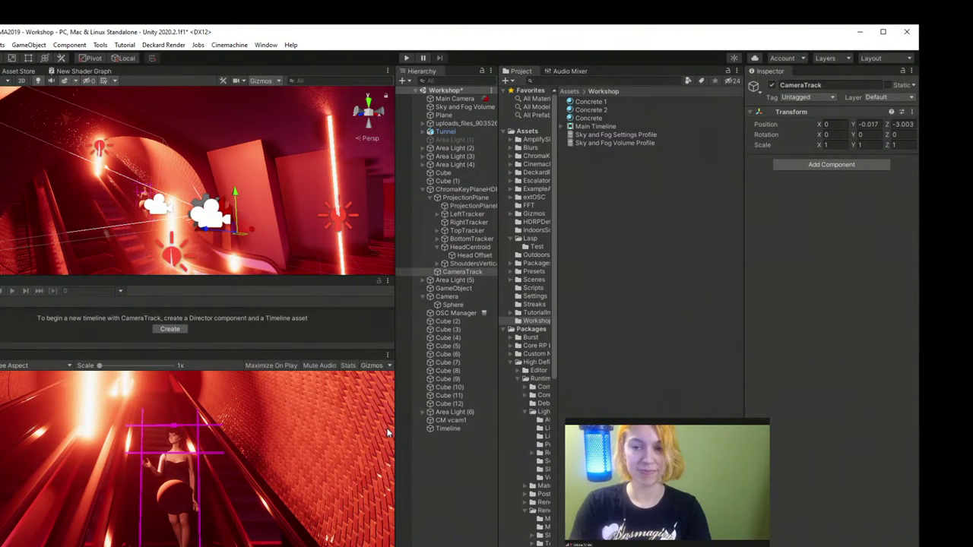
click(451, 420)
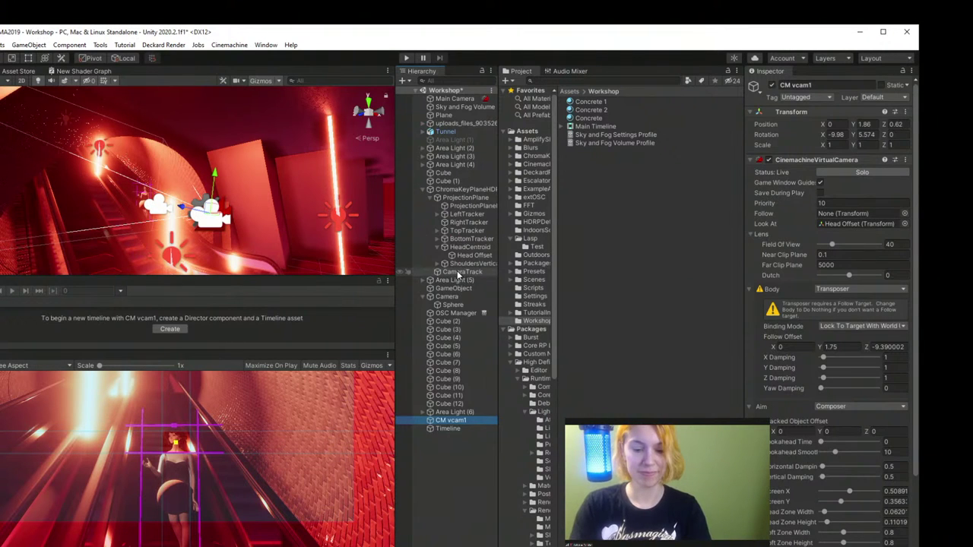
Step: Assign CameraTrack as CM vcam1's Follow target
drag(457, 271, 848, 218)
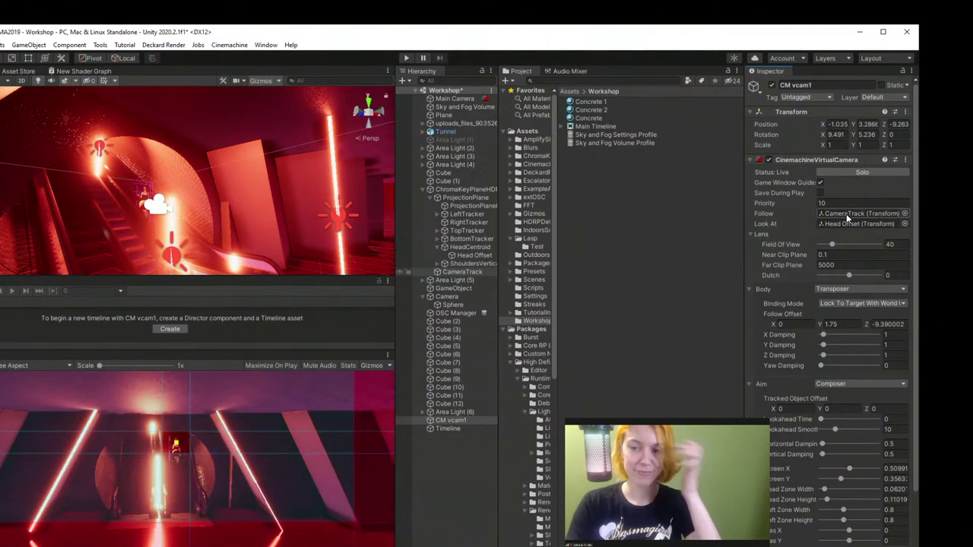
middle_drag(190, 182, 214, 209)
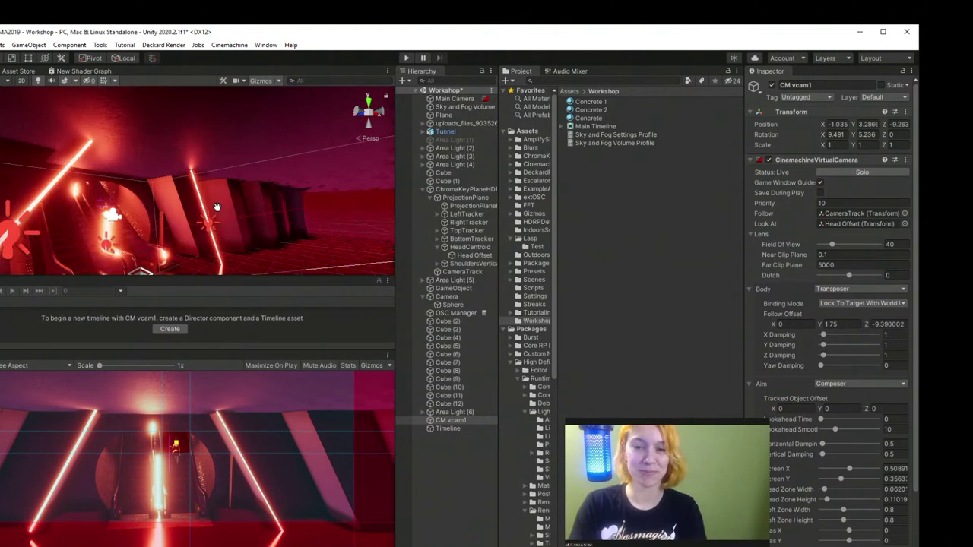
click(464, 272)
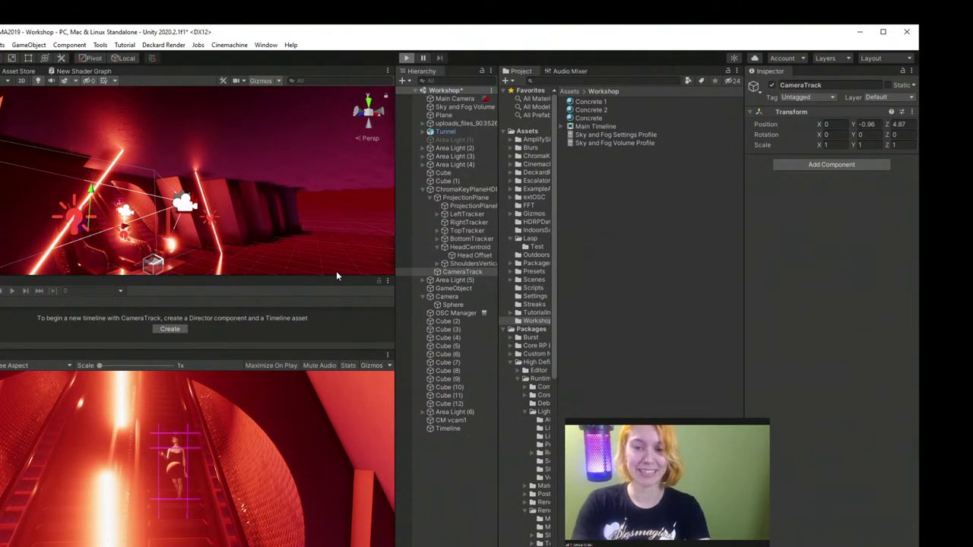
Step: Play-test the camera following CameraTrack, stop, and collapse the ProjectionPlane branch
key(ctrl+p)
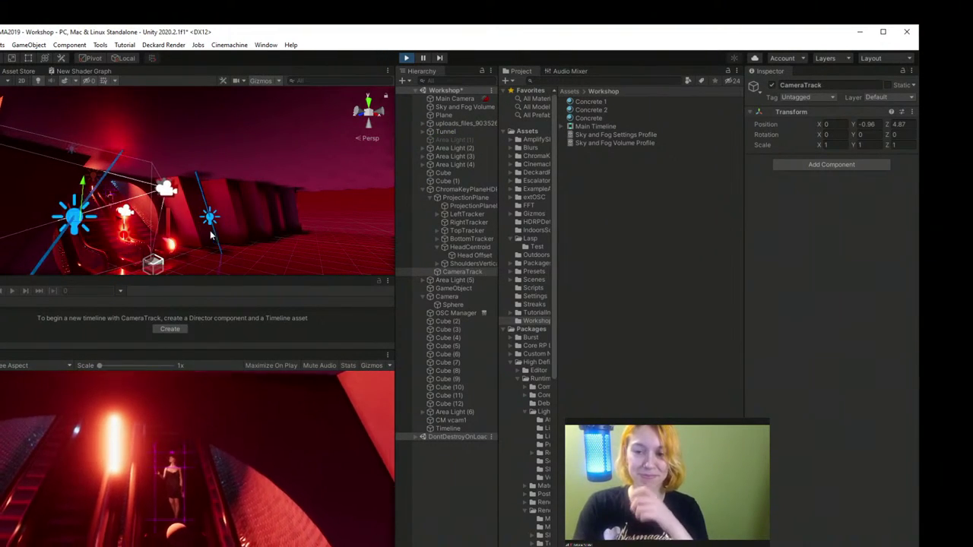
click(459, 272)
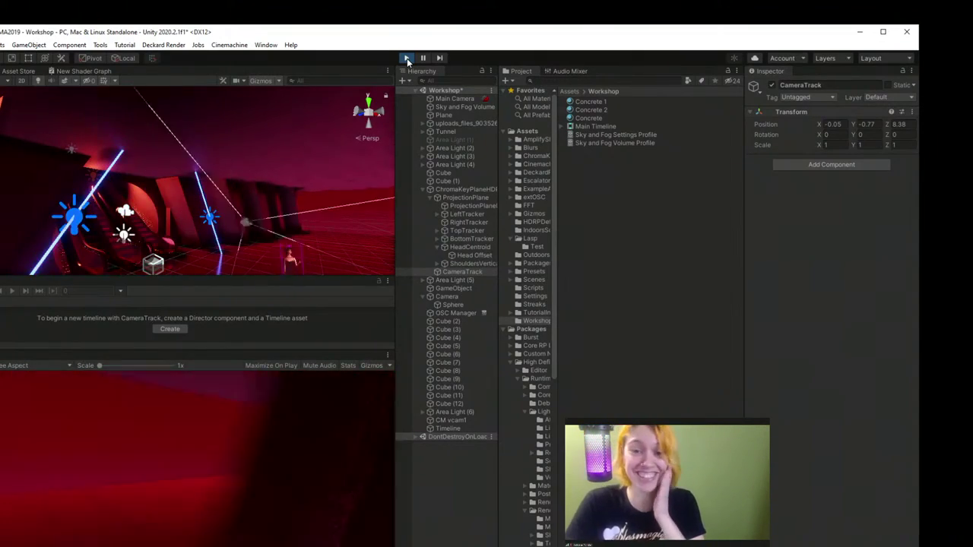
click(406, 58)
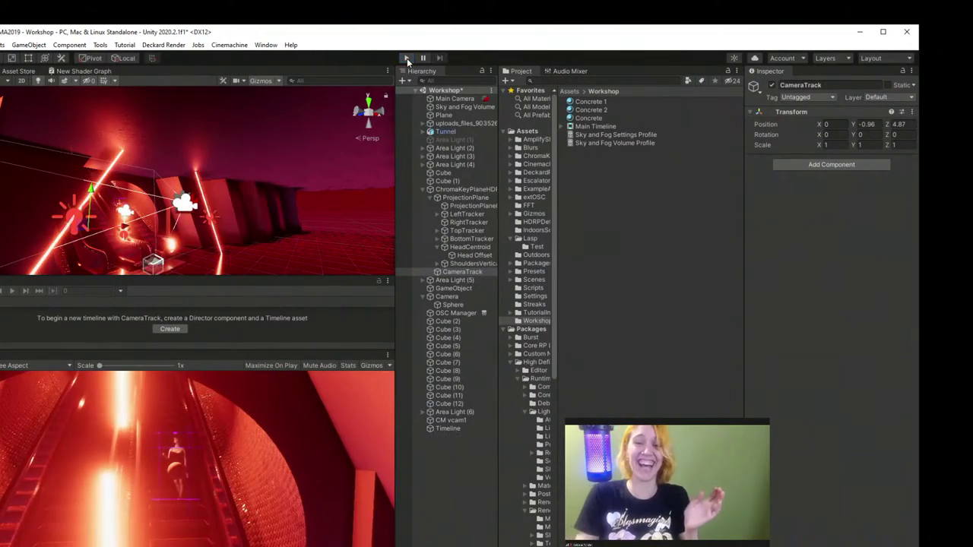
click(452, 272)
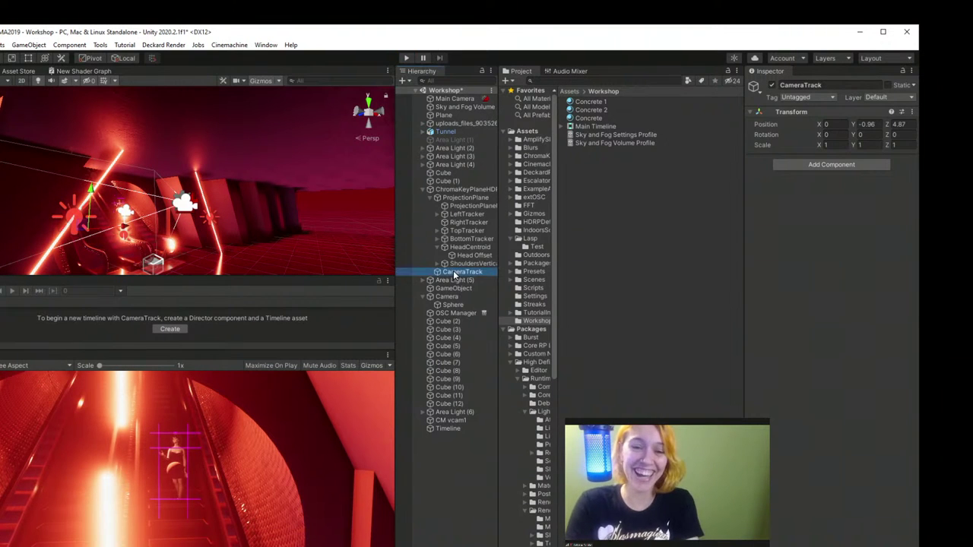
click(430, 198)
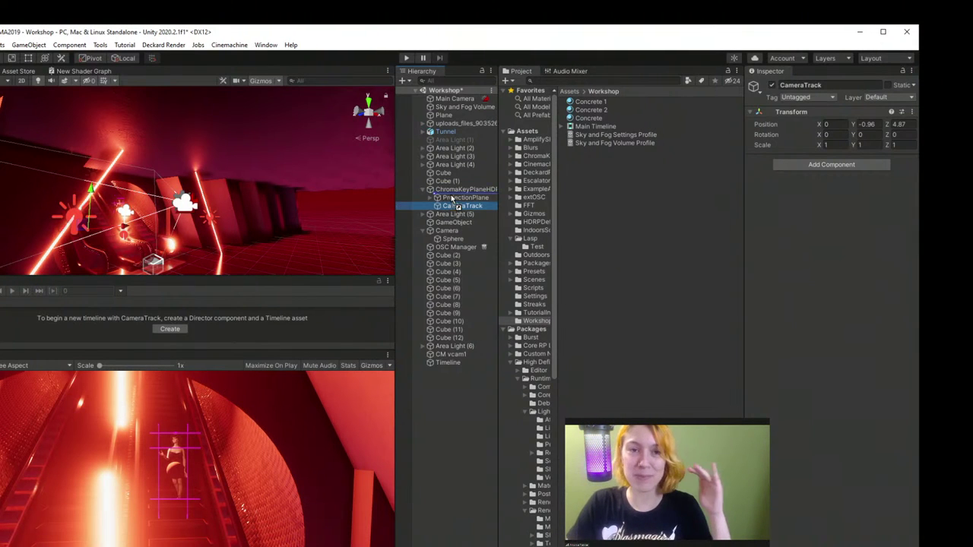
Step: Place CameraTrack above ProjectionPlane and expand ProjectionPlane to show its trackers
drag(452, 198, 451, 199)
click(457, 206)
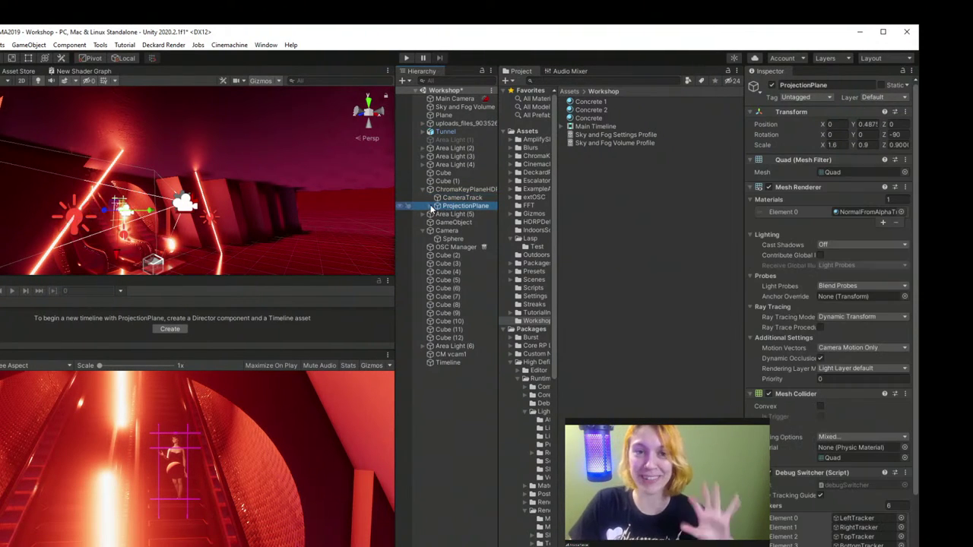
click(435, 207)
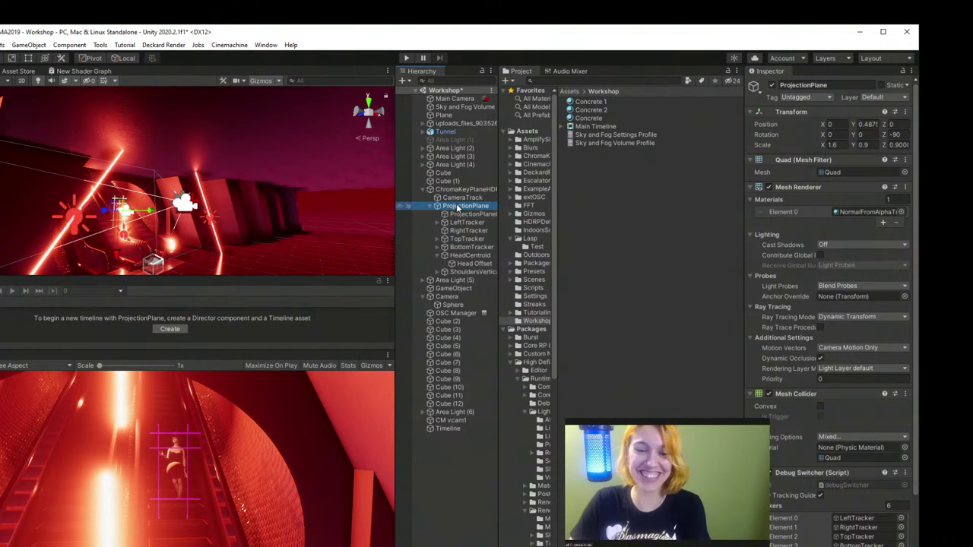
click(458, 198)
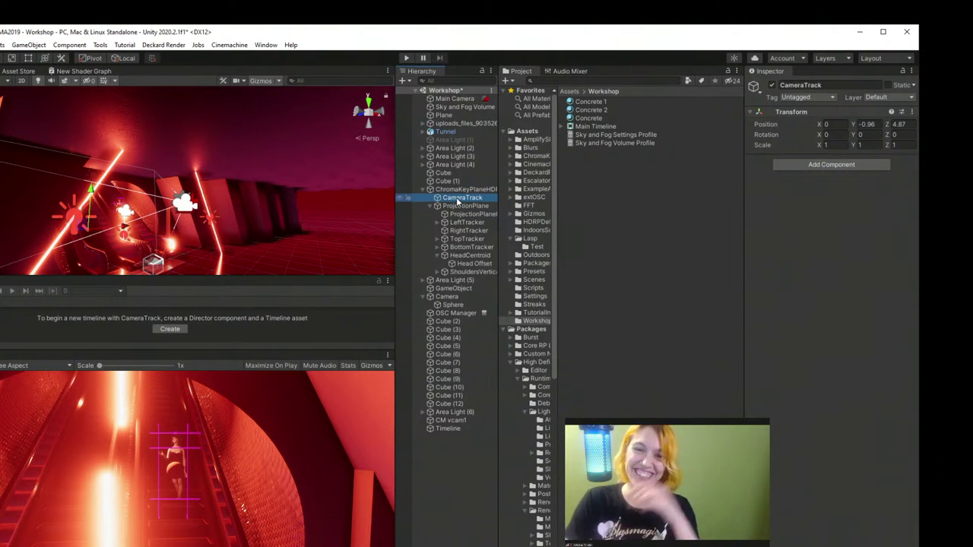
Step: Disable the chroma key plane's Chroma Look At Camera component
click(462, 189)
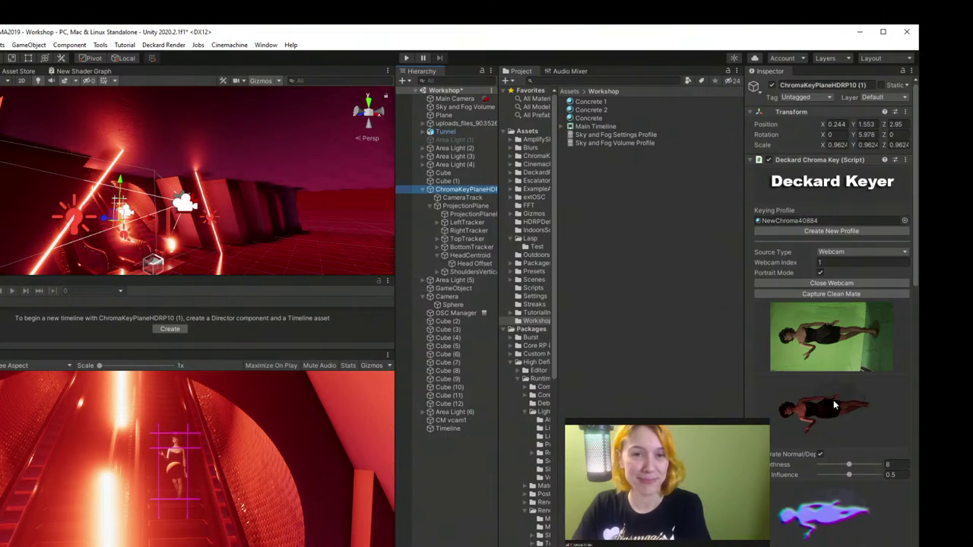
scroll(837, 417, down, 10)
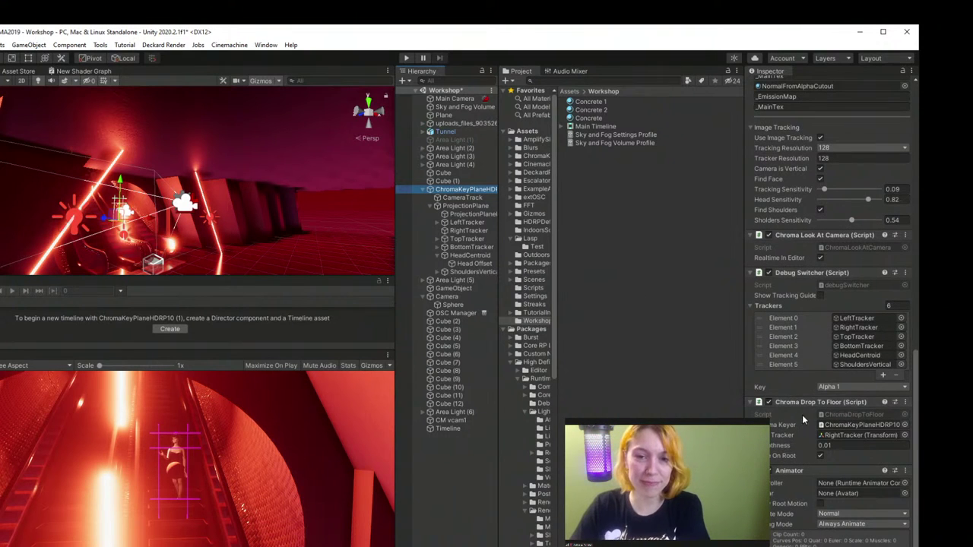
click(768, 236)
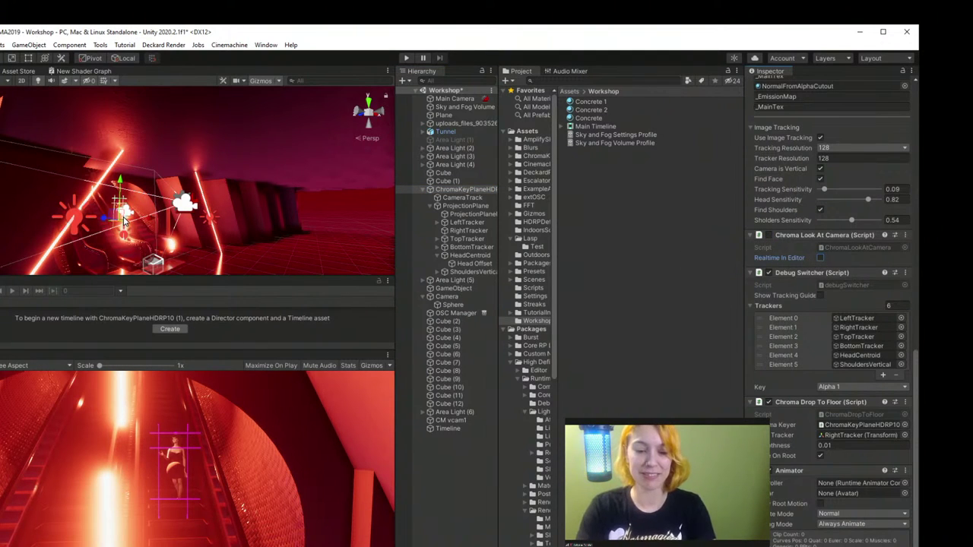
click(456, 197)
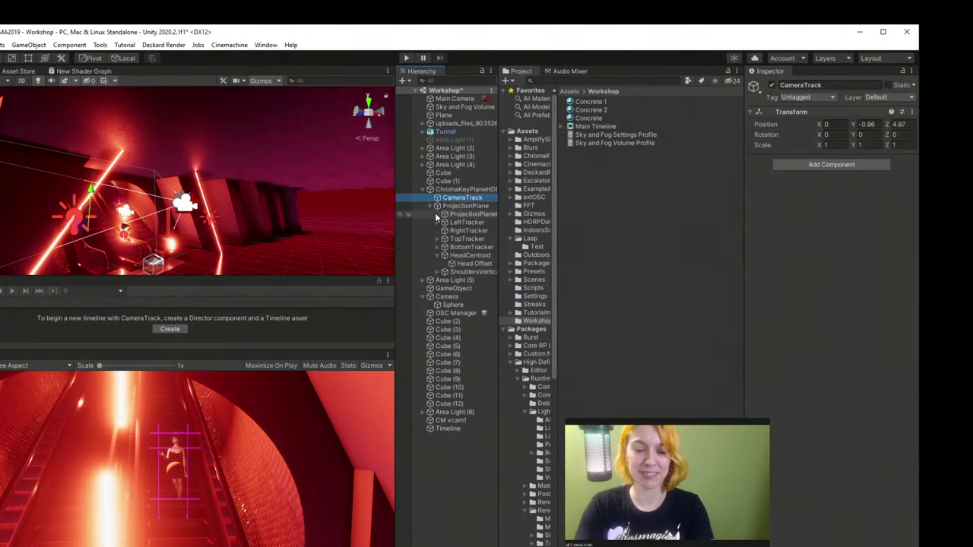
Step: Play the scene and lower CameraTrack along the tunnel to about X 0.02, Y -1.07, Z 8.37
click(405, 58)
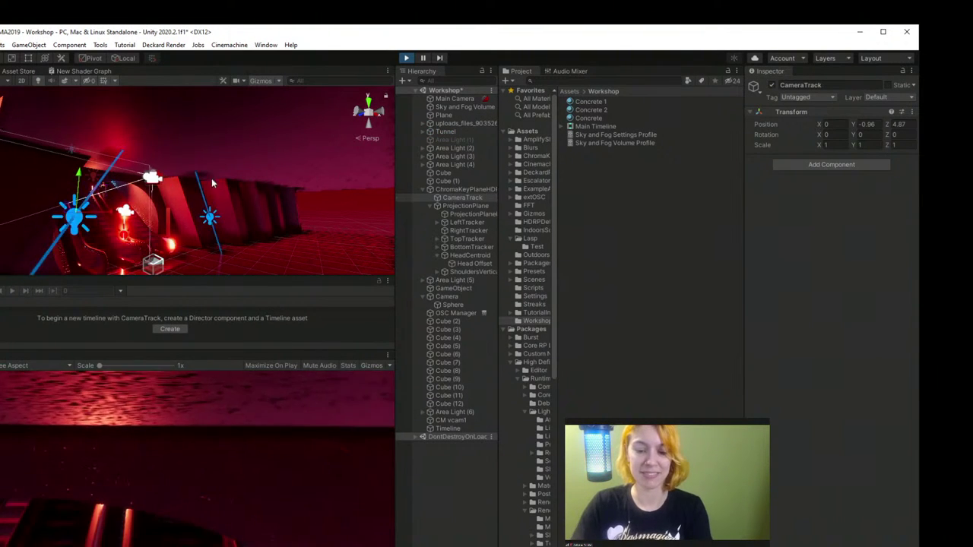
key(f)
mouse_move(103, 238)
right_down()
mouse_move(76, 167)
mouse_move(76, 232)
mouse_move(130, 311)
mouse_move(83, 272)
mouse_move(109, 254)
right_up()
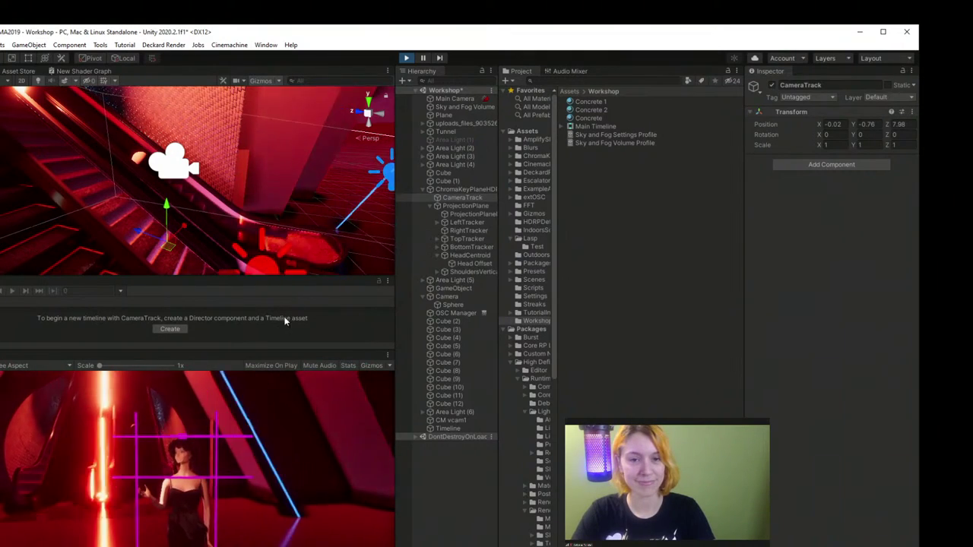
drag(166, 205, 176, 232)
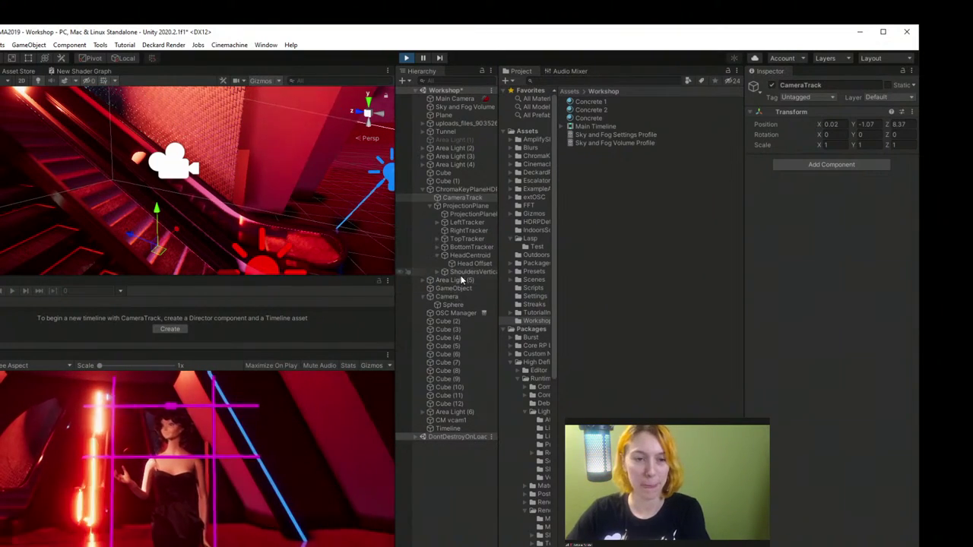
Step: Copy CameraTrack's Transform component with its play-mode position still applied
click(437, 256)
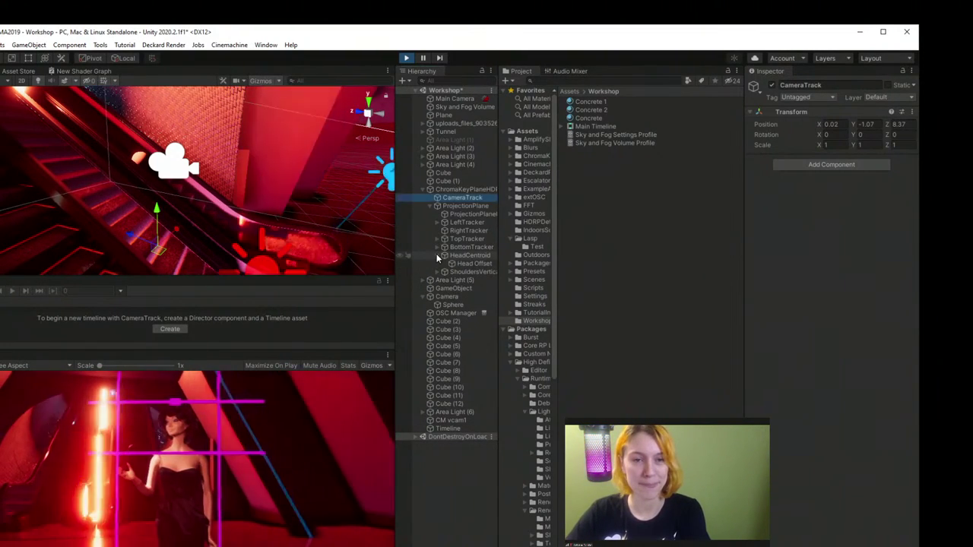
right_click(460, 201)
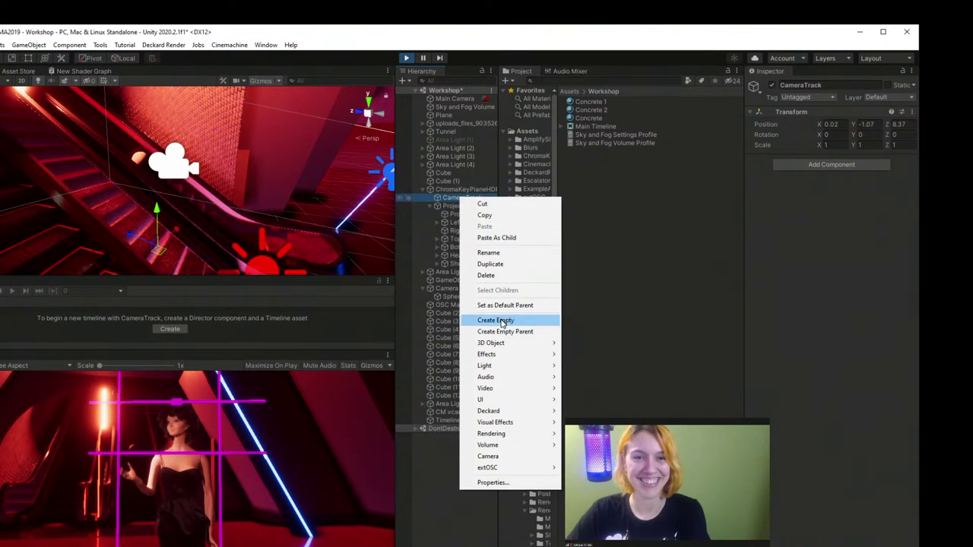
click(917, 86)
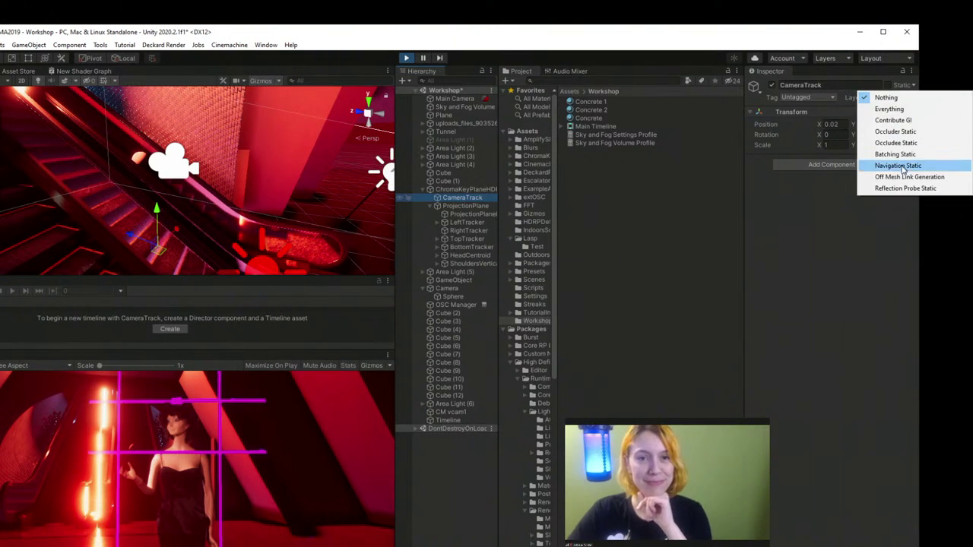
click(815, 113)
click(912, 112)
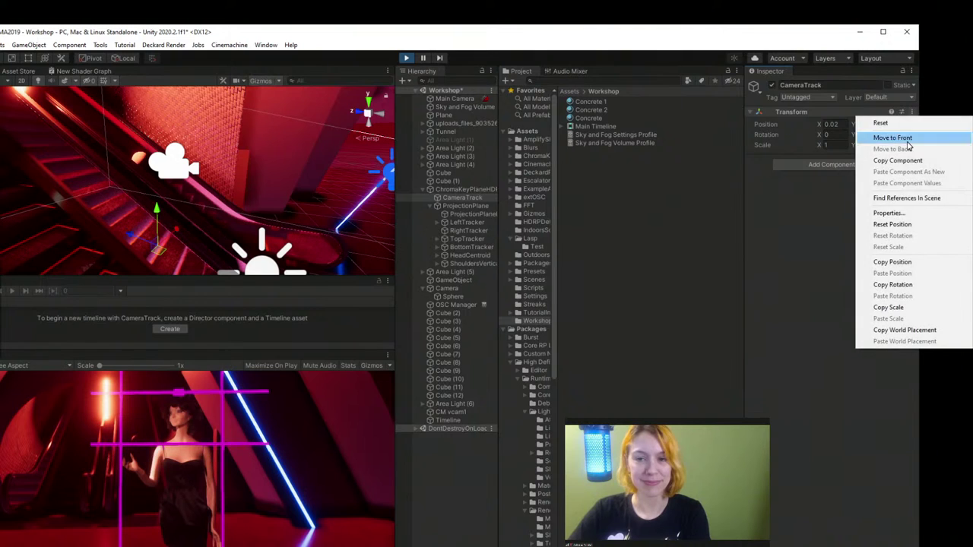
click(909, 262)
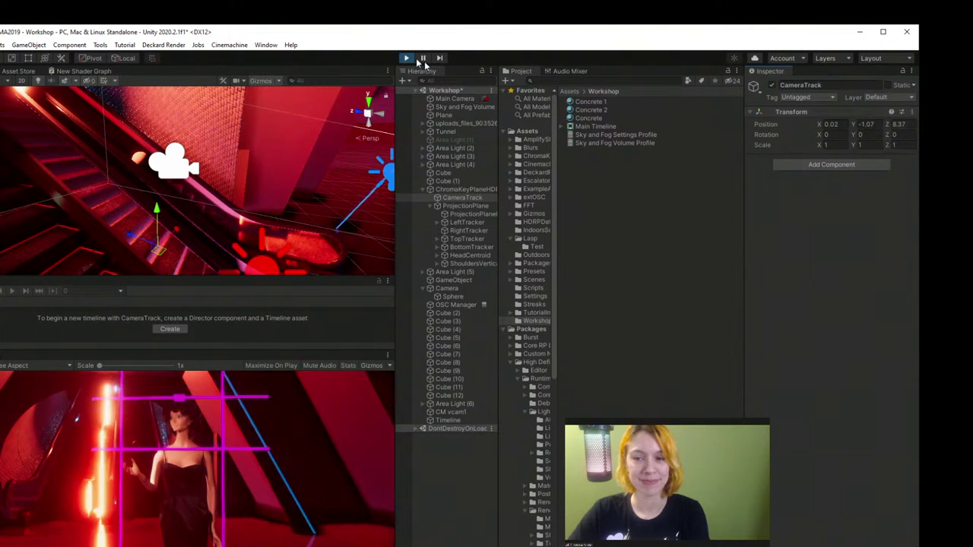
click(912, 111)
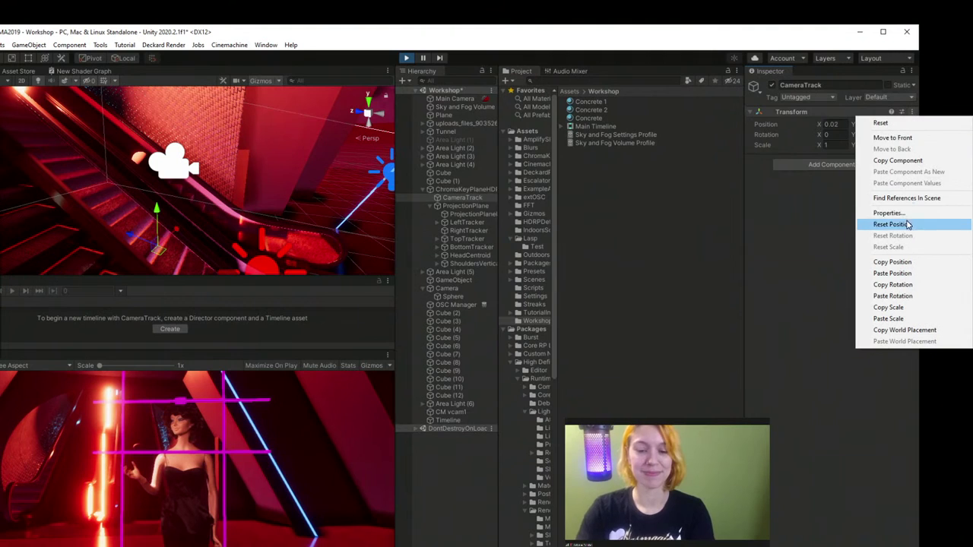
click(895, 160)
Step: Stop play mode and paste the copied Transform values back onto CameraTrack
click(406, 59)
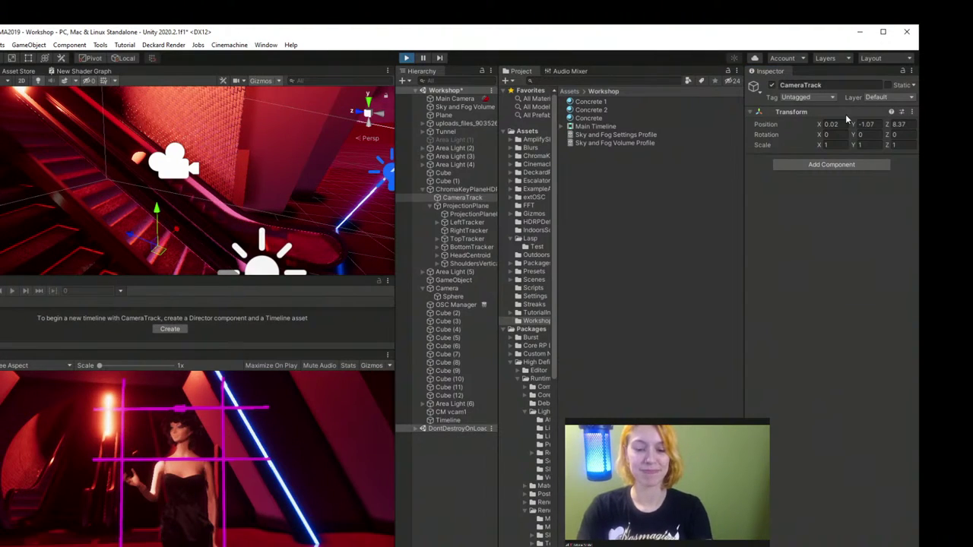
click(912, 111)
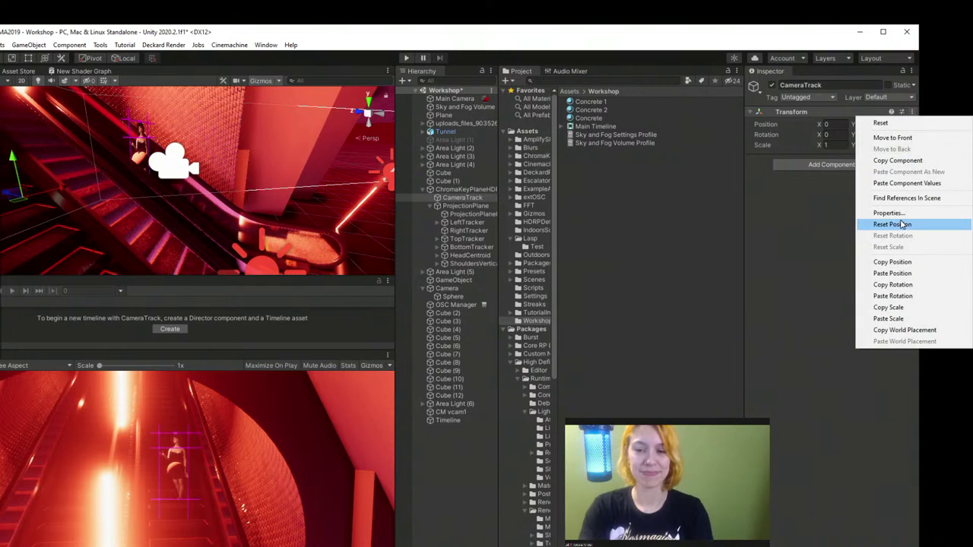
click(907, 184)
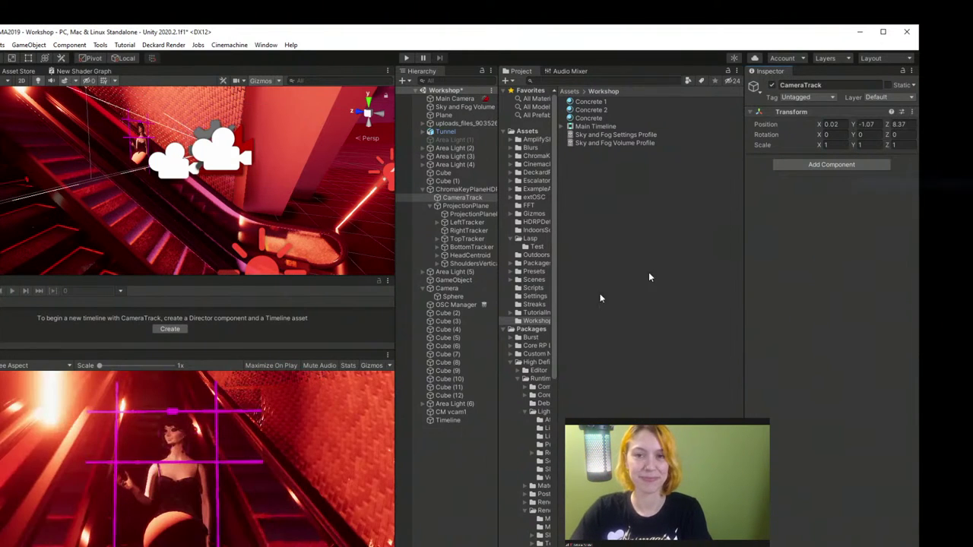
click(428, 486)
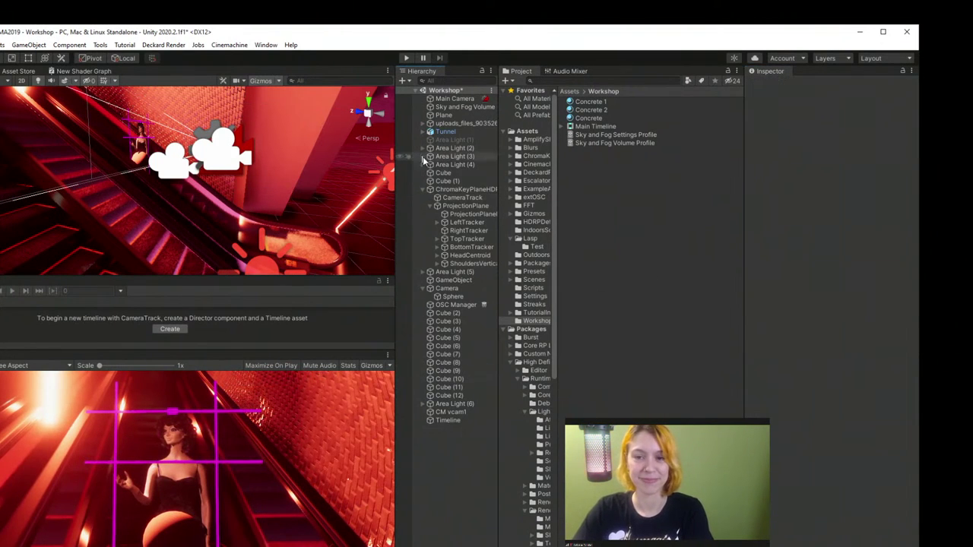
Step: Play-test the scene while enlarging the Game, Scene and Timeline panels, then stop playing
click(407, 58)
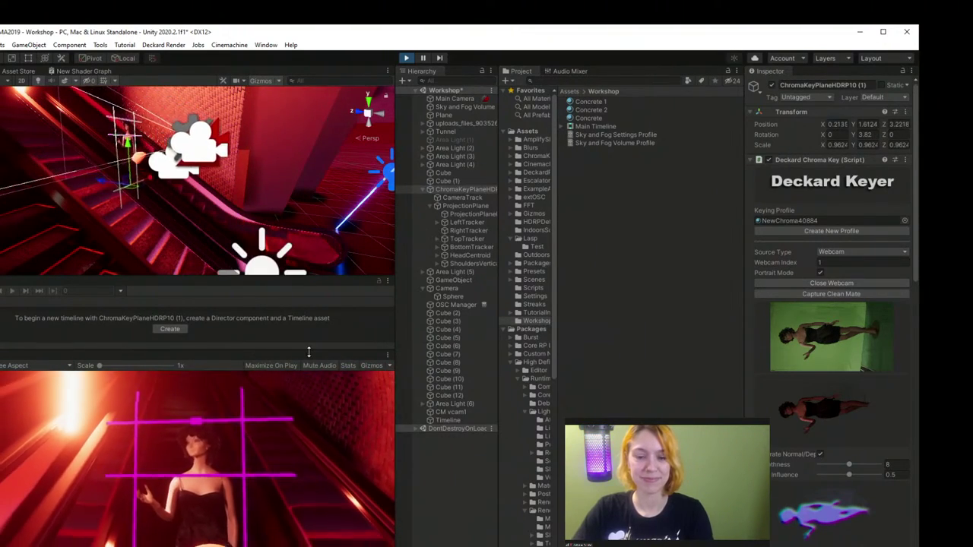
drag(306, 352, 312, 278)
drag(394, 339, 554, 342)
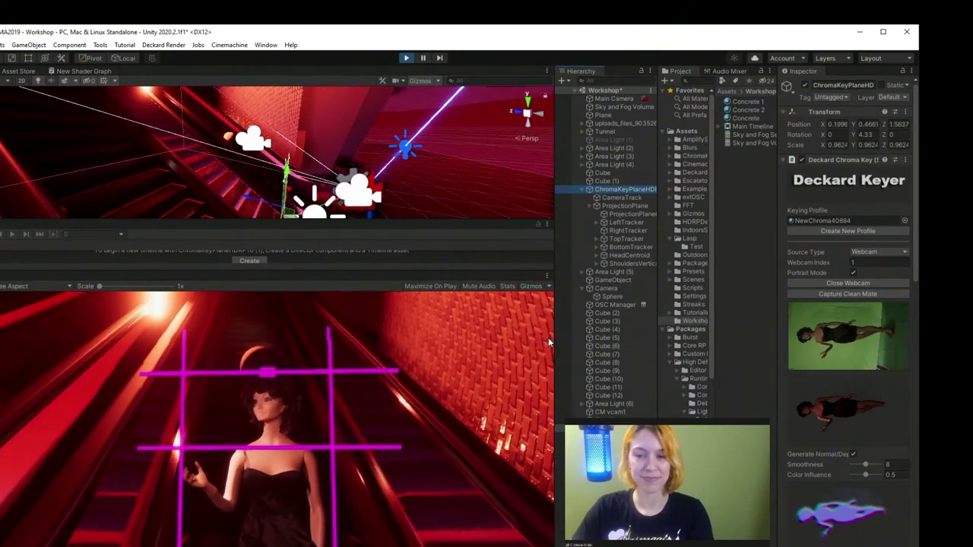
drag(553, 337, 482, 336)
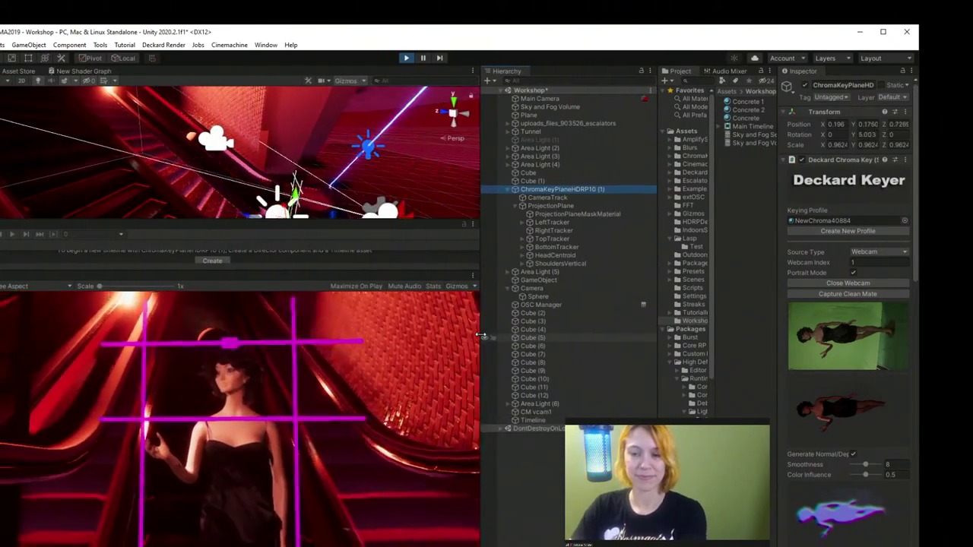
drag(206, 278, 204, 301)
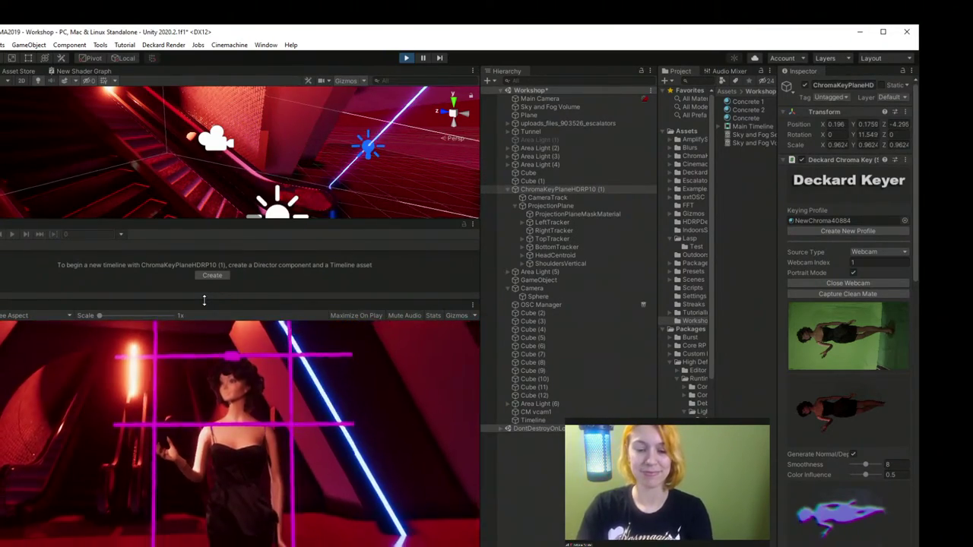
click(407, 58)
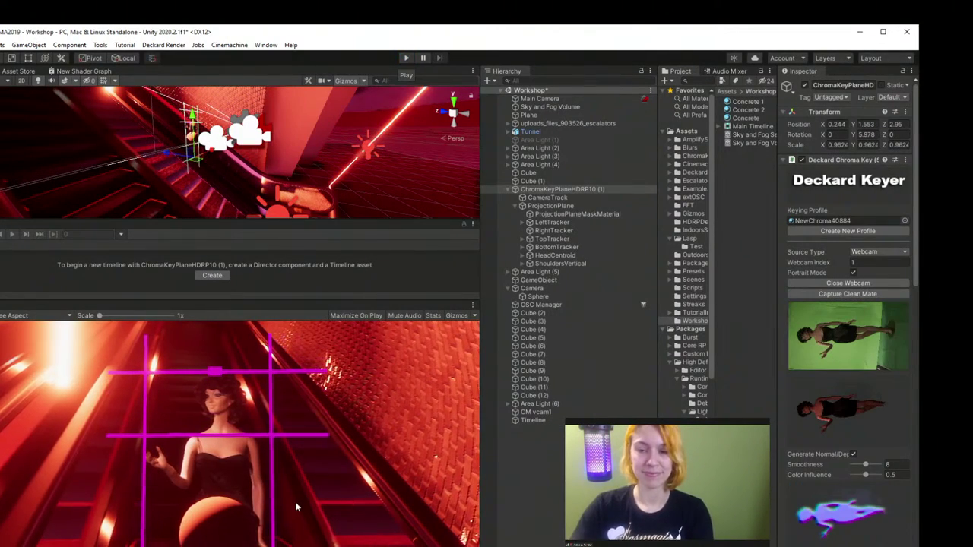
click(523, 497)
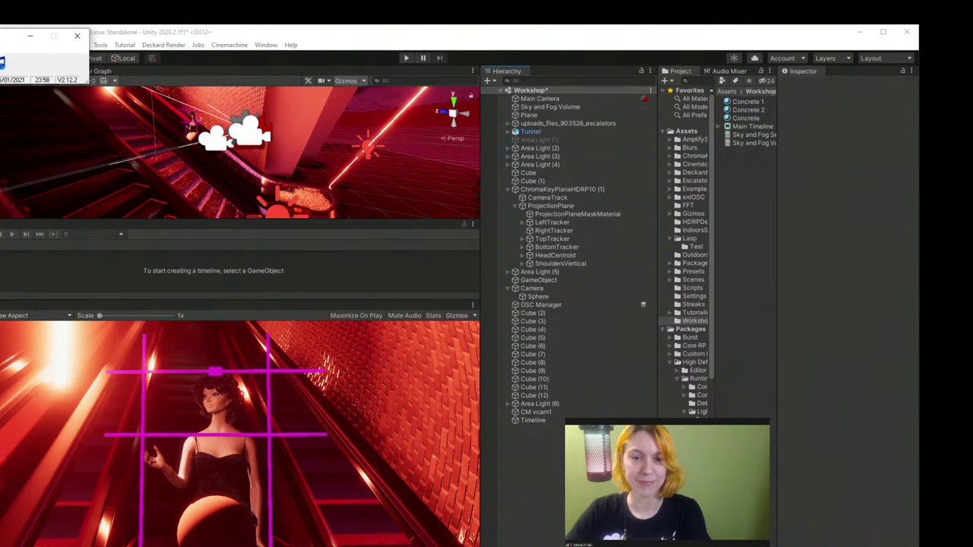
Step: Set DMXControl's language to English under Konfiguration and acknowledge the restart notice
click(218, 140)
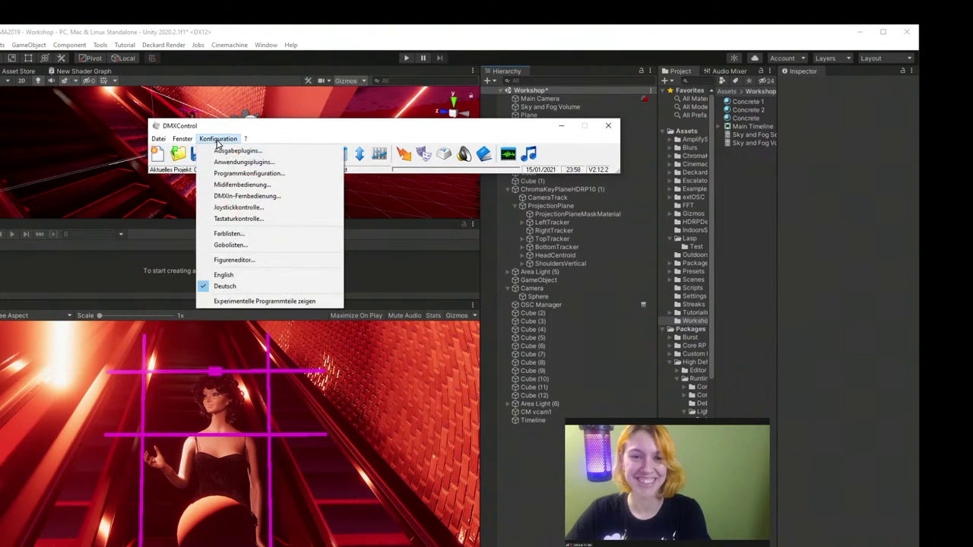
click(234, 260)
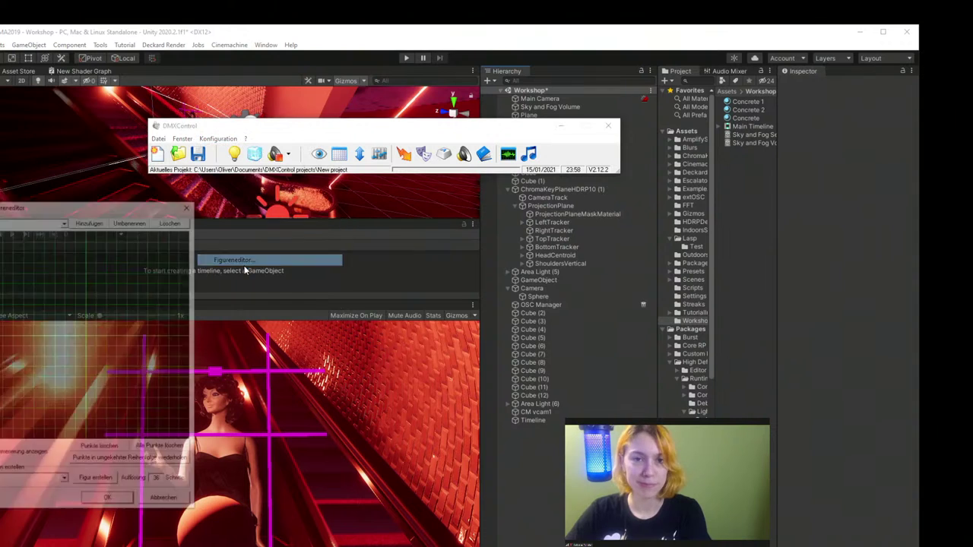
click(190, 205)
click(219, 139)
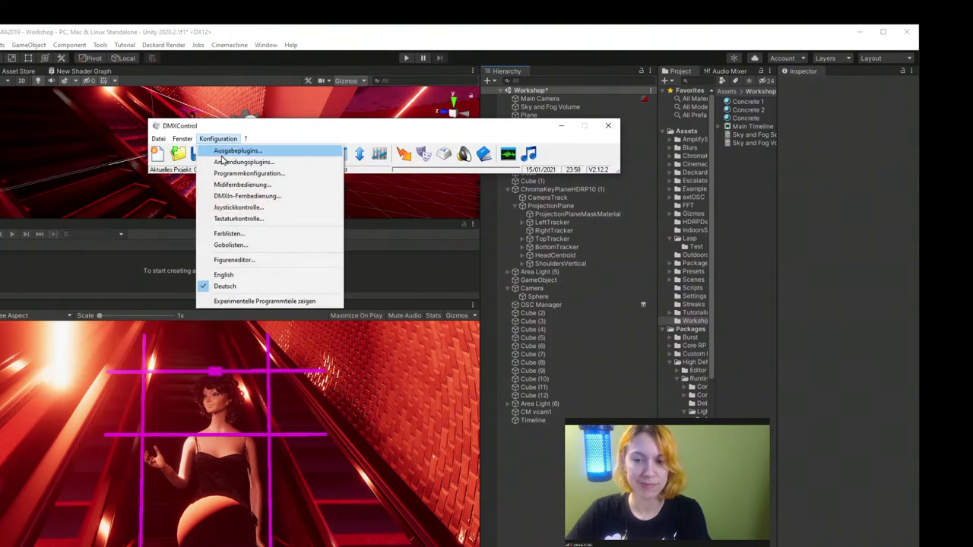
click(240, 275)
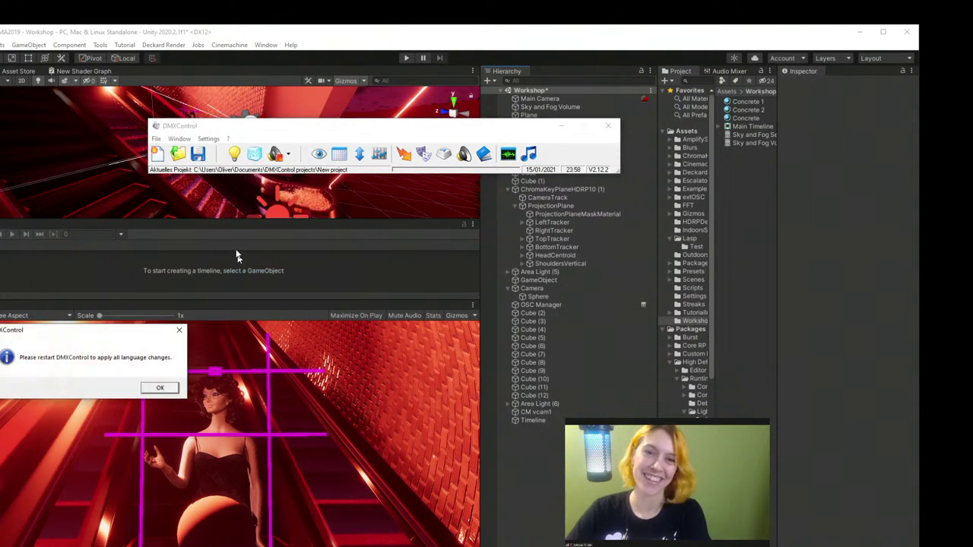
click(159, 389)
Step: Quit DMXControl, confirming the exit prompt
click(178, 140)
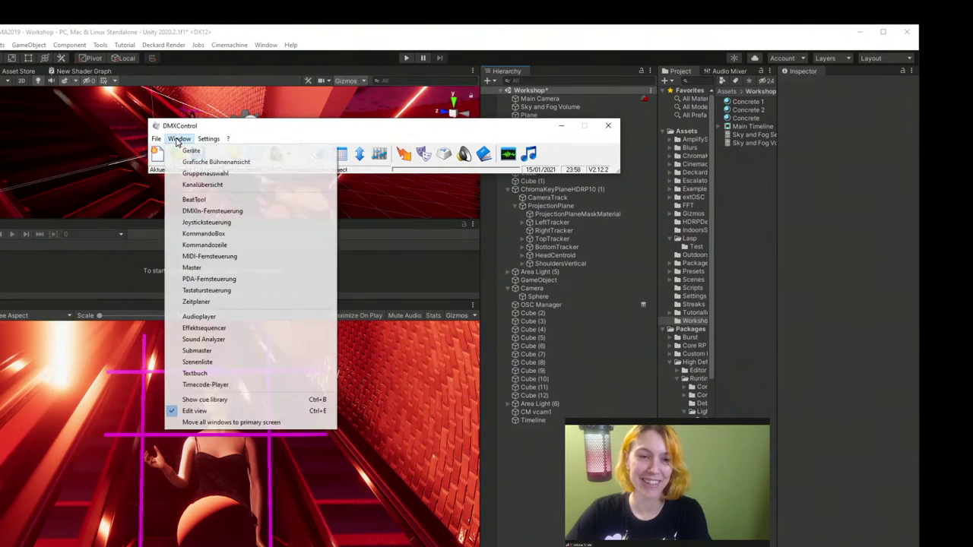
click(387, 127)
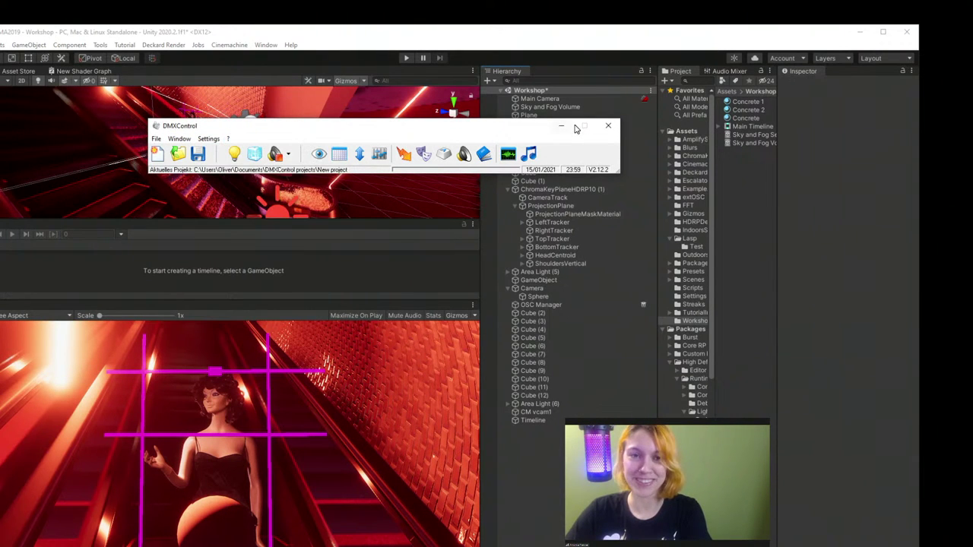
click(609, 126)
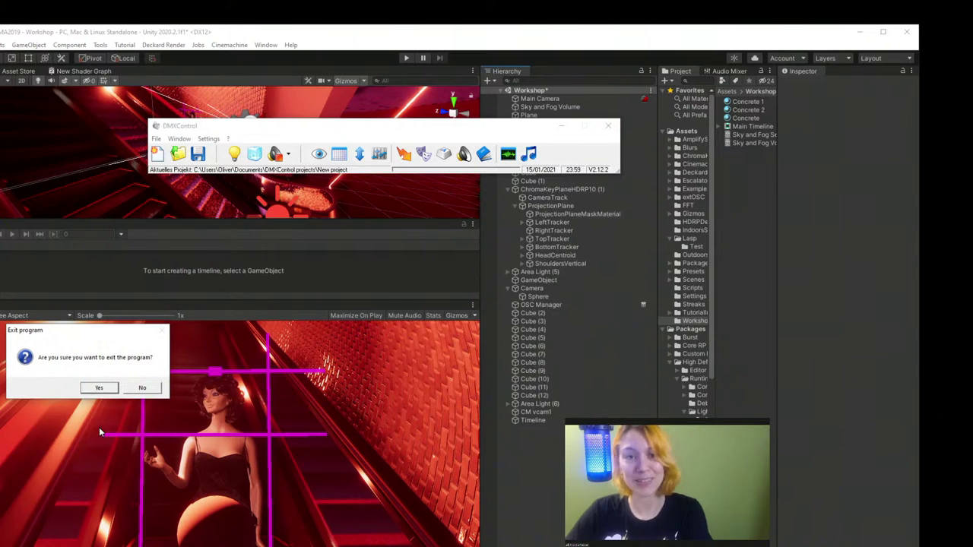
click(114, 390)
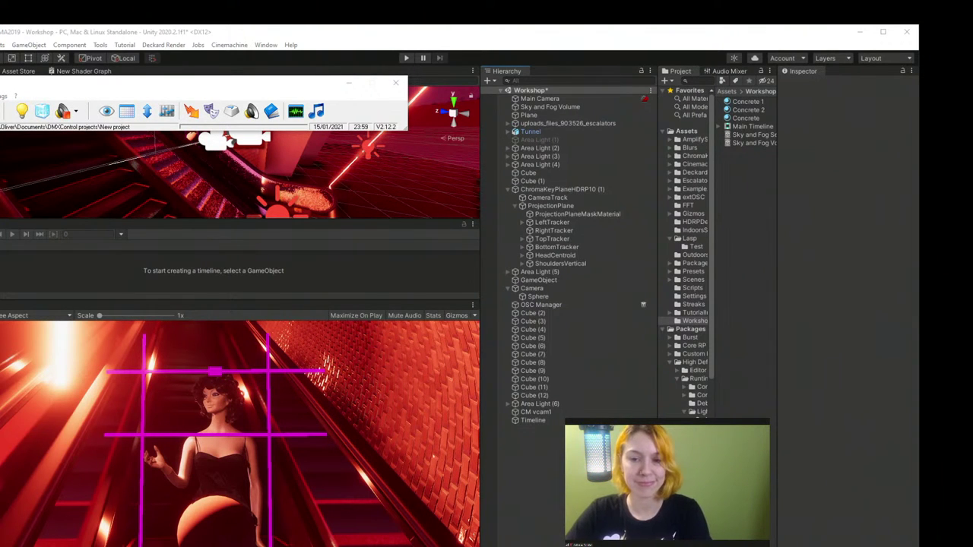
click(348, 82)
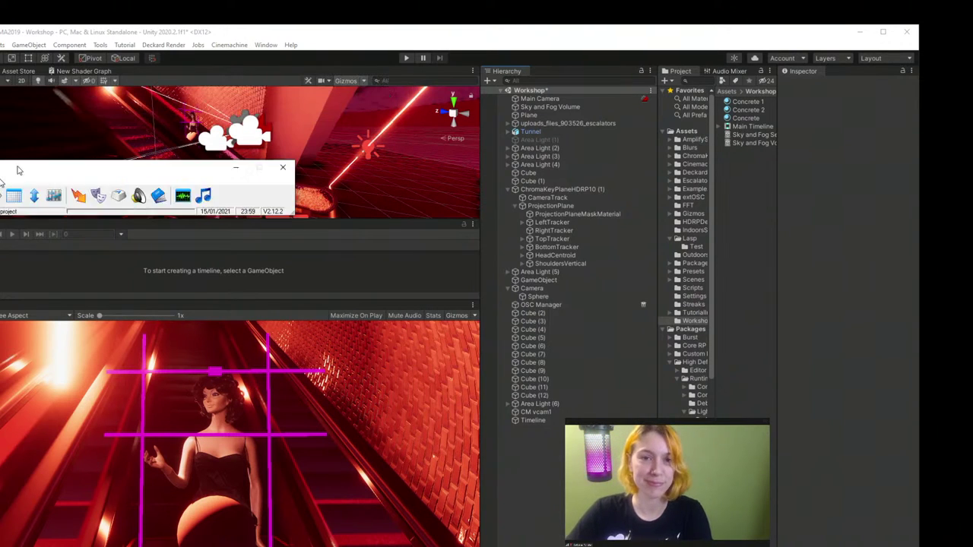
Step: Enter Play mode to preview the keyed performer in the red tunnel
click(406, 57)
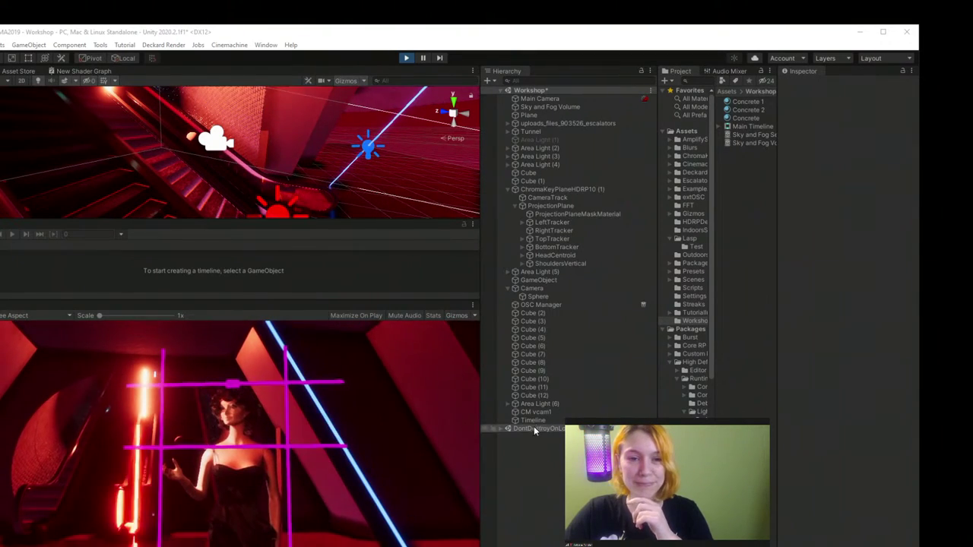
Step: Stop the preview, heighten the Timeline panel, and select the Timeline object to show Main Timeline
click(535, 422)
click(539, 403)
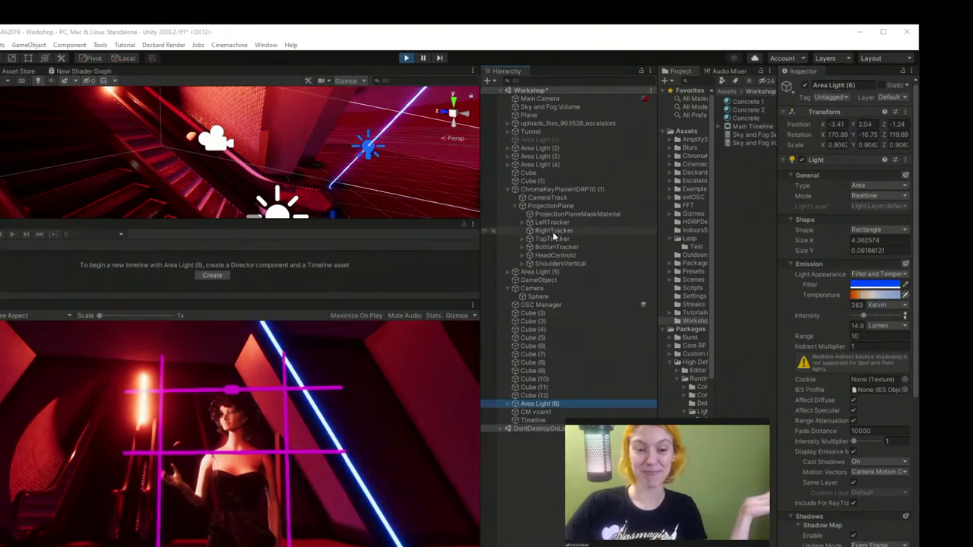
click(542, 195)
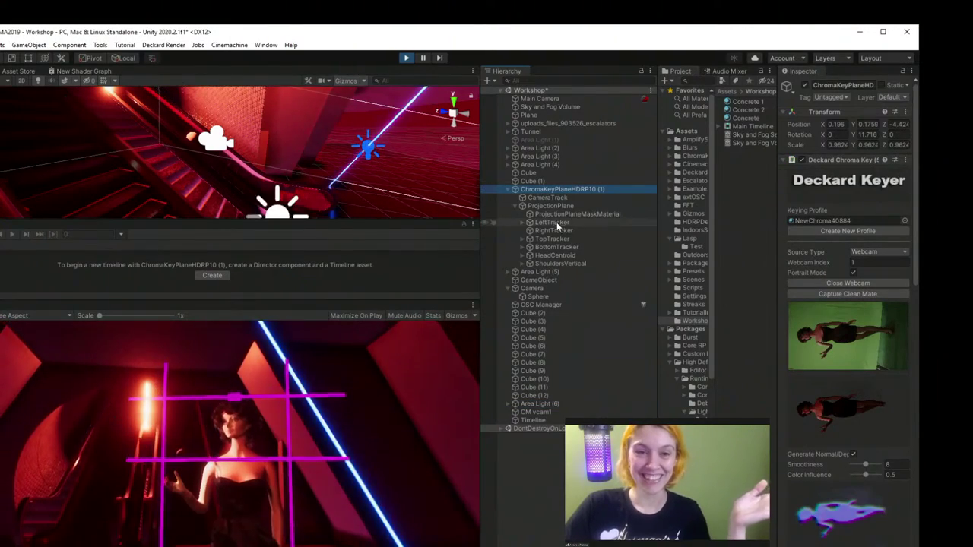
click(554, 230)
click(406, 58)
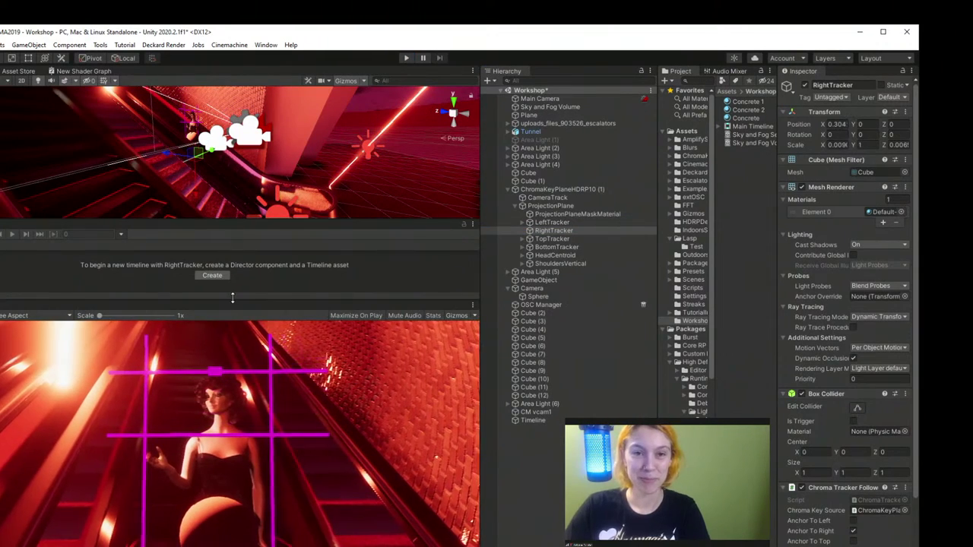
drag(232, 299, 236, 346)
click(531, 421)
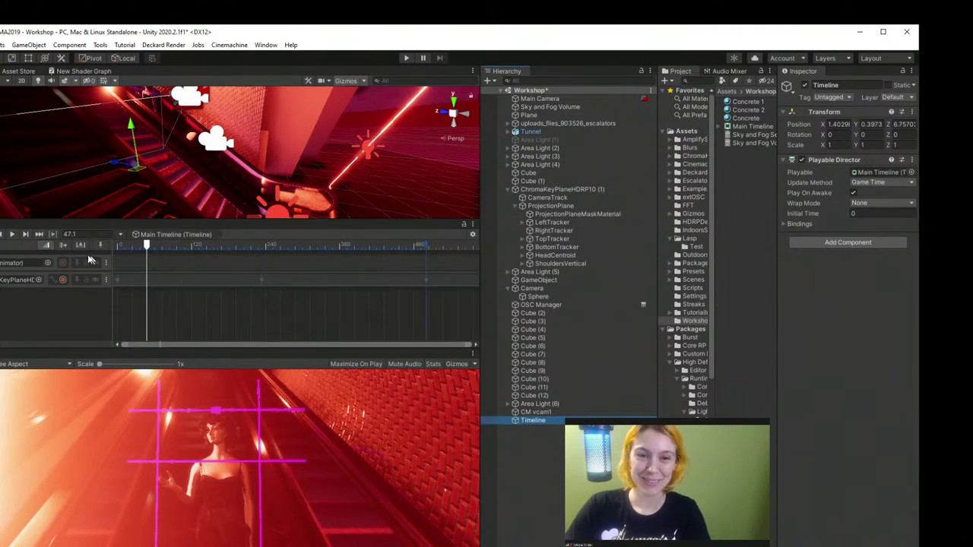
Step: Rewind the Main Timeline playhead to frame 0 and select ChromaKeyPlaneHDRP10 (1)
drag(137, 249, 104, 245)
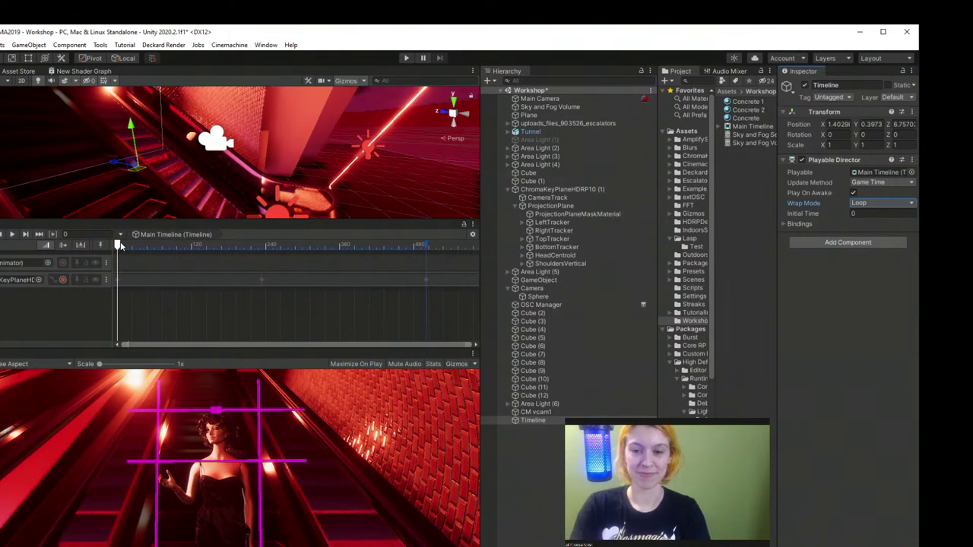
click(550, 190)
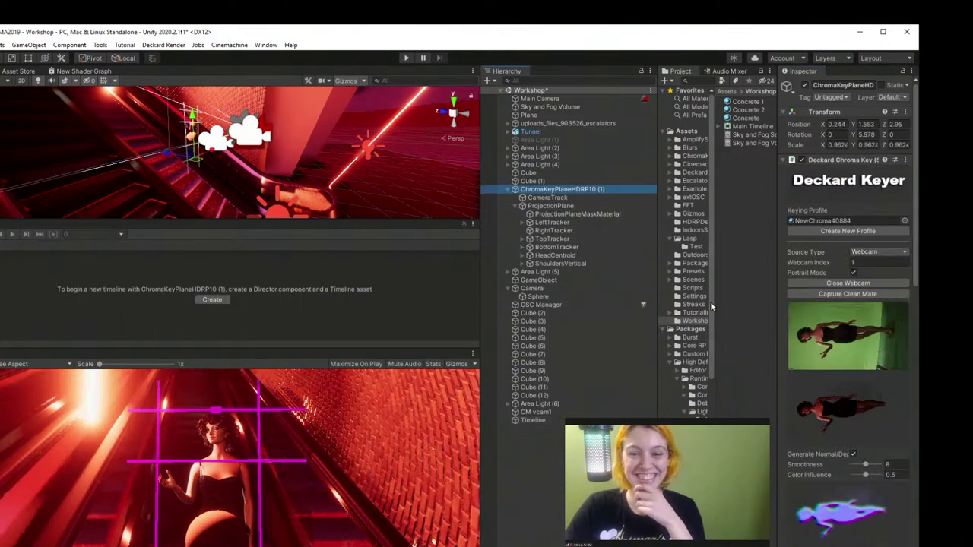
Step: Untick Show Tracking Guides in ProjectionPlane's Debug Switcher and play in a maximized Game view
click(556, 205)
scroll(863, 461, down, 3)
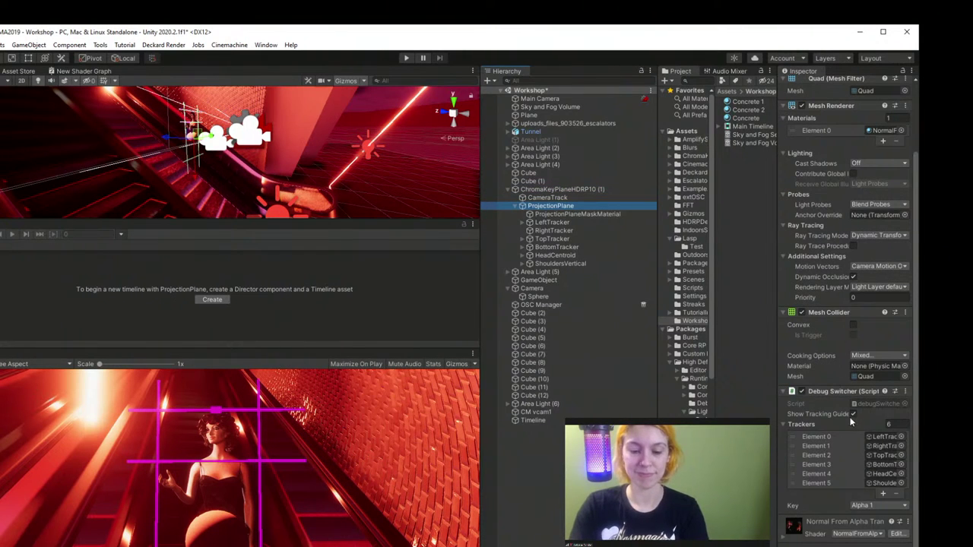
click(553, 483)
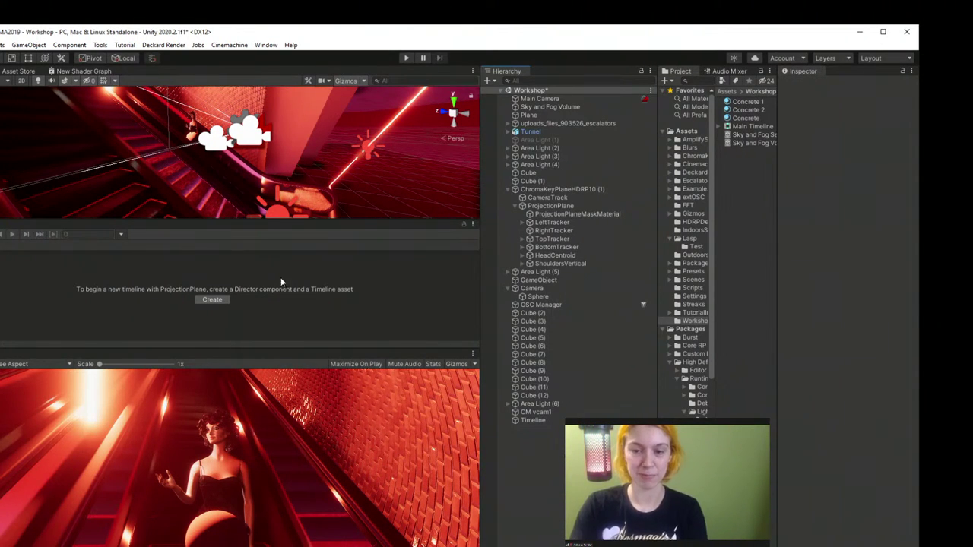
click(408, 59)
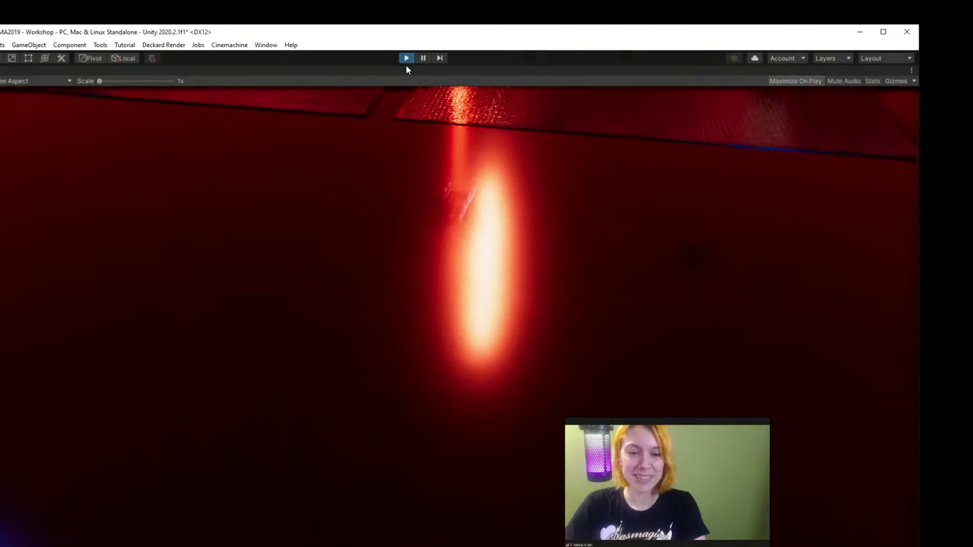
click(406, 65)
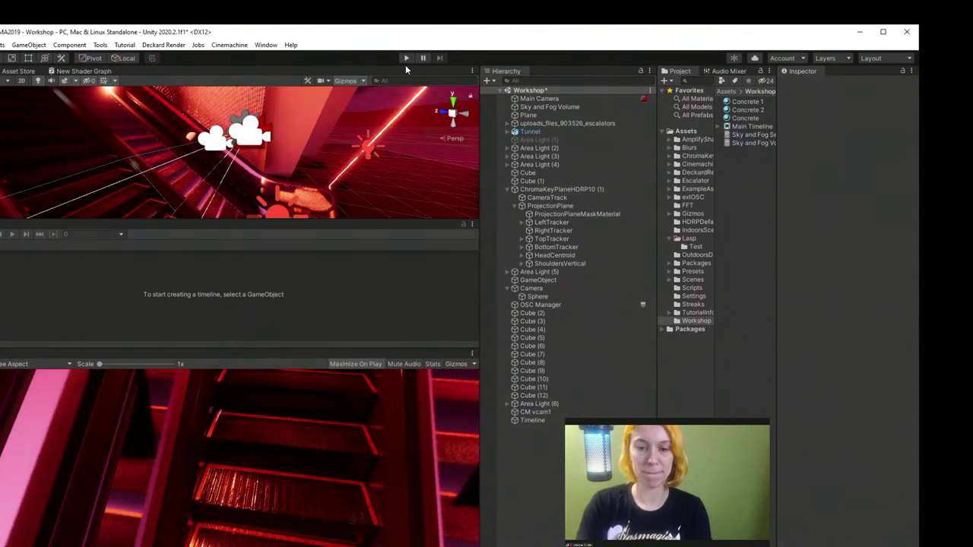
Step: Run a short playtest, enlarge the Scene view to look down the tunnel, then play again
click(406, 59)
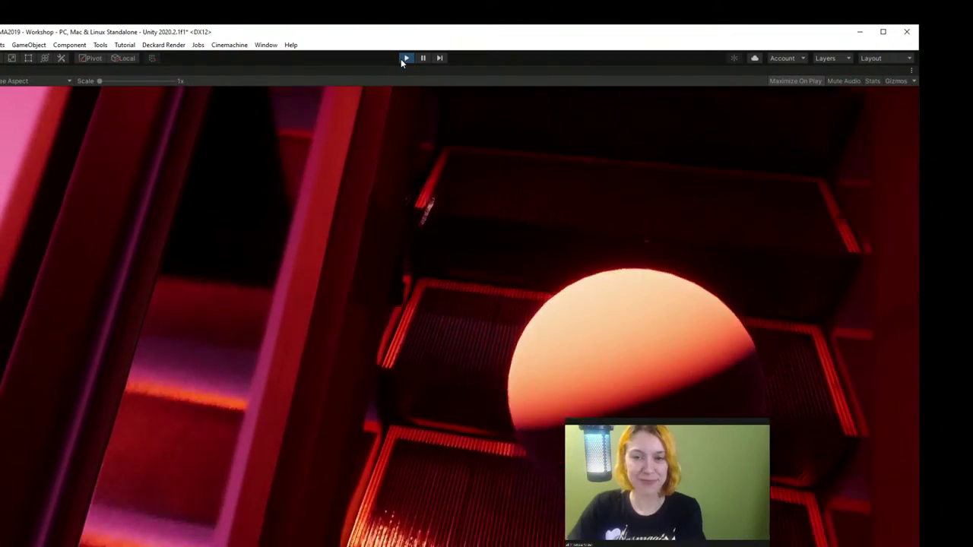
click(406, 59)
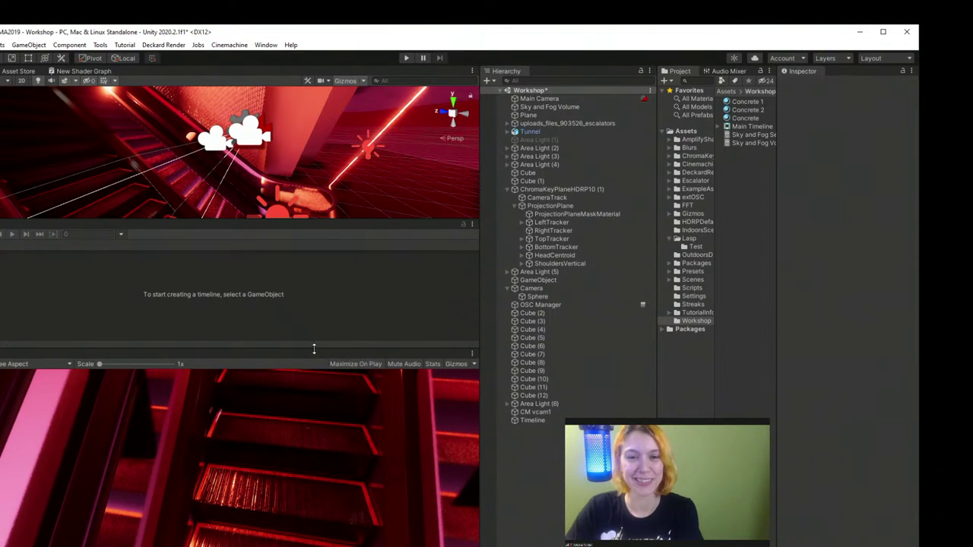
drag(242, 227, 228, 349)
right_drag(308, 264, 374, 139)
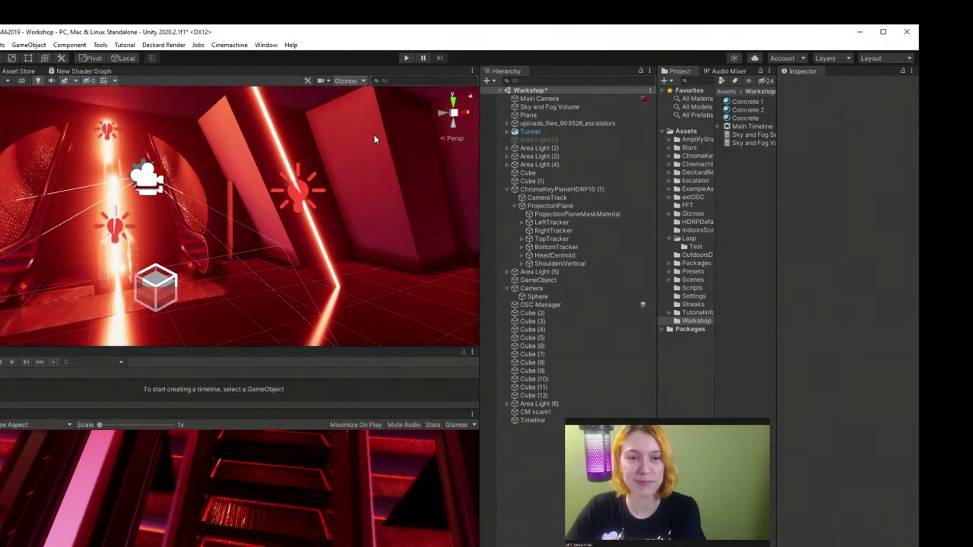
click(409, 59)
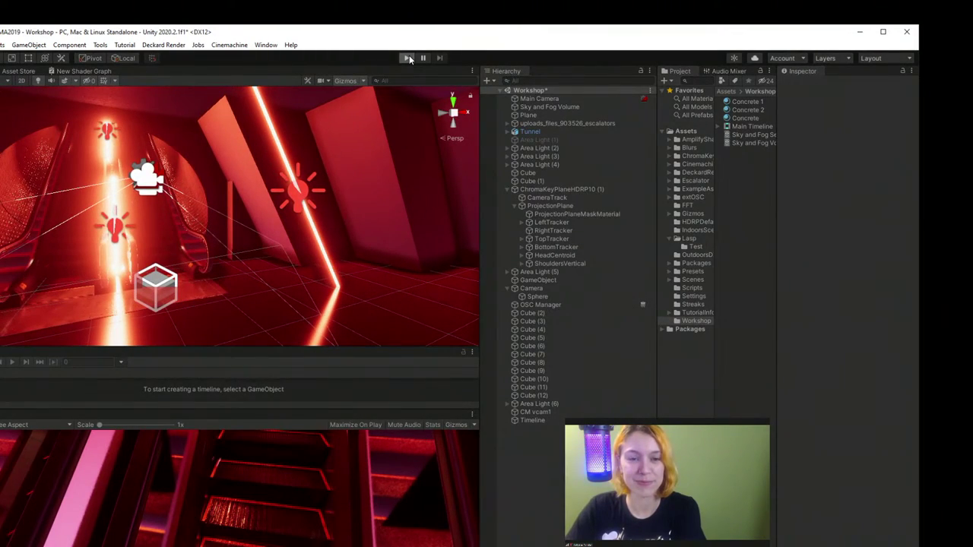
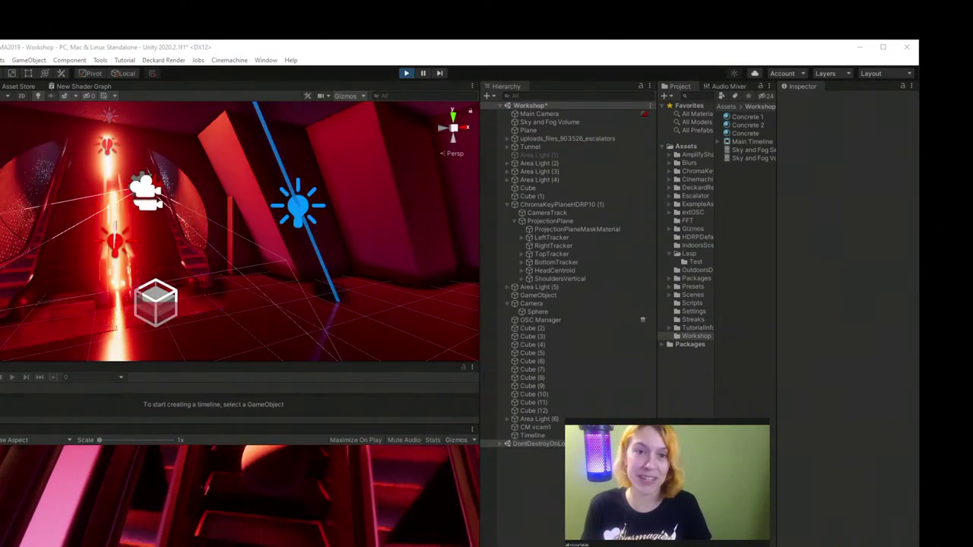
Step: Open and then close the list of connected RGB lighting devices
key(alt+Tab)
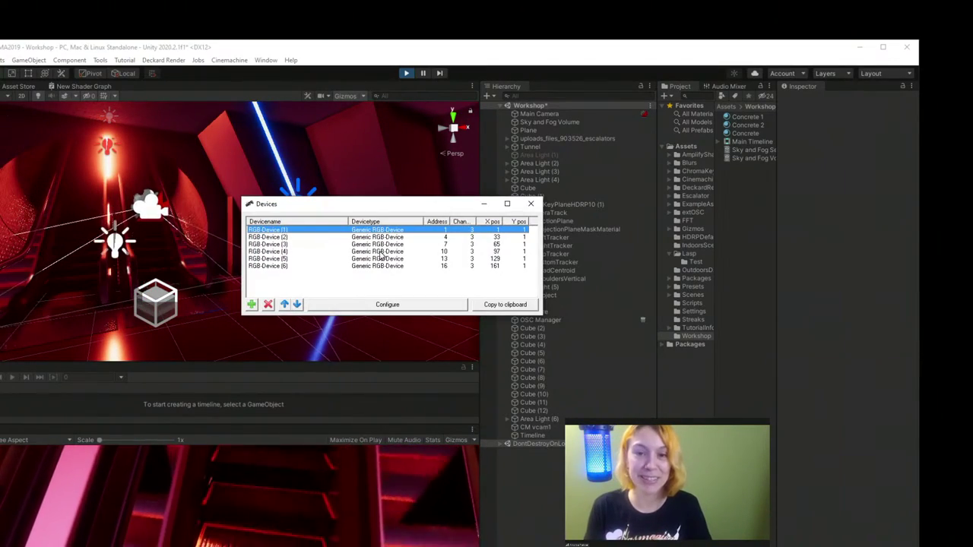
key(alt+Tab)
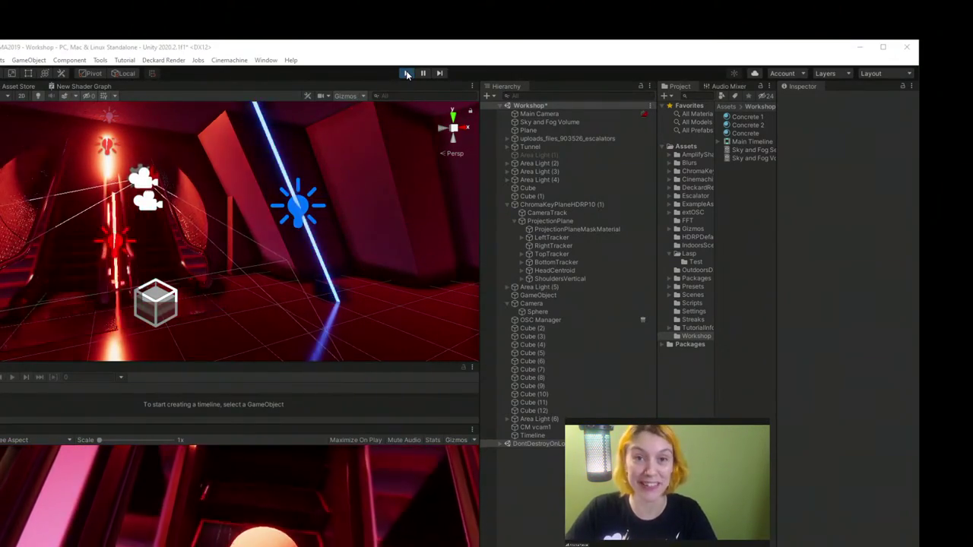
Step: Exit Play mode and resize the panels to give the Timeline and Game views more height
click(407, 73)
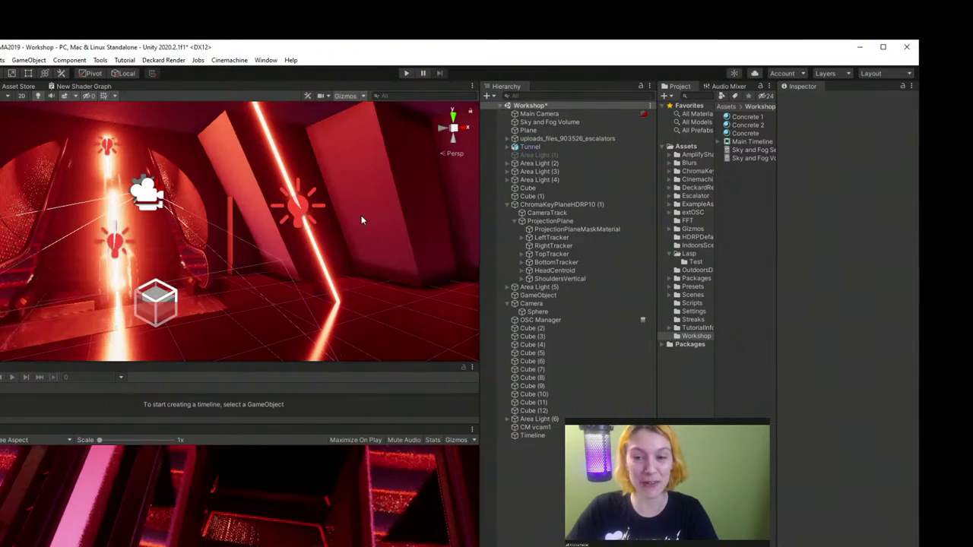
drag(294, 368, 290, 272)
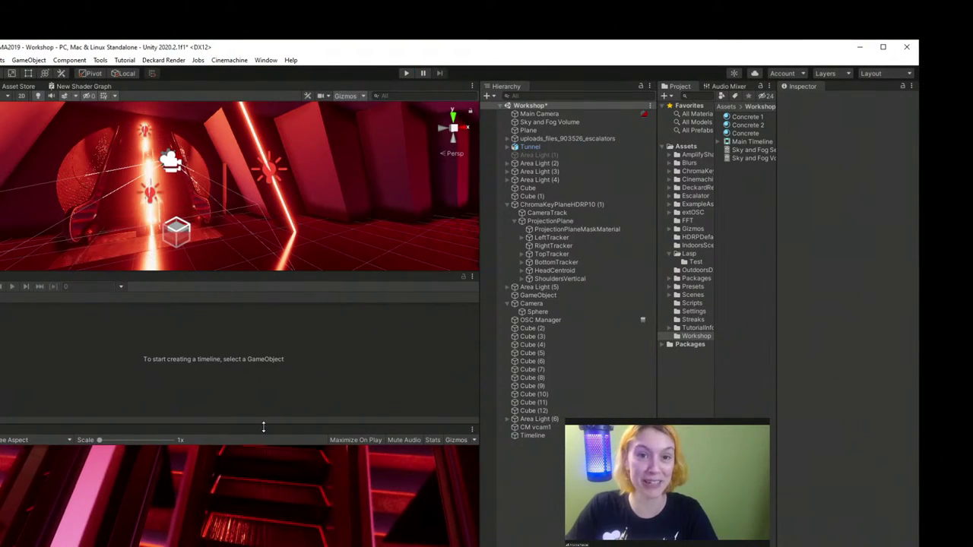
drag(263, 428, 254, 313)
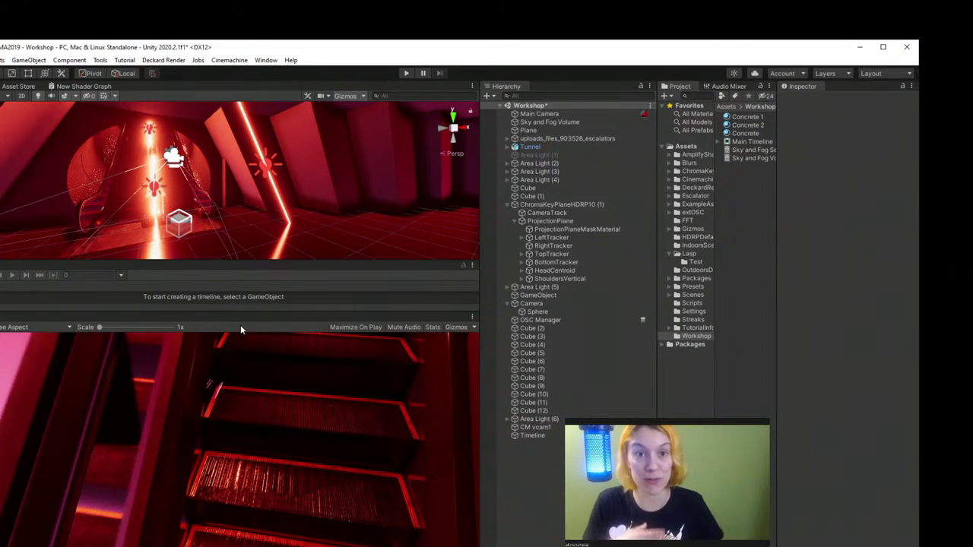
drag(248, 311, 251, 319)
drag(224, 257, 224, 284)
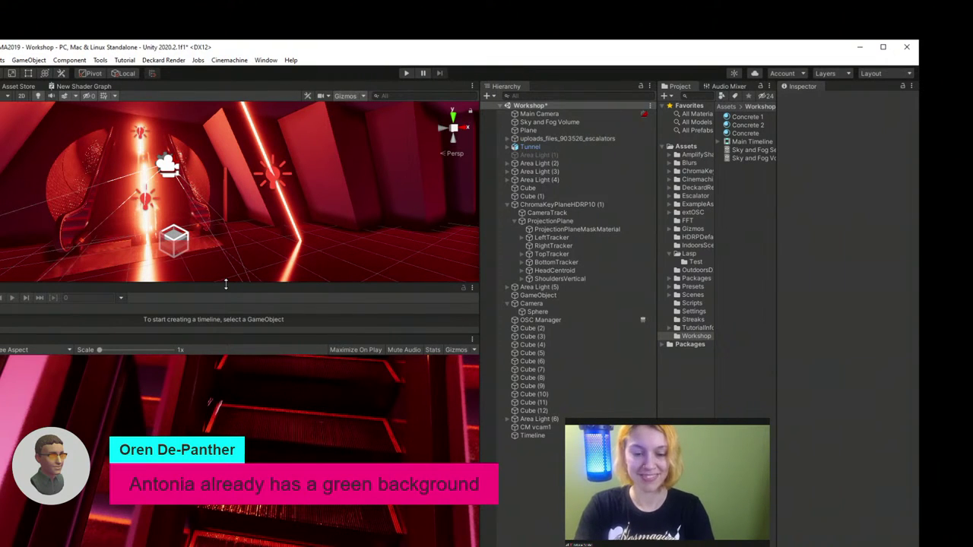
Step: Turn the Scene view to look down the tunnel, then focus the video-call window
middle_drag(102, 164, 211, 219)
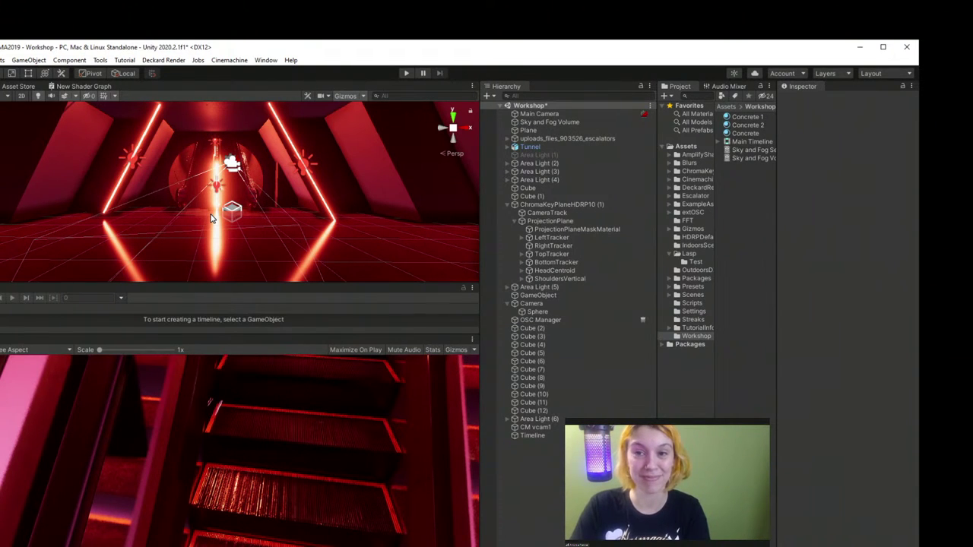
click(652, 420)
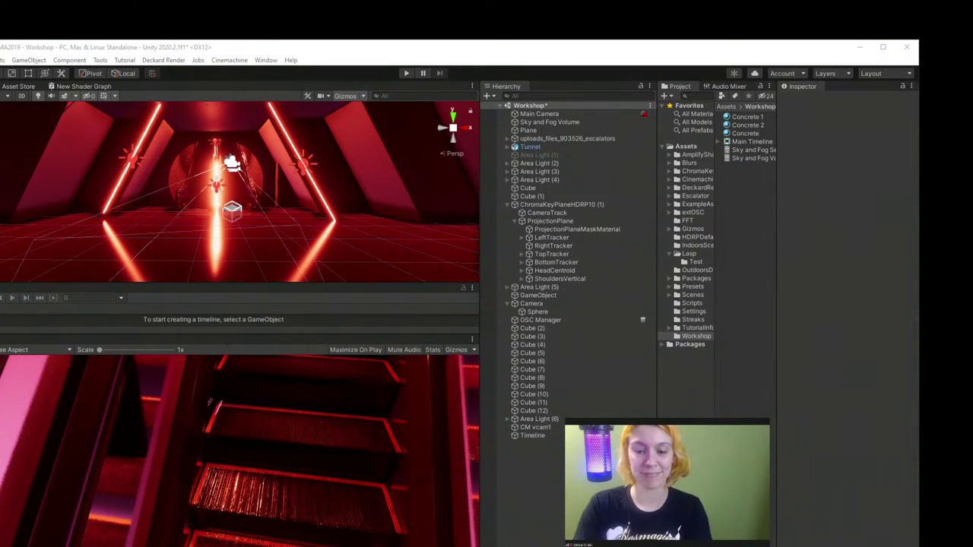
Step: Move the Pictures picker window off the left edge of the screen
drag(13, 335, 36, 367)
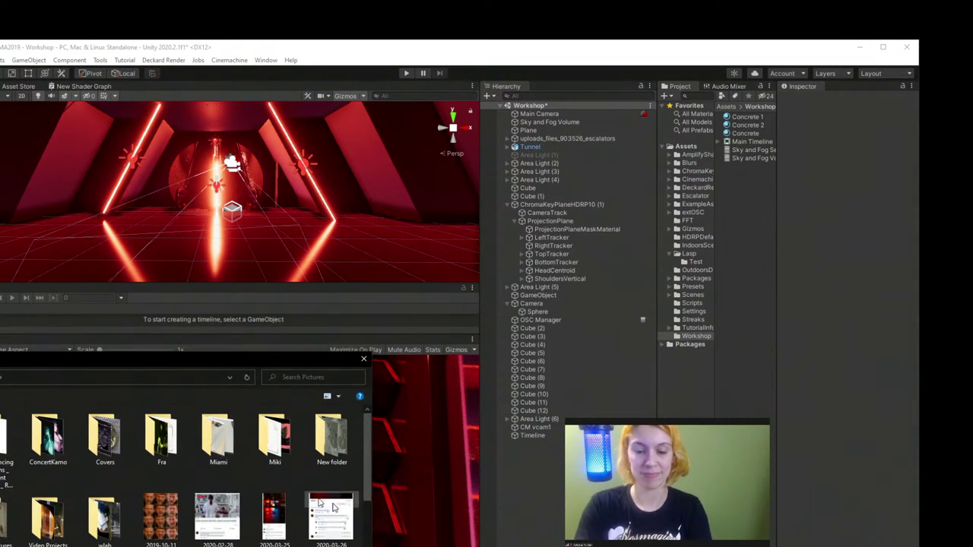
drag(365, 483, 371, 512)
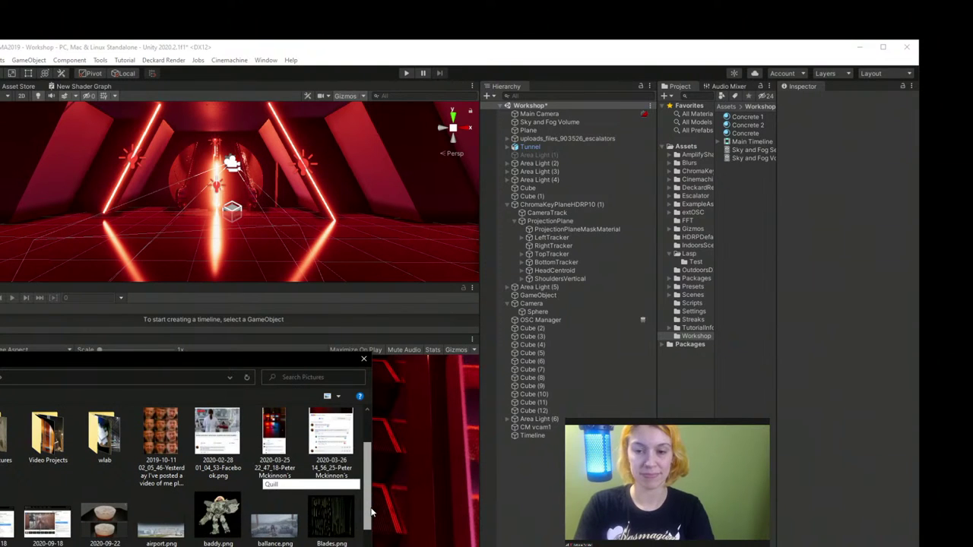
drag(304, 359, 2, 358)
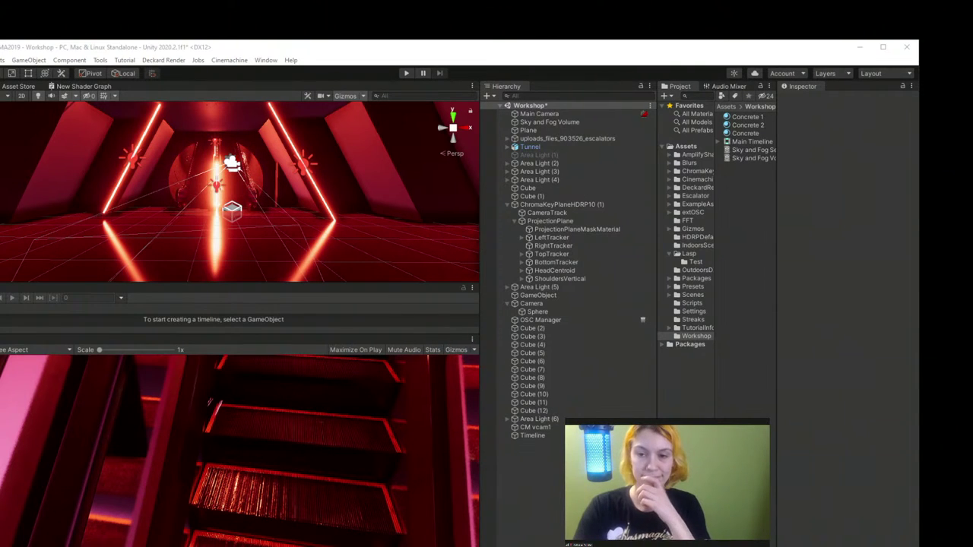
Step: Browse the Edit and File menus, orbit the tunnel view, and select ChromaKeyPlaneHDRP10 (1)
click(4, 60)
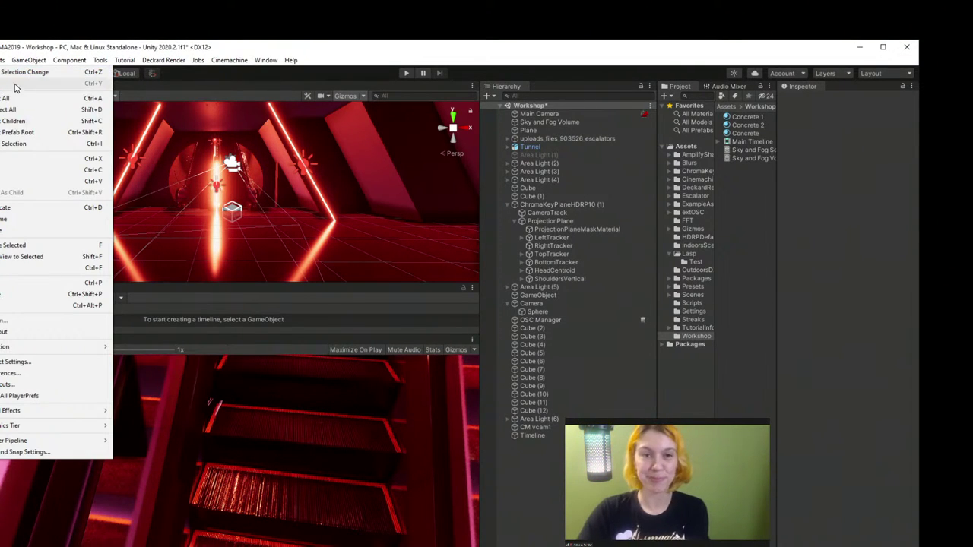
mouse_move(0, 60)
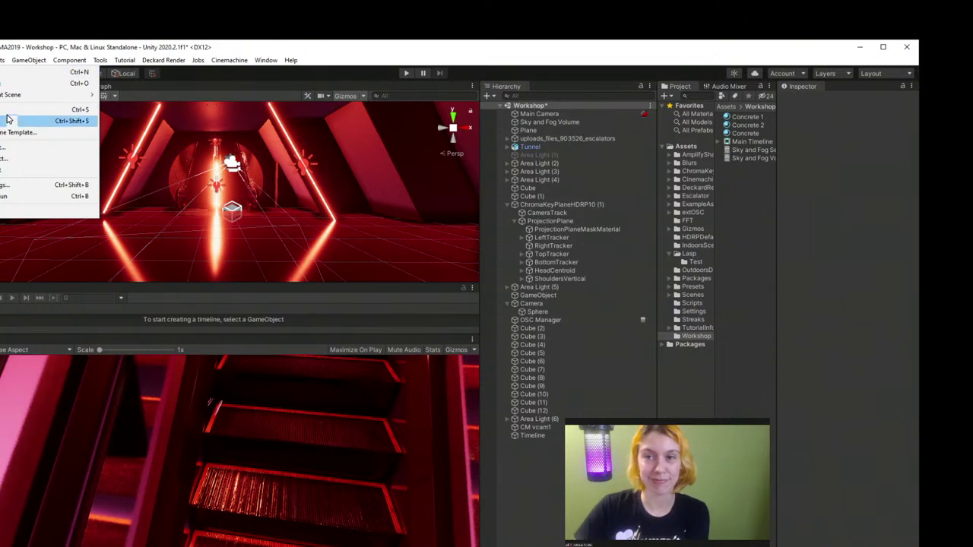
click(537, 482)
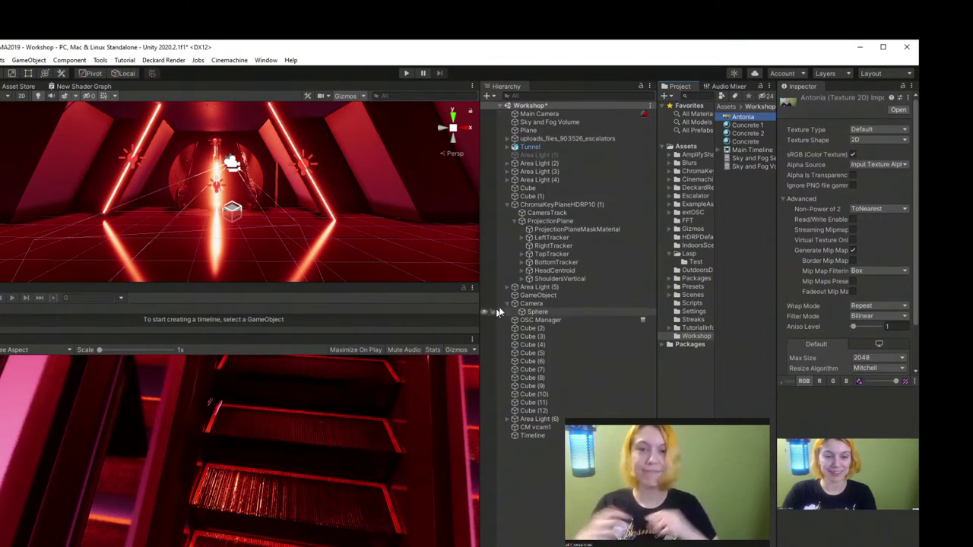
scroll(224, 189, up, 5)
right_drag(256, 179, 367, 209)
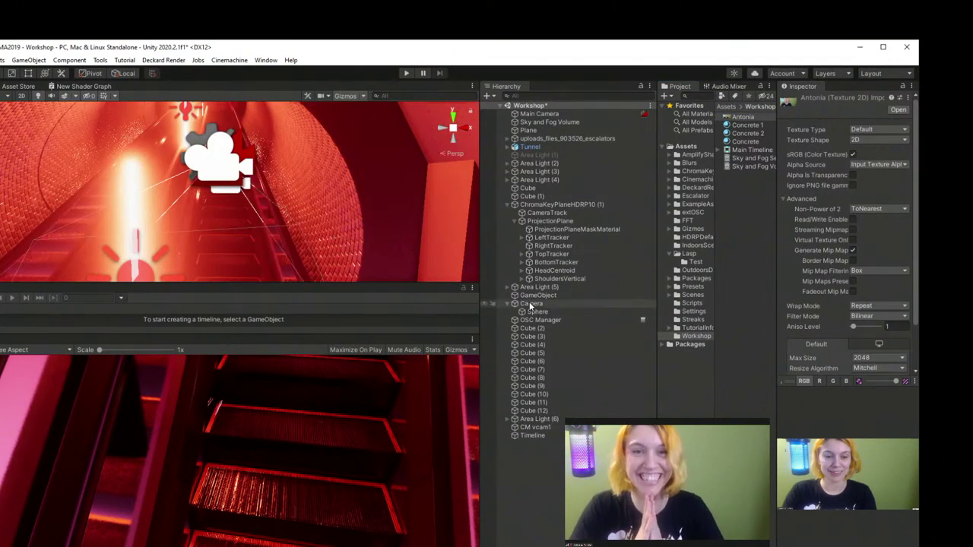
click(551, 205)
Step: Set the Deckard Keyer source to Render Texture using the Antonia texture, and frame the plane
right_drag(174, 190, 220, 197)
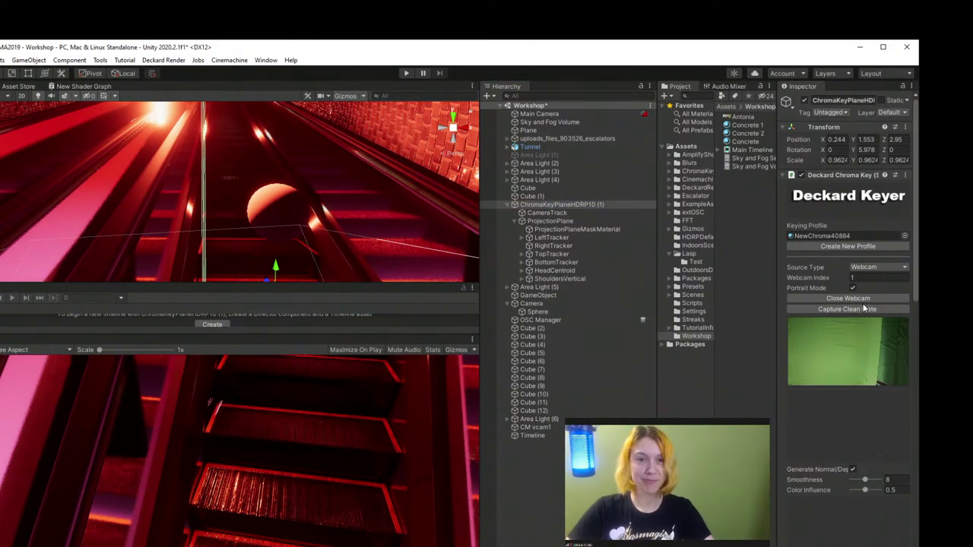
click(904, 268)
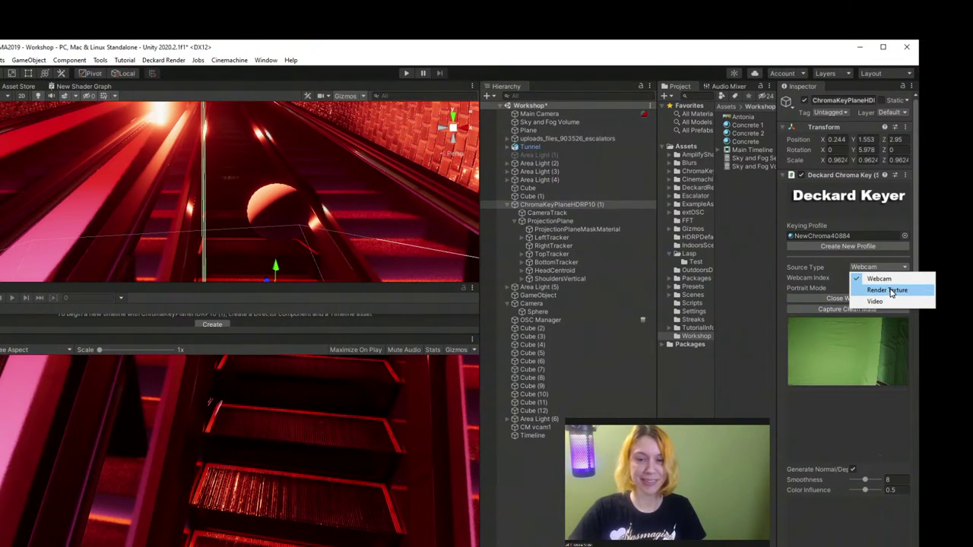
click(890, 290)
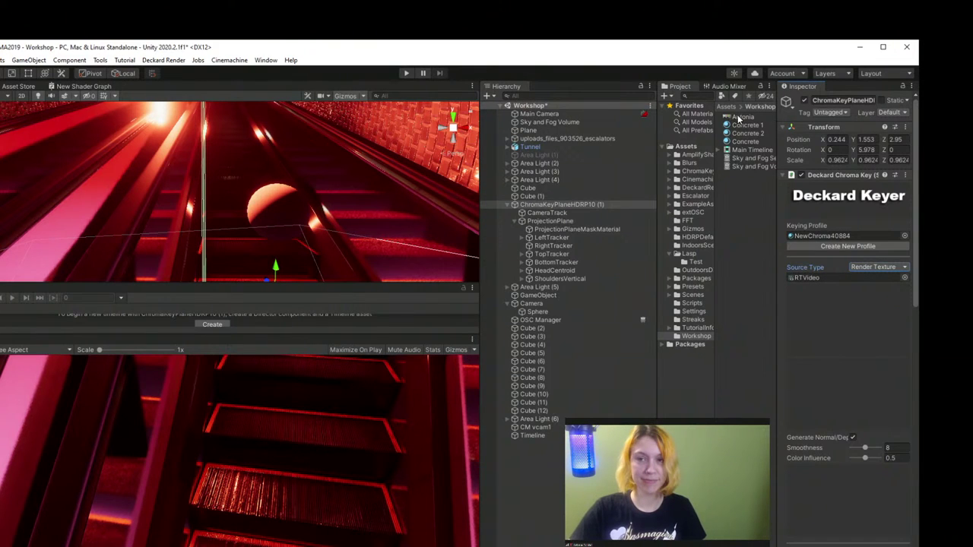
drag(738, 117, 815, 278)
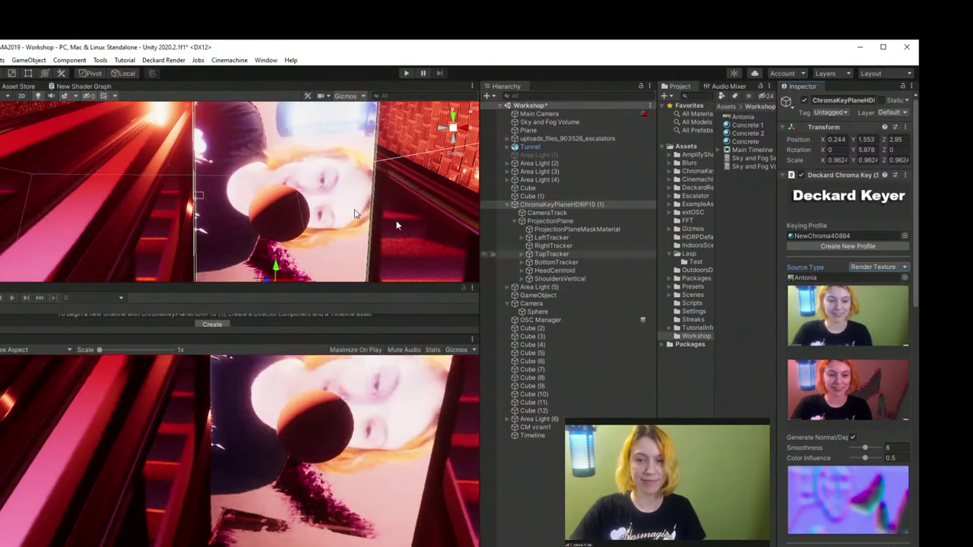
key(f)
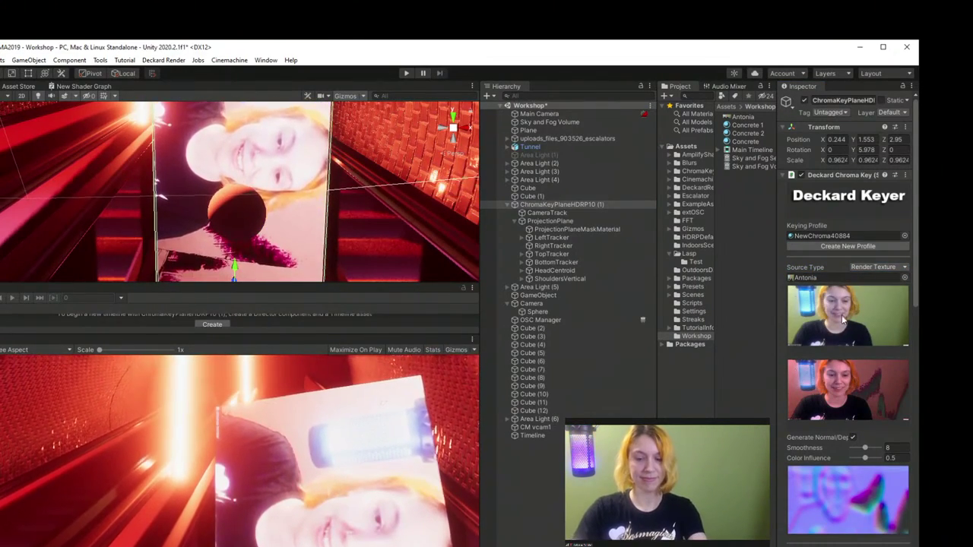
Step: Try Webcam as the keyer source, revert to Render Texture, and locate the keying profile asset
scroll(863, 341, down, 3)
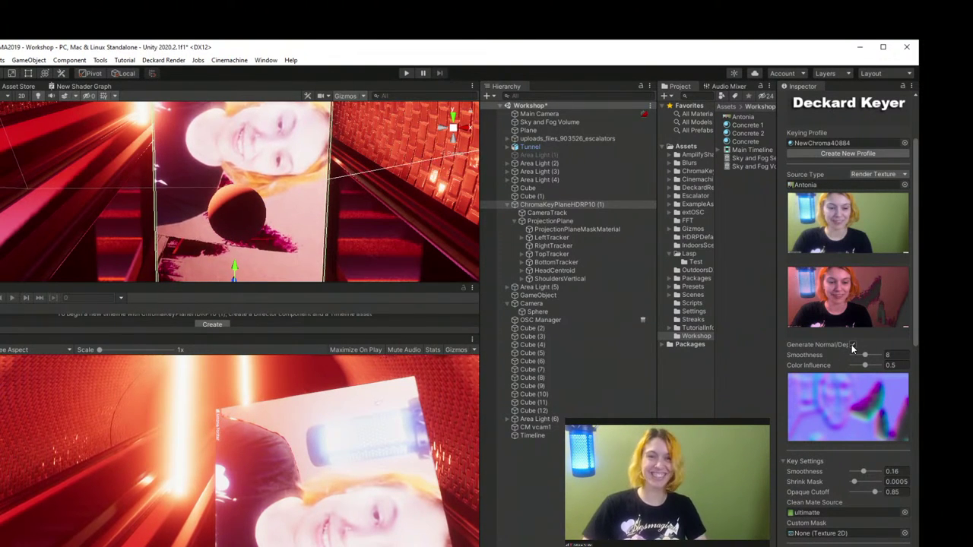
scroll(825, 338, up, 3)
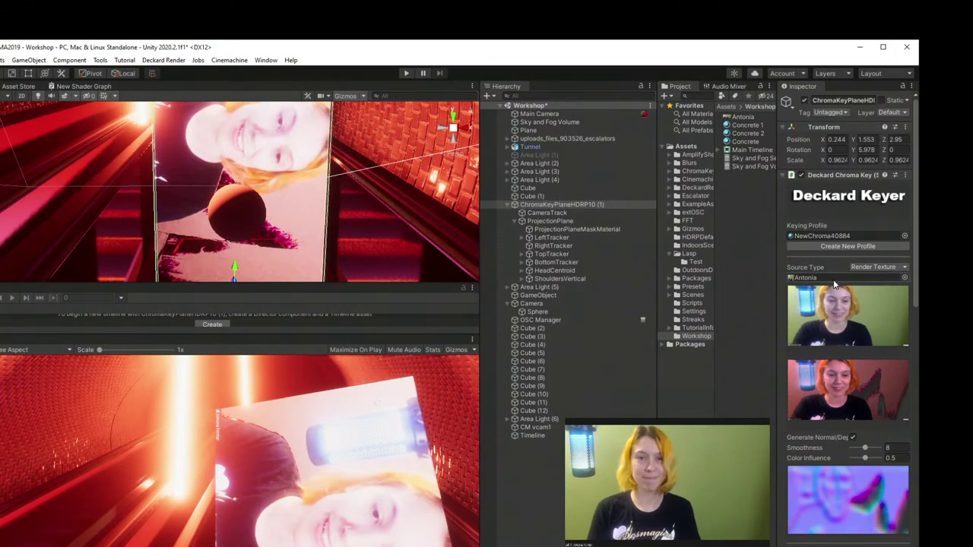
click(878, 267)
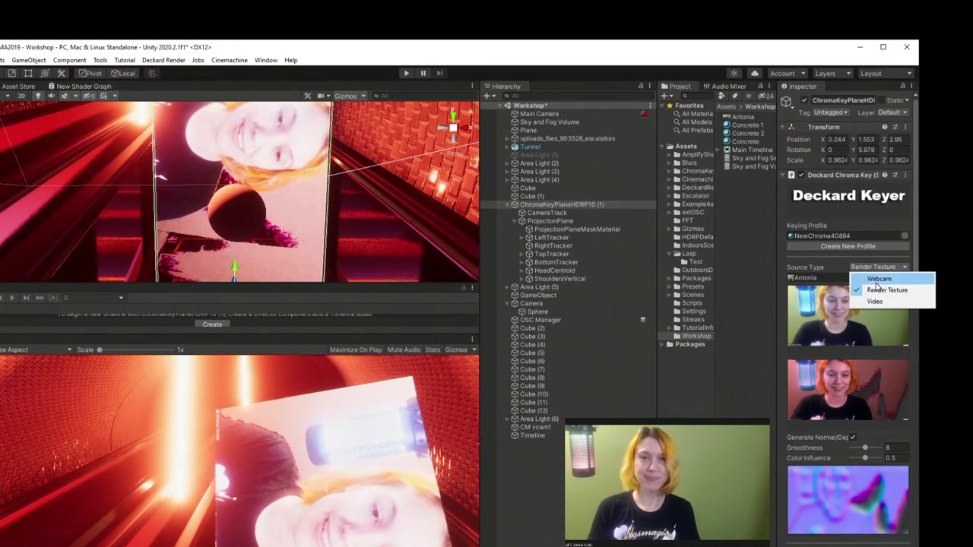
click(876, 286)
click(867, 267)
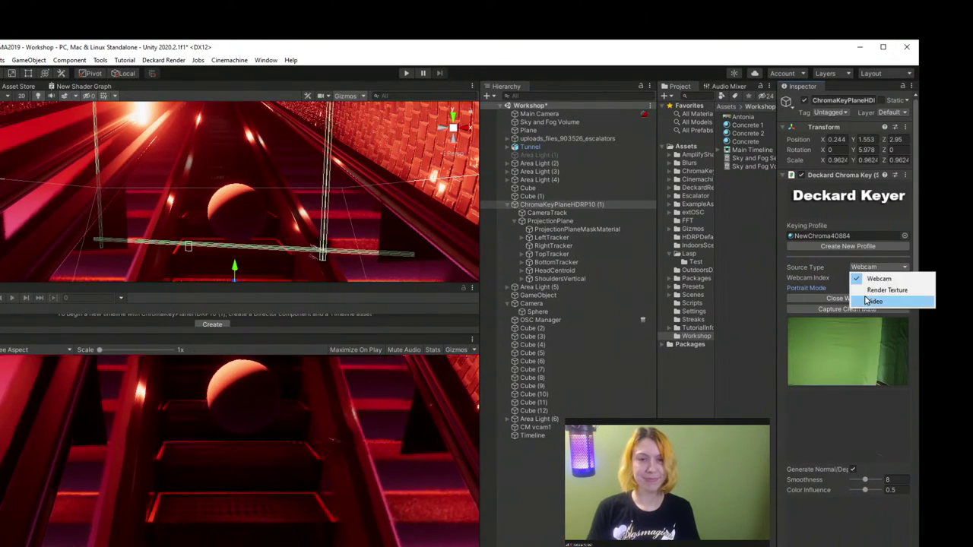
click(882, 290)
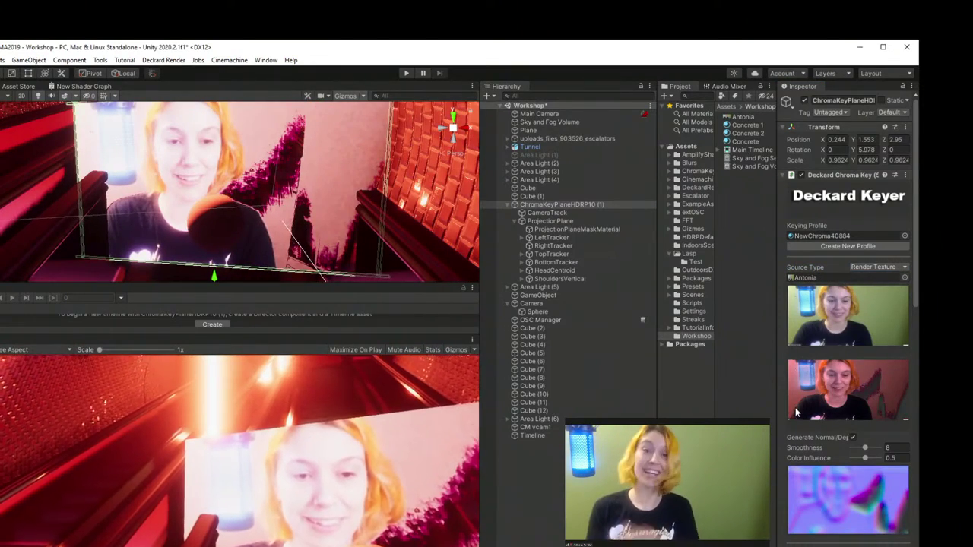
click(821, 236)
Step: In the NewChroma40884 material, assign Antonia to the matte slot and sample a paler green key colour
click(748, 125)
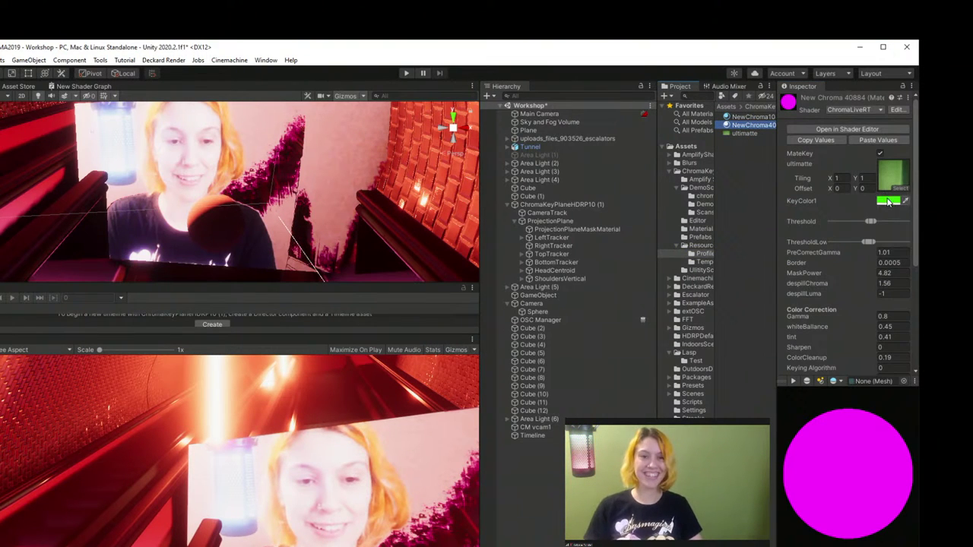
click(903, 189)
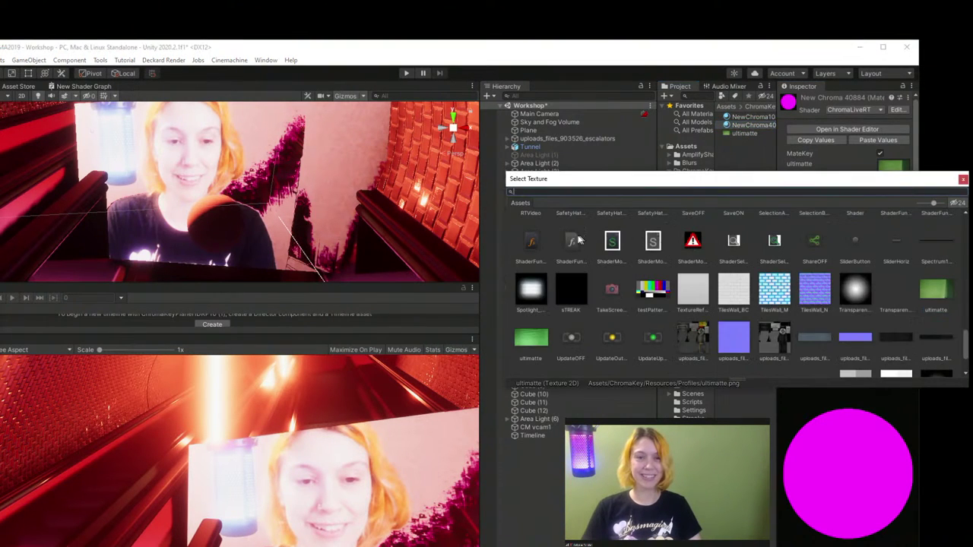
text(antoni)
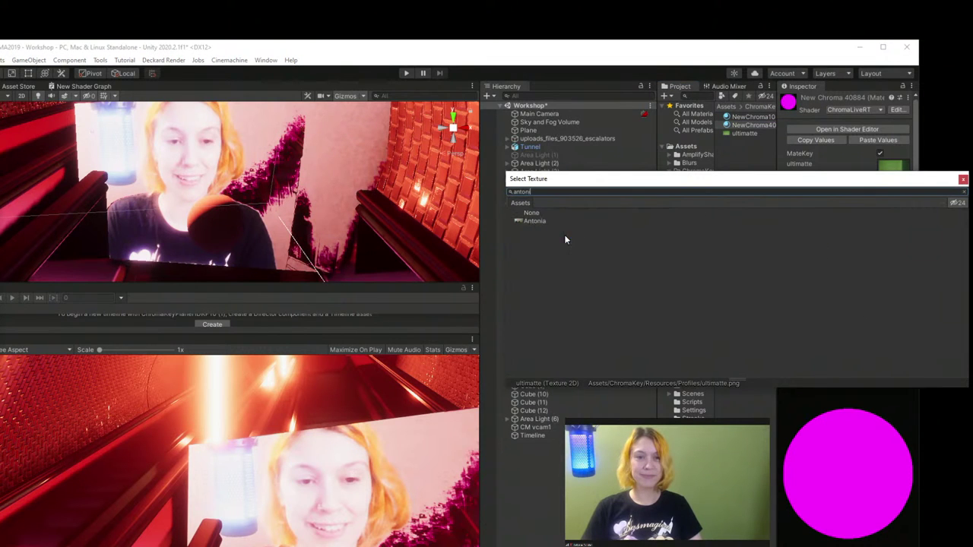
double_click(534, 221)
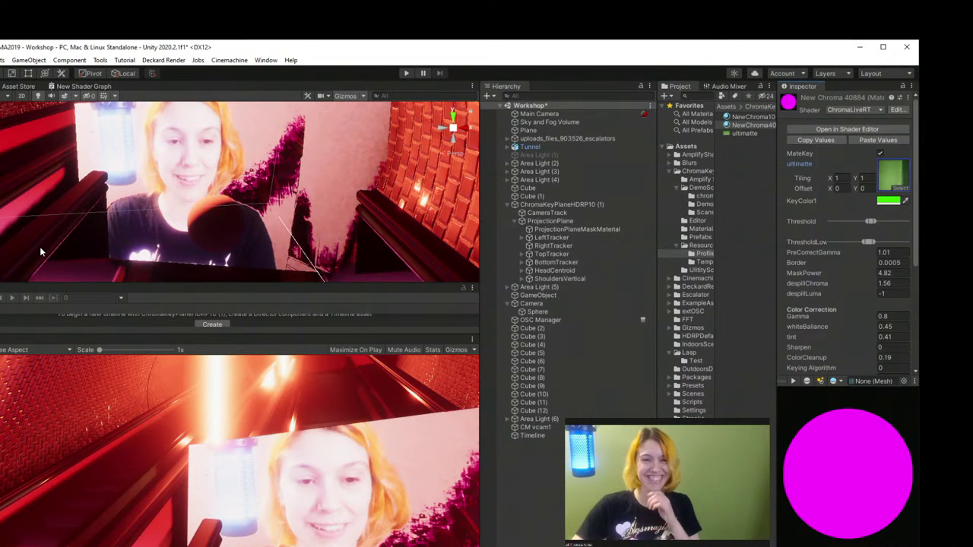
click(906, 201)
click(895, 178)
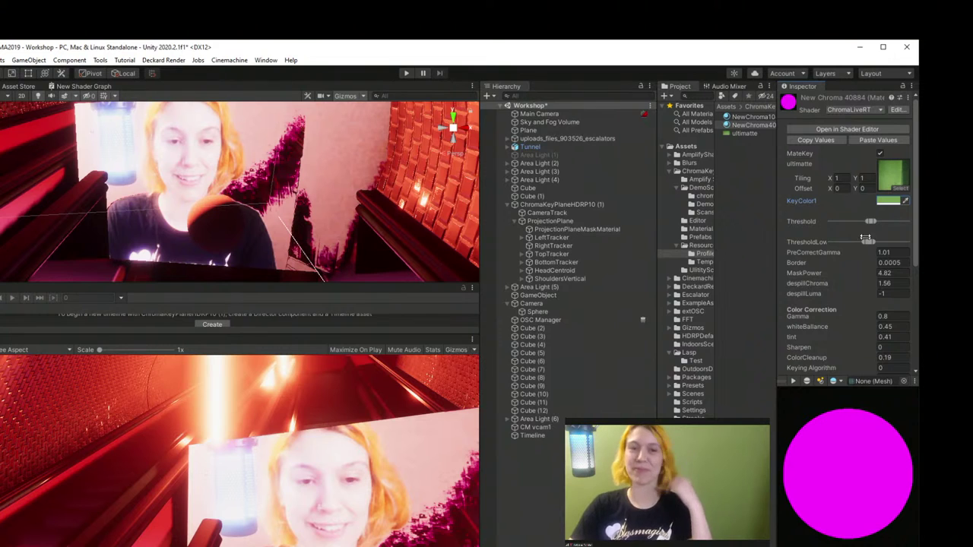
Step: Reassign the Antonia texture to the matte slot
click(901, 192)
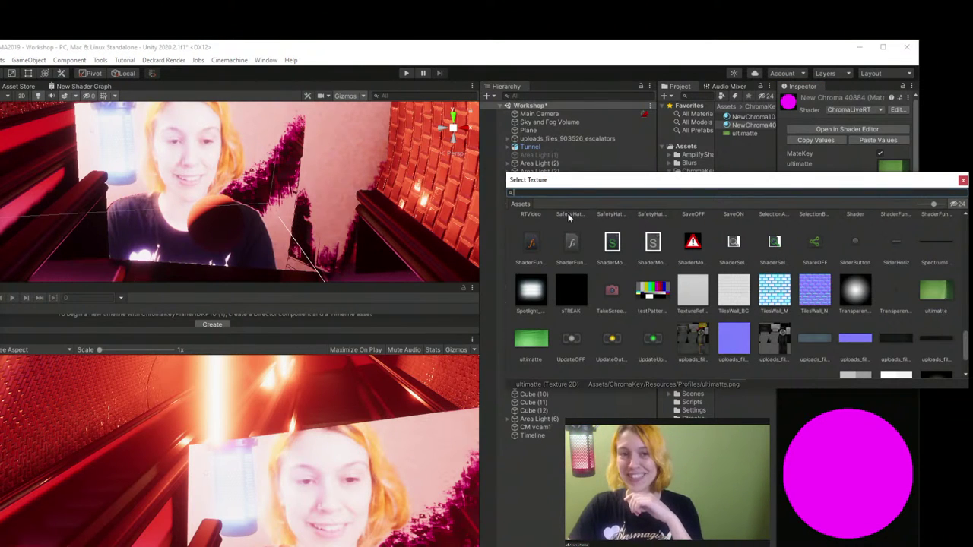
text(antoni)
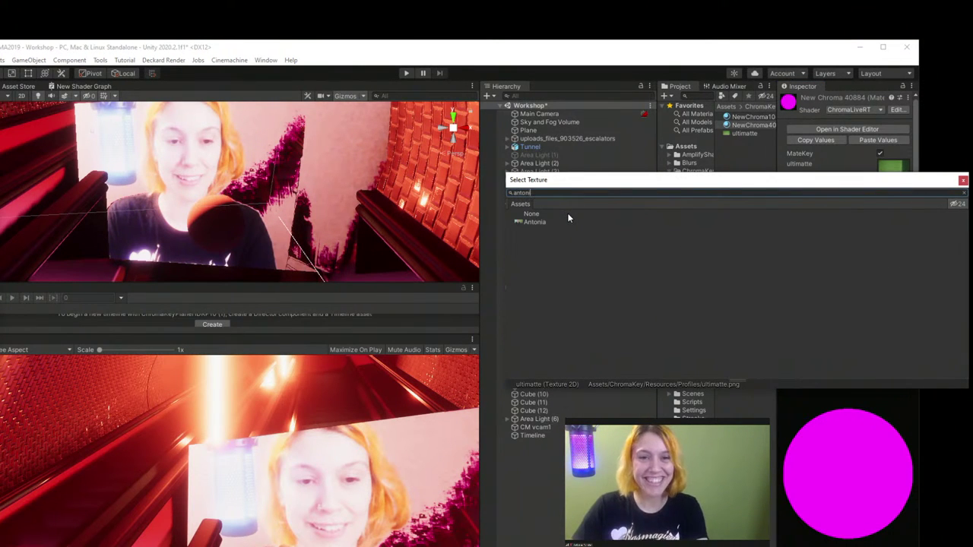
click(534, 221)
double_click(534, 220)
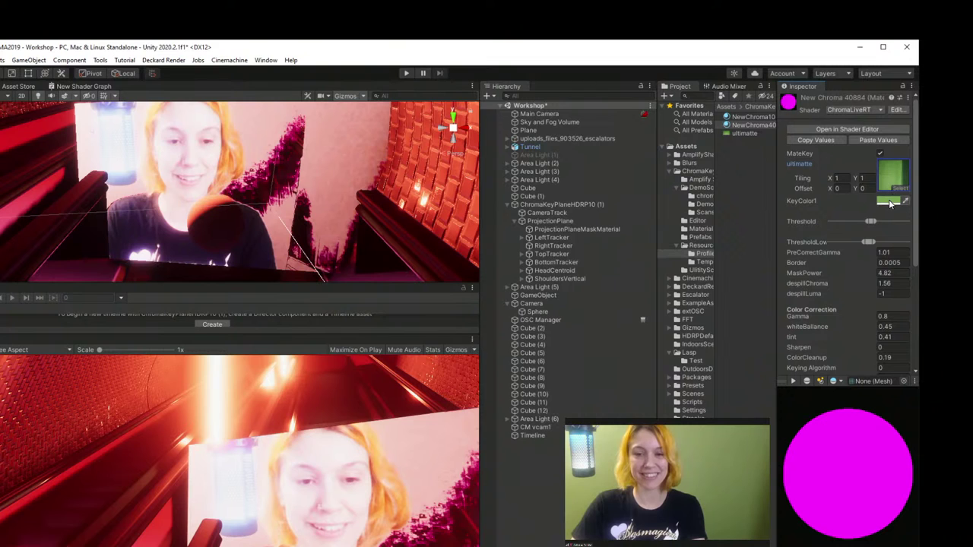
Step: Raise the threshold, brighten the green key colour, and set pre-correction gamma to 0.77
mouse_move(871, 220)
mouse_down()
mouse_move(889, 222)
mouse_move(876, 222)
mouse_up()
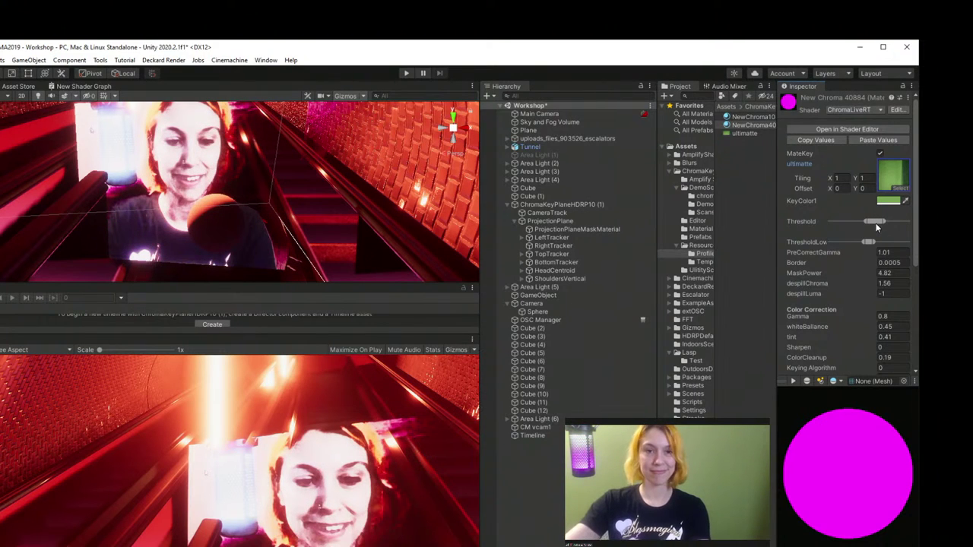
click(888, 201)
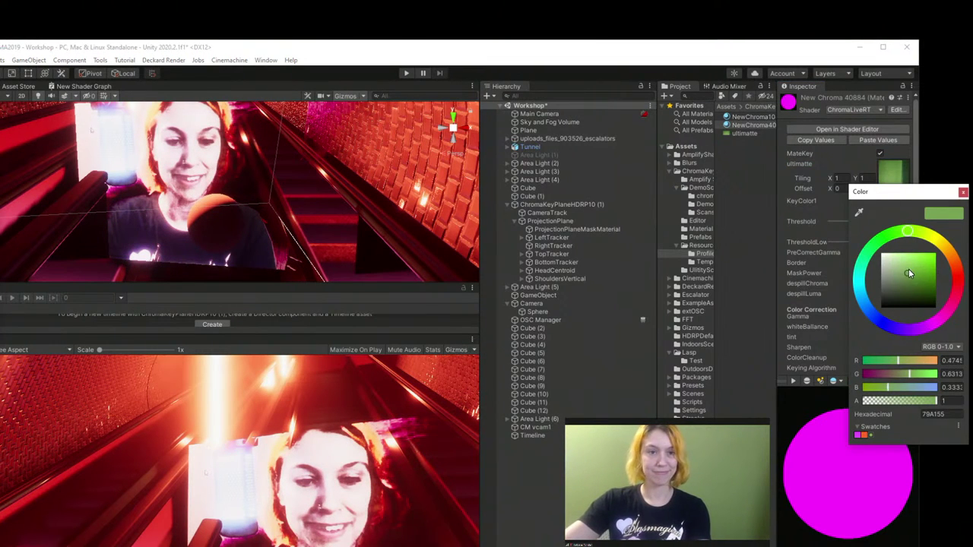
drag(909, 273, 926, 264)
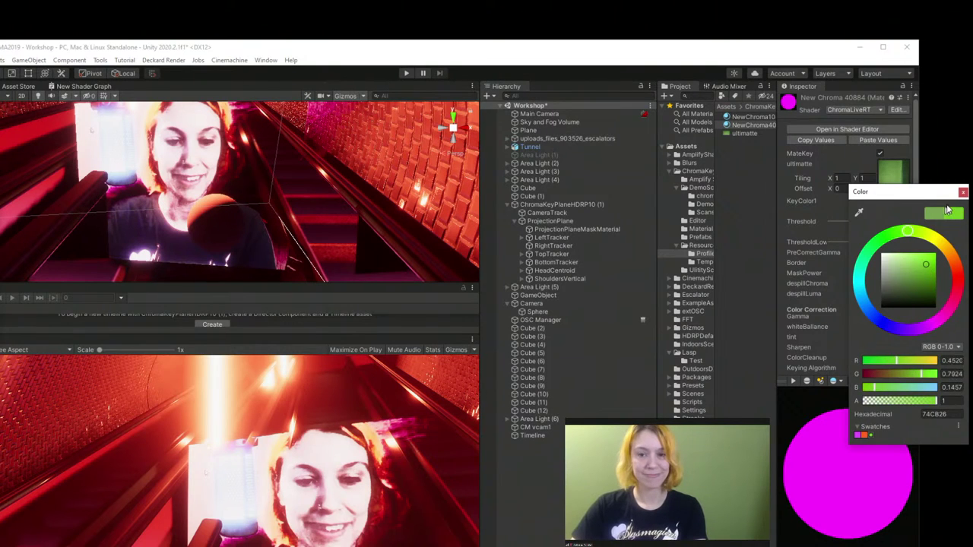
click(964, 192)
drag(871, 253, 846, 263)
middle_drag(163, 156, 133, 184)
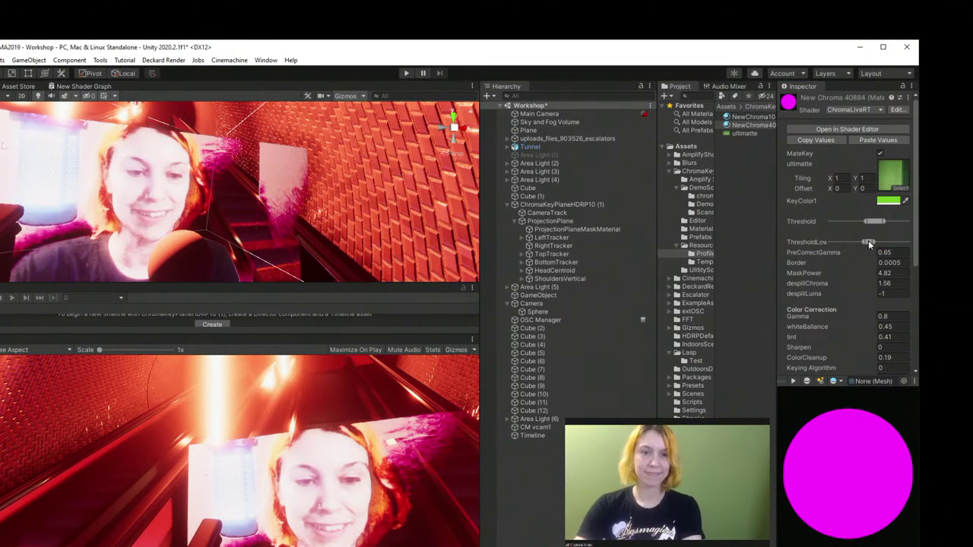
drag(866, 253, 850, 278)
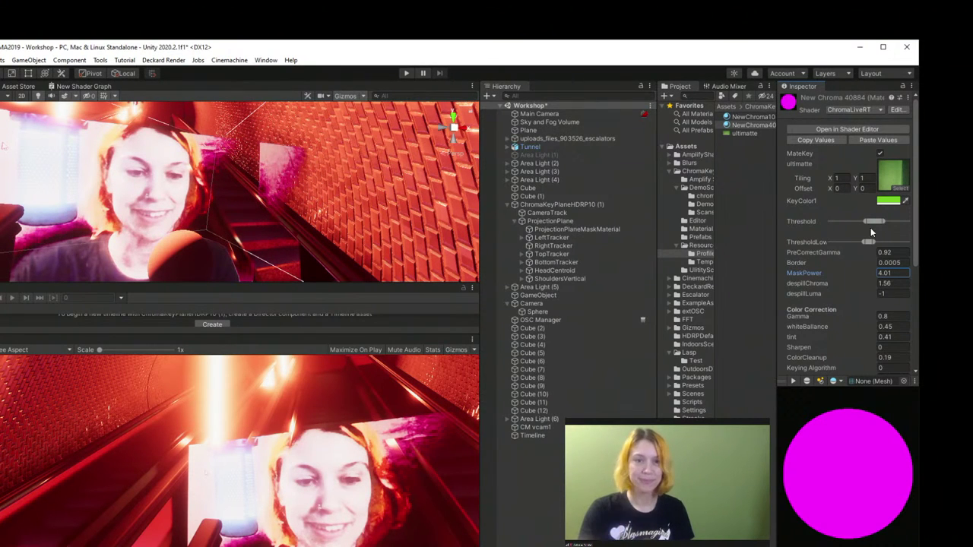
Step: Saturate the key colour, turn off MateKey, raise the threshold, and resample a near-white key
click(891, 202)
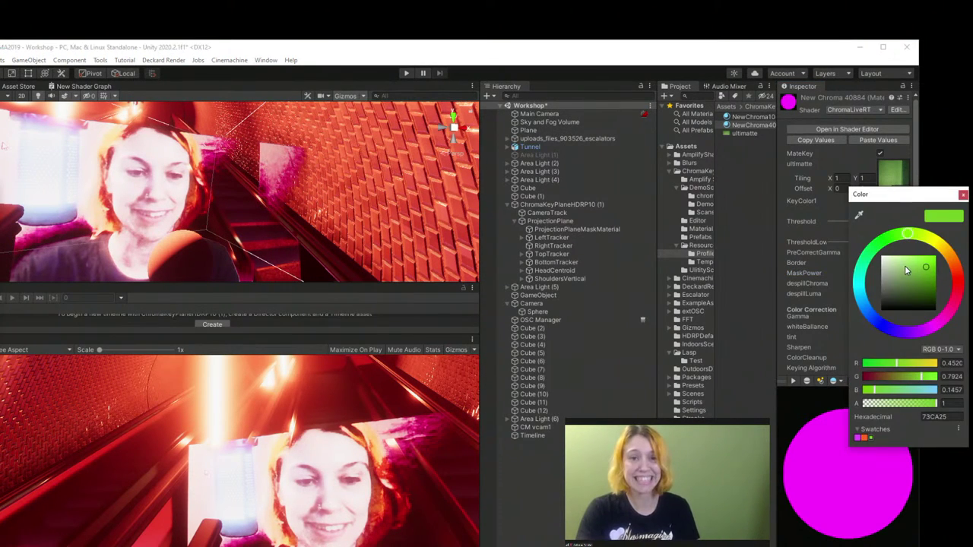
drag(926, 268, 931, 265)
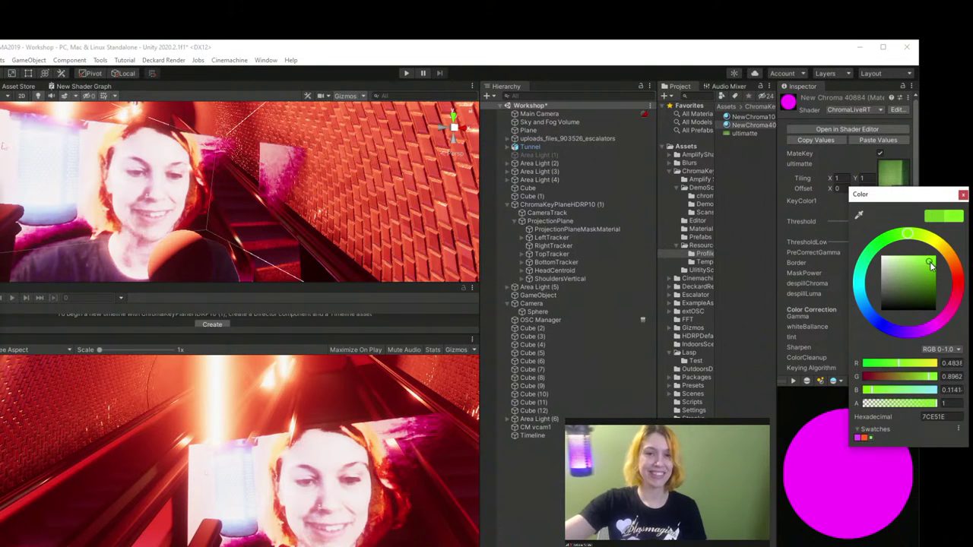
click(963, 195)
click(879, 153)
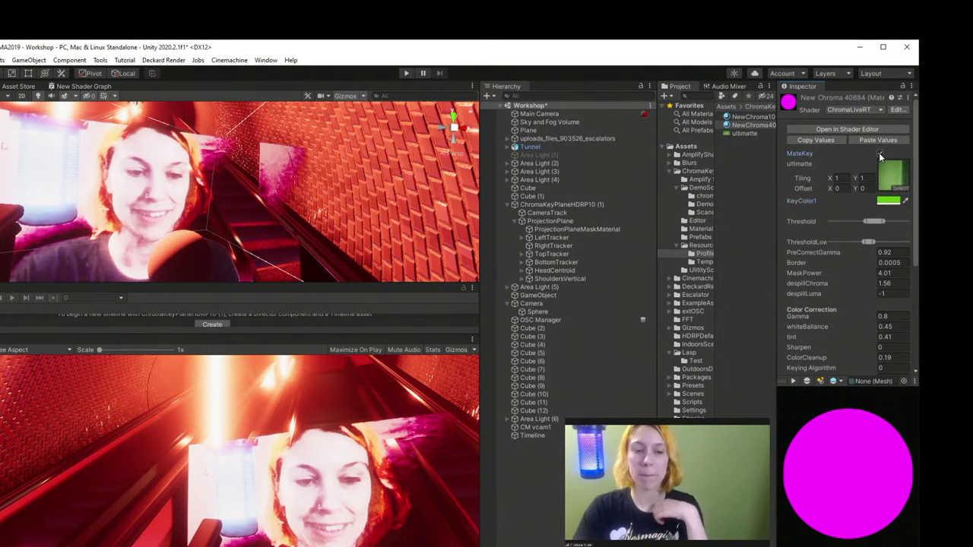
drag(873, 219, 883, 223)
click(905, 200)
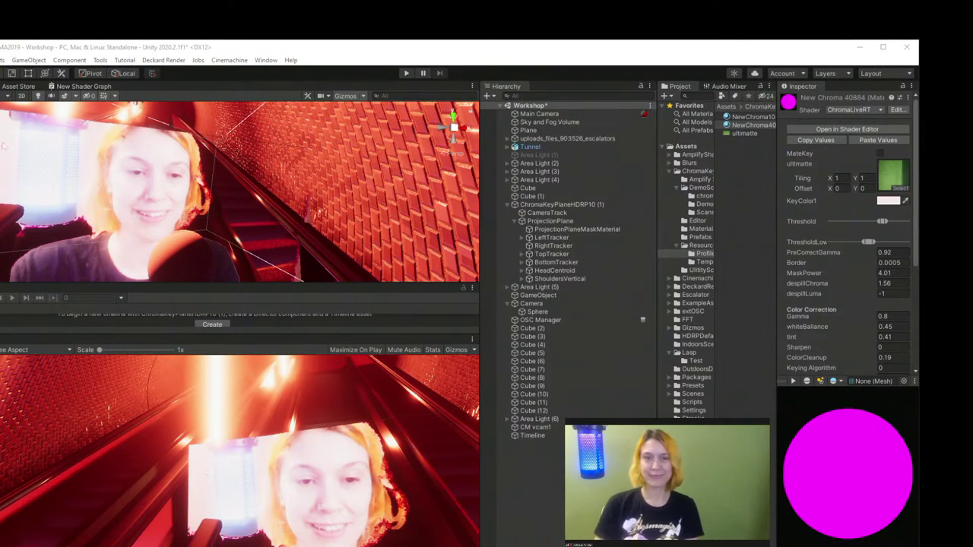
click(906, 201)
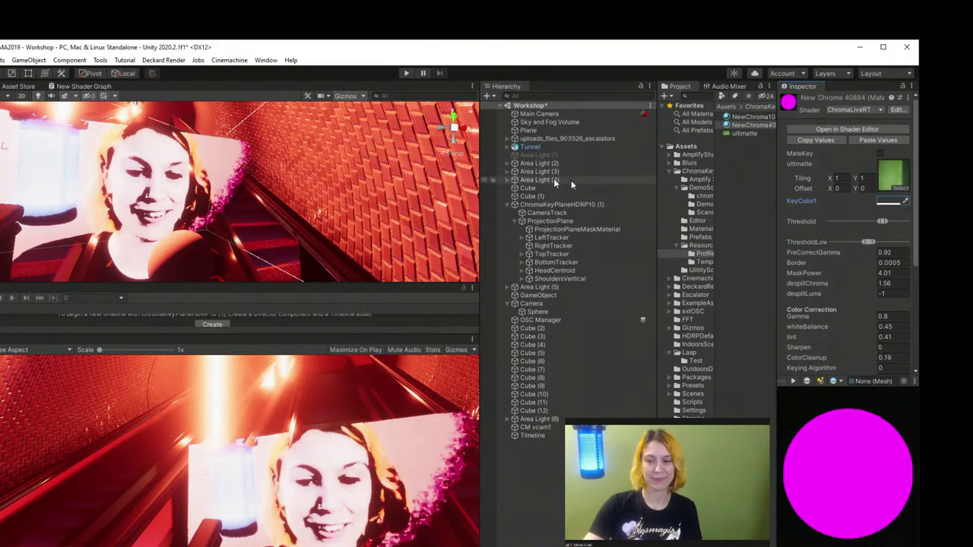
Step: Set the key colour to saturated bright green 2CBC00 and nudge the threshold up
click(882, 201)
click(898, 266)
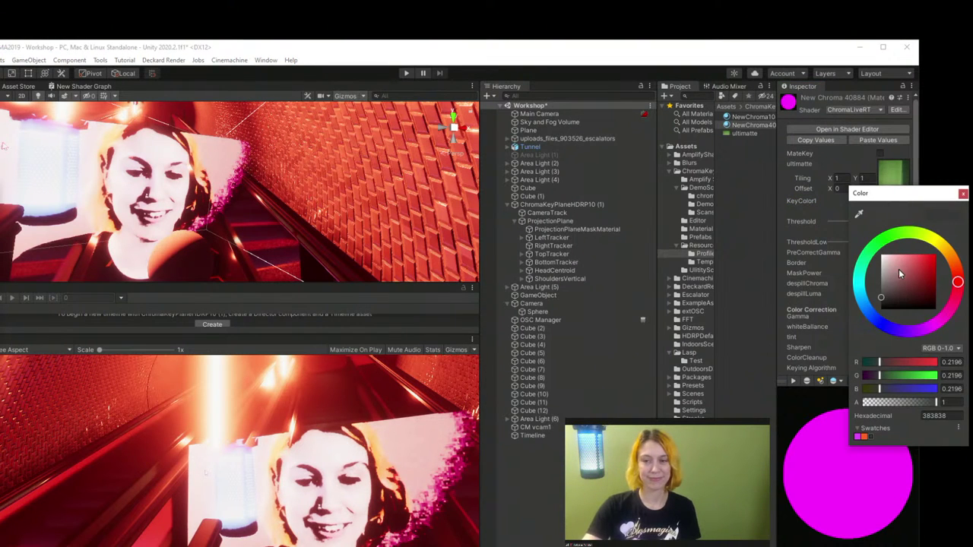
mouse_move(940, 271)
mouse_down()
mouse_move(929, 274)
mouse_move(940, 275)
mouse_up()
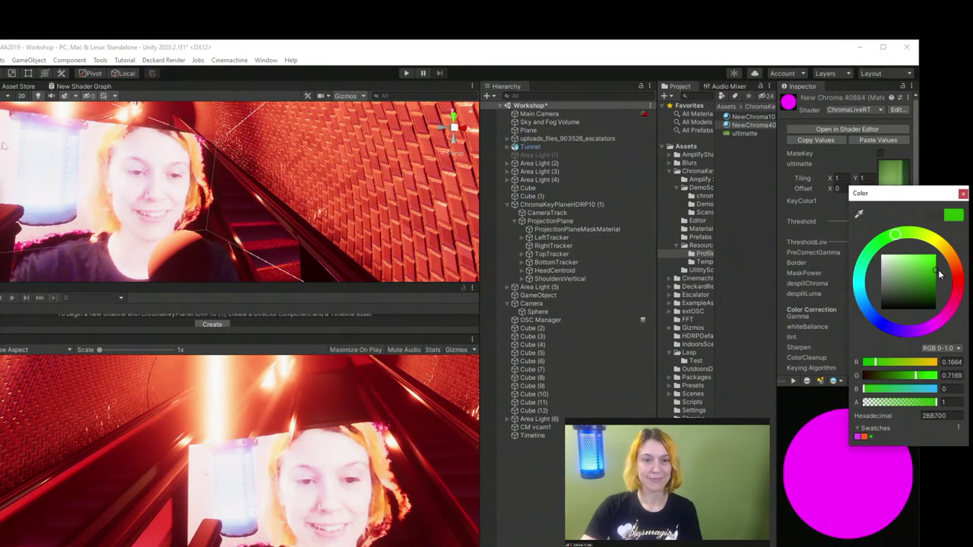
click(963, 194)
drag(883, 221, 887, 222)
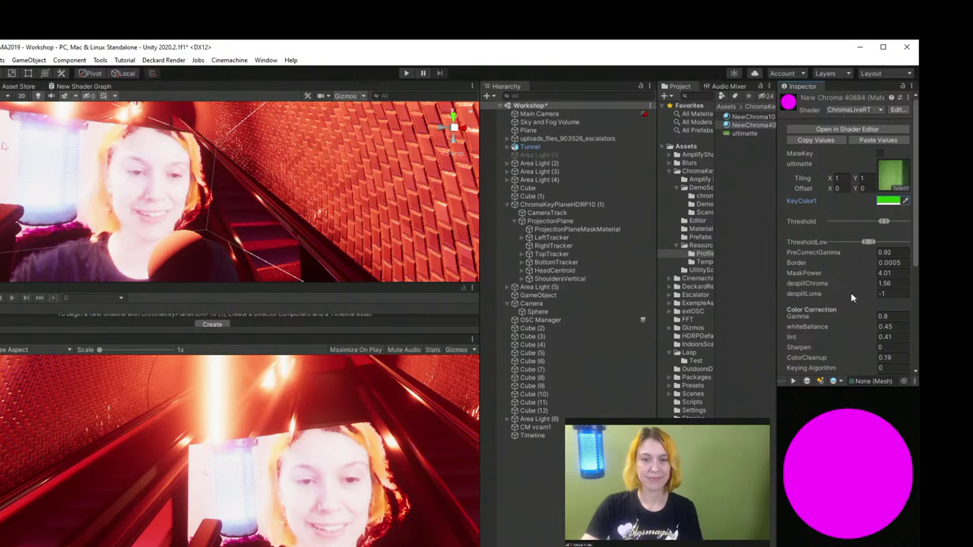
Step: Adjust despillLuma and GreenCastRemoval, and lower ThresholdLow slightly
drag(822, 295, 814, 295)
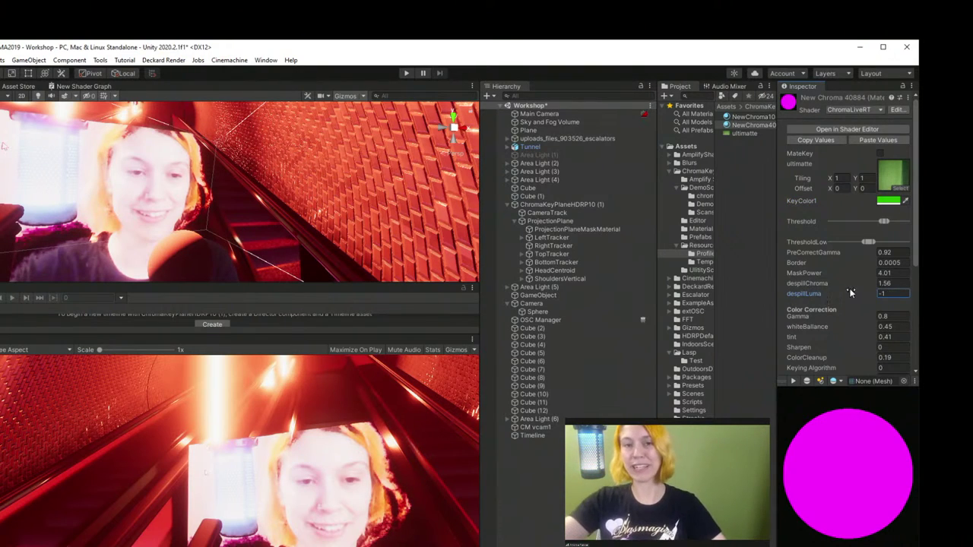
scroll(836, 289, down, 5)
middle_drag(197, 199, 178, 194)
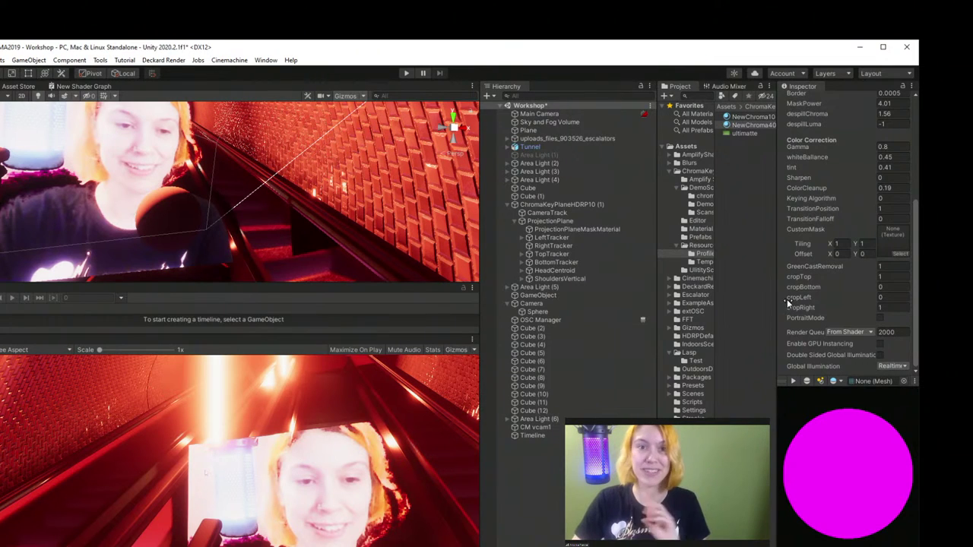
scroll(843, 256, up, 3)
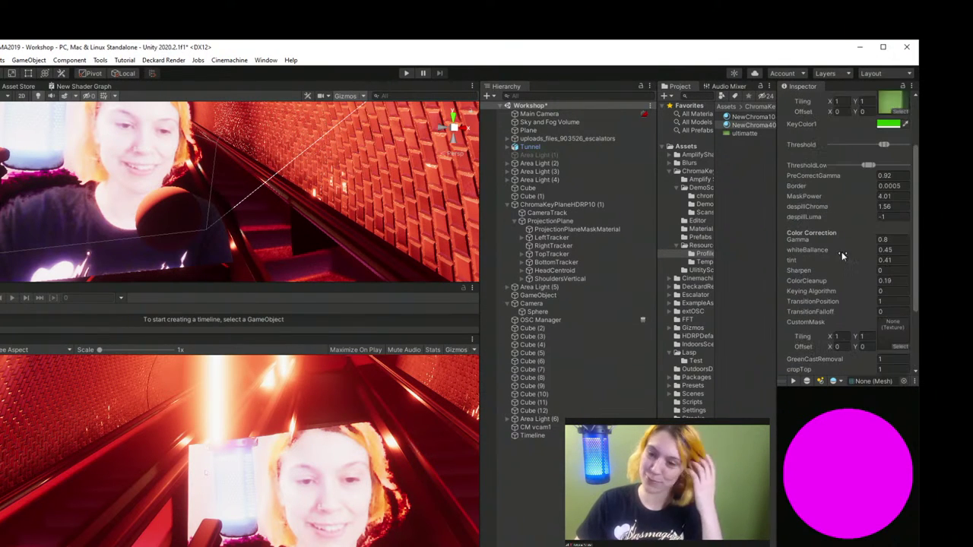
scroll(863, 317, down, 3)
click(837, 265)
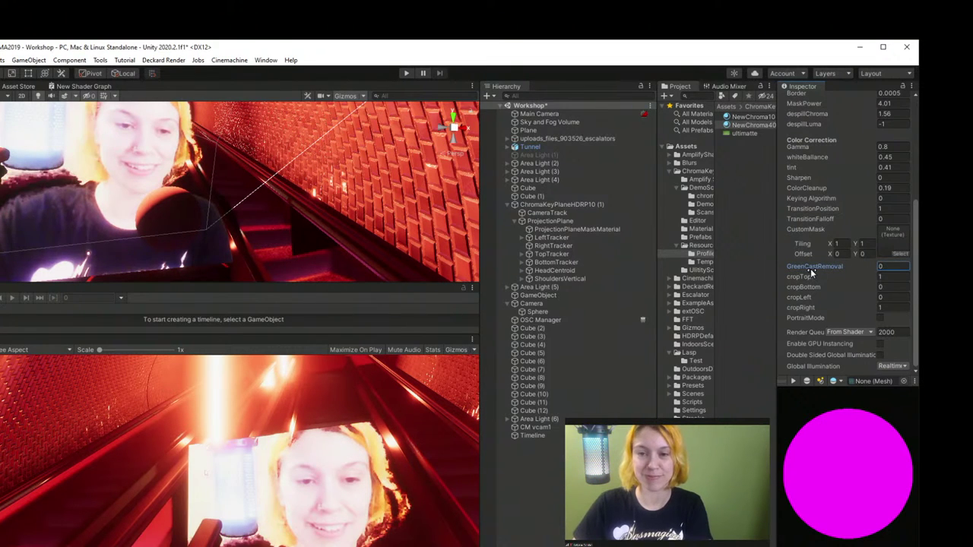
scroll(852, 221, up, 3)
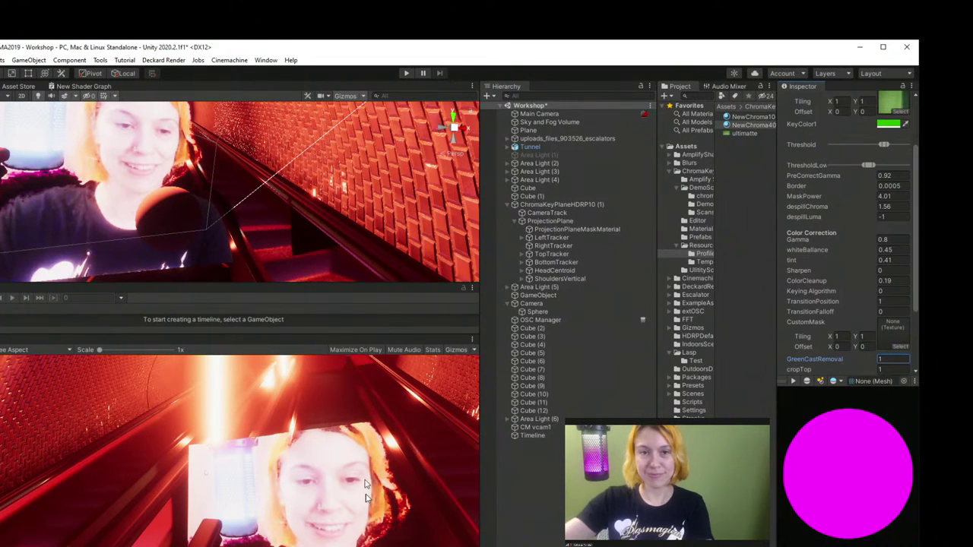
scroll(169, 163, up, 3)
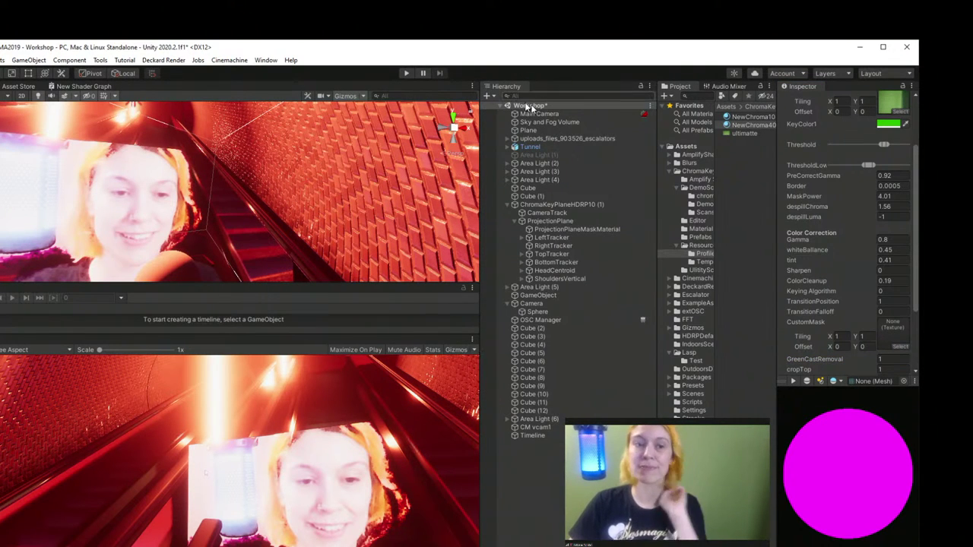
drag(869, 169, 870, 167)
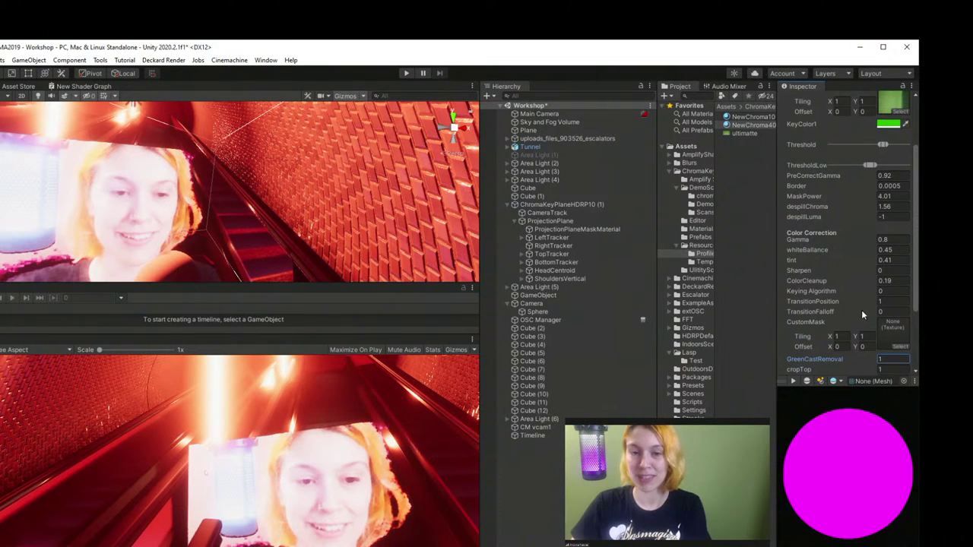
Step: Crop a sliver off the key's left edge, soften transition falloff, and lower transition position
scroll(844, 362, down, 3)
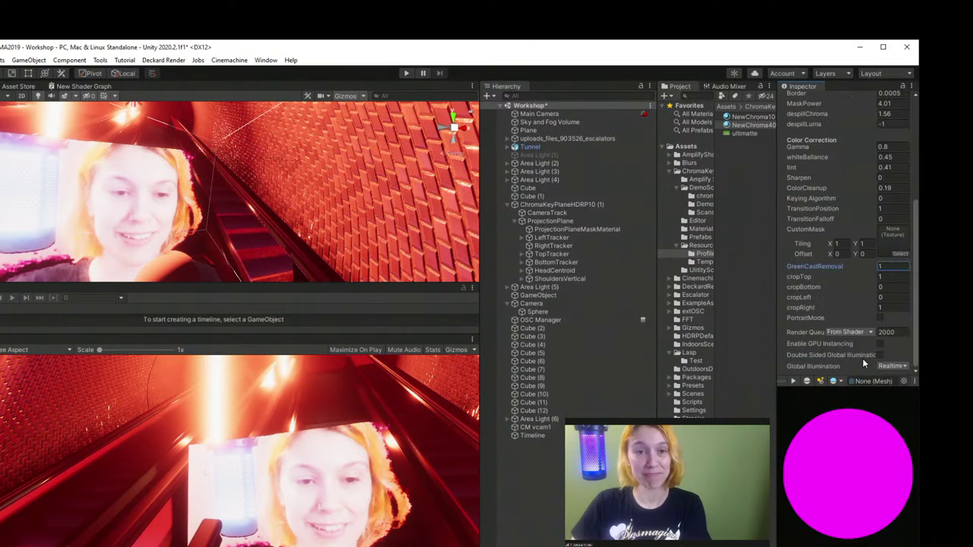
drag(839, 302, 840, 302)
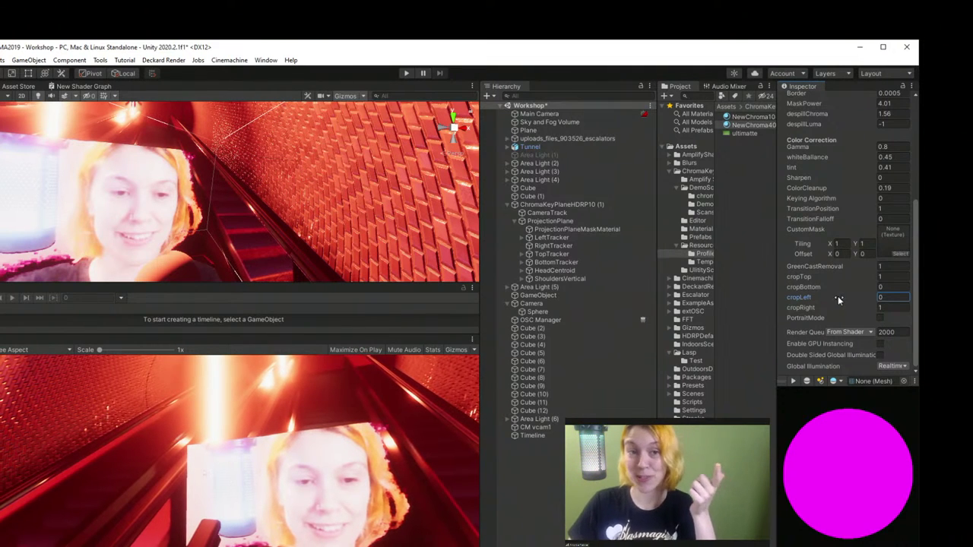
drag(845, 218, 771, 217)
drag(846, 213, 781, 207)
scroll(836, 209, up, 5)
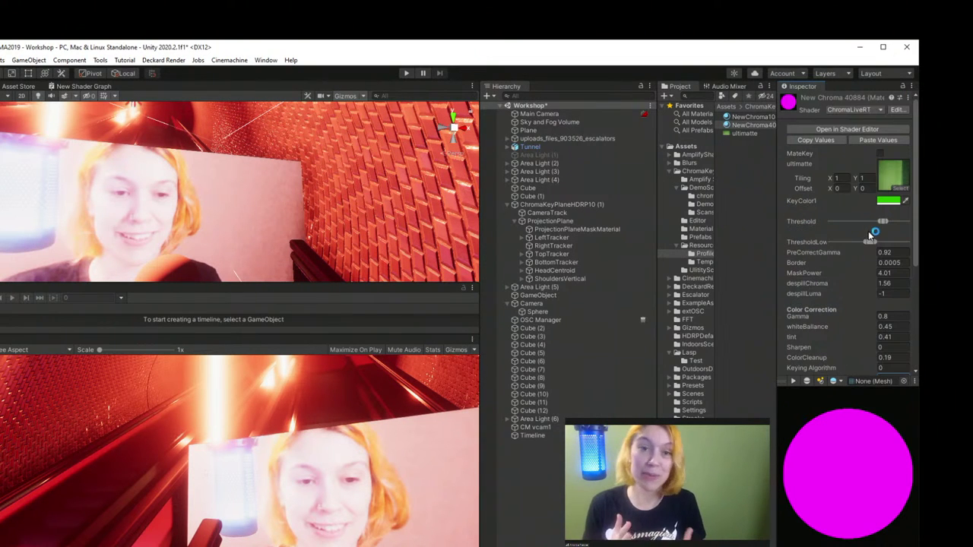
Step: Fine-tune the green key colour, test threshold amounts, and set pre-correct gamma to about 0.94
drag(873, 242, 885, 244)
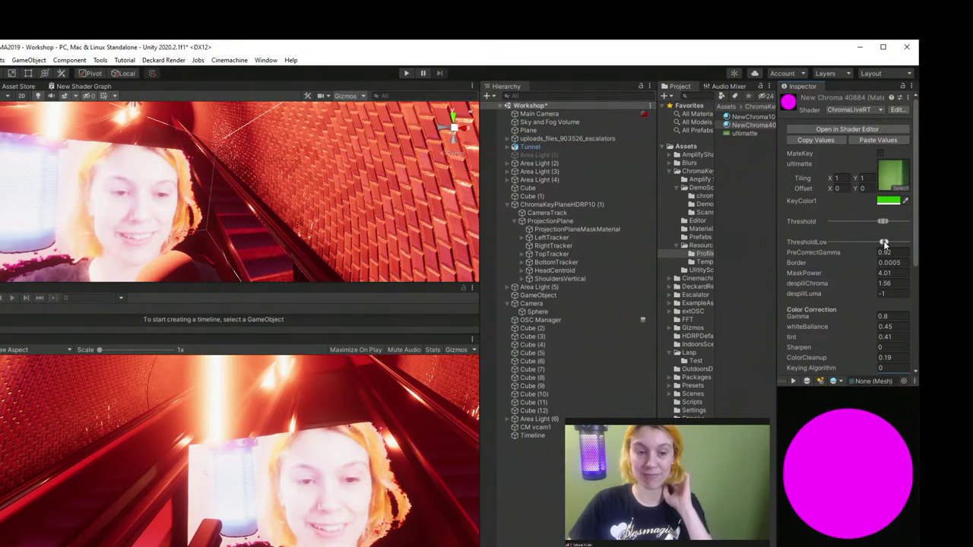
click(894, 204)
drag(935, 275, 937, 270)
click(964, 194)
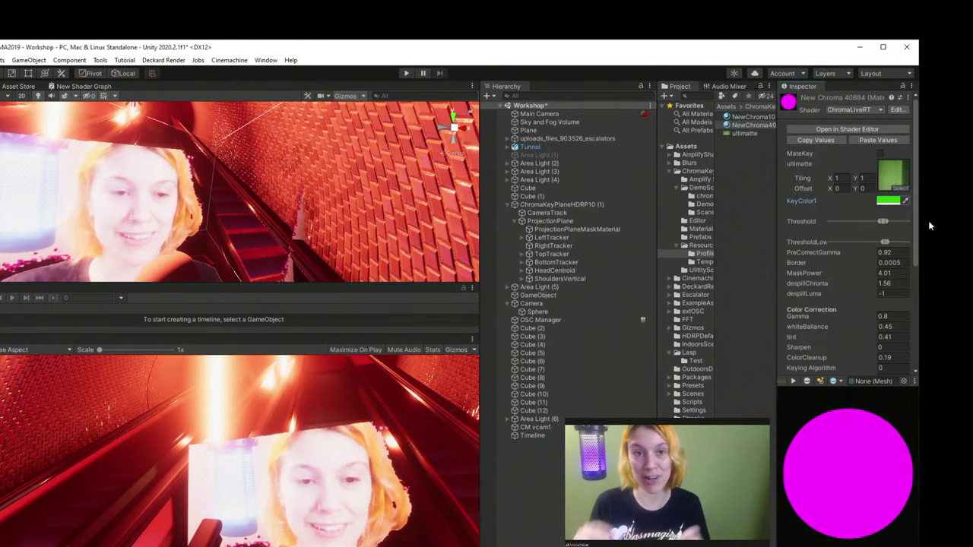
mouse_move(870, 256)
mouse_down()
mouse_move(862, 253)
mouse_move(873, 260)
mouse_up()
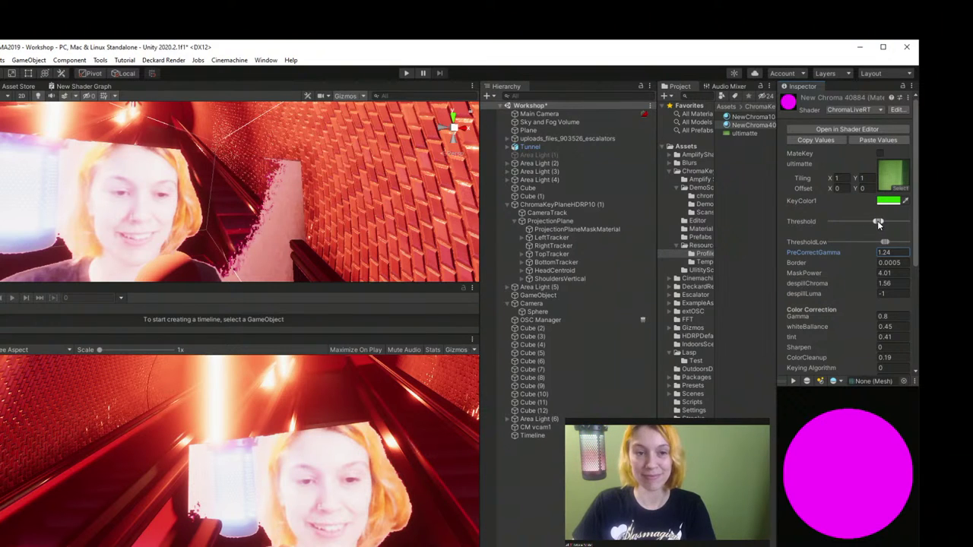
drag(879, 223, 886, 243)
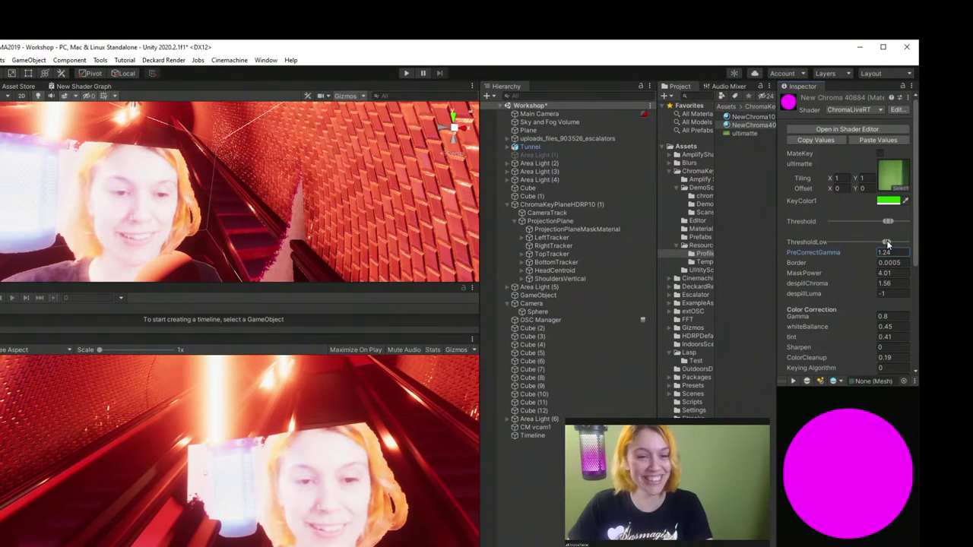
right_drag(104, 224, 104, 220)
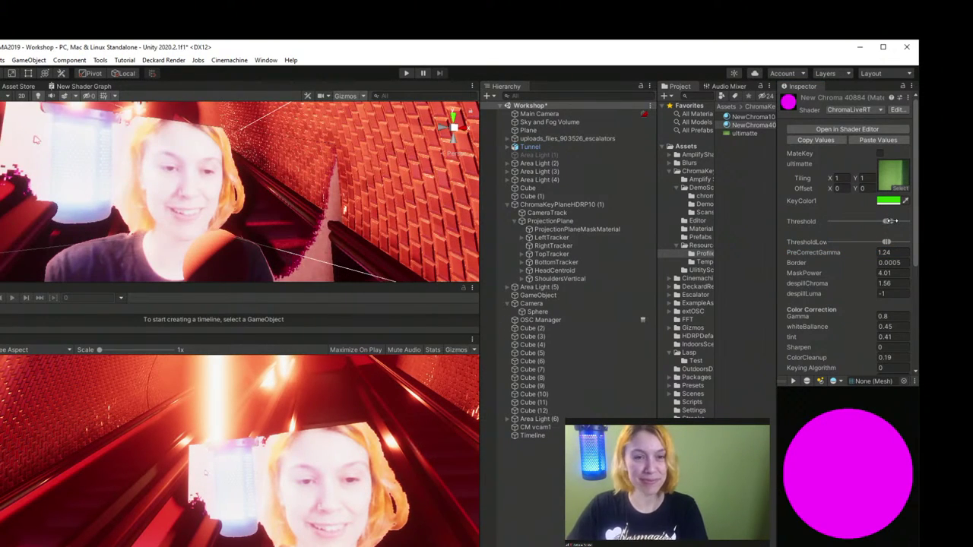
key(Tab)
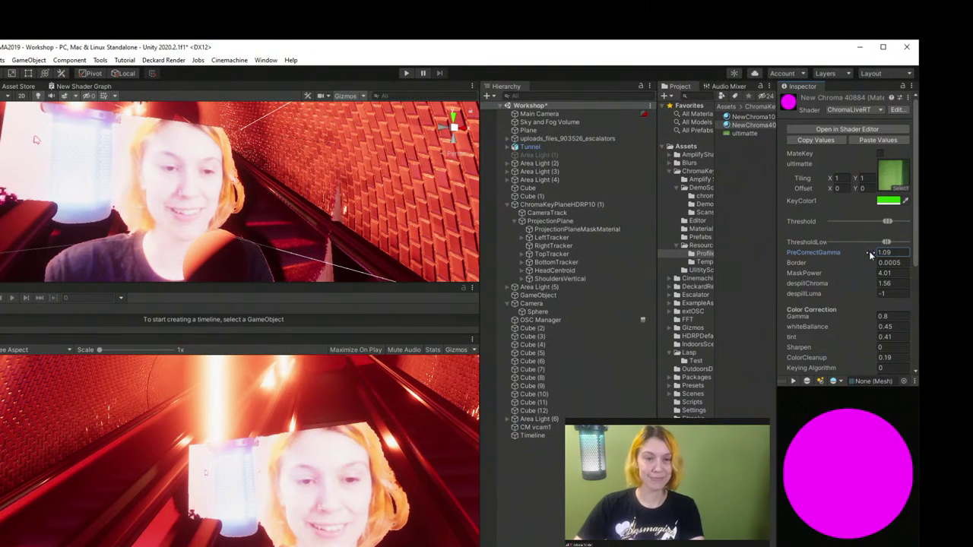
drag(873, 255, 869, 254)
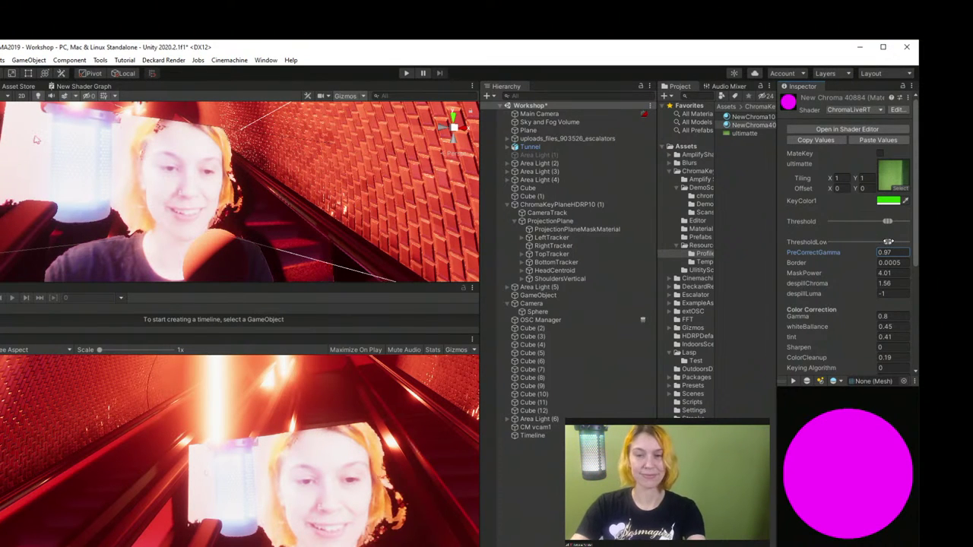
Step: Lower ThresholdLow to keep more hair, set despillChroma to 0 and Border to 0.003
right_drag(88, 178, 88, 178)
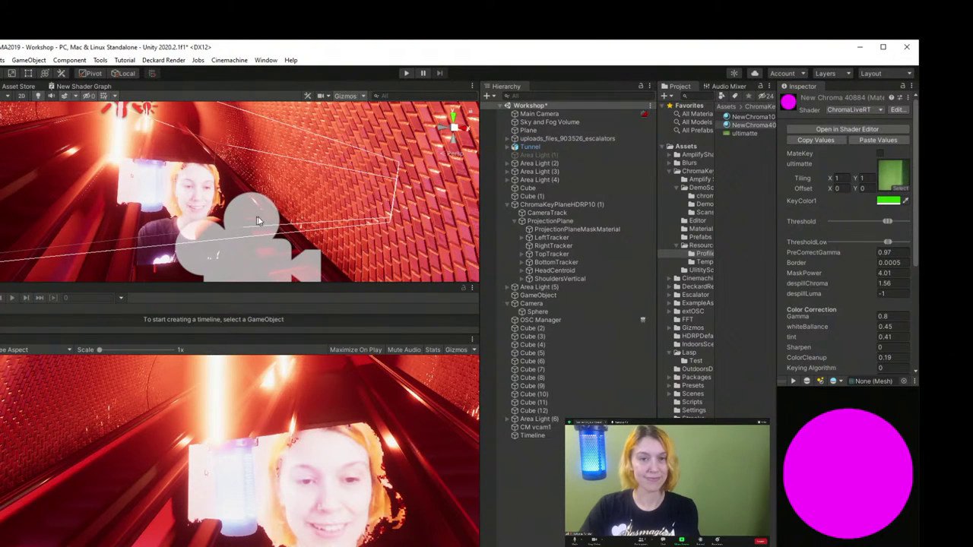
scroll(202, 203, up, 3)
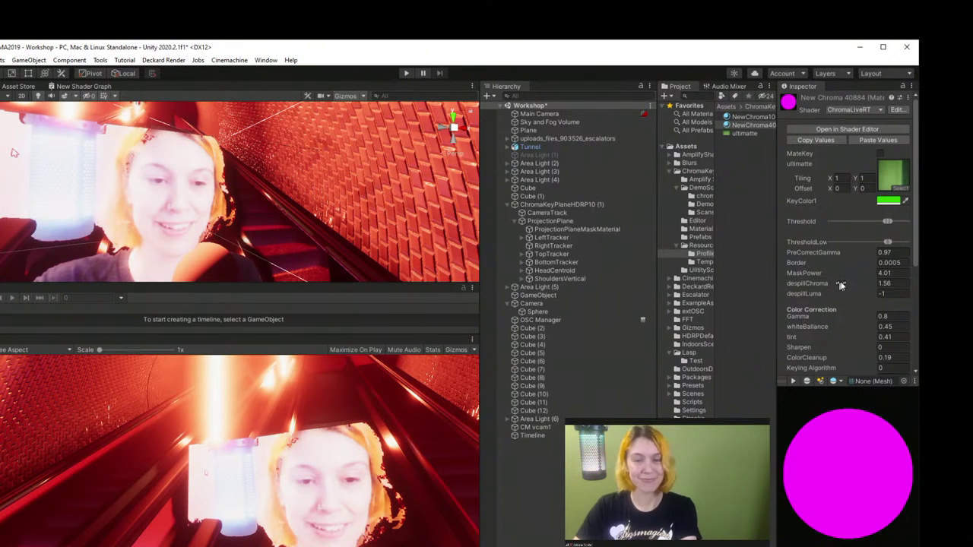
click(888, 222)
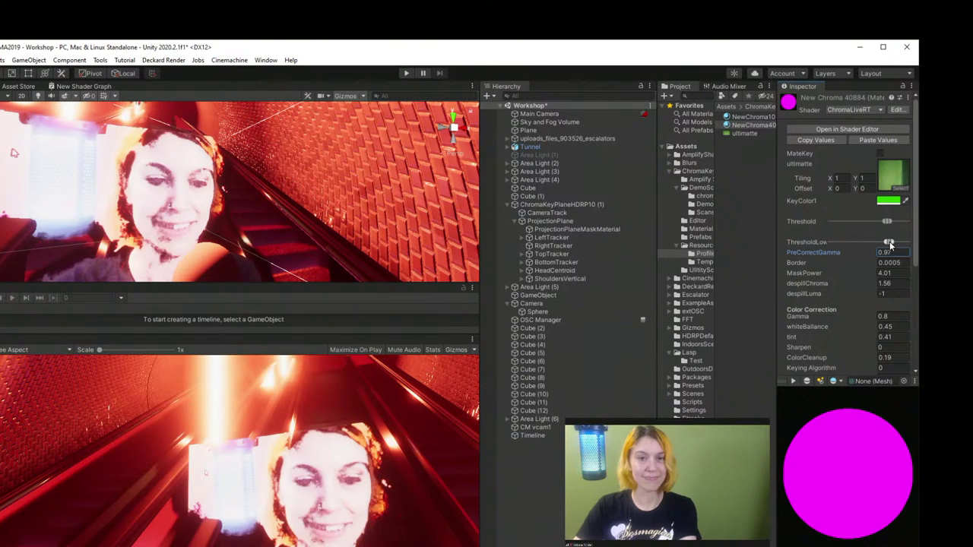
drag(888, 241, 886, 242)
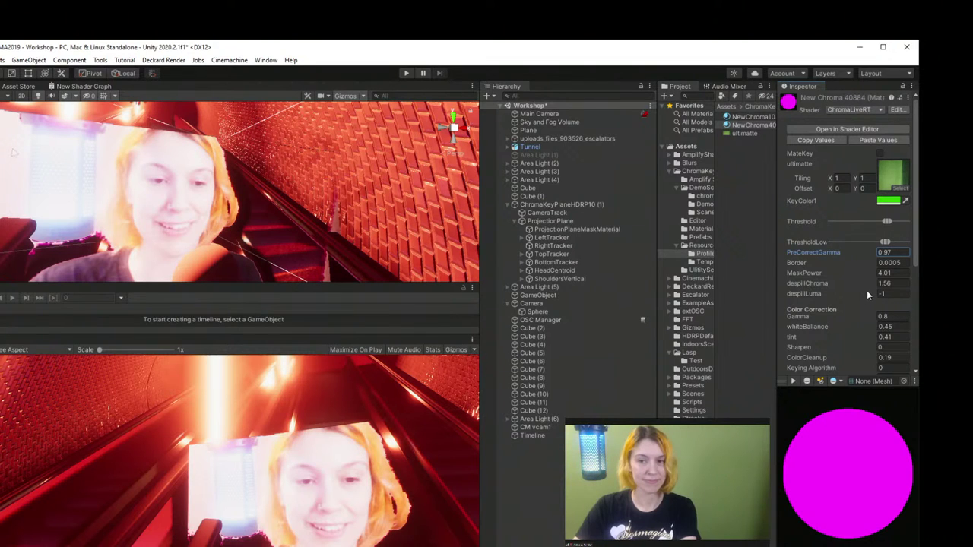
drag(825, 296, 953, 285)
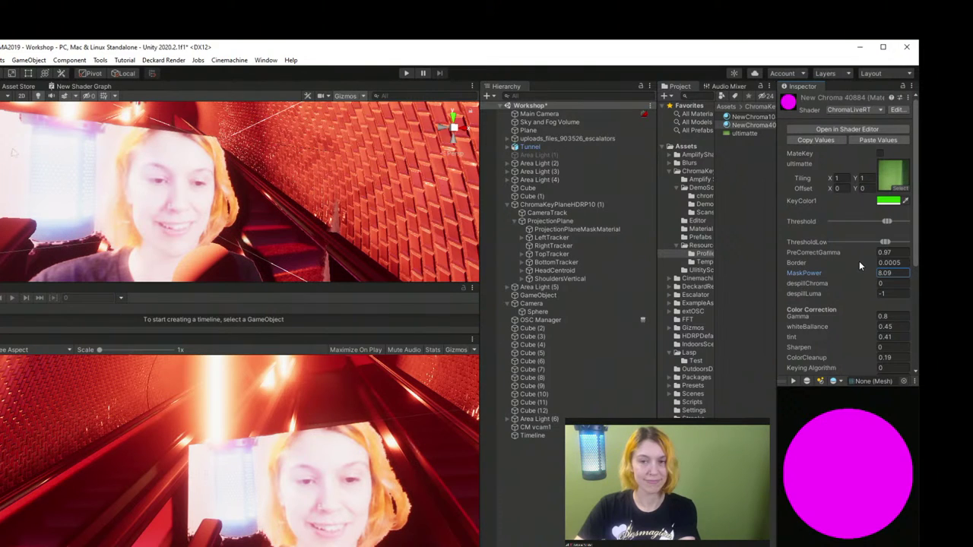
drag(859, 262, 823, 262)
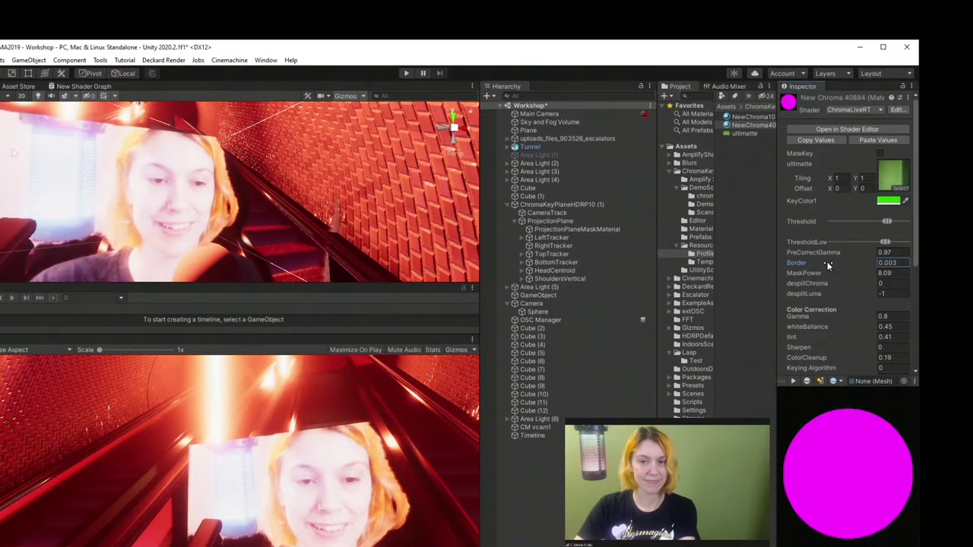
text(0.003)
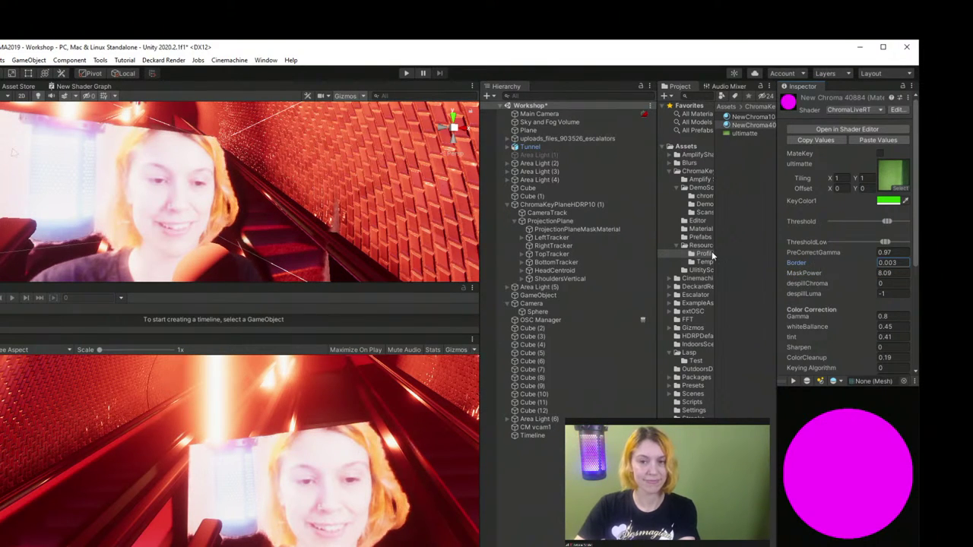
Step: On ChromaKeyPlaneHDRP10 (1), adjust the Deckard Keyer smoothness slider and set shrink mask to 0.005
click(549, 206)
scroll(829, 342, down, 3)
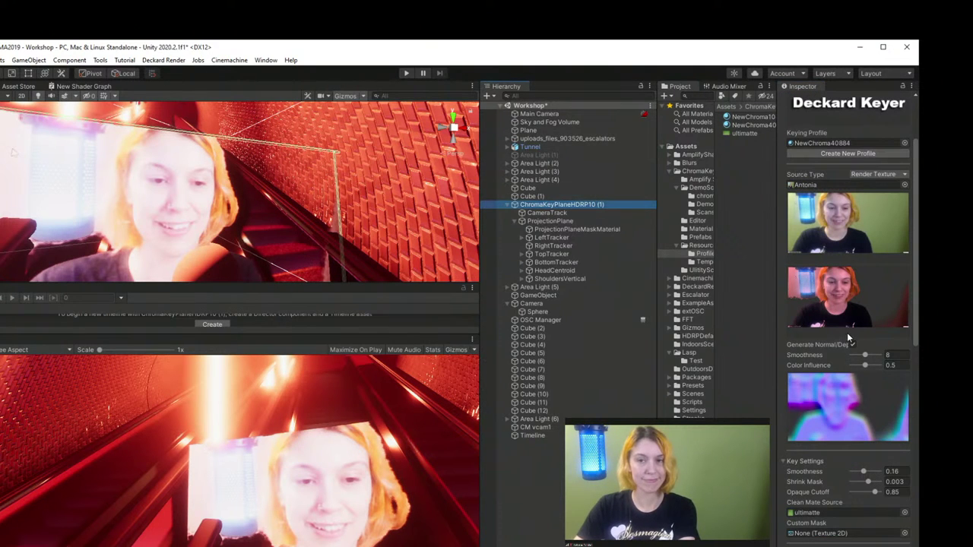
mouse_move(865, 357)
mouse_down()
mouse_move(857, 357)
mouse_move(876, 365)
mouse_move(860, 370)
mouse_move(857, 355)
mouse_move(873, 355)
mouse_move(849, 357)
mouse_move(876, 355)
mouse_move(863, 369)
mouse_up()
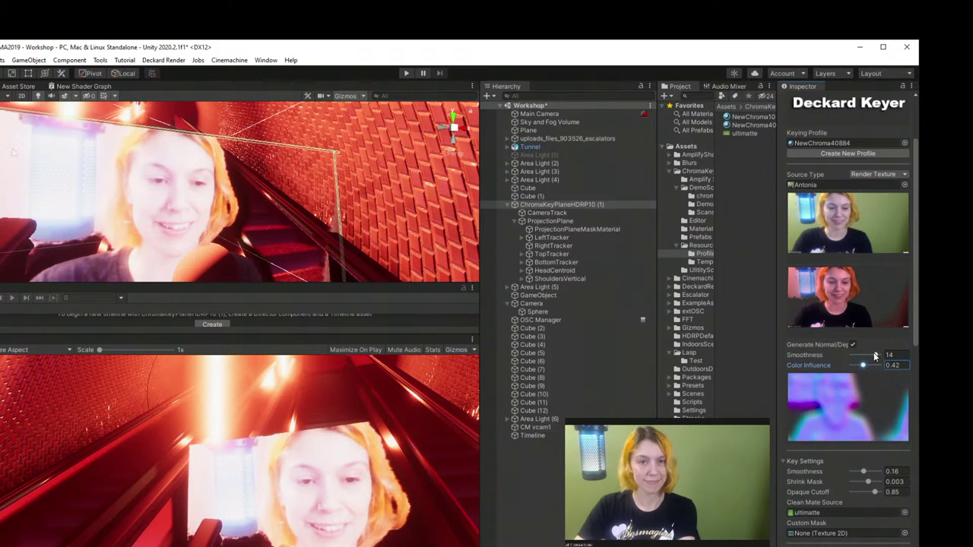
click(876, 355)
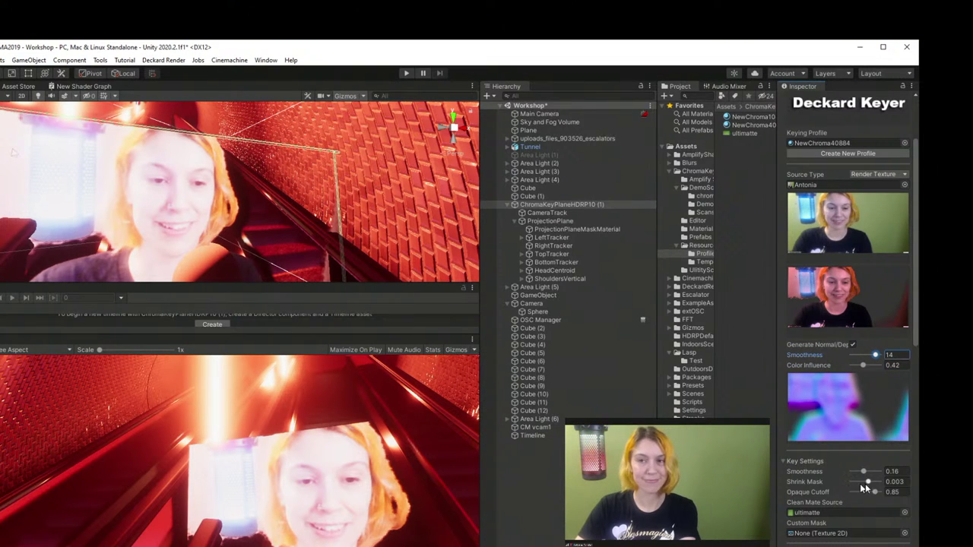
mouse_move(869, 483)
mouse_down()
mouse_move(845, 482)
mouse_move(877, 472)
mouse_move(861, 471)
mouse_move(861, 495)
mouse_move(876, 496)
mouse_move(874, 482)
mouse_move(882, 488)
mouse_up()
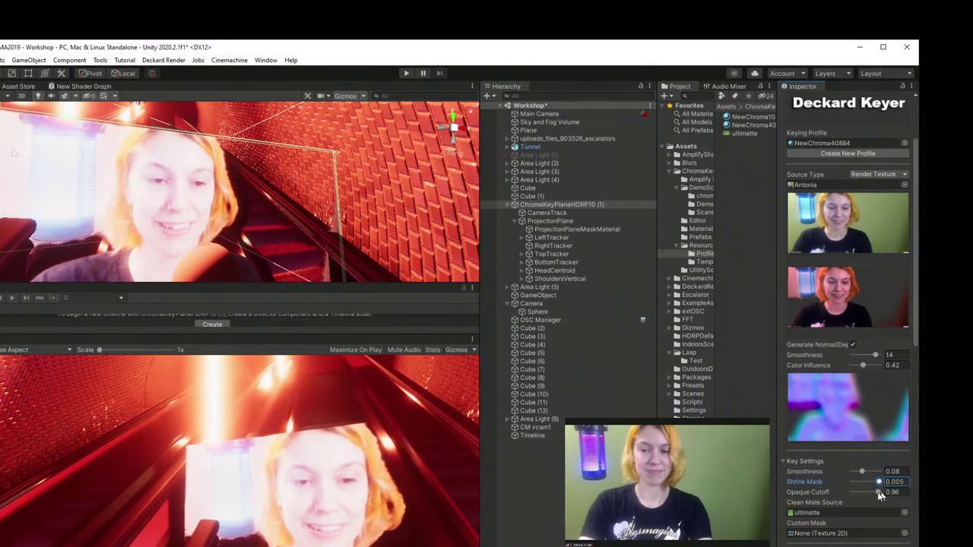
Step: Orbit the Scene view and frame ChromaKeyPlaneHDRP10 (1) up close with F
right_drag(190, 222, 209, 199)
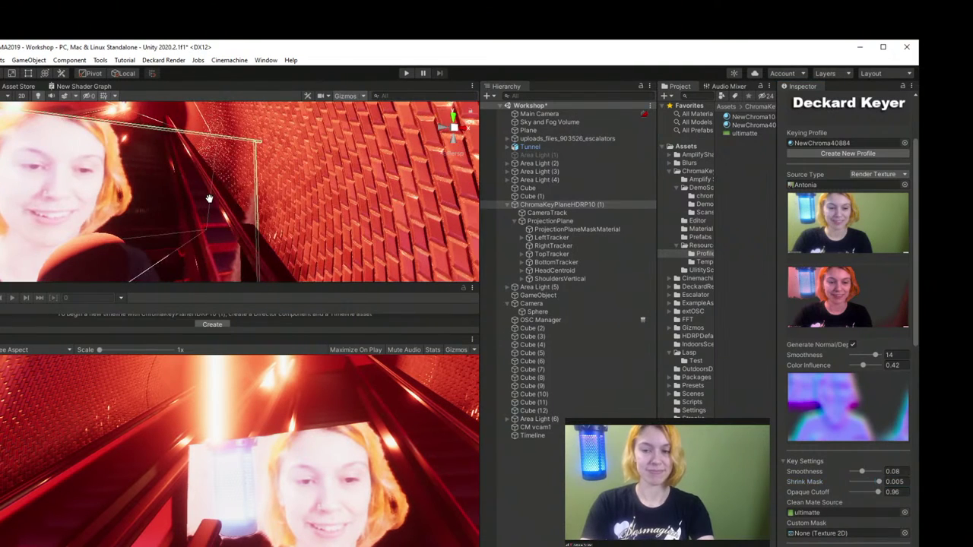
scroll(859, 471, down, 5)
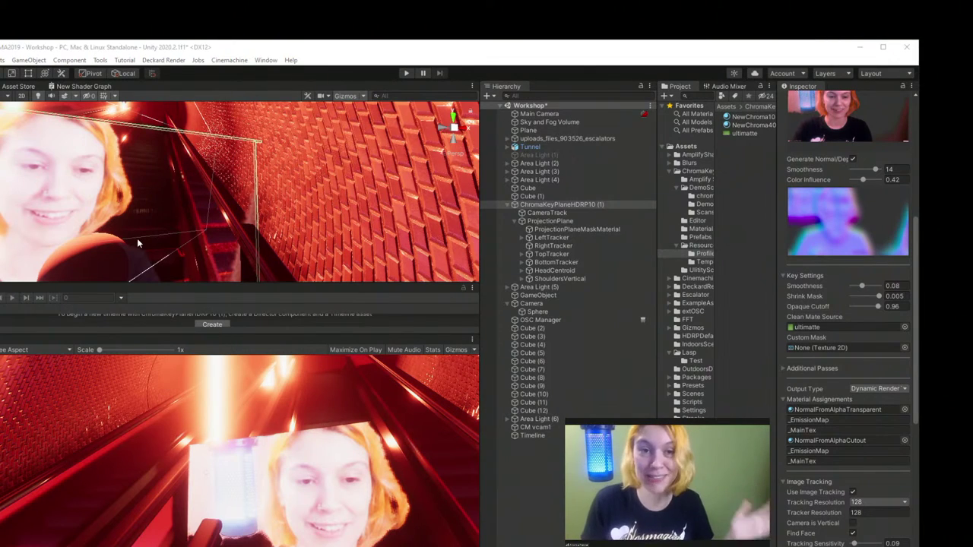
key(f)
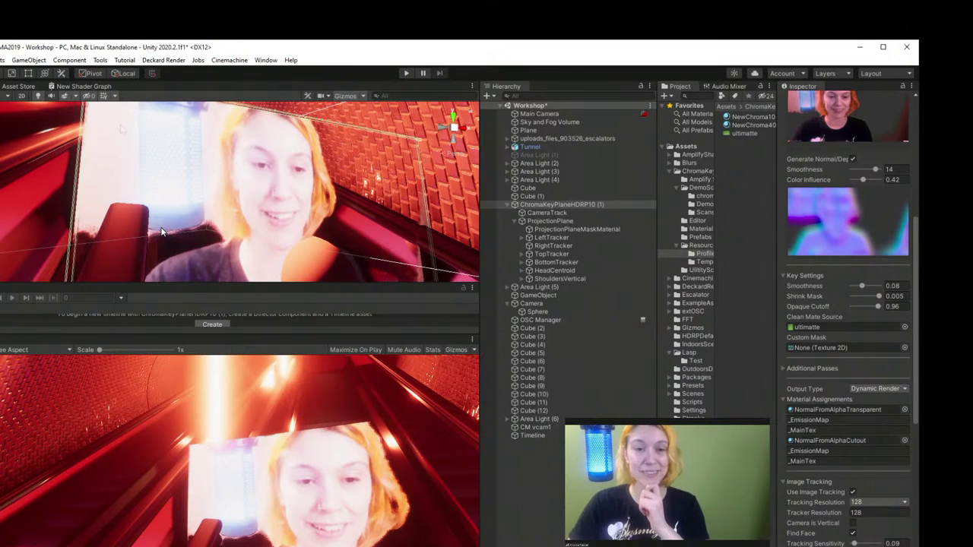
Step: Scroll back to the Deckard Keyer and show Dropbox's recent DeckardChromaKey_DeckardRender.unitypackage
scroll(866, 342, up, 6)
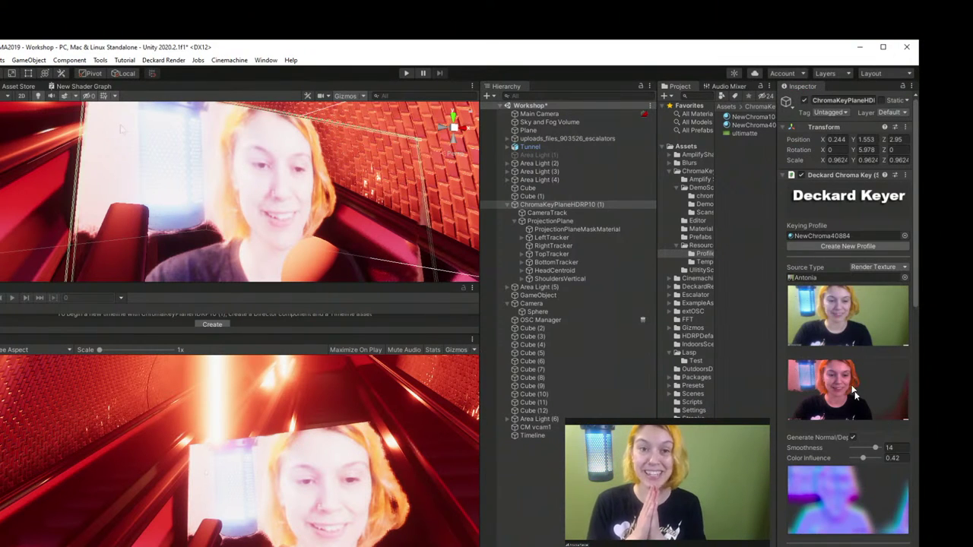
scroll(853, 416, down, 3)
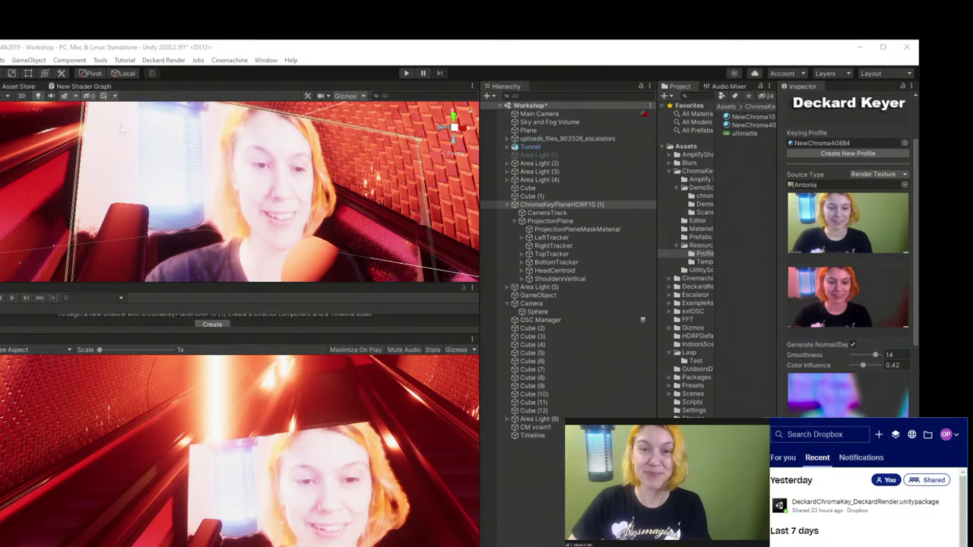
mouse_move(842, 512)
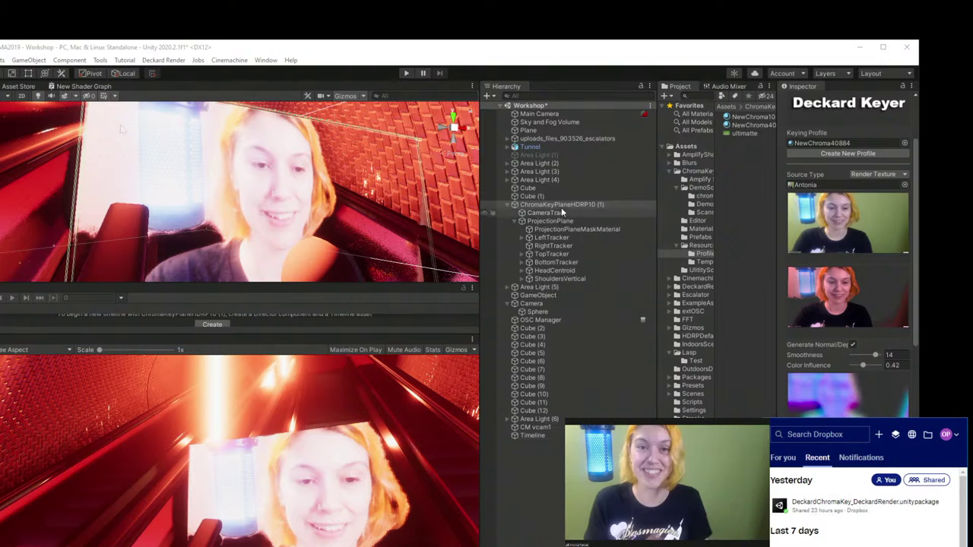
Step: Close the Dropbox panel and reselect ChromaKeyPlaneHDRP10 (1) in the Hierarchy
click(542, 197)
click(540, 172)
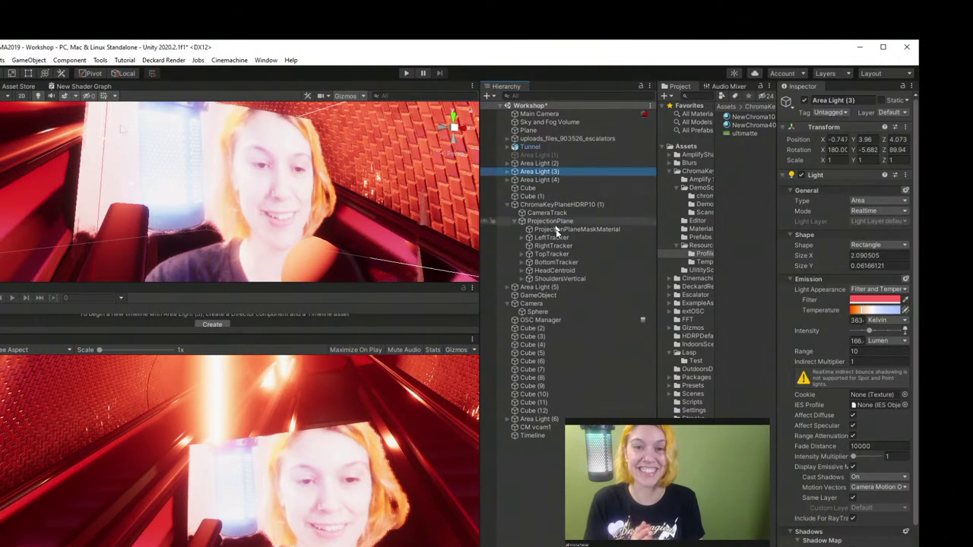
click(544, 205)
Step: Raise the Deckard Keyer key smoothness to 0.19
scroll(824, 397, down, 15)
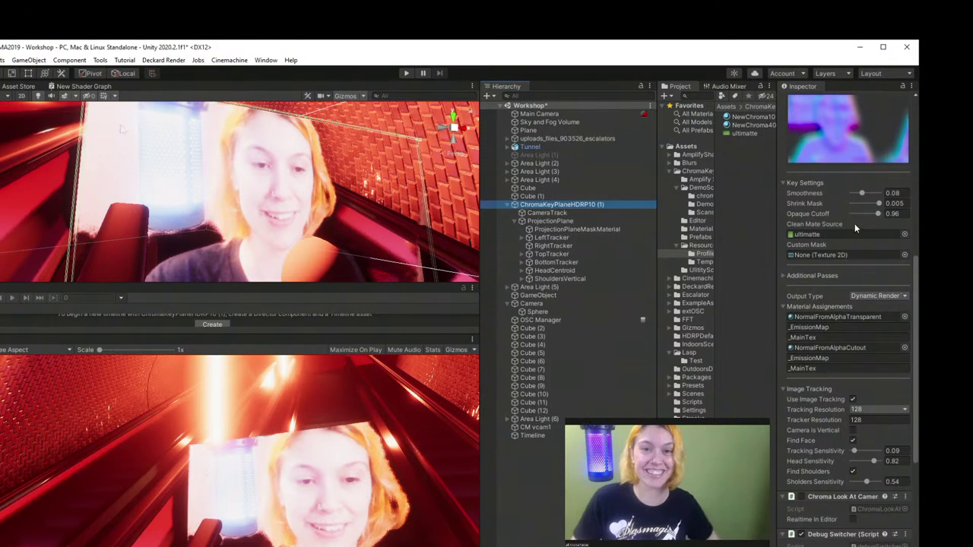
click(880, 203)
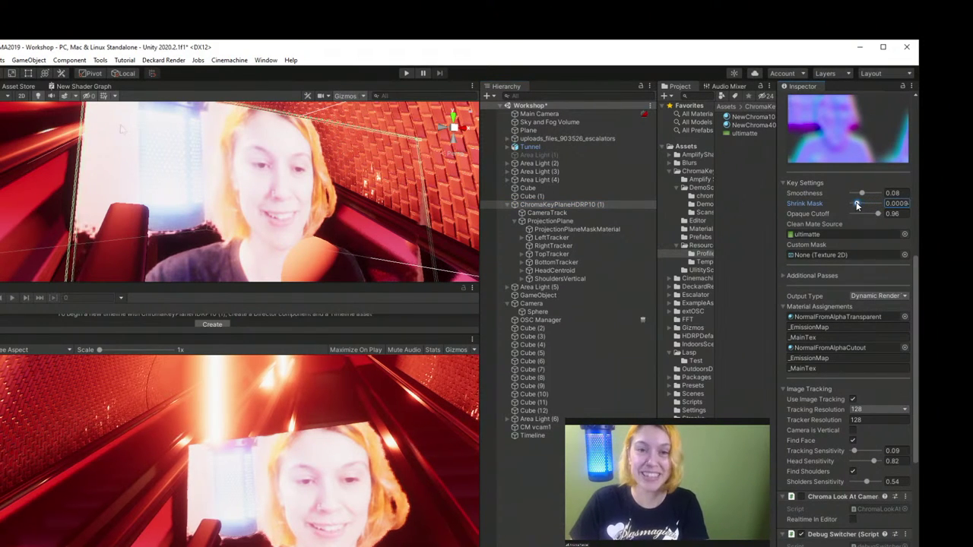
drag(863, 194, 864, 195)
scroll(848, 255, up, 6)
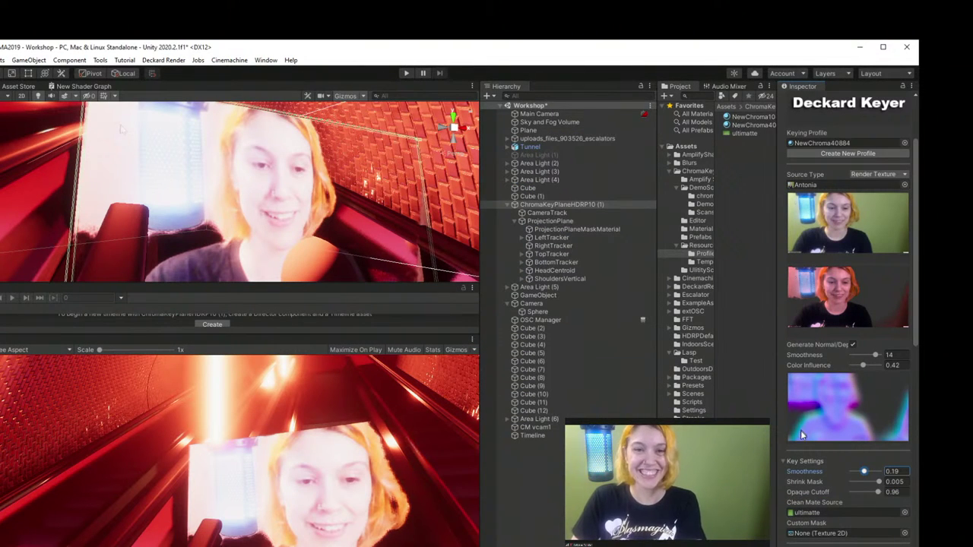
Step: Lower the Key Settings opaque cutoff slider from 0.96 toward 0.73
drag(877, 492, 873, 496)
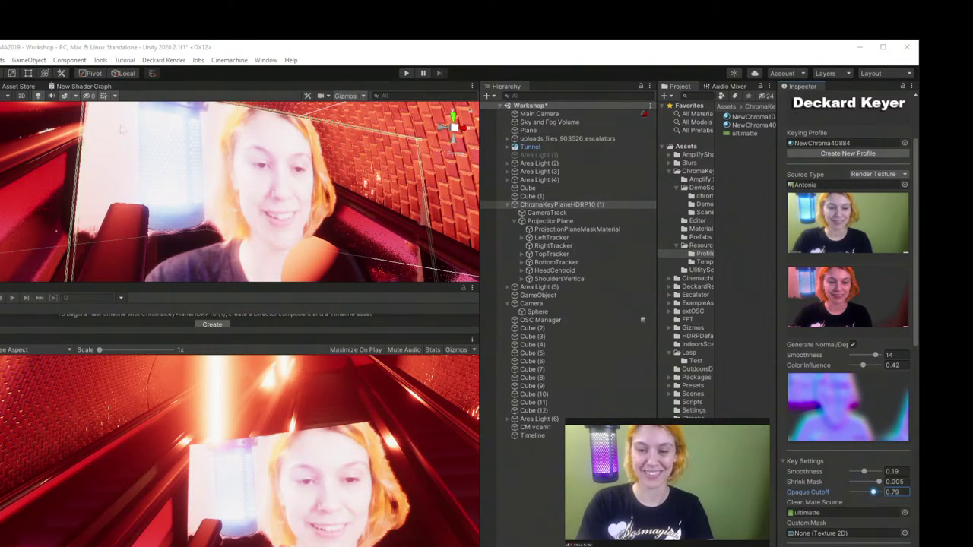
Step: Move the YouTube Studio browser window up over Unity so its live chat shows
drag(149, 347, 150, 260)
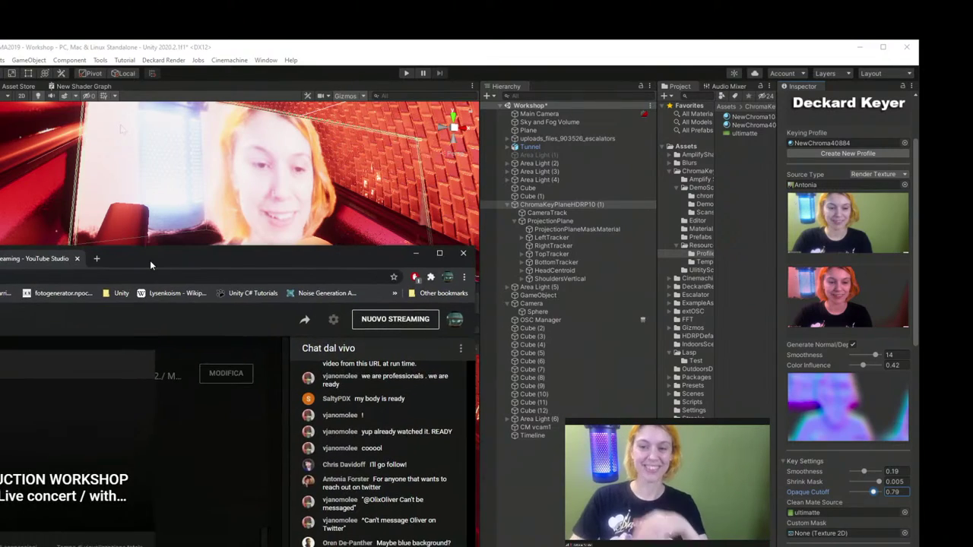